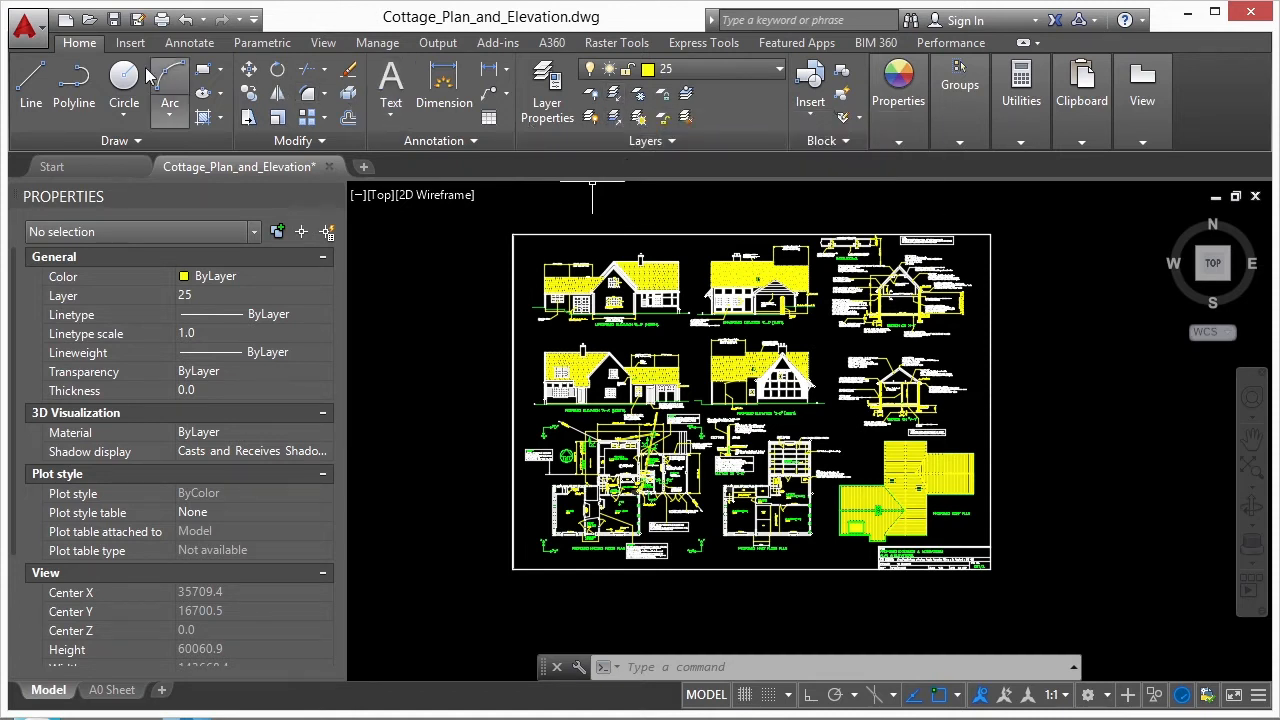
# - Isolate layer 25 by picking the lower roof hatch in the north elevation, using Layer Isolate
pyautogui.click(616, 95)
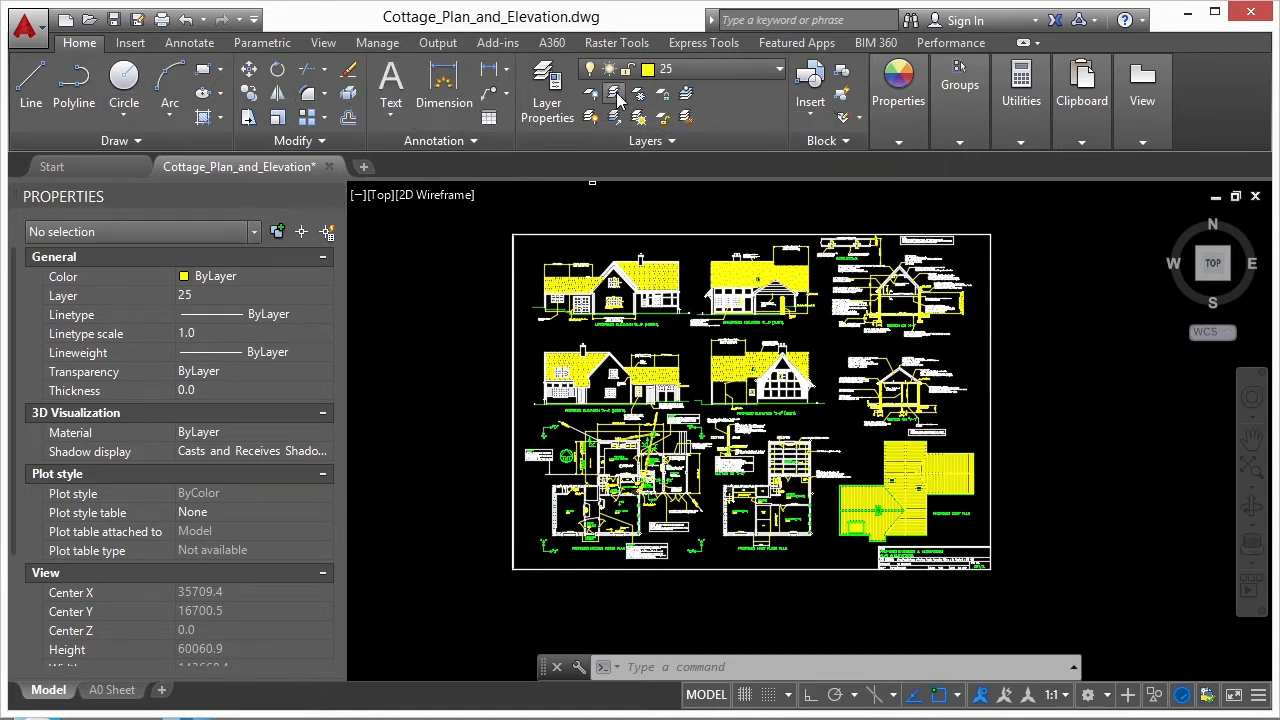
pyautogui.scroll(6, 560, 280)
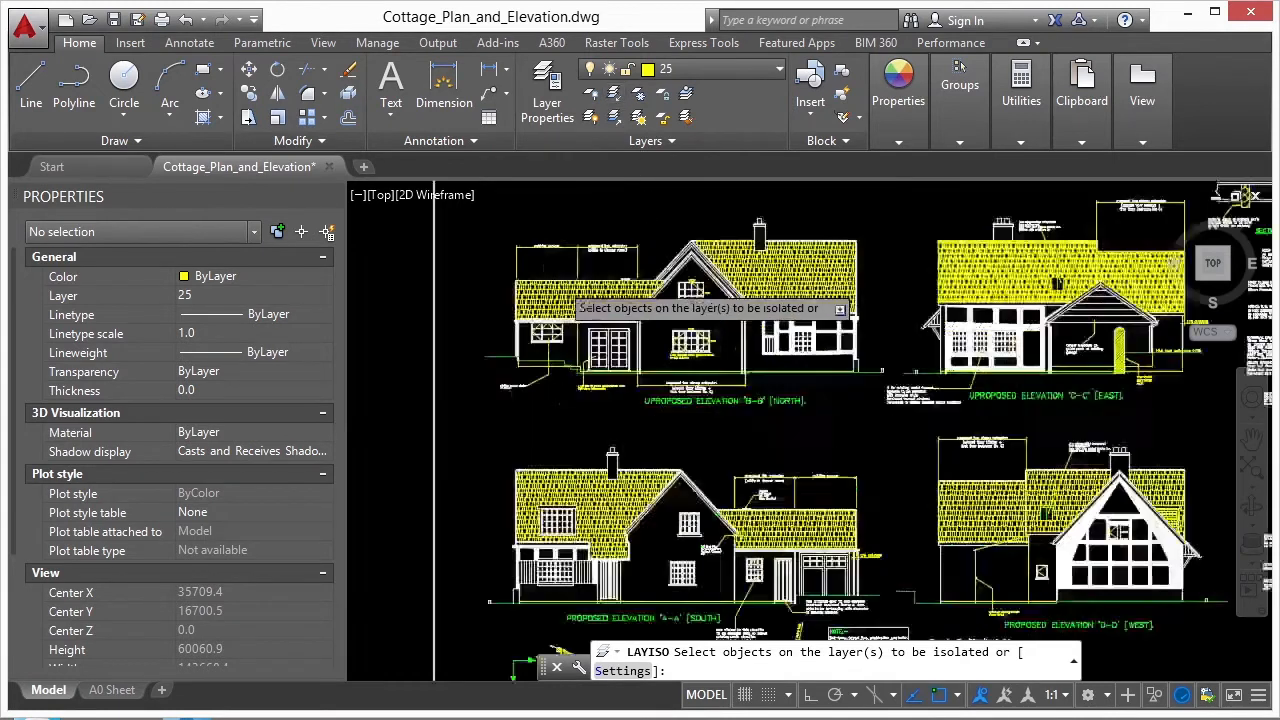
pyautogui.click(577, 306)
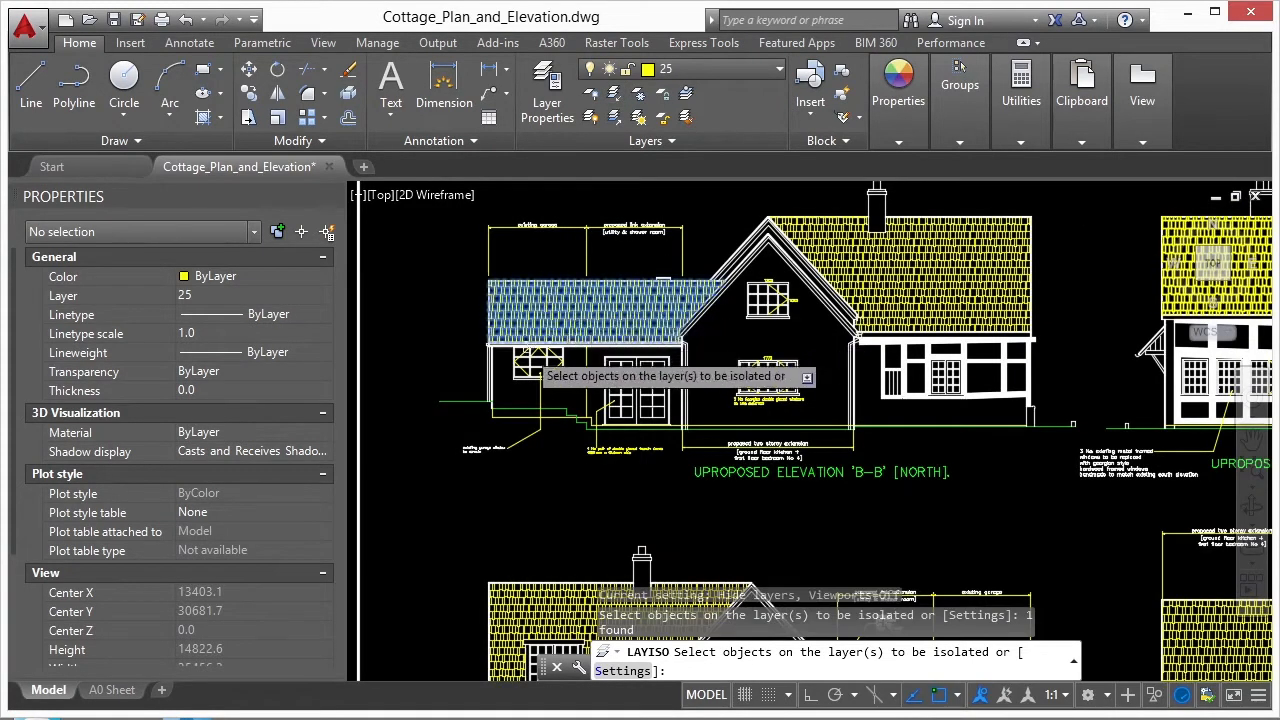
pyautogui.press('Return')
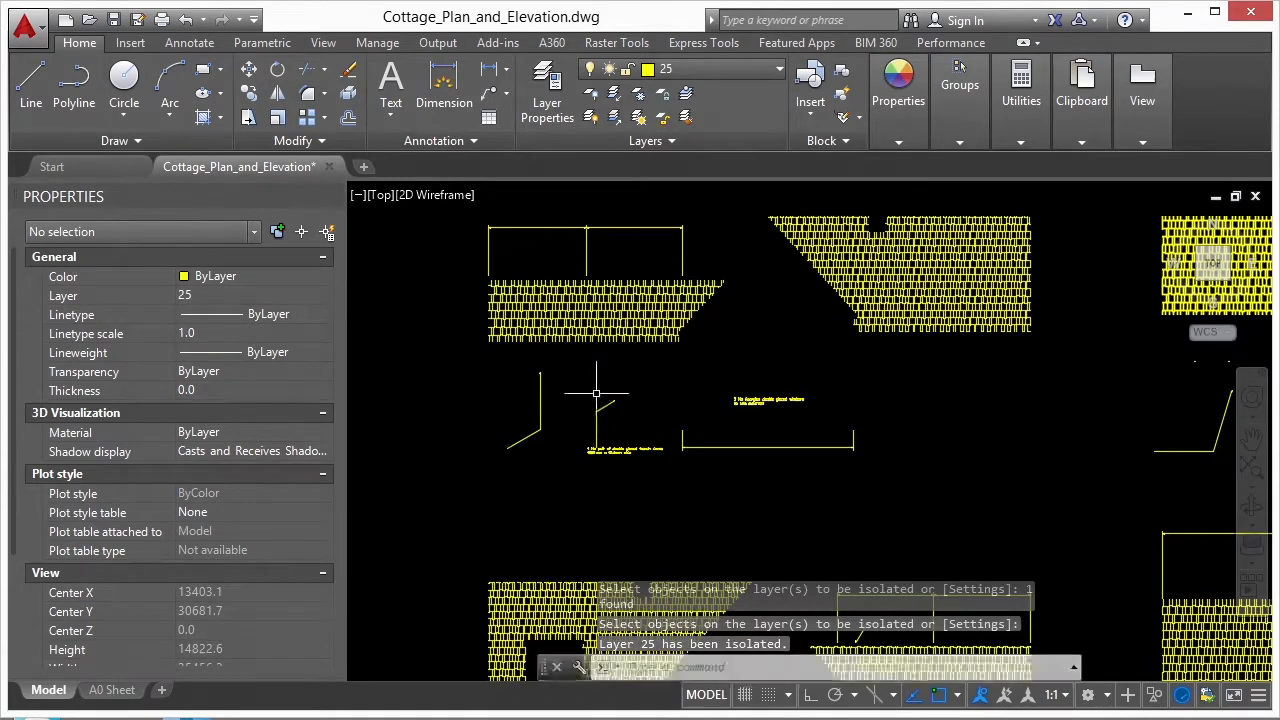
pyautogui.scroll(-4, 618, 380)
pyautogui.scroll(-2, 609, 376)
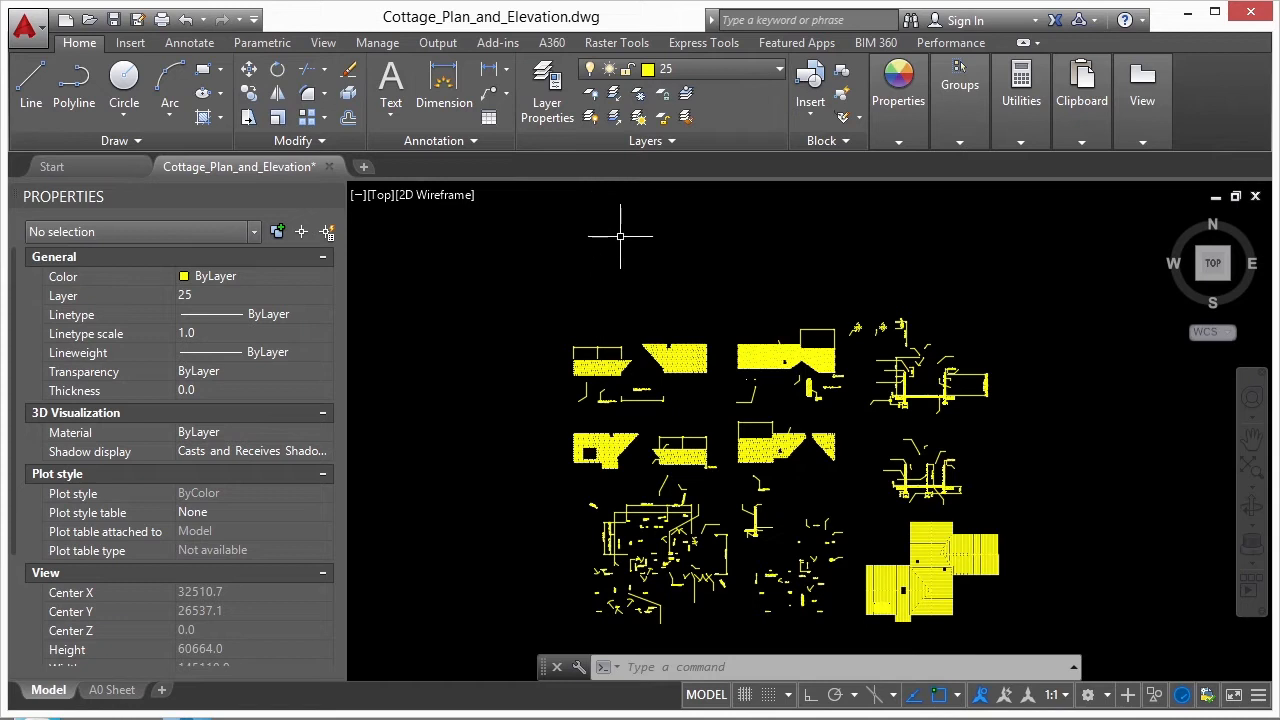
# - Restore the layers hidden by isolating layer 25
pyautogui.click(614, 117)
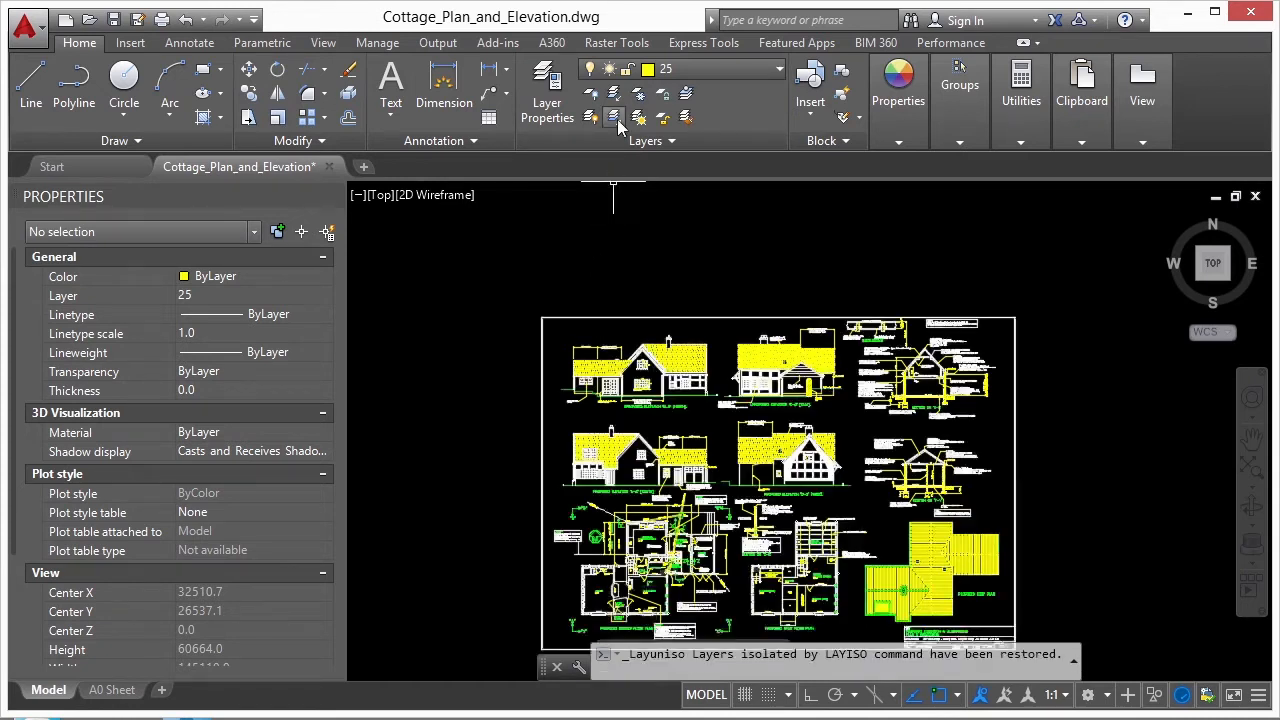
pyautogui.scroll(6, 620, 378)
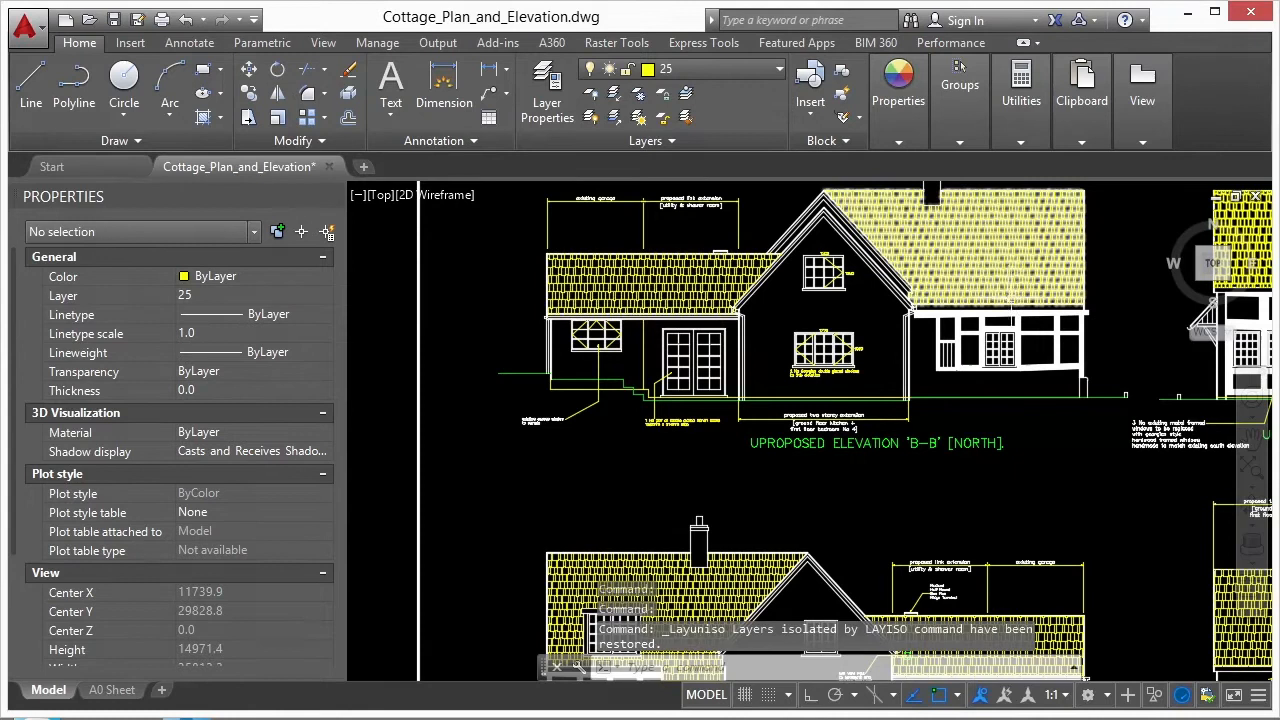
pyautogui.scroll(-4, 482, 352)
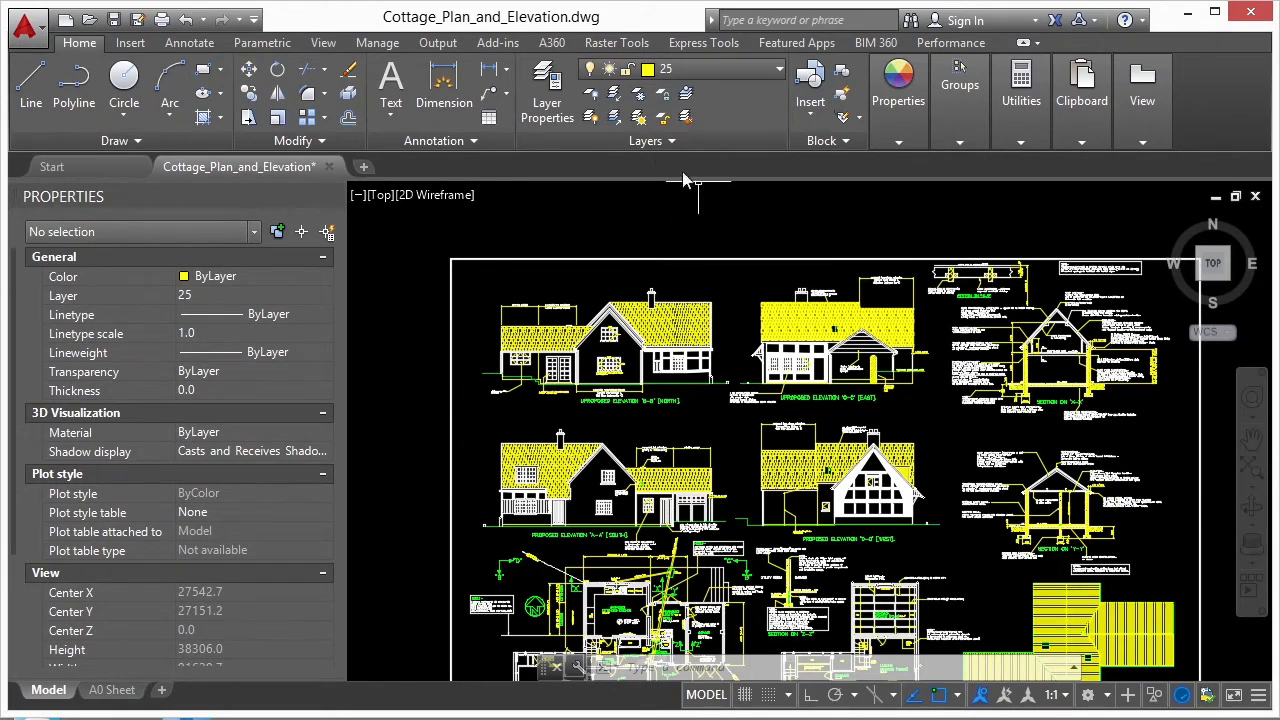
# - Isolate the layers of all objects caught by a crossing window over the gable and garage part of the north elevation
pyautogui.click(614, 96)
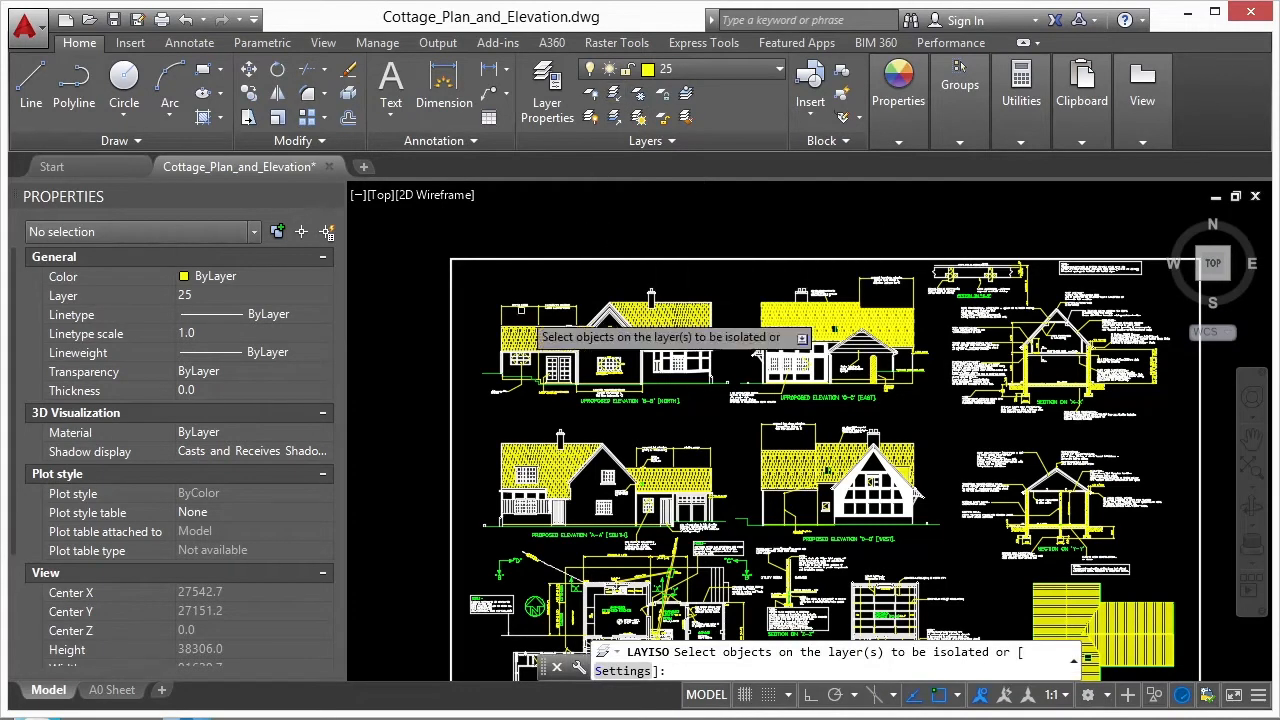
pyautogui.scroll(4, 560, 300)
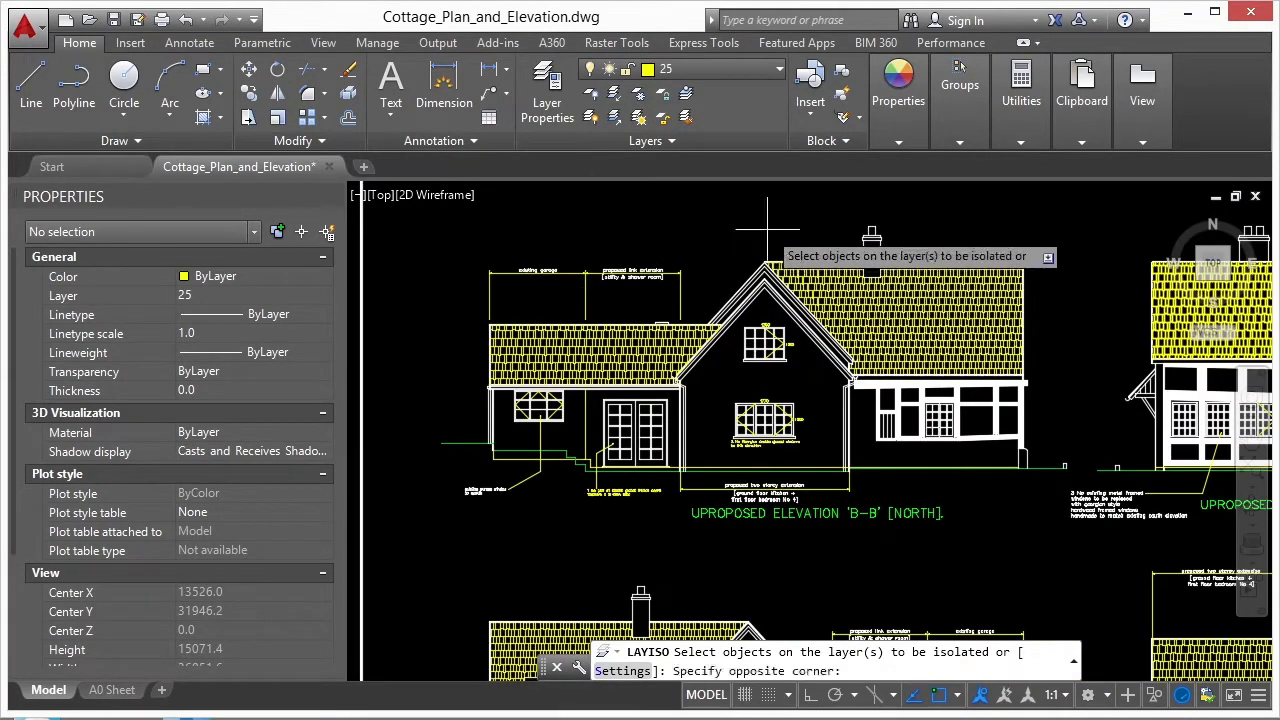
pyautogui.click(766, 228)
pyautogui.click(438, 545)
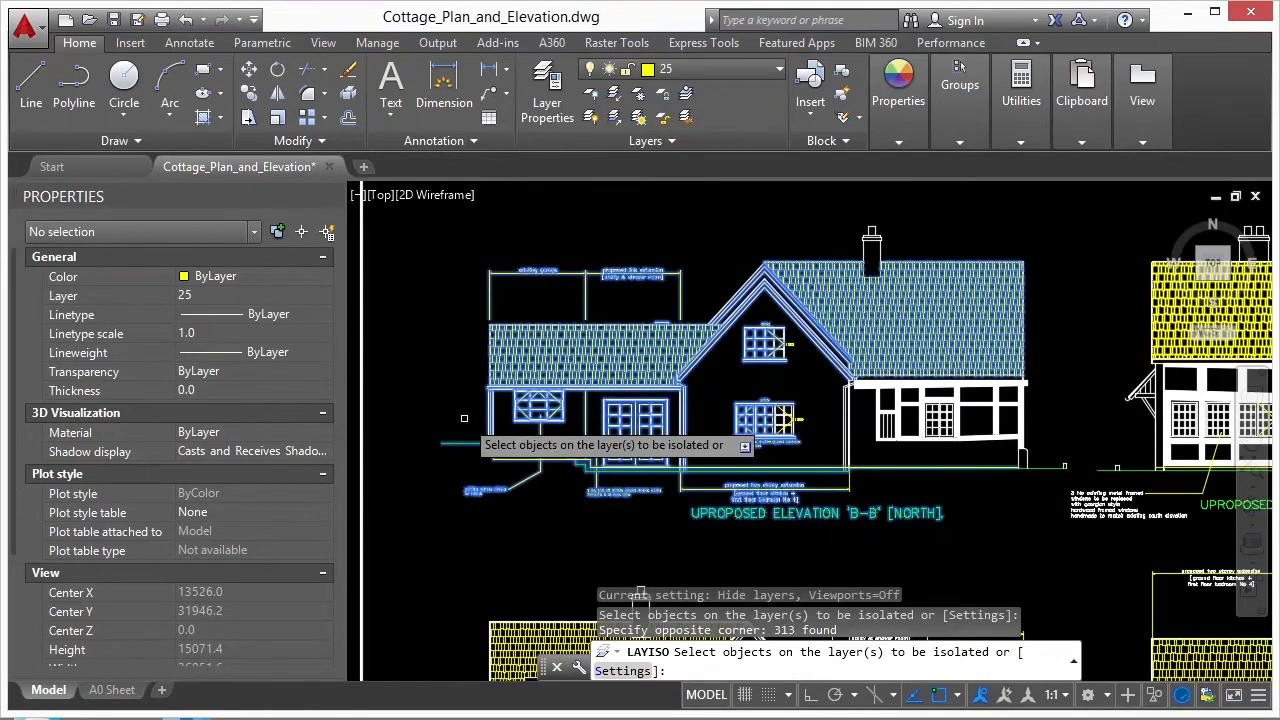
pyautogui.press('Return')
pyautogui.scroll(-6, 615, 394)
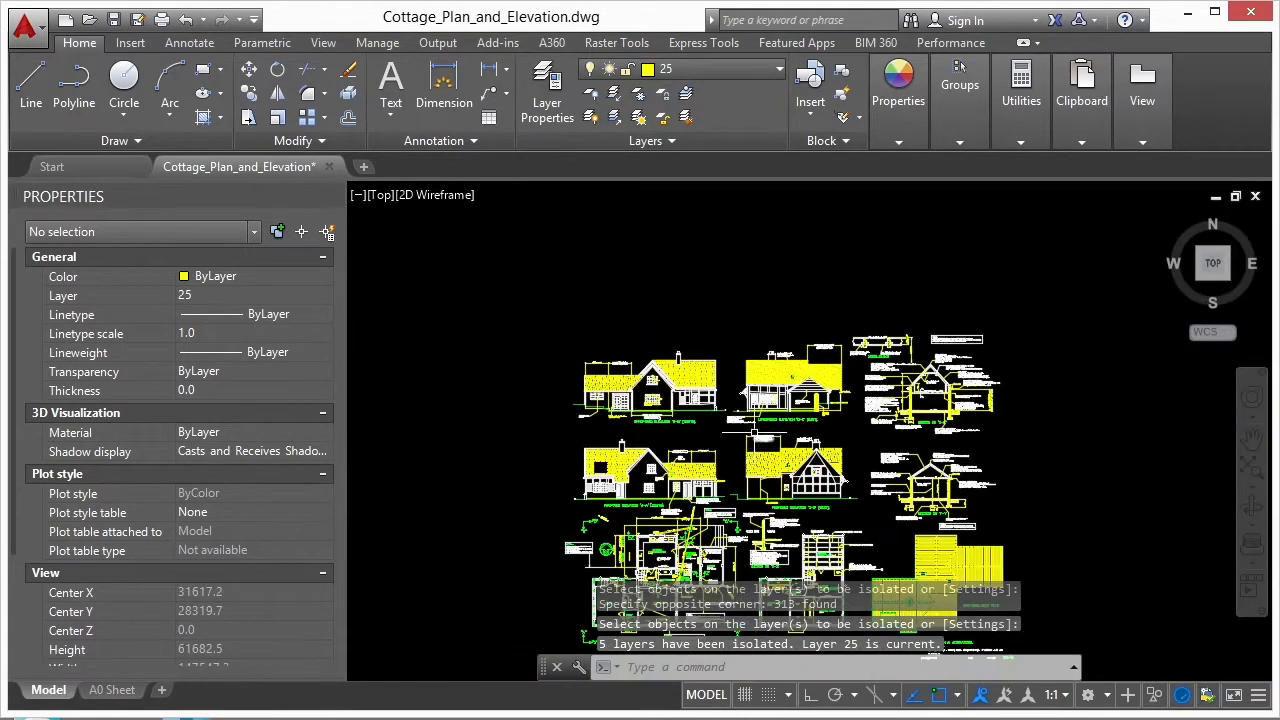
pyautogui.moveTo(755, 427); pyautogui.dragTo(605, 337, button='middle')
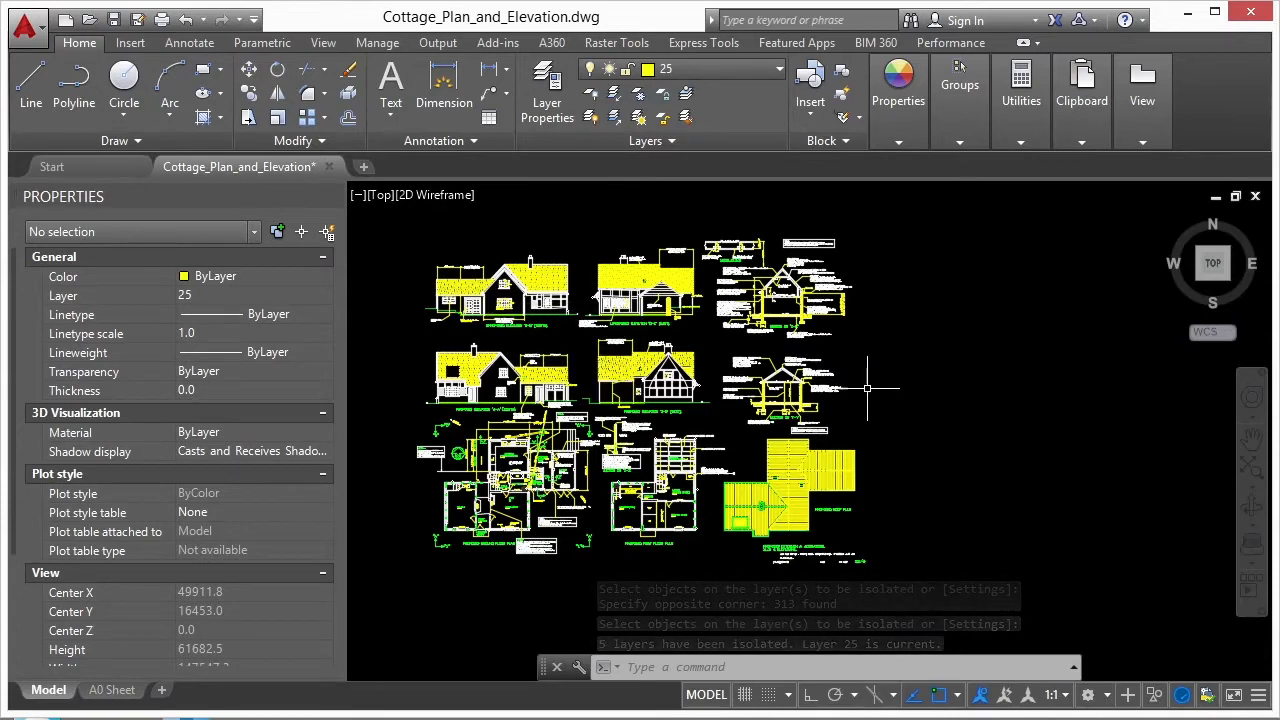
# - Unisolate the layers so the full drawing sheet with its border is shown again
pyautogui.click(614, 117)
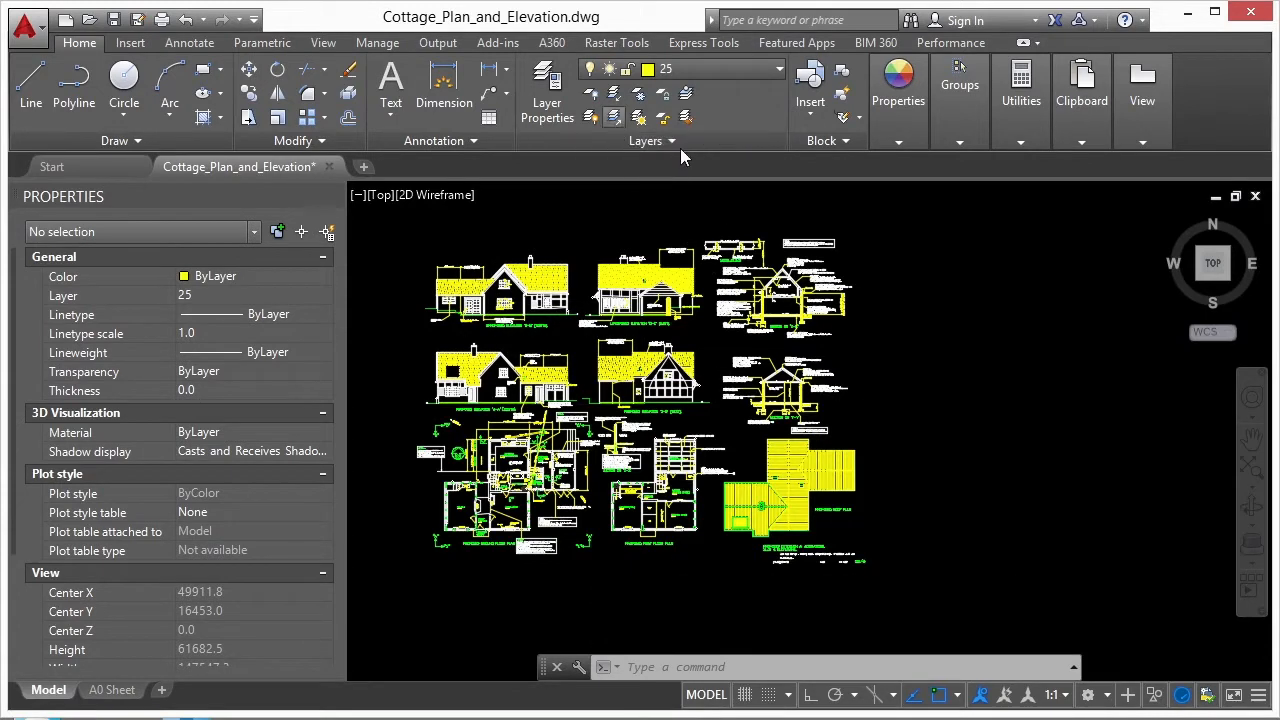
pyautogui.moveTo(553, 331); pyautogui.dragTo(722, 352, button='middle')
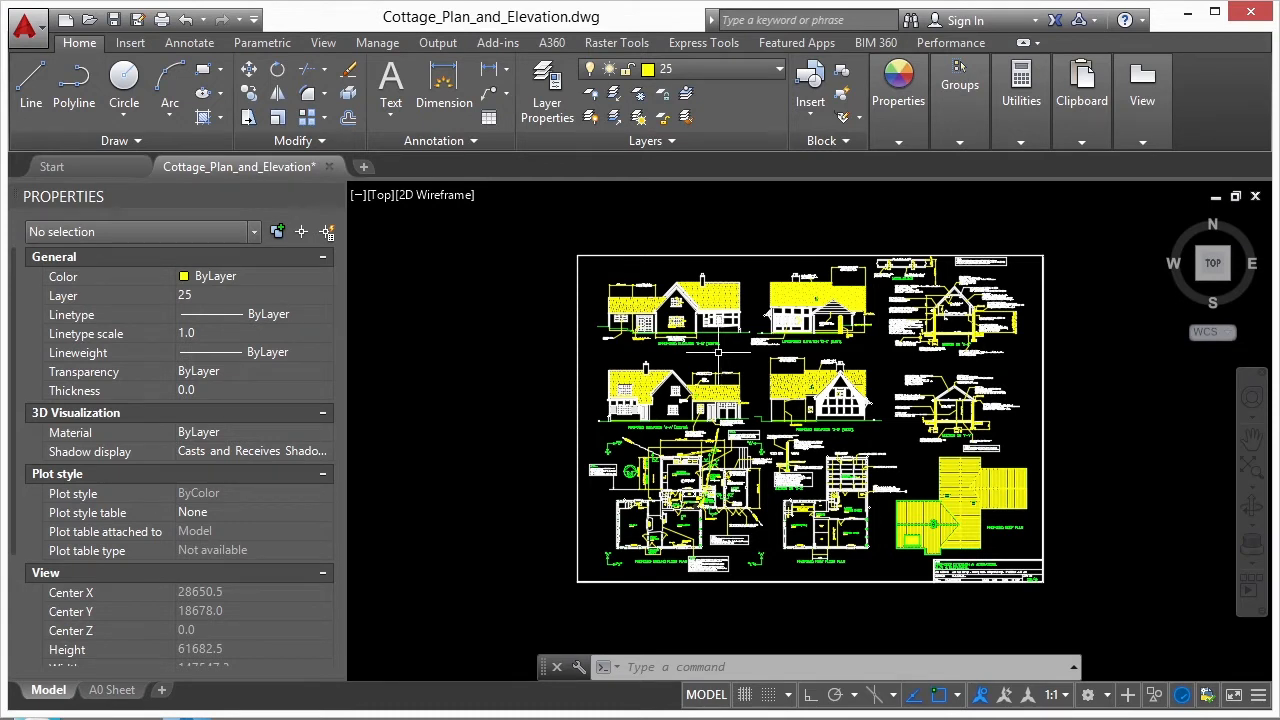
# - Select the whole north elevation, including its ground line and title, and isolate those objects
pyautogui.scroll(4, 730, 288)
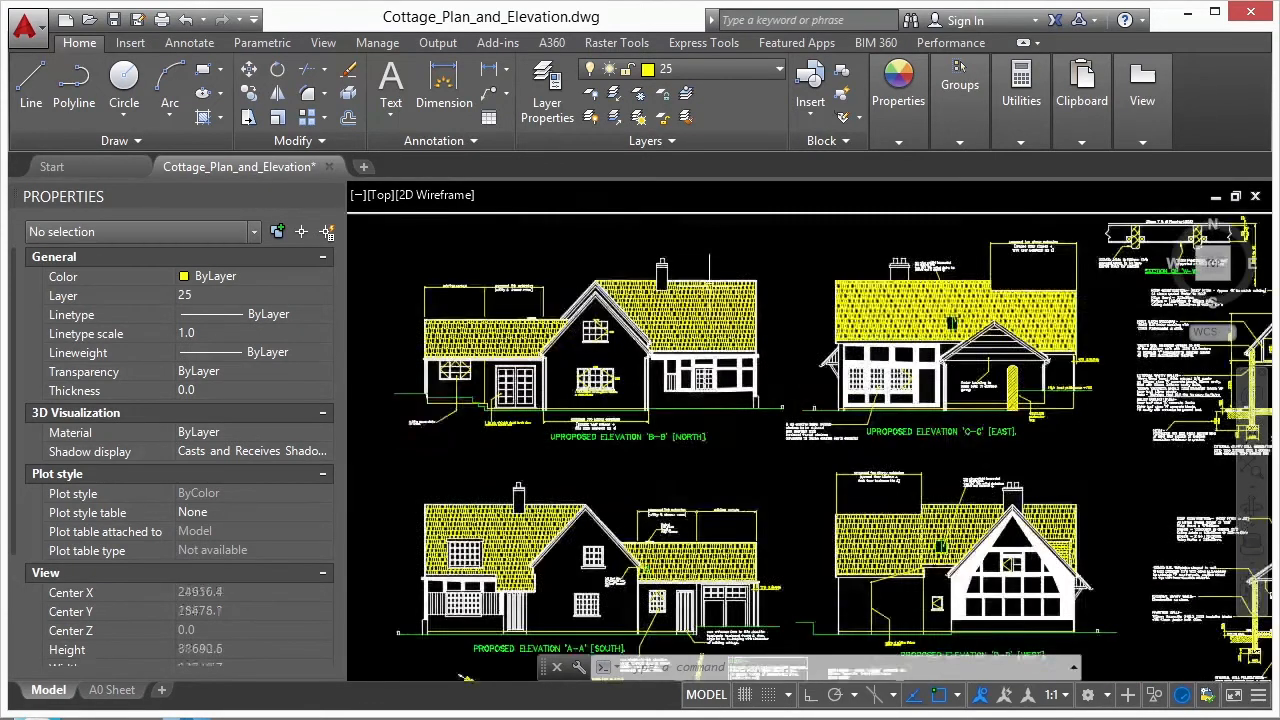
pyautogui.click(400, 248)
pyautogui.click(804, 492)
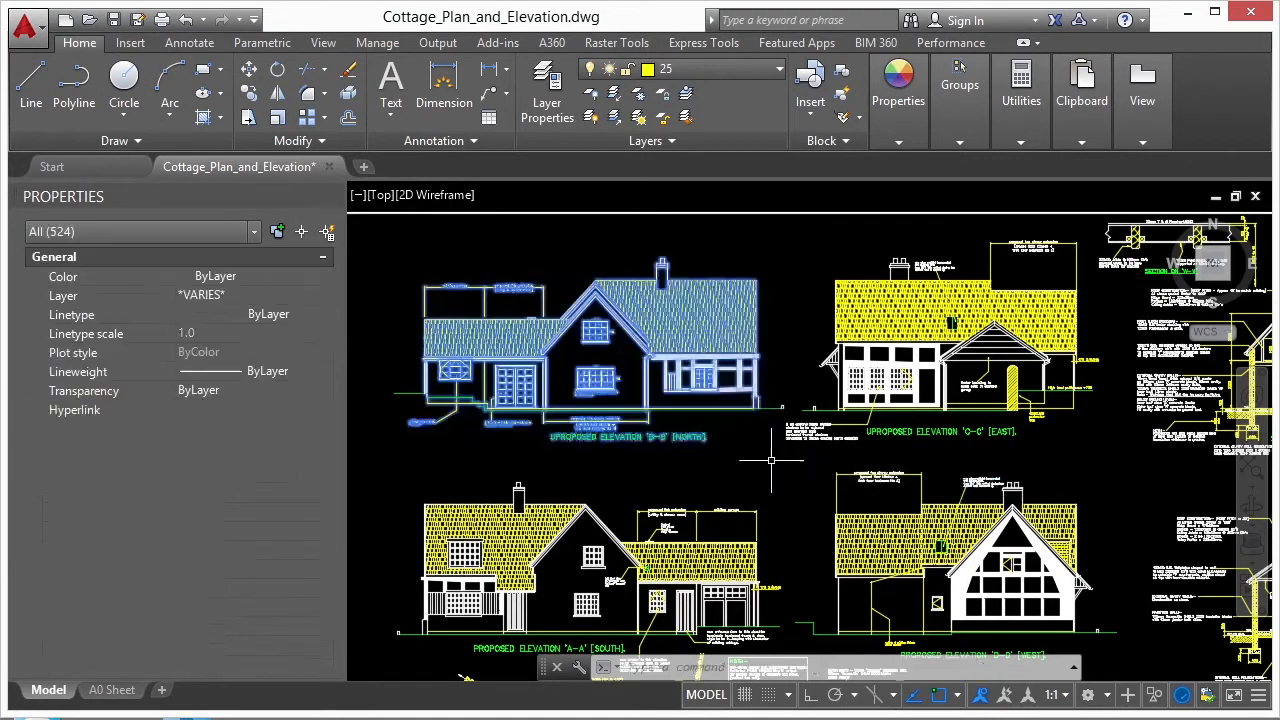
pyautogui.click(778, 460)
pyautogui.click(396, 250)
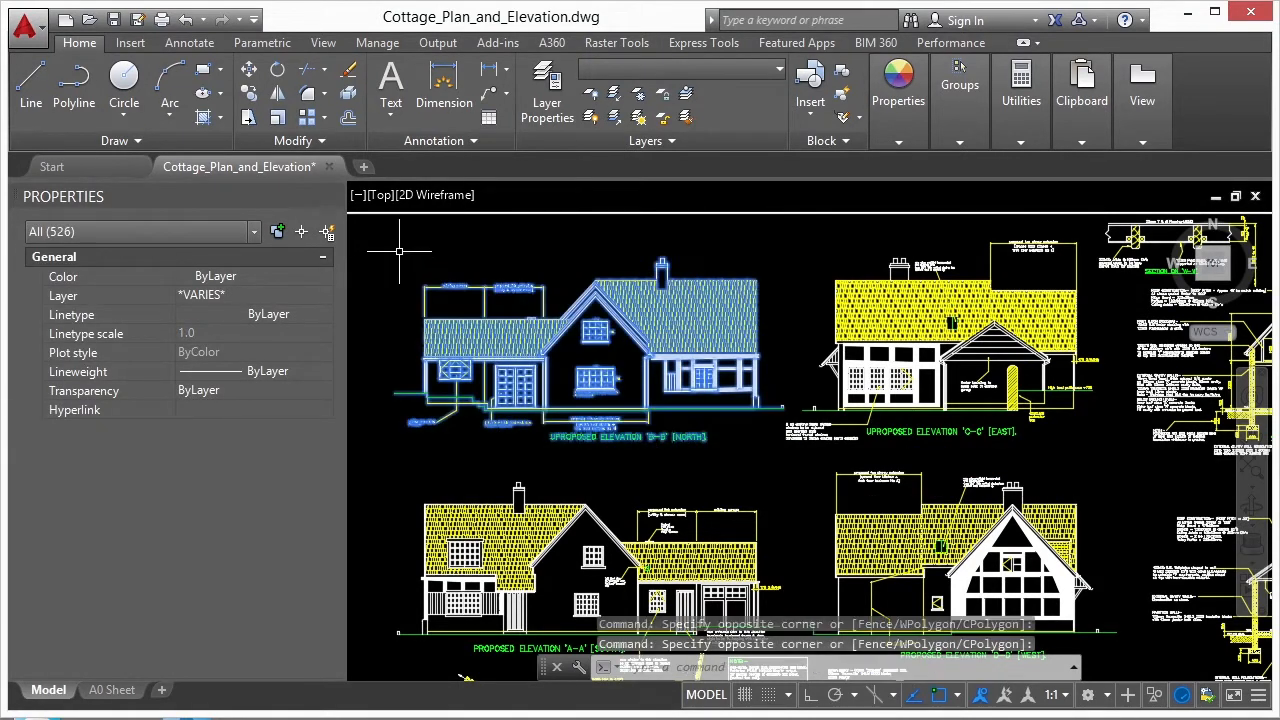
pyautogui.rightClick(741, 250)
pyautogui.moveTo(800, 350)
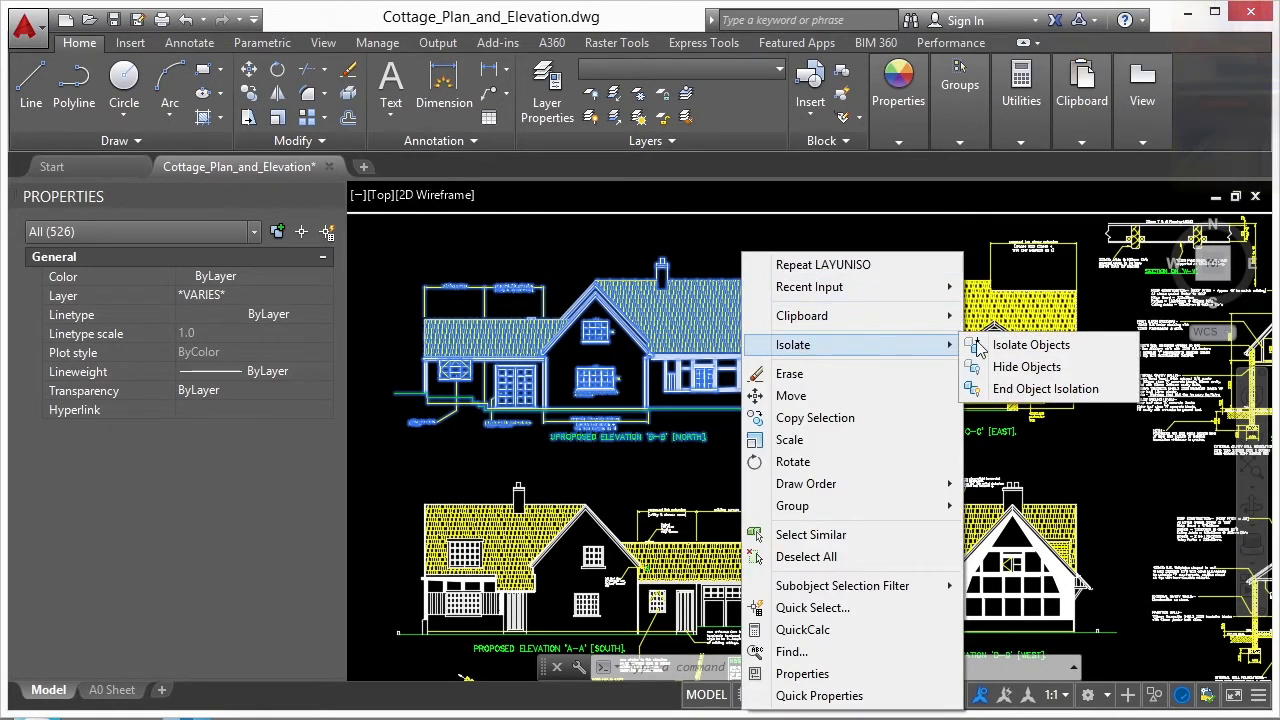
pyautogui.click(1072, 350)
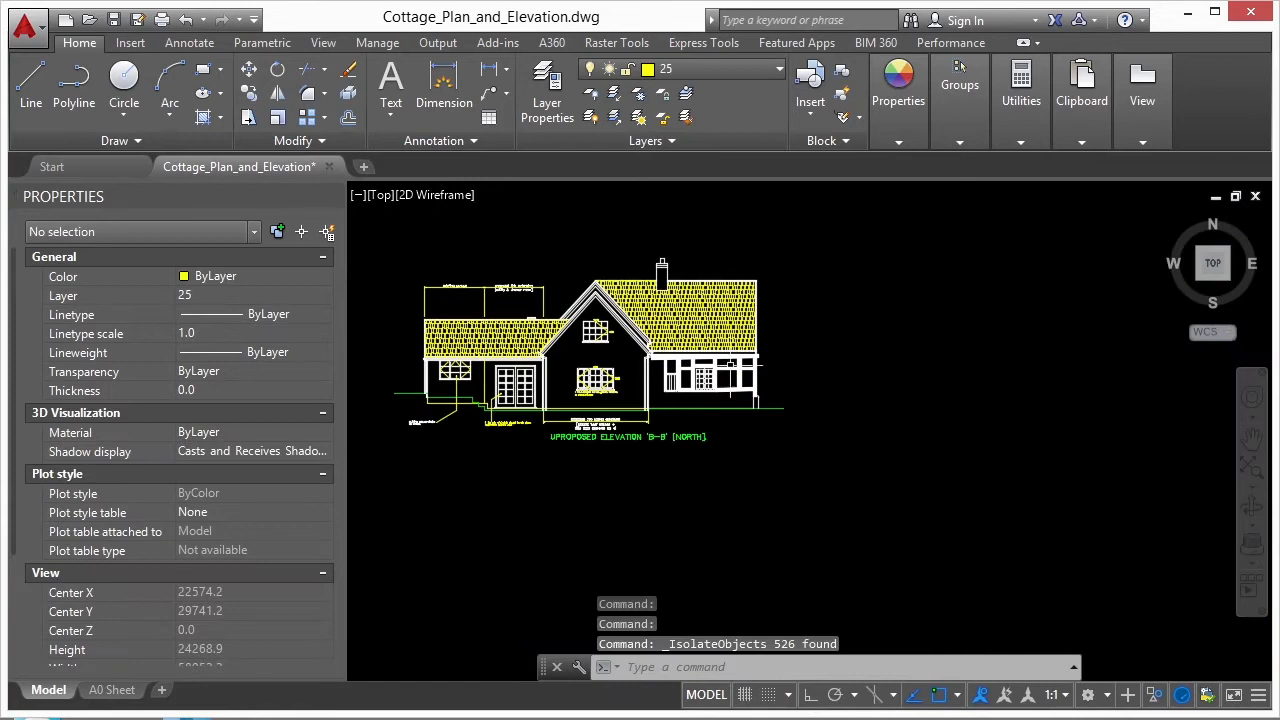
pyautogui.scroll(-3, 665, 305)
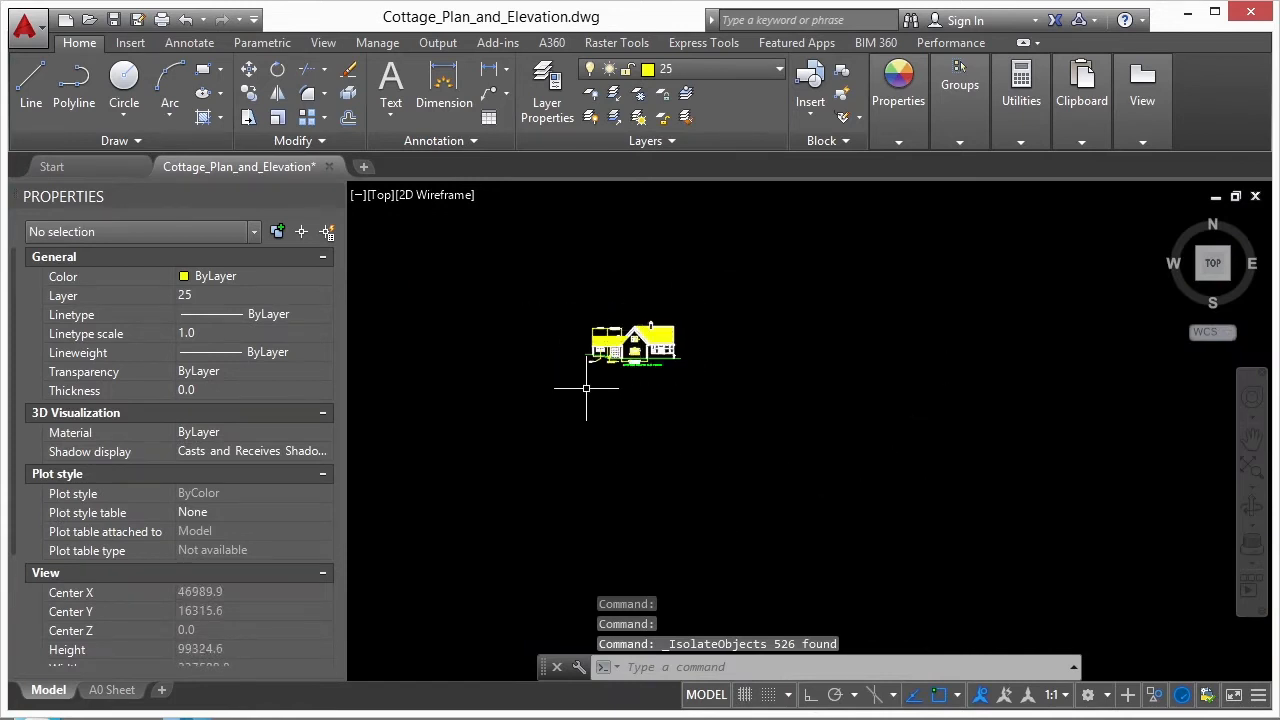
pyautogui.scroll(5, 582, 370)
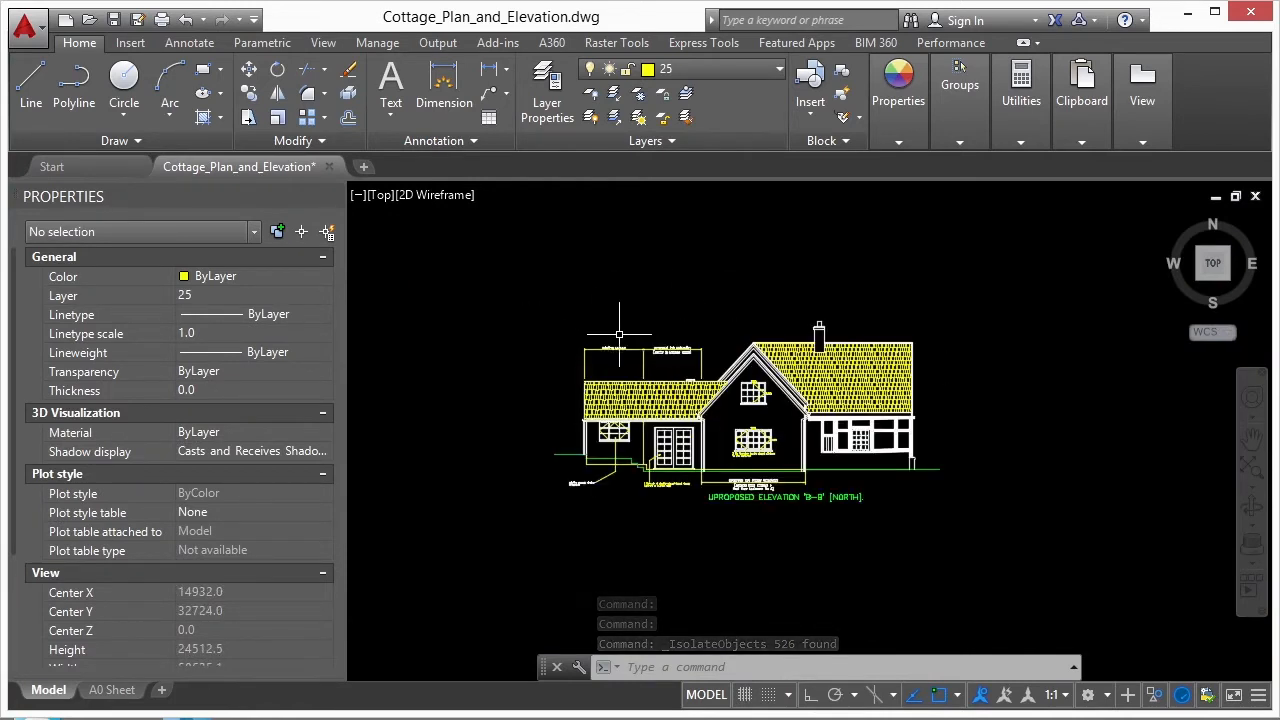
# - Select the isolated north elevation and end the object isolation to bring back the rest of the drawing
pyautogui.scroll(-3, 695, 340)
pyautogui.press('Return')
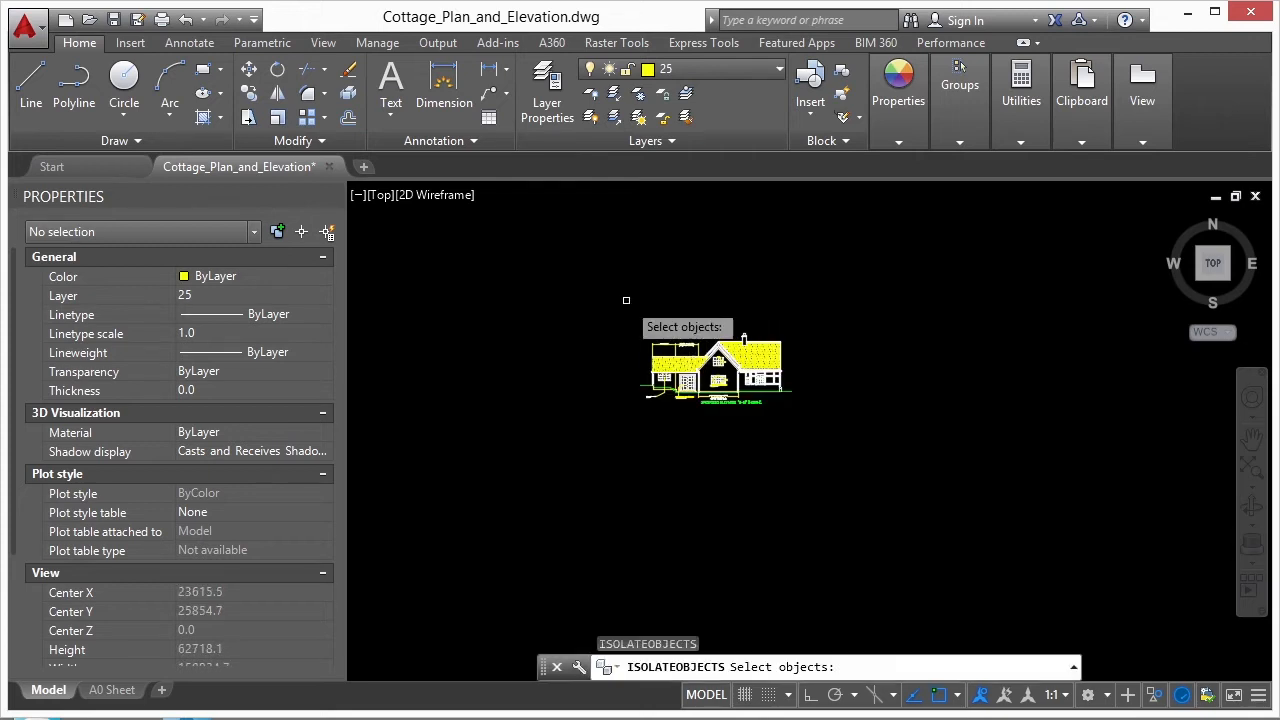
pyautogui.click(812, 306)
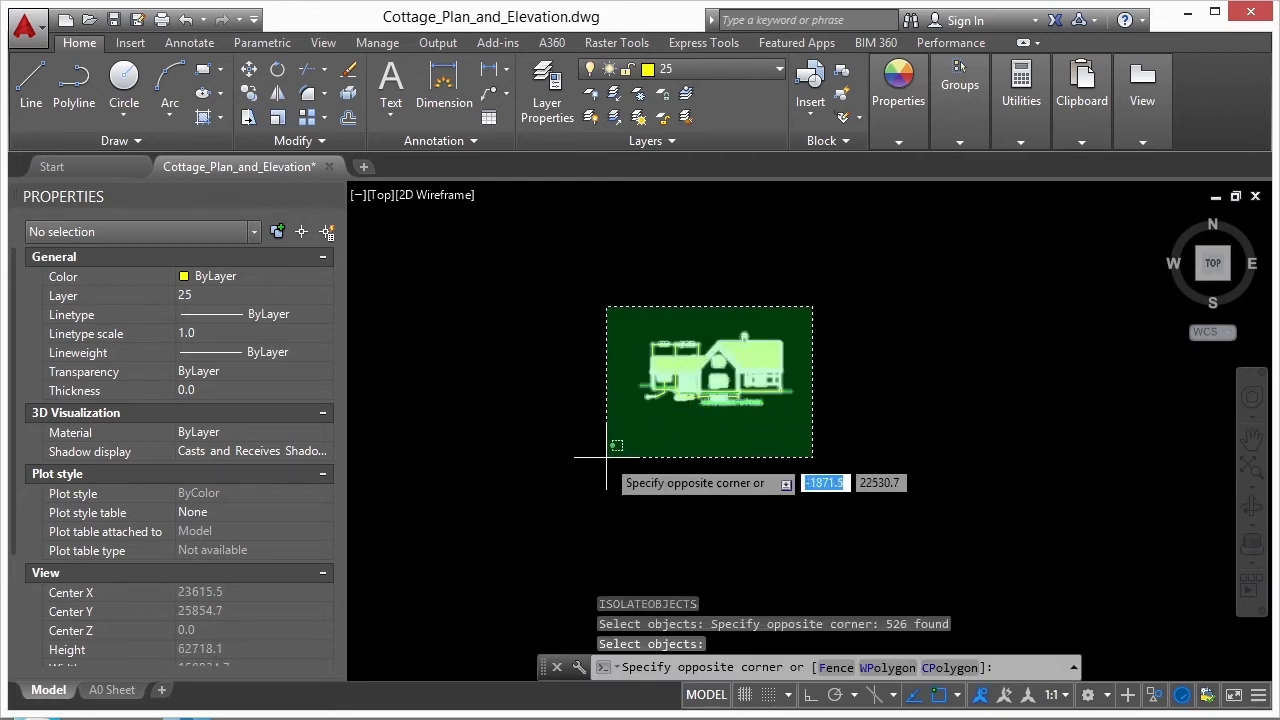
pyautogui.click(606, 457)
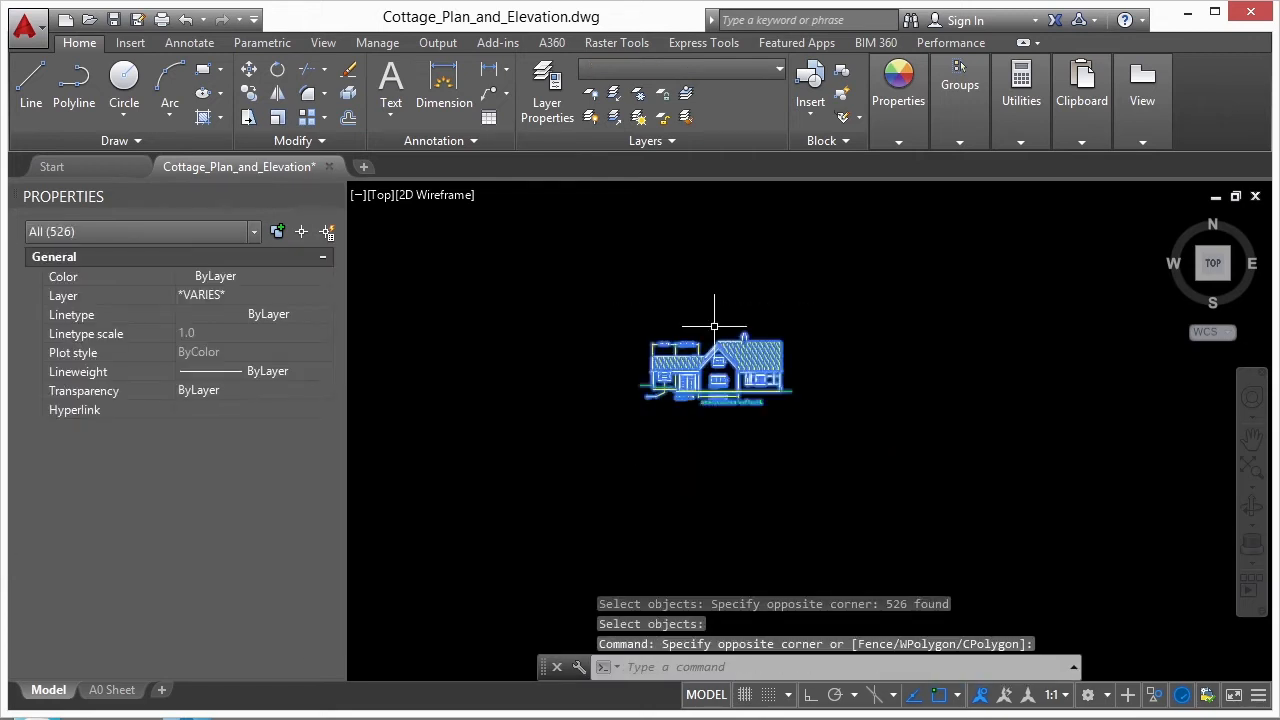
pyautogui.rightClick(720, 333)
pyautogui.moveTo(784, 429)
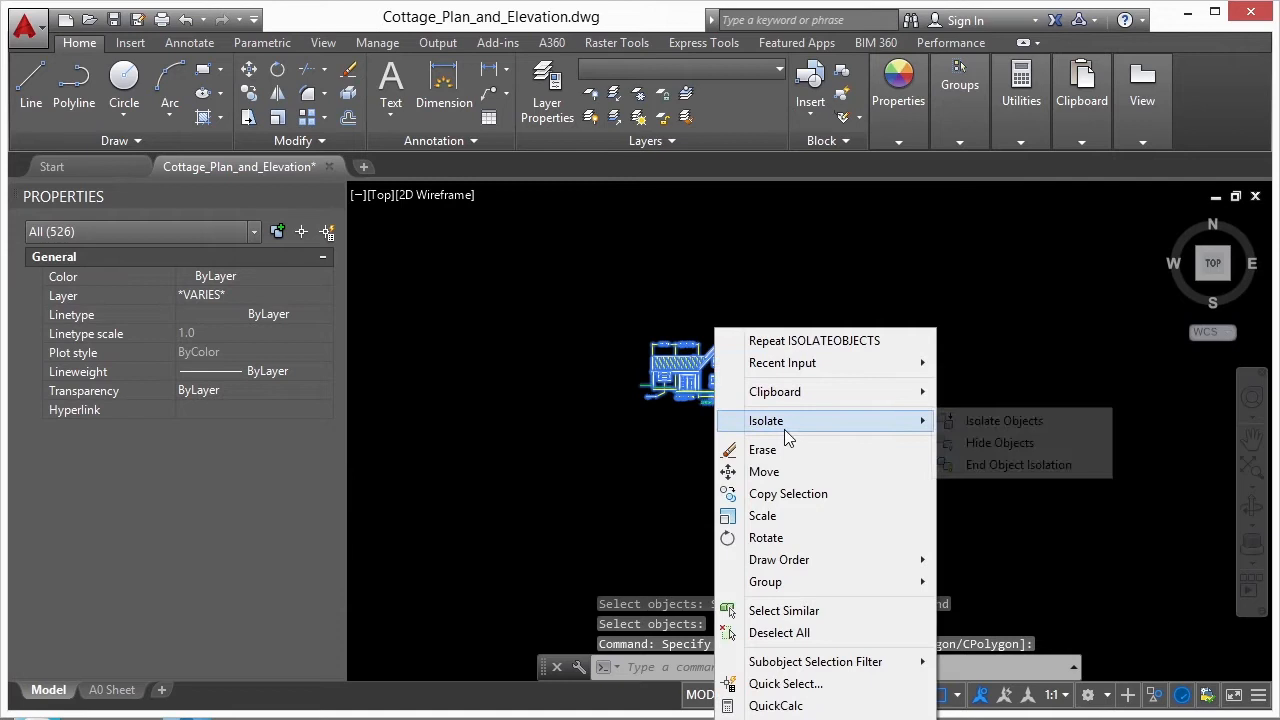
pyautogui.click(1019, 465)
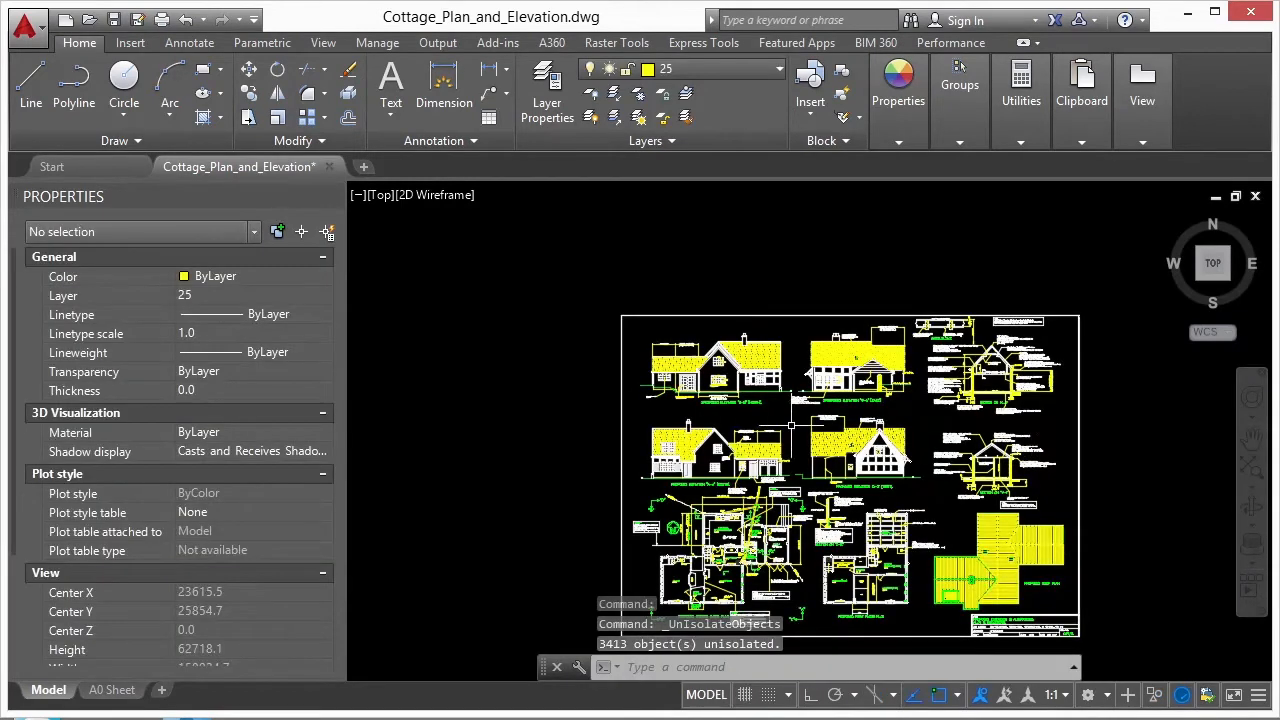
# - Select the whole north elevation with a crossing window and hide its objects
pyautogui.scroll(4, 760, 390)
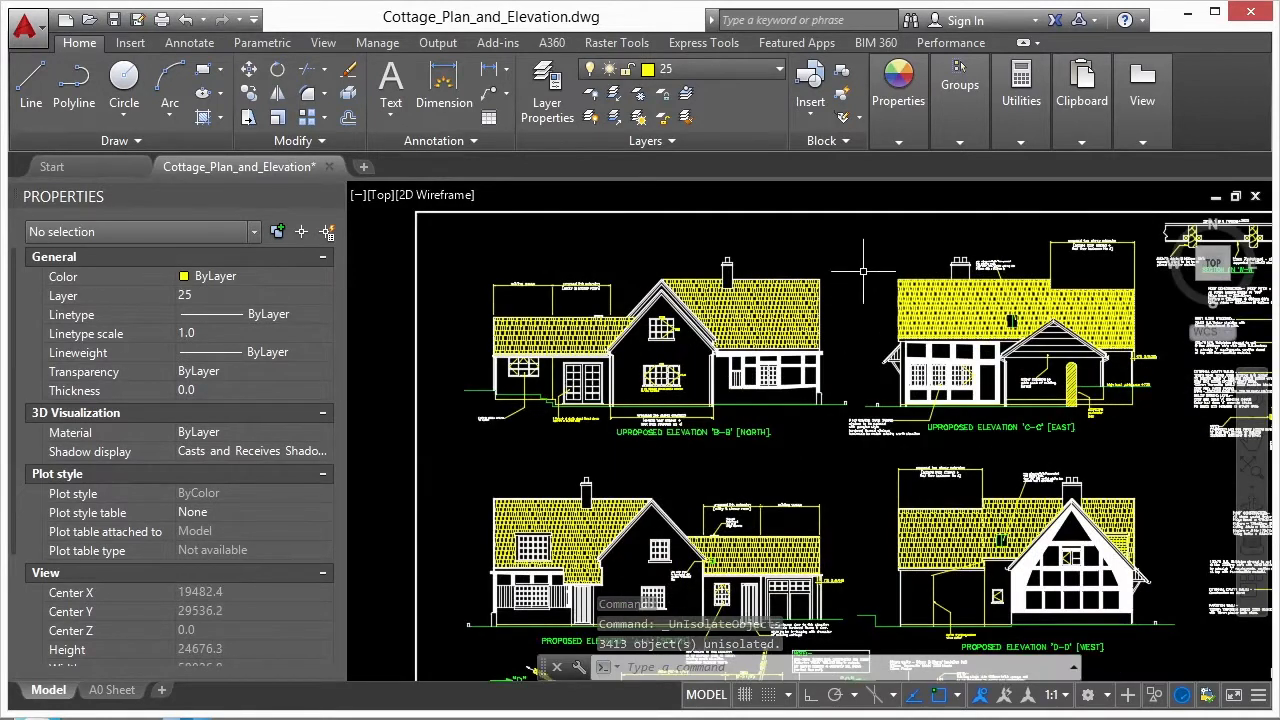
pyautogui.click(836, 242)
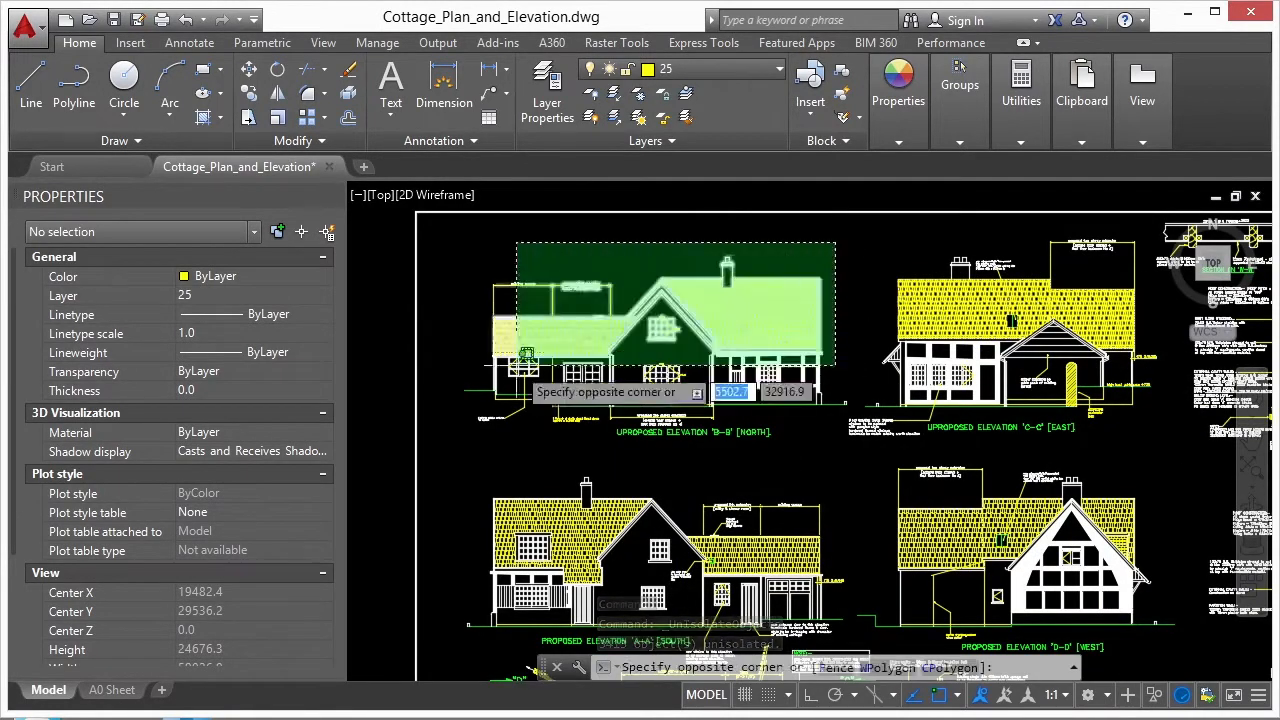
pyautogui.click(453, 452)
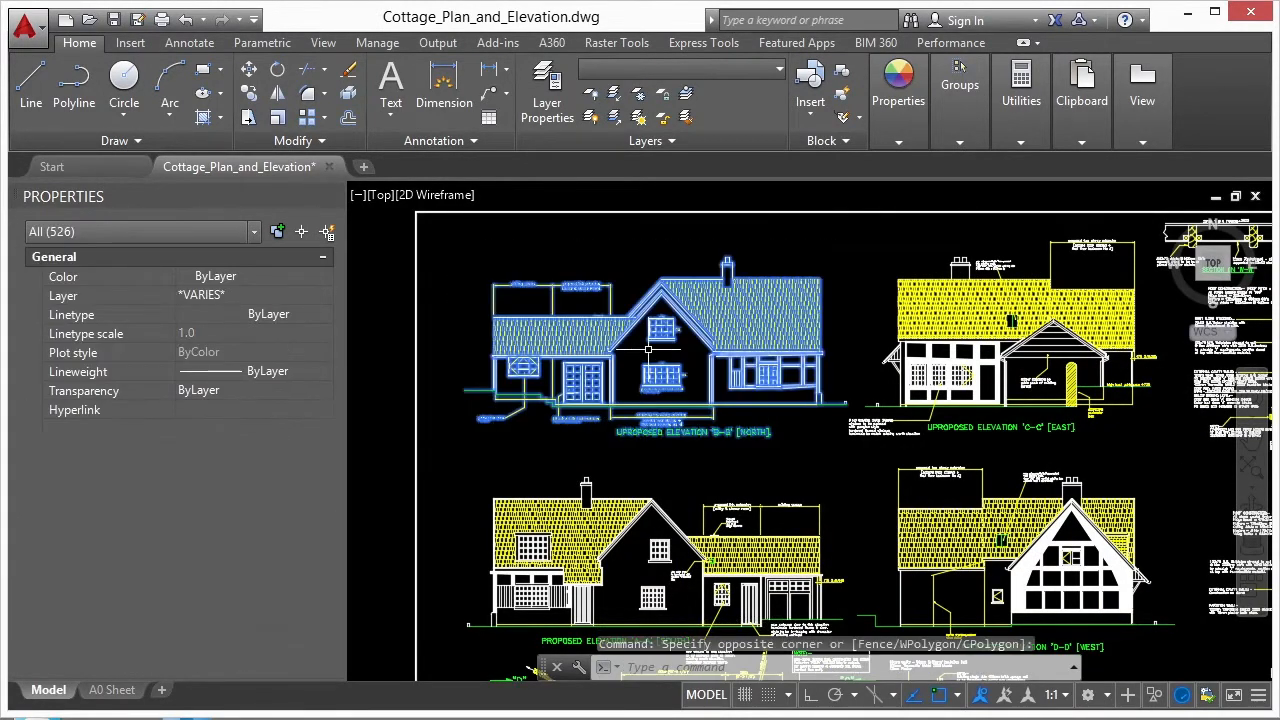
pyautogui.rightClick(652, 358)
pyautogui.moveTo(732, 440)
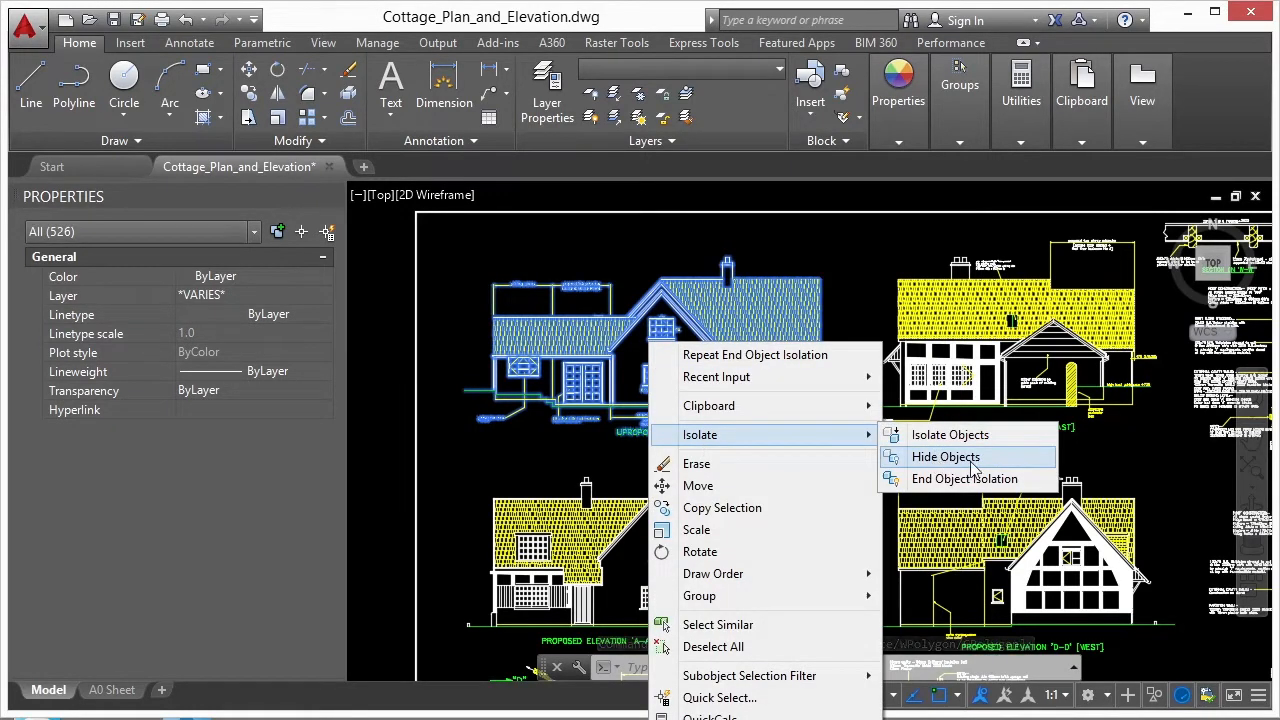
pyautogui.click(966, 458)
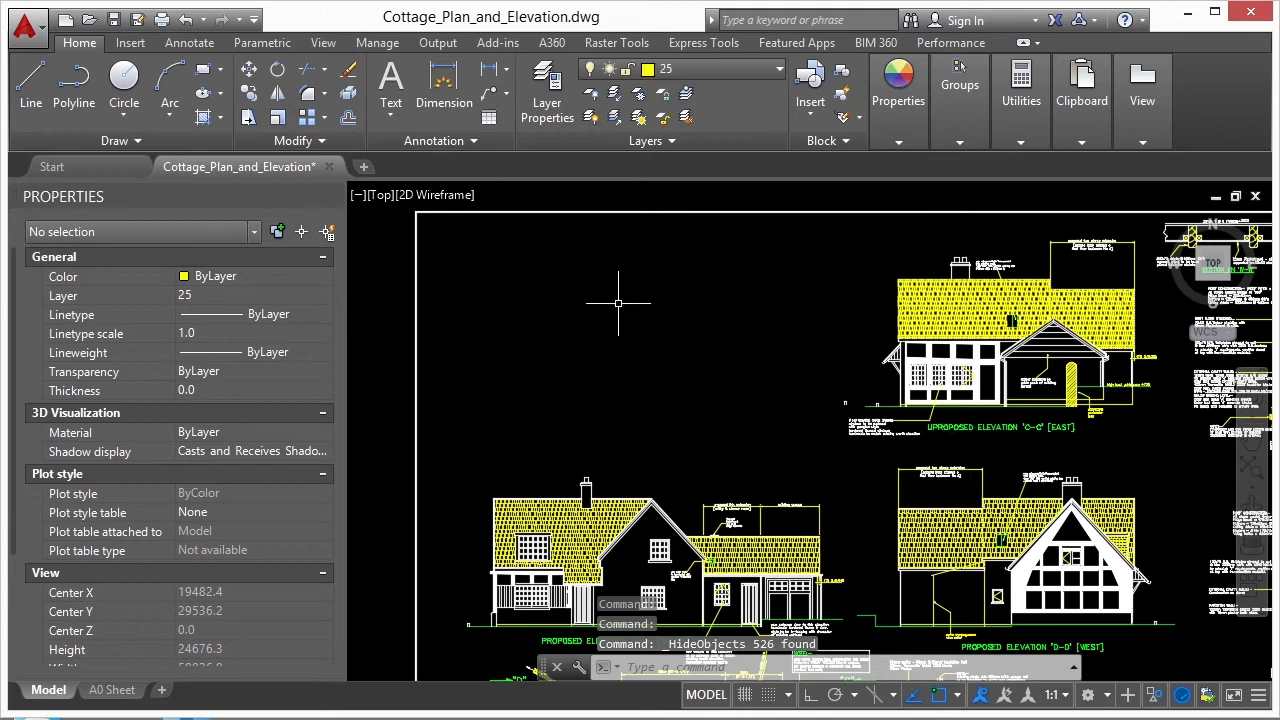
pyautogui.scroll(-2, 580, 314)
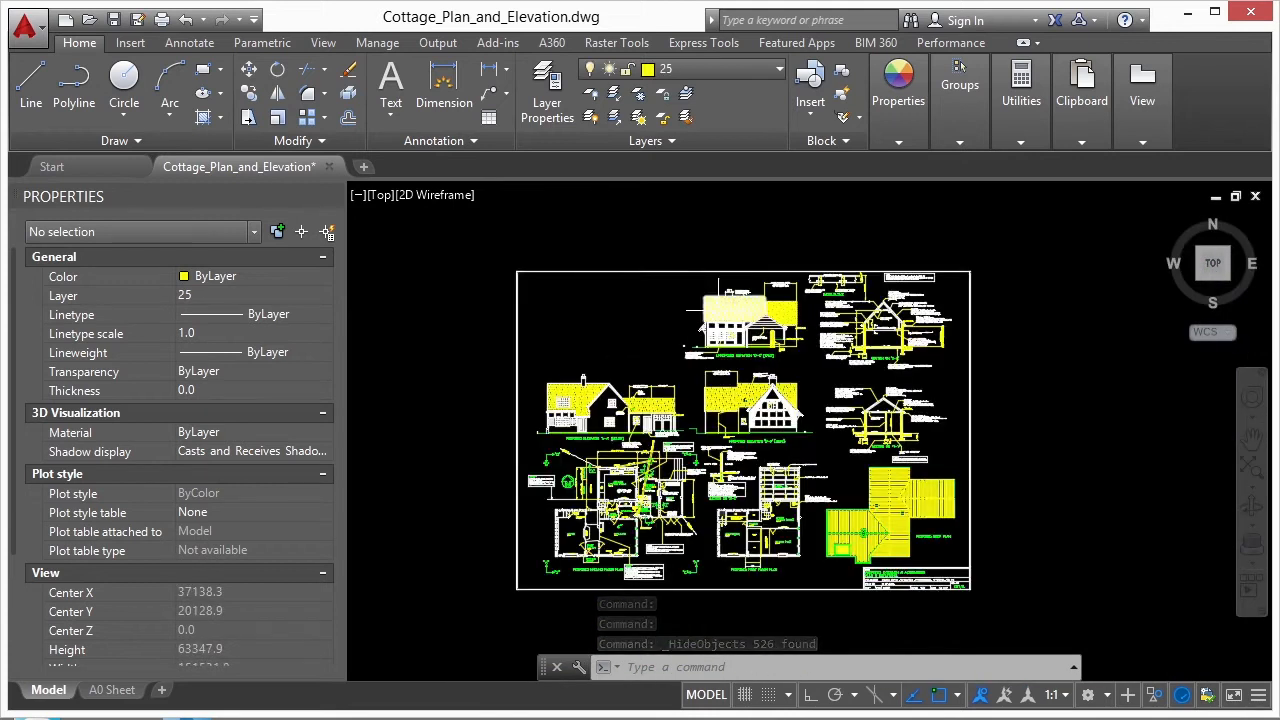
pyautogui.click(697, 312)
pyautogui.press('Escape')
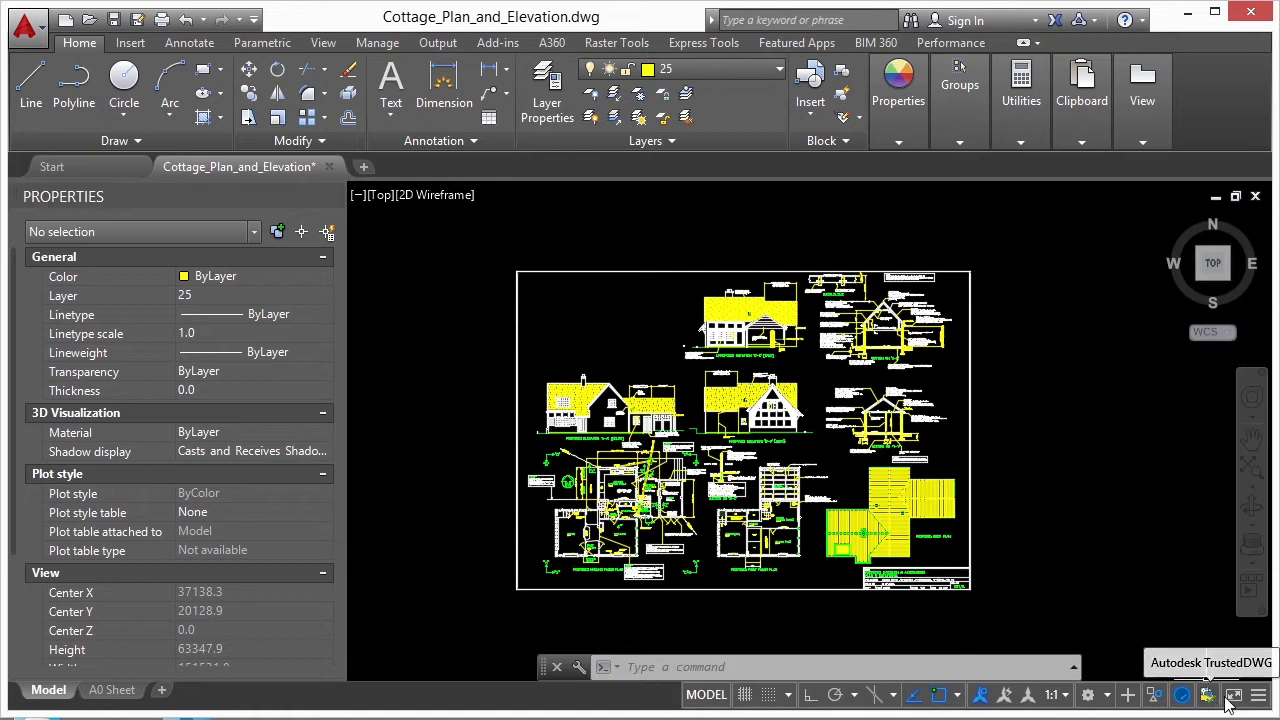
# - Open the status bar customization list and check the Isolate Objects entry
pyautogui.click(1259, 697)
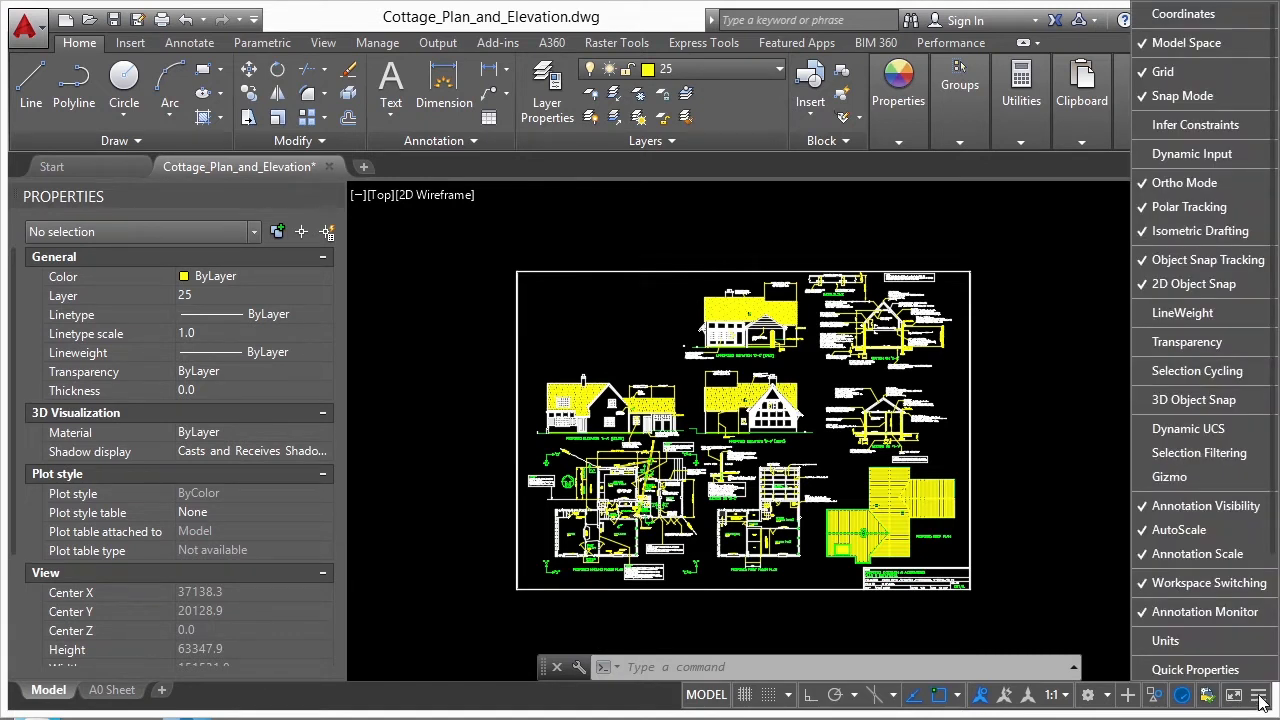
pyautogui.scroll(-3, 1226, 598)
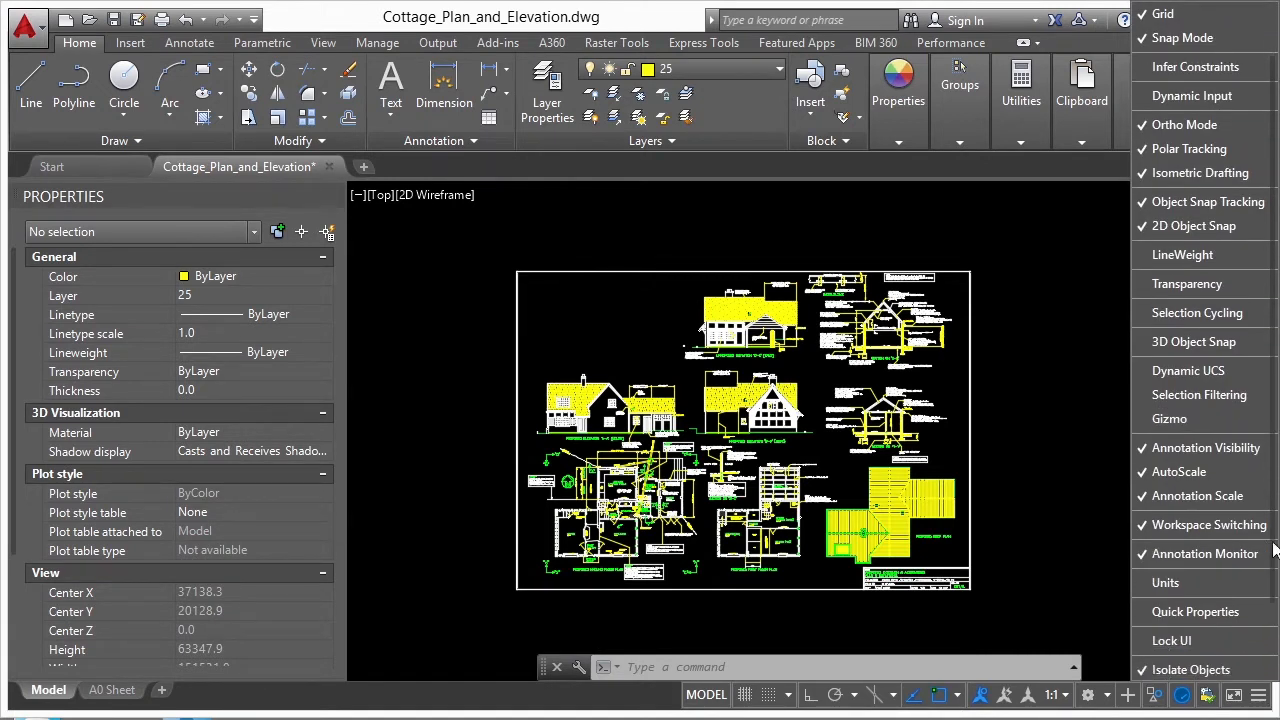
# - Close the status bar customization list and end object isolation to bring back the hidden north elevation
pyautogui.click(1226, 598)
pyautogui.click(1226, 598)
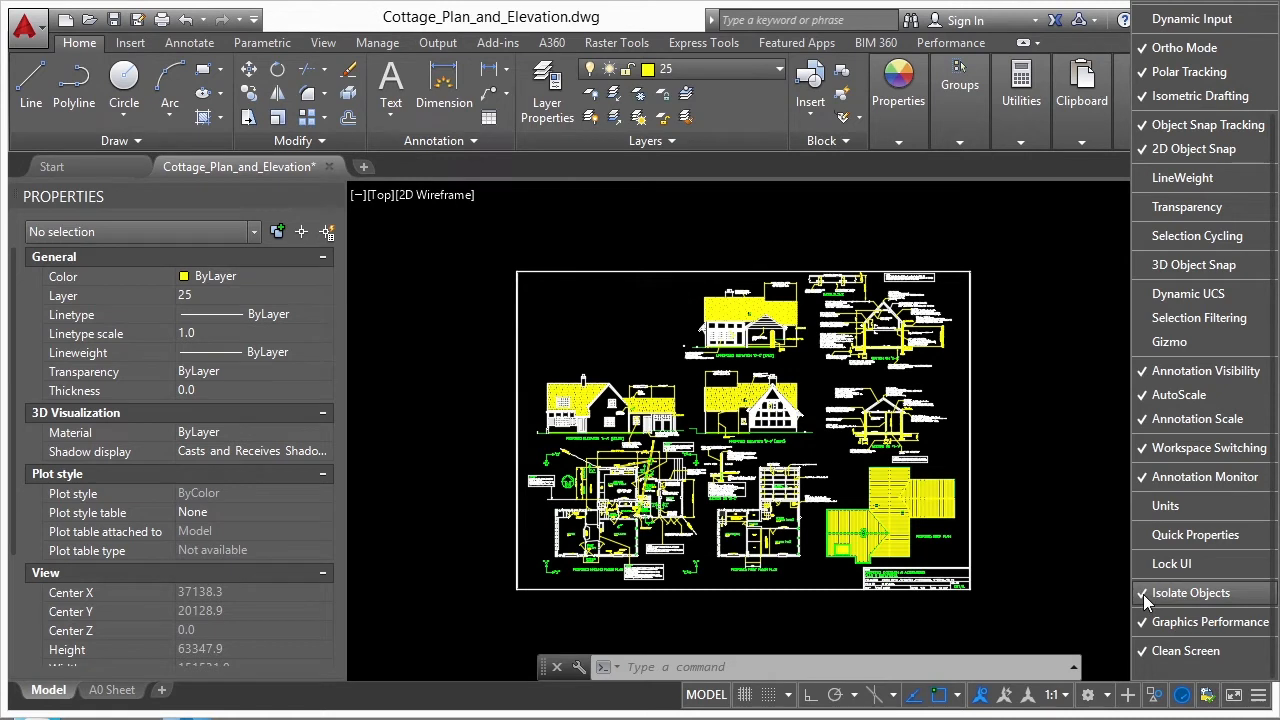
pyautogui.click(1066, 600)
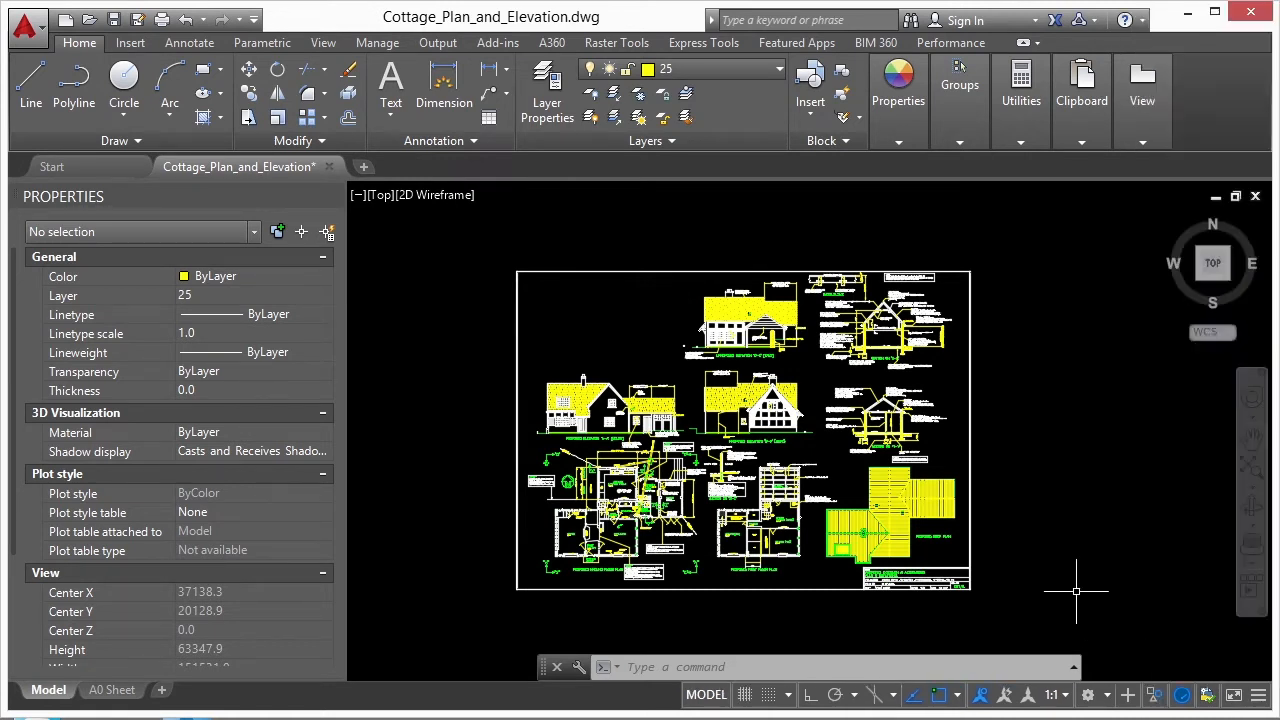
pyautogui.click(1154, 695)
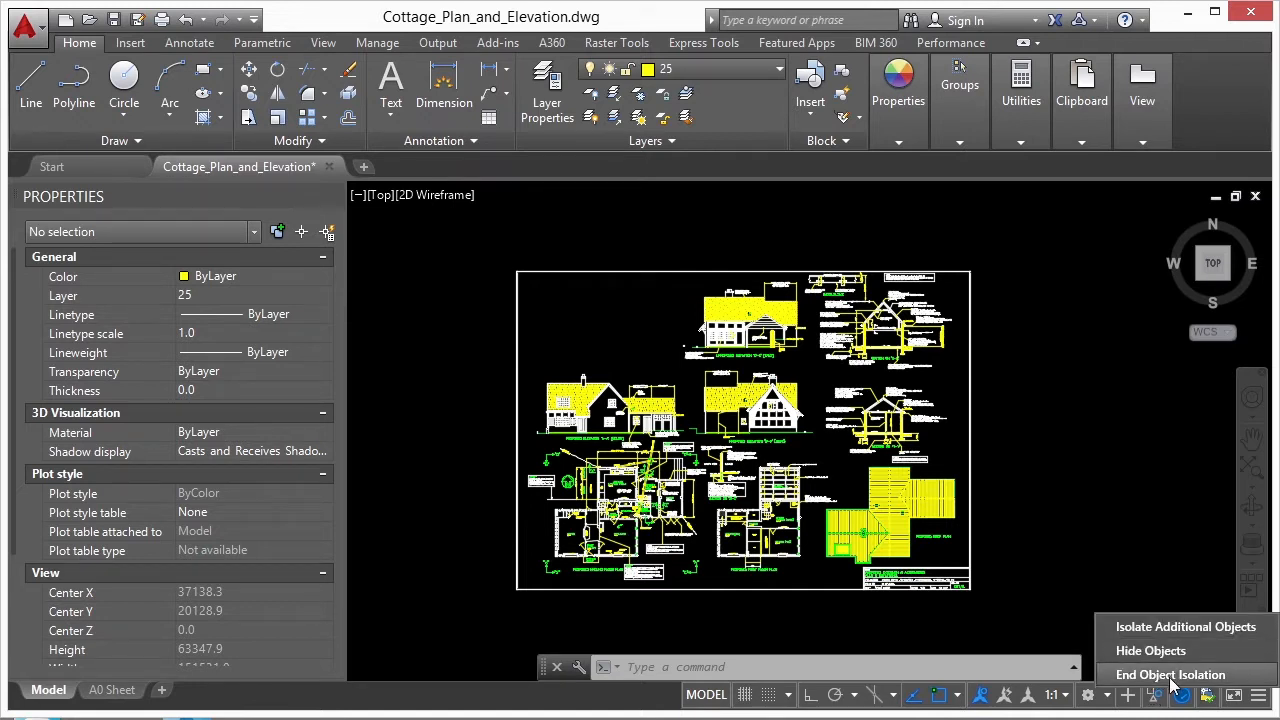
pyautogui.click(1165, 675)
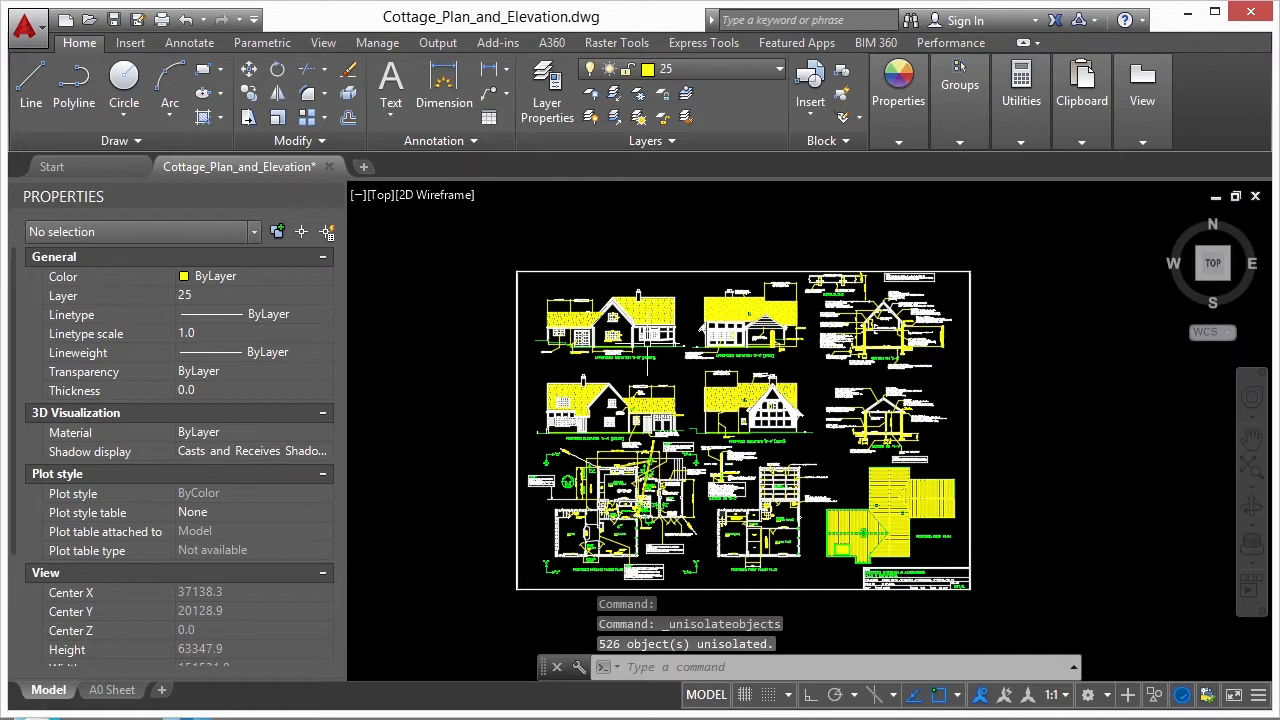
pyautogui.click(500, 257)
pyautogui.press('Escape')
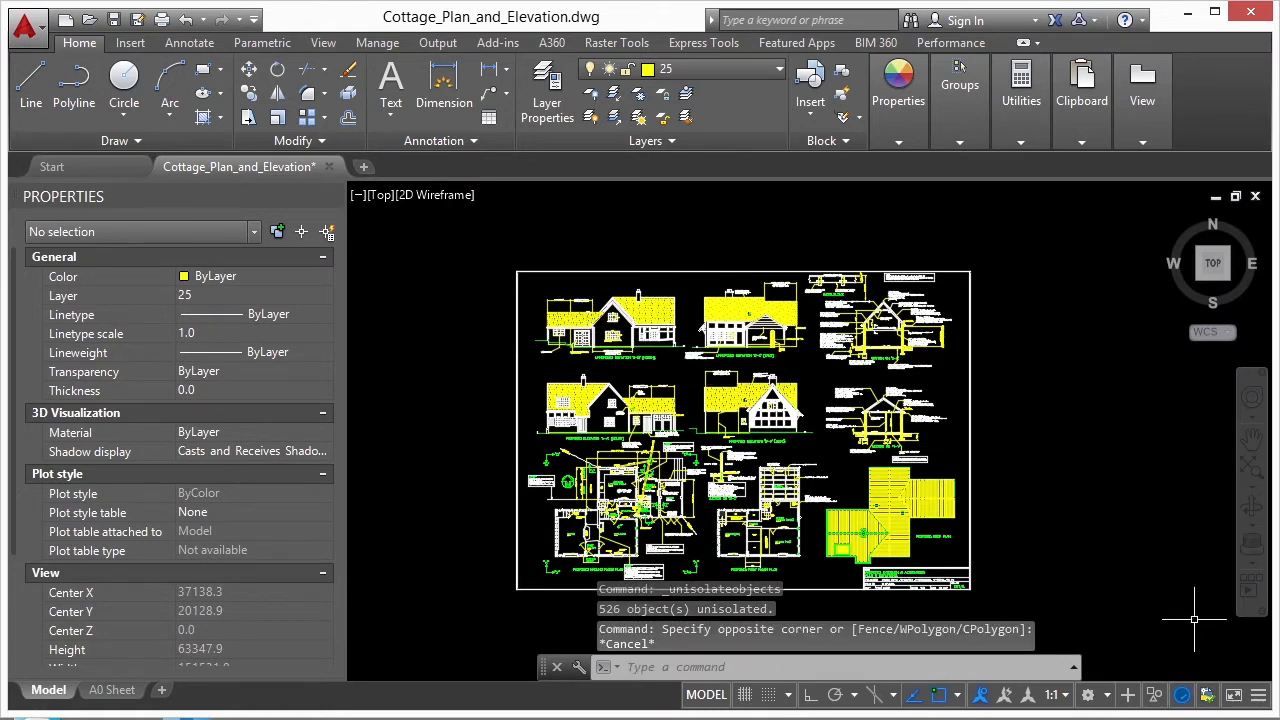
# - Isolate the roof plan and the title block below it by enclosing them in a selection window
pyautogui.click(1158, 698)
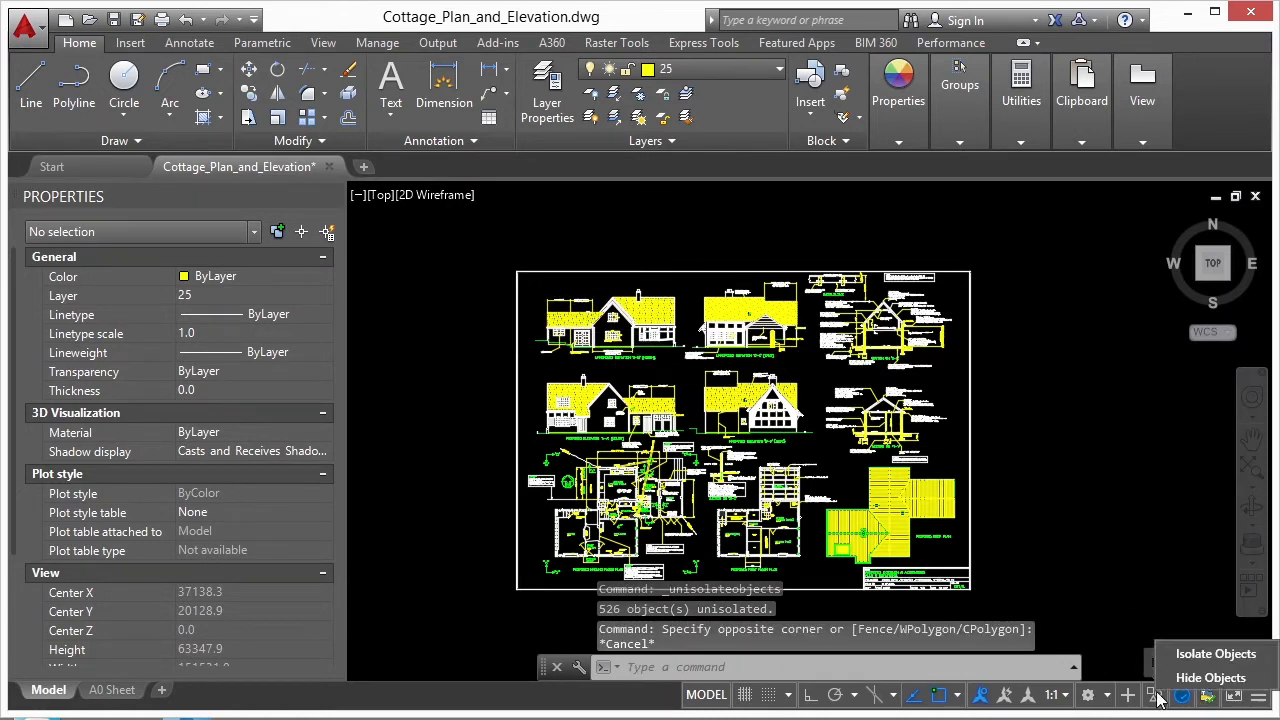
pyautogui.click(1207, 655)
pyautogui.click(796, 618)
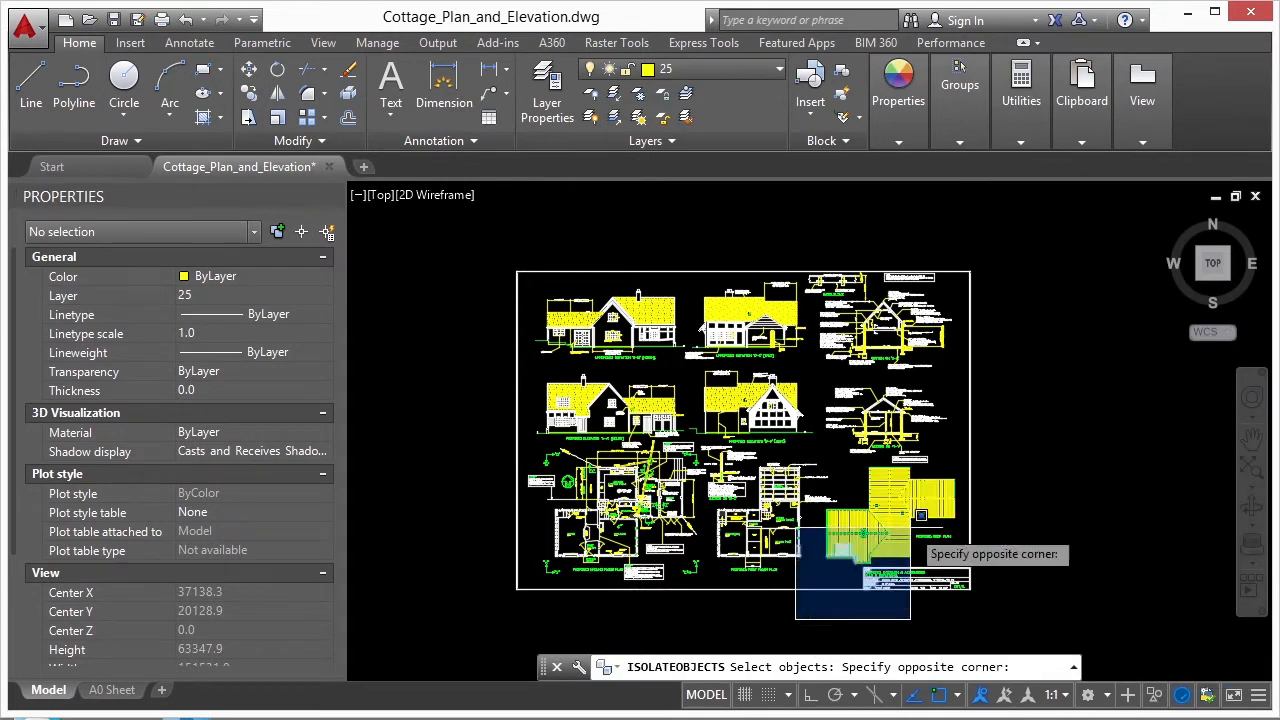
pyautogui.click(1000, 435)
pyautogui.press('Return')
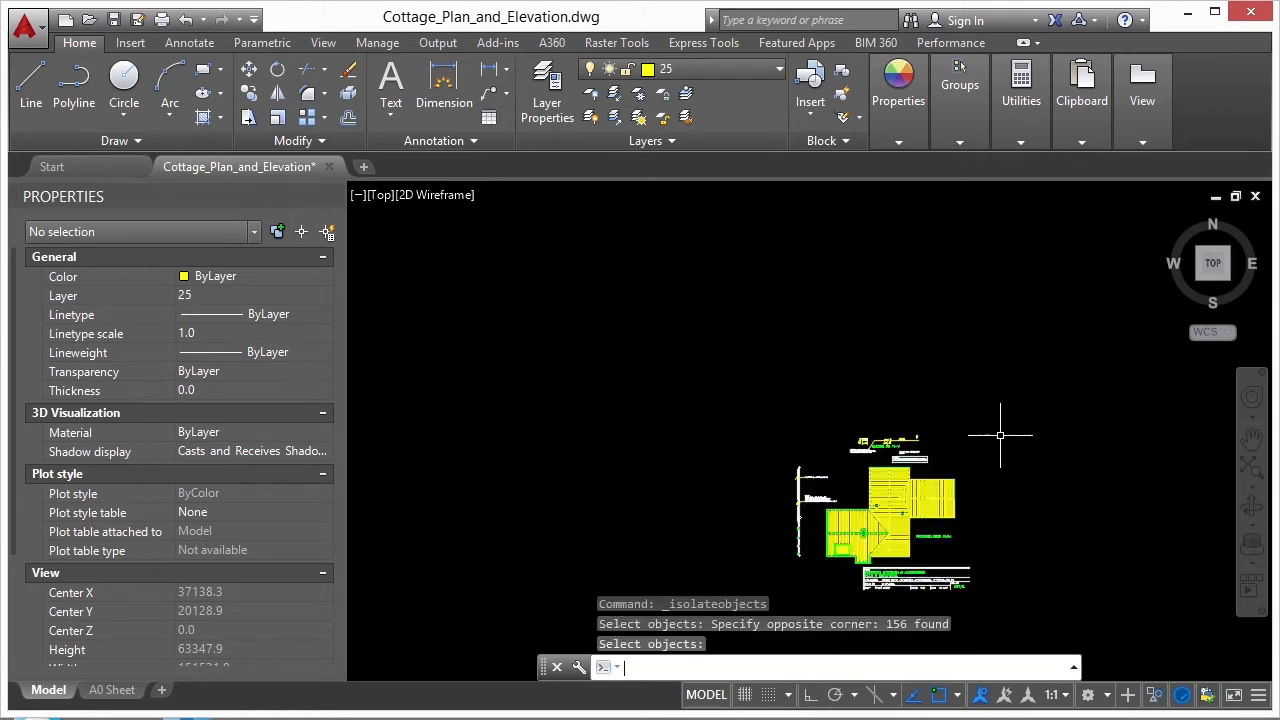
# - End the isolation of the roof plan area to restore the rest of the drawing
pyautogui.moveTo(913, 536)
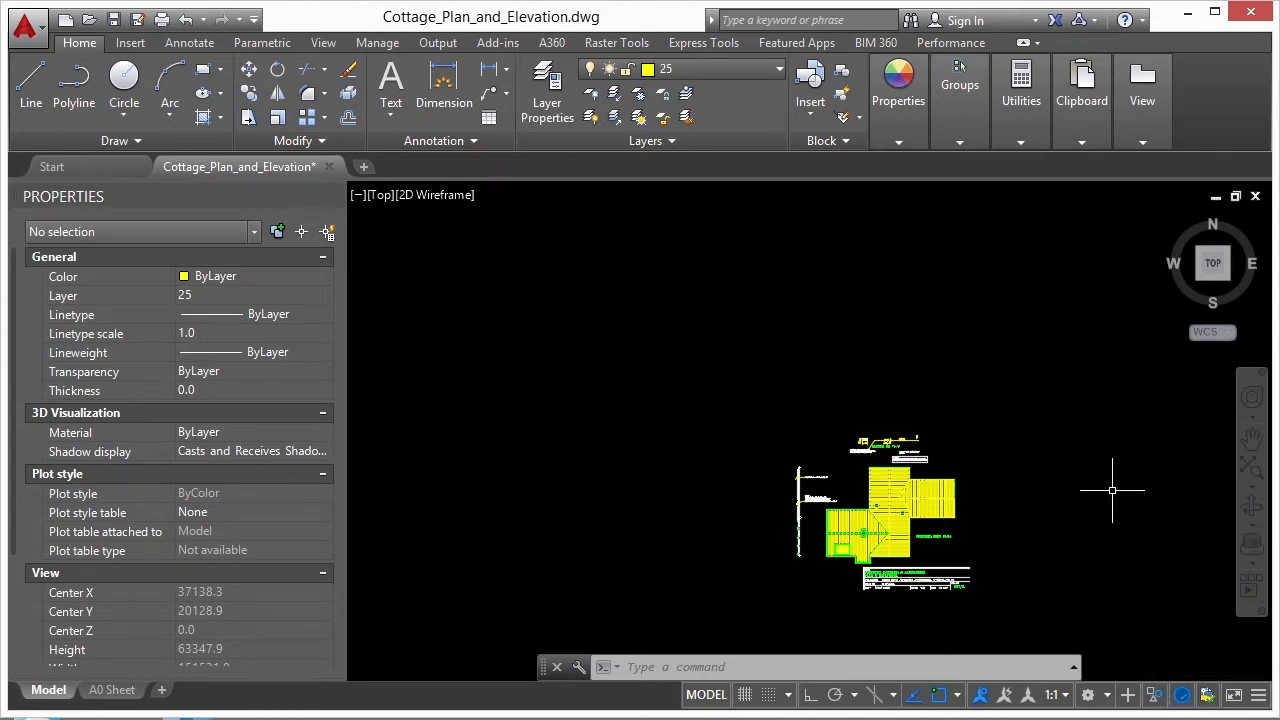
pyautogui.click(1155, 695)
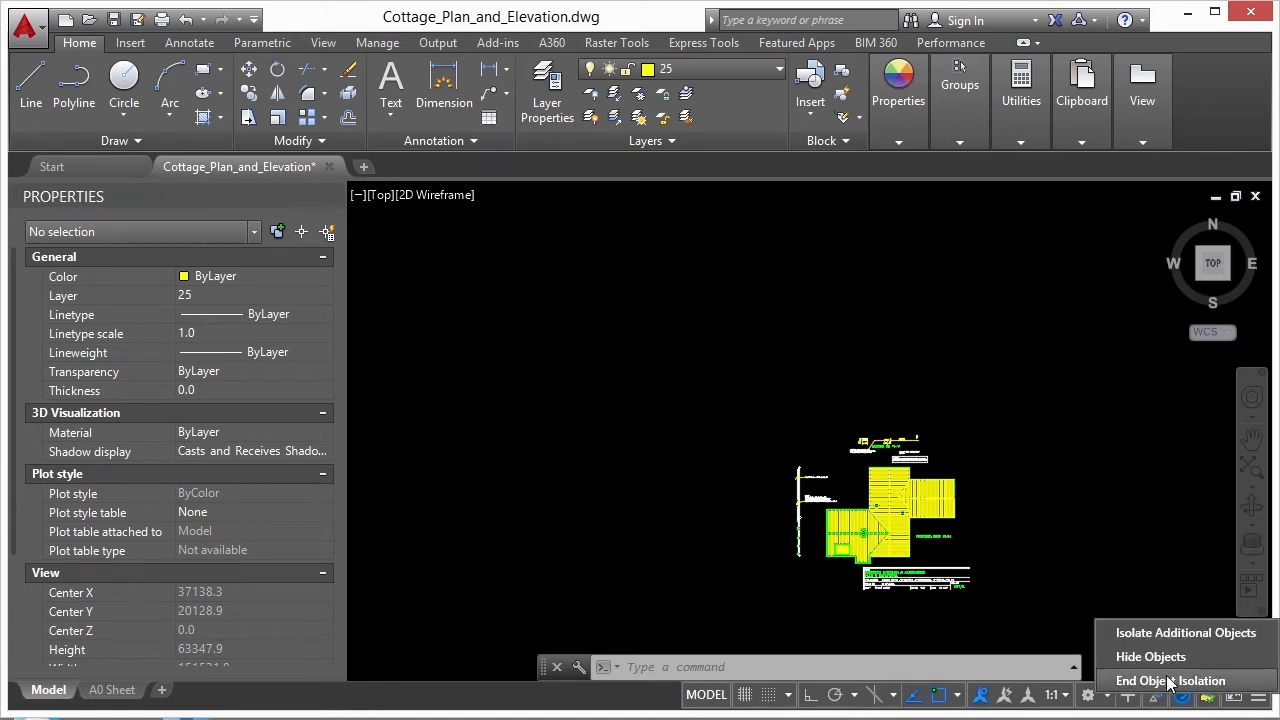
pyautogui.click(1170, 681)
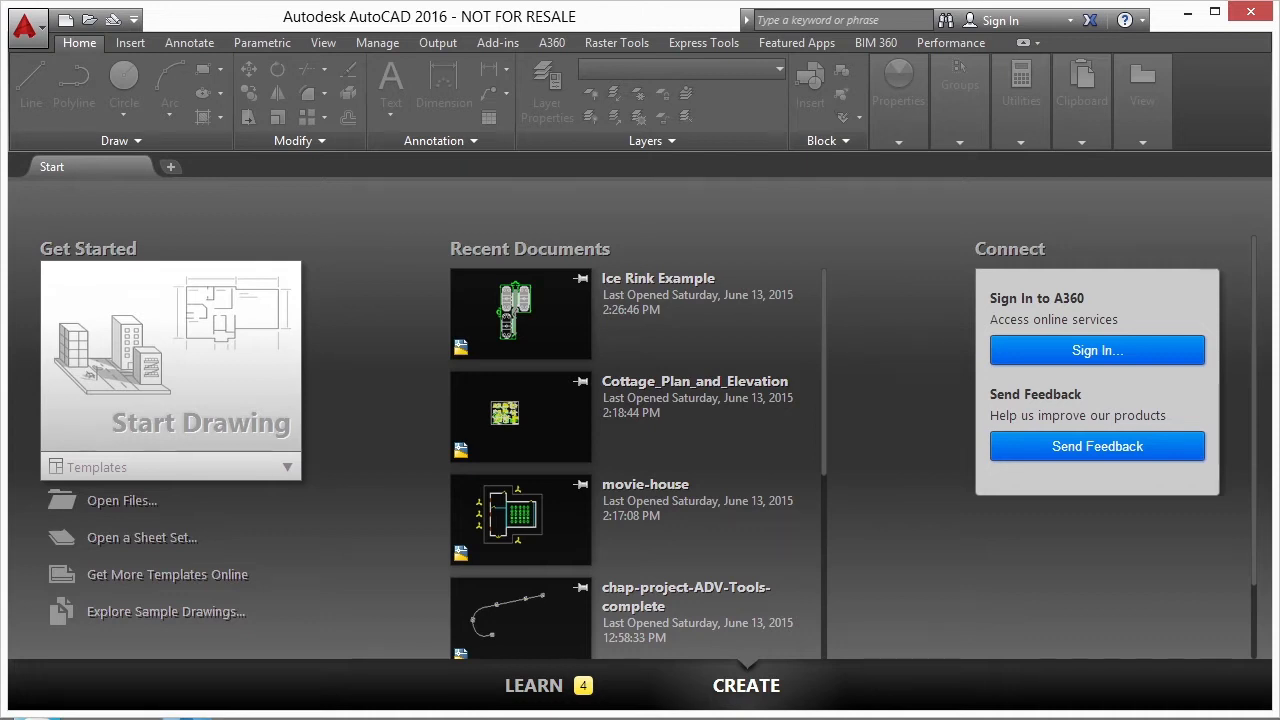
# - Open the drawing Ice Rink Example.dwg from the 05 project folder
pyautogui.click(290, 718)
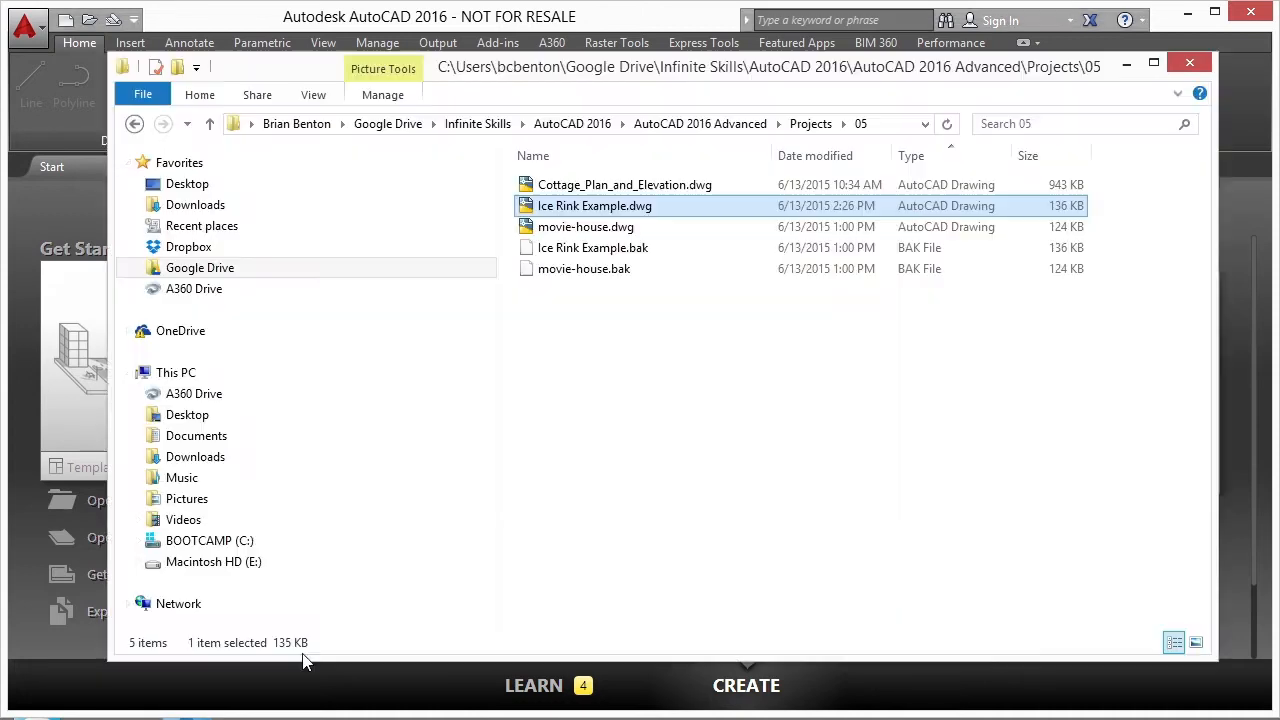
pyautogui.doubleClick(636, 210)
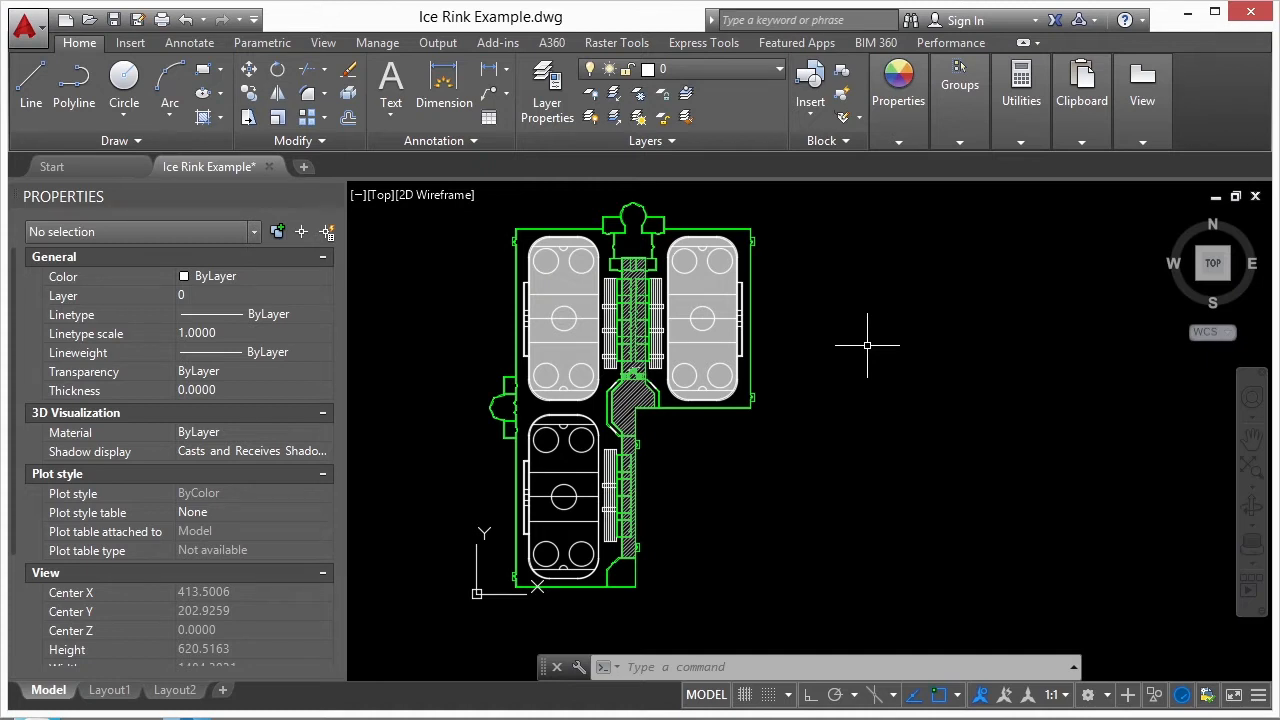
# - Select the Ice_Rink_Hatch layer in the Layer Properties Manager with its name column widened, and set the palette to auto-hide
pyautogui.write('LA')
pyautogui.press('Return')
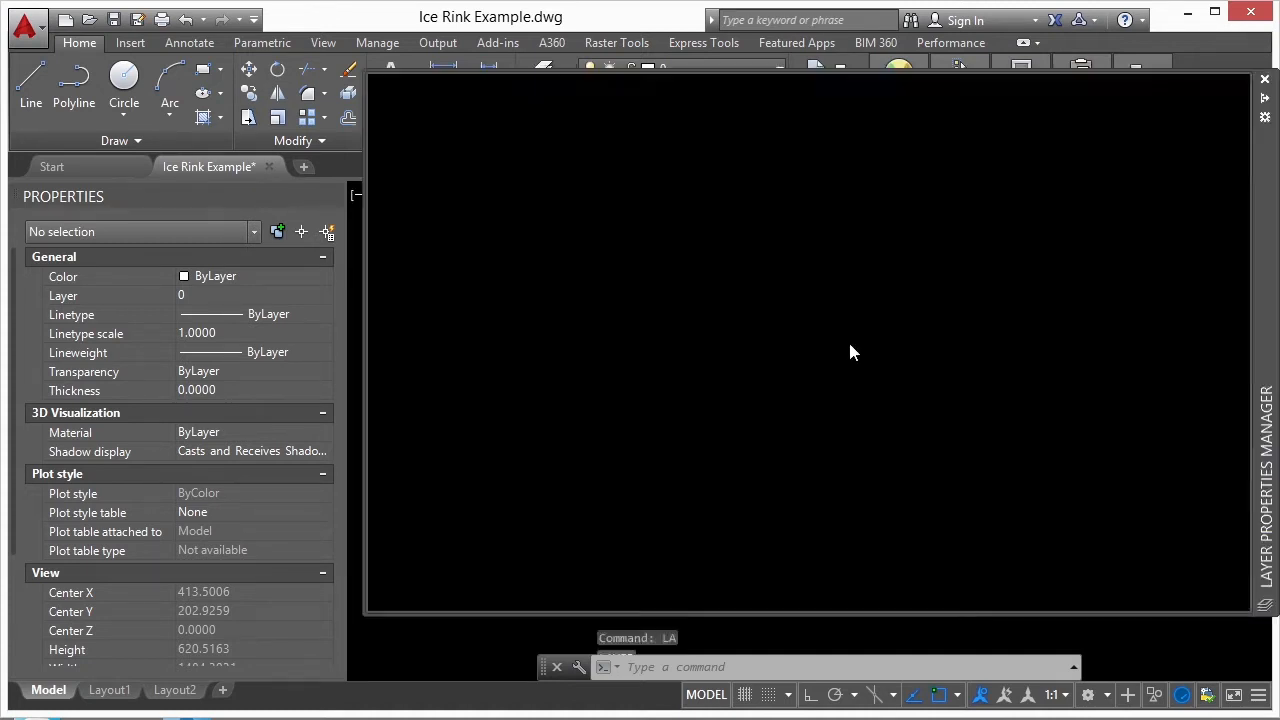
pyautogui.moveTo(688, 141); pyautogui.dragTo(712, 141)
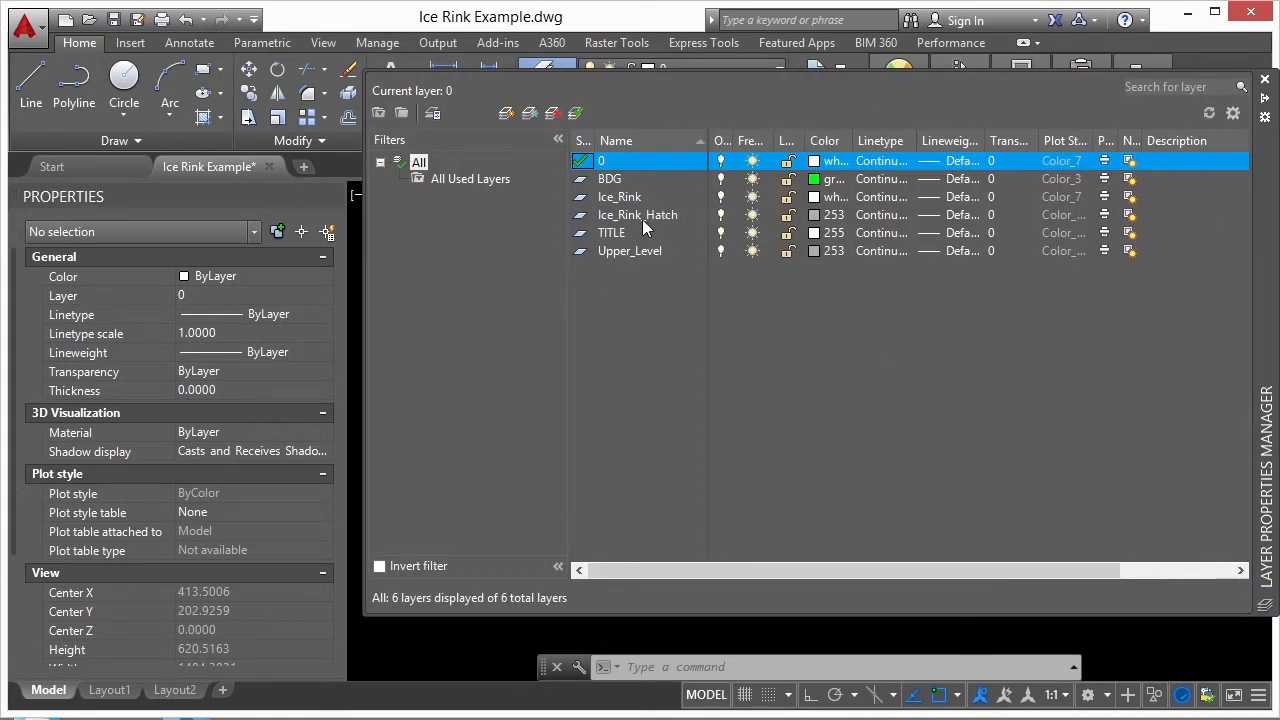
pyautogui.click(643, 215)
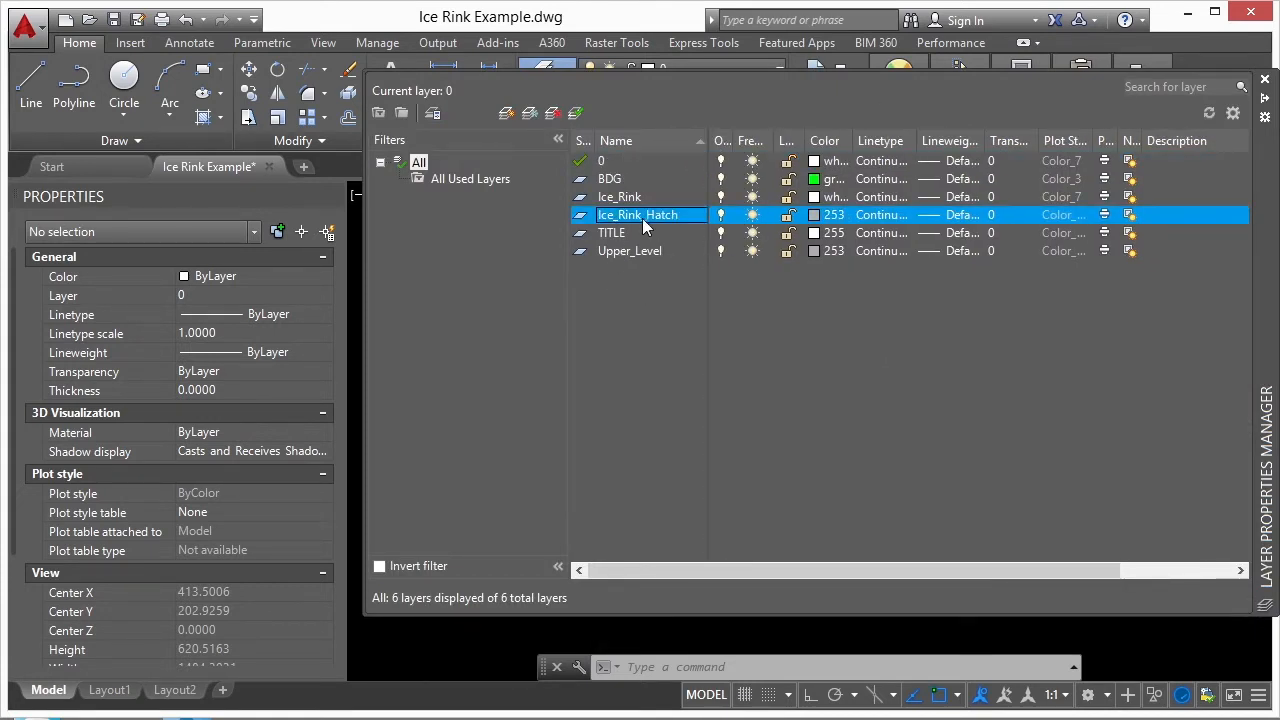
pyautogui.click(1263, 98)
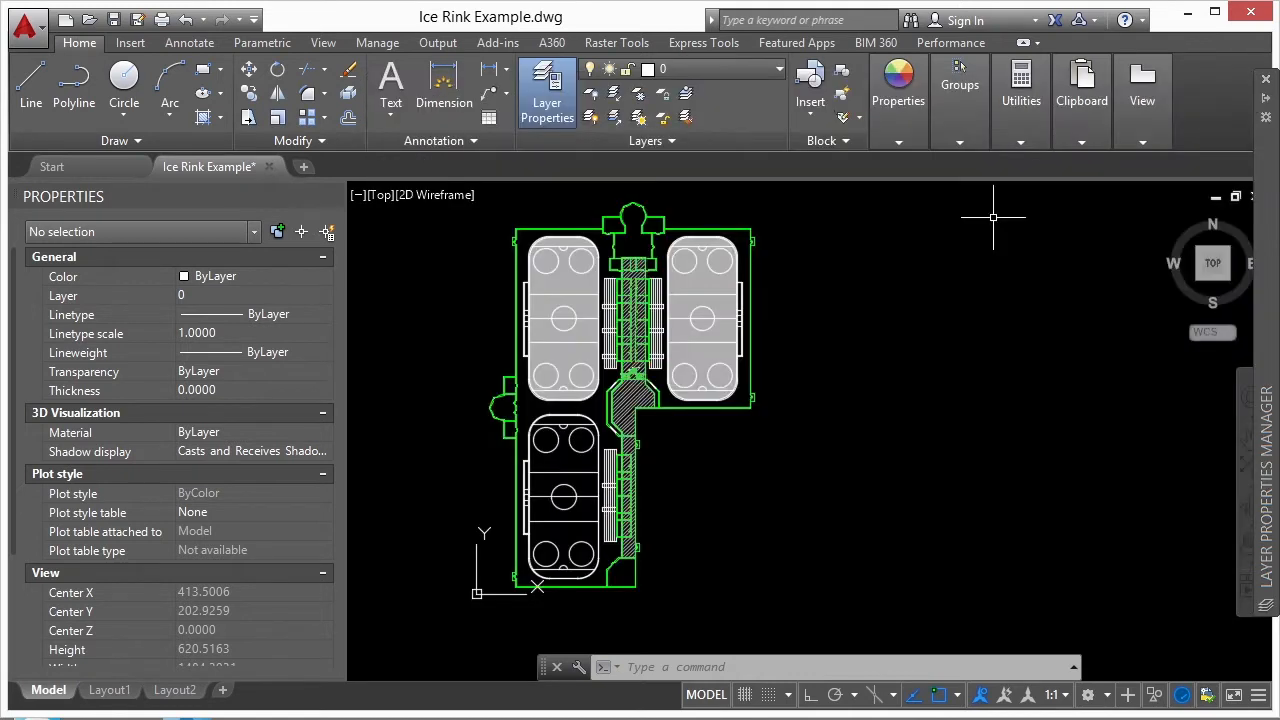
# - Check the upper-right rink's hatch and set the Ice_Rink_Hatch layer's transparency to 90
pyautogui.scroll(3, 701, 280)
pyautogui.click(701, 280)
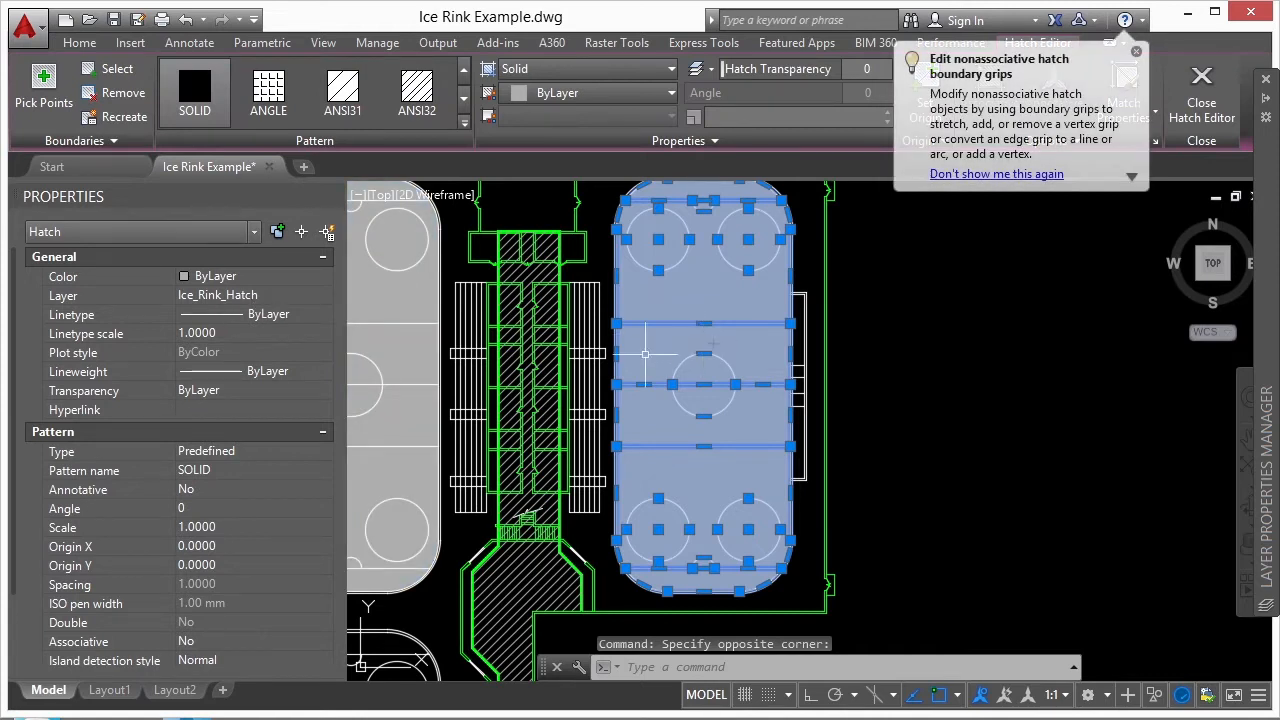
pyautogui.press('Escape')
pyautogui.scroll(-2, 525, 417)
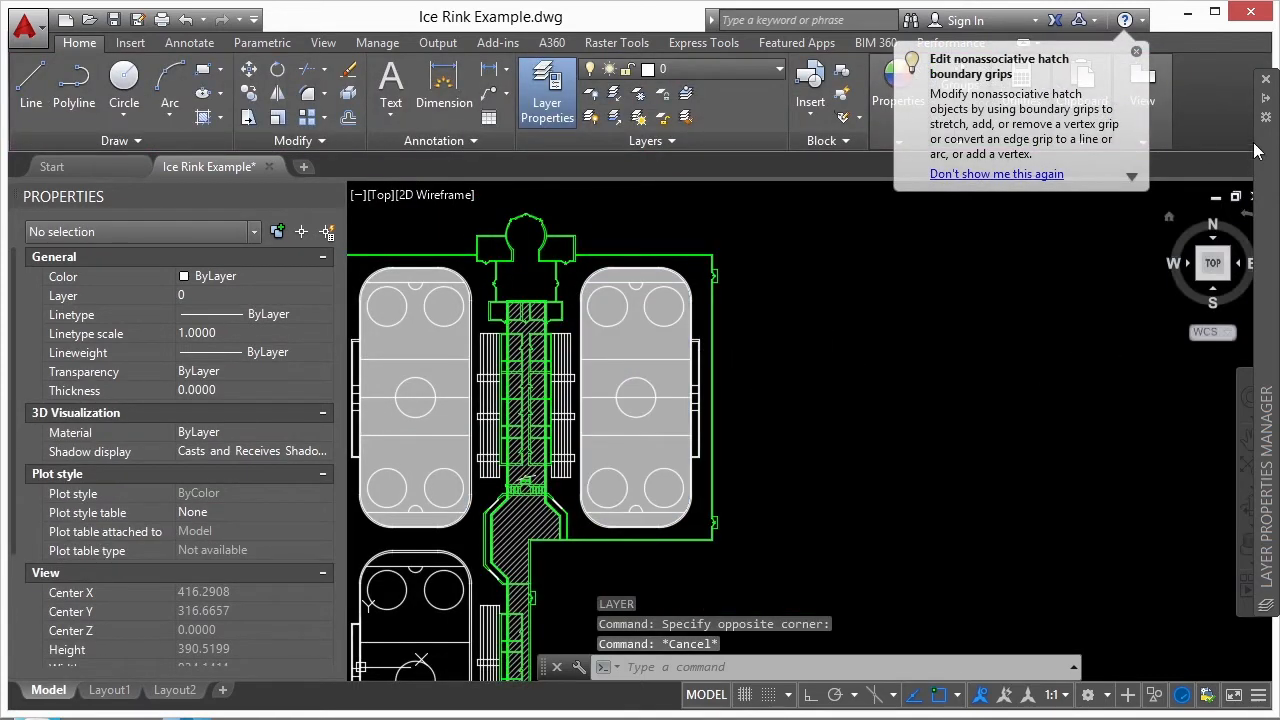
pyautogui.moveTo(1266, 110)
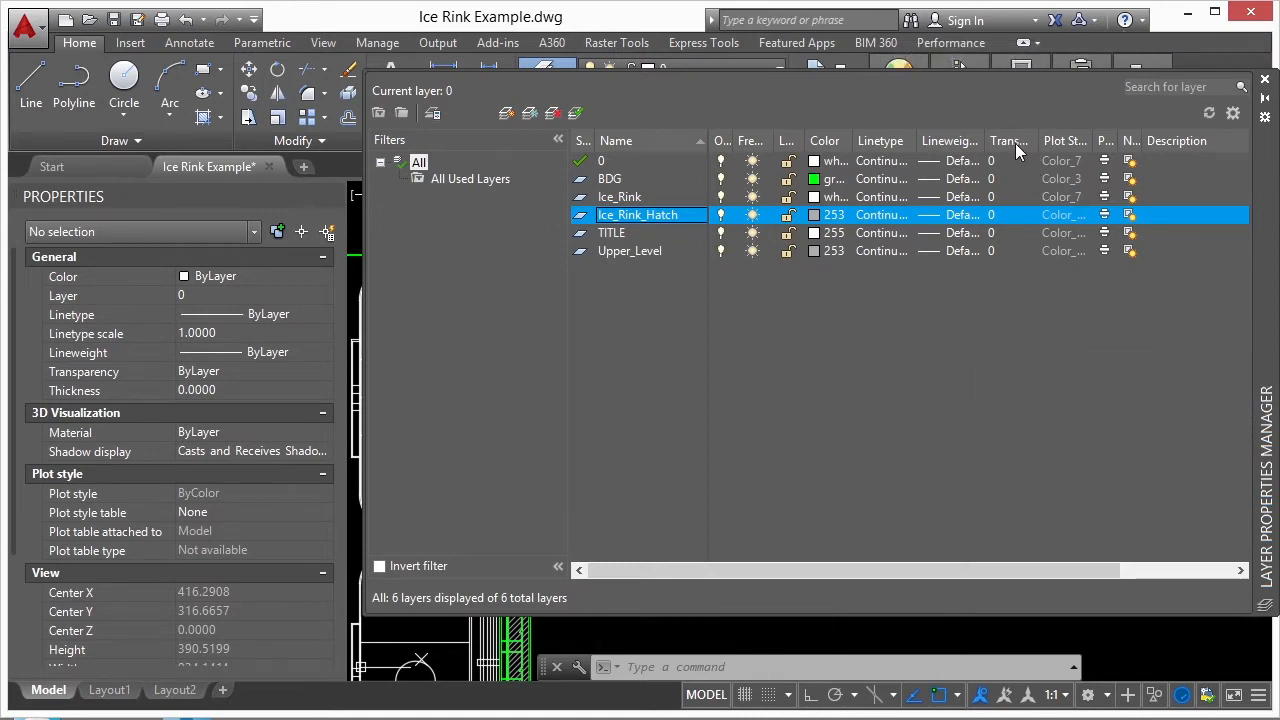
pyautogui.moveTo(1038, 142); pyautogui.dragTo(1077, 141)
pyautogui.click(1001, 219)
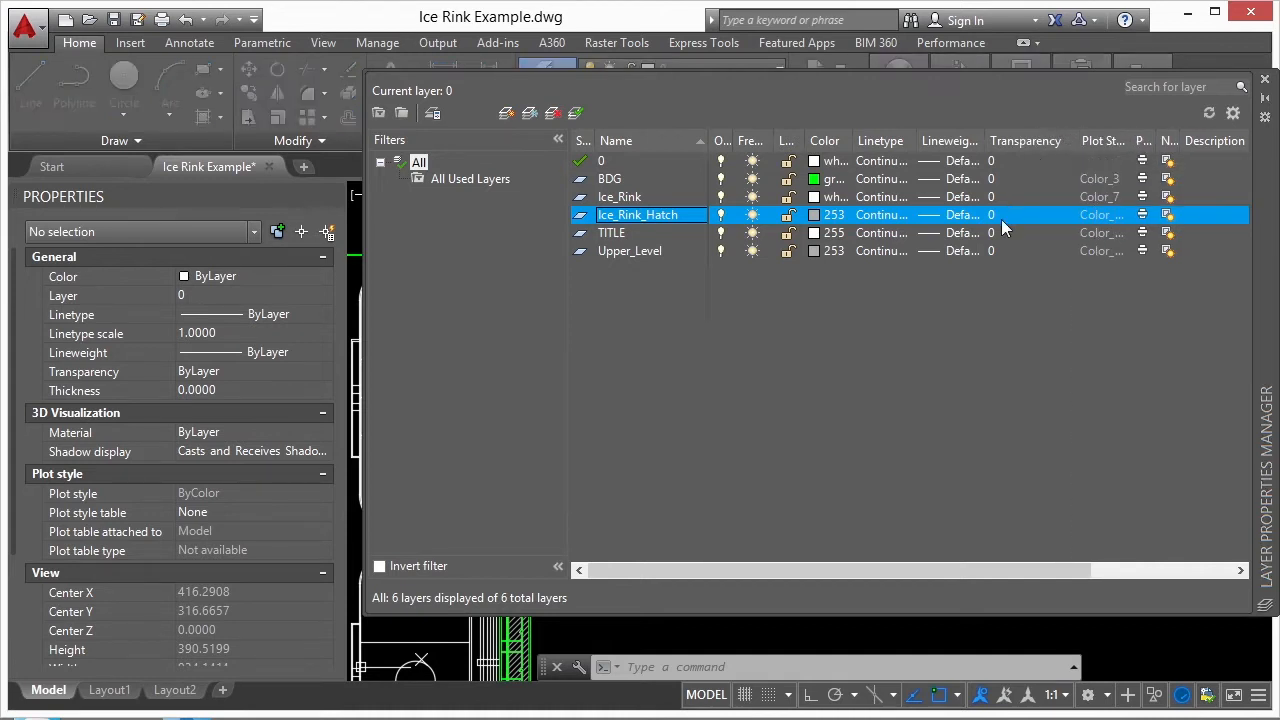
pyautogui.click(748, 365)
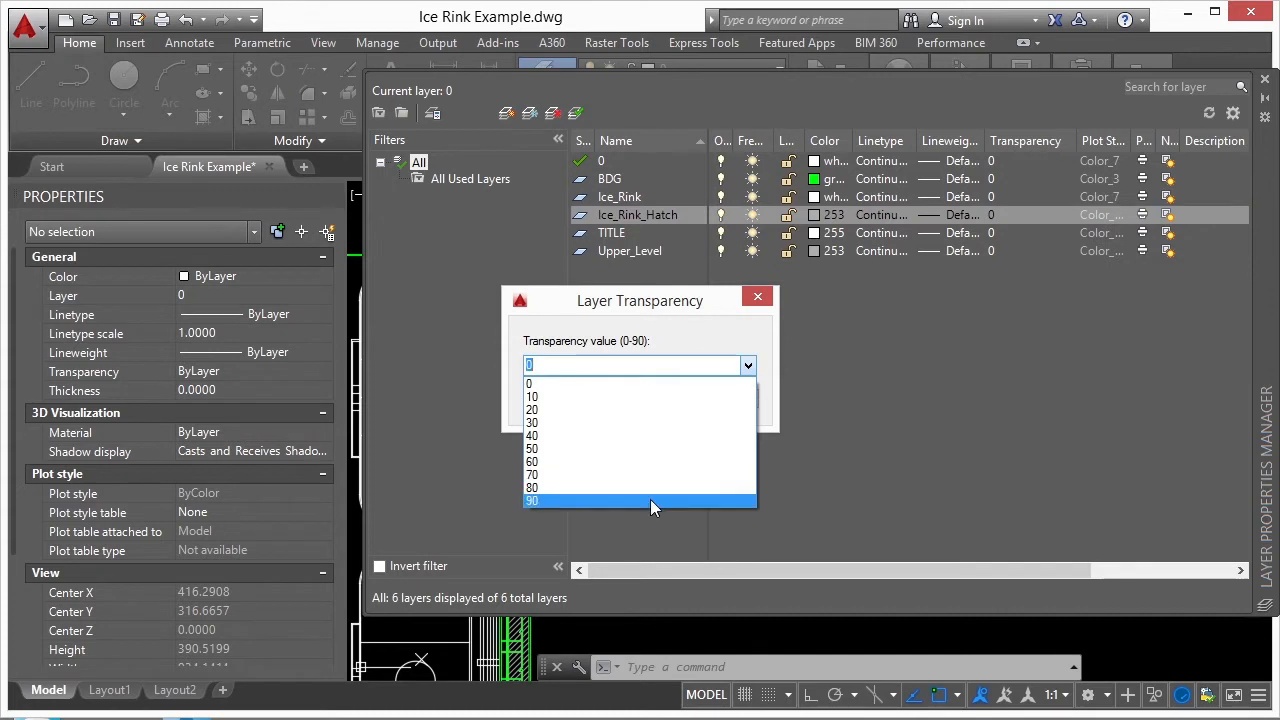
pyautogui.click(638, 382)
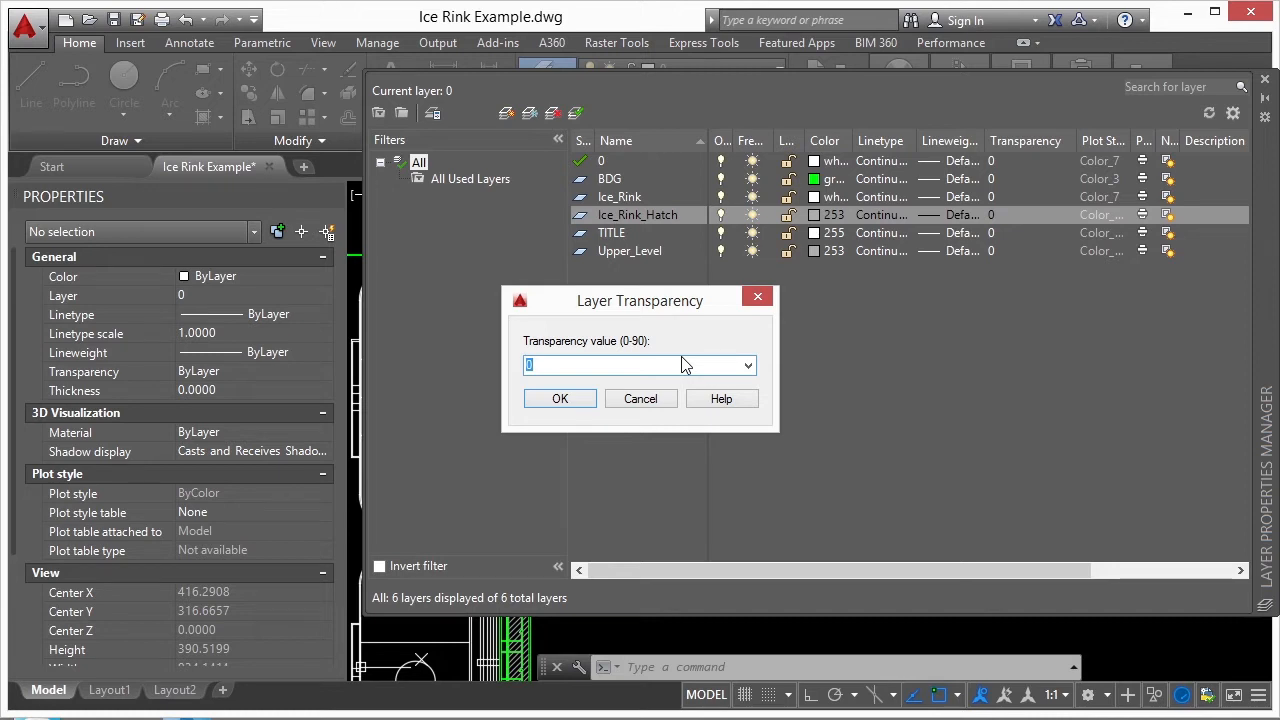
pyautogui.click(747, 366)
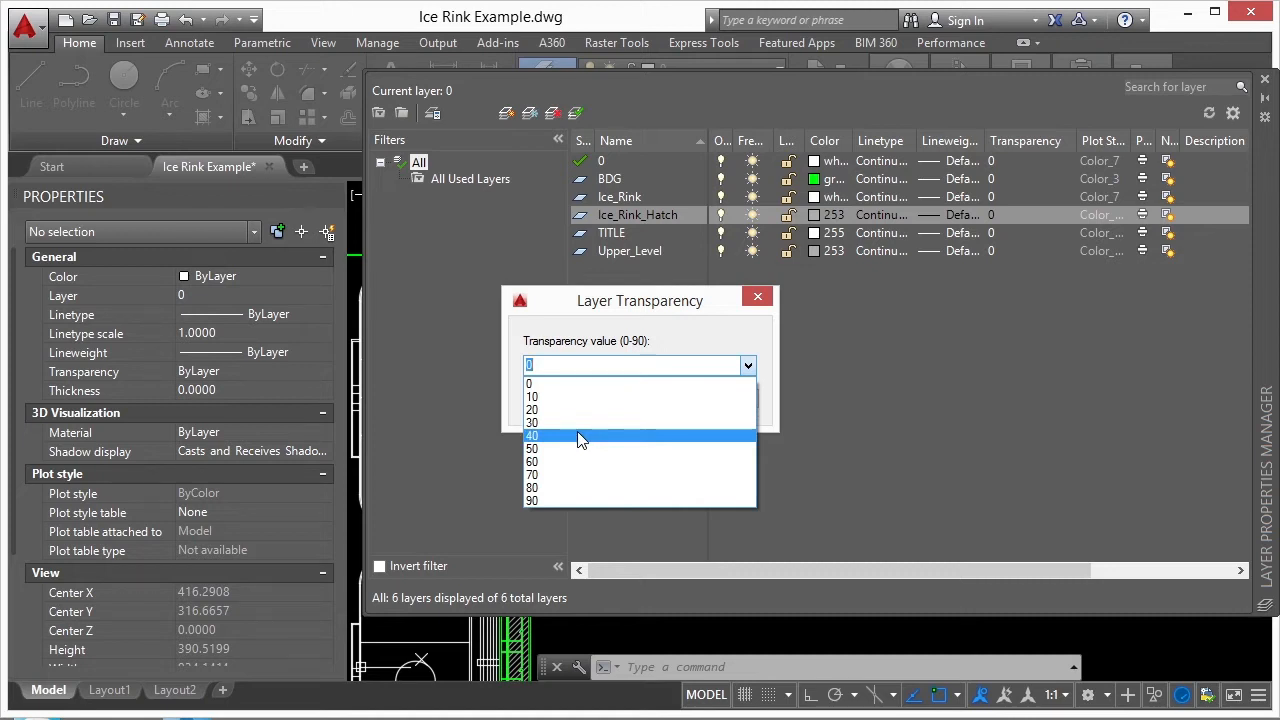
pyautogui.click(573, 498)
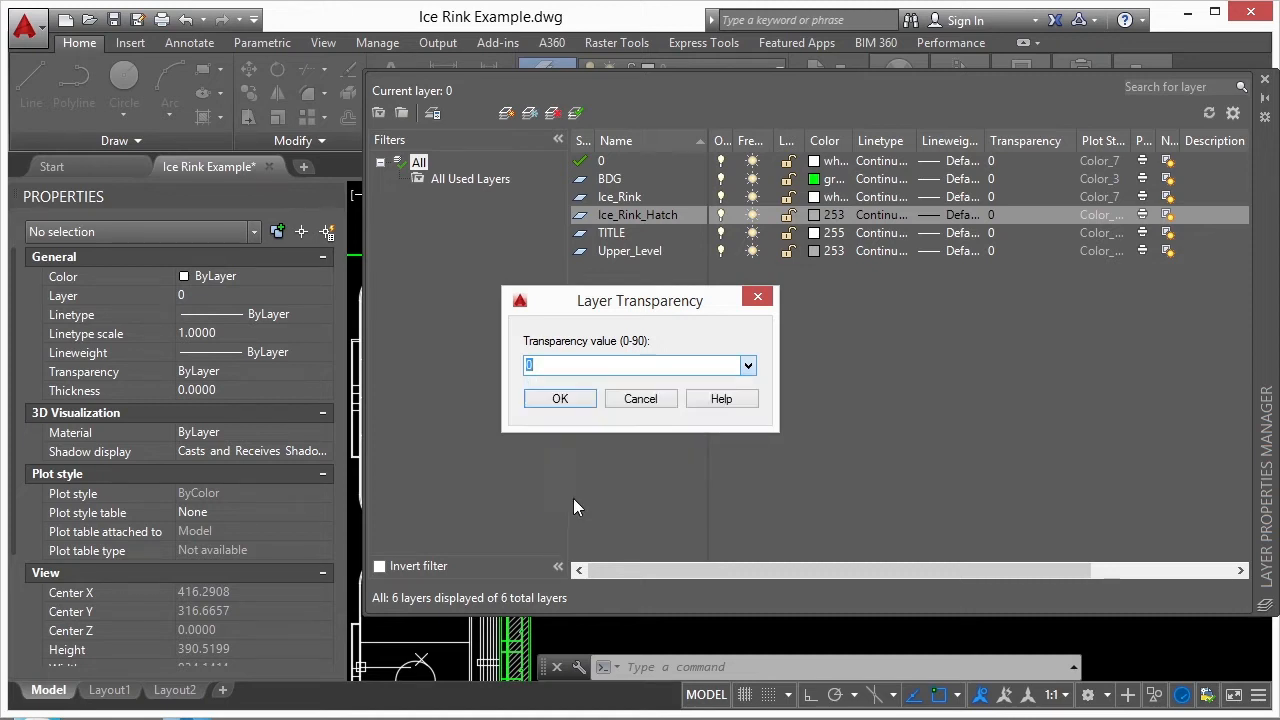
pyautogui.click(560, 398)
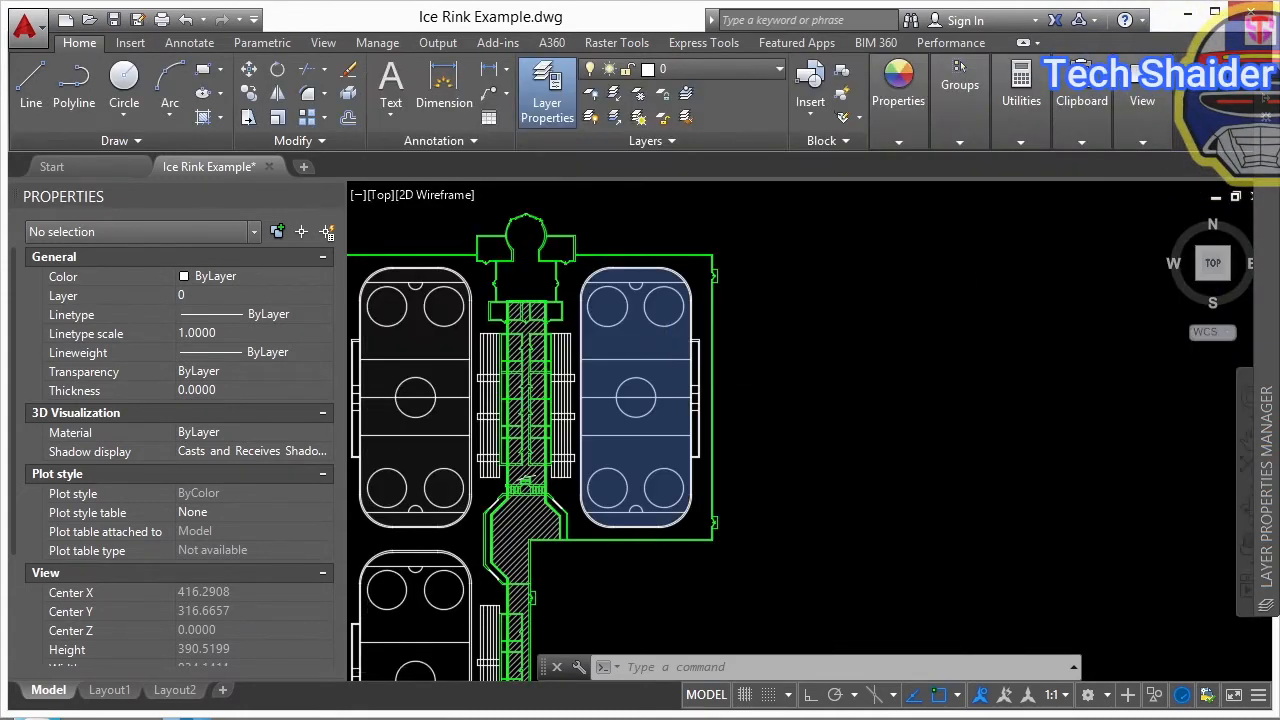
# - Inspect the upper-right rink's hatch up close, and set the Ice_Rink_Hatch layer's transparency to 50
pyautogui.scroll(6, 654, 332)
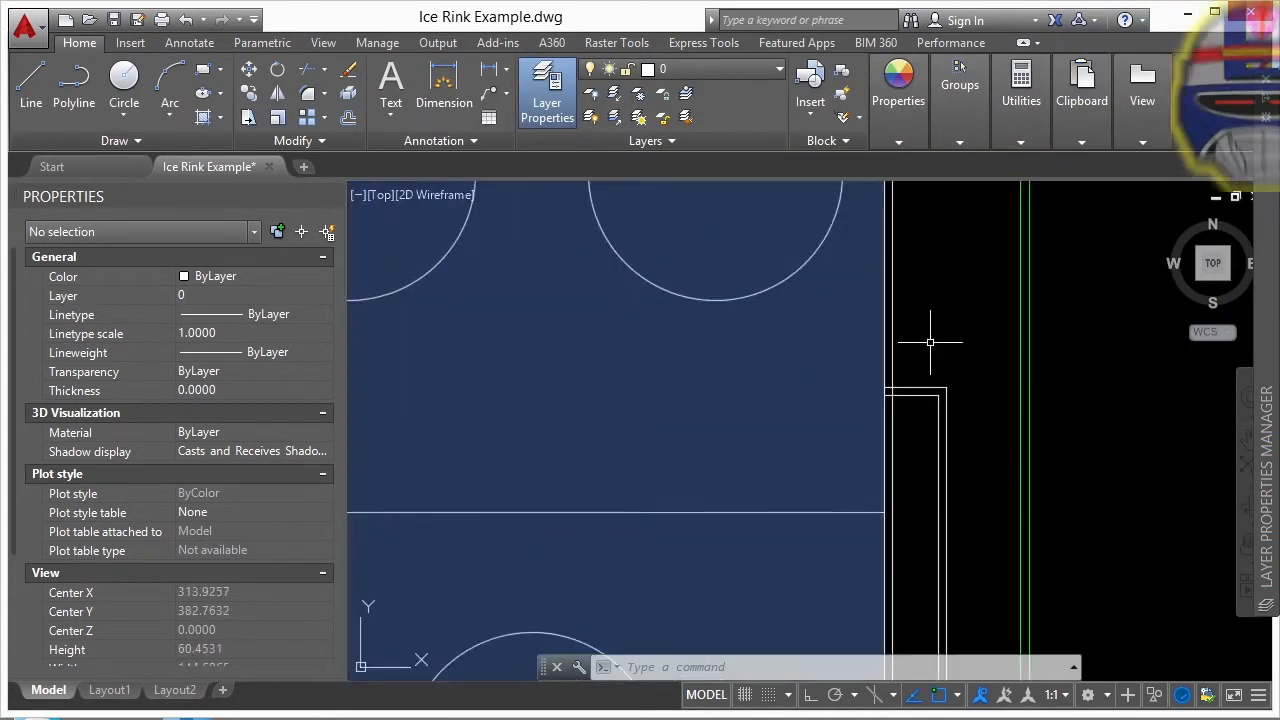
pyautogui.moveTo(918, 337); pyautogui.dragTo(806, 351)
pyautogui.scroll(-4, 700, 390)
pyautogui.press('Escape')
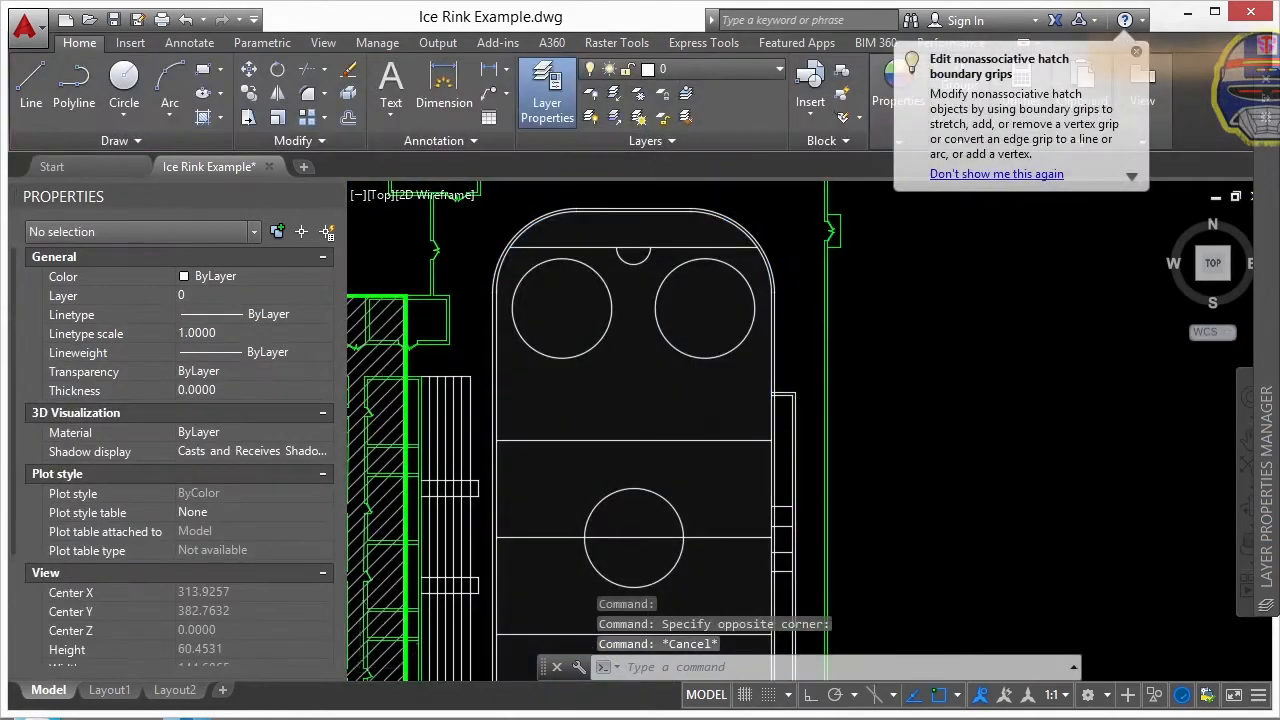
pyautogui.scroll(-2, 942, 358)
pyautogui.moveTo(1264, 255)
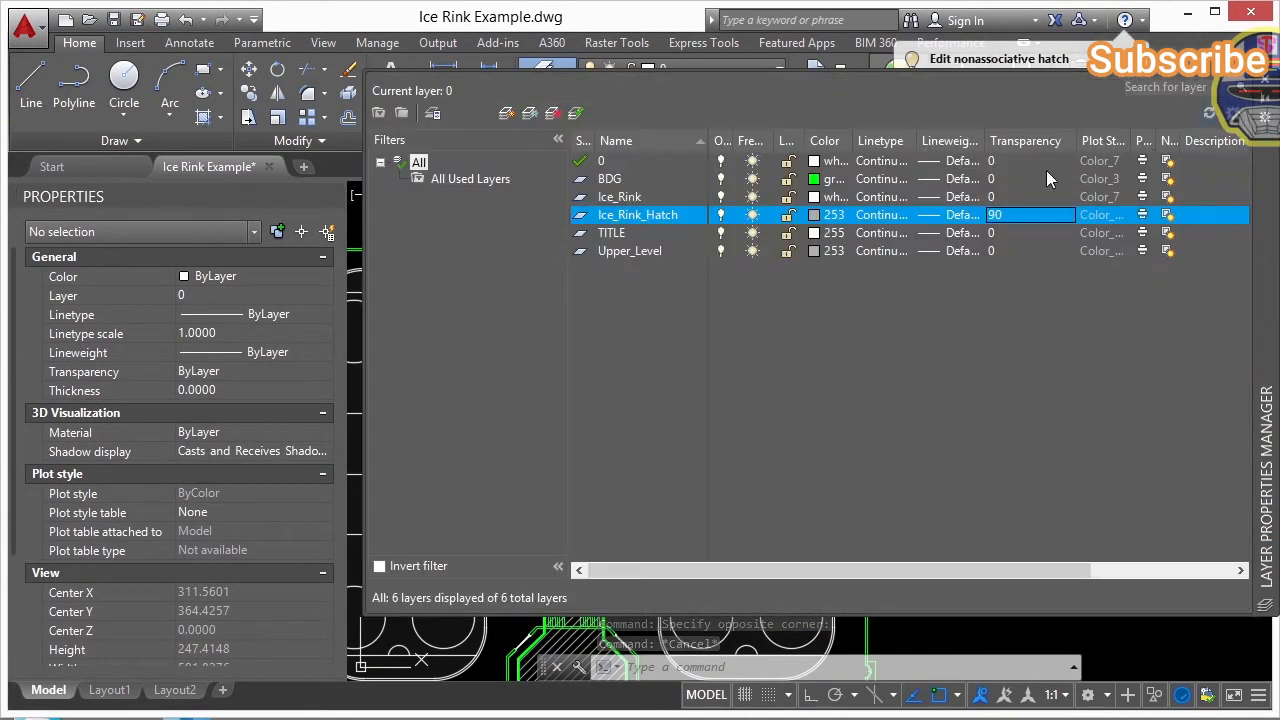
pyautogui.click(993, 214)
pyautogui.click(680, 363)
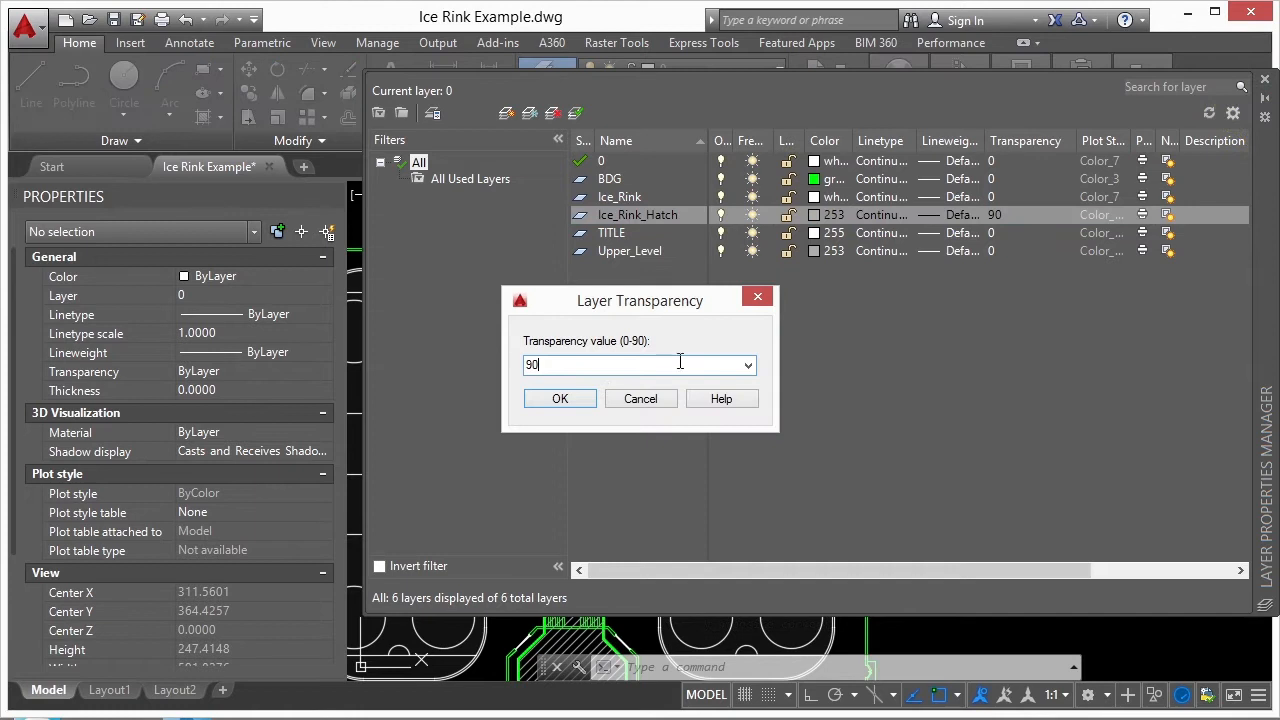
pyautogui.click(748, 365)
pyautogui.click(572, 452)
pyautogui.click(568, 400)
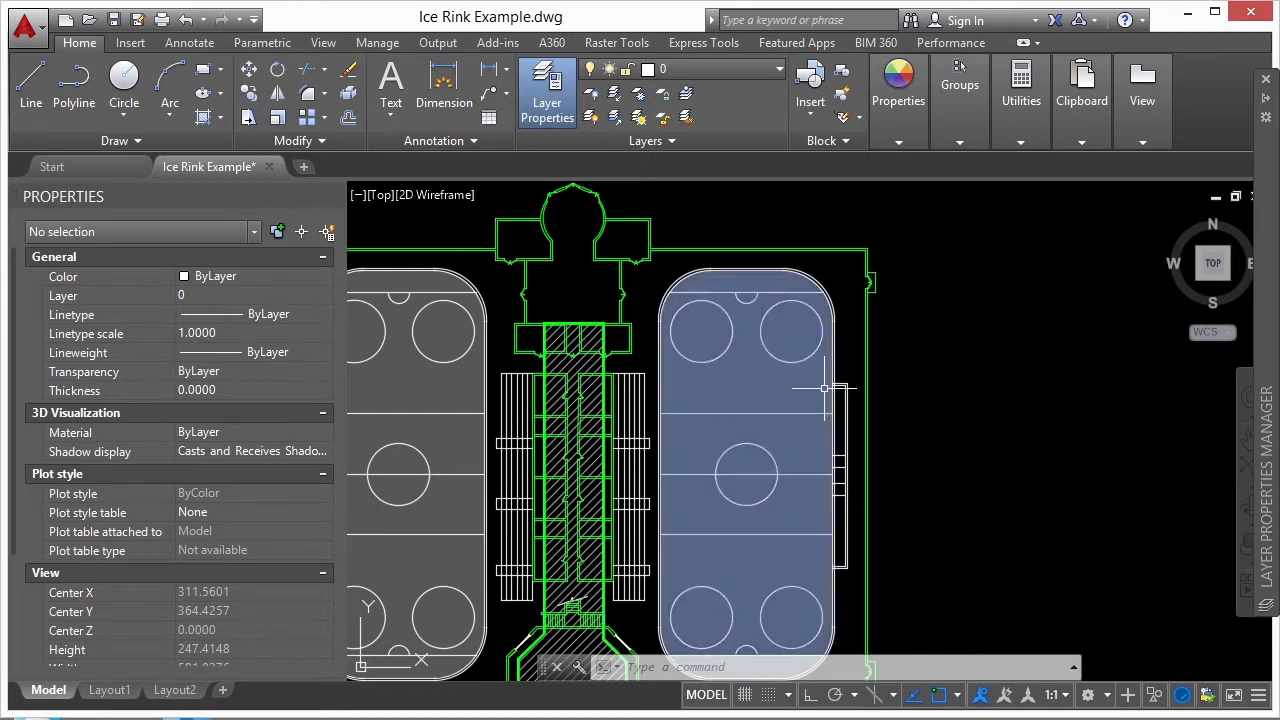
# - Change the color of the upper-right rink's solid hatch to Red and deselect it
pyautogui.click(790, 392)
pyautogui.click(311, 275)
pyautogui.click(323, 276)
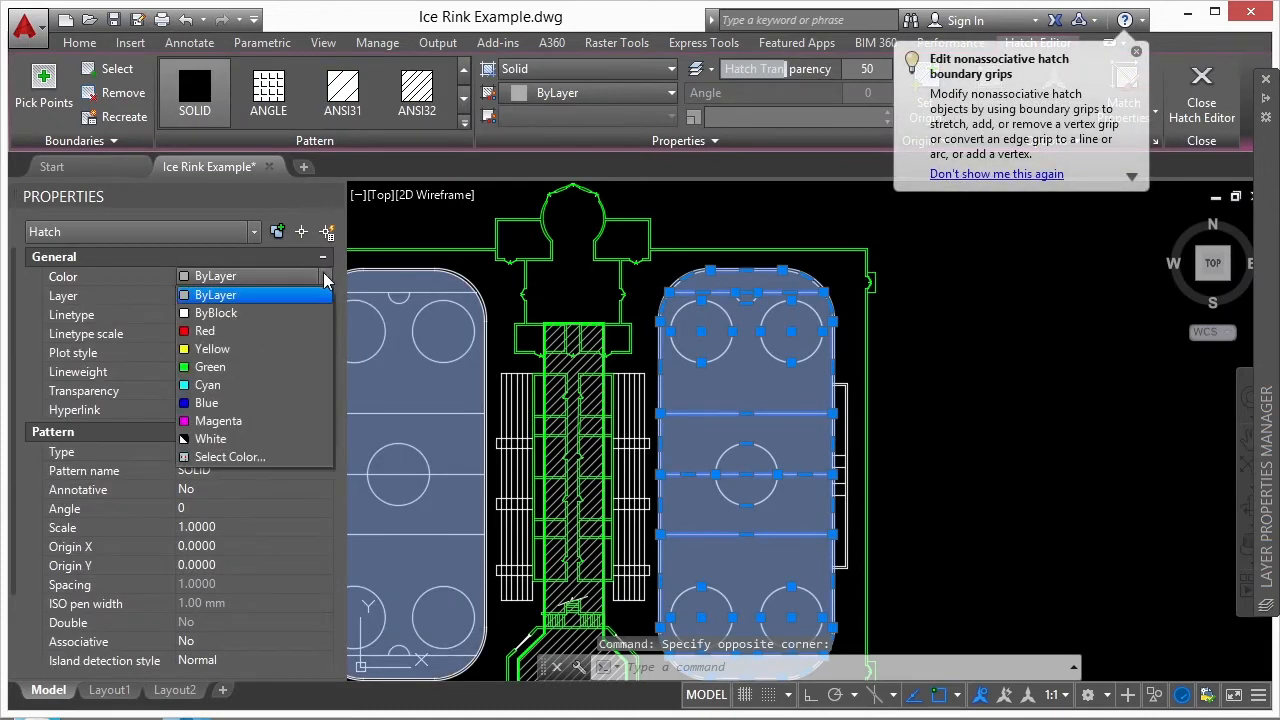
pyautogui.click(236, 328)
pyautogui.press('Escape')
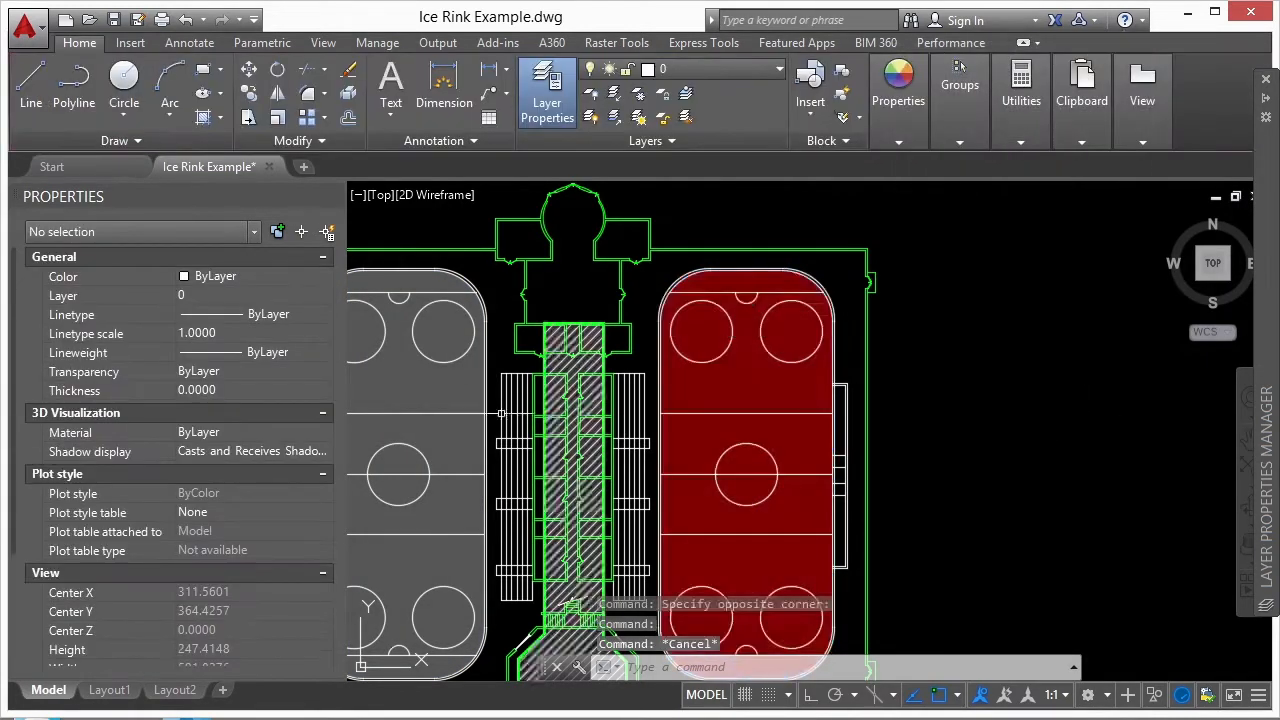
# - Change the color of the upper-left rink's solid hatch to Red and deselect it
pyautogui.click(432, 388)
pyautogui.doubleClick(326, 277)
pyautogui.click(245, 328)
pyautogui.press('Escape')
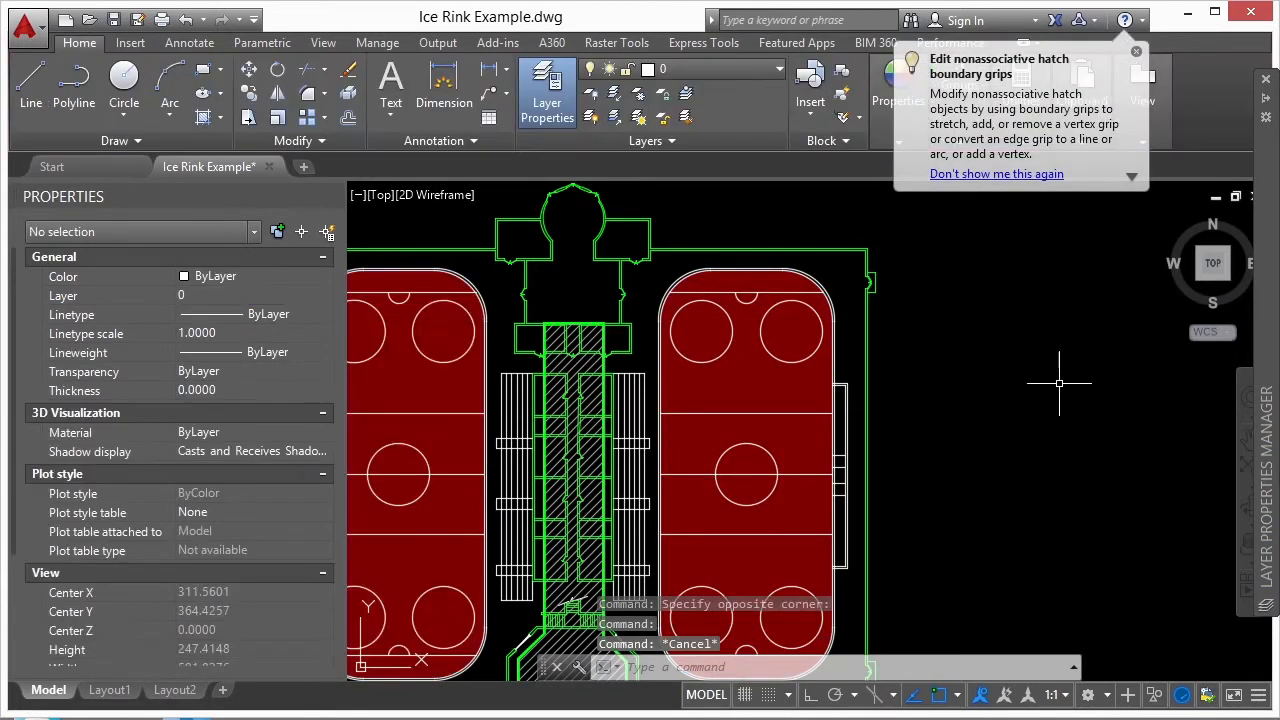
# - Set the transparency of the upper-left rink's solid hatch to 0 and deselect it
pyautogui.moveTo(390, 345); pyautogui.dragTo(470, 333, button='middle')
pyautogui.click(480, 365)
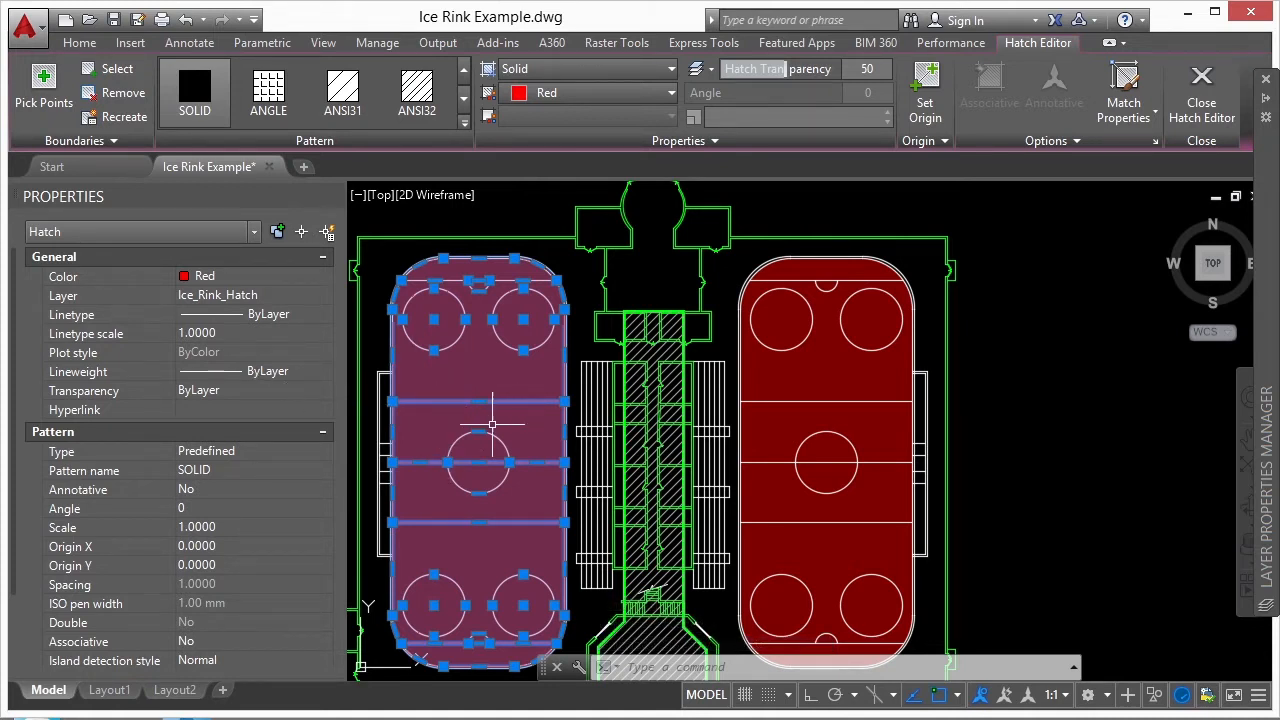
pyautogui.click(236, 391)
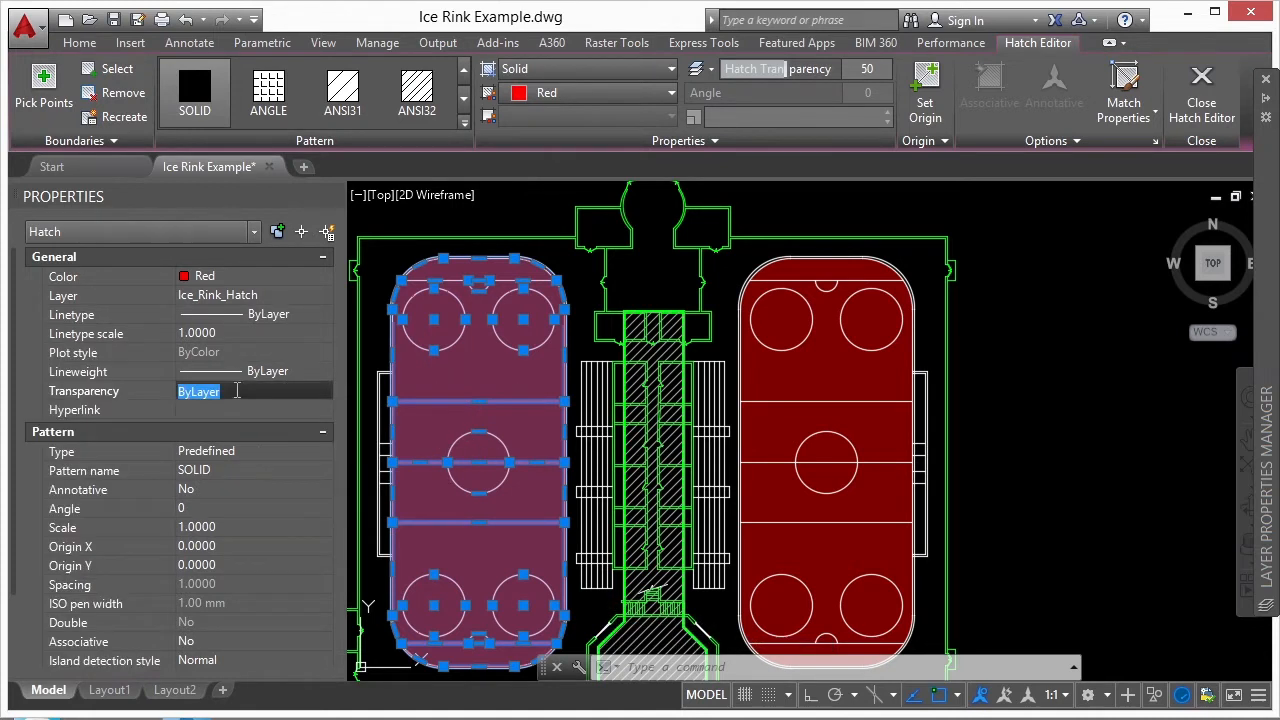
pyautogui.write('0')
pyautogui.press('Return')
pyautogui.press('Escape')
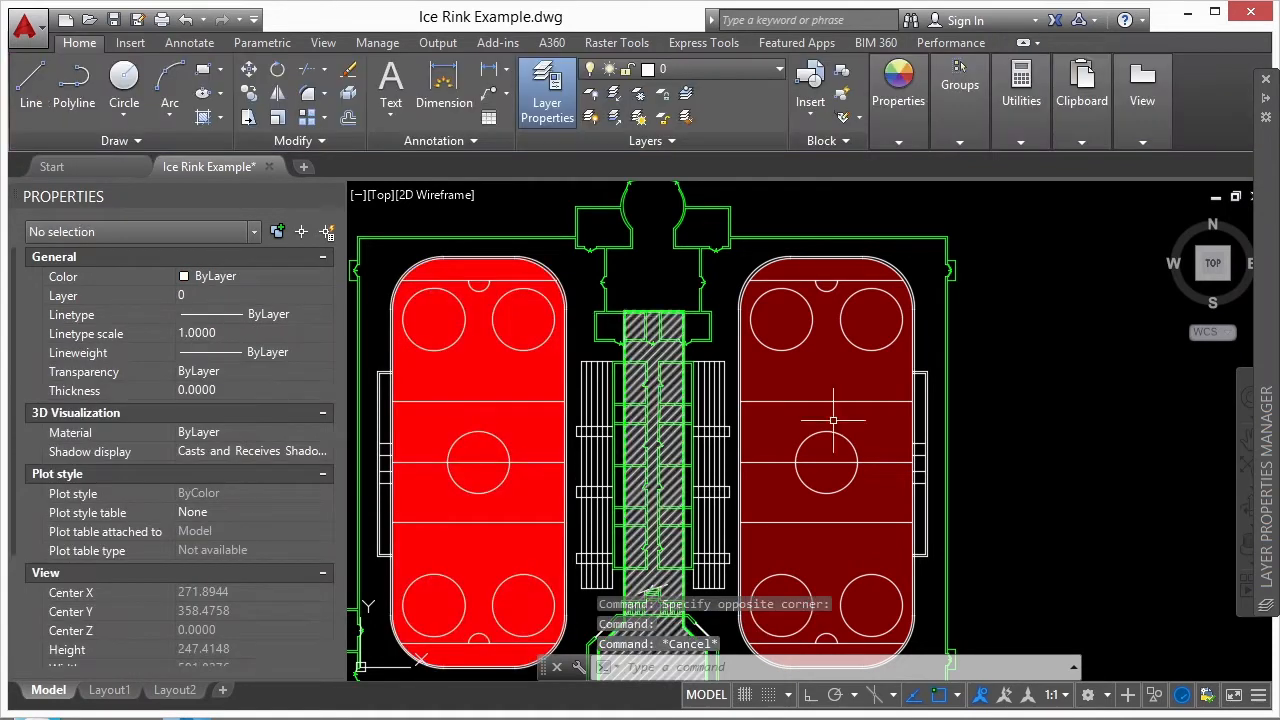
# - Compare the properties of the upper-left and upper-right rink hatches, clearing the selection after each
pyautogui.click(527, 398)
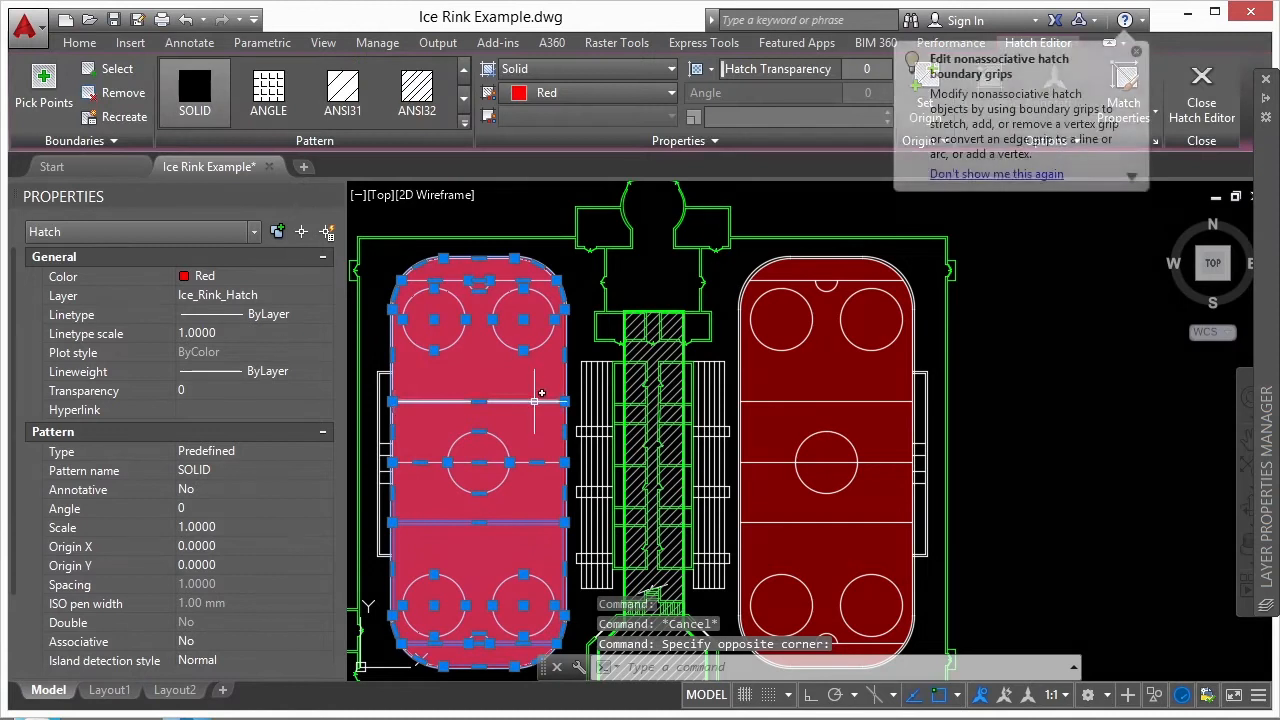
pyautogui.press('Escape')
pyautogui.click(770, 382)
pyautogui.press('Escape')
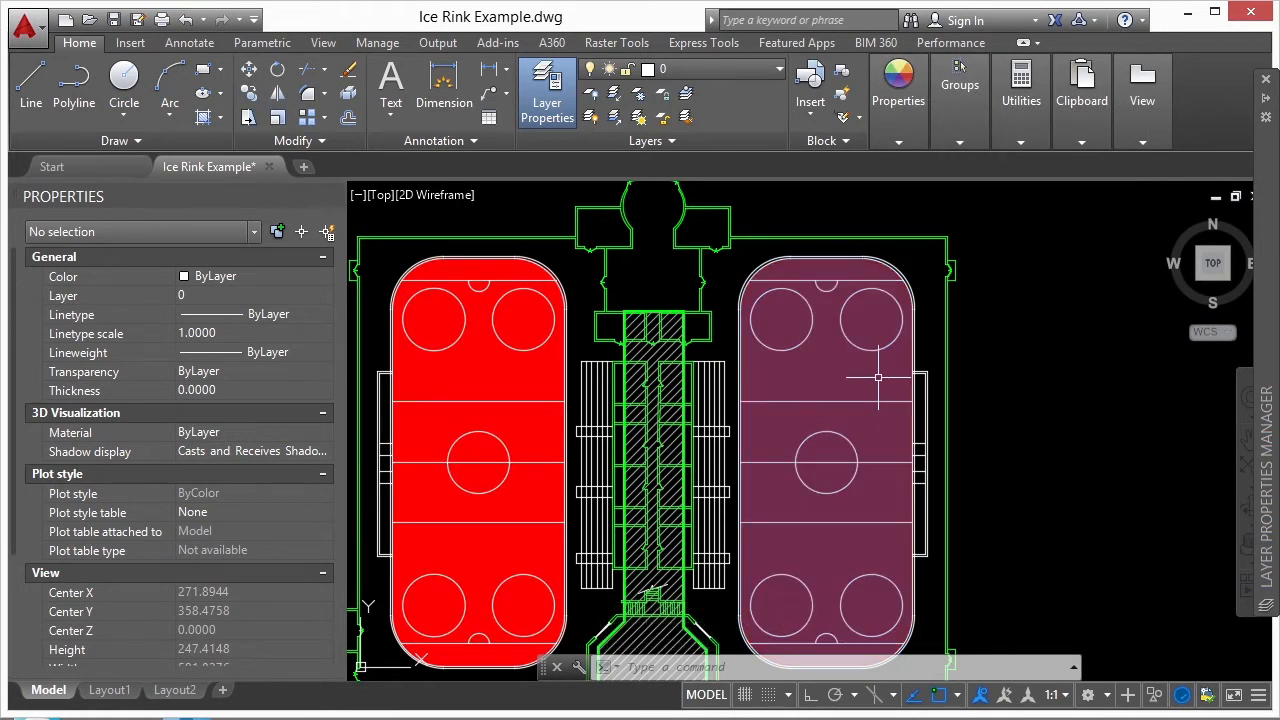
# - Enable Plot transparency in the plot settings, preview the plot of the rinks, and close the preview
pyautogui.write('plot')
pyautogui.press('Return')
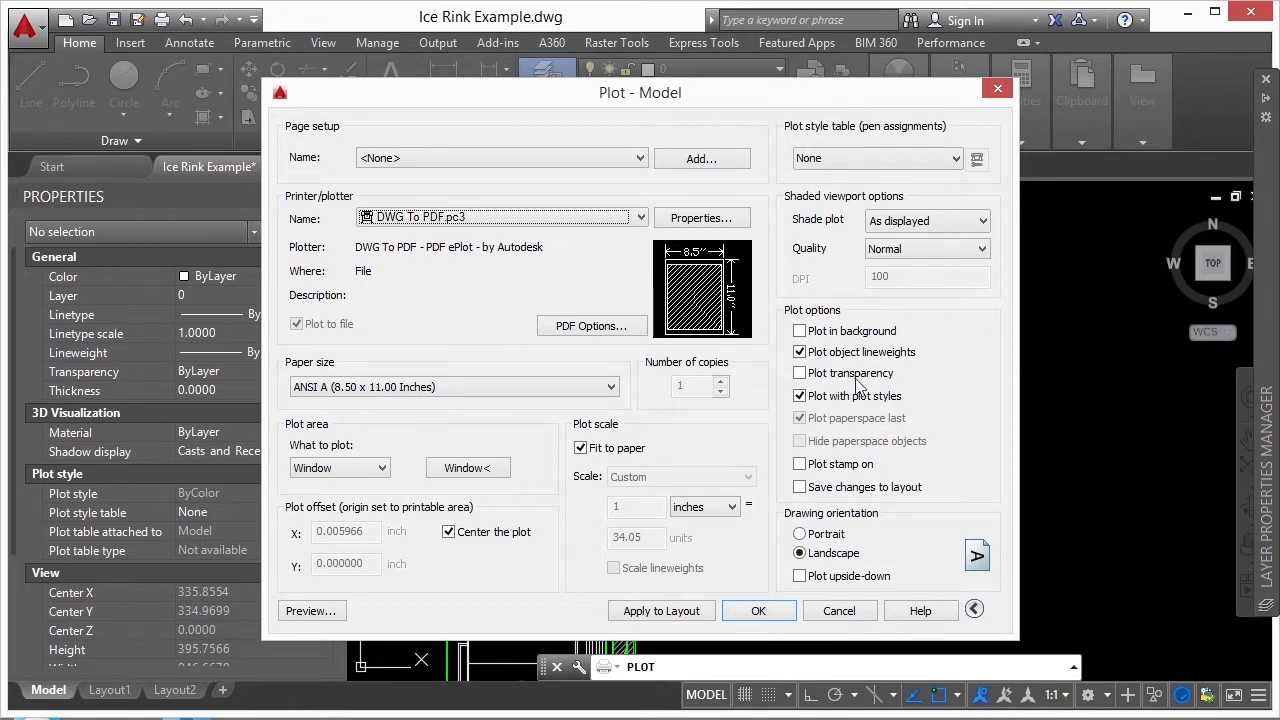
pyautogui.click(800, 375)
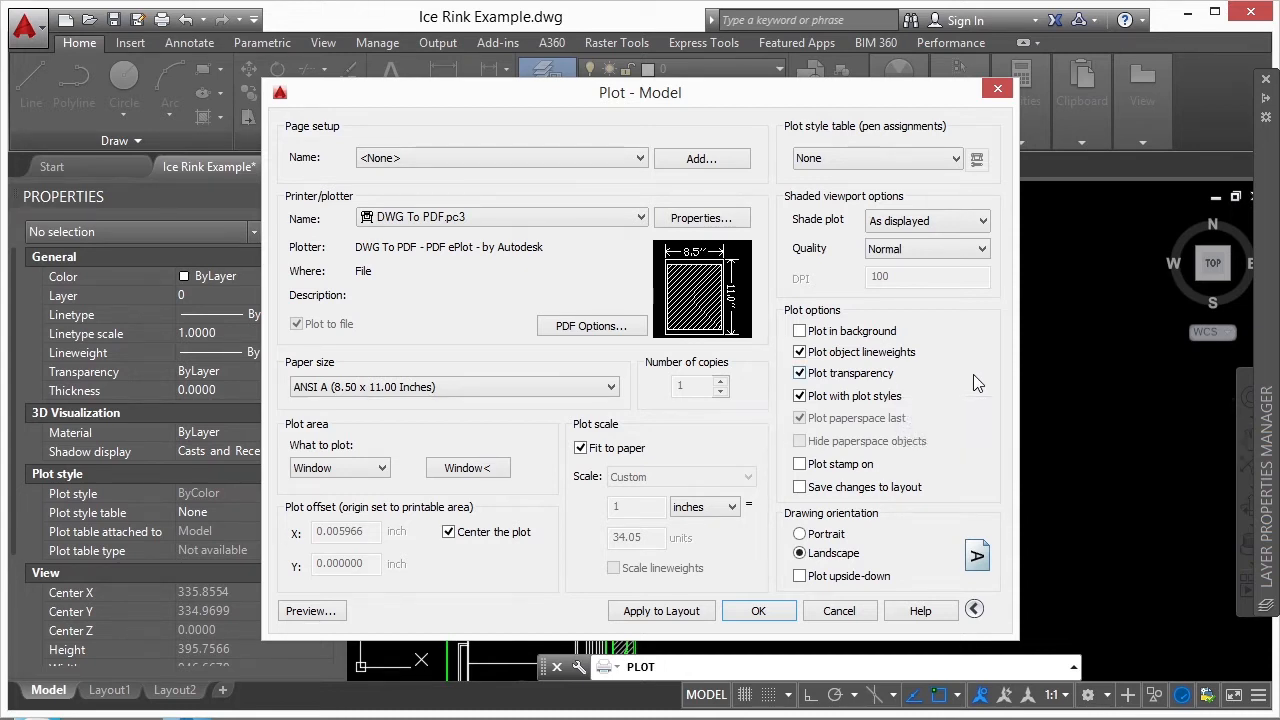
pyautogui.click(312, 612)
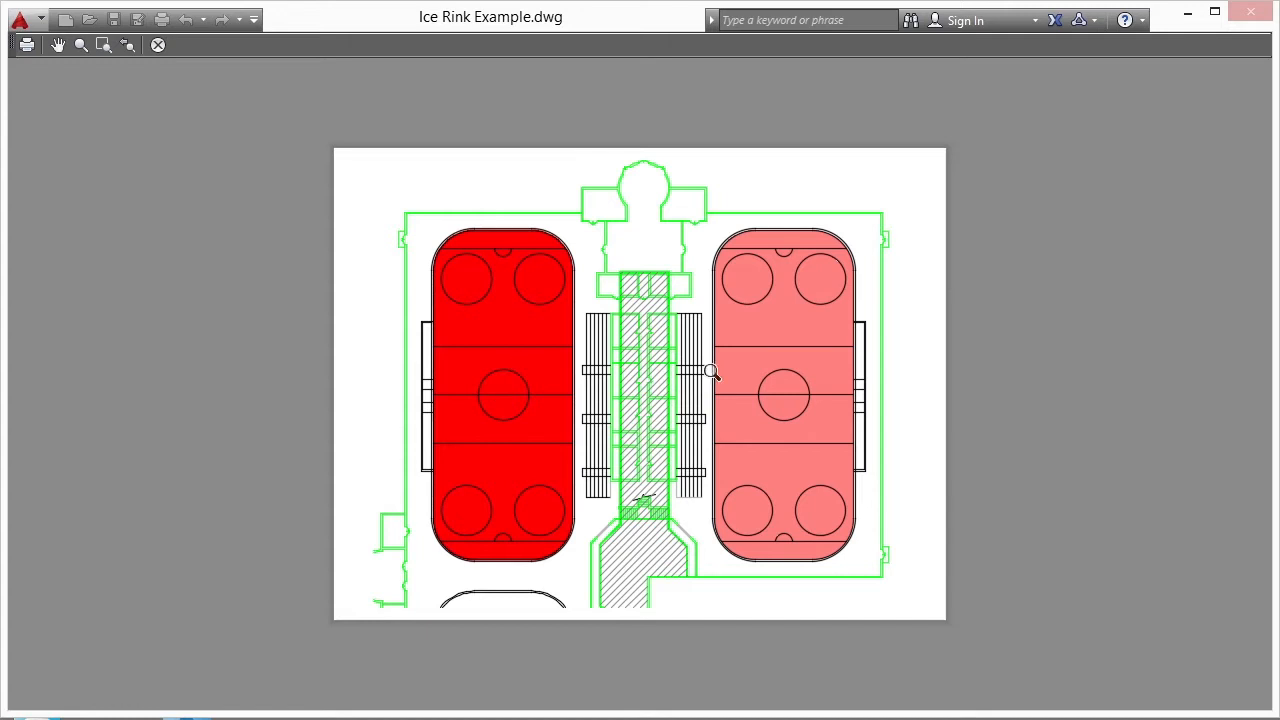
pyautogui.press('Escape')
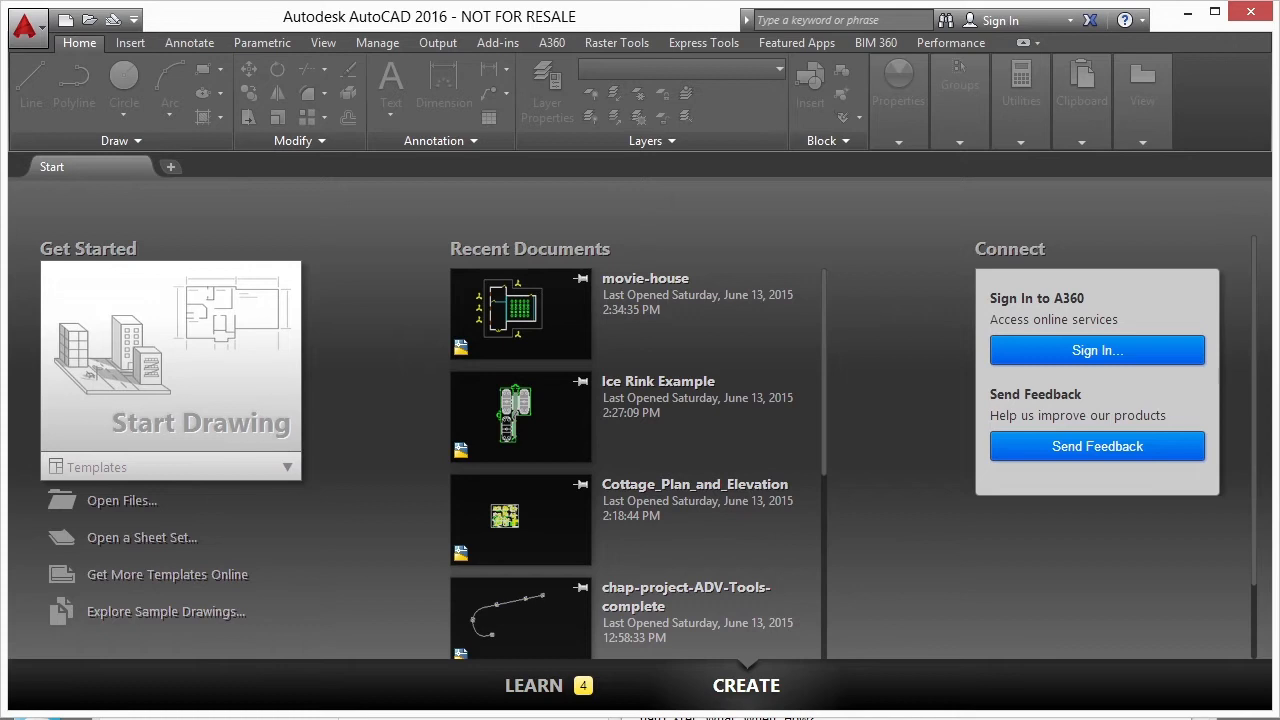
# - Switch to File Explorer, open movie-house.dwg in AutoCAD, and inspect the walls and property outline of the floor plan
pyautogui.hotkey('alt', 'Tab')
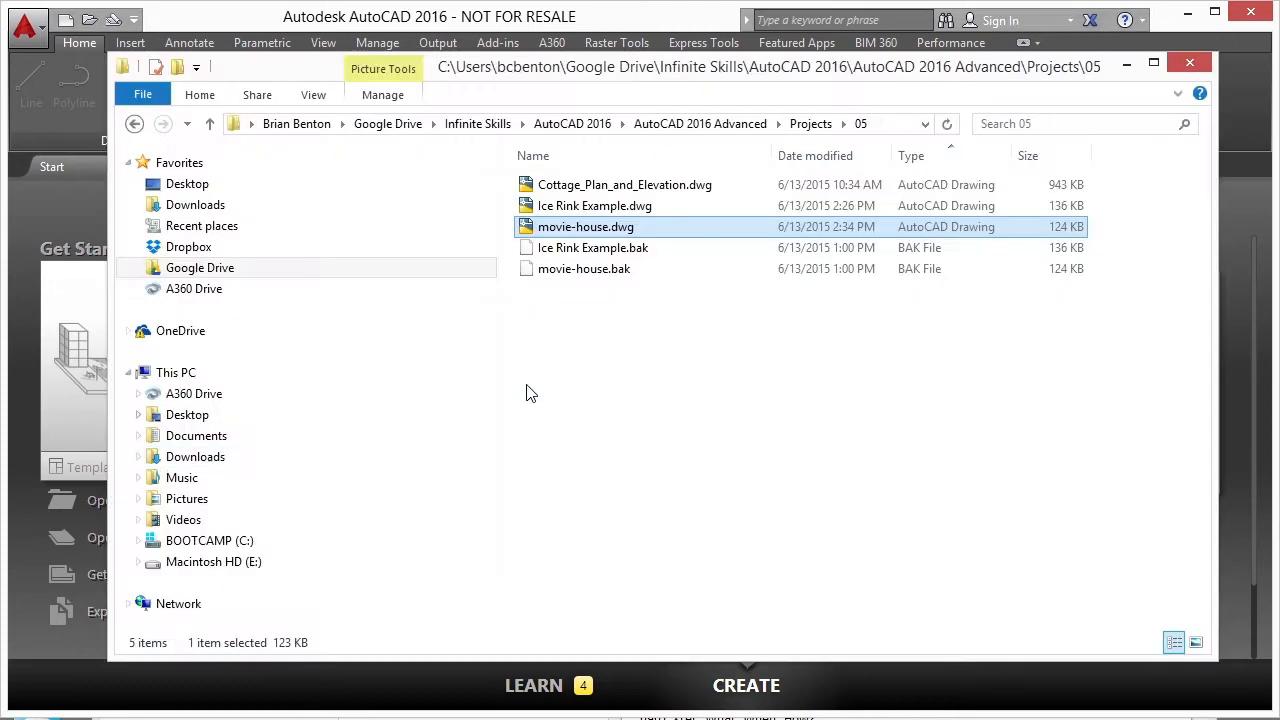
pyautogui.doubleClick(611, 228)
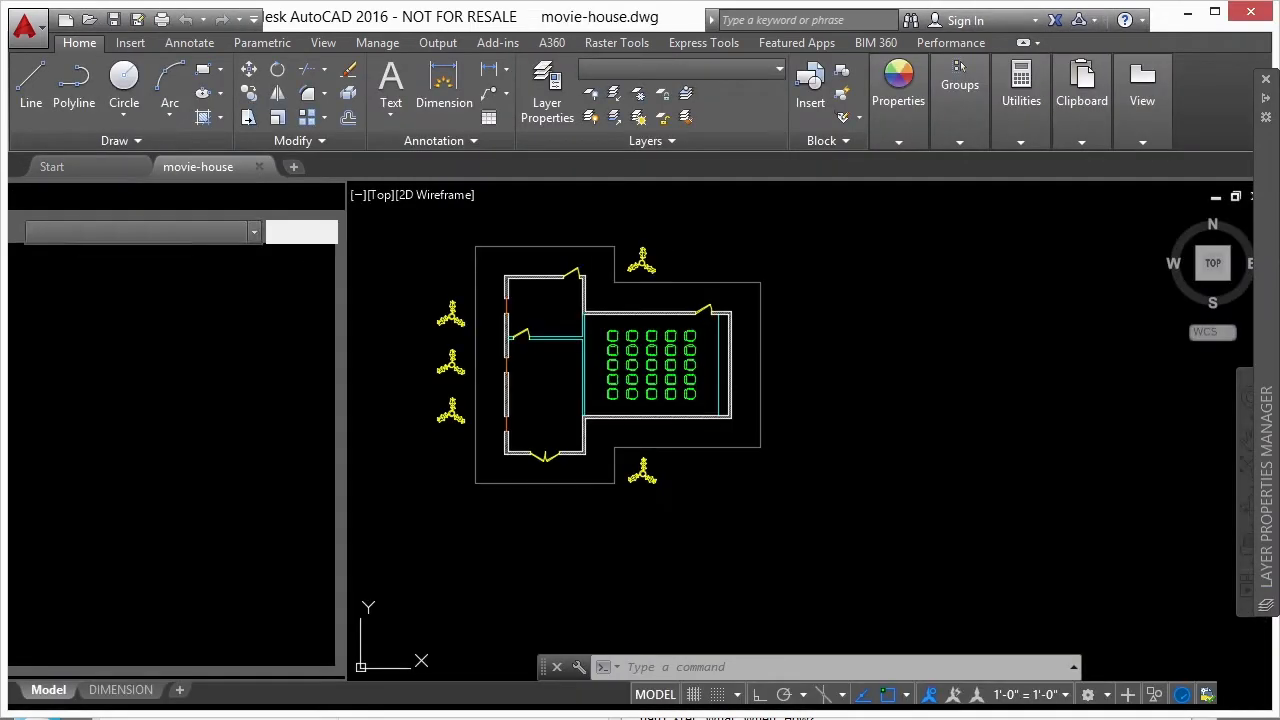
pyautogui.moveTo(593, 342); pyautogui.dragTo(671, 348, button='middle')
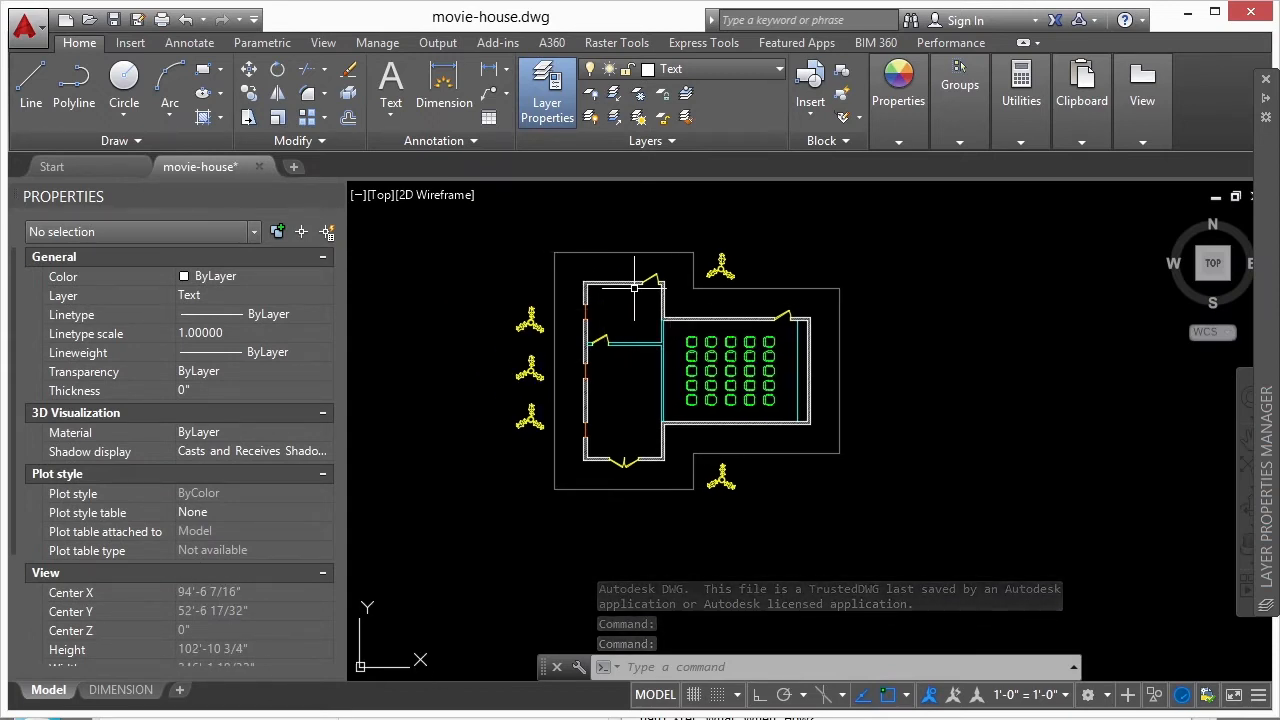
pyautogui.scroll(6, 621, 288)
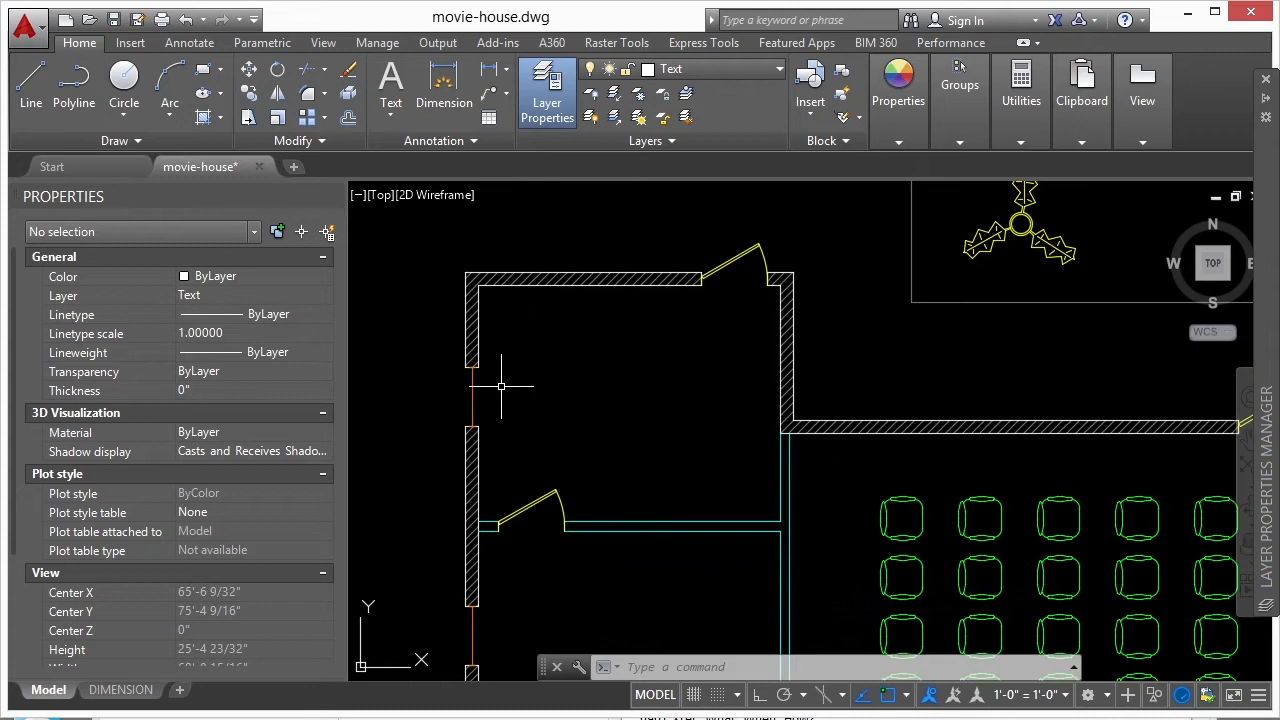
pyautogui.scroll(-6, 733, 275)
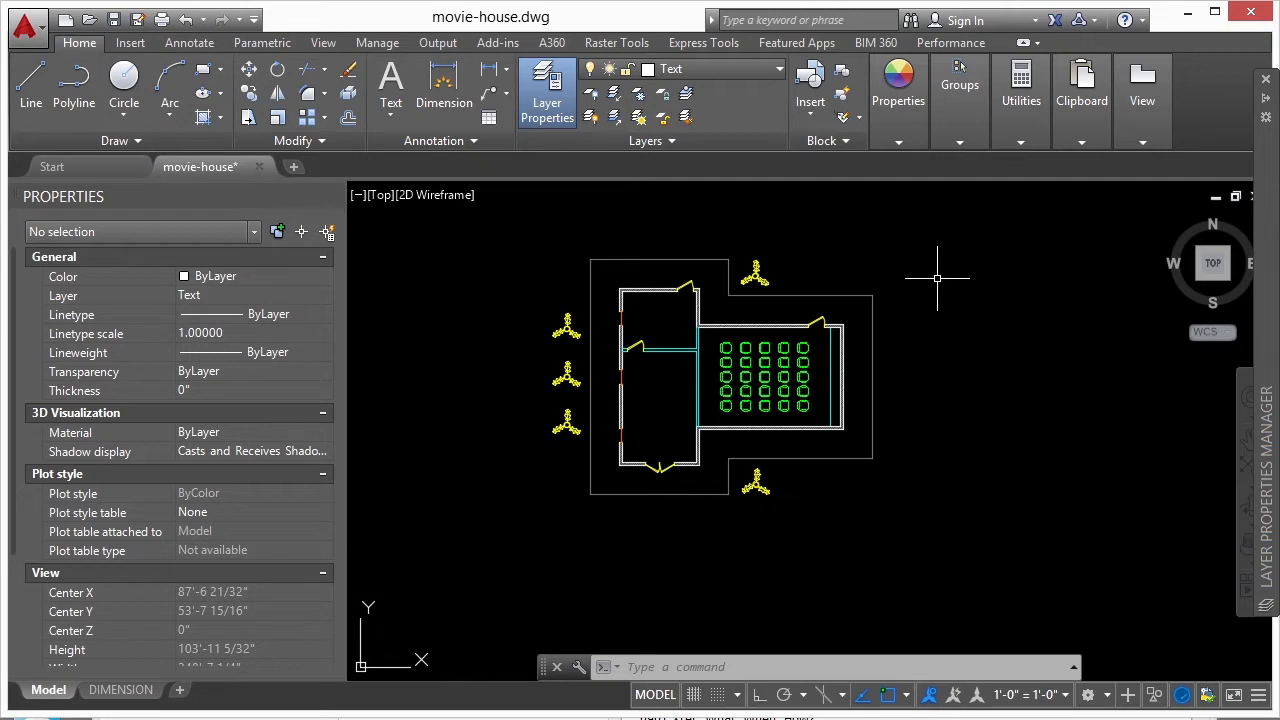
# - Check the DIMENSION layout, return to model space, and set the global linetype scale (LTSCALE) to 1
pyautogui.click(121, 689)
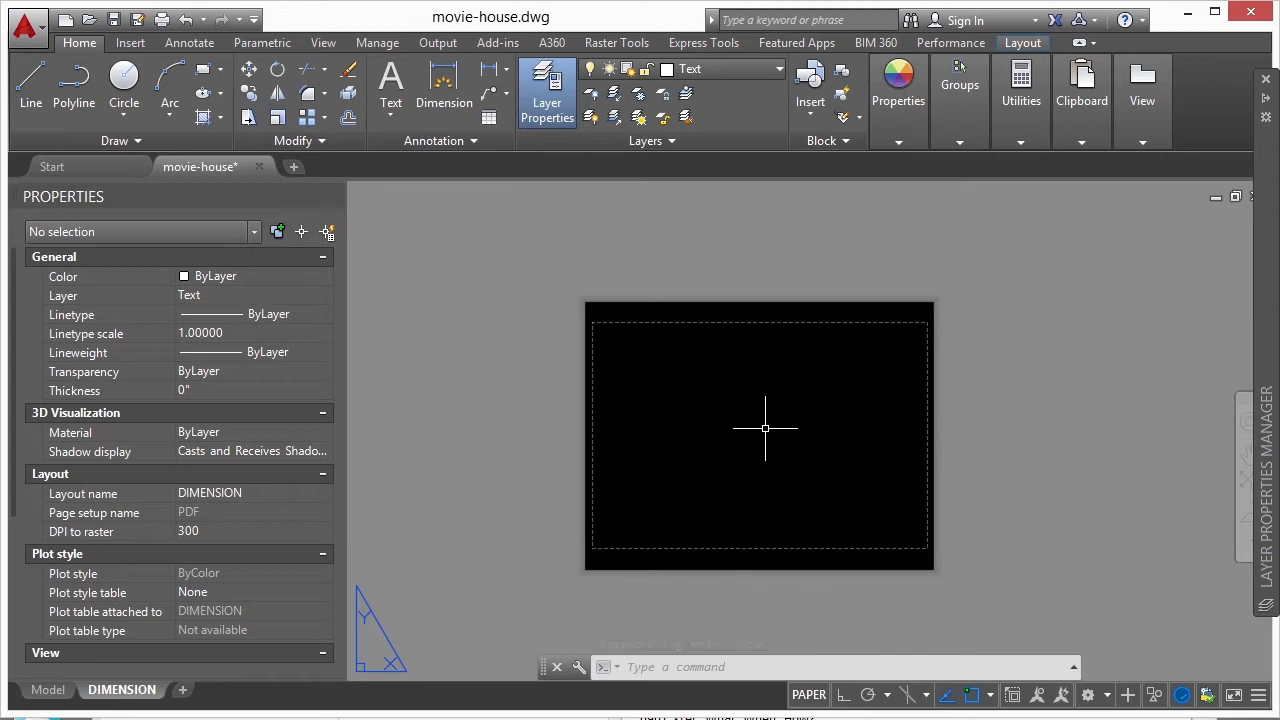
pyautogui.click(48, 690)
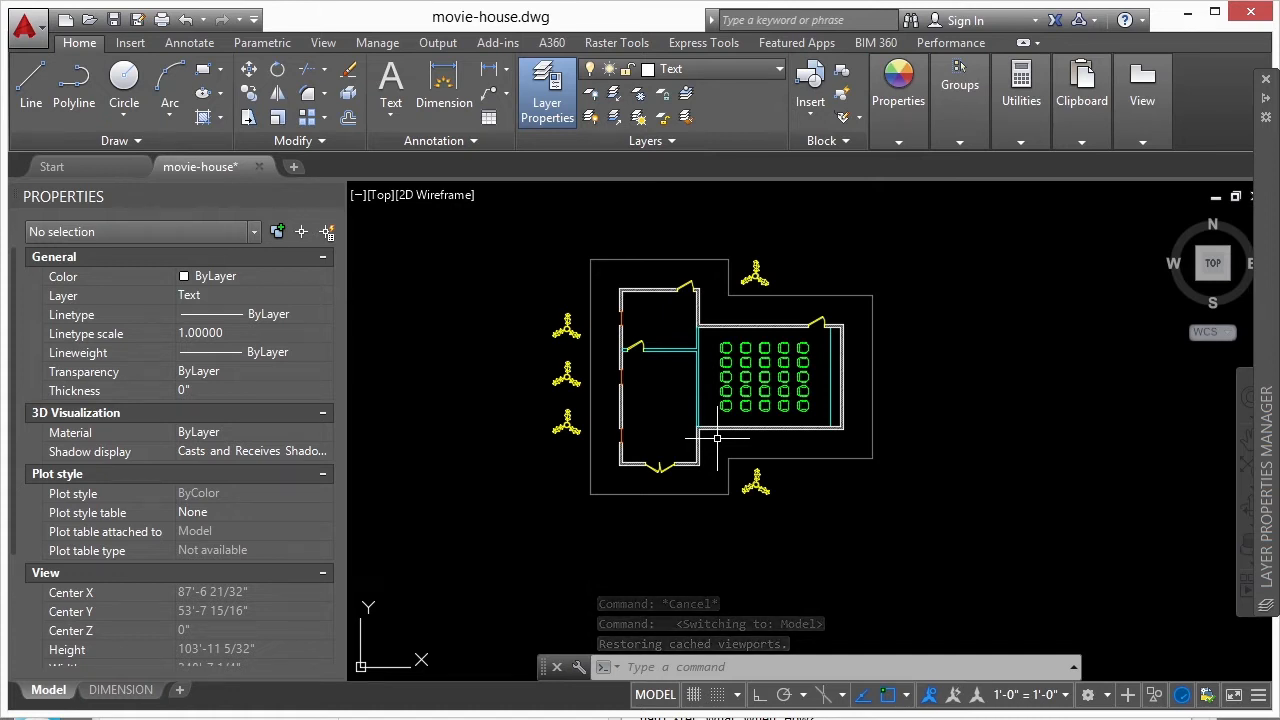
pyautogui.write('ltscale')
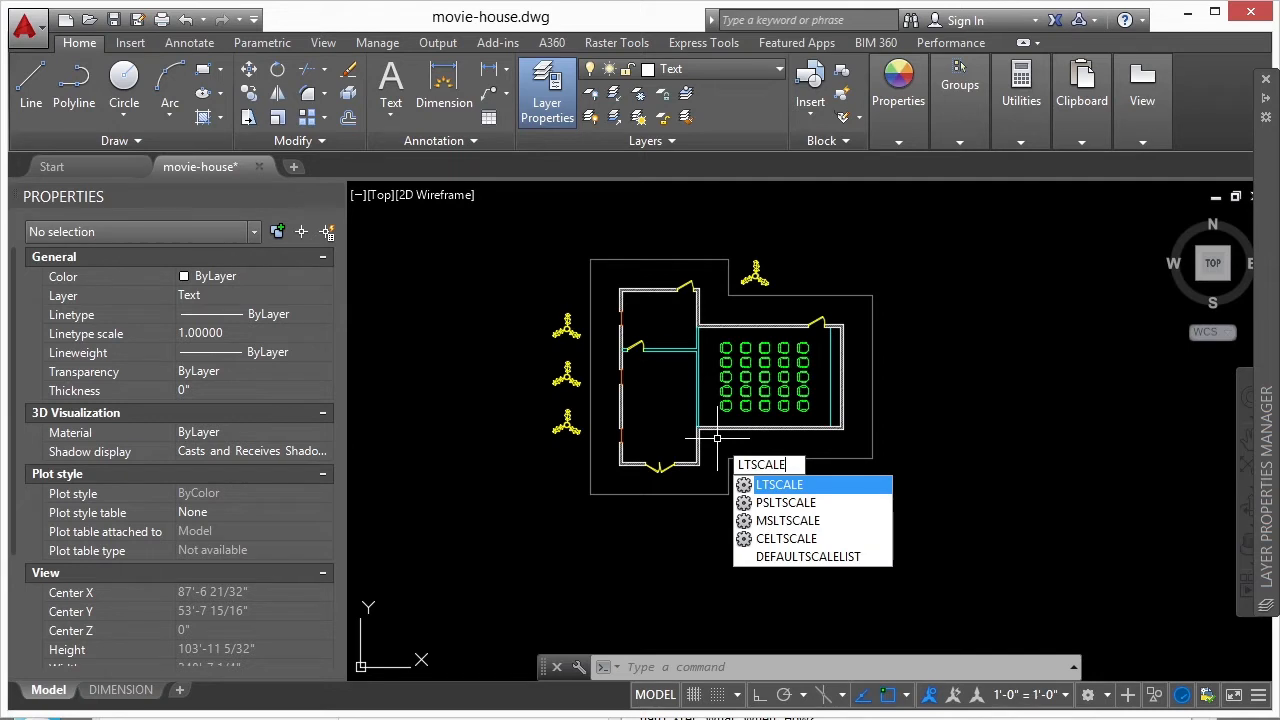
pyautogui.press('Return')
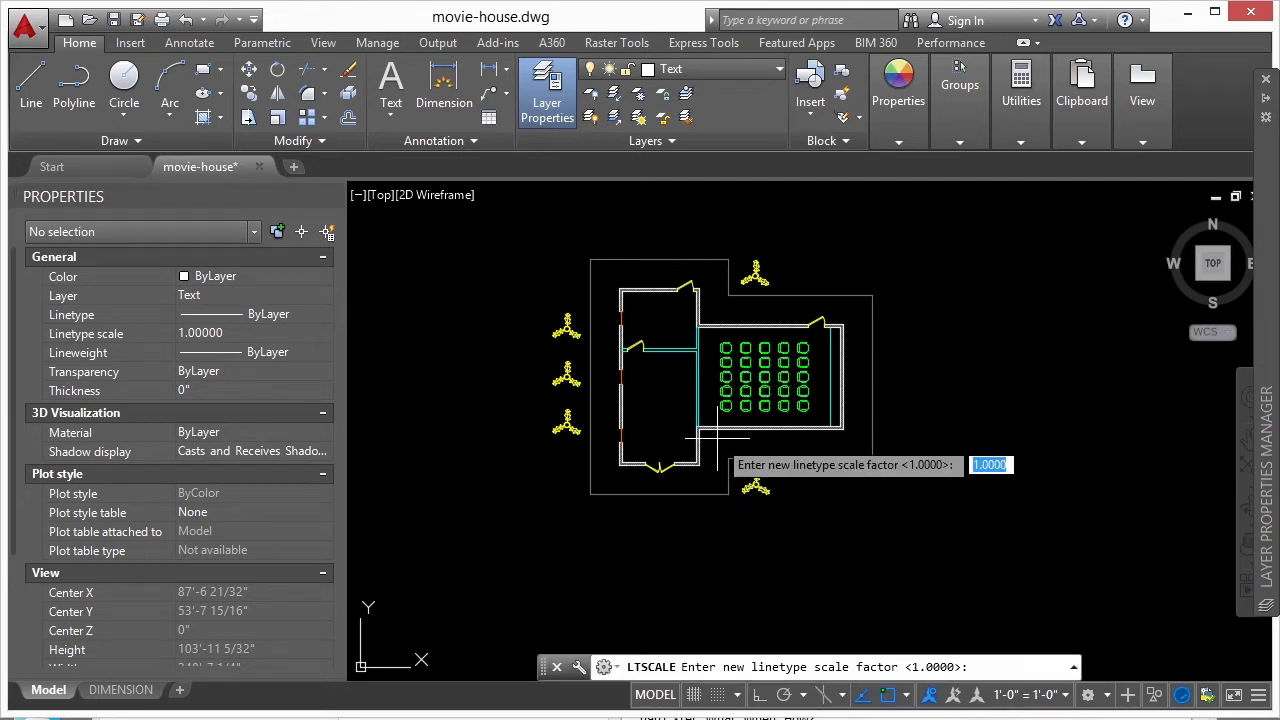
pyautogui.write('1')
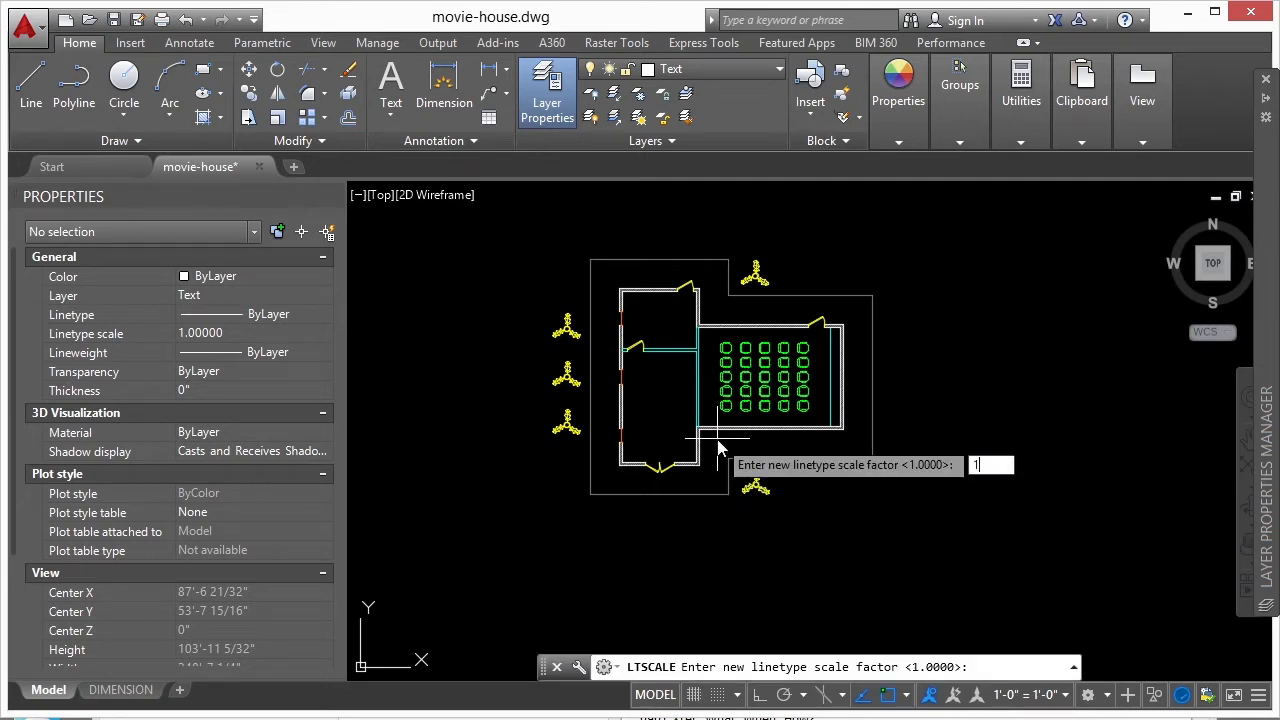
pyautogui.press('Return')
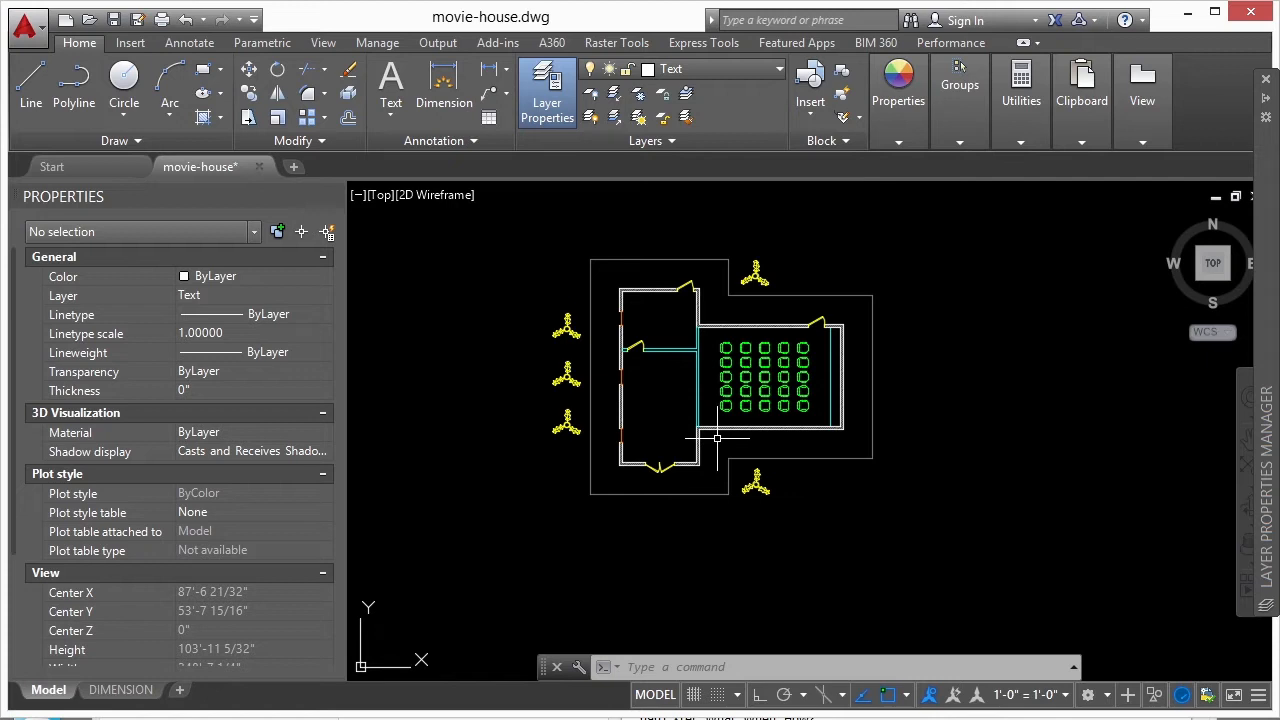
# - Create a single 2D viewport on the DIMENSION layout, spanning most of the sheet's printable area
pyautogui.click(121, 690)
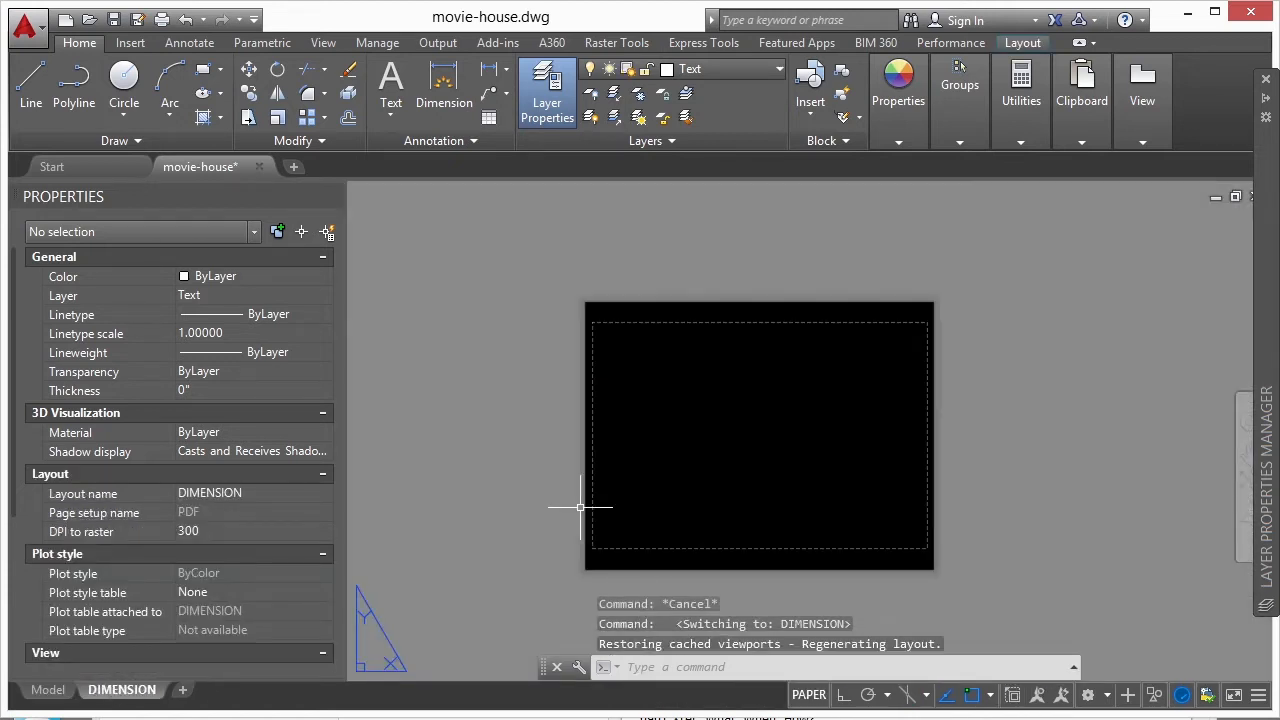
pyautogui.write('viewports')
pyautogui.press('Return')
pyautogui.click(408, 266)
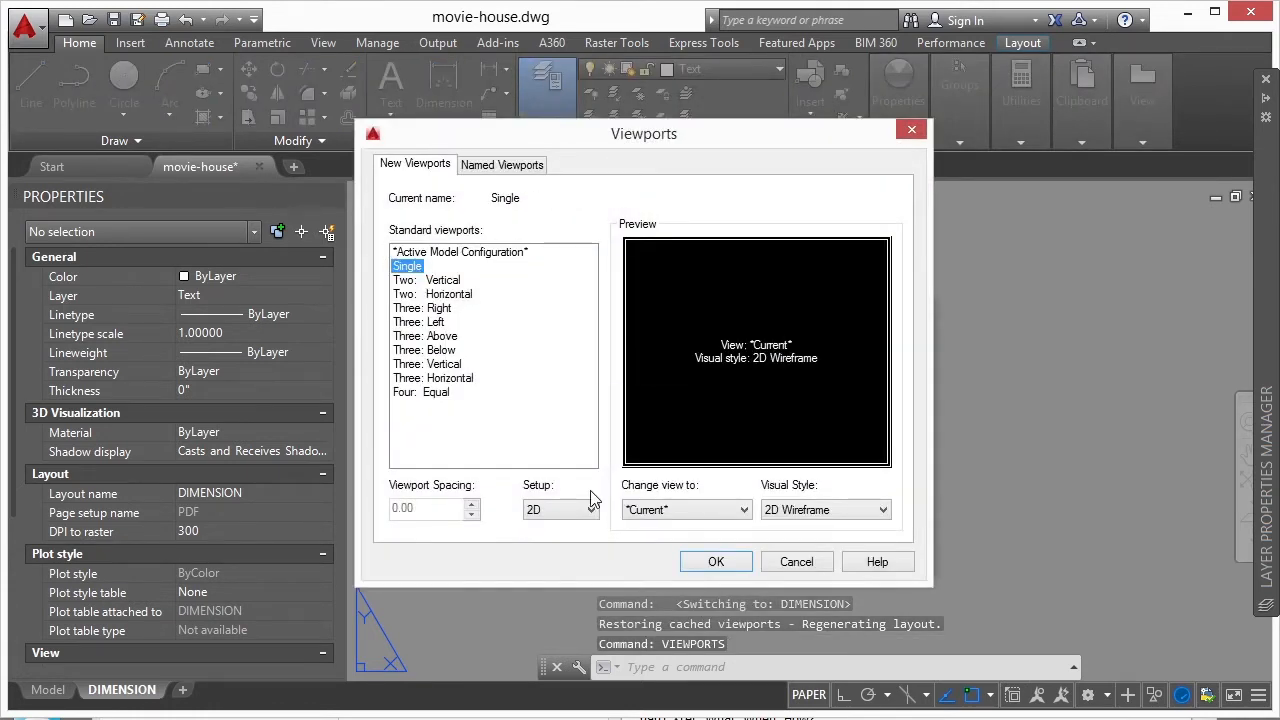
pyautogui.click(716, 561)
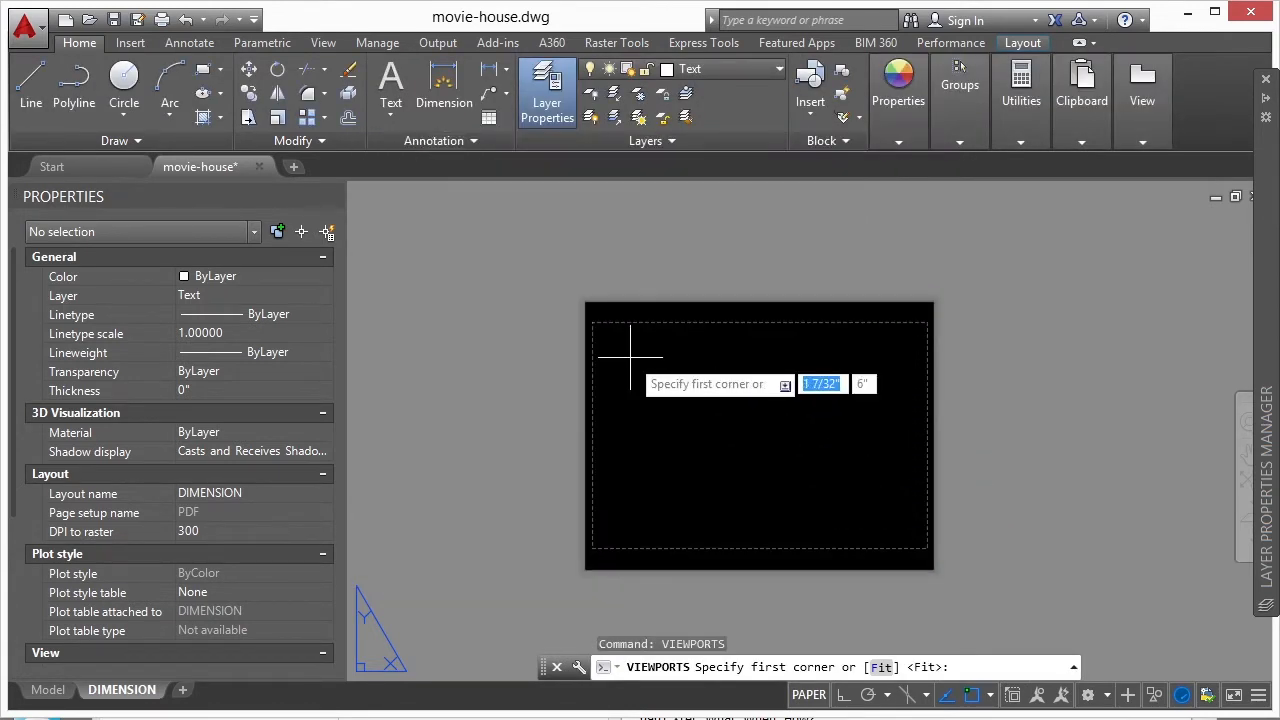
pyautogui.click(630, 358)
pyautogui.click(879, 512)
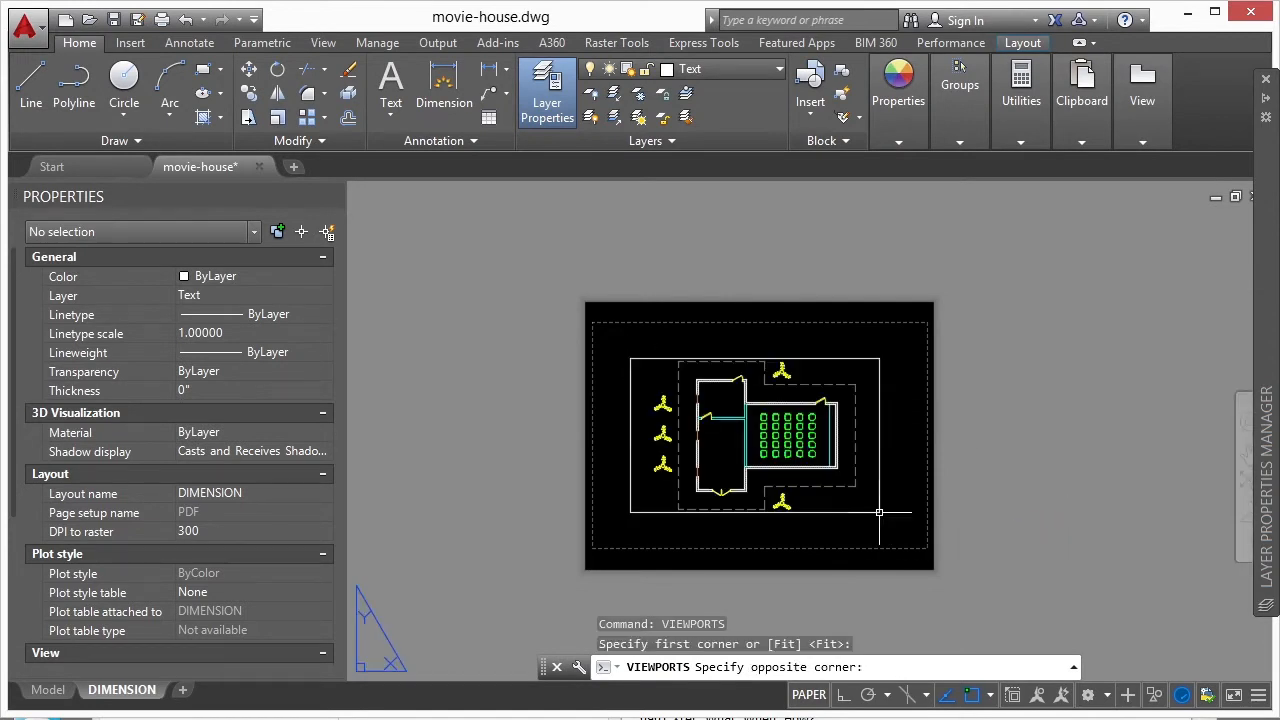
# - Activate the layout viewport, set its scale to 1" = 1'-0", and regenerate all viewports
pyautogui.scroll(2, 775, 395)
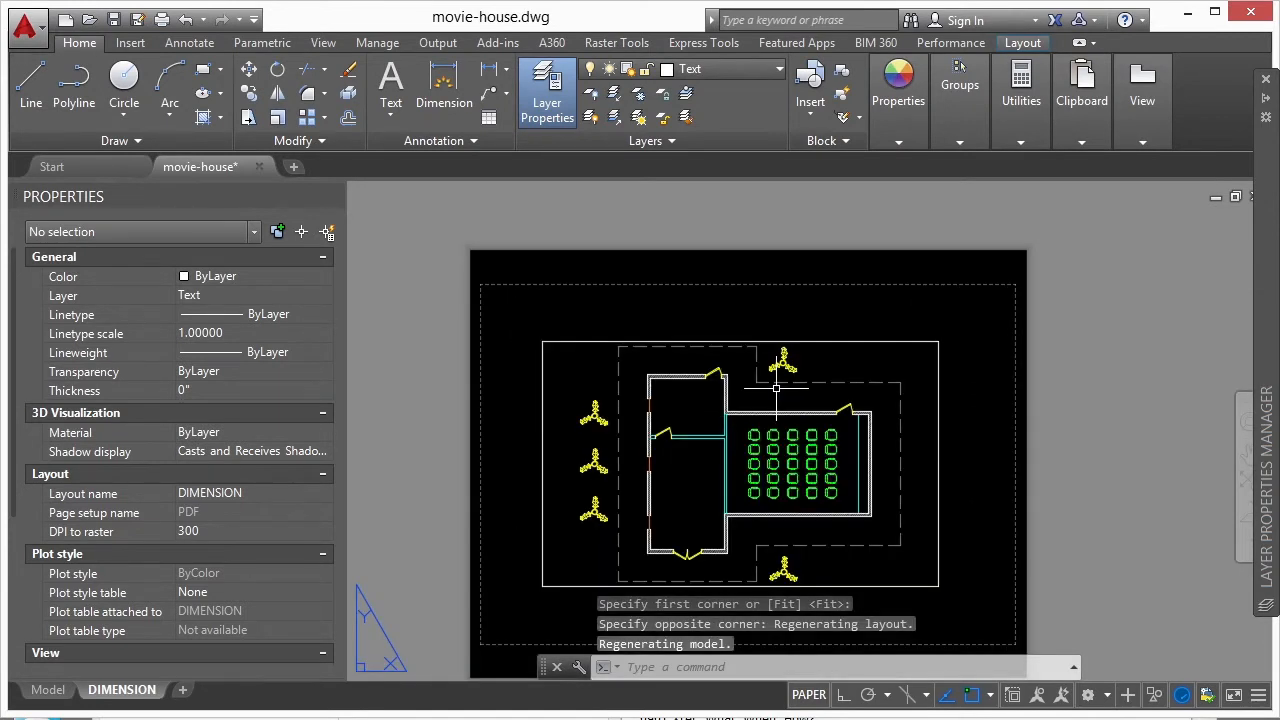
pyautogui.click(822, 400)
pyautogui.doubleClick(822, 400)
pyautogui.scroll(5, 822, 400)
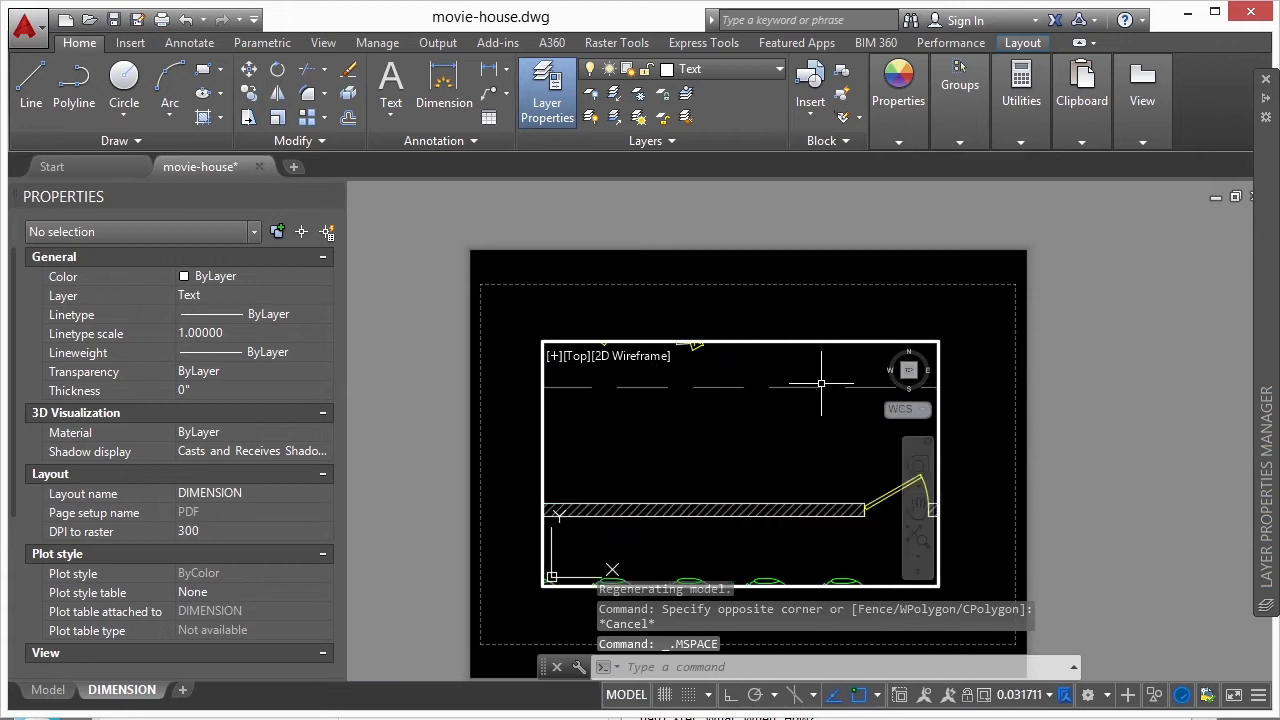
pyautogui.moveTo(760, 410); pyautogui.dragTo(755, 411, button='middle')
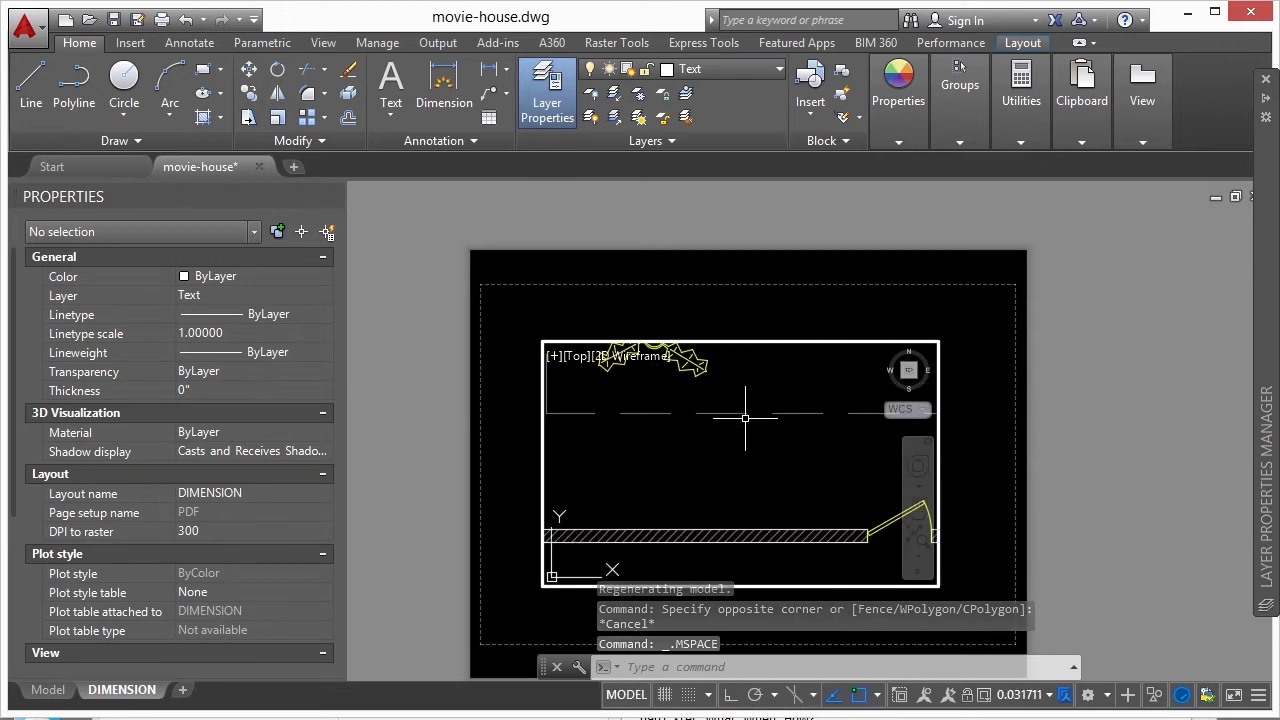
pyautogui.click(1048, 695)
pyautogui.click(1032, 497)
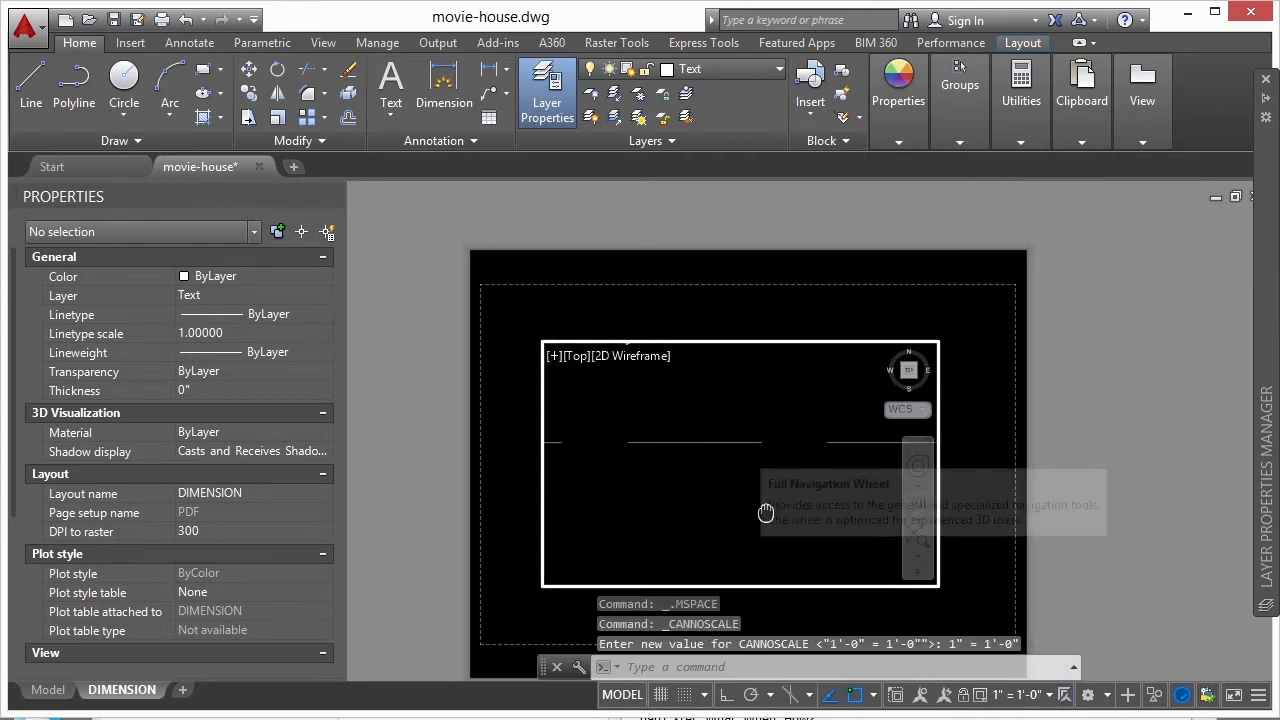
pyautogui.write('rea')
pyautogui.press('Return')
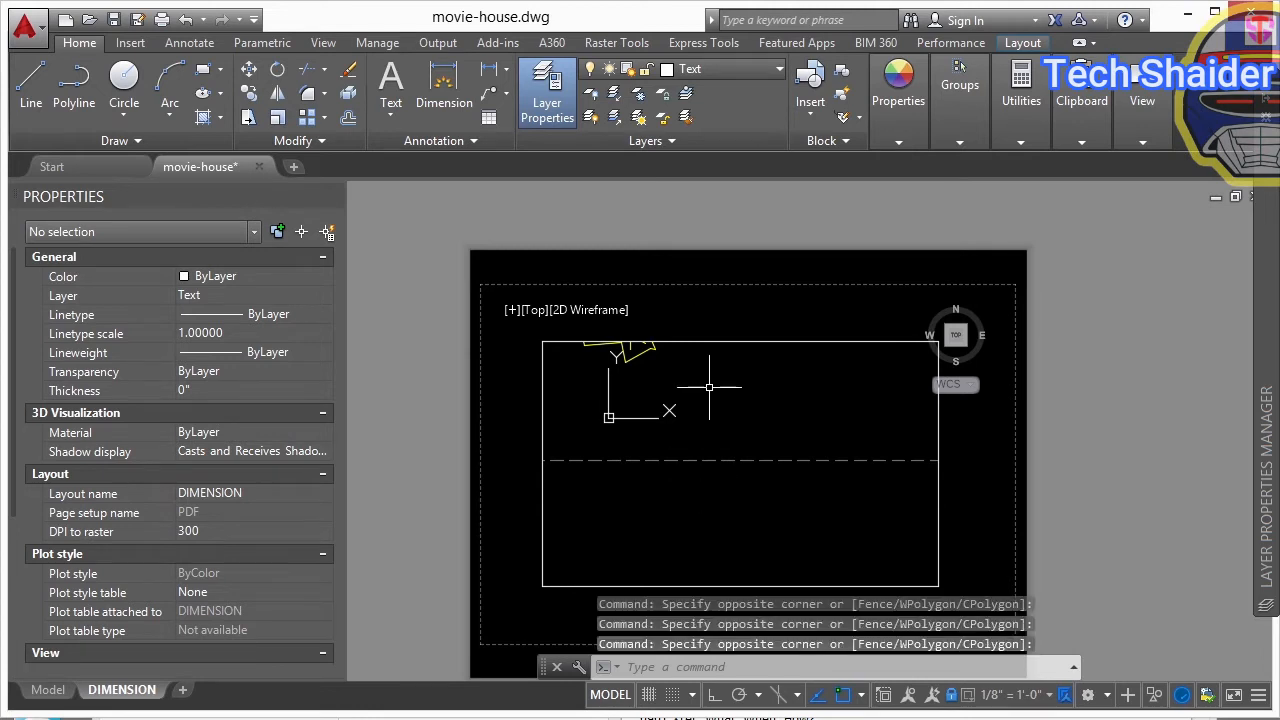
# - Show the whole floor plan inside the DIMENSION layout's viewport, return to paper space, and check the dashed outline
pyautogui.scroll(-4, 745, 402)
pyautogui.scroll(4, 711, 432)
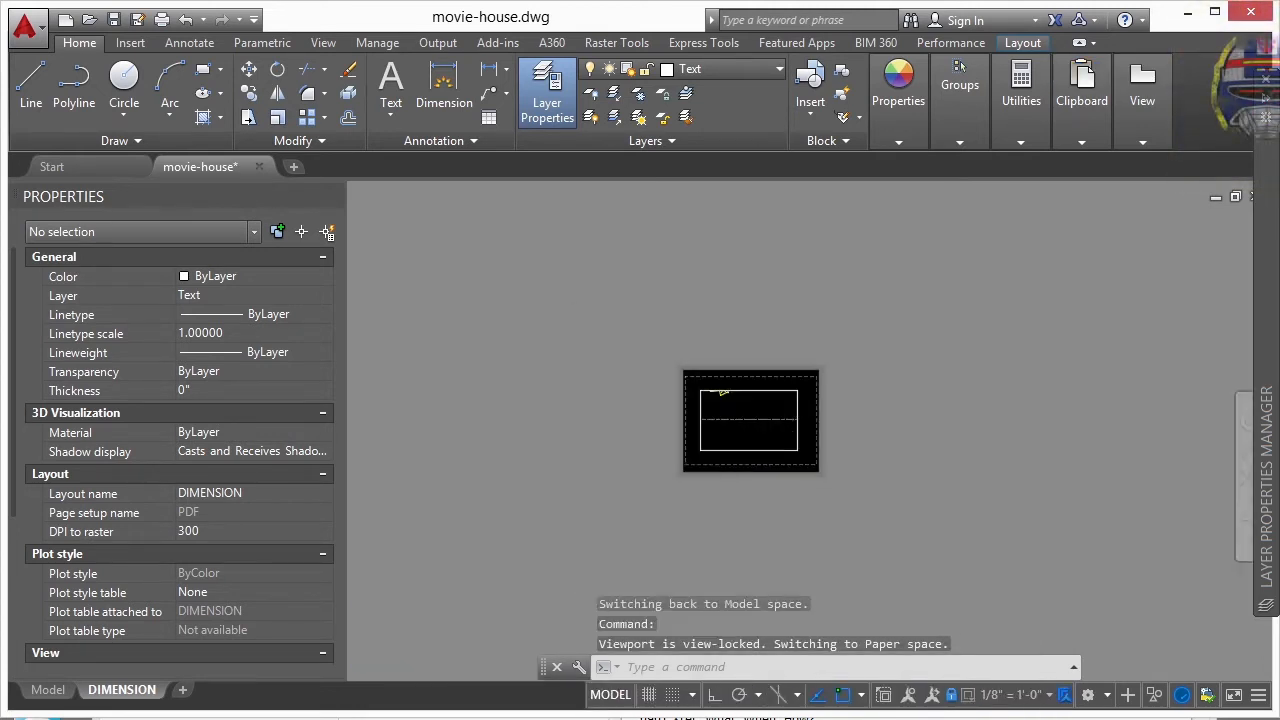
pyautogui.moveTo(766, 399); pyautogui.dragTo(728, 503, button='middle')
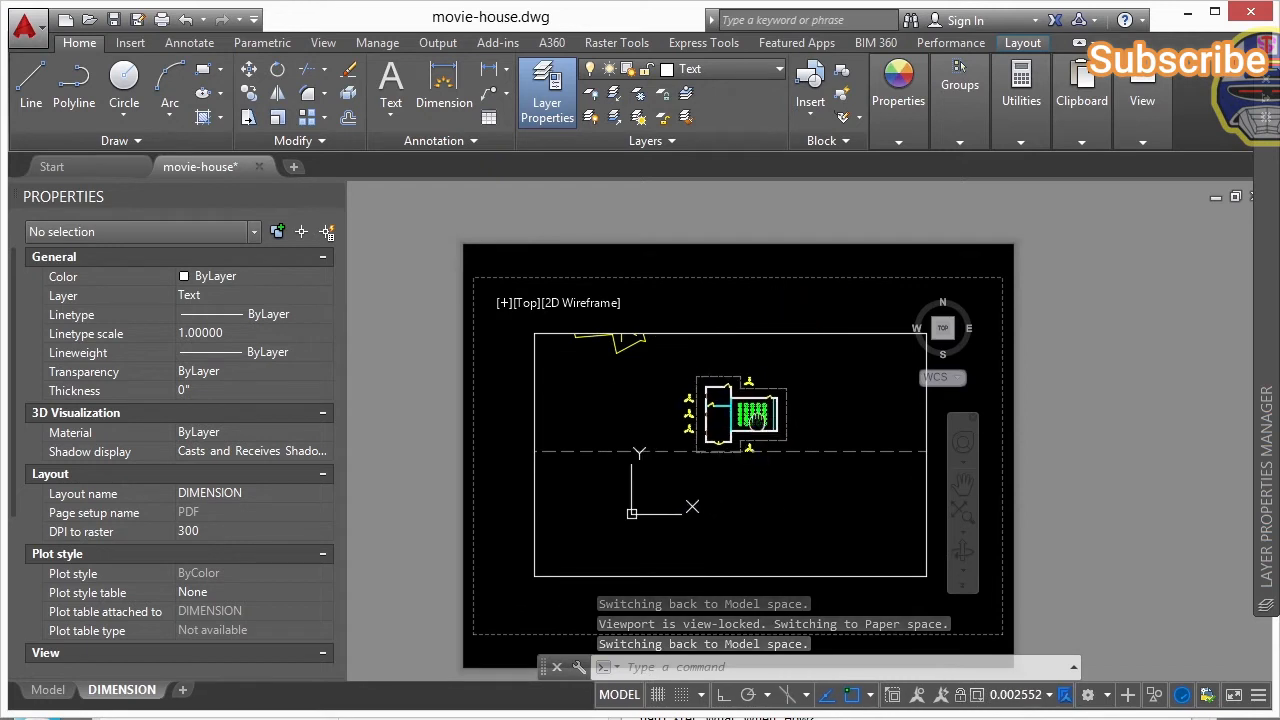
pyautogui.doubleClick(1050, 438)
pyautogui.scroll(3, 750, 402)
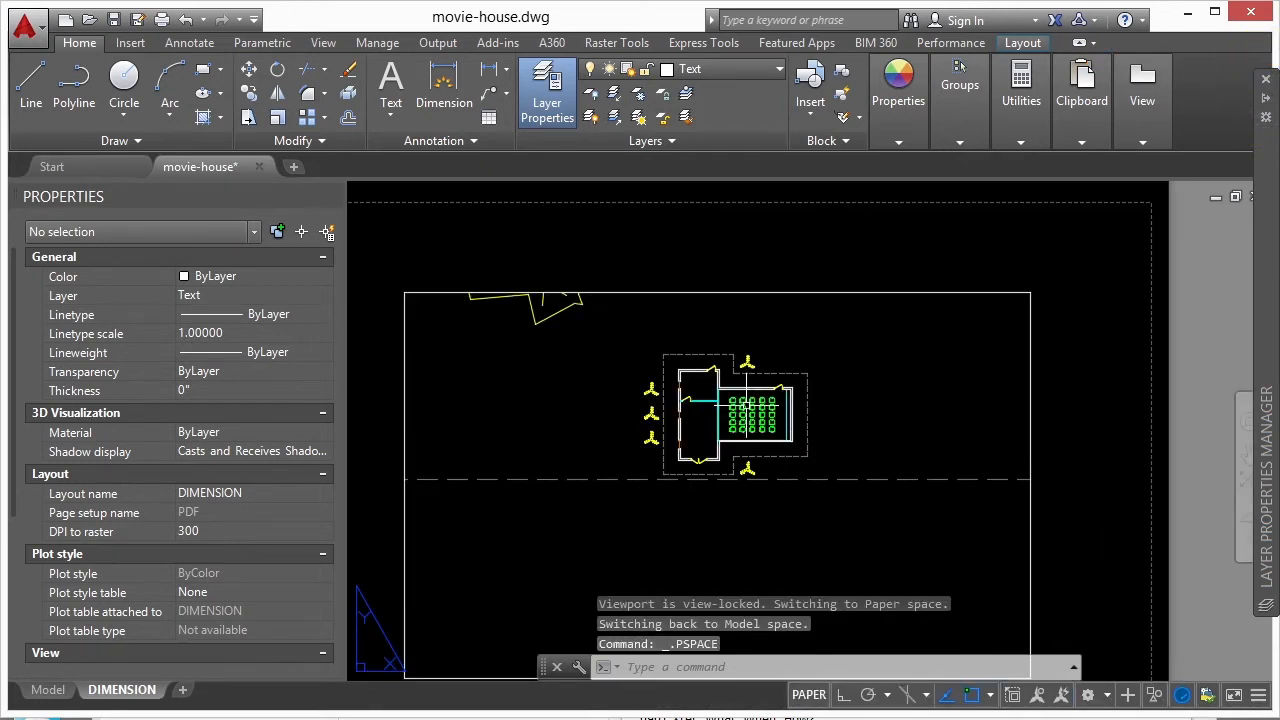
pyautogui.scroll(-2, 747, 410)
# - Return to model space and check how the footing outline's dashed linetype displays
pyautogui.click(48, 690)
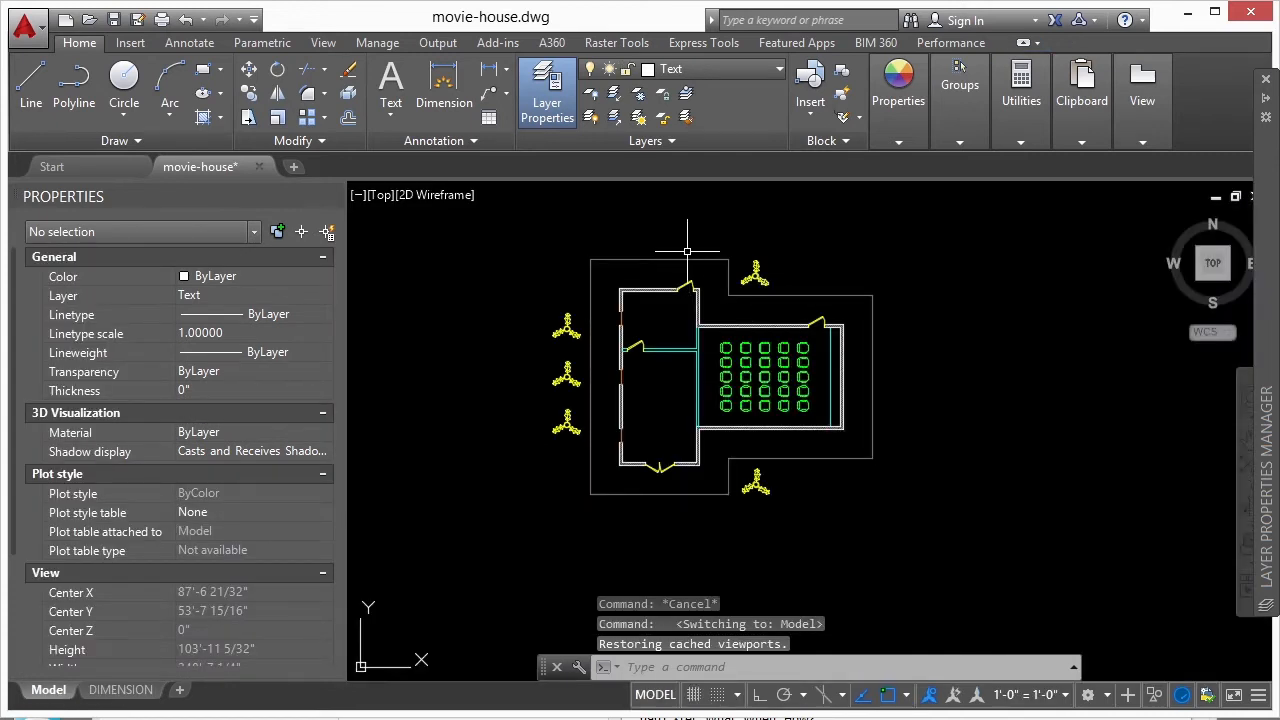
pyautogui.scroll(8, 689, 263)
pyautogui.scroll(5, 746, 337)
pyautogui.scroll(-12, 760, 380)
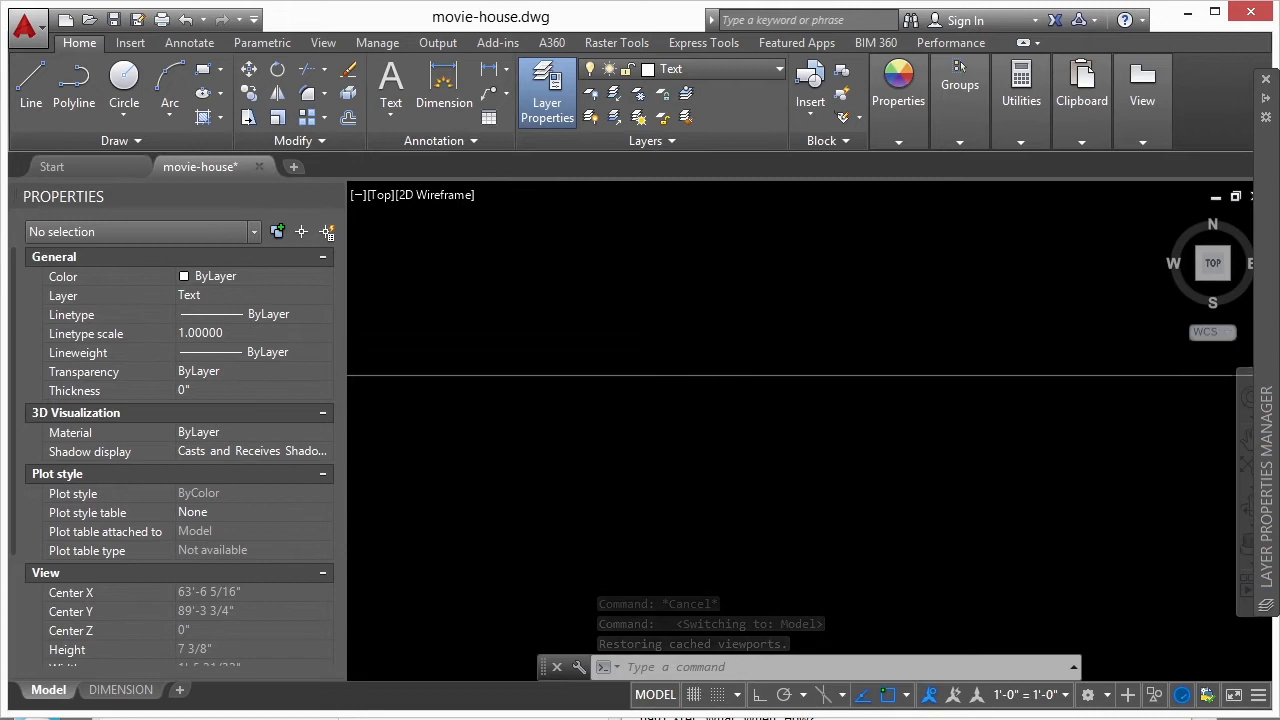
# - Try a global linetype scale (LTSCALE) of 20 in model space, check the outline's dashes, and undo it
pyautogui.write('linetype s')
pyautogui.write('cale')
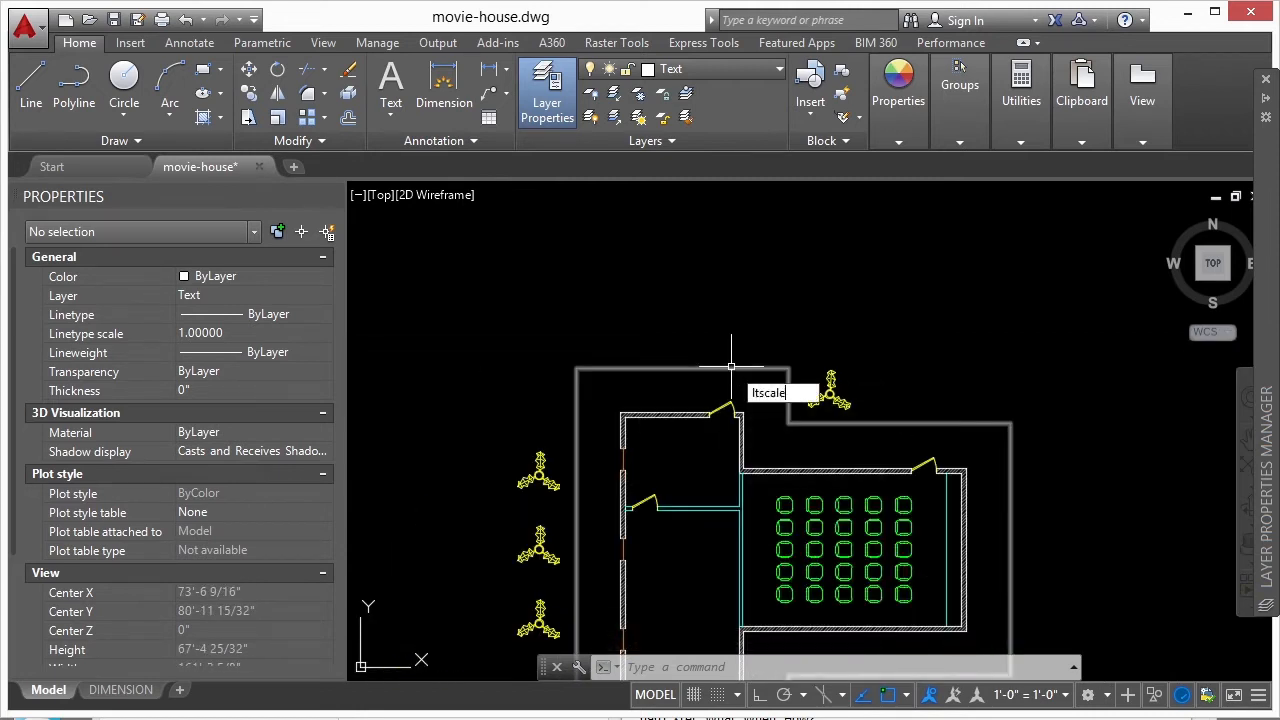
pyautogui.press('Return')
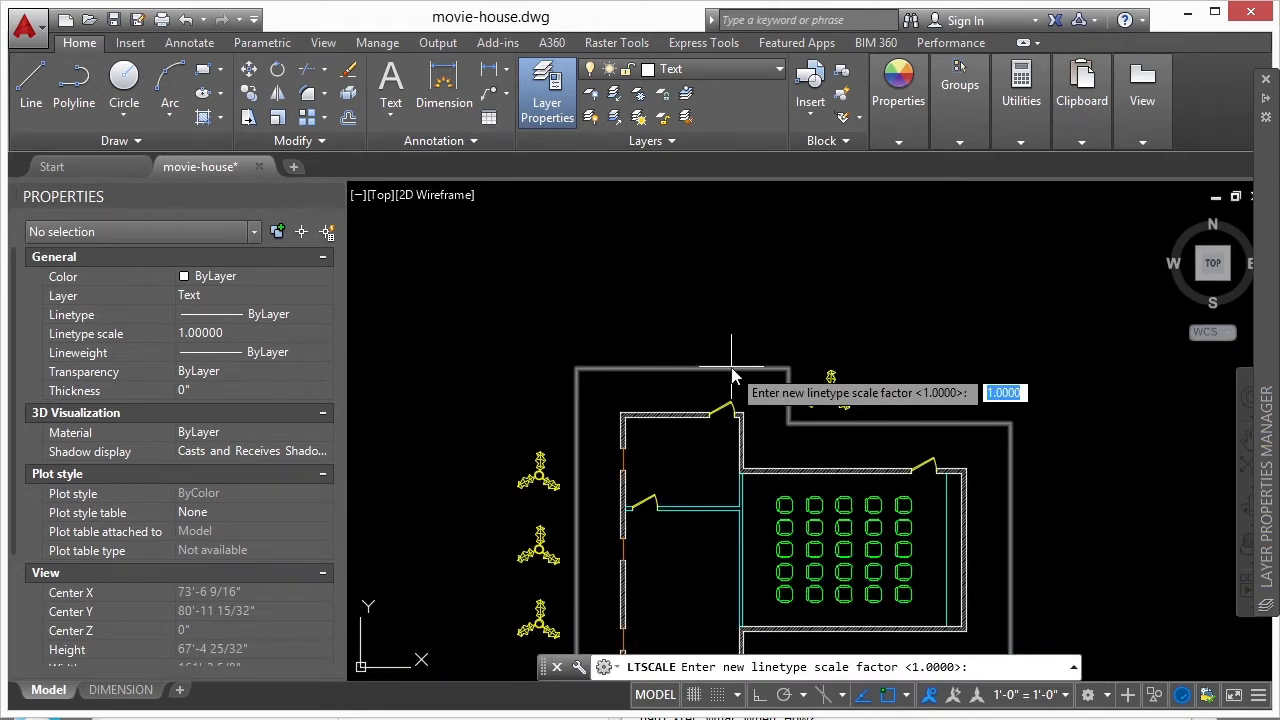
pyautogui.write('20')
pyautogui.press('Return')
pyautogui.scroll(4, 752, 351)
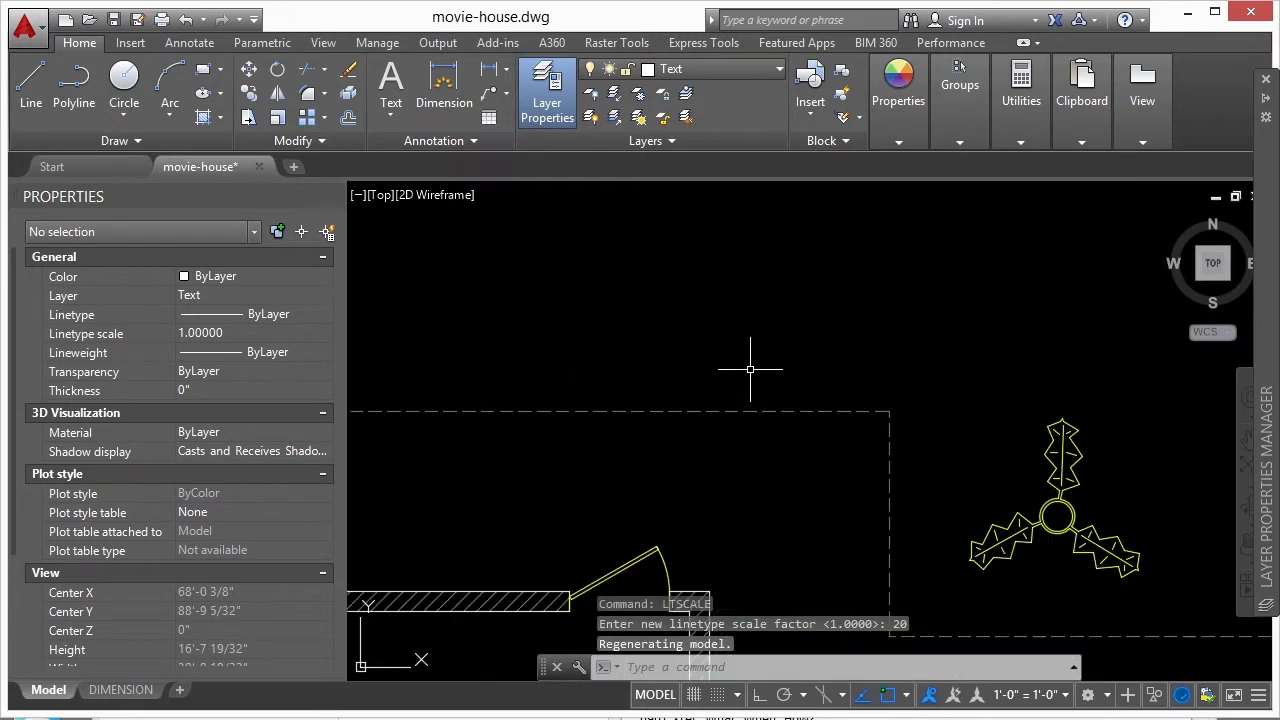
pyautogui.scroll(-3, 742, 360)
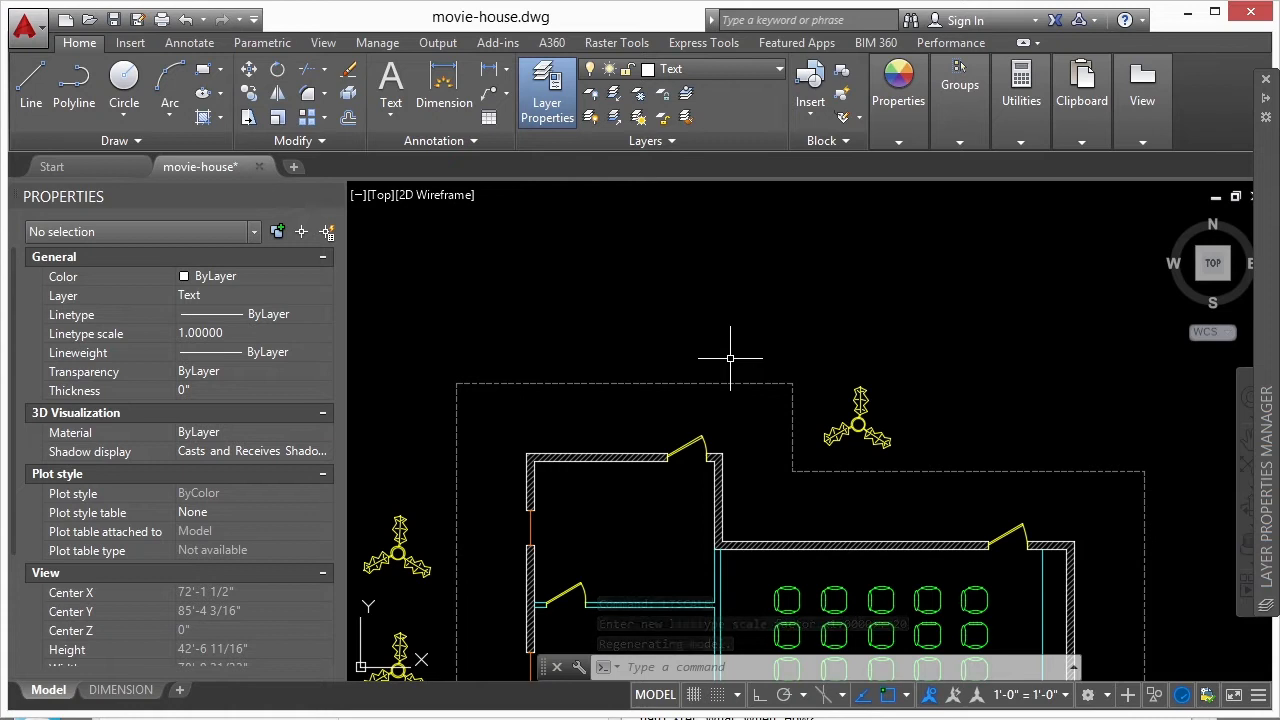
pyautogui.write('u')
pyautogui.press('Return')
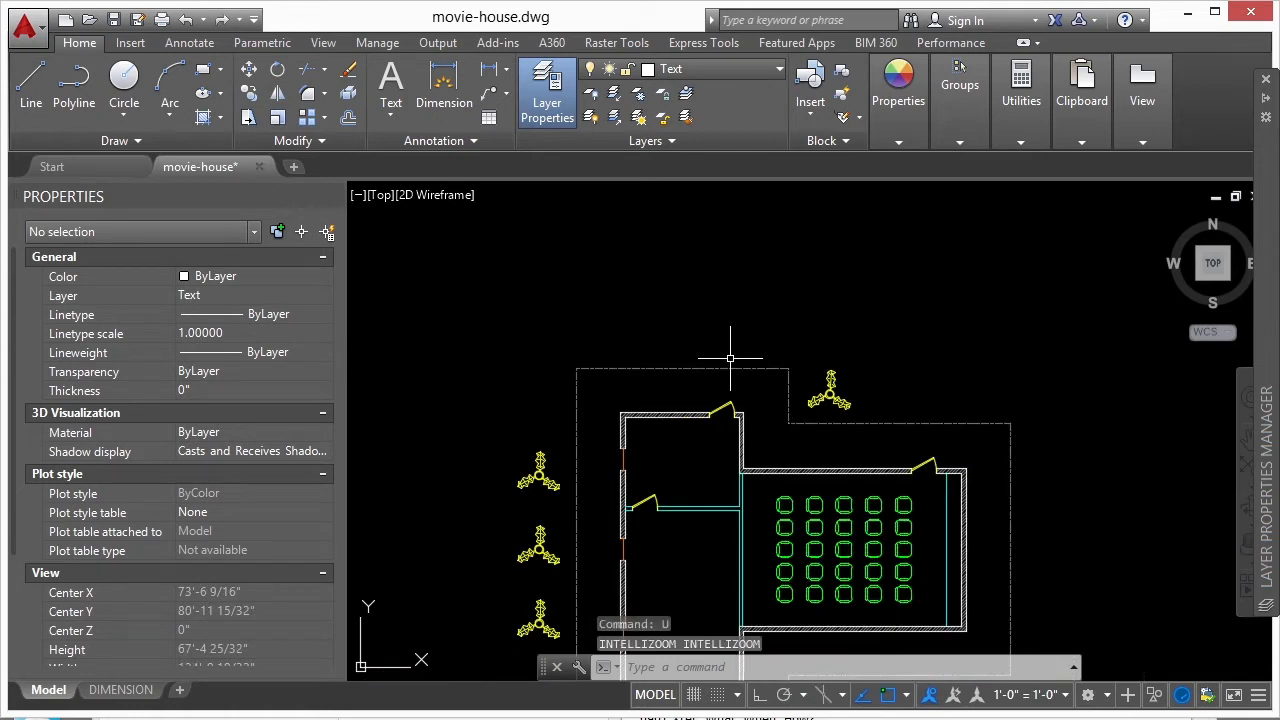
# - Set the model space annotation scale to 1/16" = 1'-0" and check the footing outline
pyautogui.click(1066, 696)
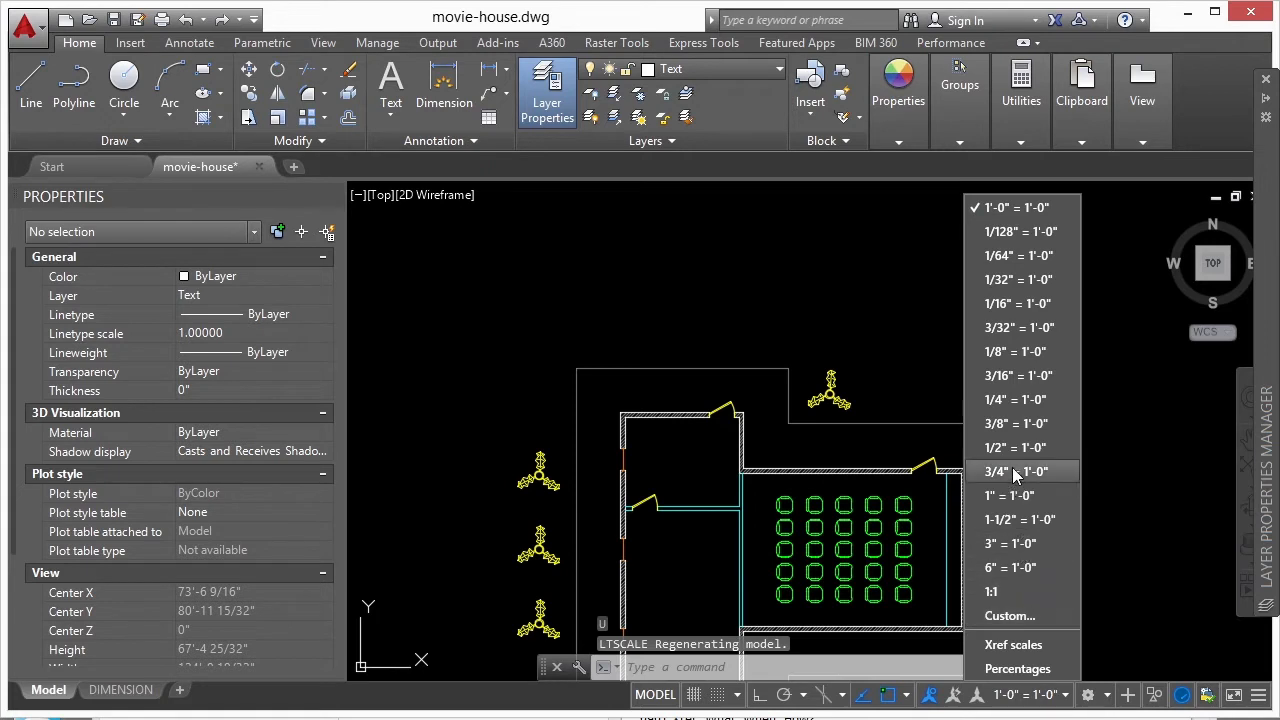
pyautogui.click(1022, 305)
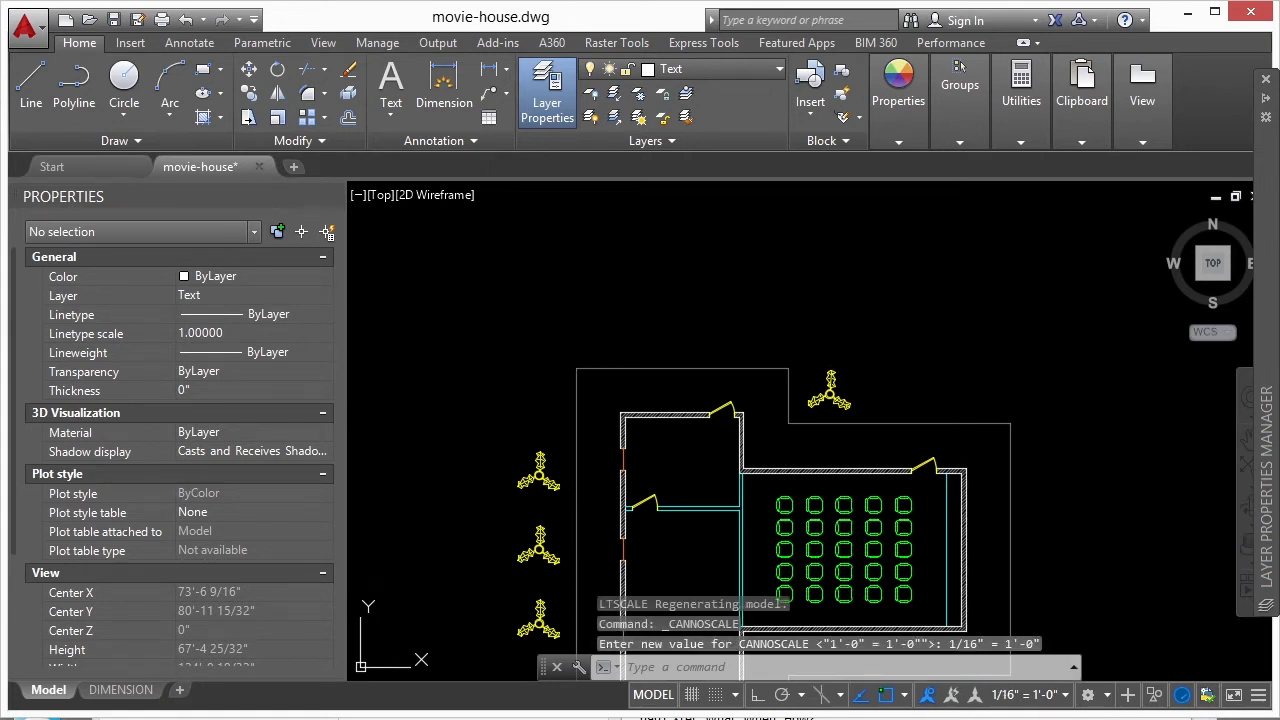
pyautogui.scroll(-2, 770, 296)
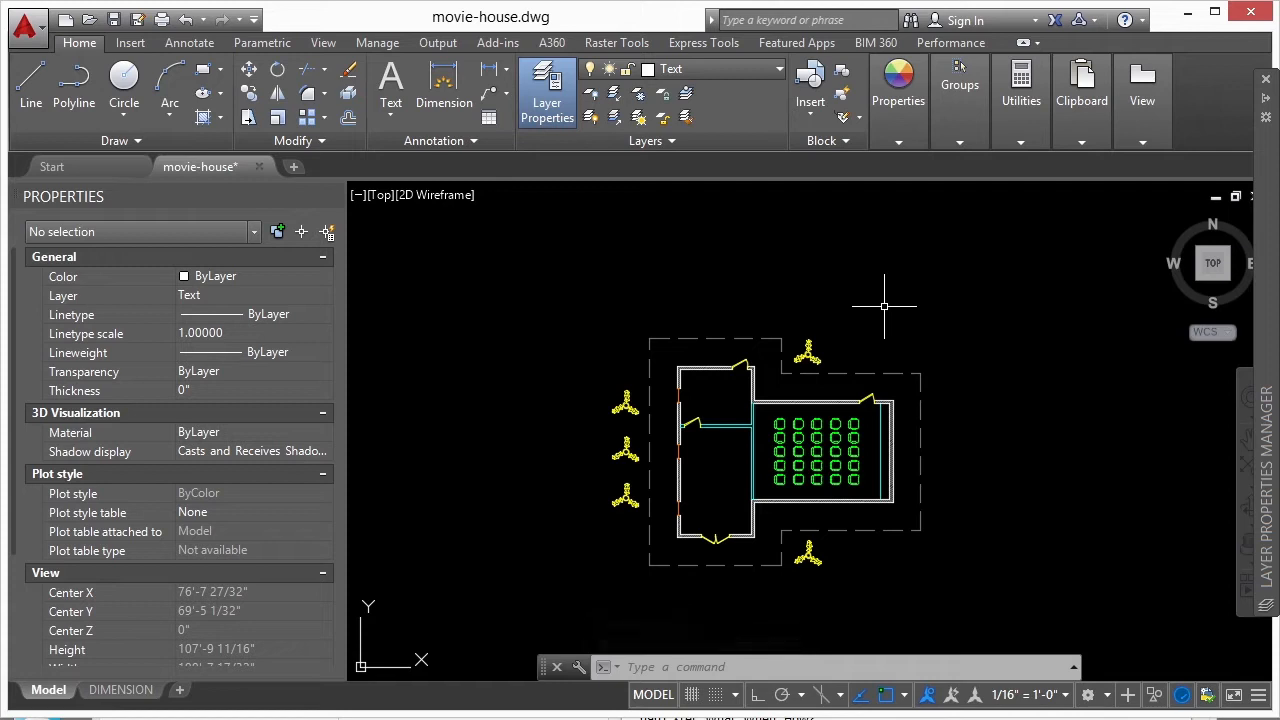
# - Set the footing outline polyline's own linetype scale to 2
pyautogui.click(754, 339)
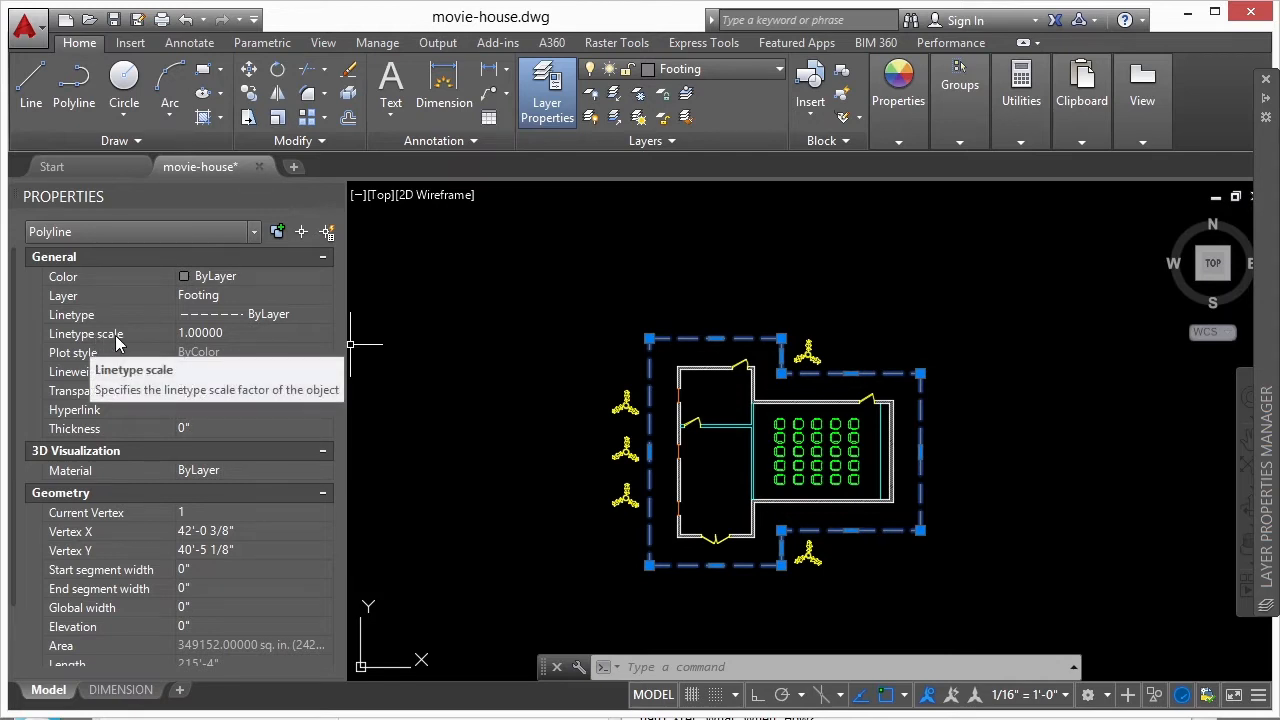
pyautogui.click(227, 333)
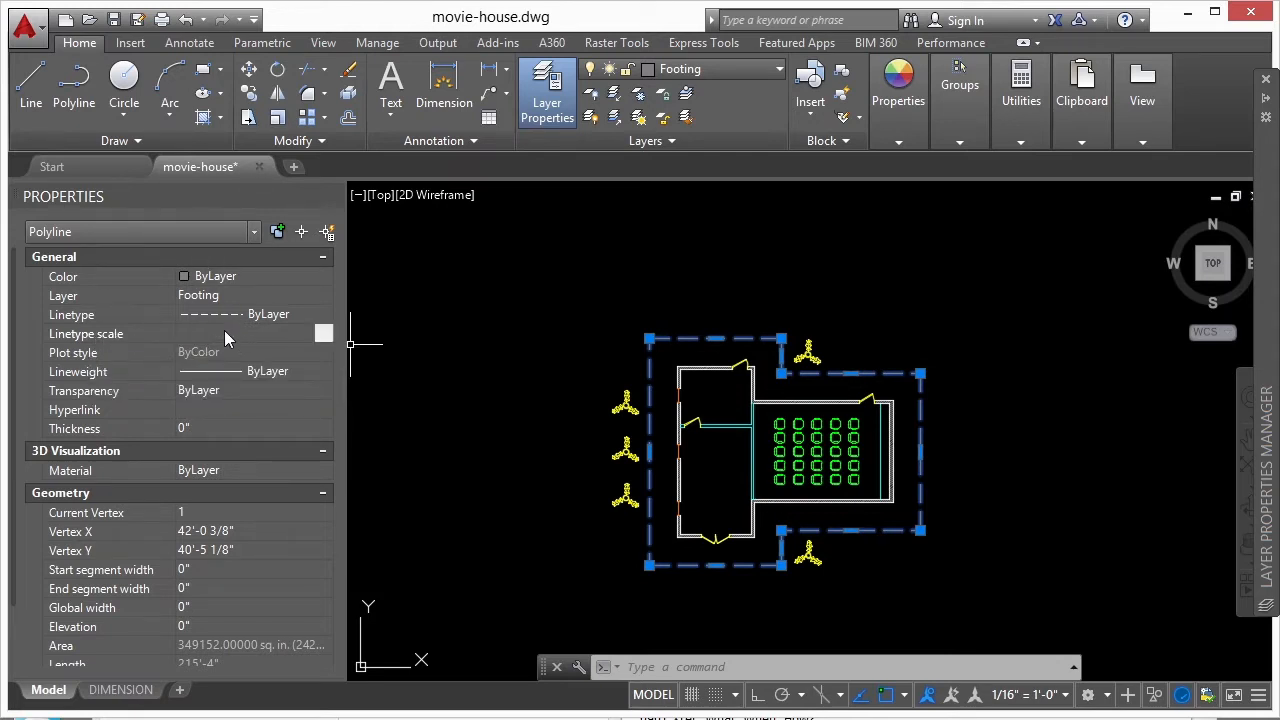
pyautogui.write('2')
pyautogui.press('Return')
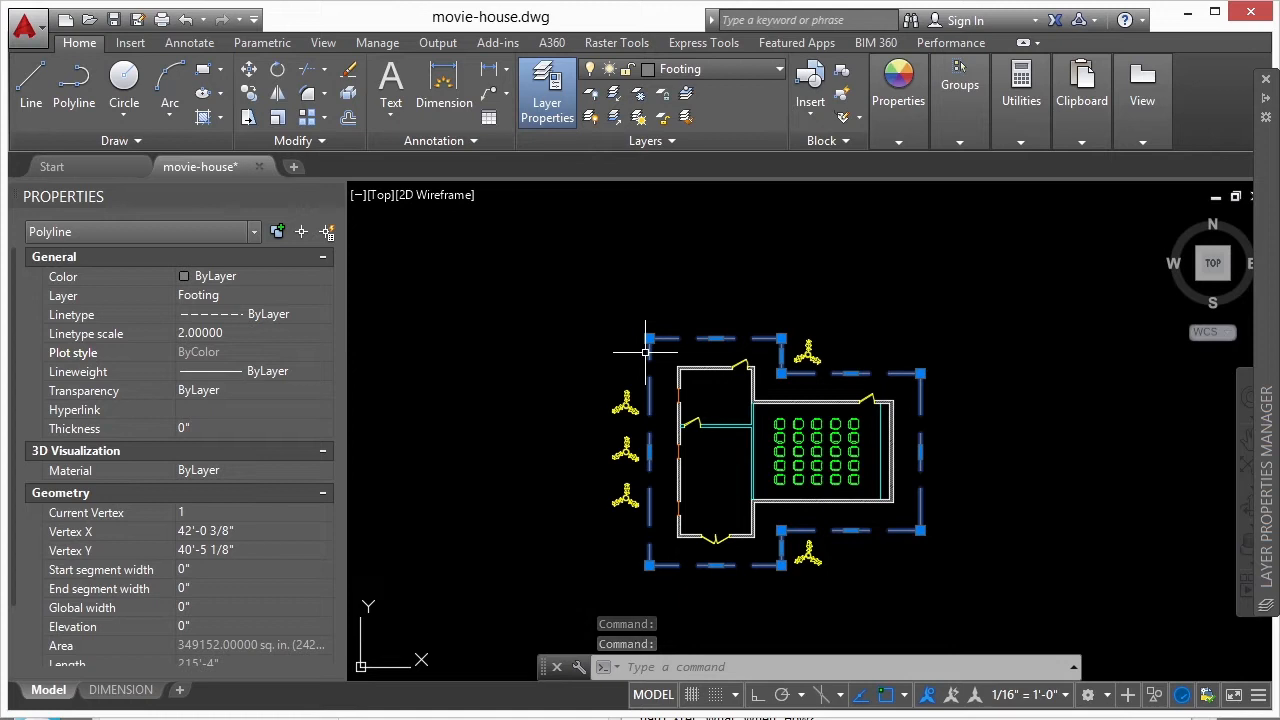
# - Offset the footing outline outward by about 5'-6 1/2" to create a second outline around the building
pyautogui.write('o')
pyautogui.press('Return')
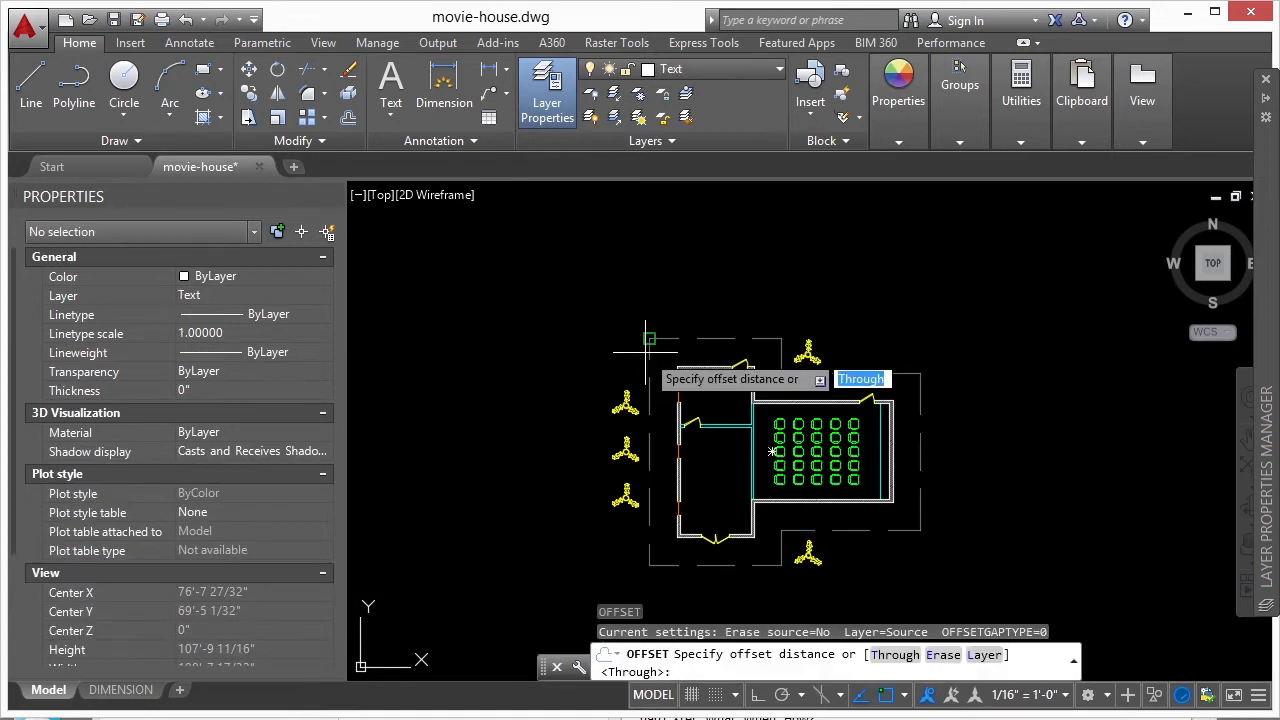
pyautogui.click(649, 338)
pyautogui.click(651, 312)
pyautogui.click(666, 338)
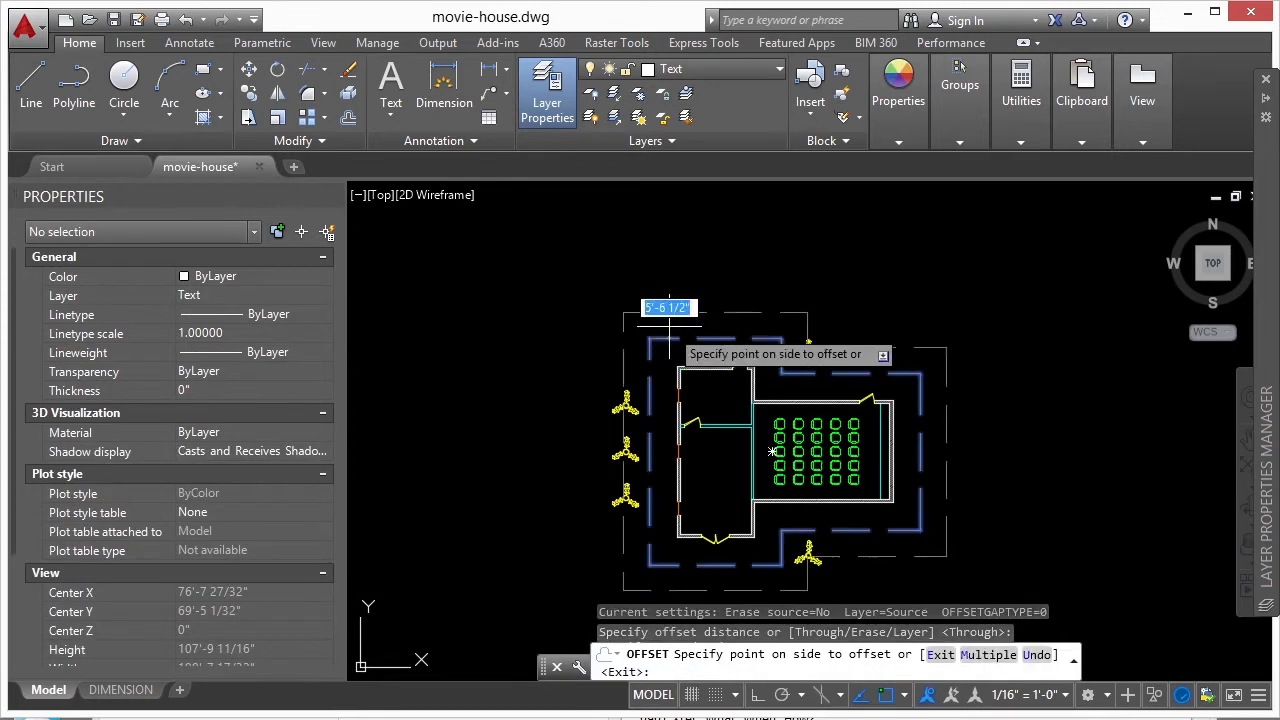
pyautogui.click(671, 325)
pyautogui.press('Return')
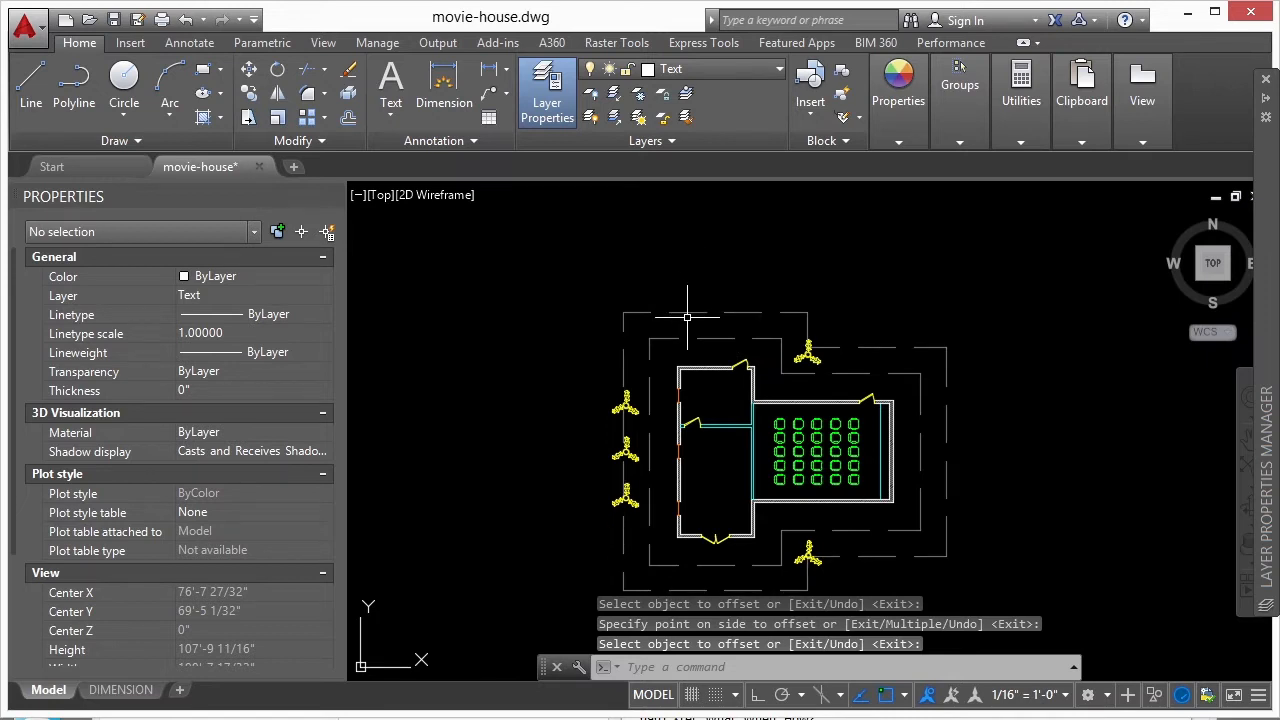
# - Set the outer offset outline's linetype scale to 1 and clear the selection
pyautogui.click(686, 294)
pyautogui.click(684, 310)
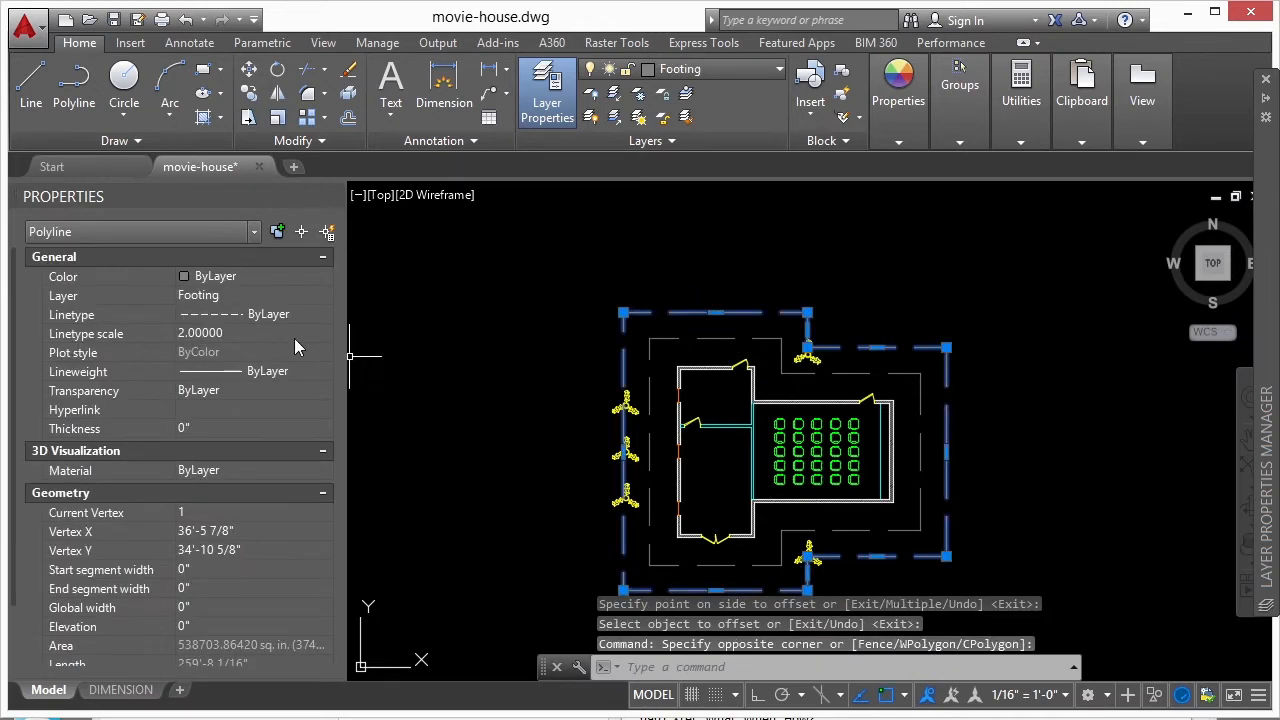
pyautogui.click(290, 334)
pyautogui.write('1')
pyautogui.press('Return')
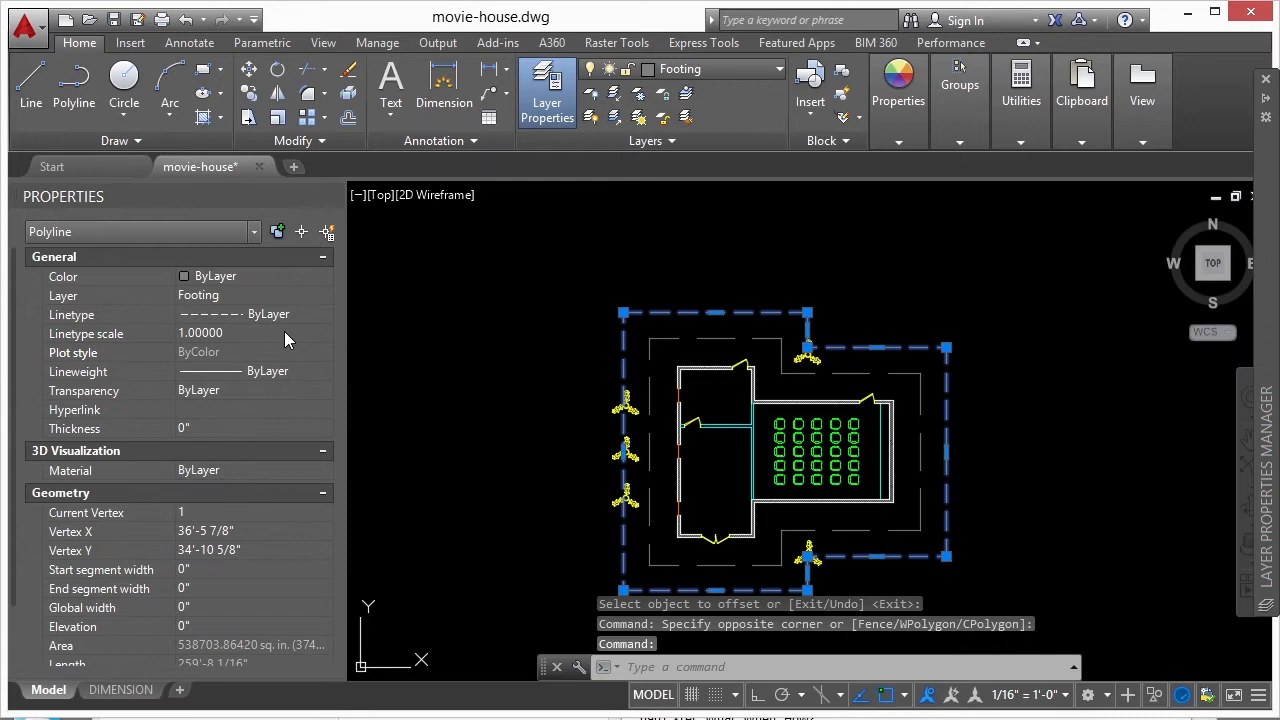
pyautogui.press('Escape')
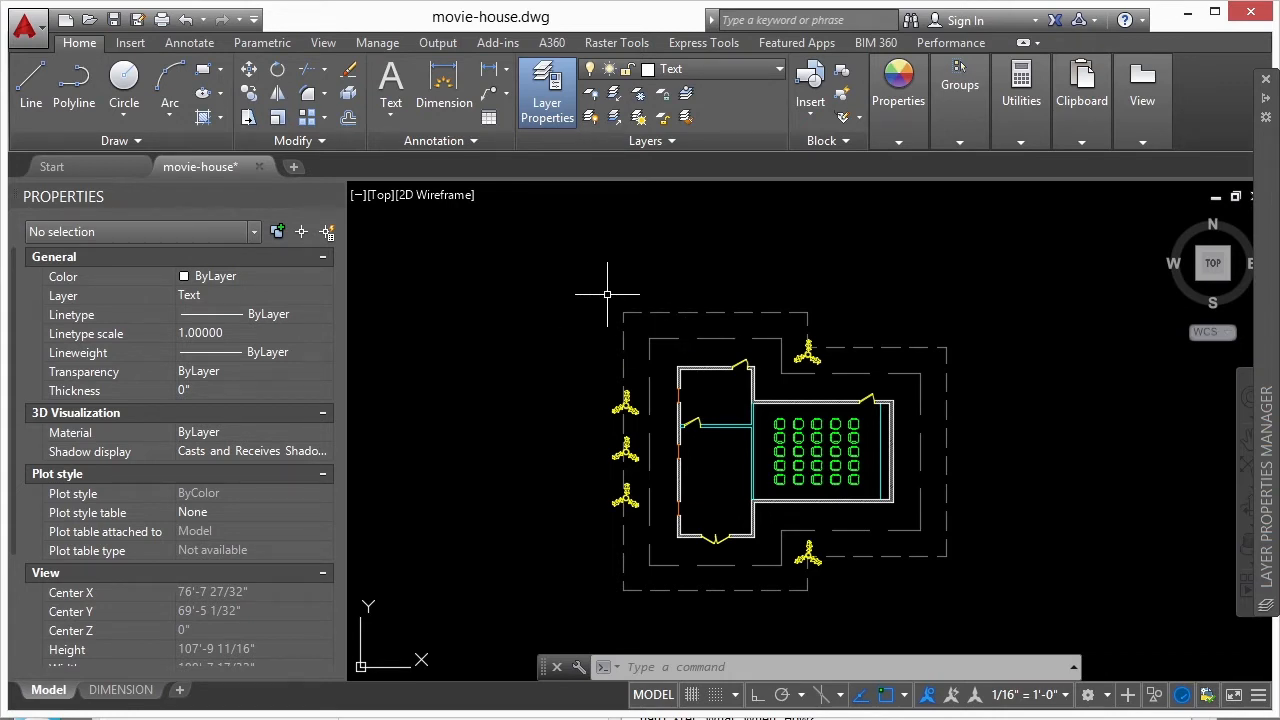
# - Try a global linetype scale (LTSCALE) of 20, followed by 10, on both outlines
pyautogui.write('LTSCale')
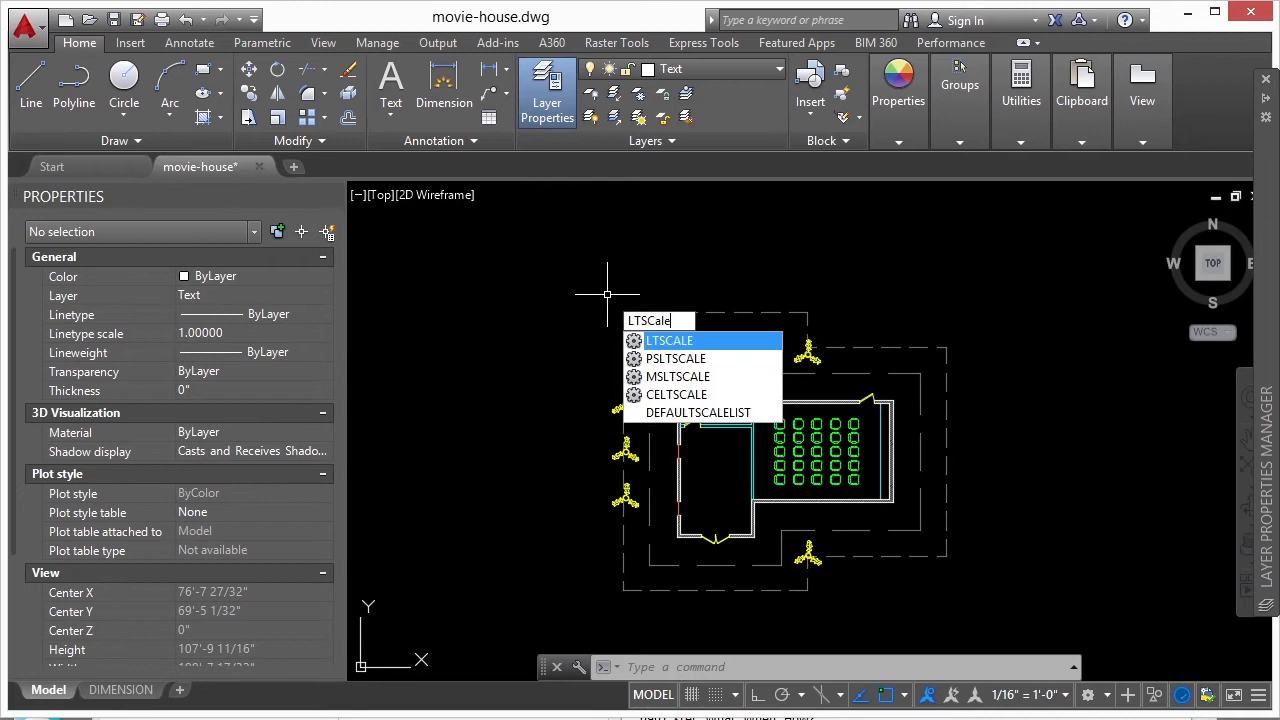
pyautogui.press('Return')
pyautogui.write('20')
pyautogui.press('Return')
pyautogui.press('Return')
pyautogui.write('10')
# - Cancel the mistaken Erase command and regenerate the whole drawing to refresh the outlines' linetypes
pyautogui.press('Return')
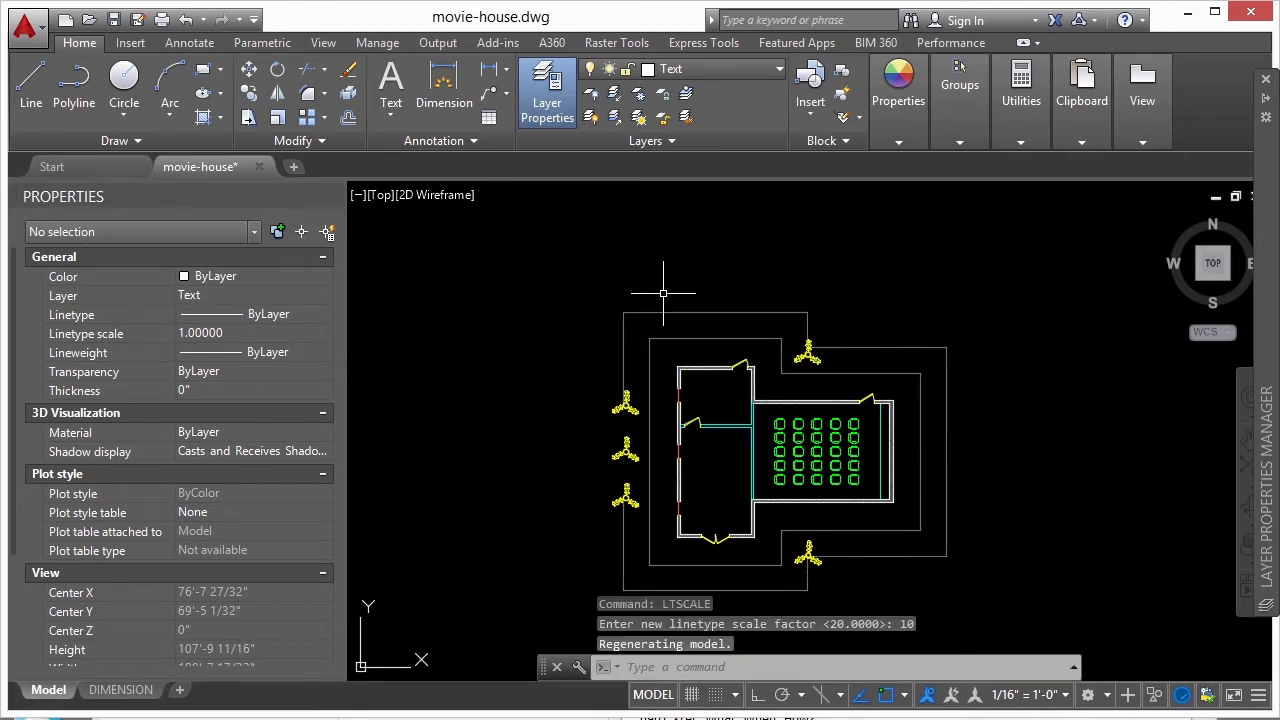
pyautogui.write('e')
pyautogui.press('Return')
pyautogui.press('Escape')
pyautogui.press('Escape')
pyautogui.press('Escape')
pyautogui.write('rea')
# - Try a global linetype scale (LTSCALE) of 5 on both outlines
pyautogui.press('Return')
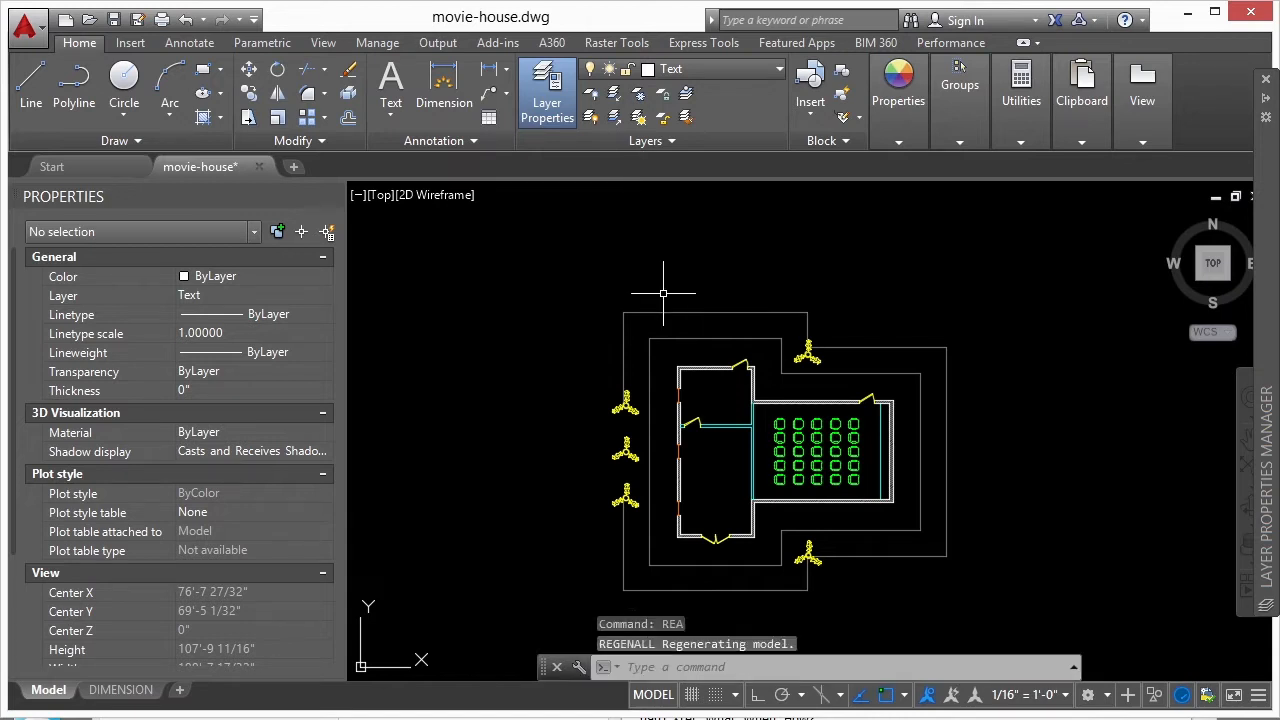
pyautogui.write('ltscale')
pyautogui.press('Return')
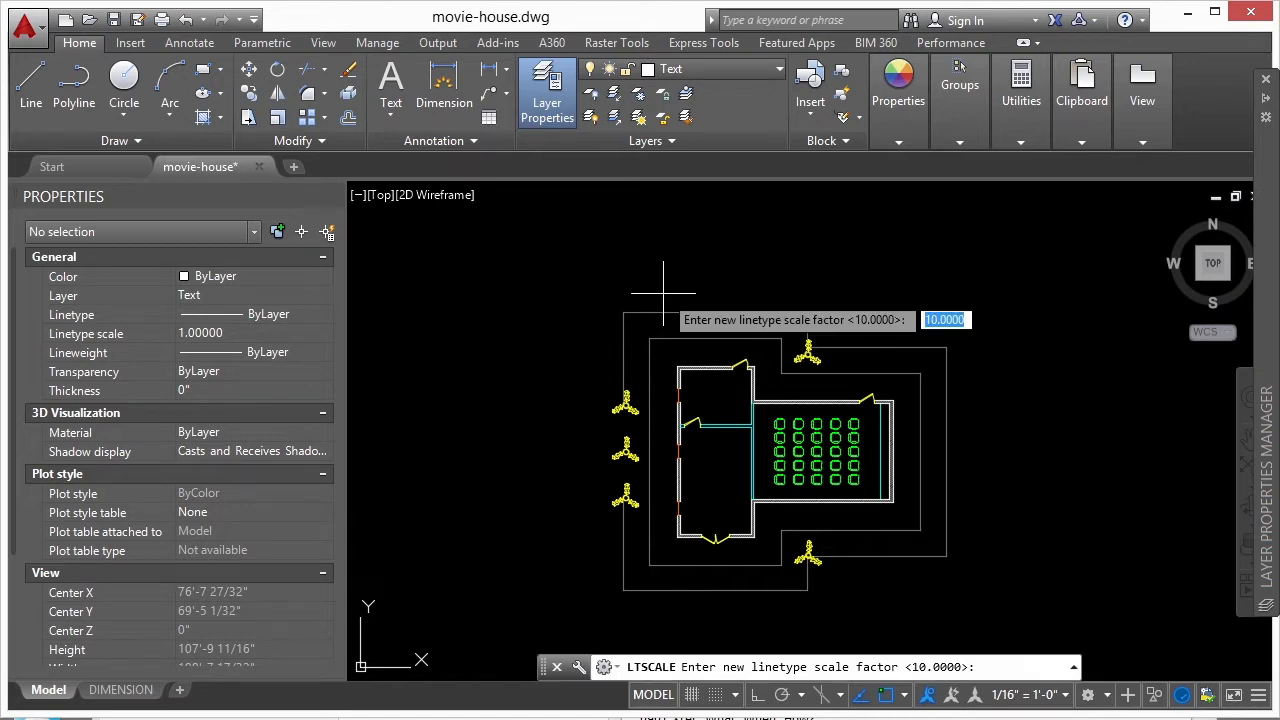
pyautogui.write('5')
# - Set the global linetype scale (LTSCALE) to 1 and check the dashed outlines on the DIMENSION layout
pyautogui.press('Return')
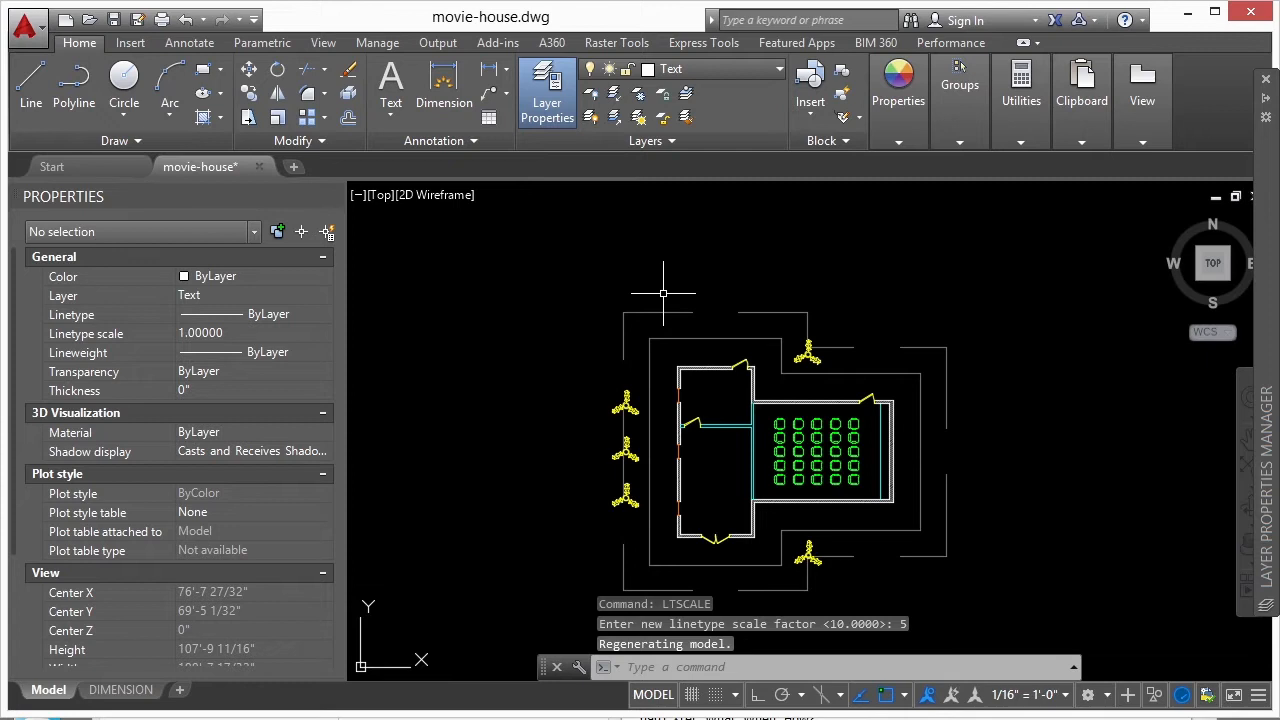
pyautogui.press('Up')
pyautogui.press('Return')
pyautogui.write('1')
pyautogui.press('Return')
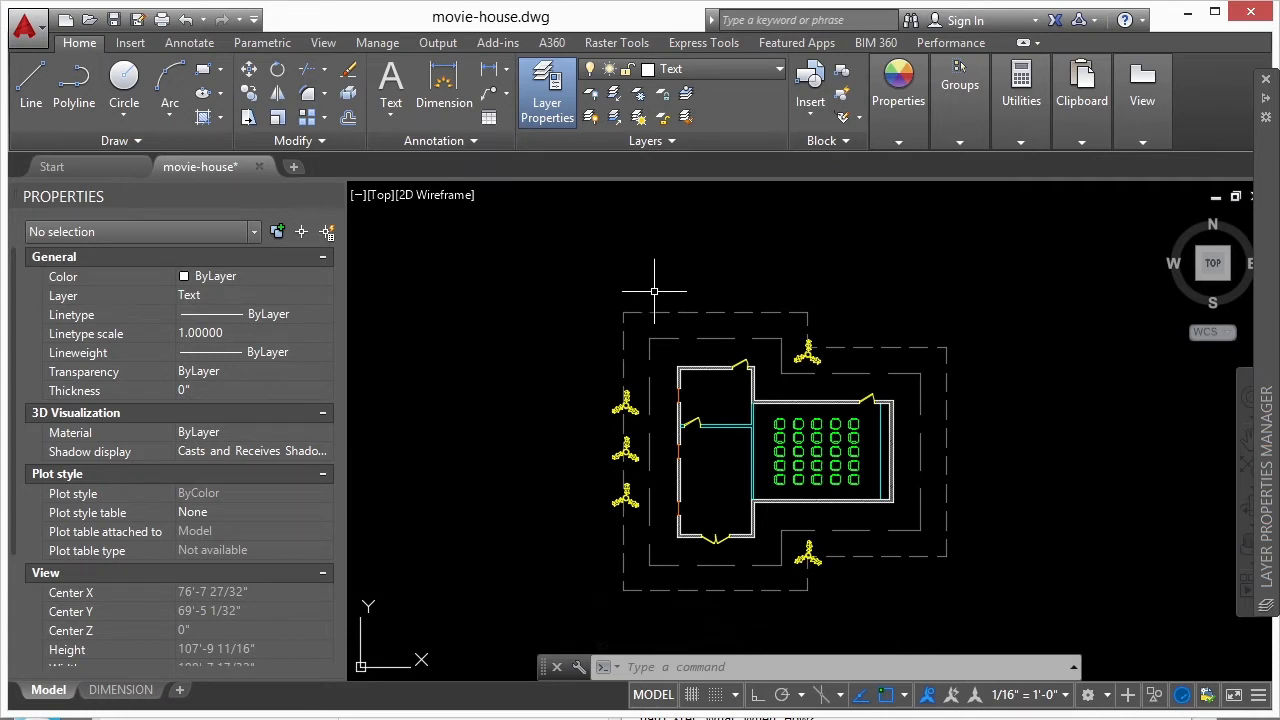
pyautogui.click(120, 689)
pyautogui.scroll(2, 728, 373)
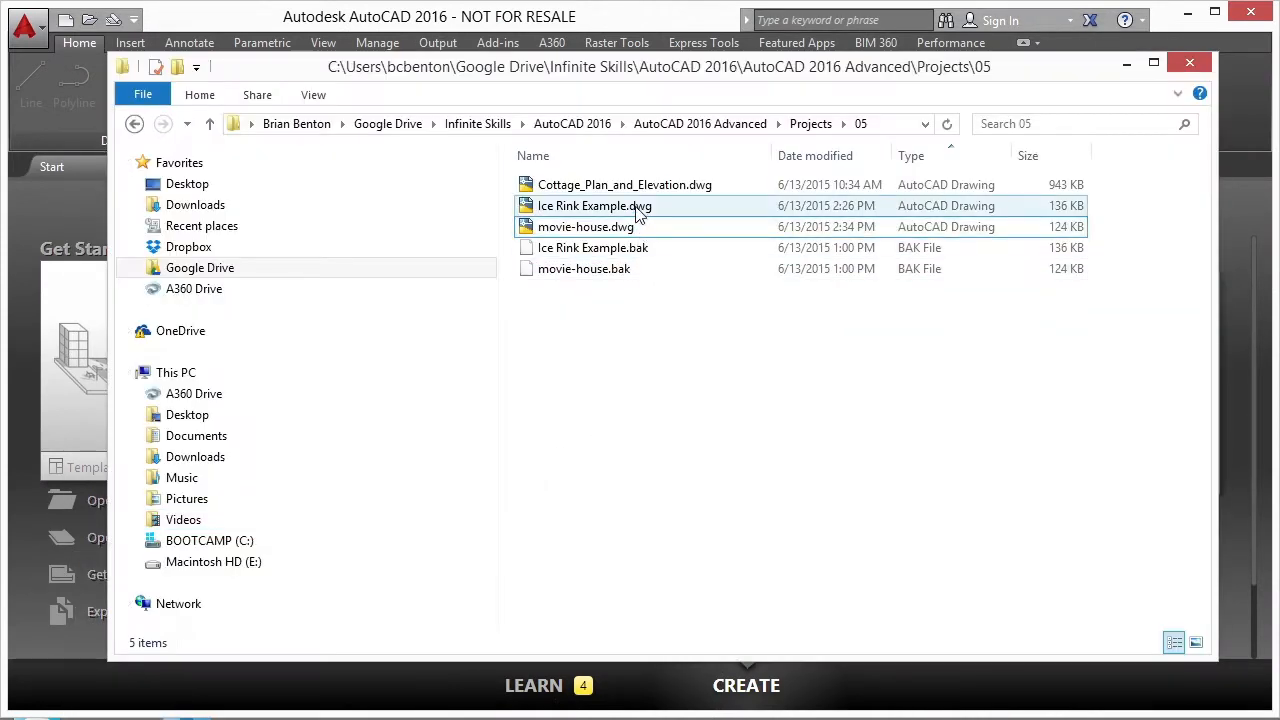
# - Open Ice Rink Example.dwg from the 05 project folder and bring the whole rink plan into view
pyautogui.click(638, 207)
pyautogui.doubleClick(637, 208)
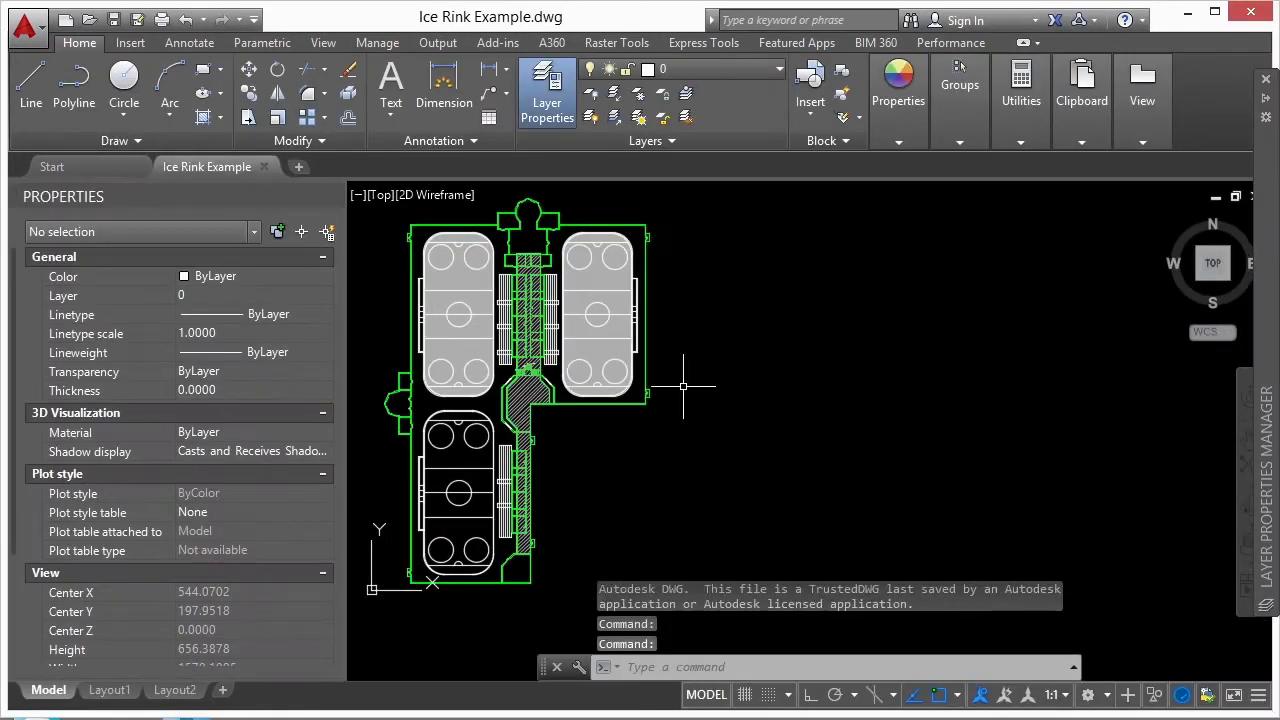
pyautogui.scroll(-1, 694, 352)
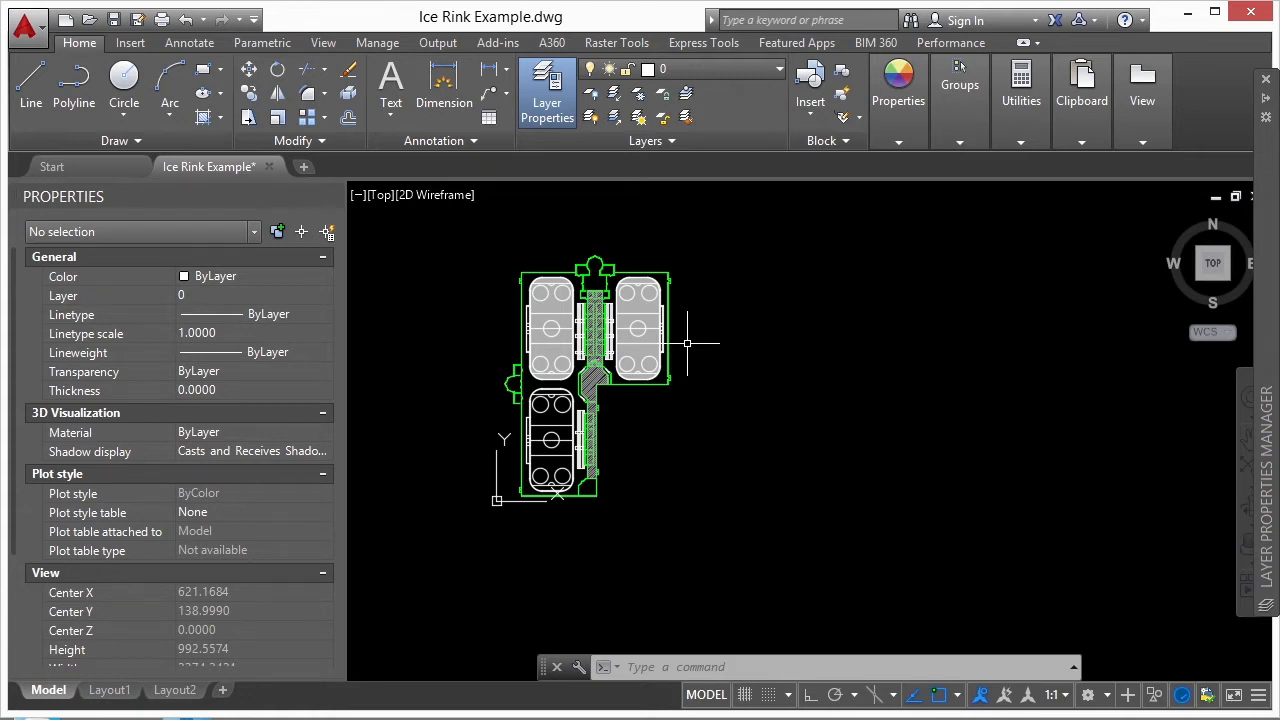
# - Examine the solid hatch filling the upper-right ice rink and its properties, and clear the selection
pyautogui.scroll(8, 620, 280)
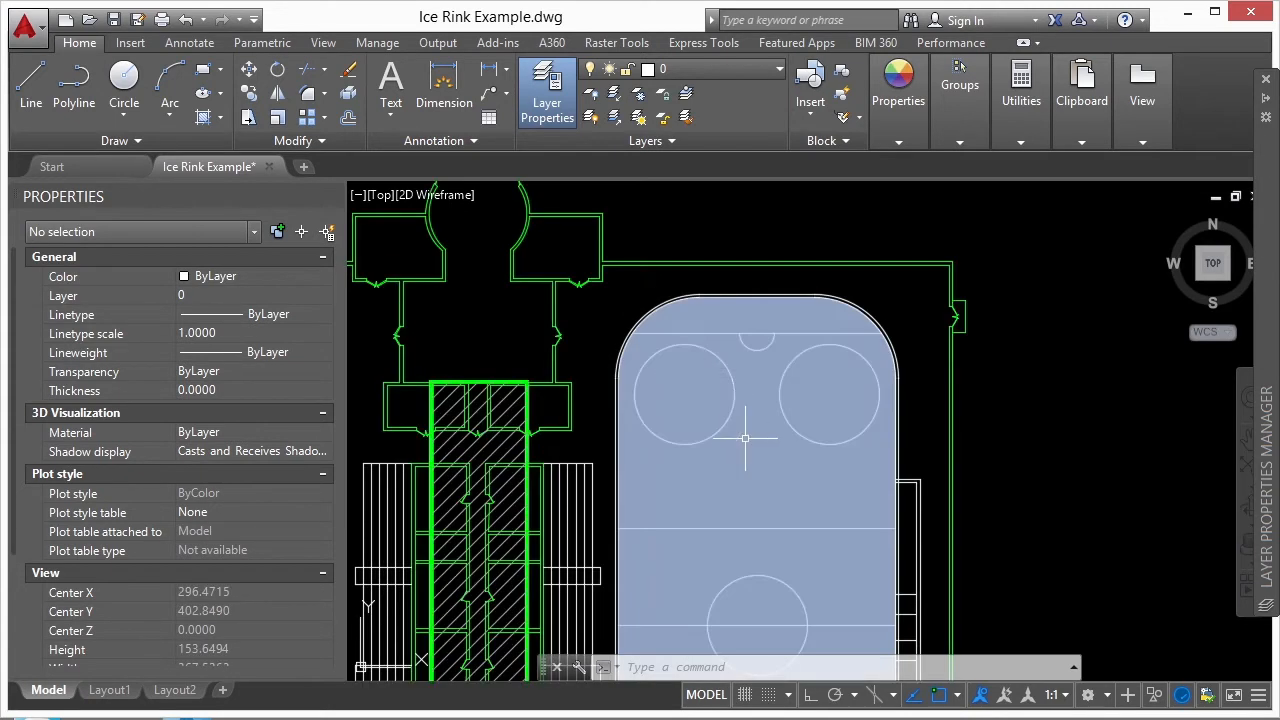
pyautogui.click(745, 438)
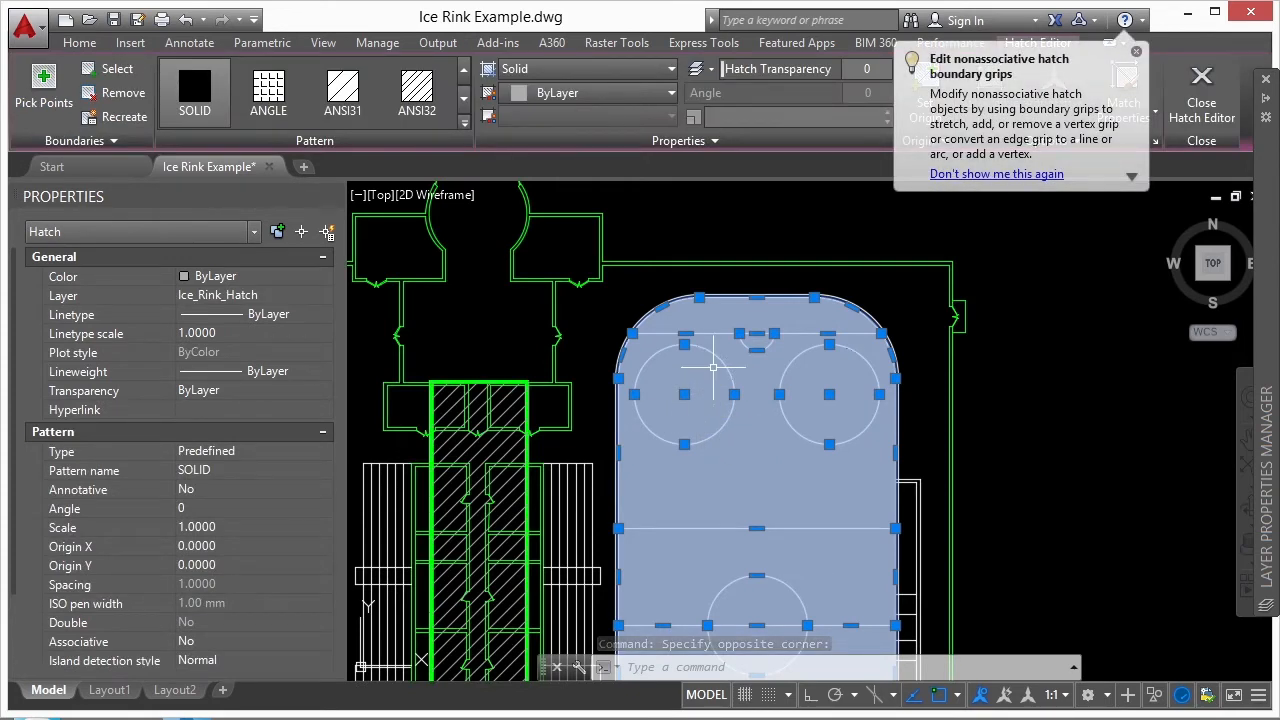
pyautogui.scroll(4, 800, 340)
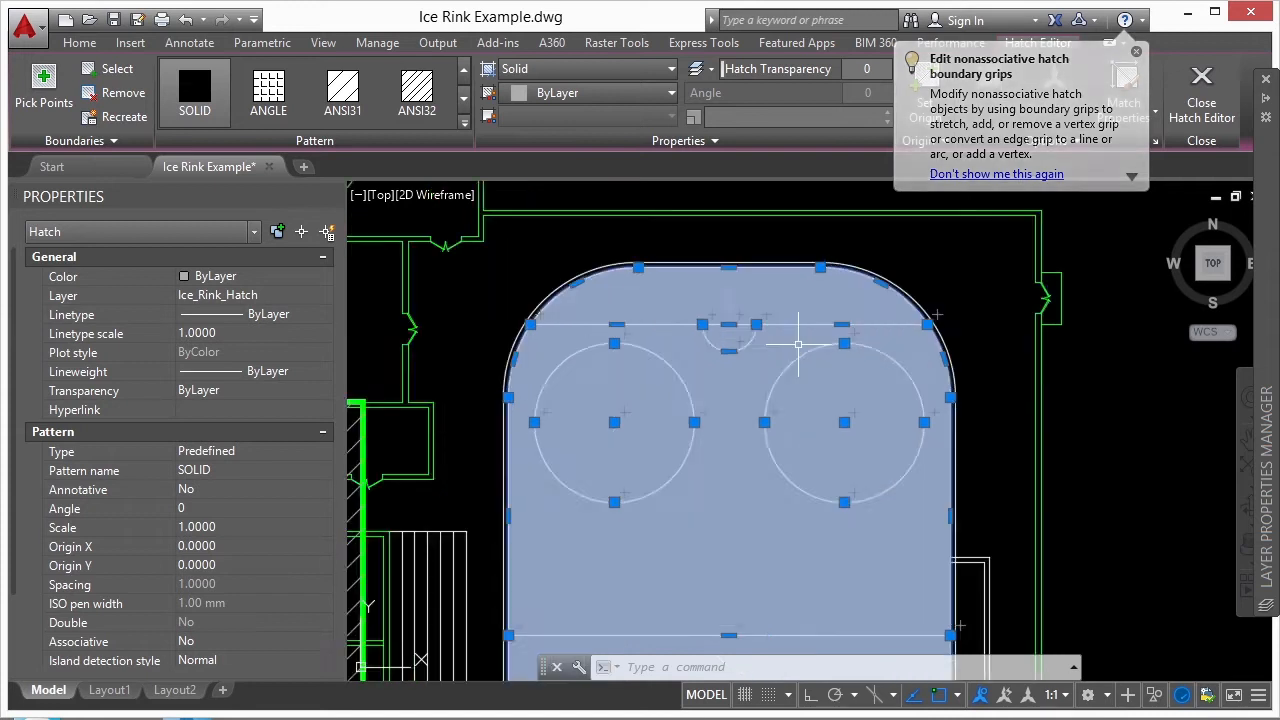
pyautogui.scroll(-4, 650, 367)
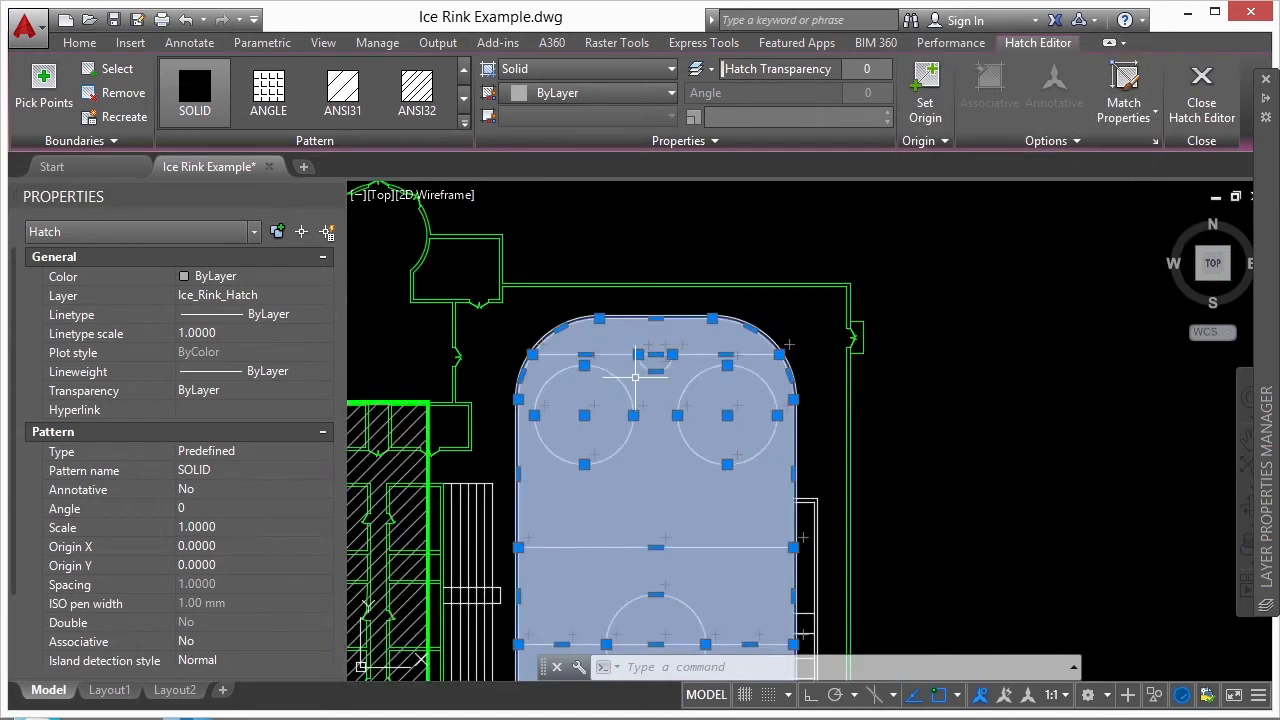
pyautogui.press('Escape')
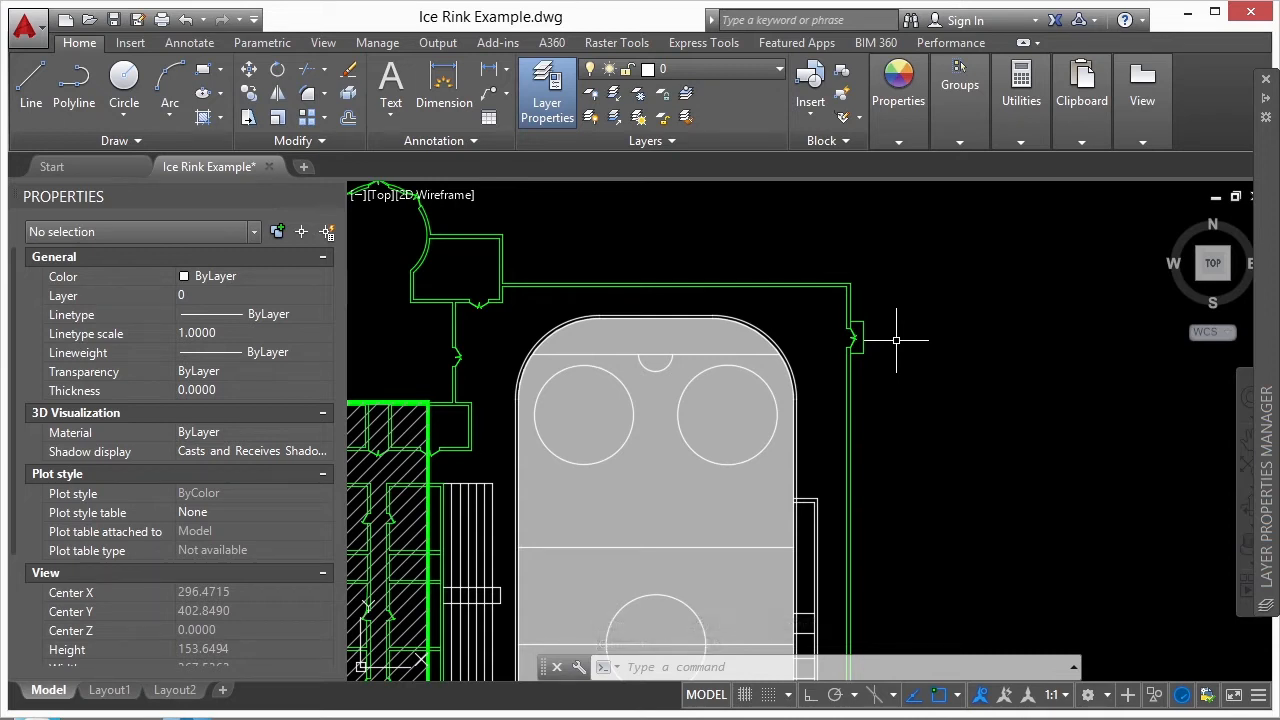
# - Bring the solid hatch of the right-hand ice rink to the front of the draw order
pyautogui.scroll(-2, 894, 332)
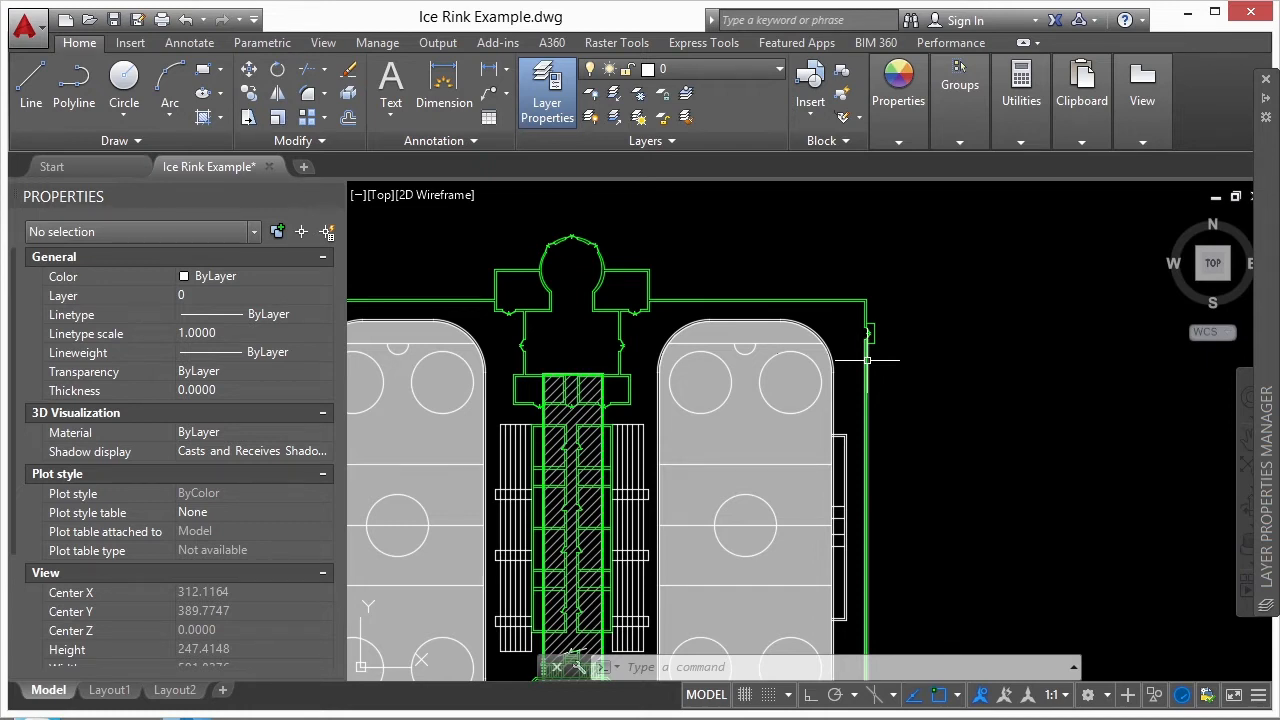
pyautogui.click(761, 420)
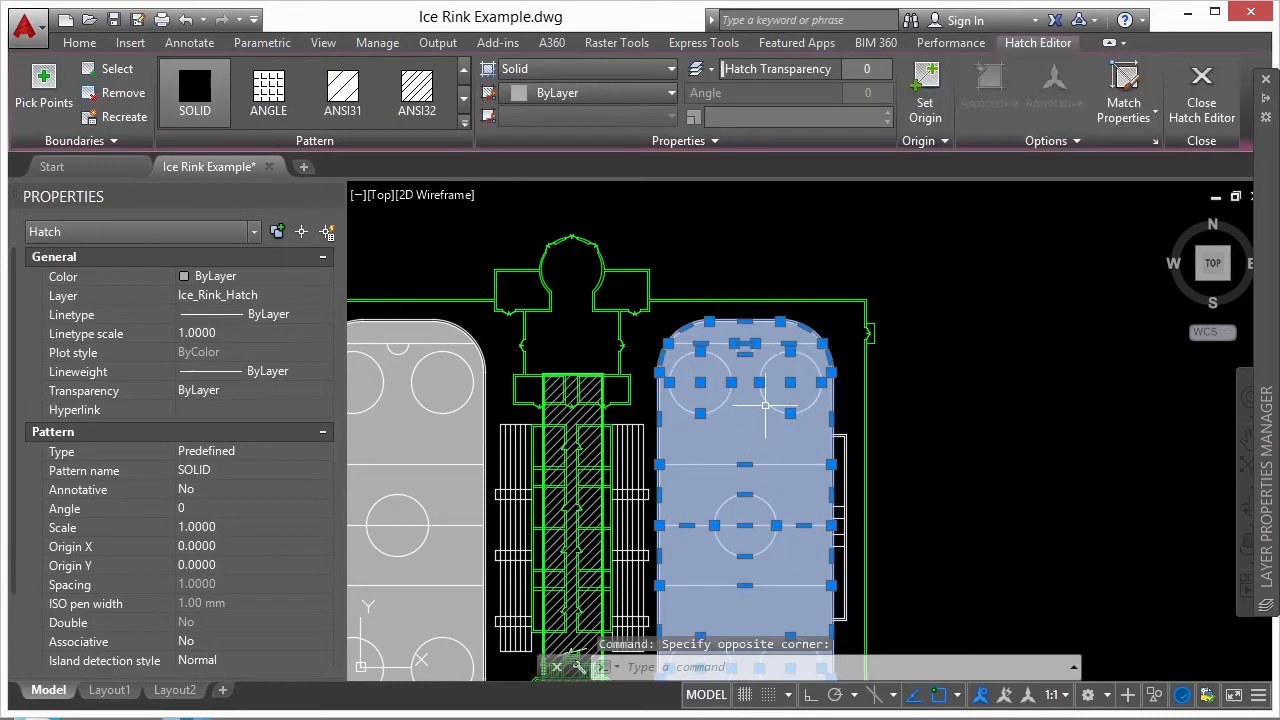
pyautogui.rightClick(902, 393)
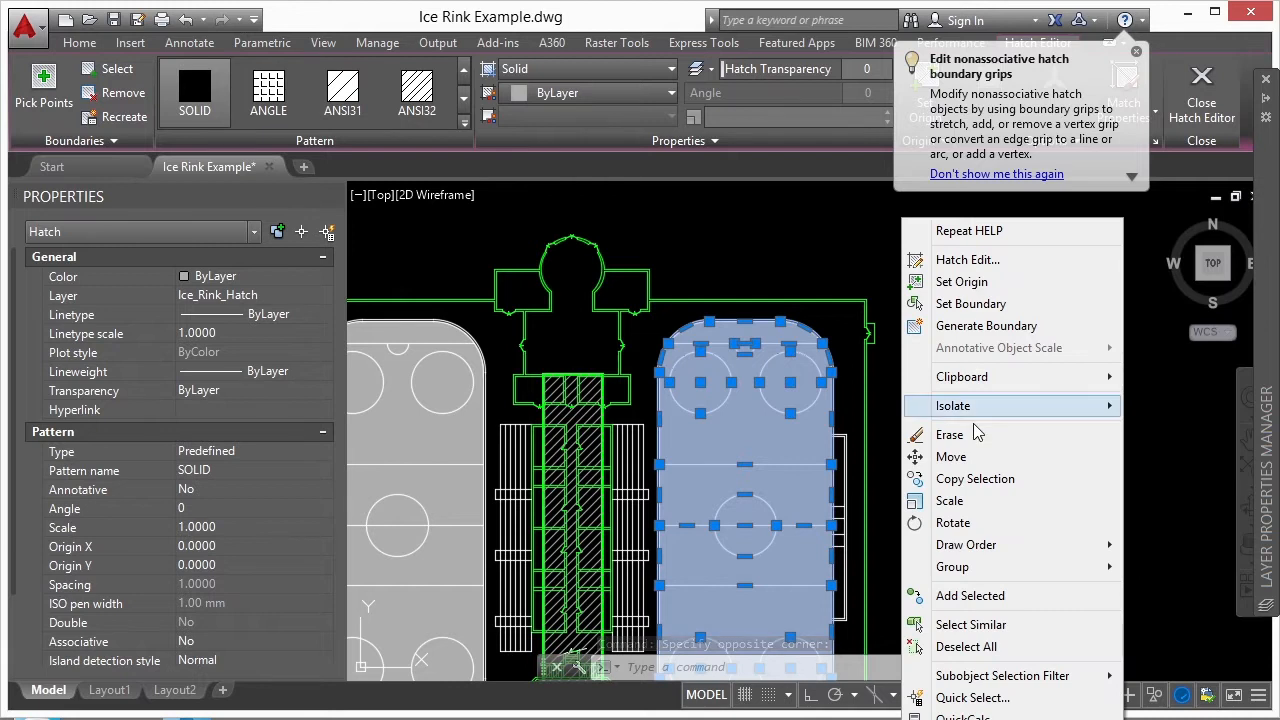
pyautogui.moveTo(985, 553)
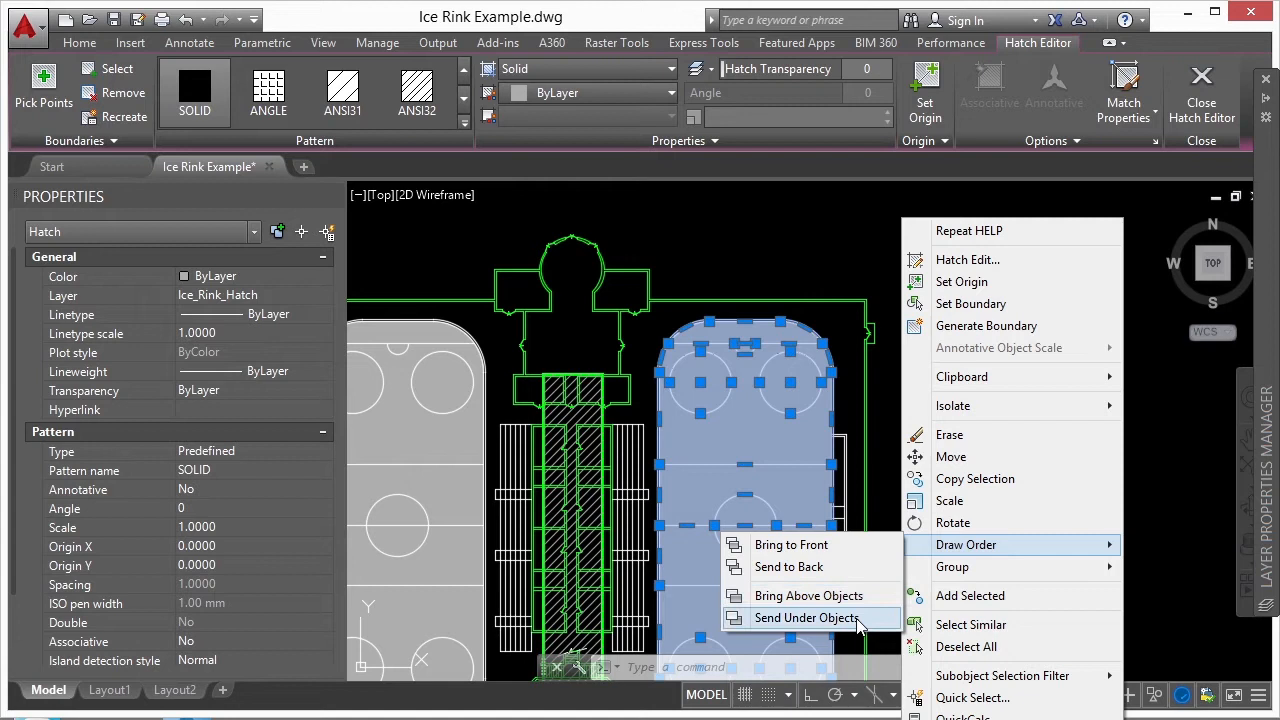
pyautogui.click(838, 548)
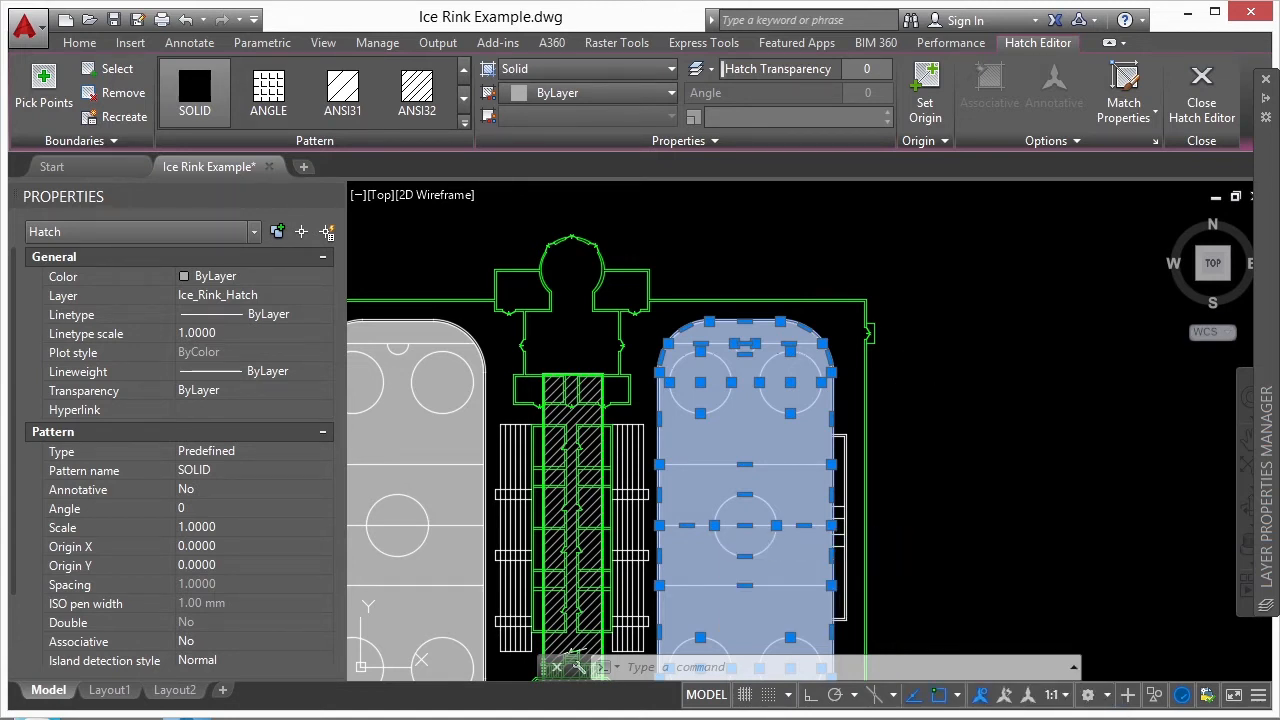
pyautogui.press('Return')
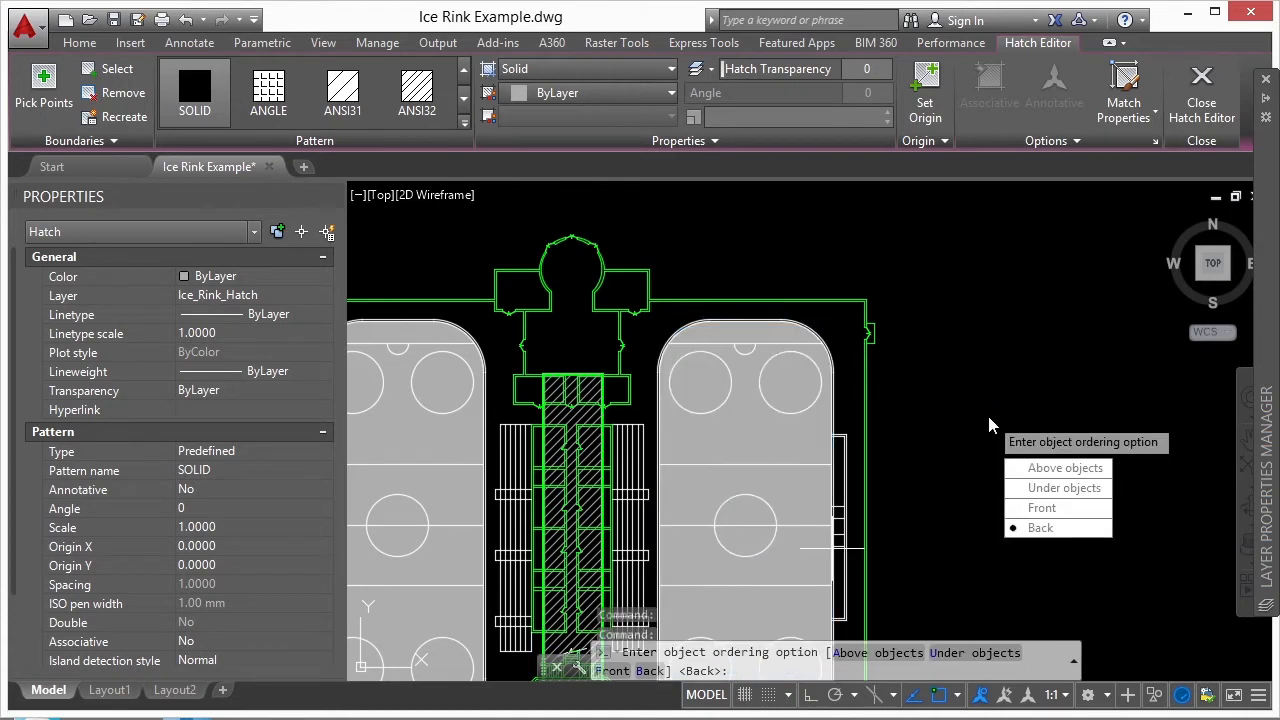
pyautogui.click(1030, 509)
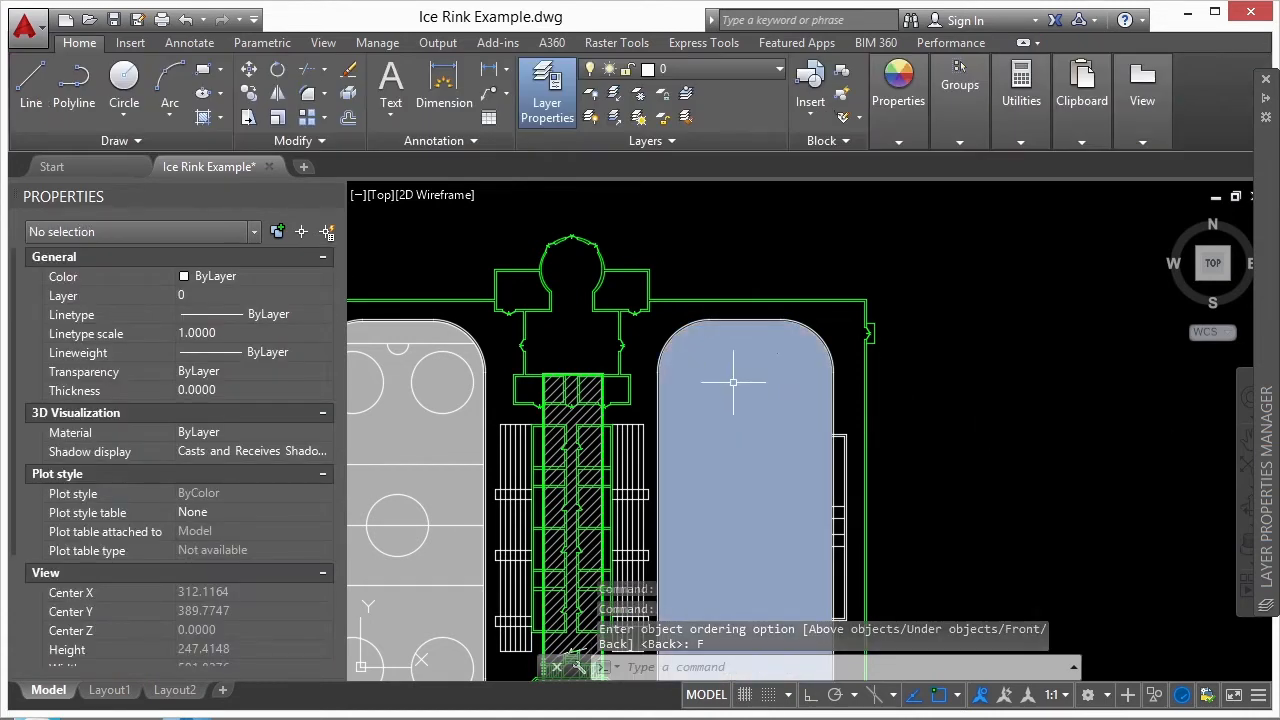
# - Regenerate the whole drawing with REGENALL and check for linework hidden beneath the right rink's hatch, leaving nothing selected
pyautogui.moveTo(751, 393); pyautogui.dragTo(808, 335, button='middle')
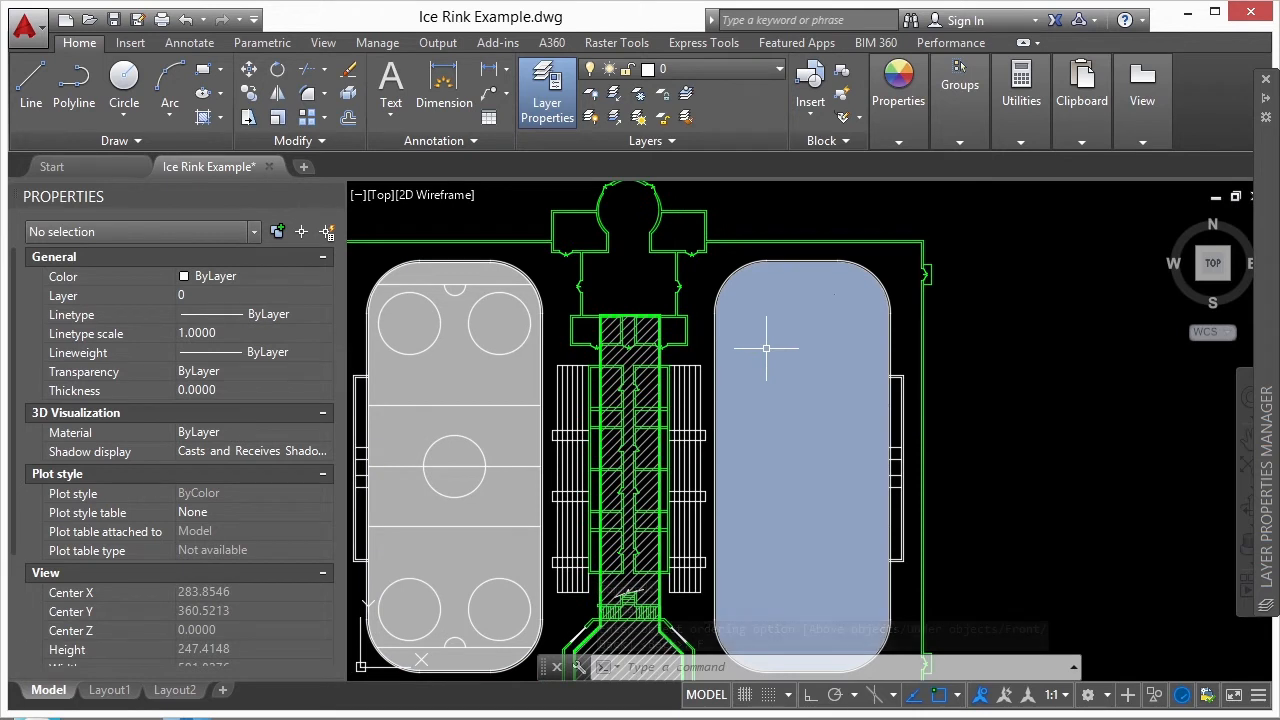
pyautogui.write('REA')
pyautogui.press('Return')
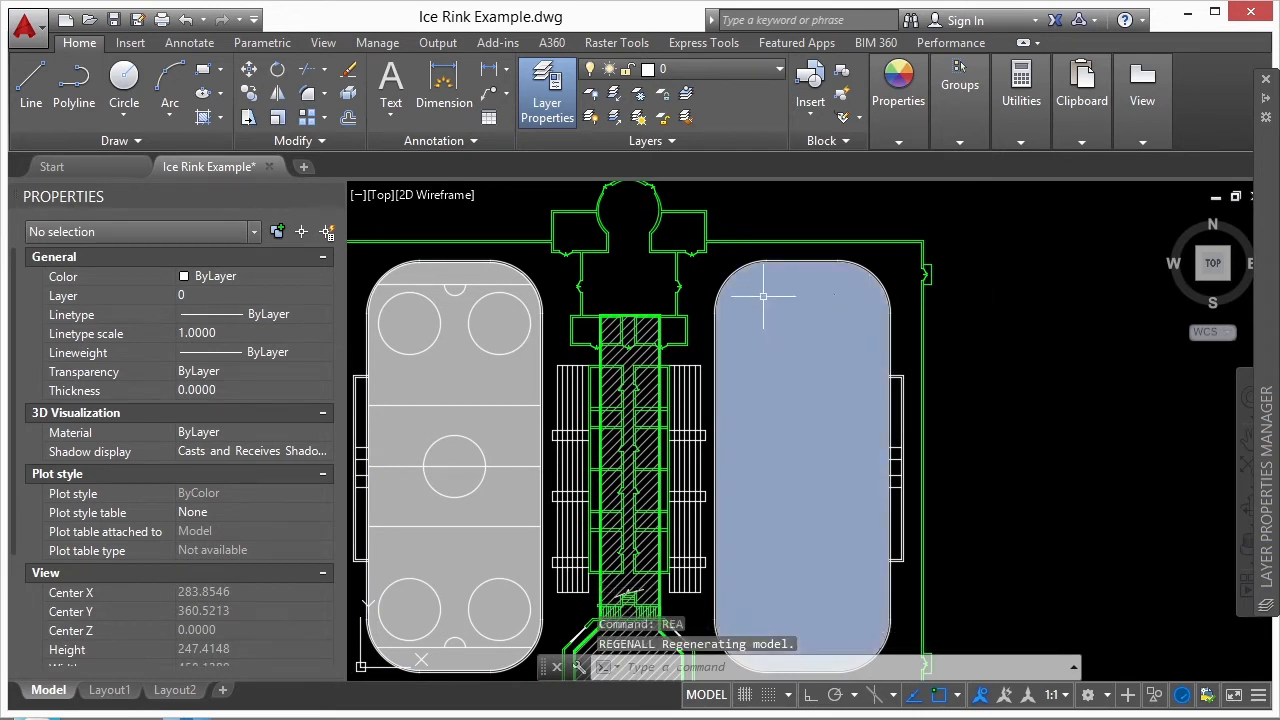
pyautogui.click(691, 195)
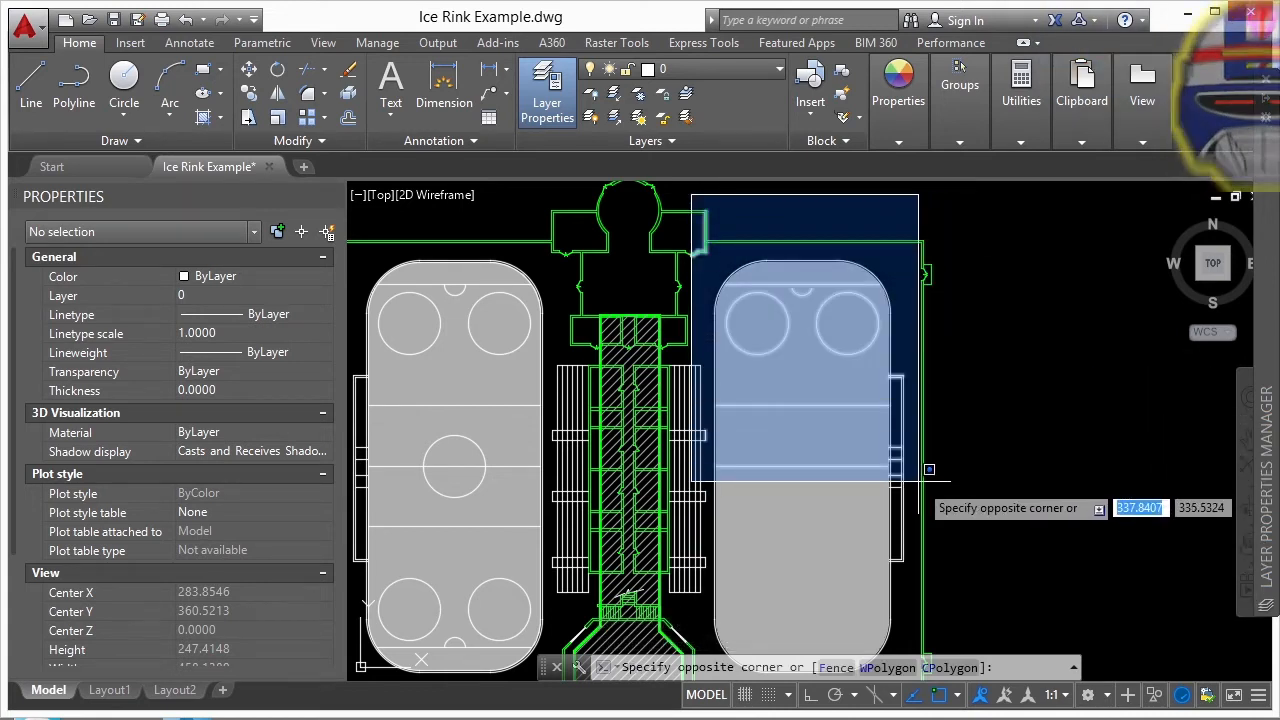
pyautogui.click(933, 385)
pyautogui.press('Escape')
pyautogui.press('Escape')
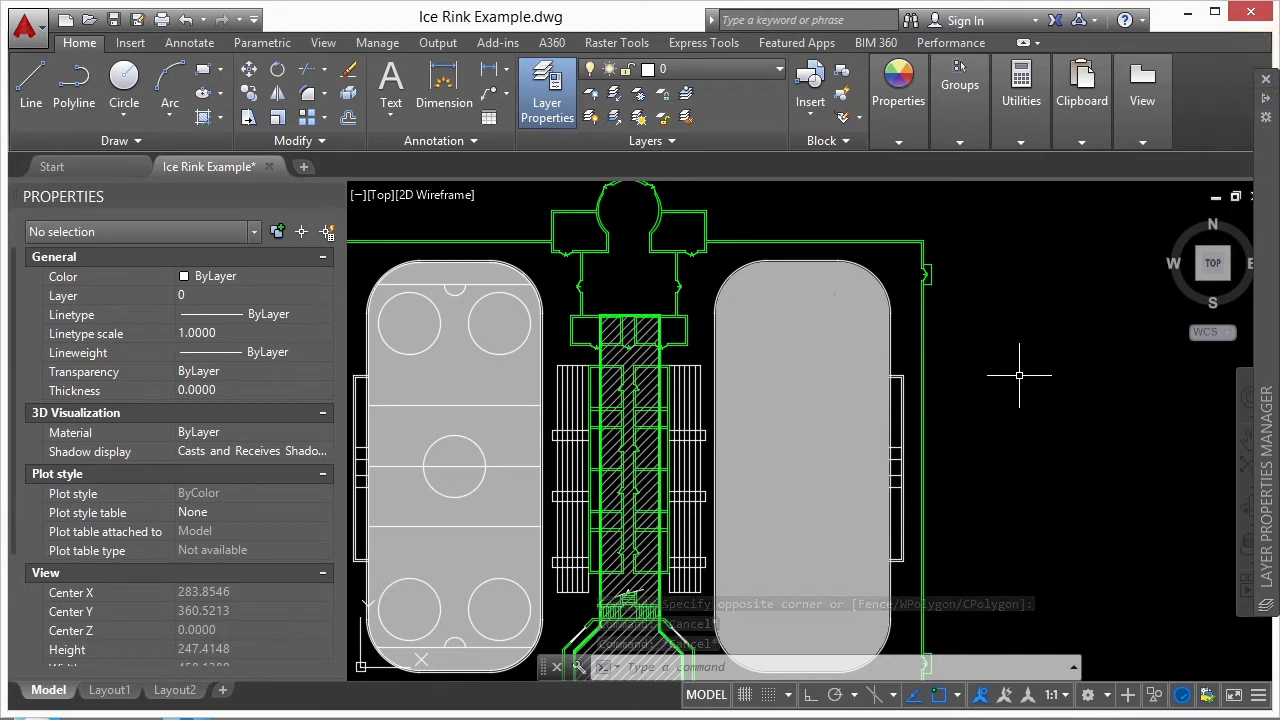
# - Send the right rink's solid hatch to the back of the draw order
pyautogui.click(832, 347)
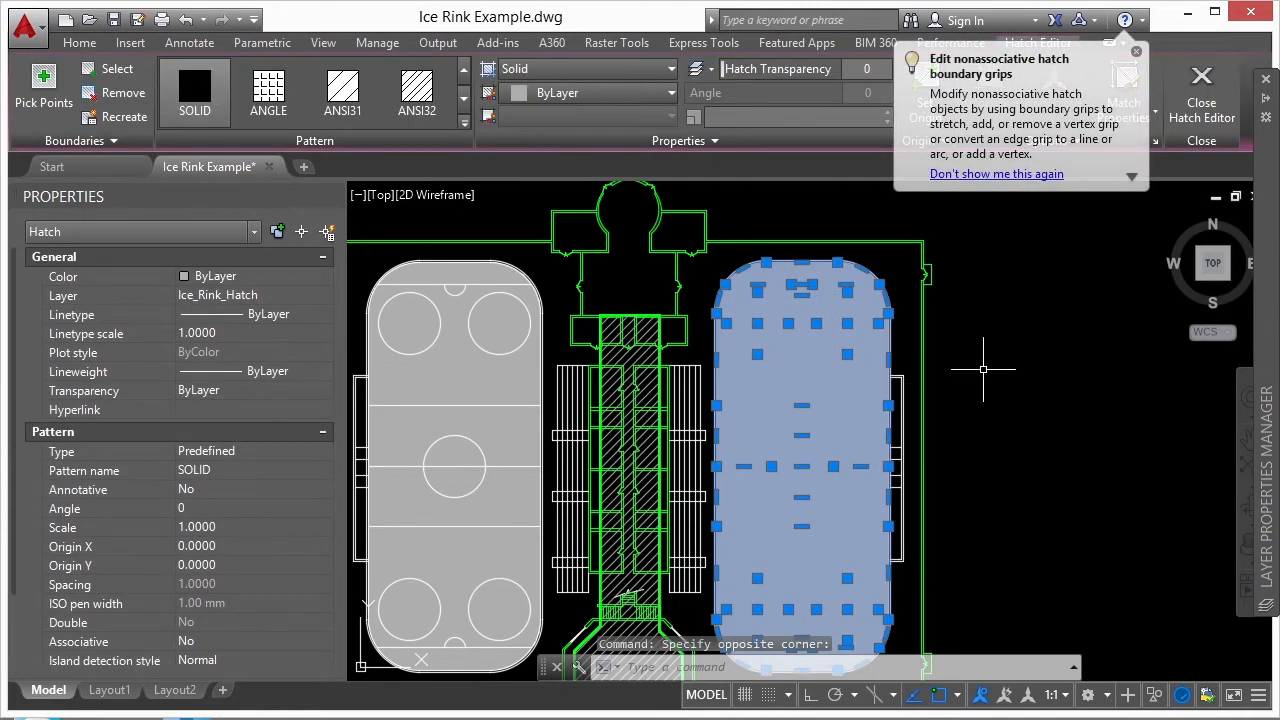
pyautogui.rightClick(805, 355)
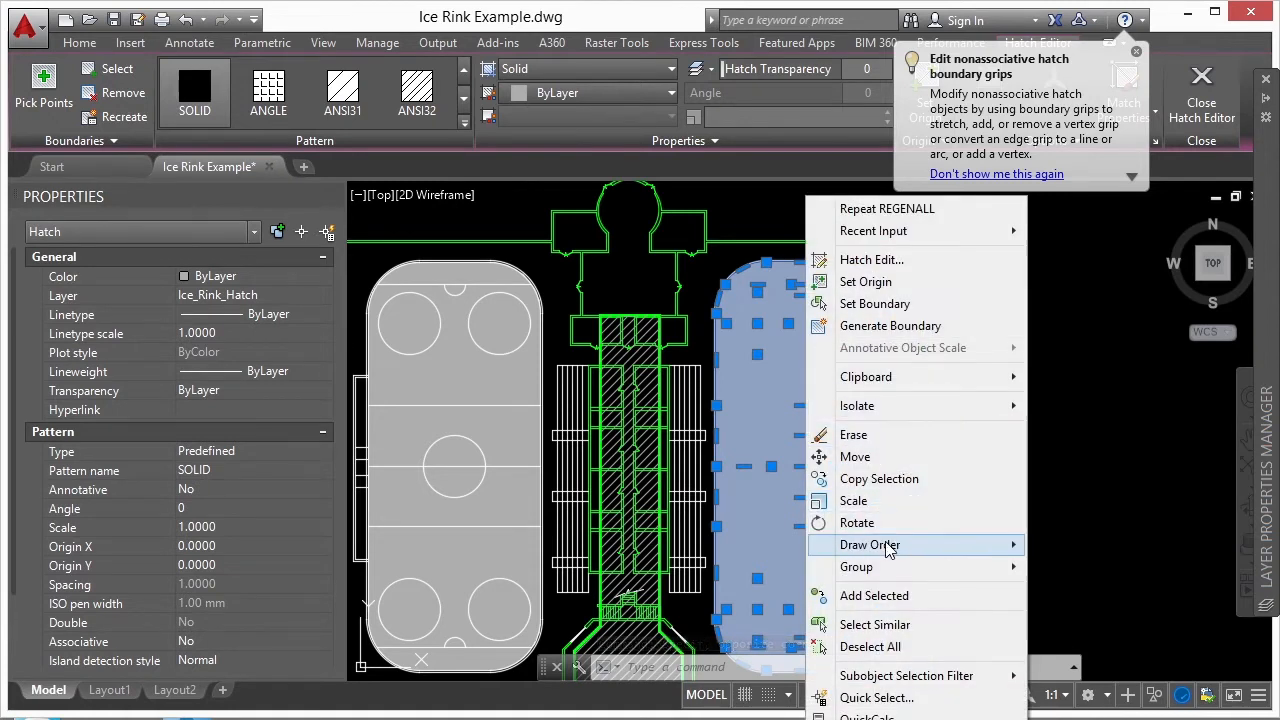
pyautogui.moveTo(950, 545)
pyautogui.click(1096, 571)
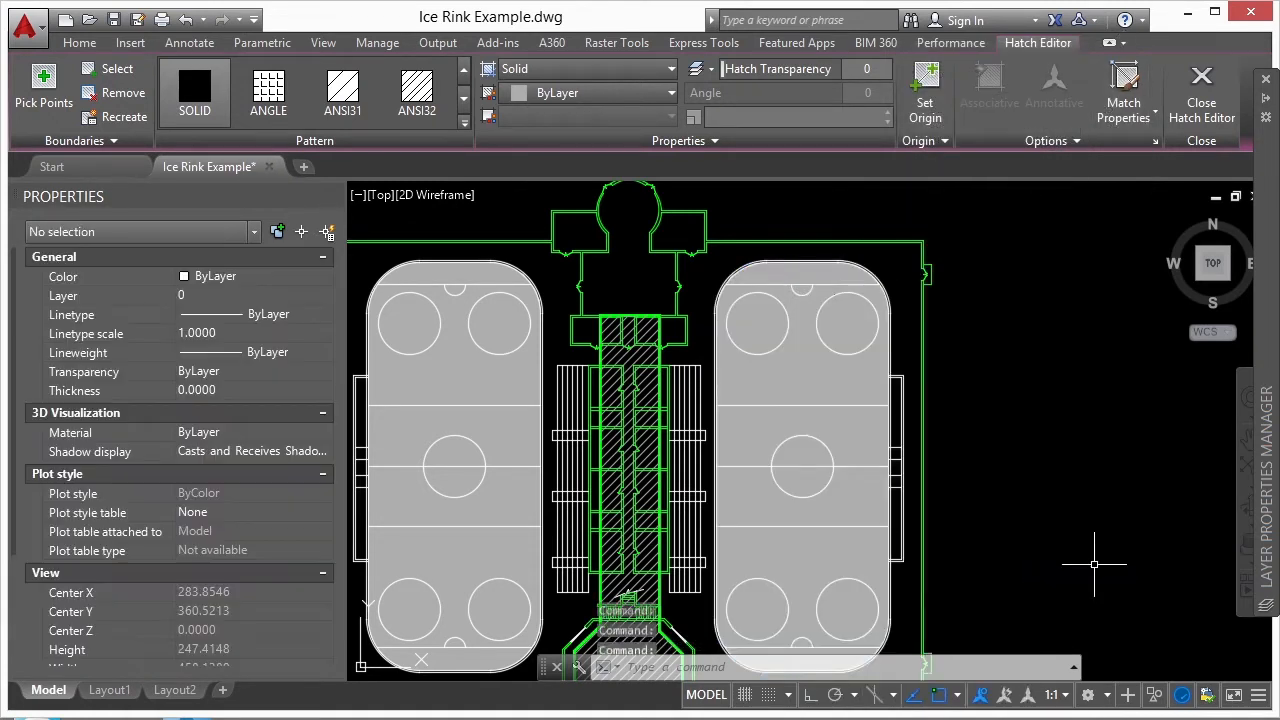
# - Bring the right rink's solid hatch to the front again, over its circles and lines
pyautogui.click(813, 381)
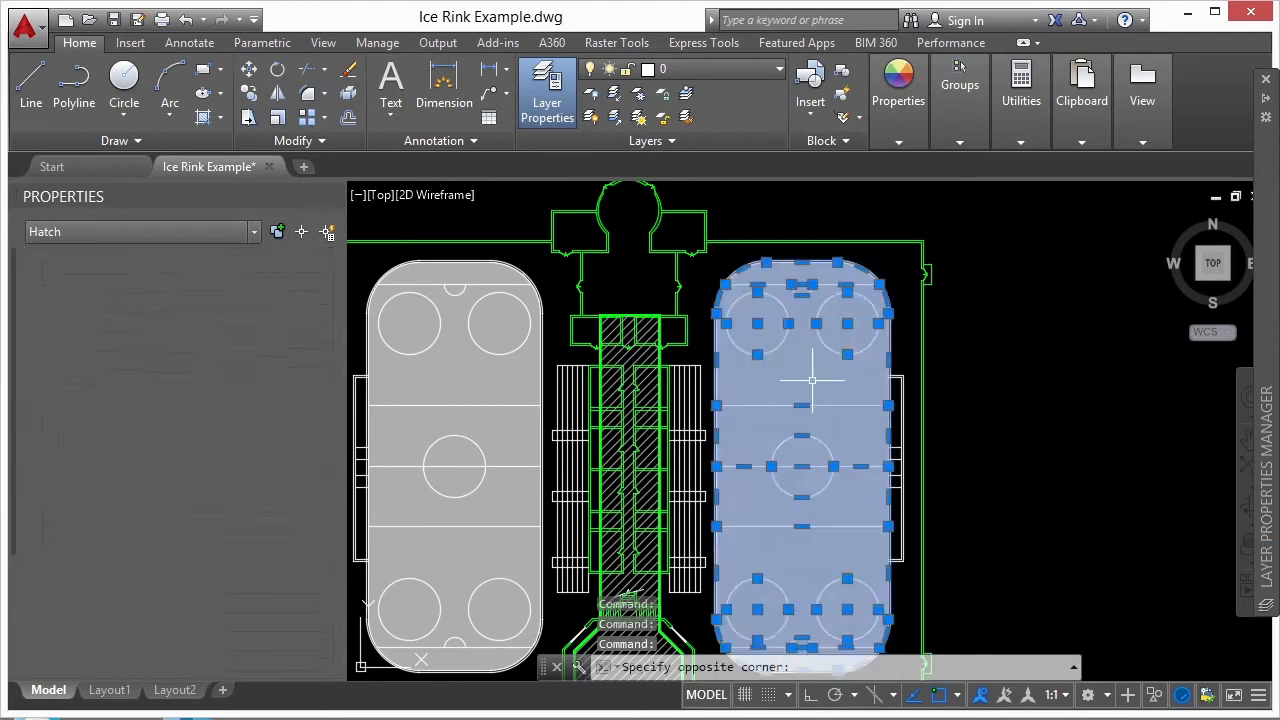
pyautogui.rightClick(810, 380)
pyautogui.moveTo(910, 543)
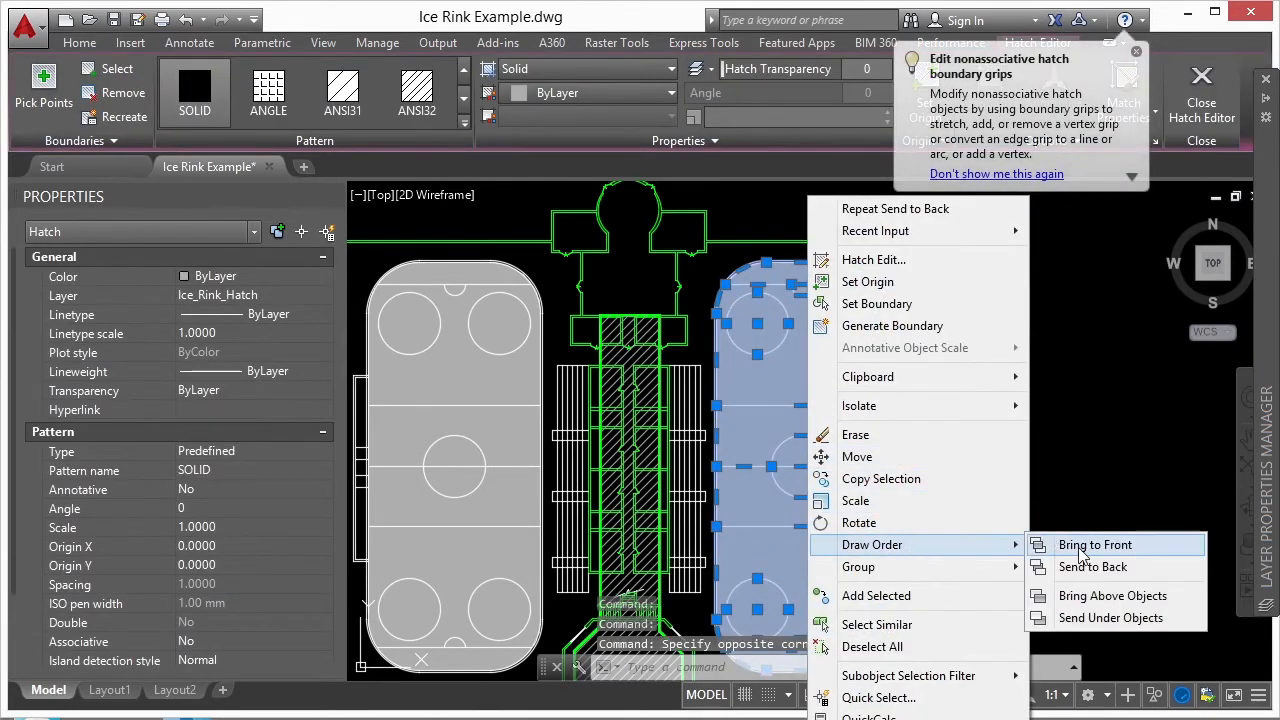
pyautogui.click(1085, 543)
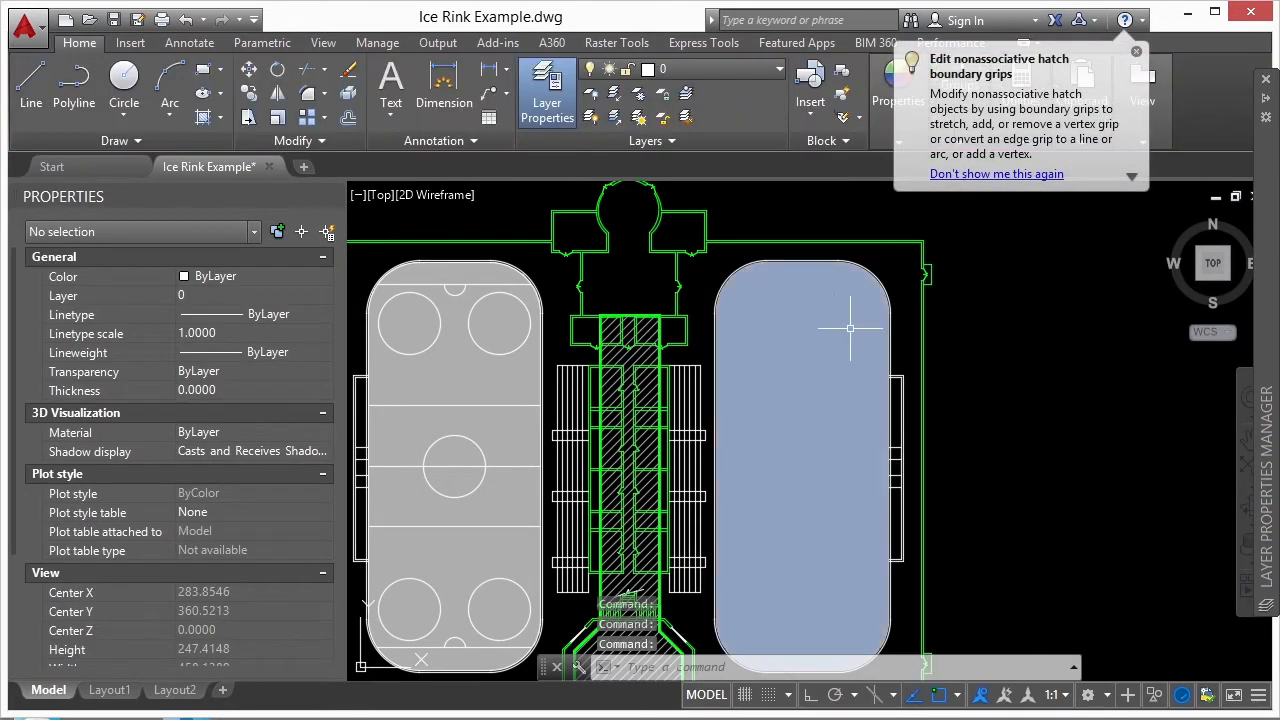
# - Bring the right rink's upper-right circle and the adjoining side lines to the front of the draw order
pyautogui.click(797, 219)
pyautogui.click(909, 381)
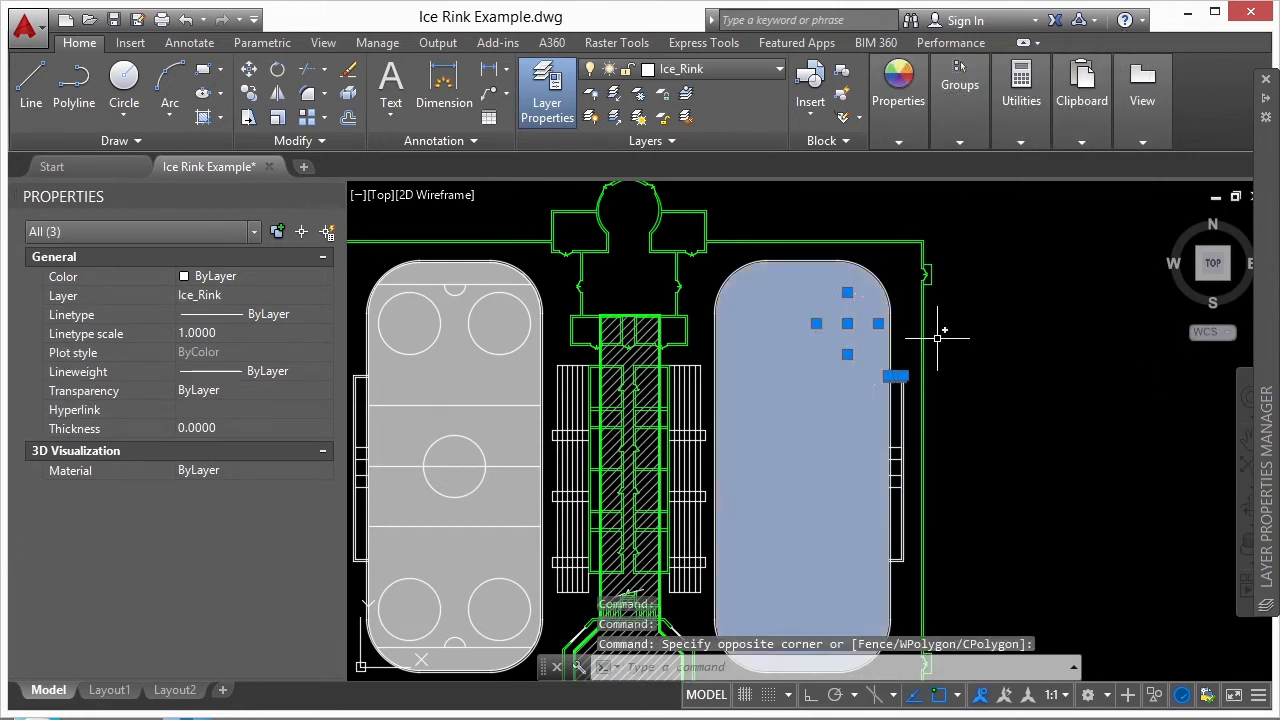
pyautogui.rightClick(963, 320)
pyautogui.moveTo(1030, 549)
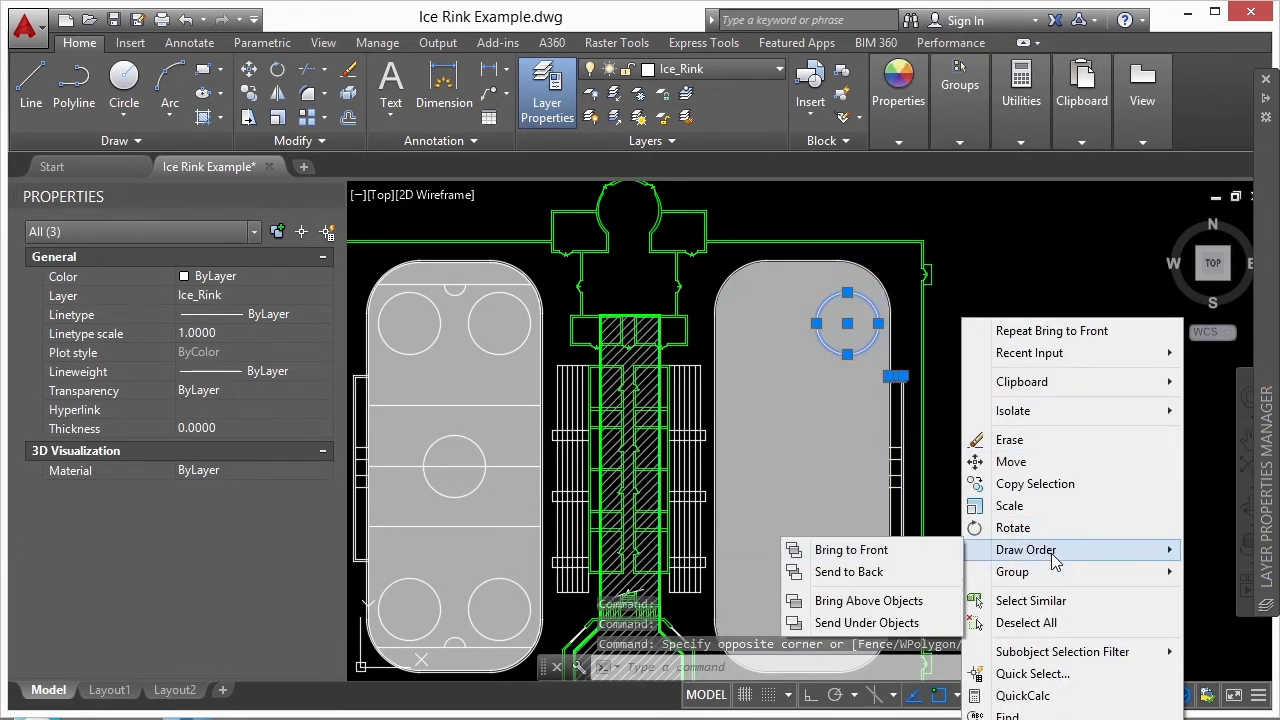
pyautogui.click(835, 544)
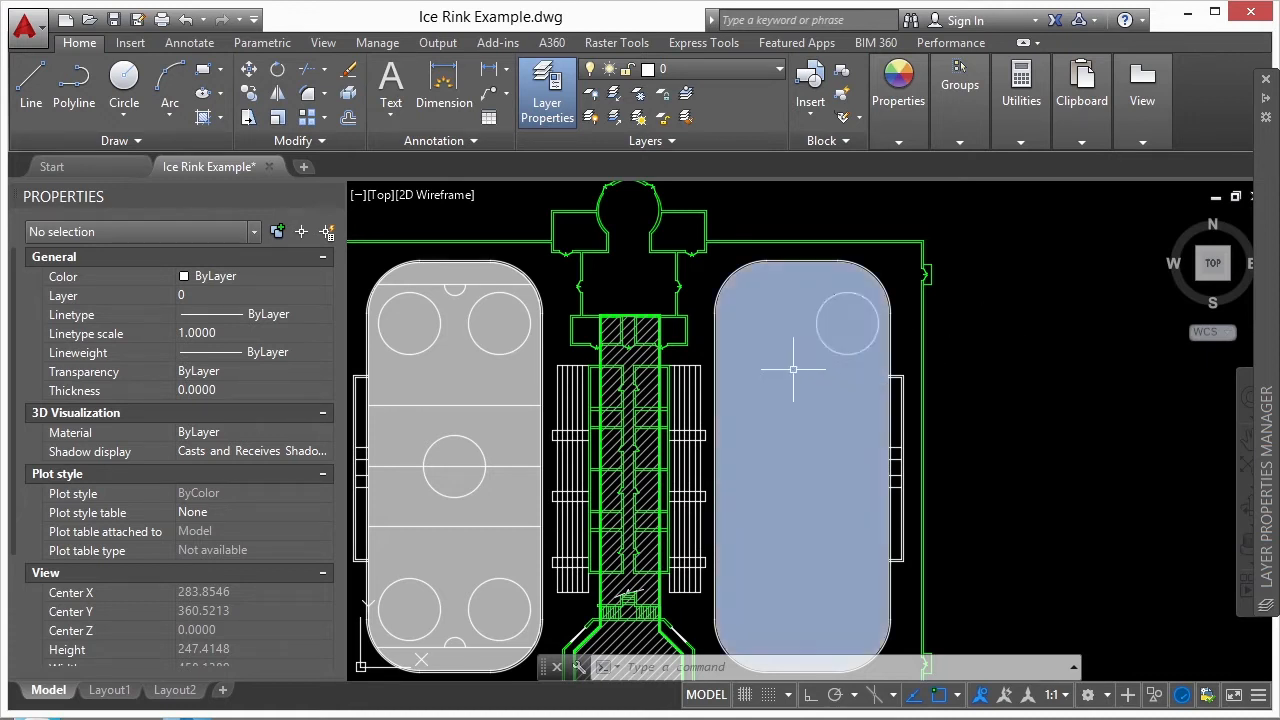
# - Select only the right rink's upper-left circle and bring it above objects, using the rink's solid hatch as the reference
pyautogui.click(684, 229)
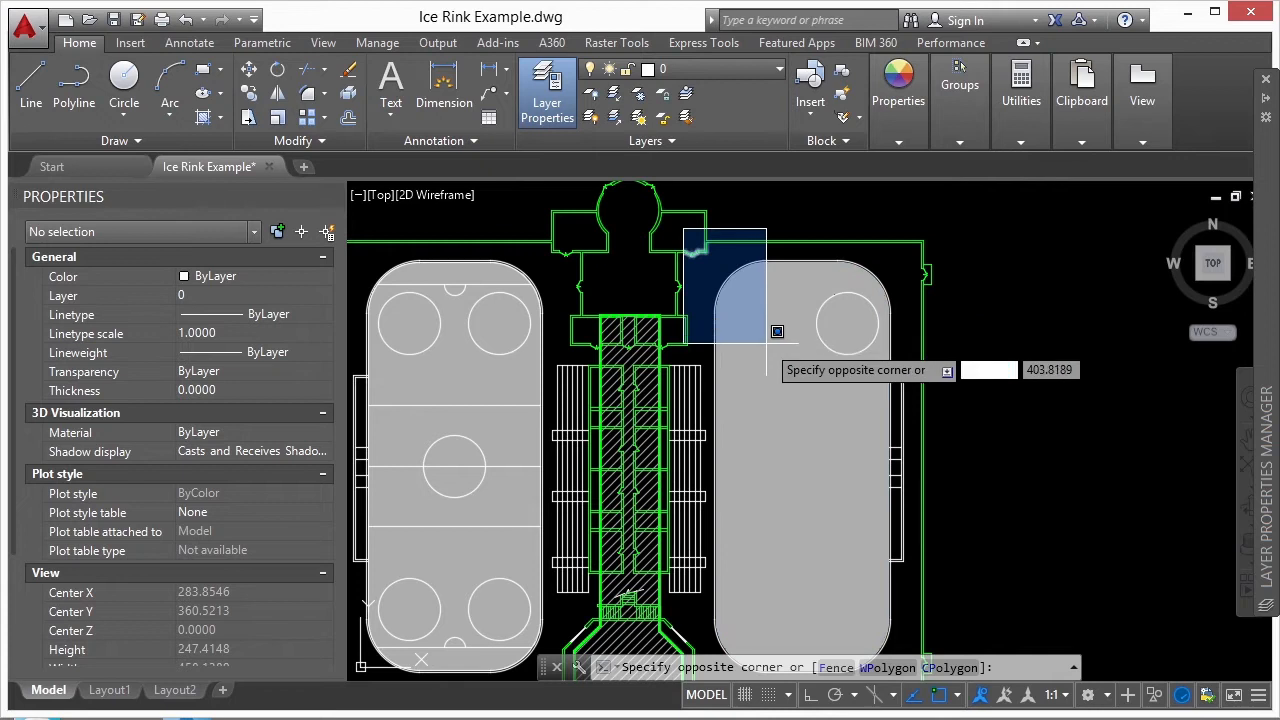
pyautogui.click(807, 358)
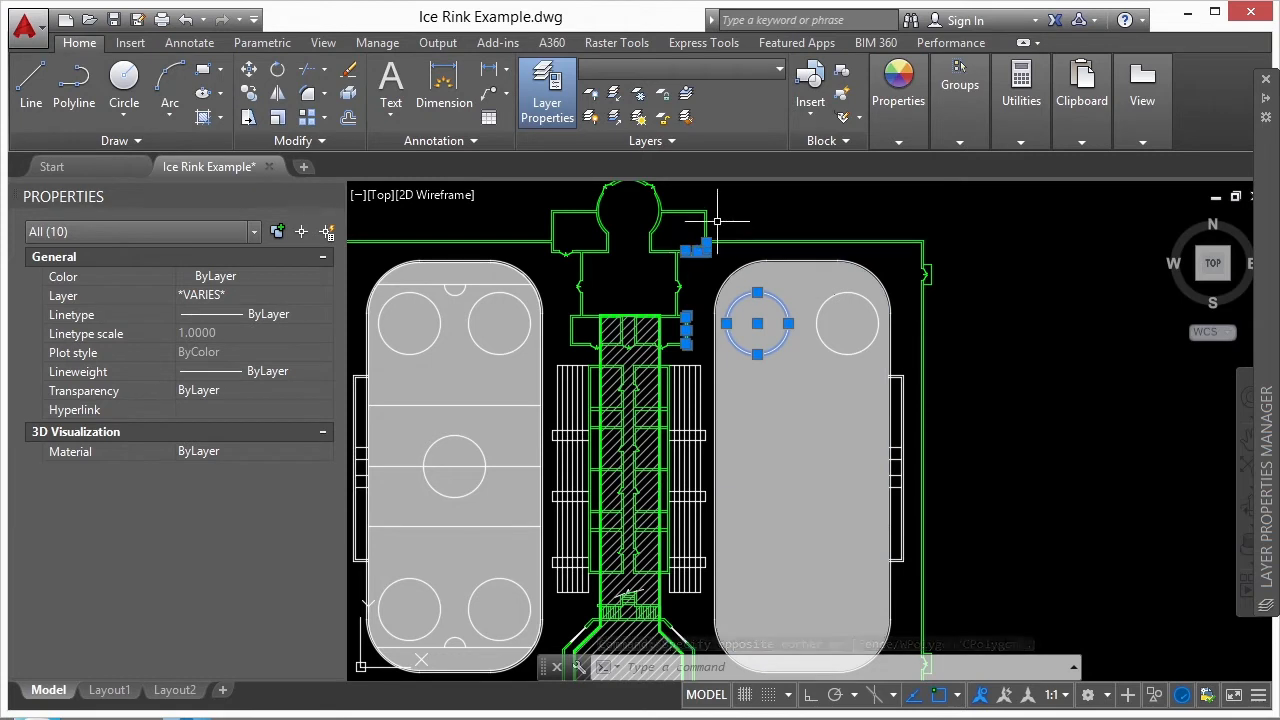
pyautogui.keyDown('shift'); pyautogui.click(658, 264); pyautogui.keyUp('shift')
pyautogui.keyDown('shift'); pyautogui.click(694, 295); pyautogui.keyUp('shift')
pyautogui.keyDown('shift'); pyautogui.click(680, 332); pyautogui.keyUp('shift')
pyautogui.rightClick(958, 335)
pyautogui.moveTo(986, 546)
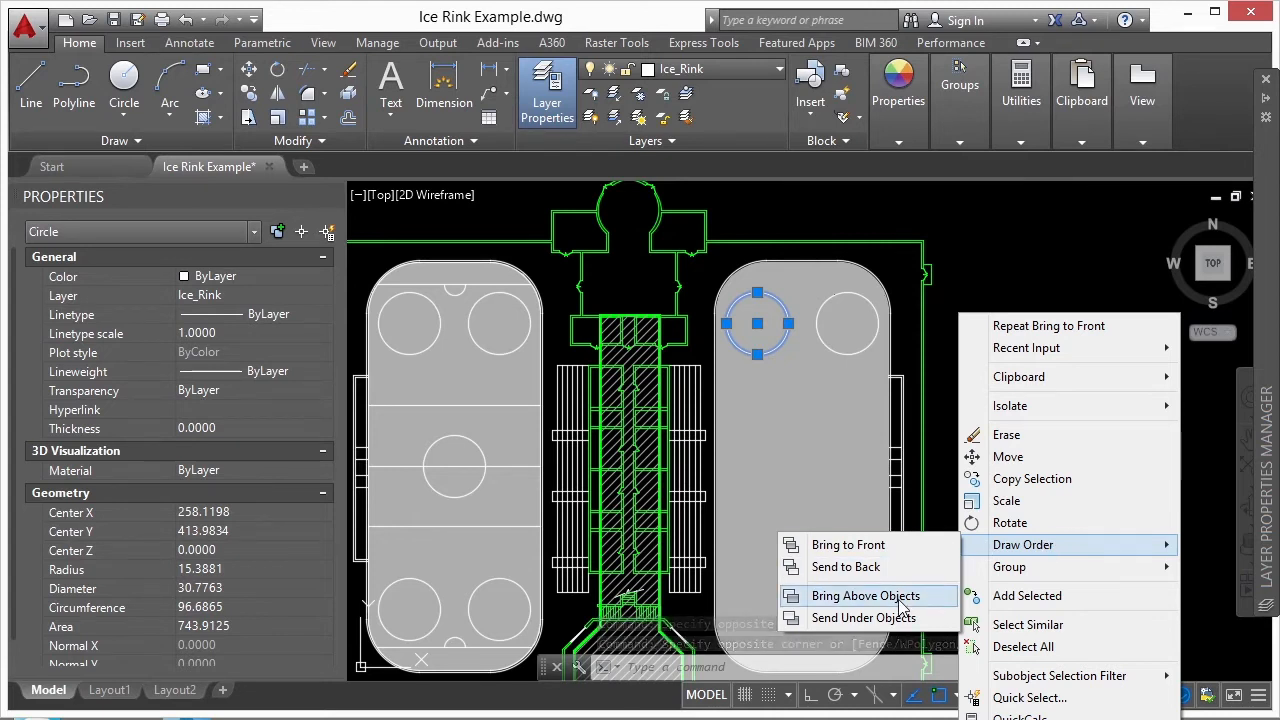
pyautogui.click(850, 596)
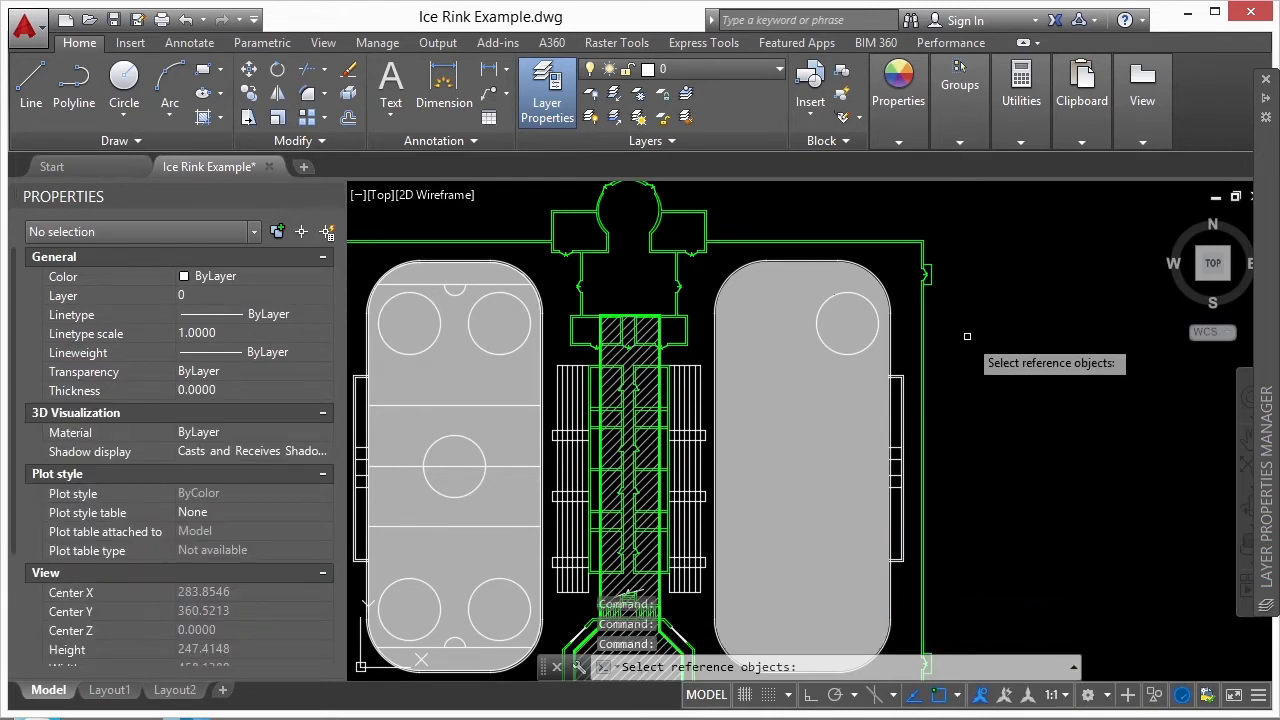
pyautogui.click(808, 278)
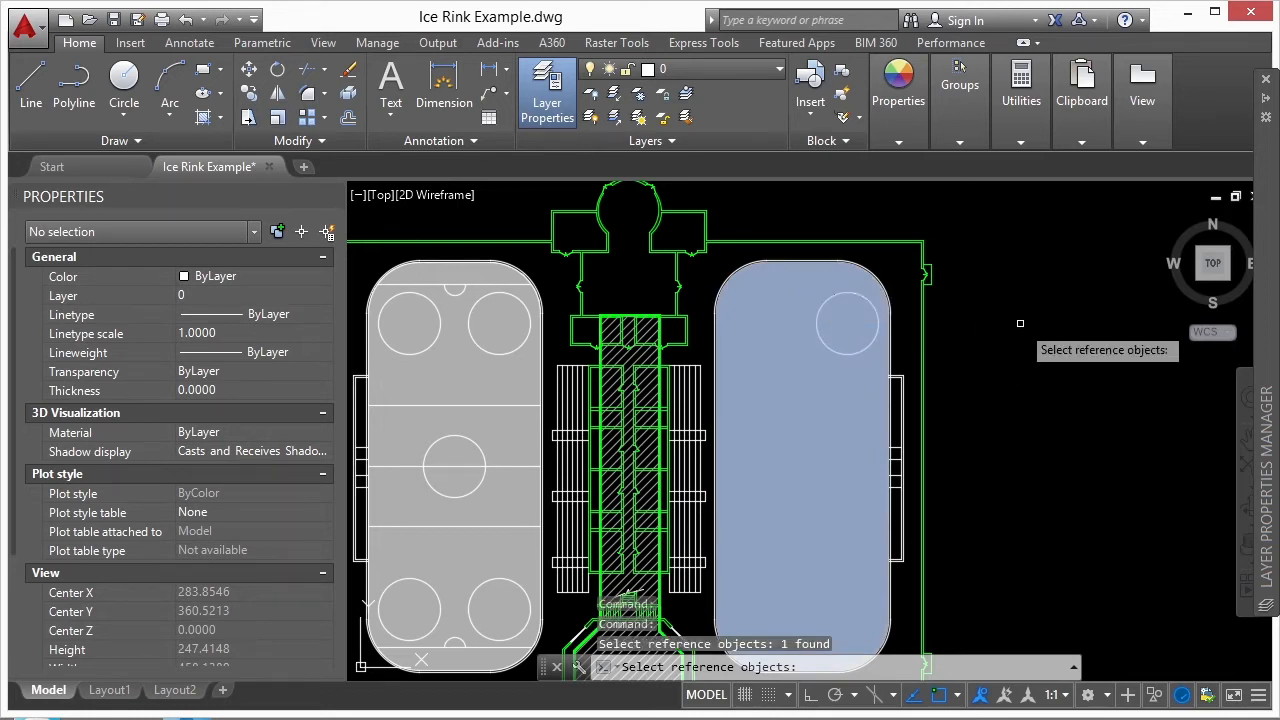
pyautogui.press('Return')
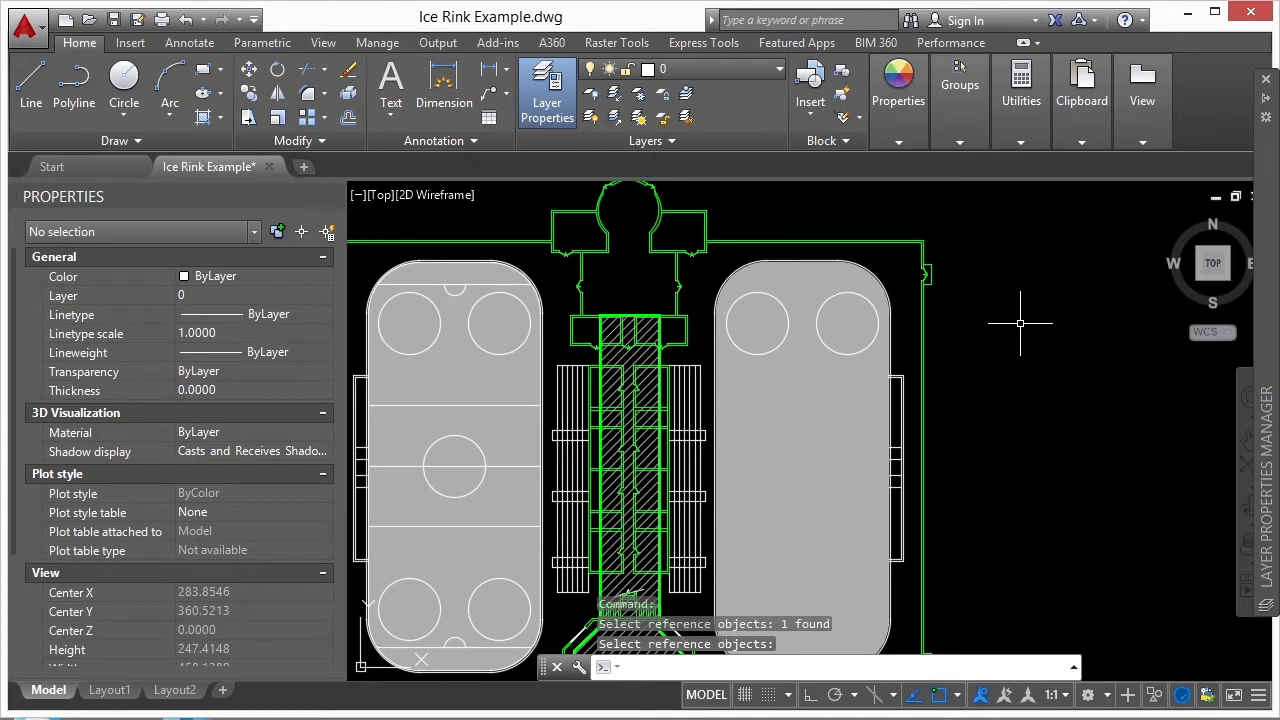
# - Bring all text, dimensions and leaders to the front with TEXTTOFRONT, using the All option
pyautogui.write('text')
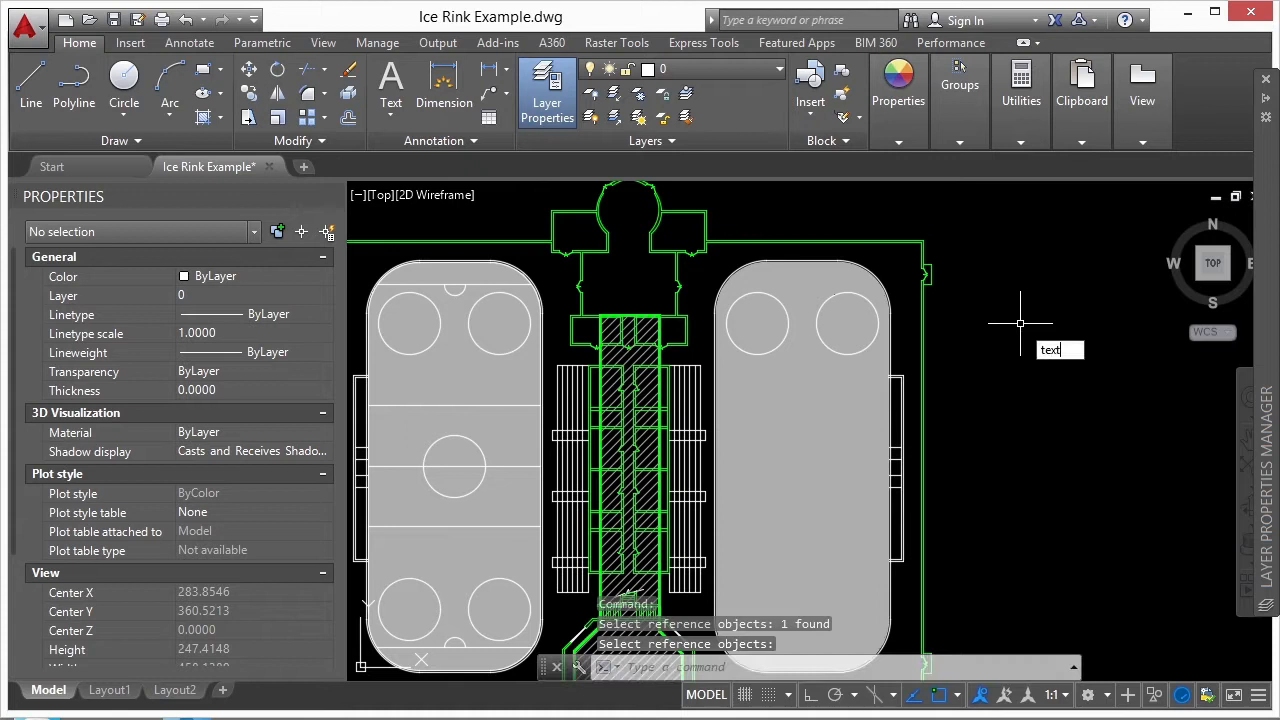
pyautogui.write('tofront')
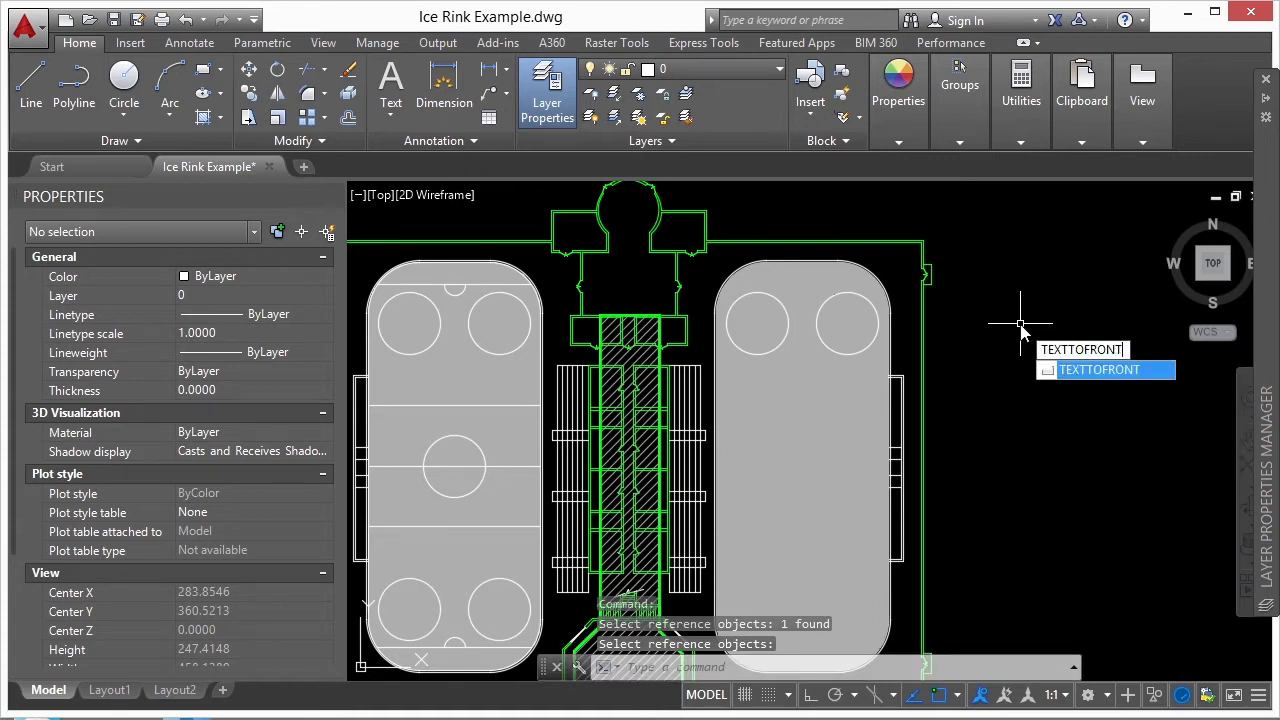
pyautogui.press('Return')
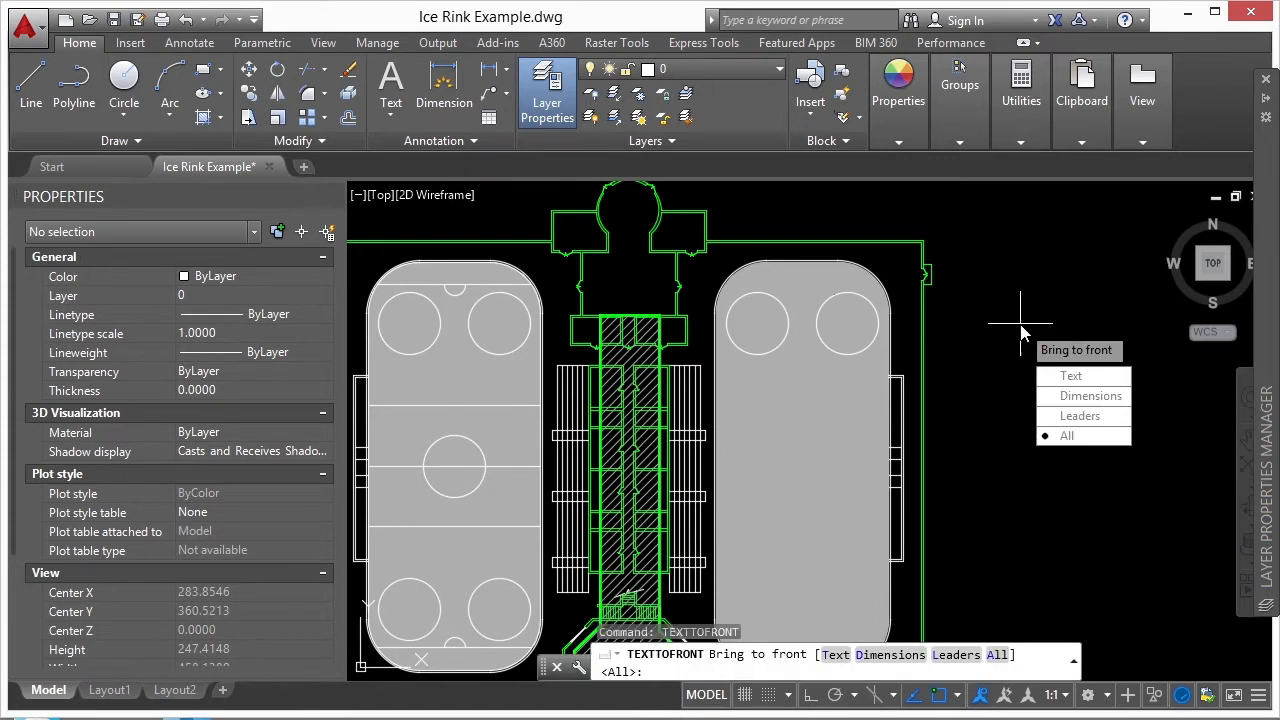
pyautogui.click(1100, 440)
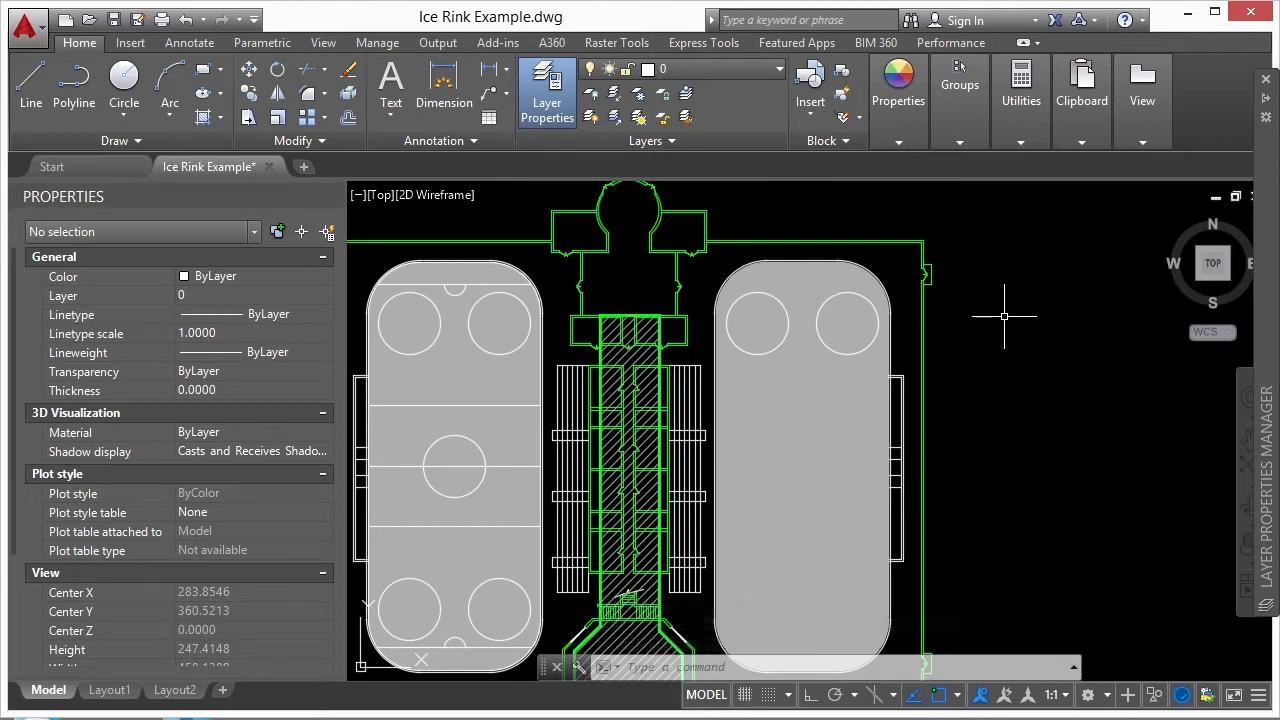
# - Send every hatch in the drawing behind the other objects with HATCHTOBACK
pyautogui.write('hatch')
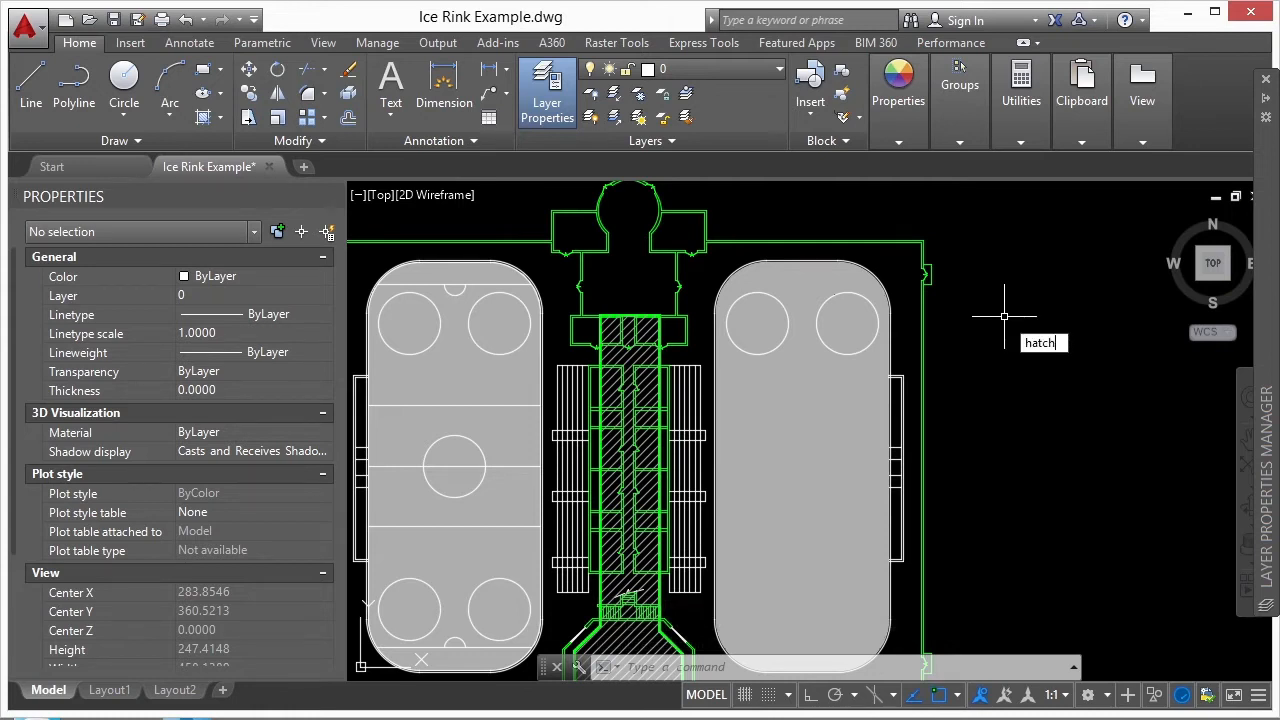
pyautogui.write('toback')
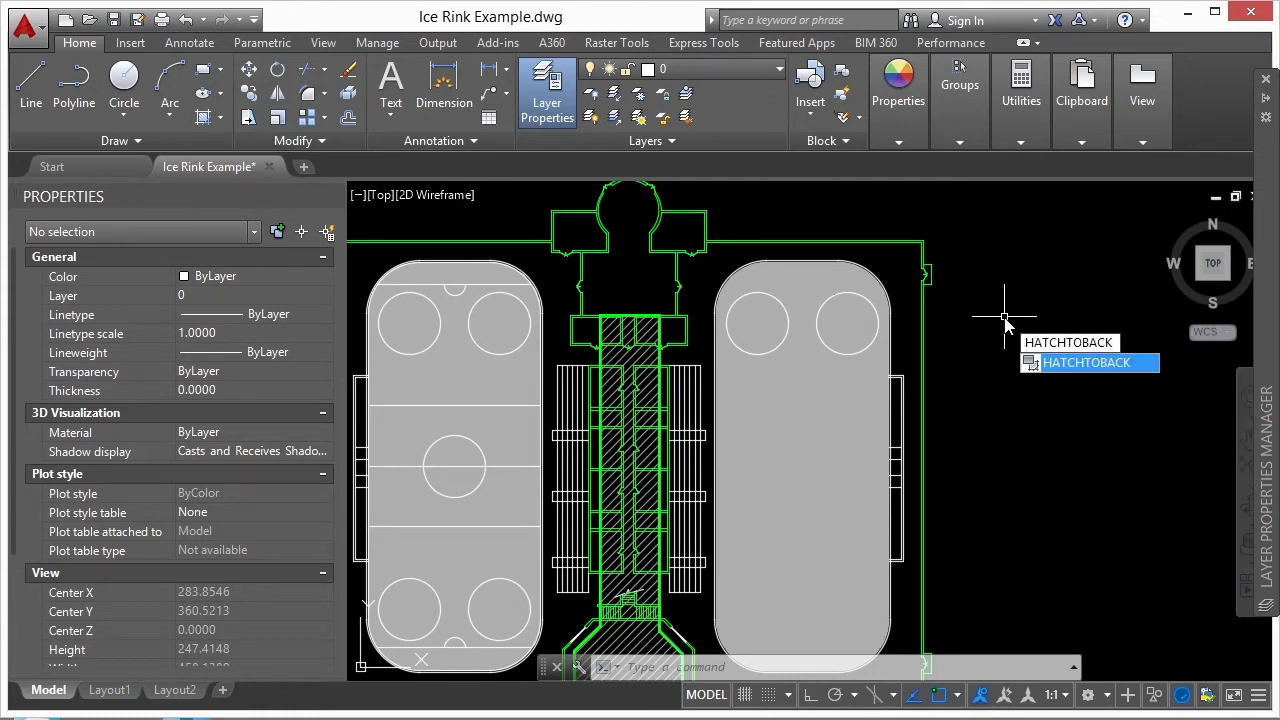
pyautogui.press('Return')
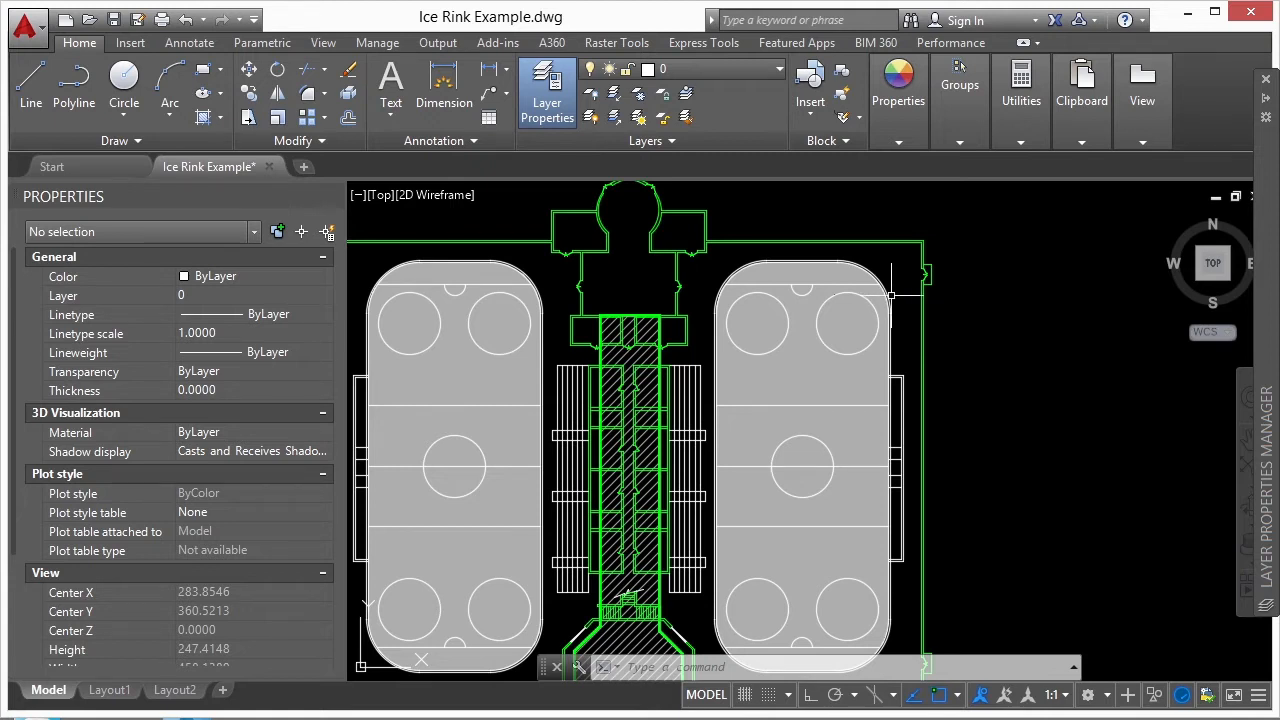
pyautogui.scroll(-4, 890, 300)
pyautogui.moveTo(961, 362); pyautogui.dragTo(937, 349, button='middle')
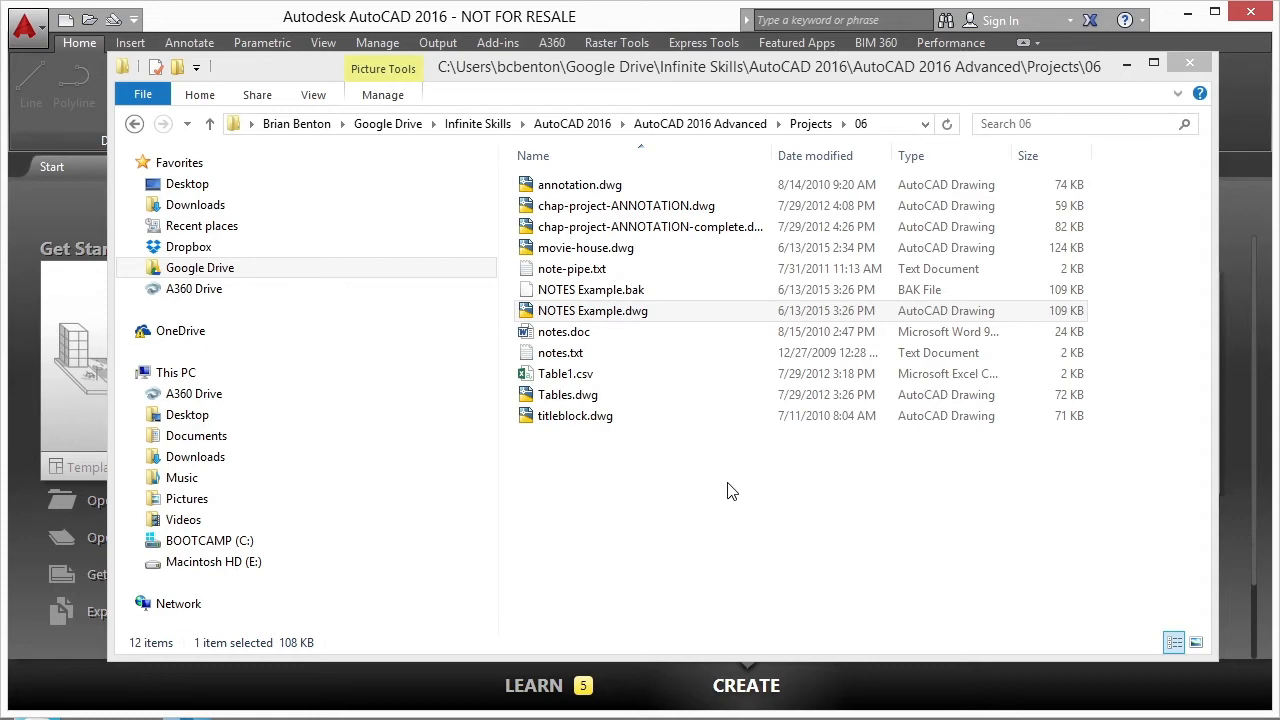
# - Open NOTES Example.dwg from the 06 project folder
pyautogui.doubleClick(612, 312)
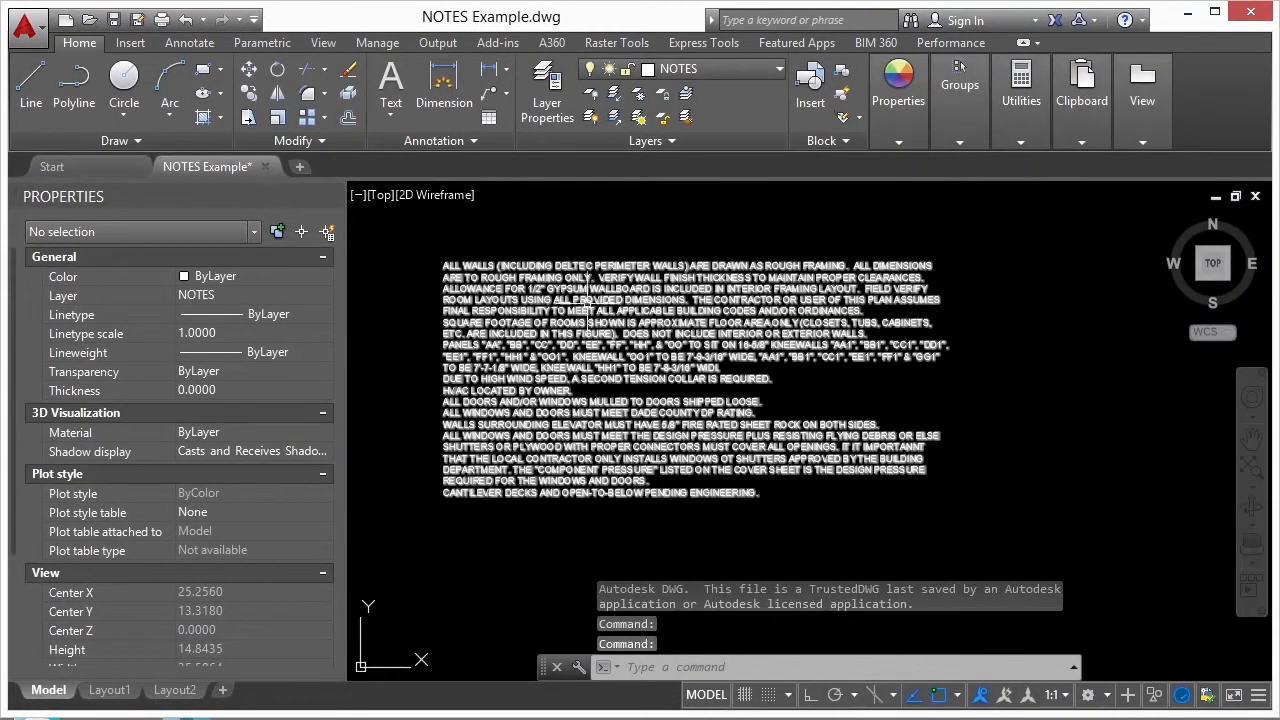
# - Select the notes text block and move it slightly up and to the right in the drawing
pyautogui.click(514, 262)
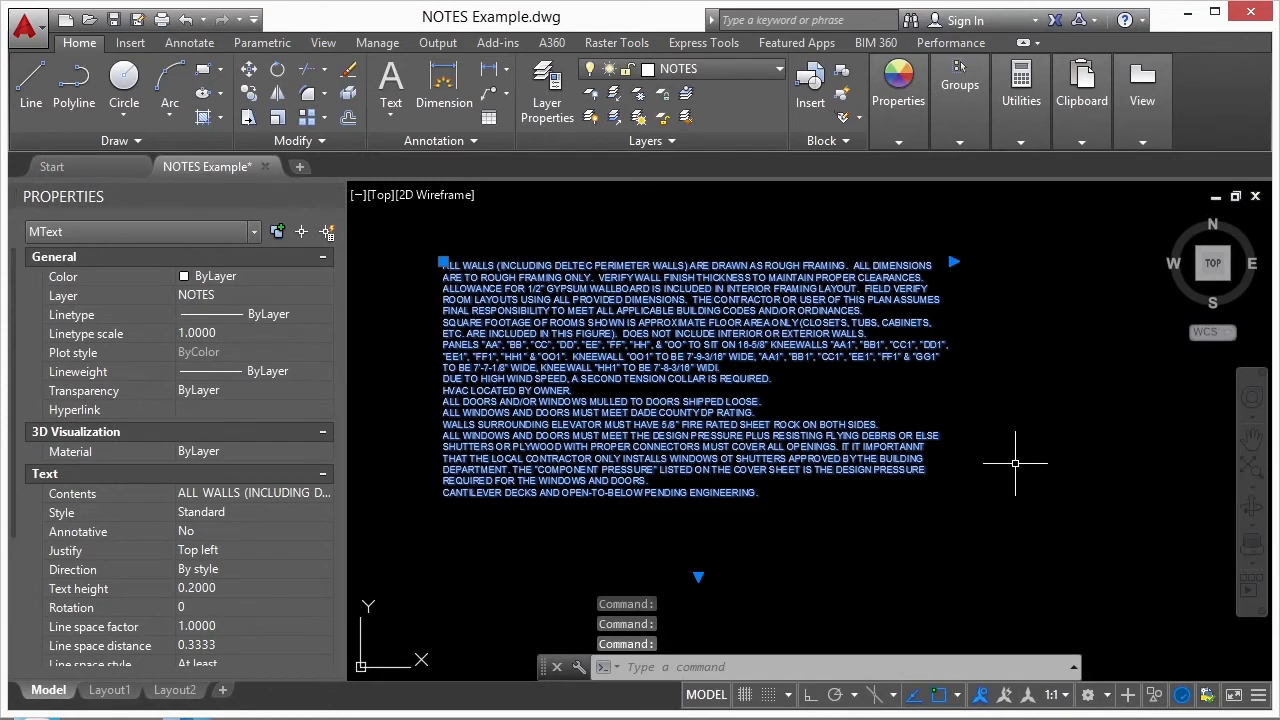
pyautogui.press('Escape')
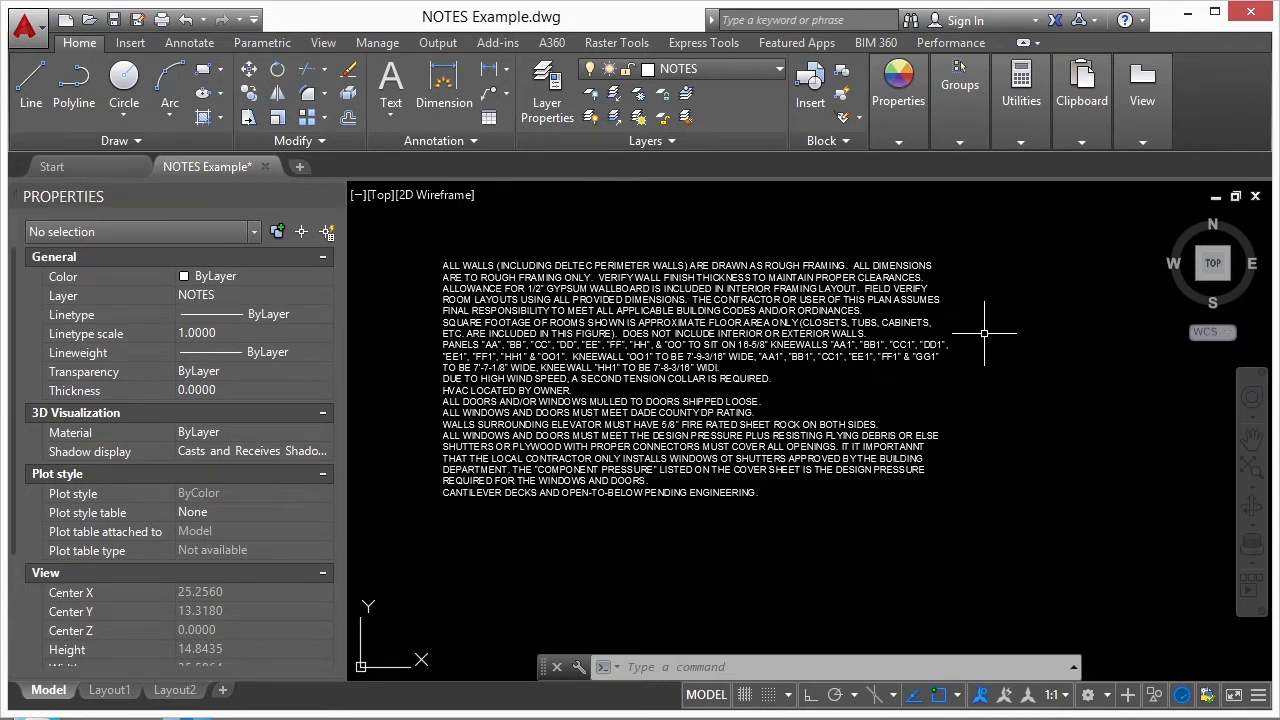
pyautogui.click(723, 313)
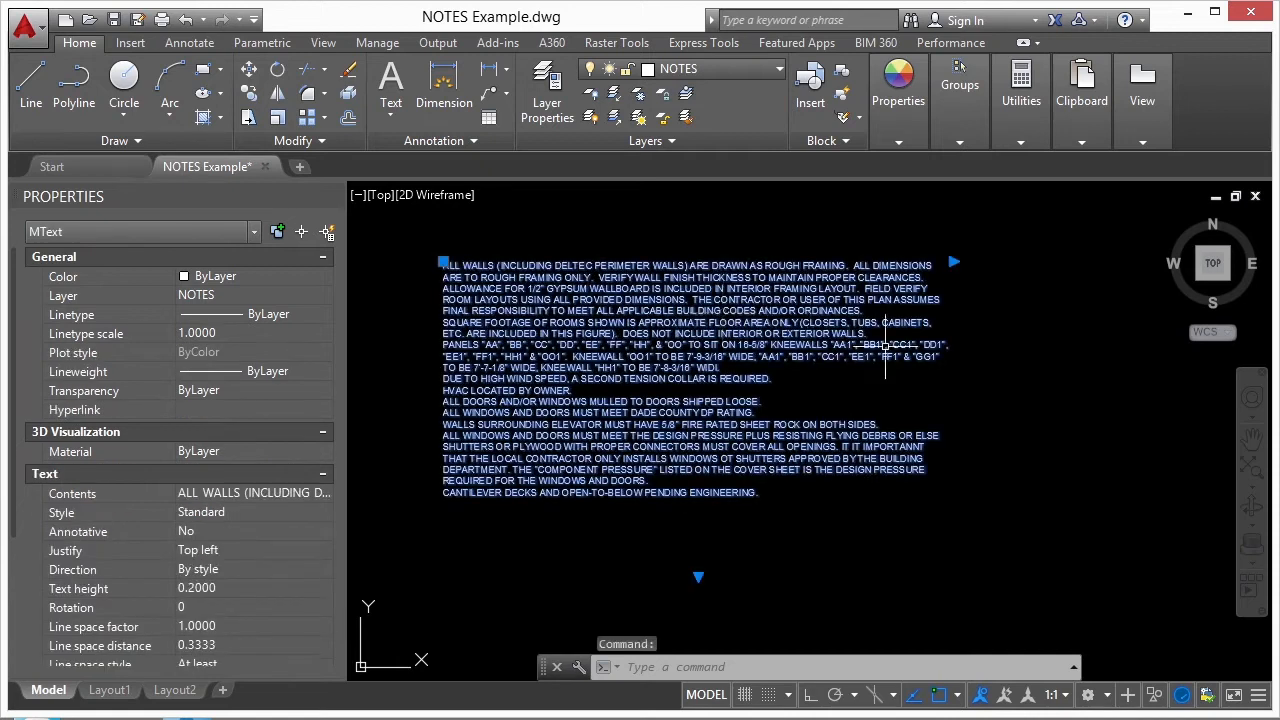
pyautogui.moveTo(714, 334); pyautogui.dragTo(752, 329, button='middle')
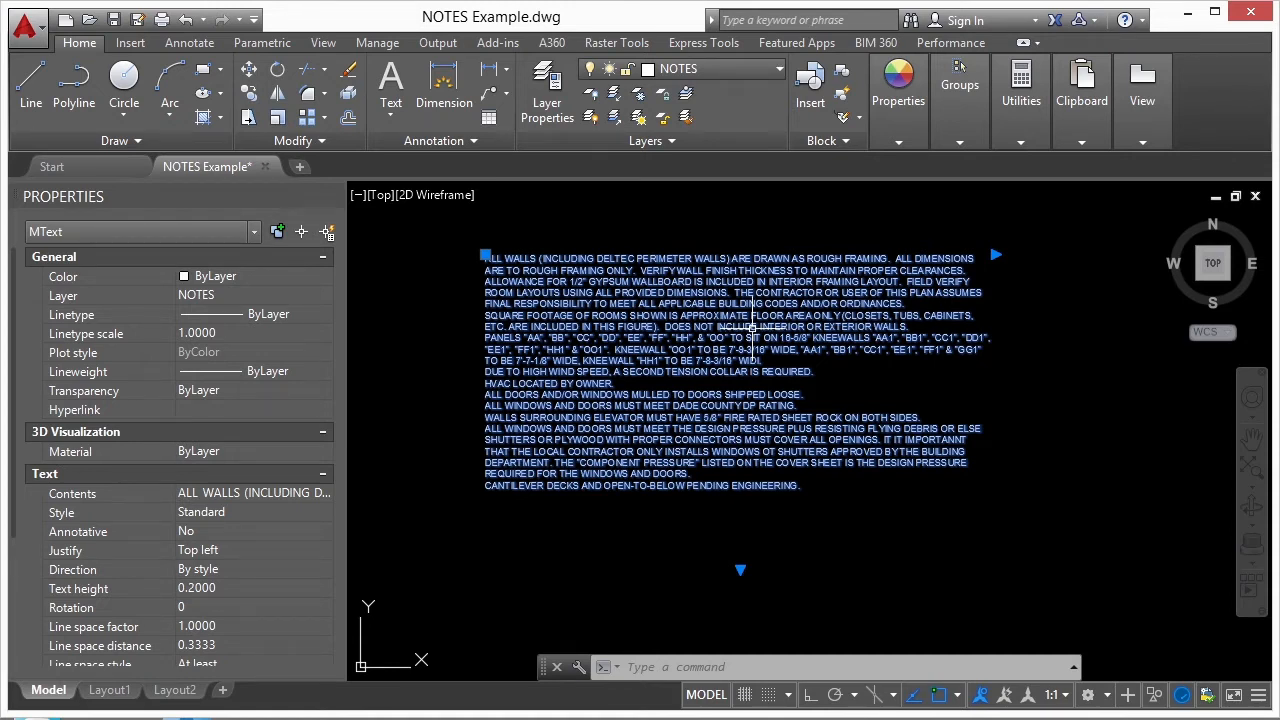
# - Open the notes multiline text for editing and review its extra formatting, paragraph and justification options
pyautogui.doubleClick(746, 319)
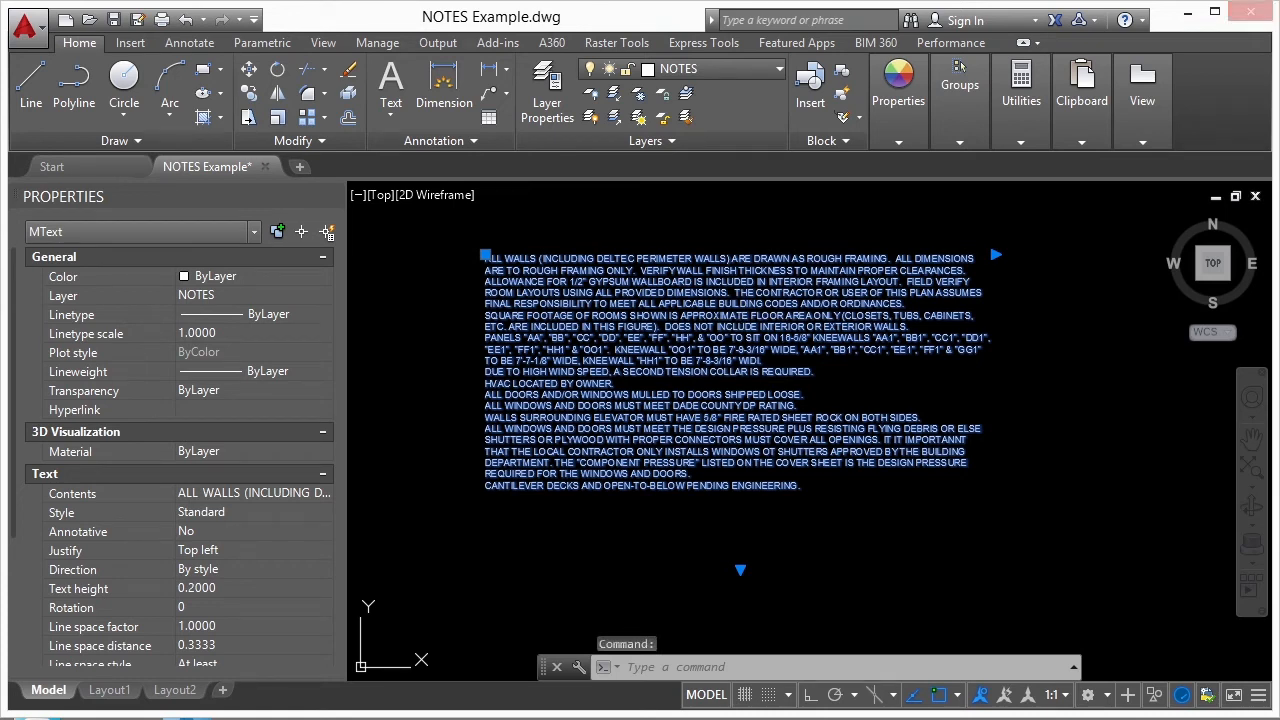
pyautogui.doubleClick(768, 304)
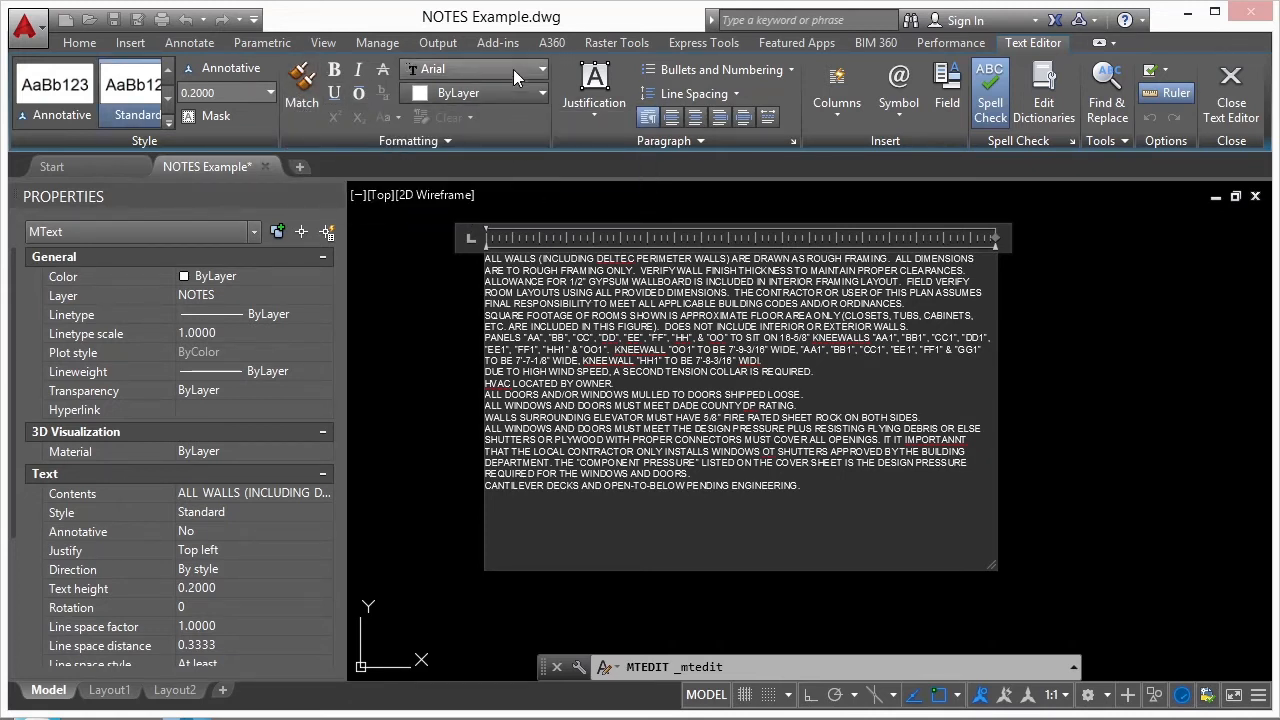
pyautogui.click(449, 140)
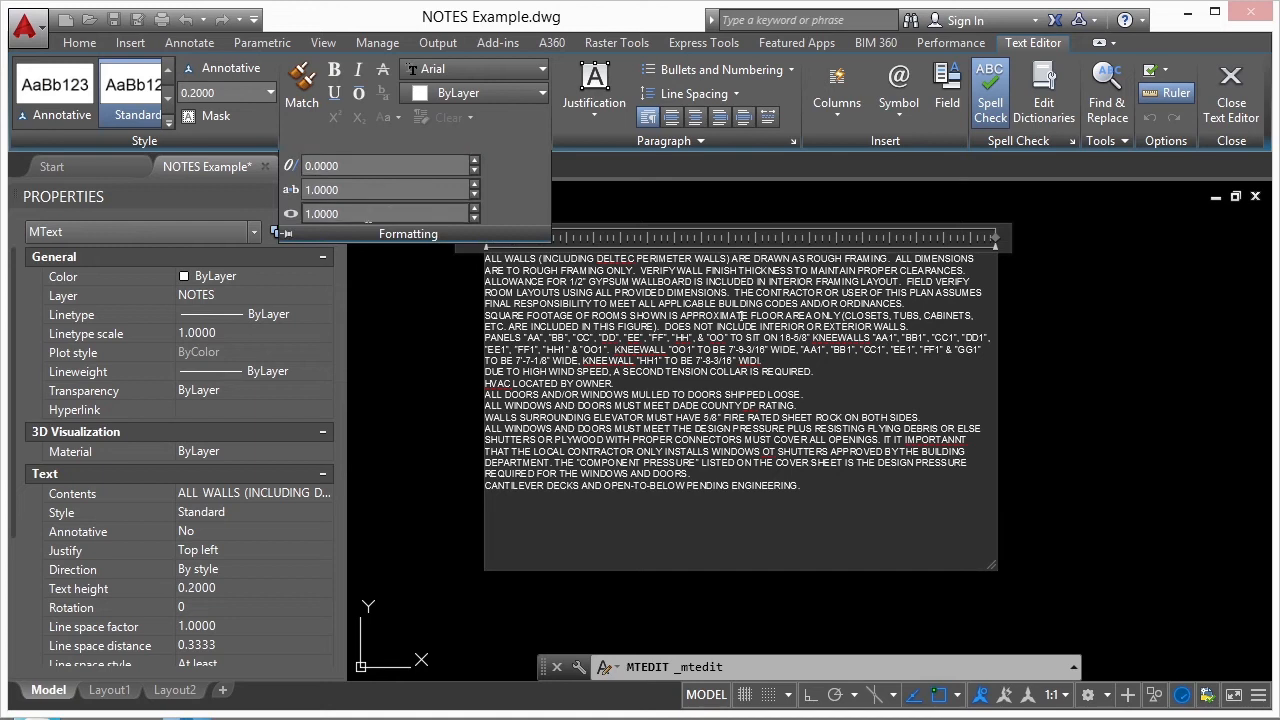
pyautogui.click(632, 139)
pyautogui.click(586, 120)
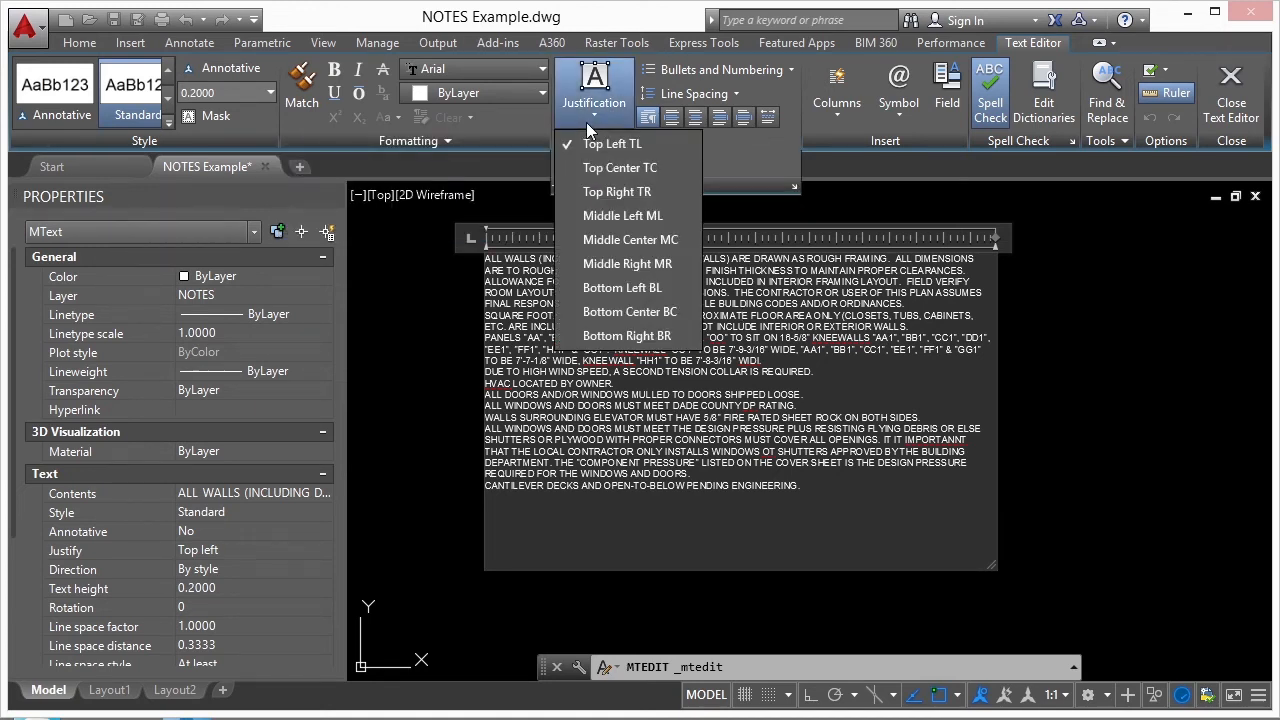
pyautogui.click(731, 149)
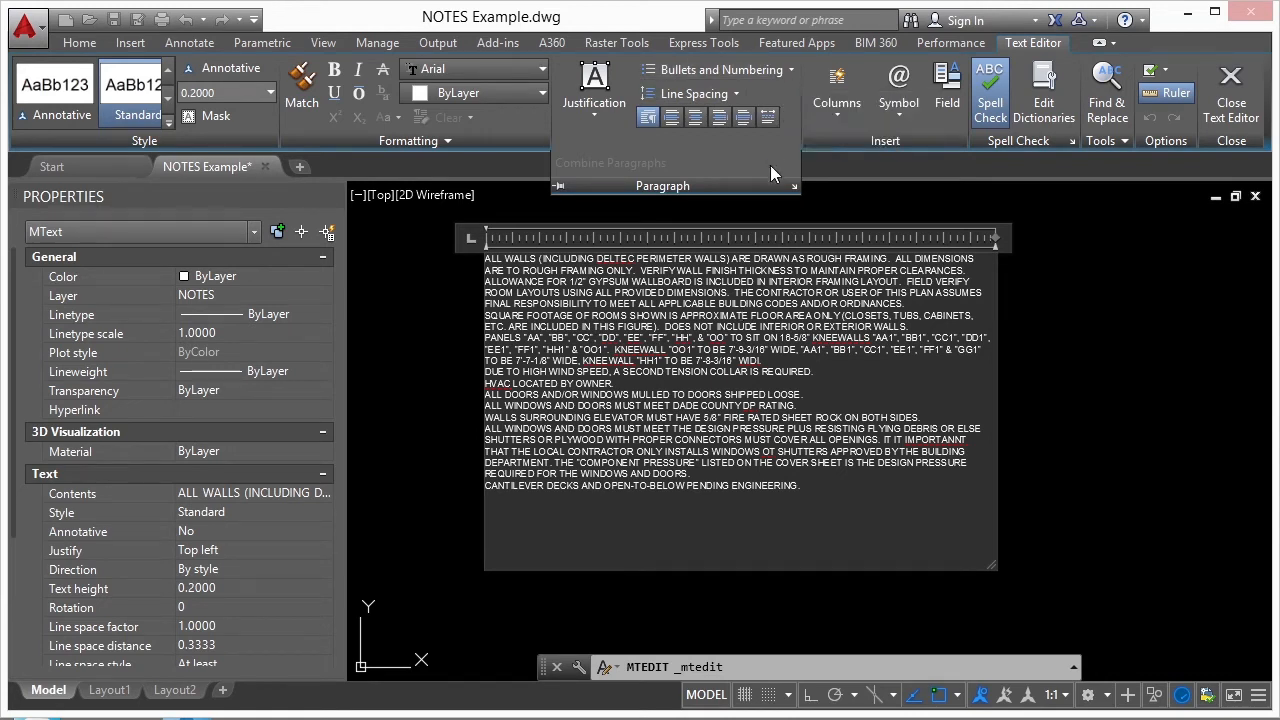
# - Select all the note paragraphs and format them as a numbered list
pyautogui.moveTo(813, 490); pyautogui.dragTo(438, 264)
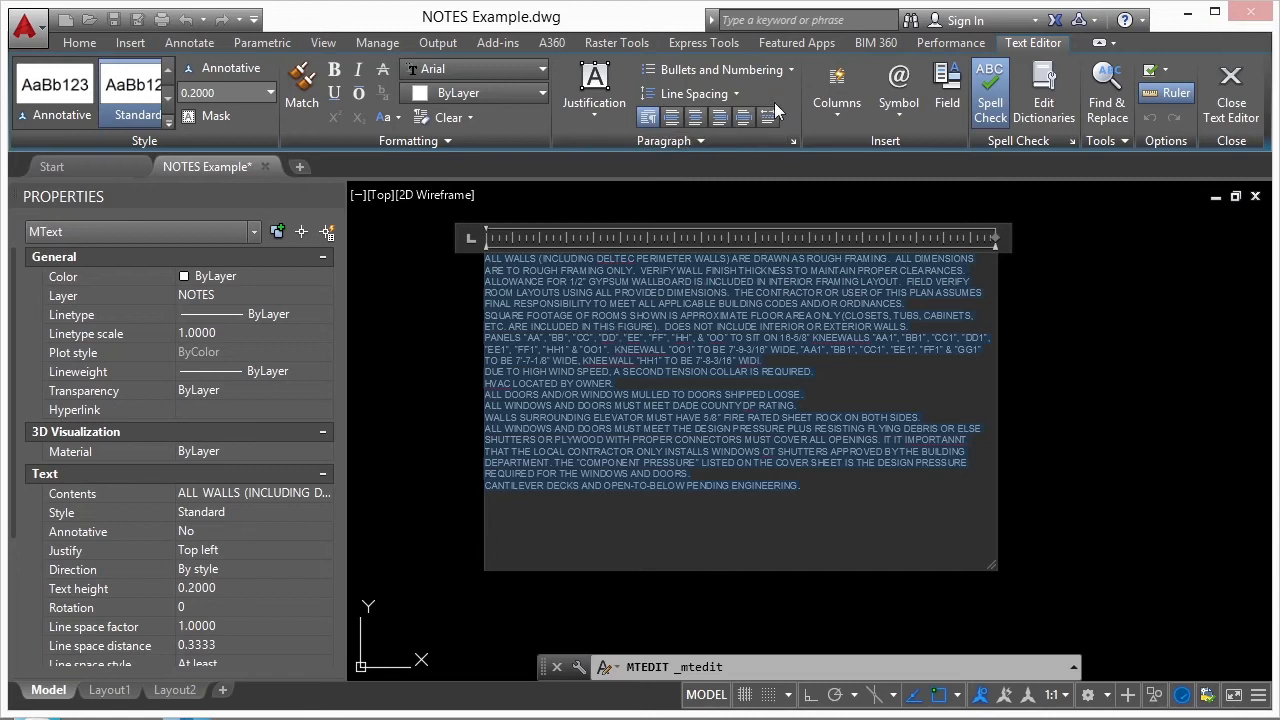
pyautogui.click(782, 71)
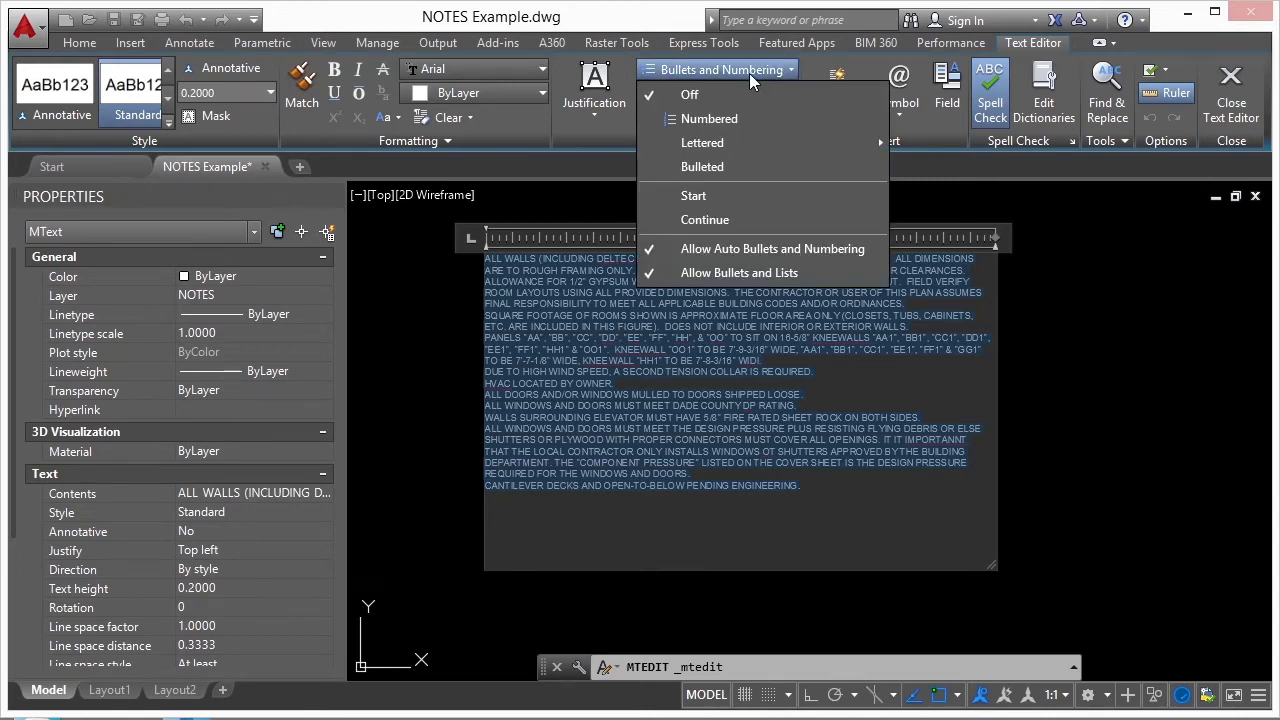
pyautogui.click(709, 120)
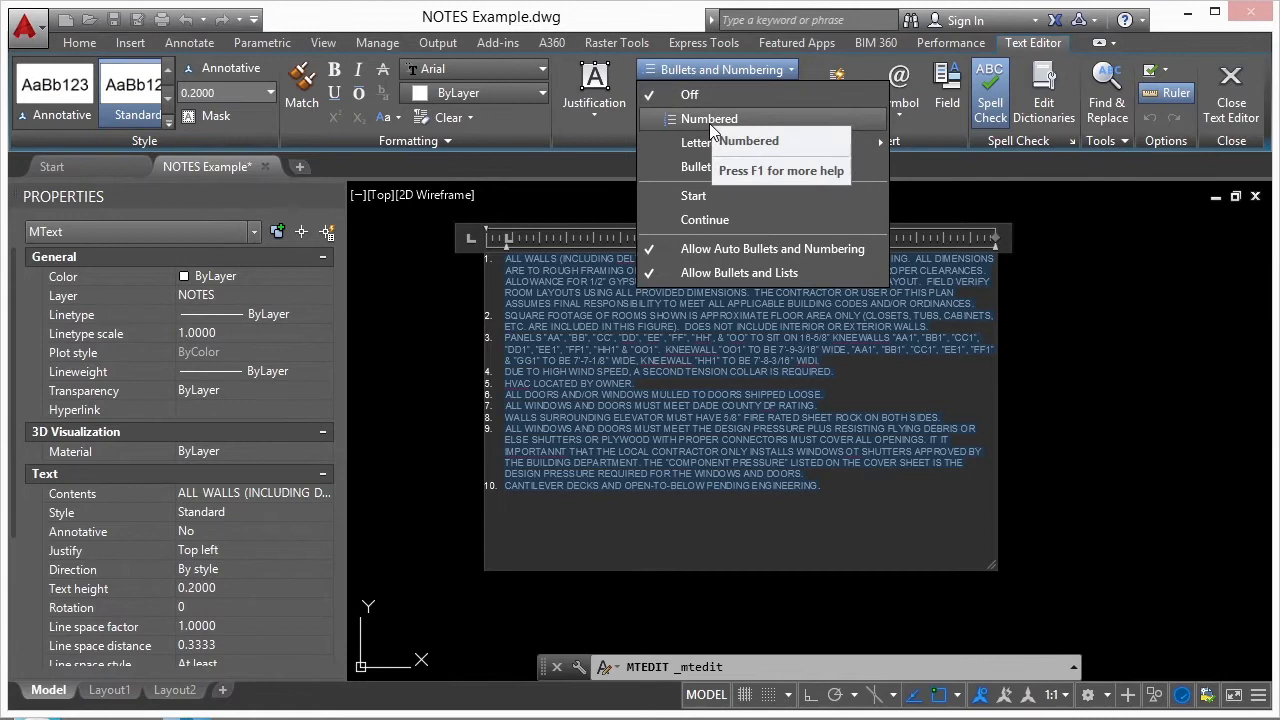
pyautogui.click(709, 120)
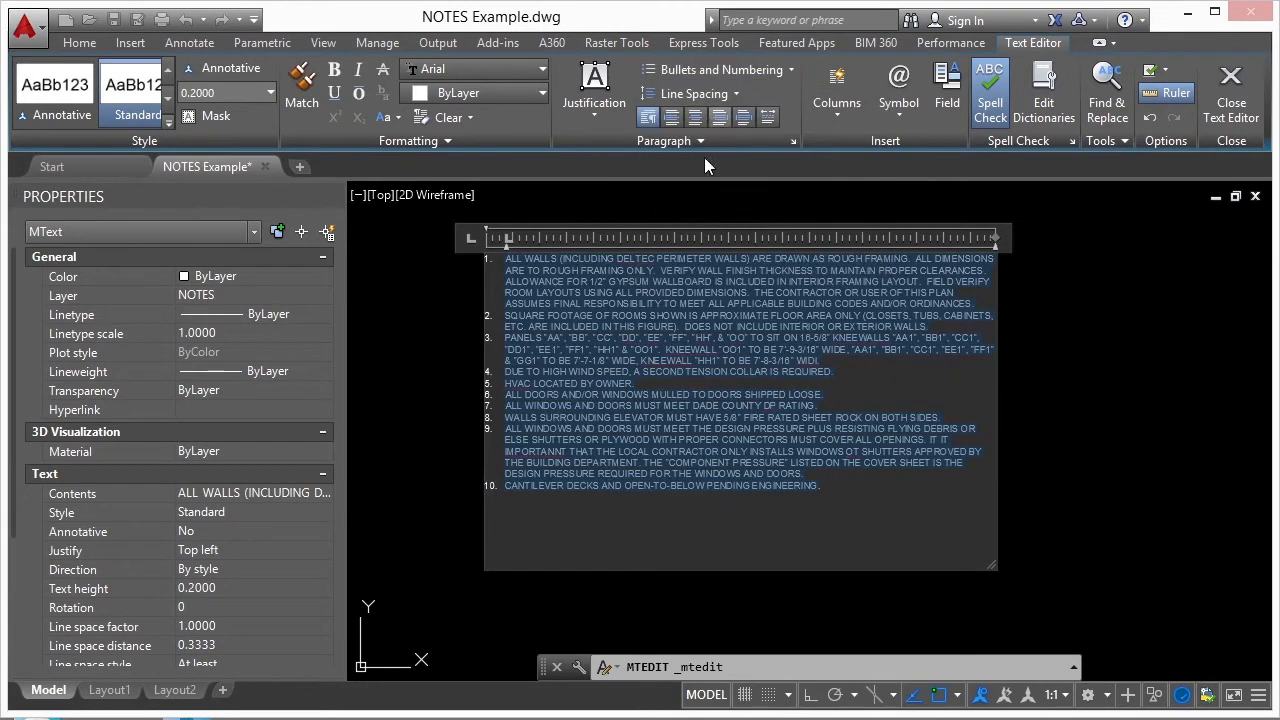
# - Add note 11 reading "This is the text editor." and, below it, the unnumbered line "i can just start typing more notes."
pyautogui.click(551, 490)
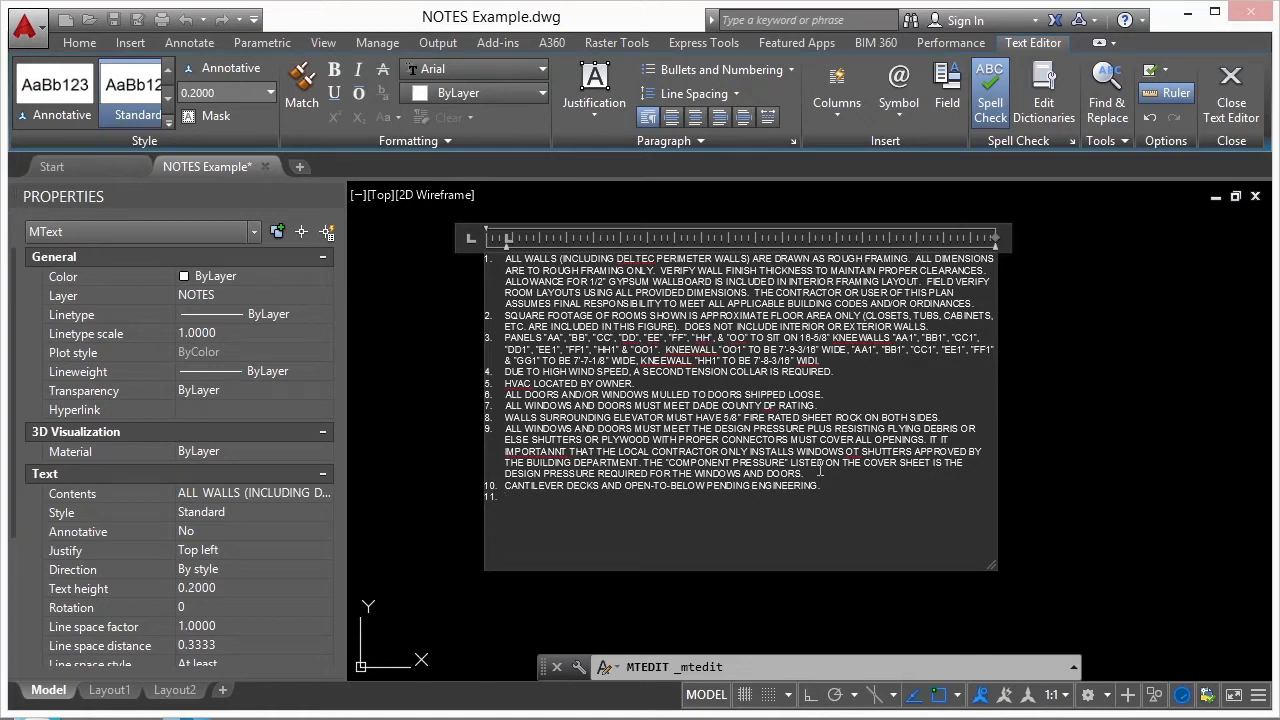
pyautogui.write('text editor.  i can just start typing more not')
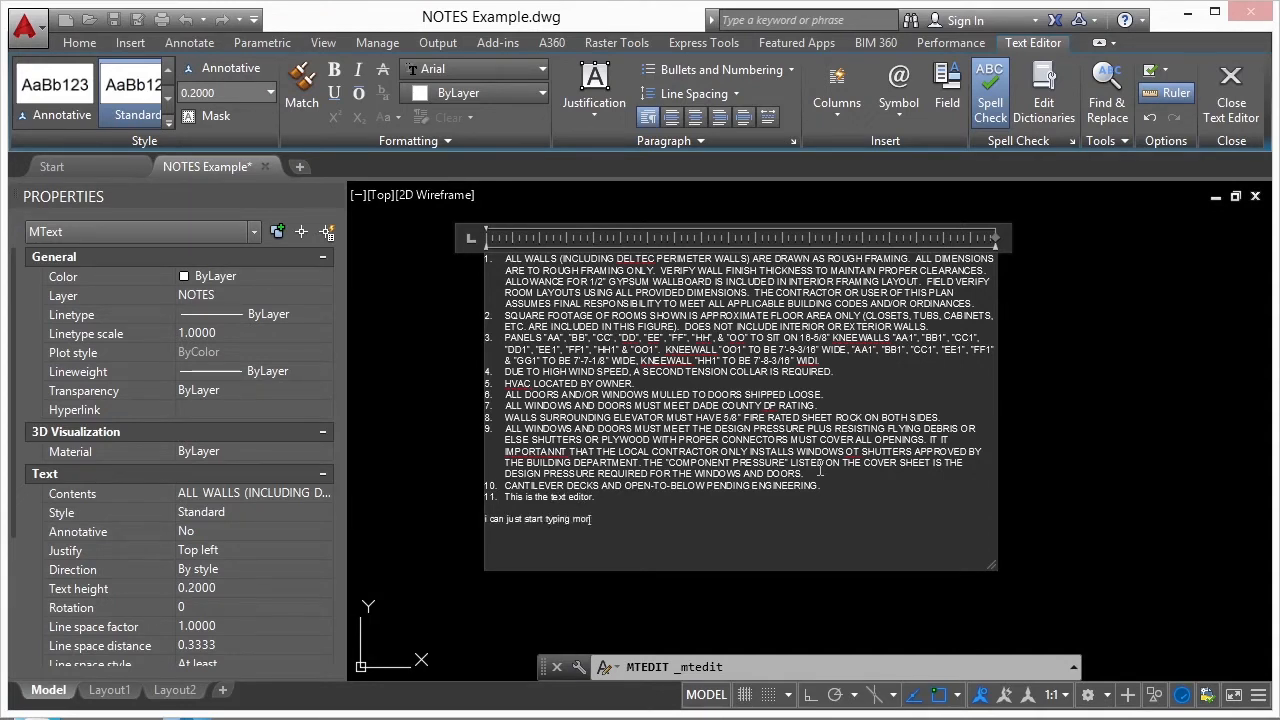
pyautogui.write('es')
# - Add the flagged word DELTEC in note 1 to the spelling dictionary
pyautogui.scroll(3, 529, 274)
pyautogui.scroll(4, 680, 240)
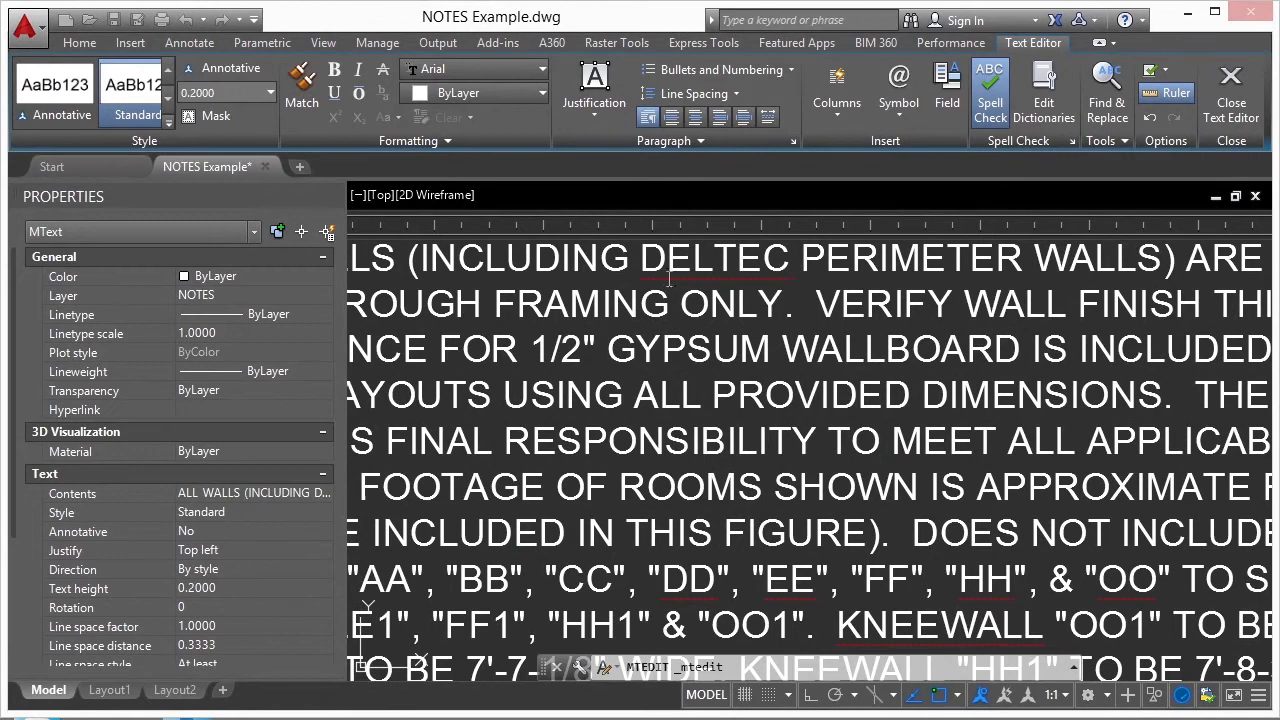
pyautogui.scroll(-3, 668, 283)
pyautogui.moveTo(769, 379); pyautogui.dragTo(784, 318, button='middle')
pyautogui.moveTo(852, 436); pyautogui.dragTo(764, 331, button='middle')
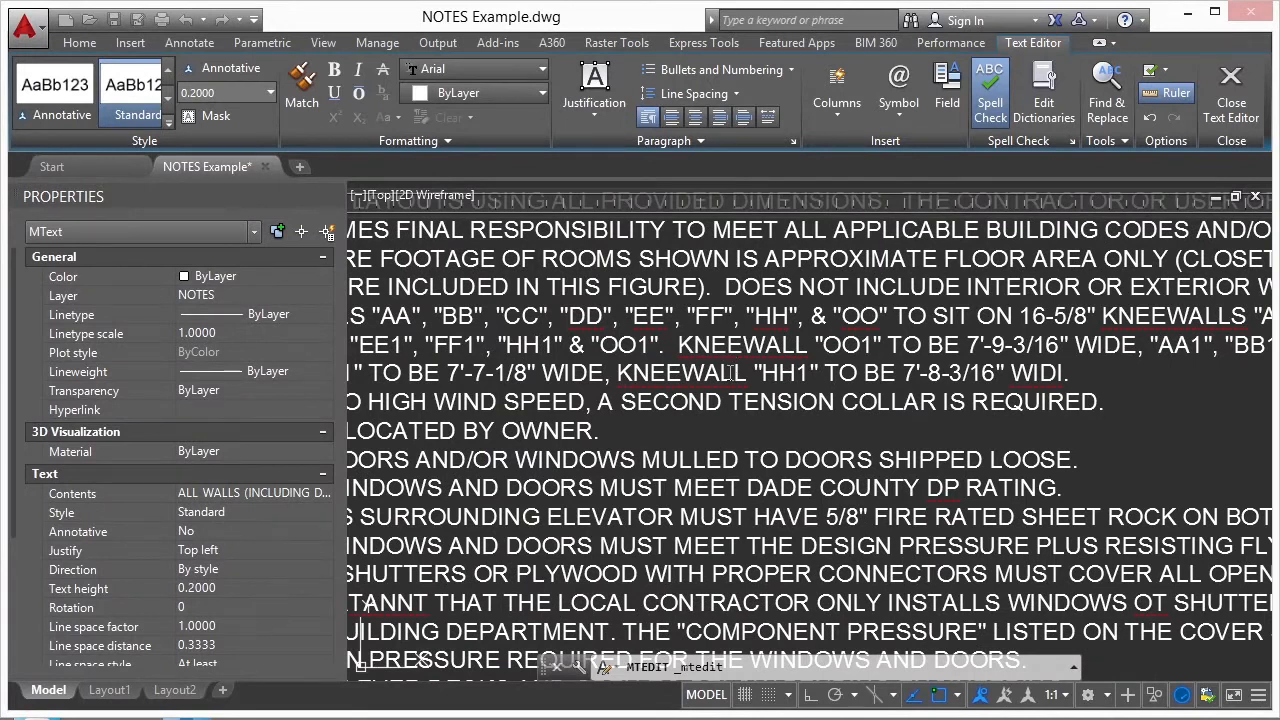
pyautogui.scroll(-3, 752, 370)
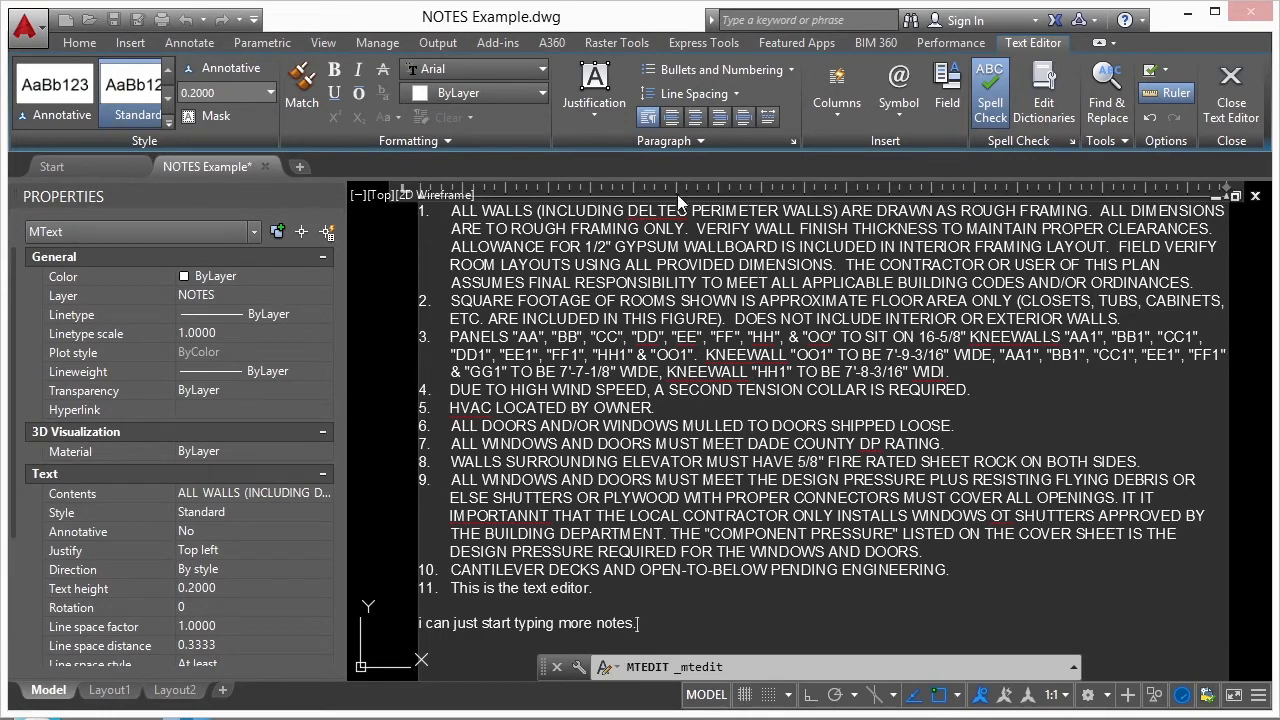
pyautogui.scroll(4, 670, 191)
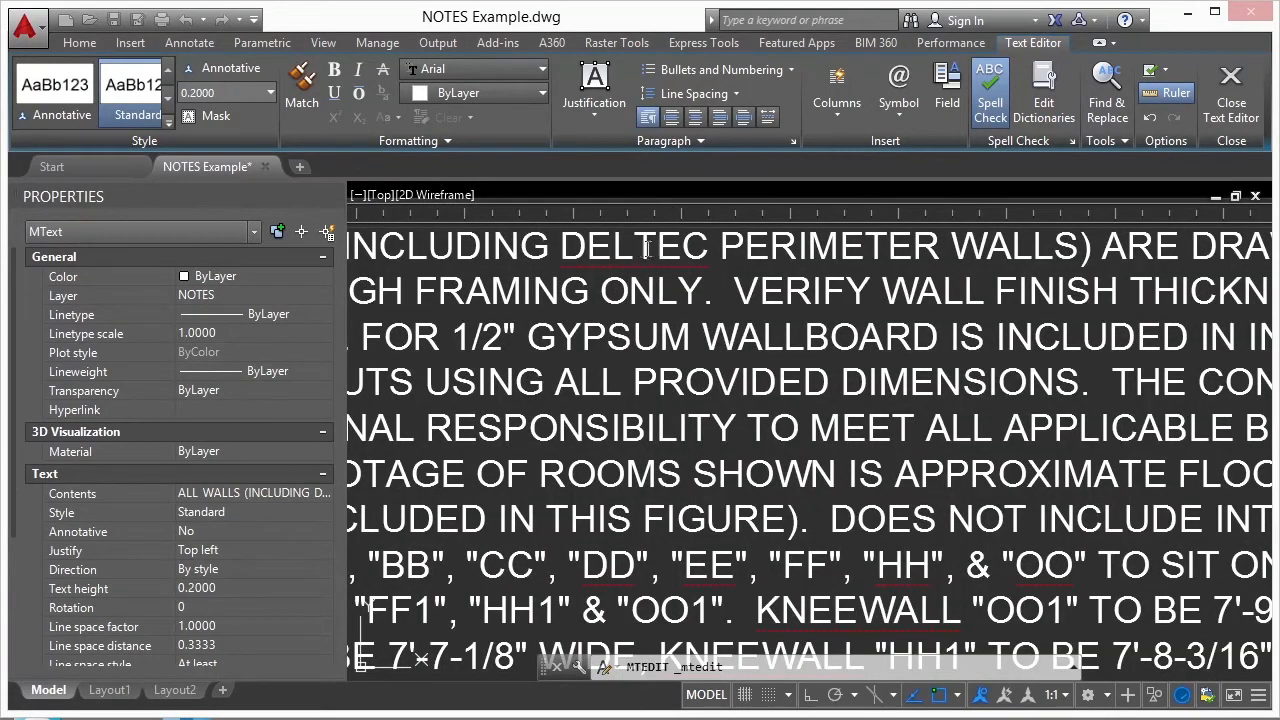
pyautogui.scroll(-2, 658, 268)
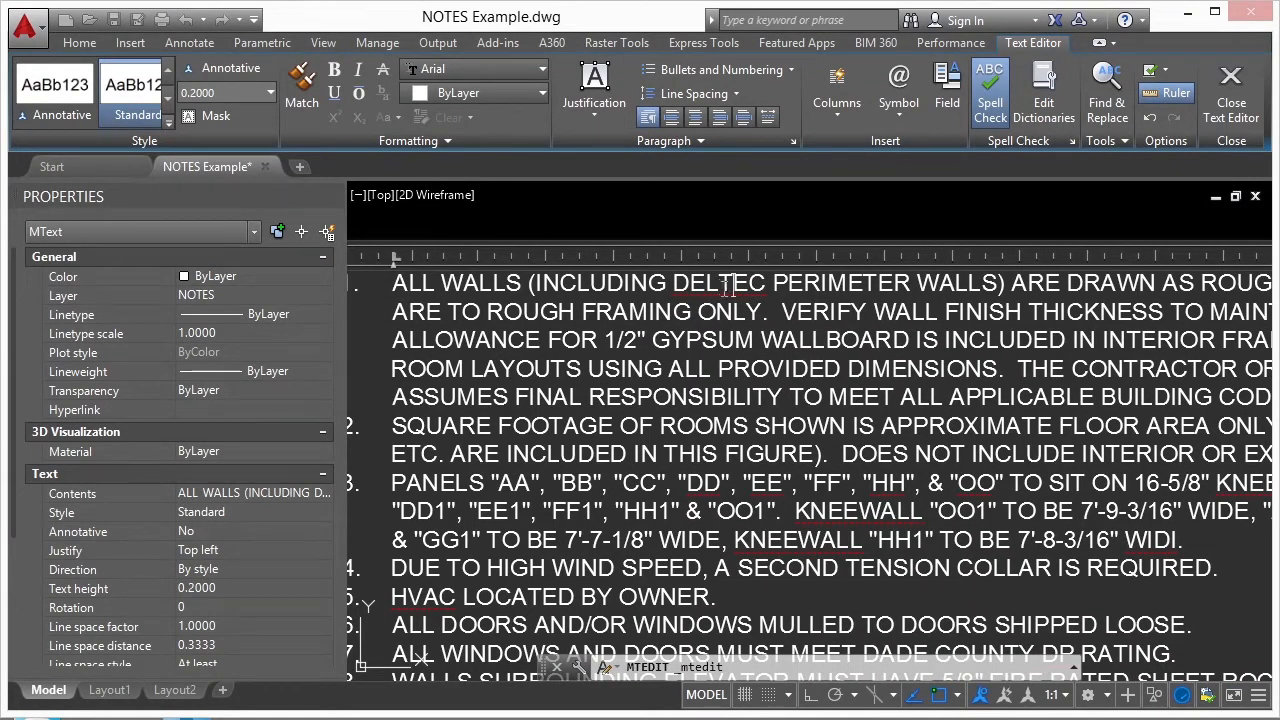
pyautogui.rightClick(720, 283)
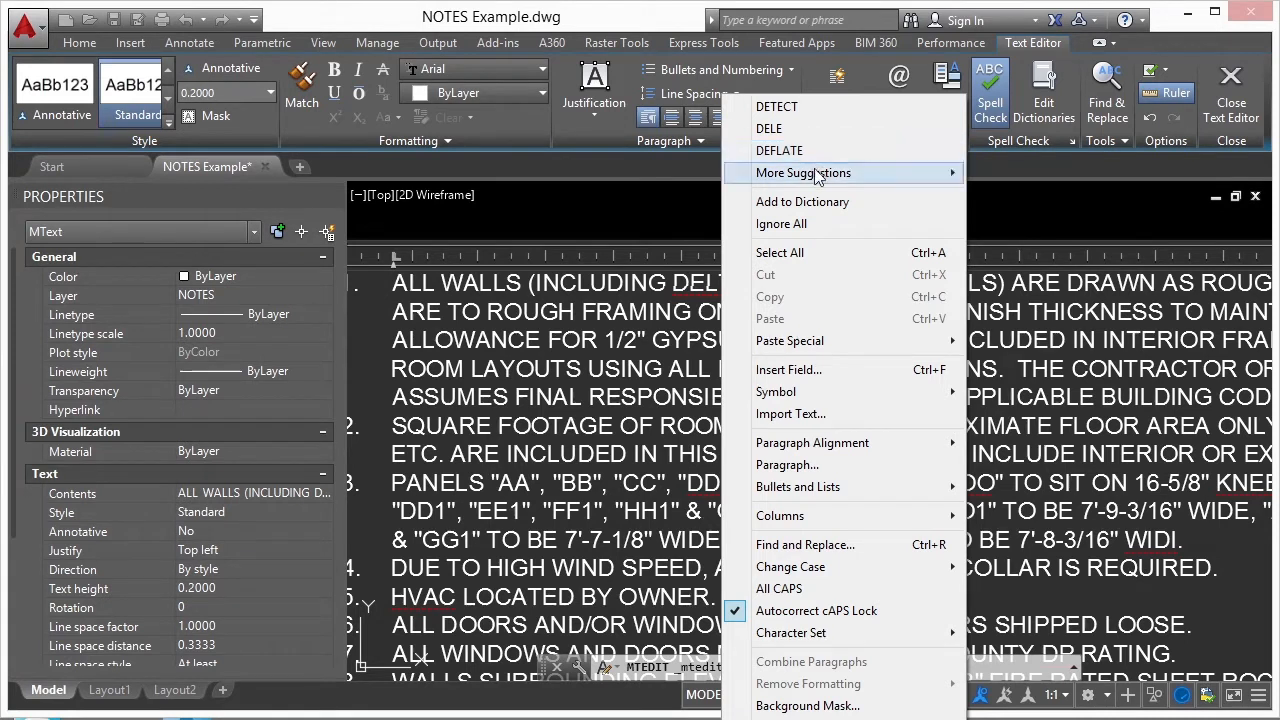
pyautogui.moveTo(827, 178)
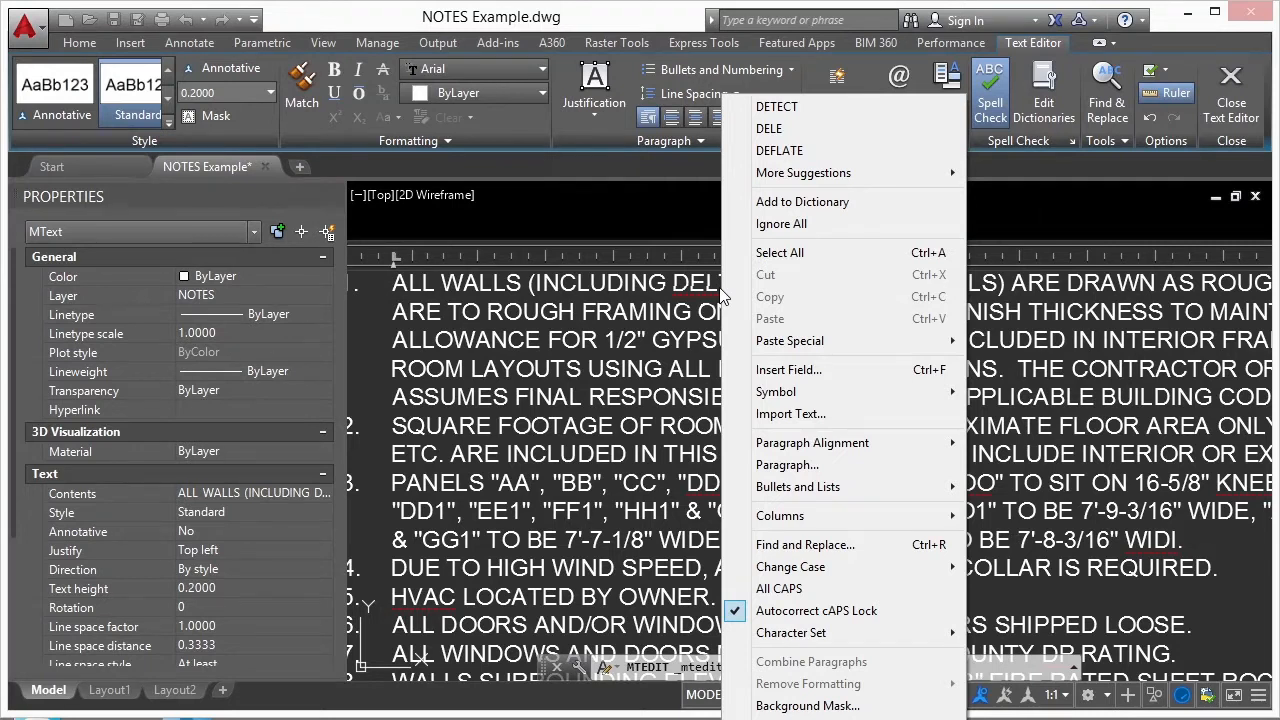
pyautogui.click(829, 203)
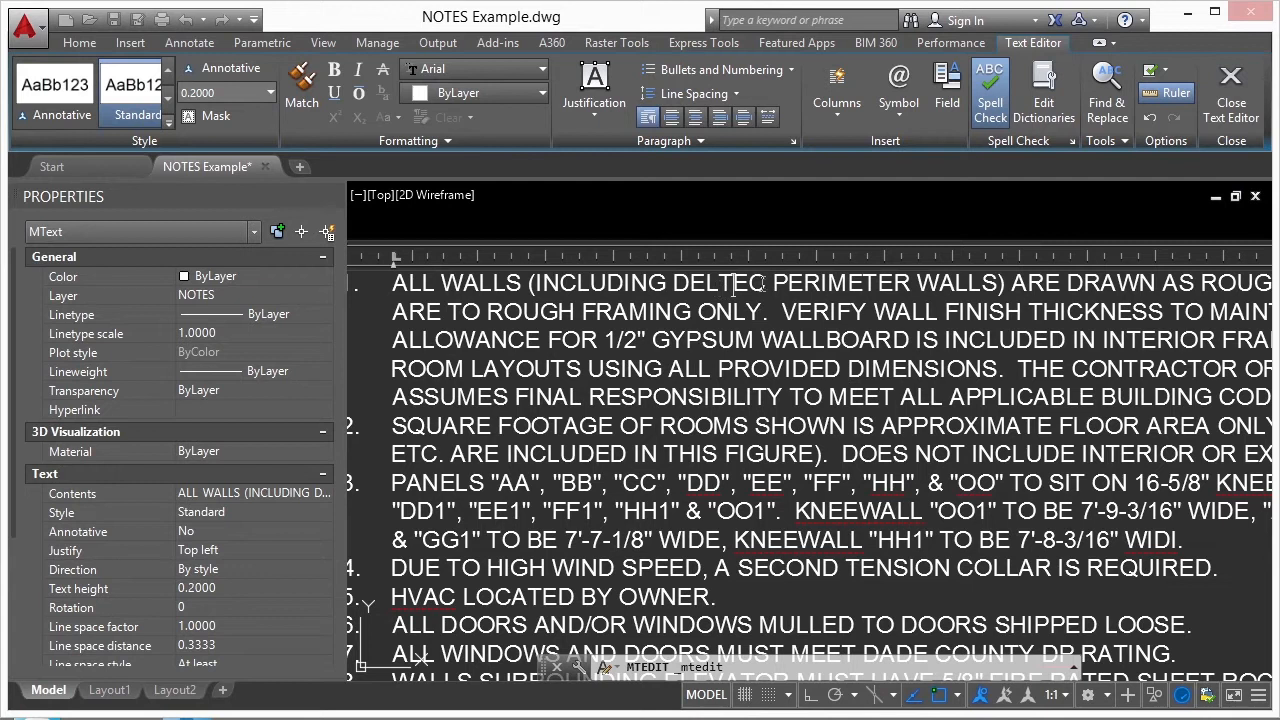
# - Correct the misspelled word IMPORTANNT in note 9 to IMPORTANT and finish editing the notes text
pyautogui.scroll(-2, 733, 355)
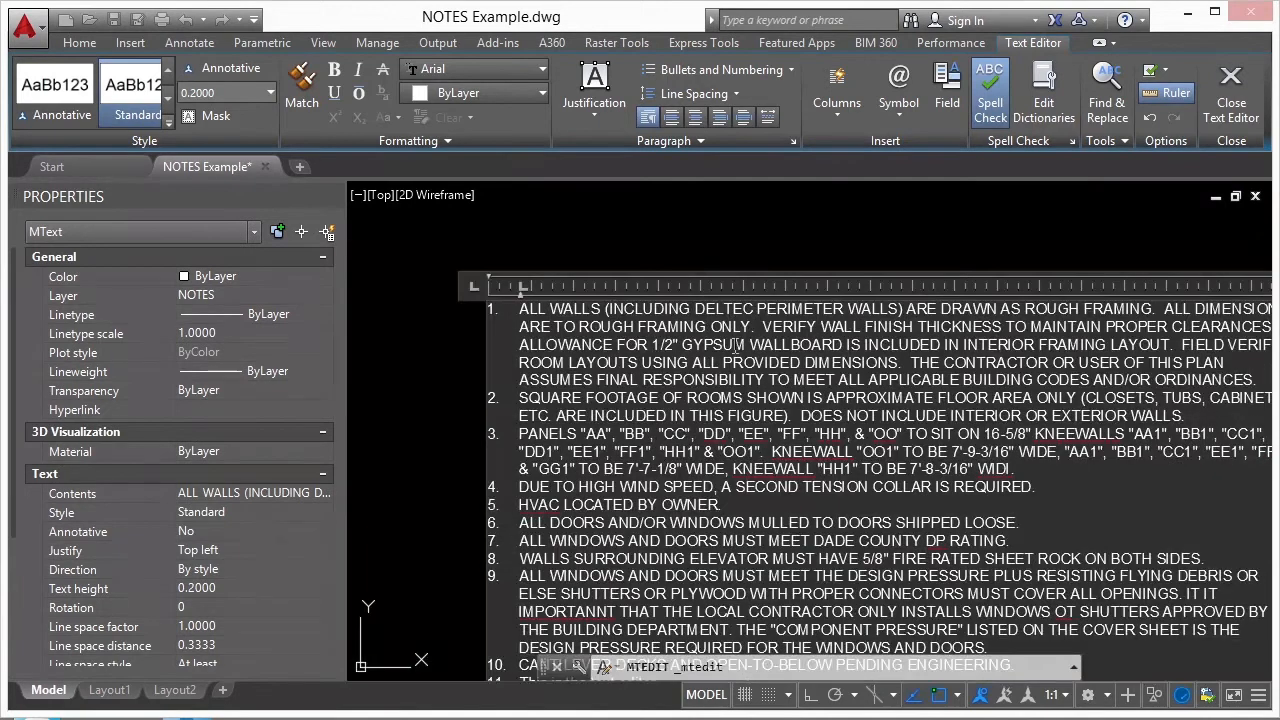
pyautogui.moveTo(704, 483); pyautogui.dragTo(684, 417, button='middle')
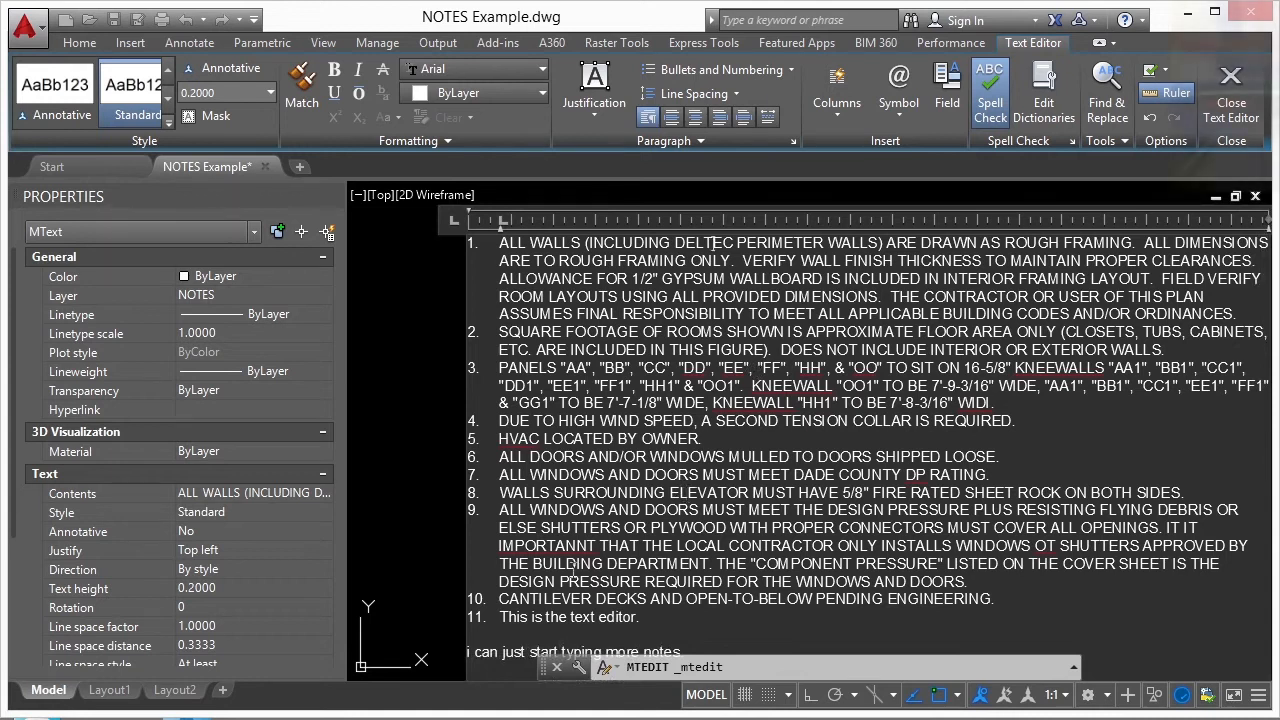
pyautogui.scroll(4, 686, 503)
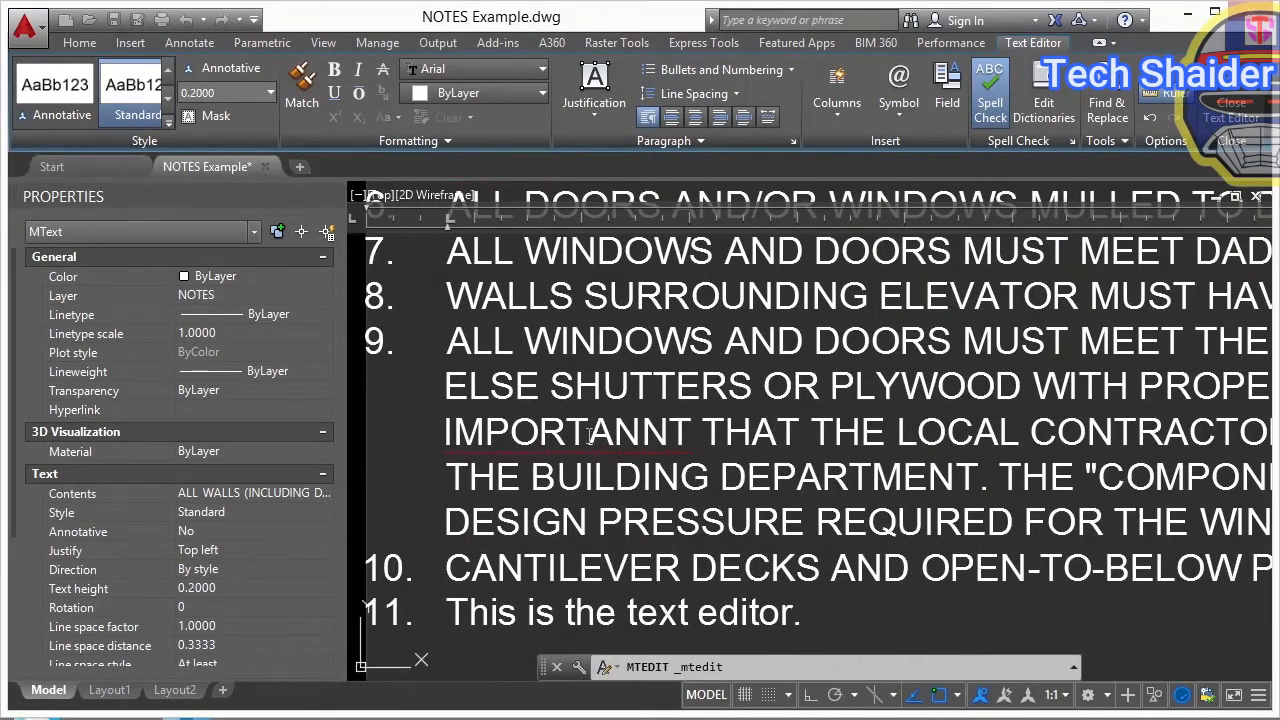
pyautogui.rightClick(645, 443)
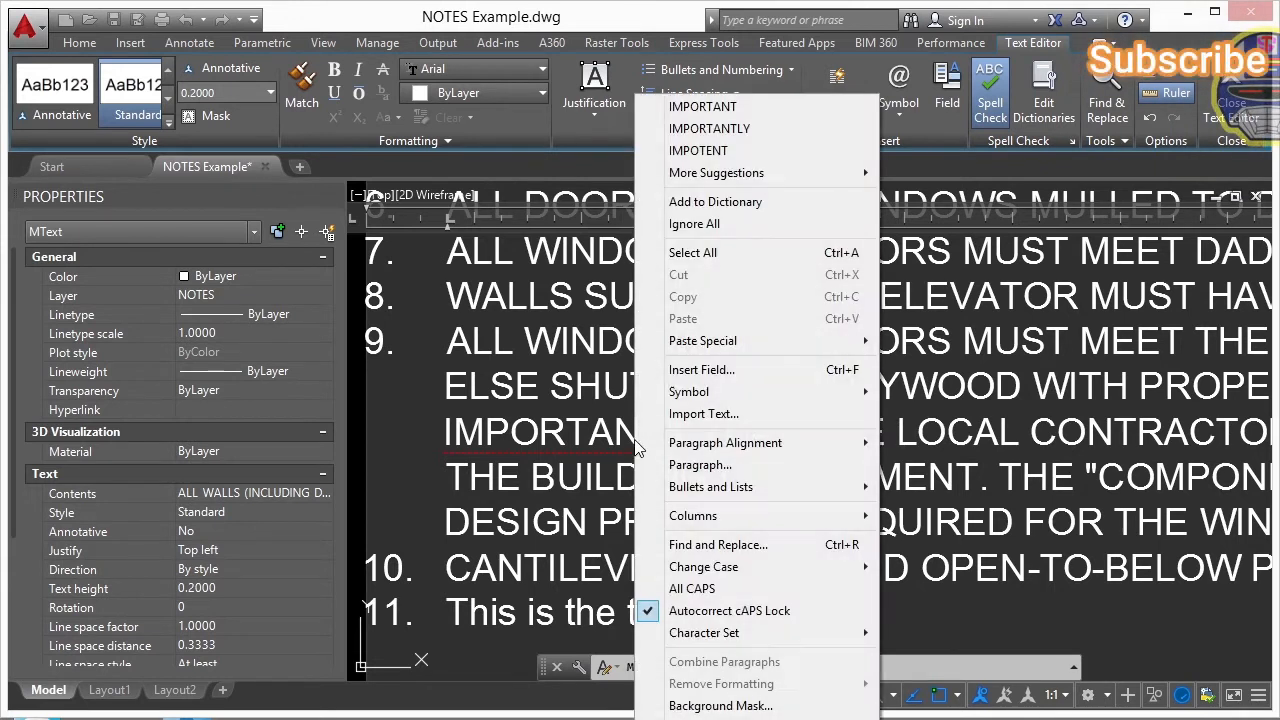
pyautogui.click(718, 107)
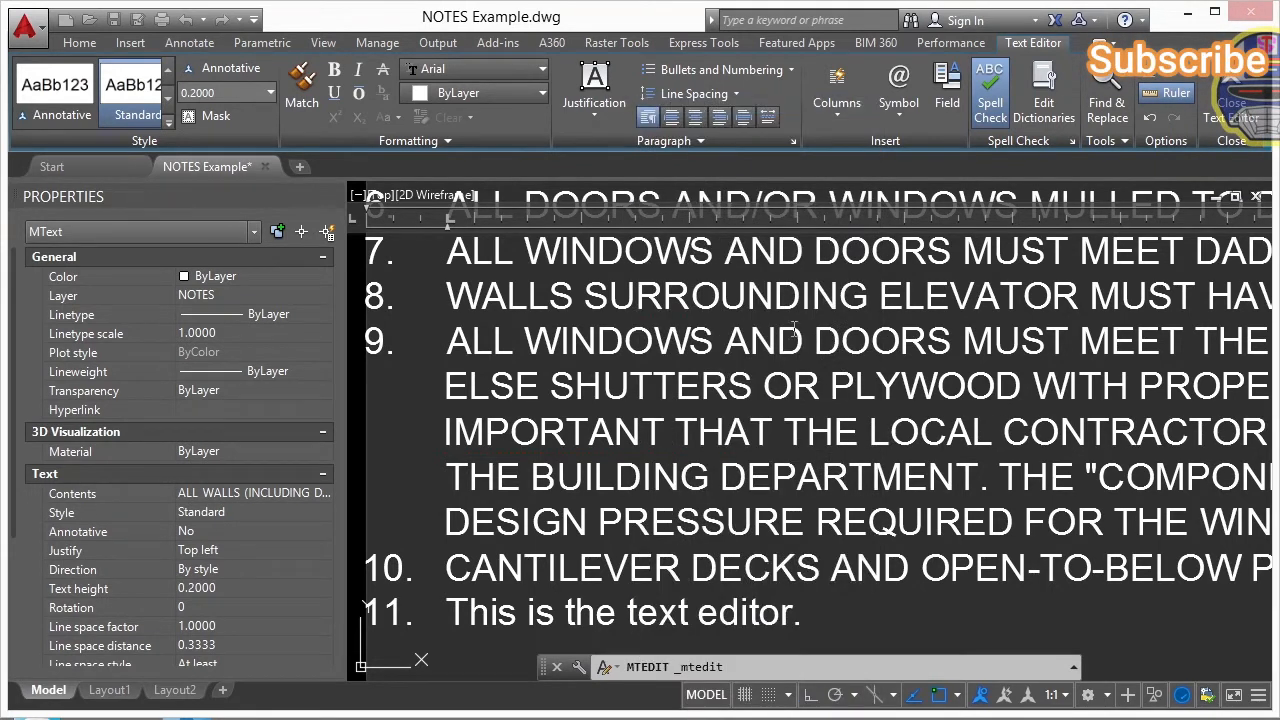
pyautogui.scroll(-4, 608, 350)
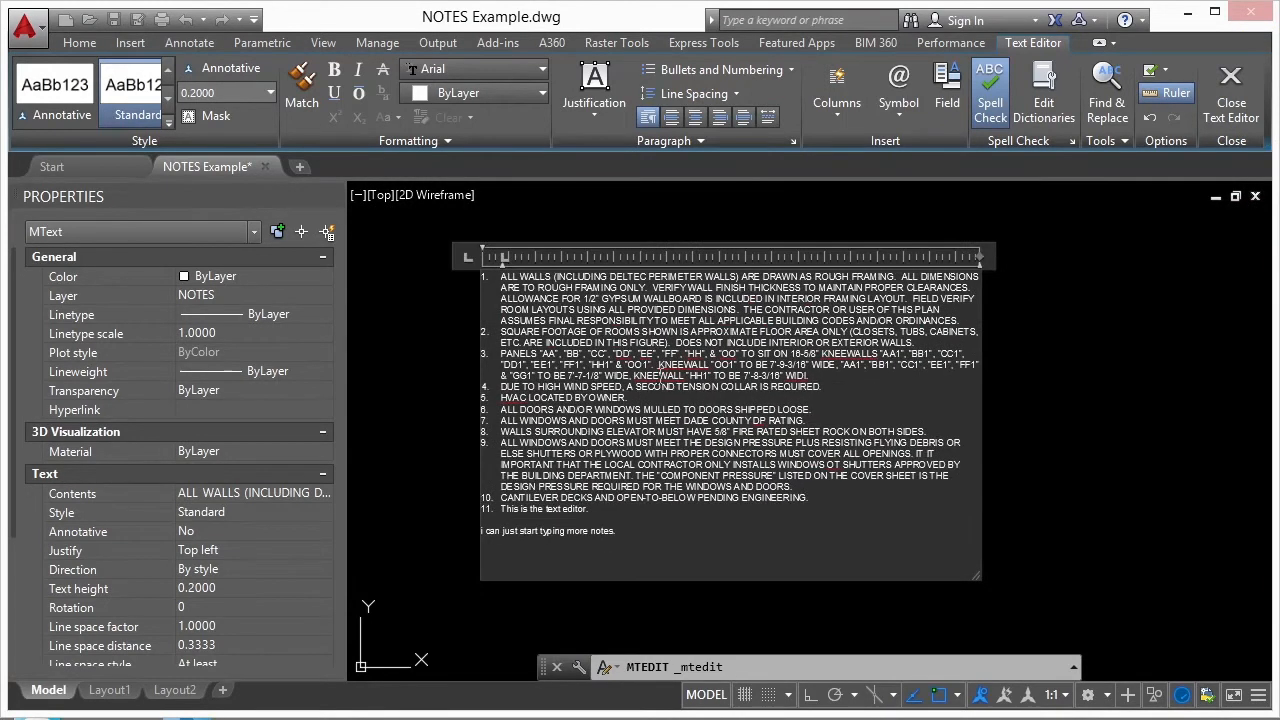
pyautogui.click(1124, 351)
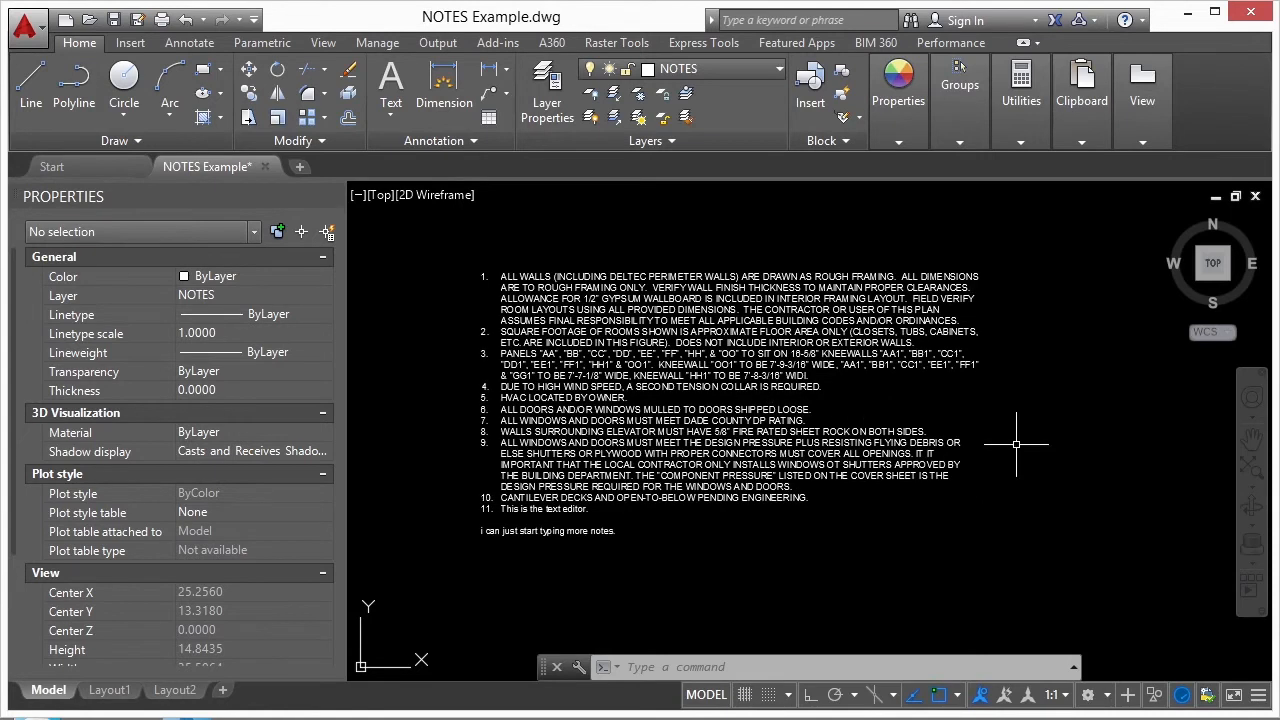
# - Use FIND to replace every occurrence of "deltec" with "Brnad B" in the entire drawing
pyautogui.write('find')
pyautogui.press('Return')
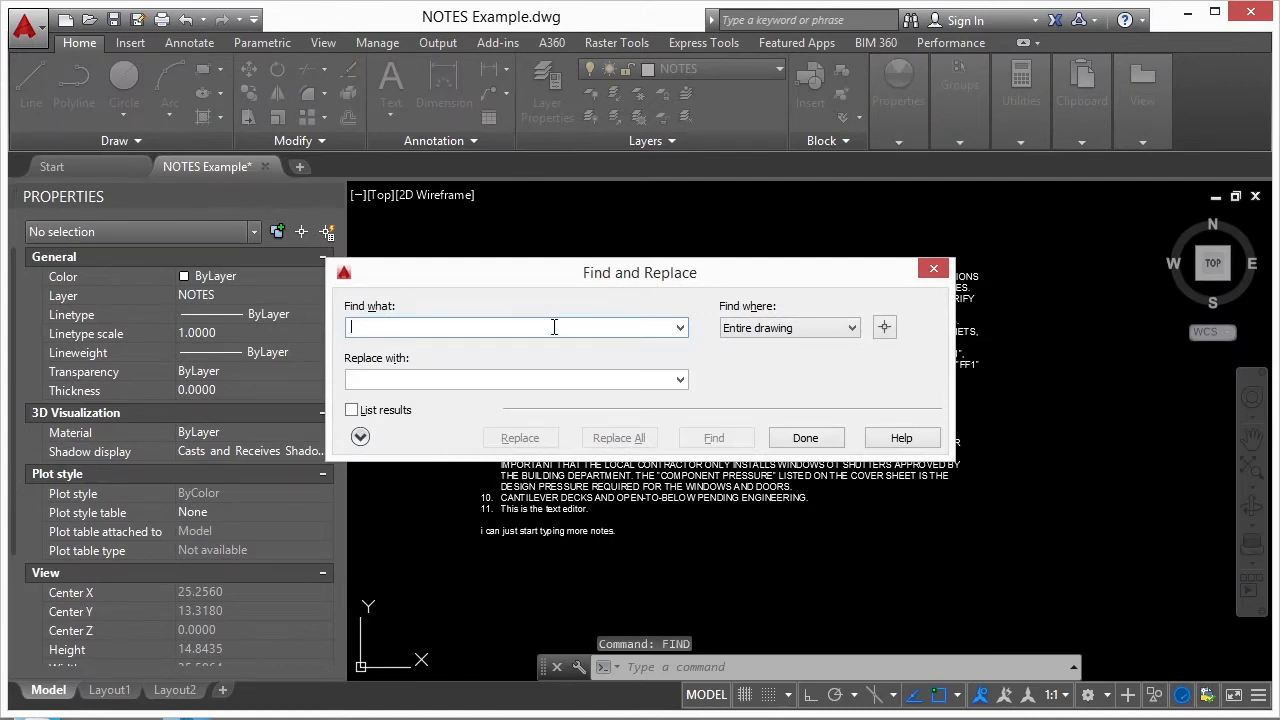
pyautogui.write('deltec')
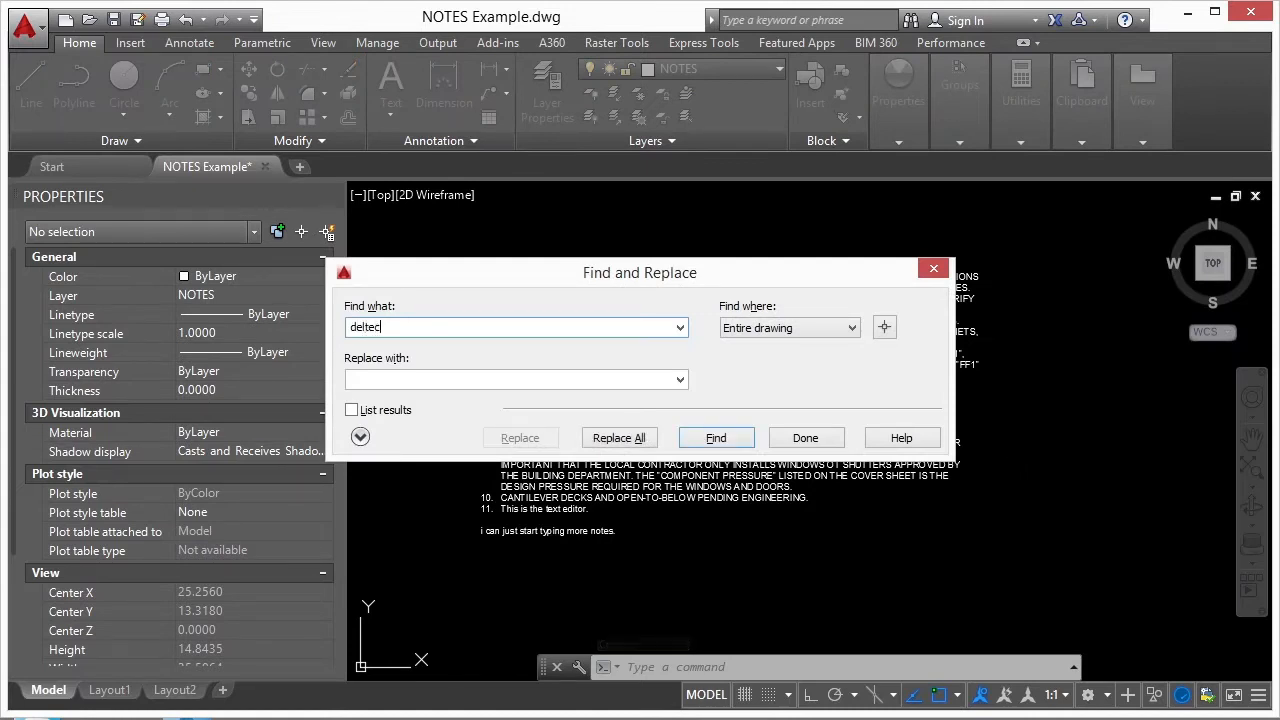
pyautogui.click(531, 379)
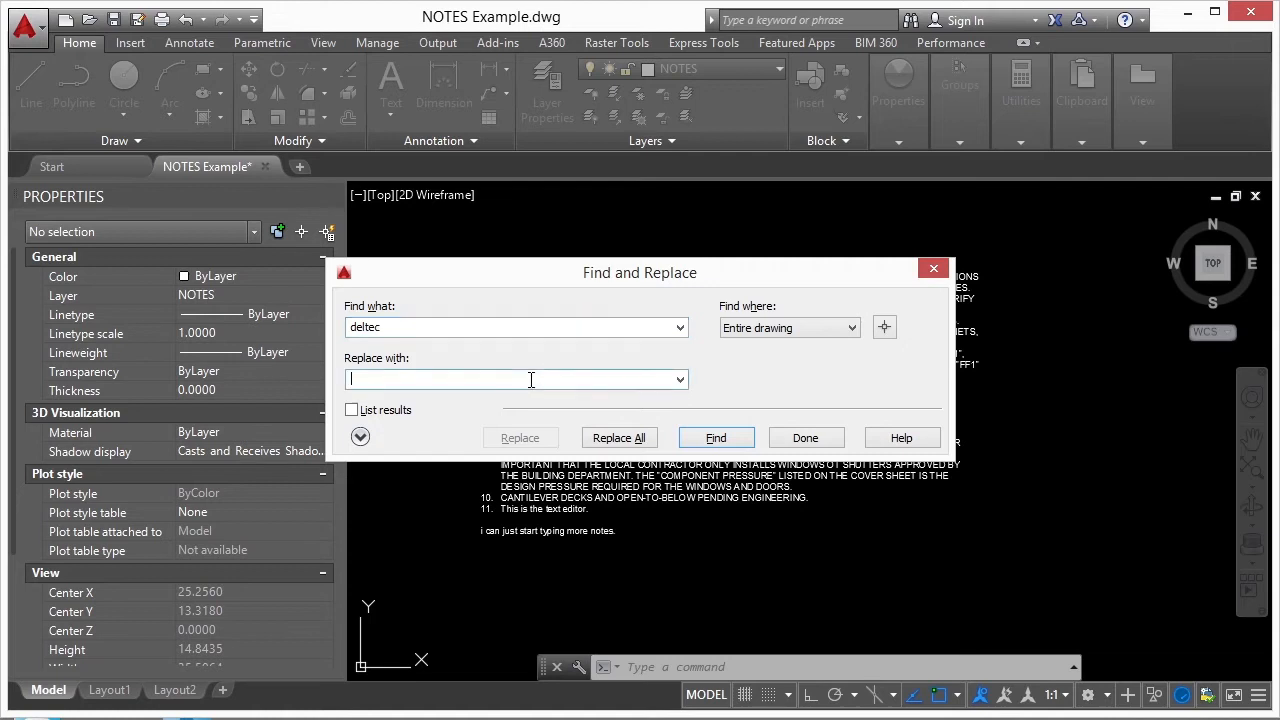
pyautogui.write('Brnad B')
pyautogui.click(636, 440)
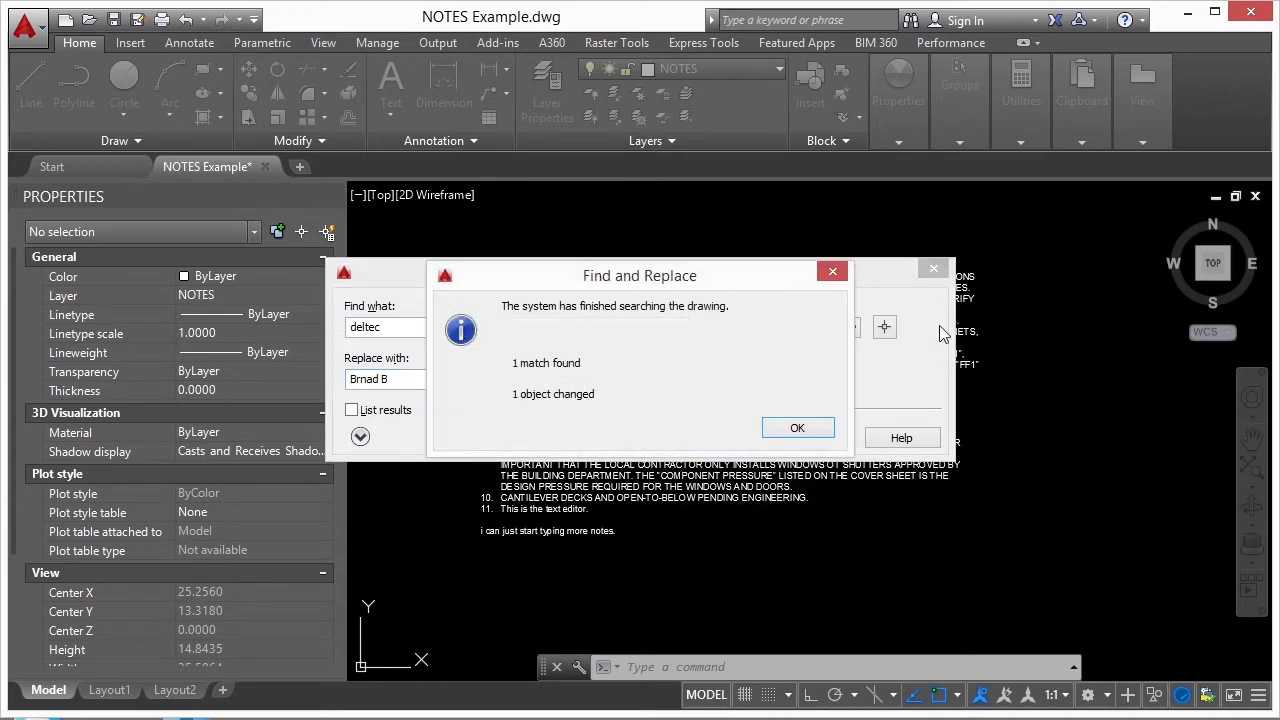
pyautogui.click(797, 428)
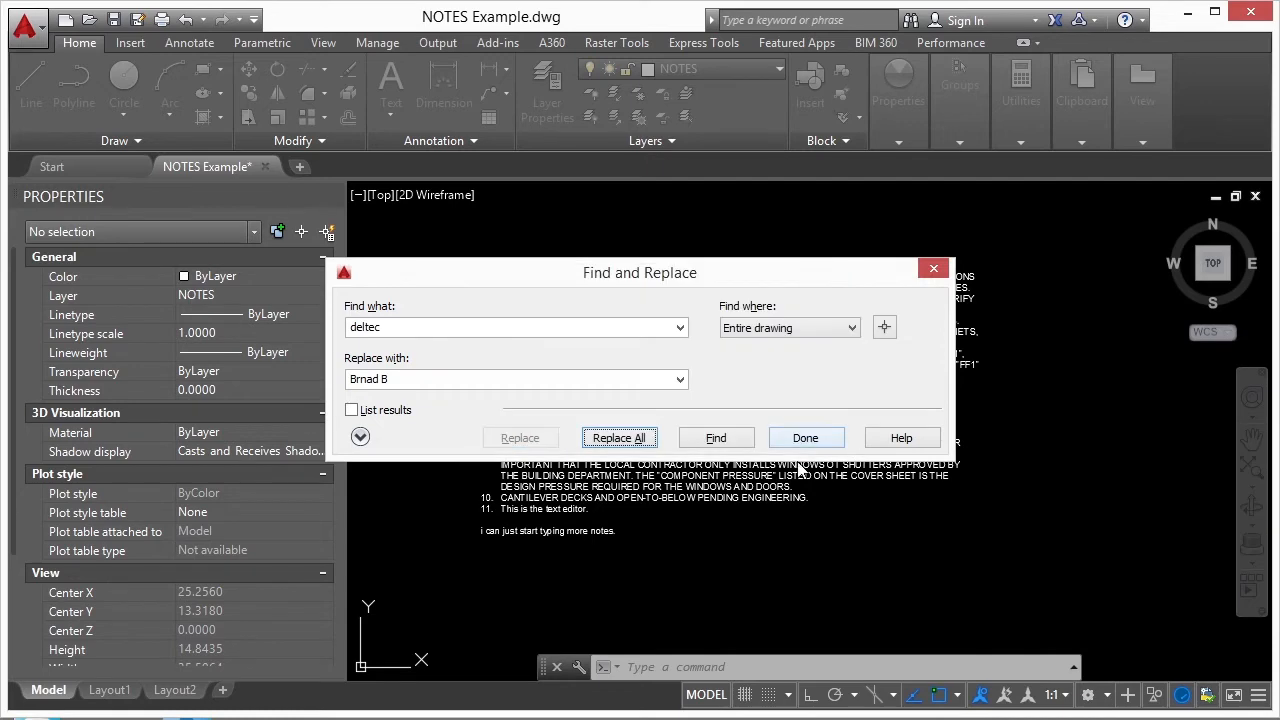
# - Finish the find-and-replace operation and examine the replaced wording in note 1
pyautogui.click(806, 440)
pyautogui.scroll(7, 626, 292)
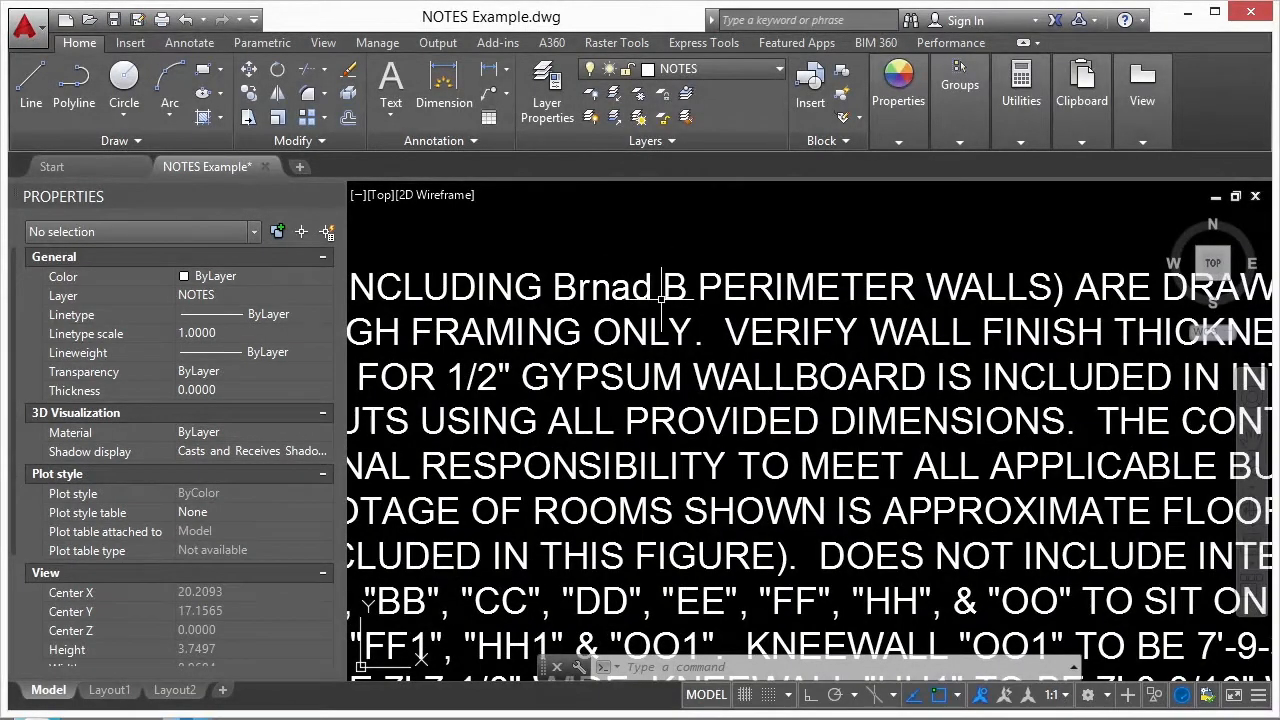
pyautogui.scroll(-2, 706, 340)
pyautogui.scroll(-4, 706, 340)
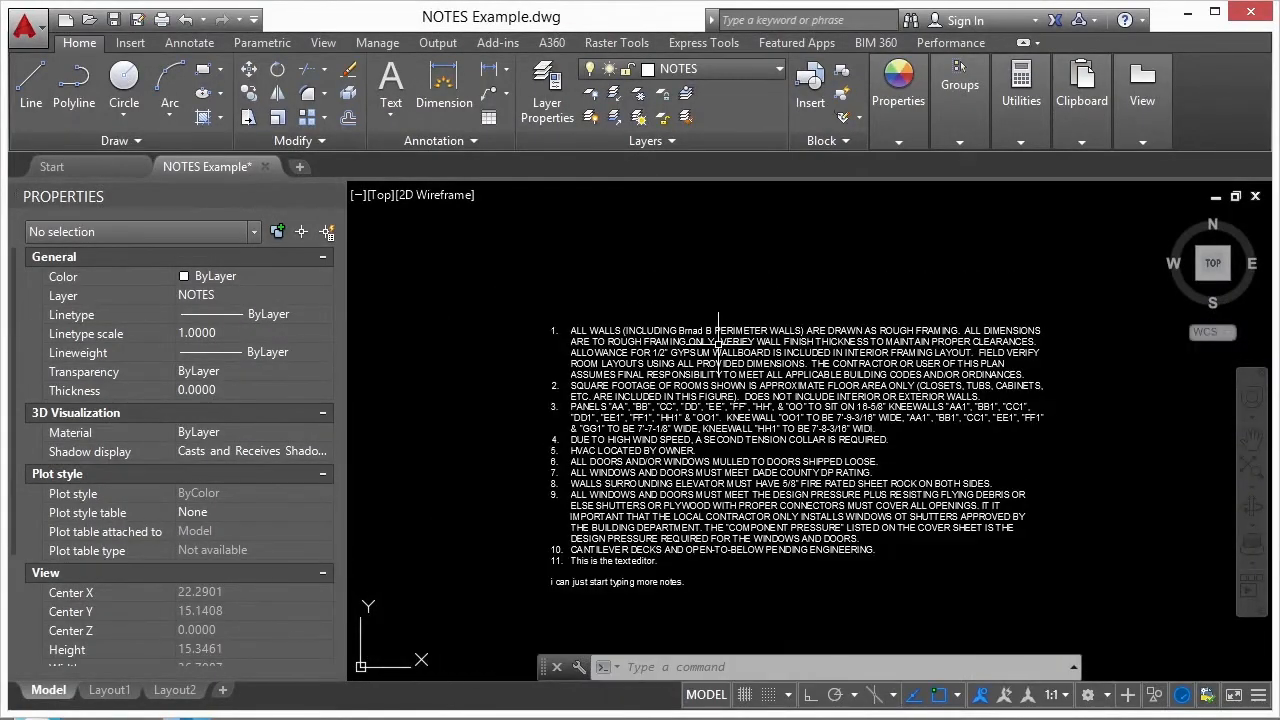
# - Open the notes for editing, view the text editor's own Find and Replace options, and leave without replacing anything
pyautogui.doubleClick(718, 345)
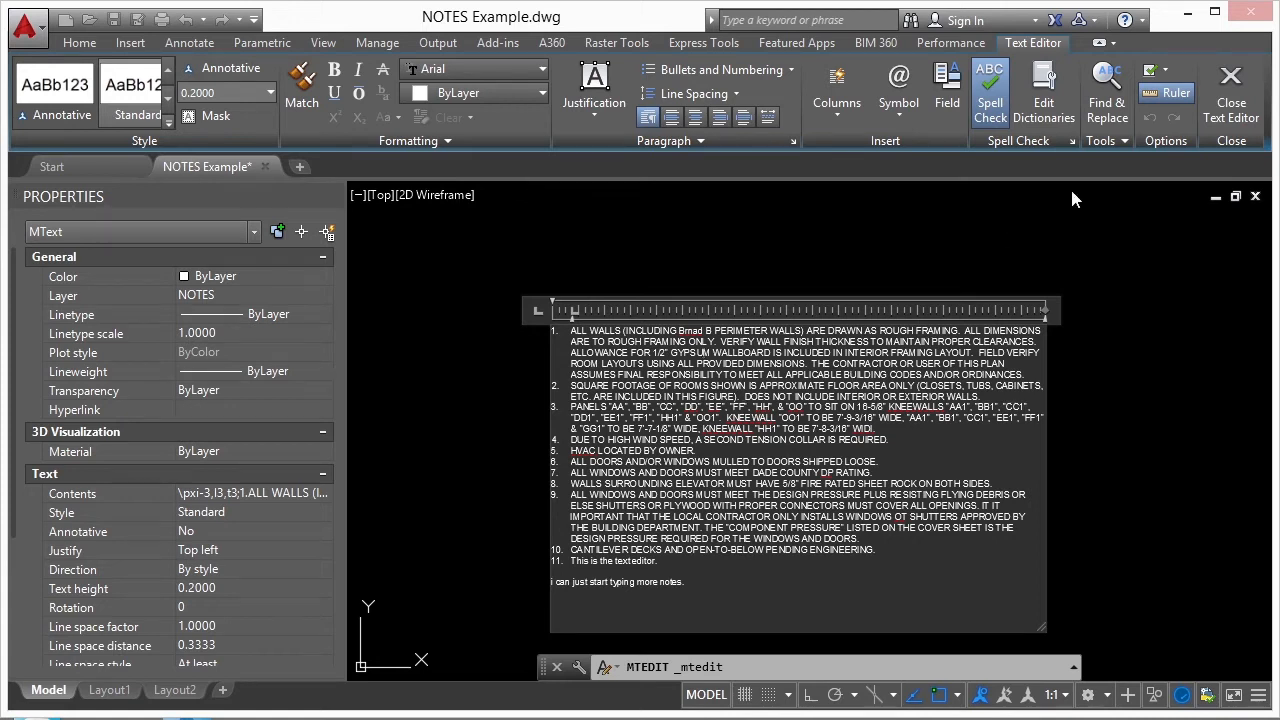
pyautogui.click(1107, 100)
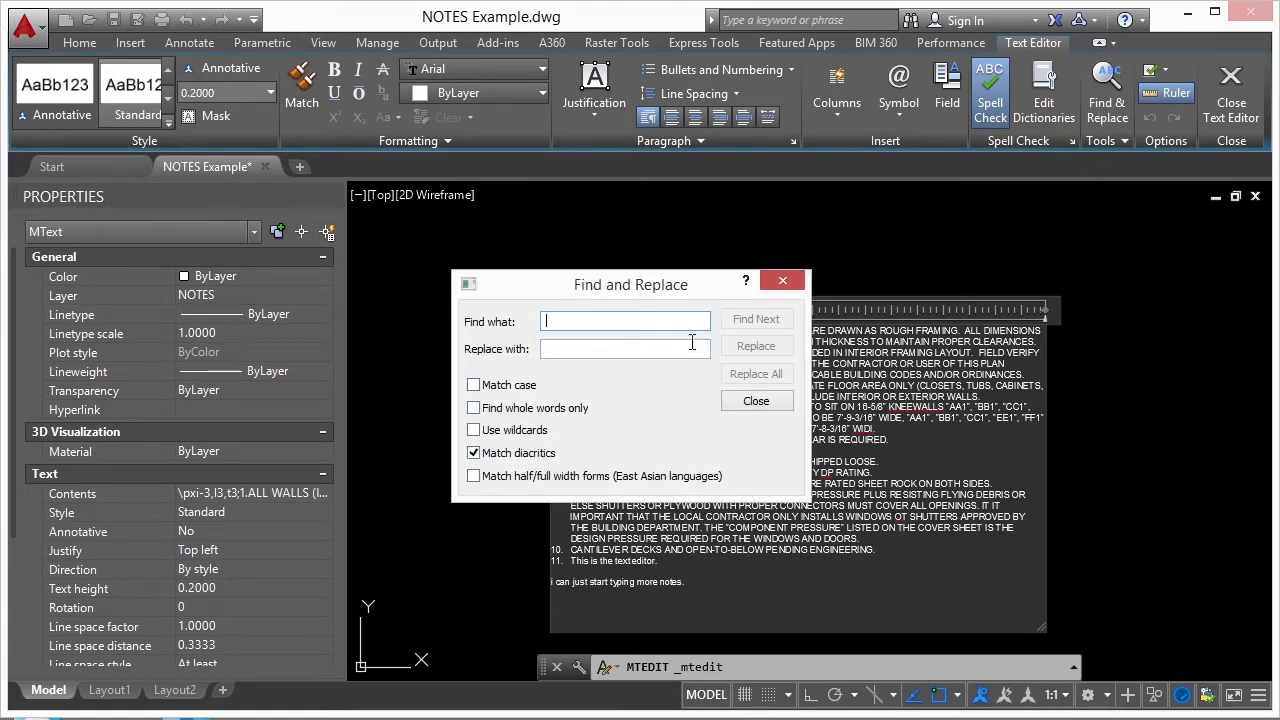
pyautogui.moveTo(673, 292); pyautogui.dragTo(407, 270)
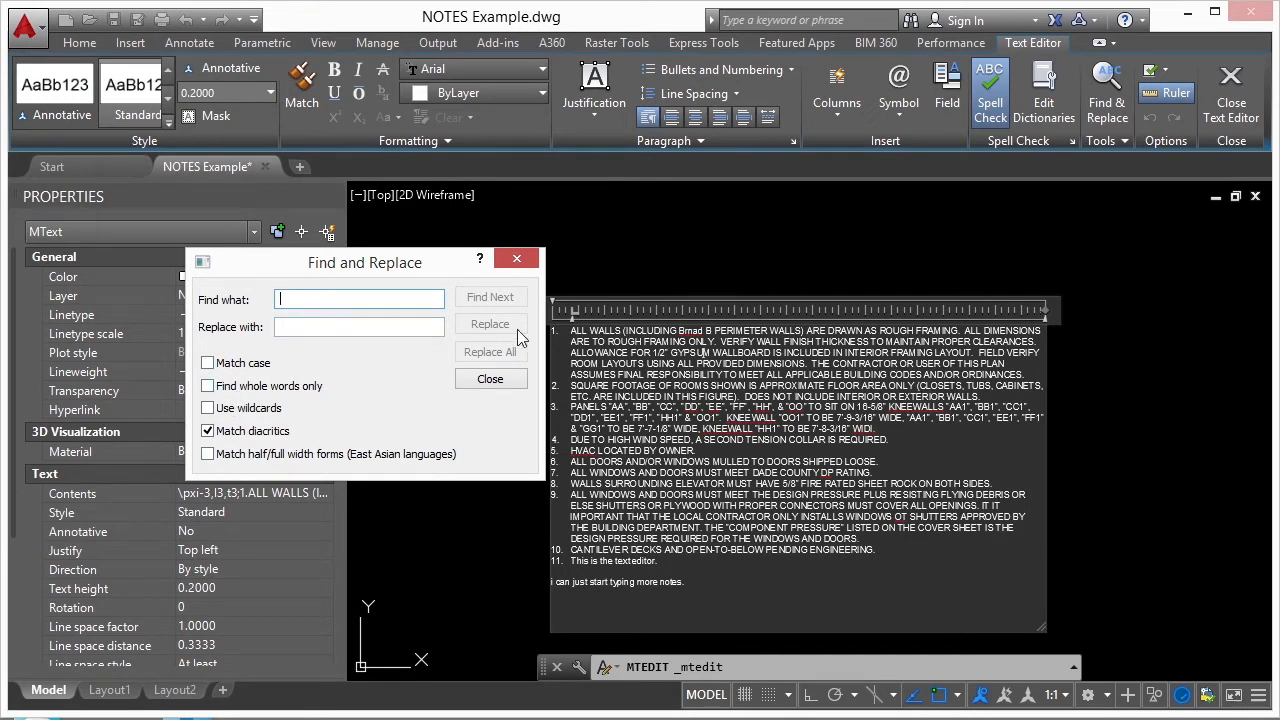
pyautogui.click(505, 384)
pyautogui.click(1071, 429)
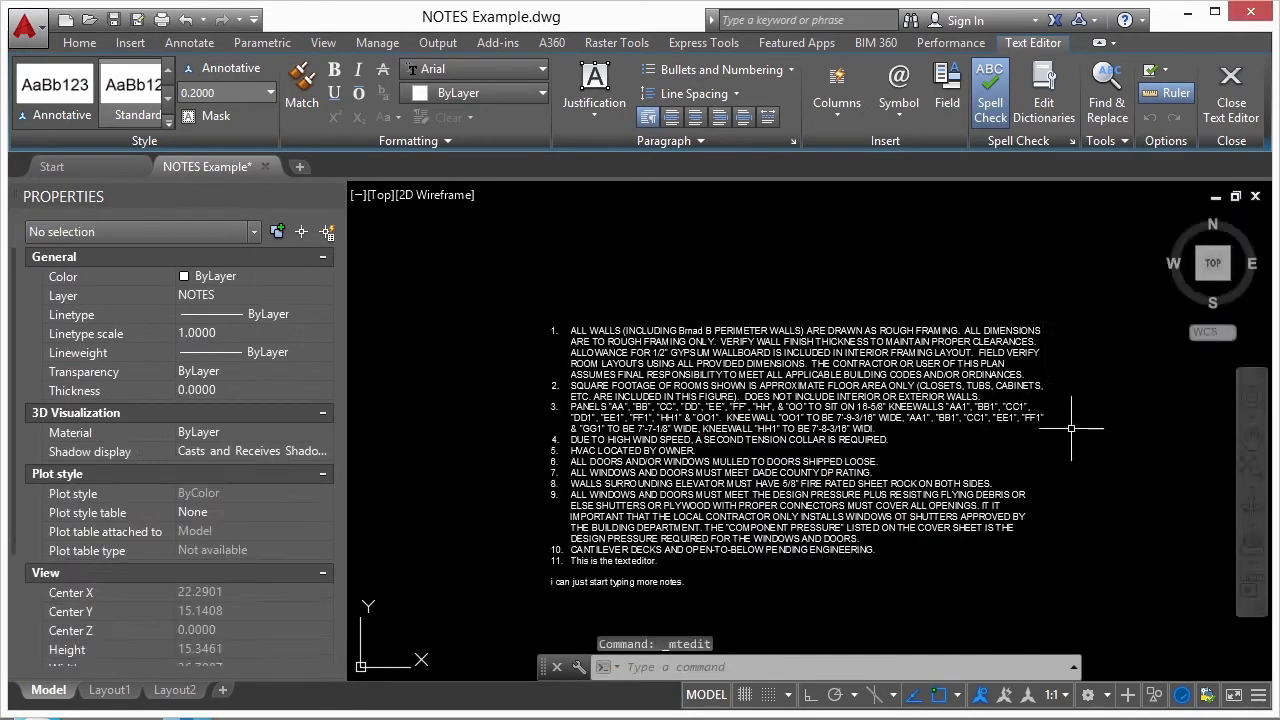
# - Reopen the notes for editing and review the Check Spelling Settings without changing them
pyautogui.moveTo(767, 439)
pyautogui.mouseDown(button='middle')
pyautogui.moveTo(743, 494)
pyautogui.moveTo(732, 376)
pyautogui.mouseUp(button='middle')
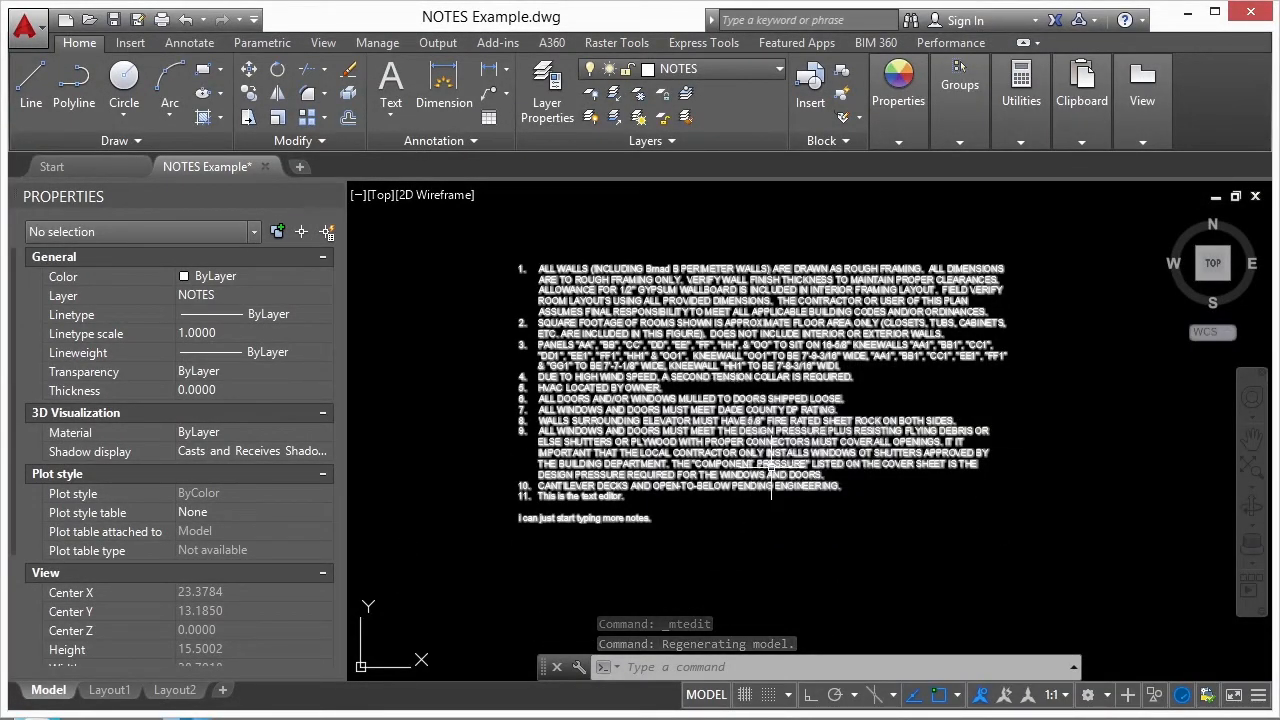
pyautogui.doubleClick(688, 443)
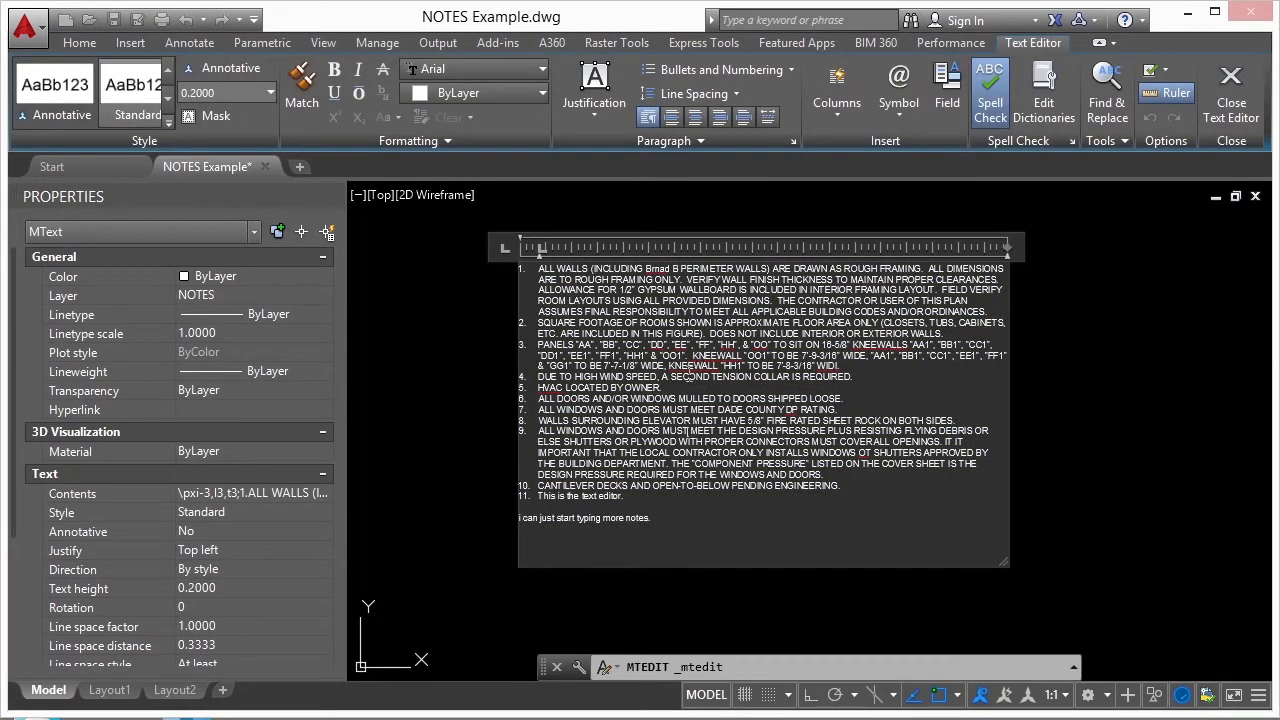
pyautogui.rightClick(665, 297)
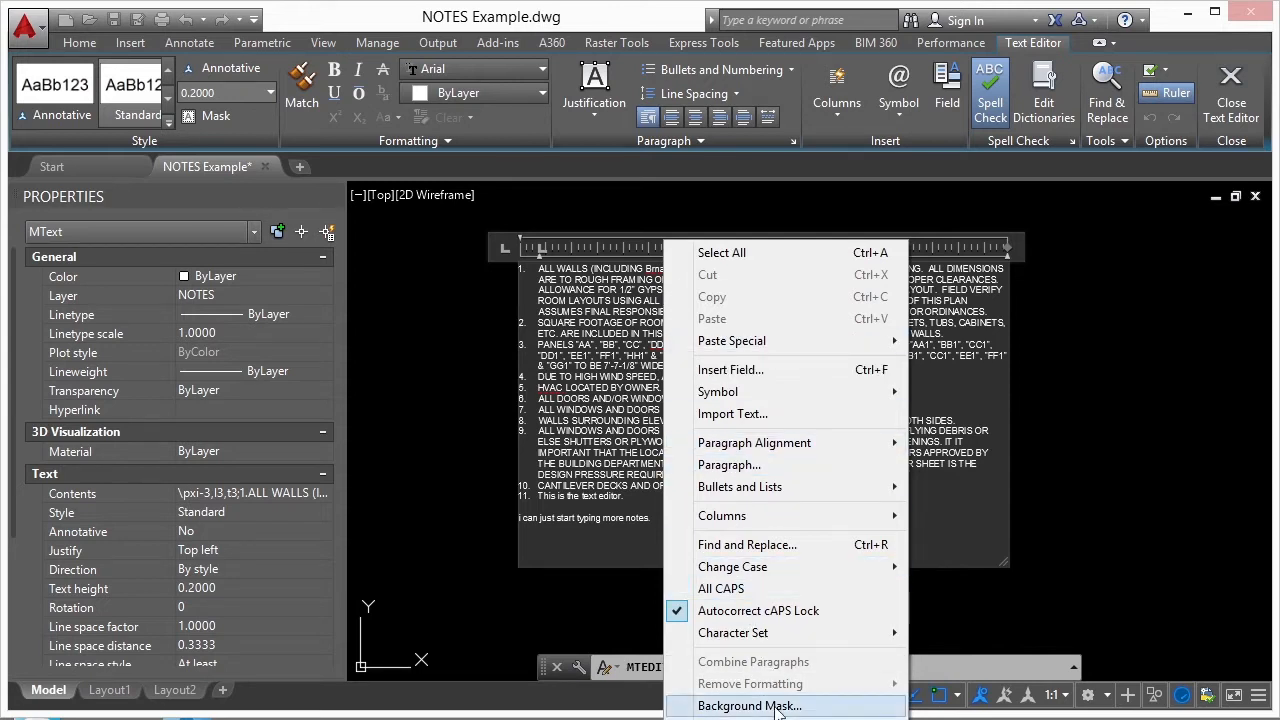
pyautogui.moveTo(775, 719)
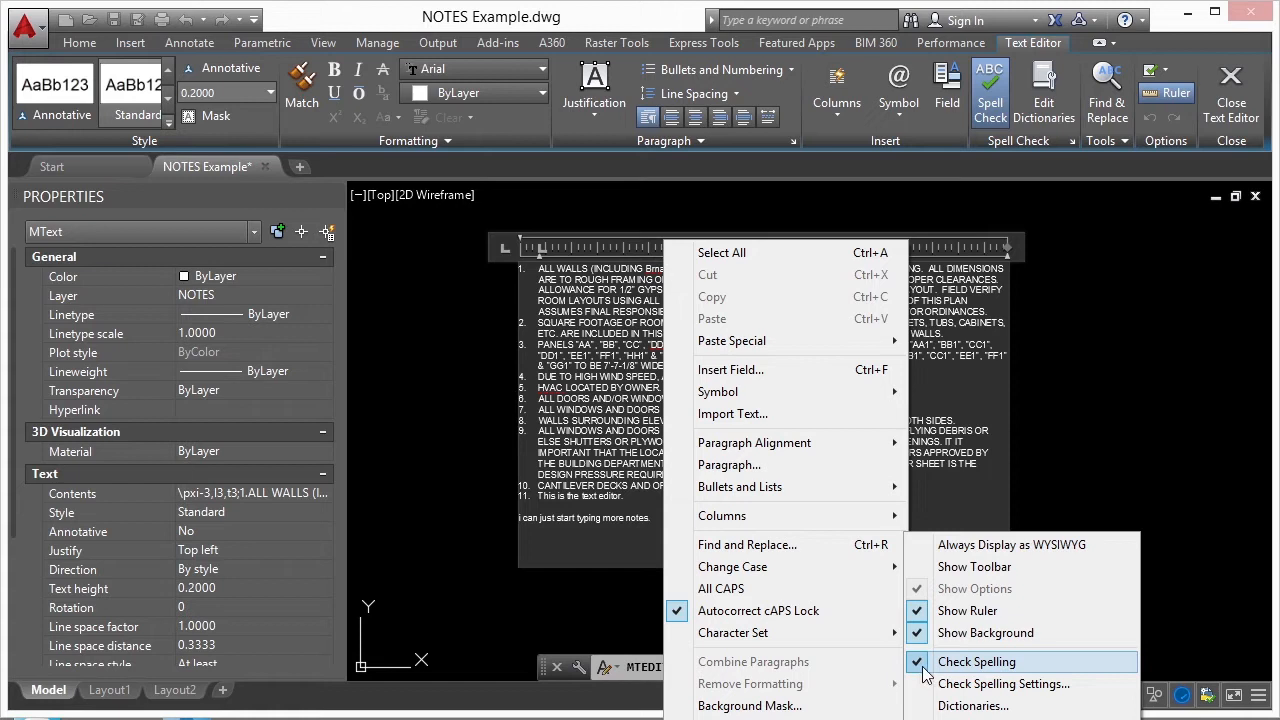
pyautogui.click(995, 686)
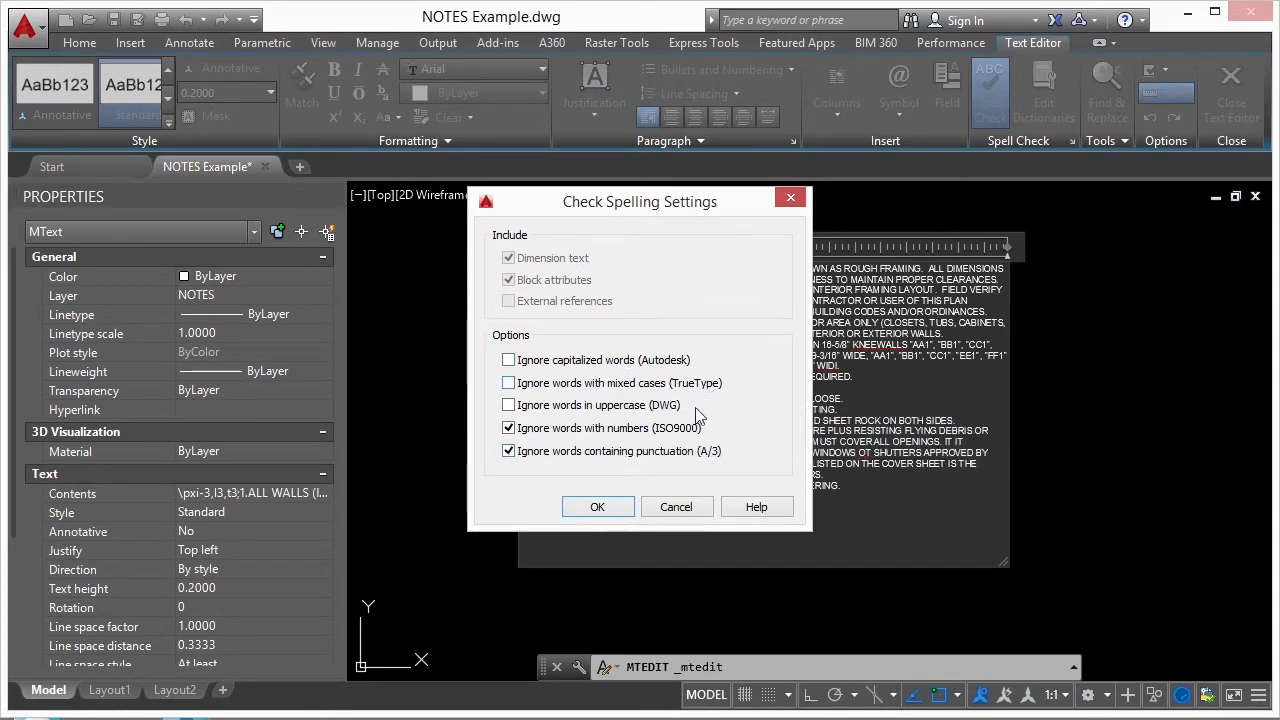
pyautogui.click(676, 508)
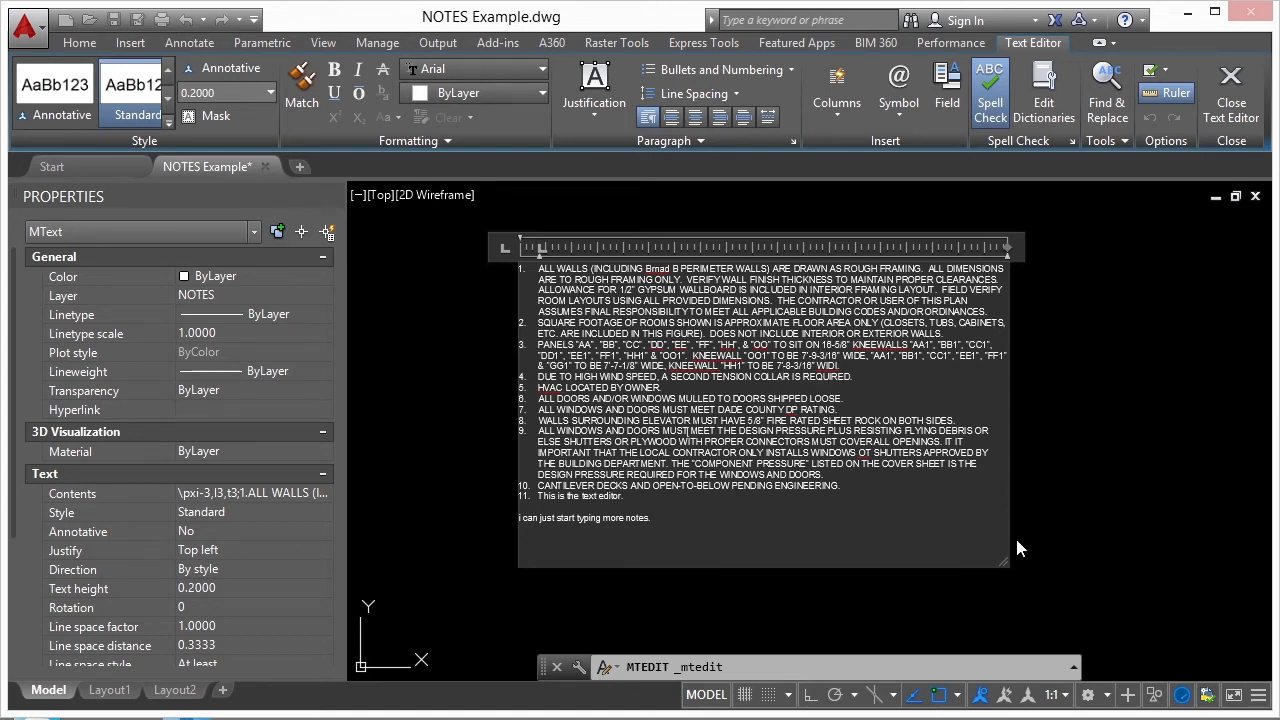
# - Set the notes to dynamic columns with manual height and shrink the text frame so the notes flow into two columns
pyautogui.click(828, 115)
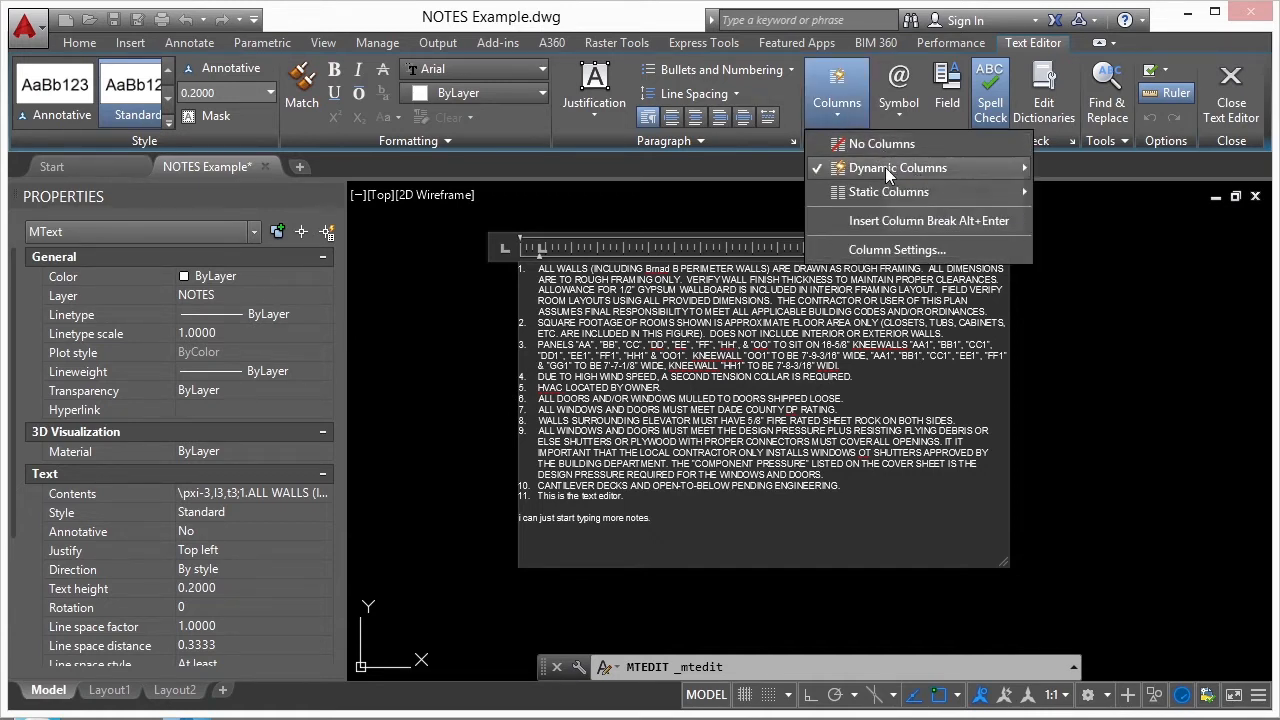
pyautogui.moveTo(888, 172)
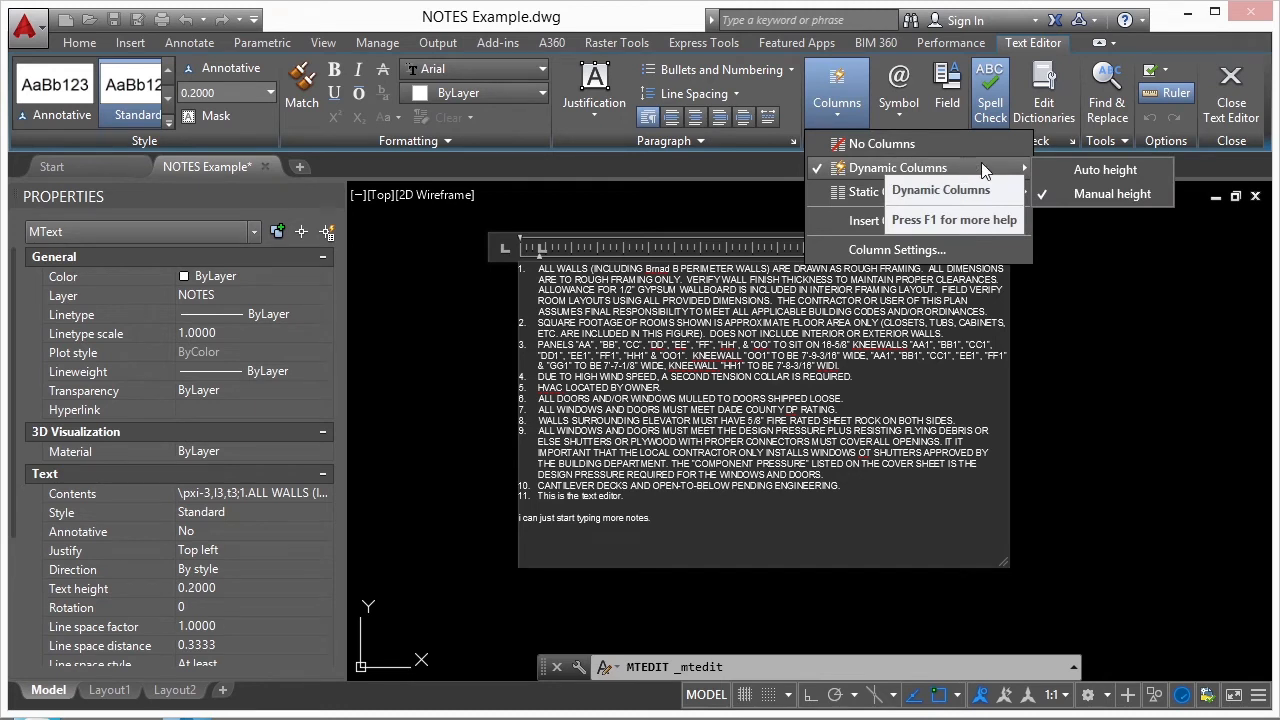
pyautogui.click(1099, 193)
pyautogui.moveTo(1012, 563); pyautogui.dragTo(806, 479)
pyautogui.click(884, 536)
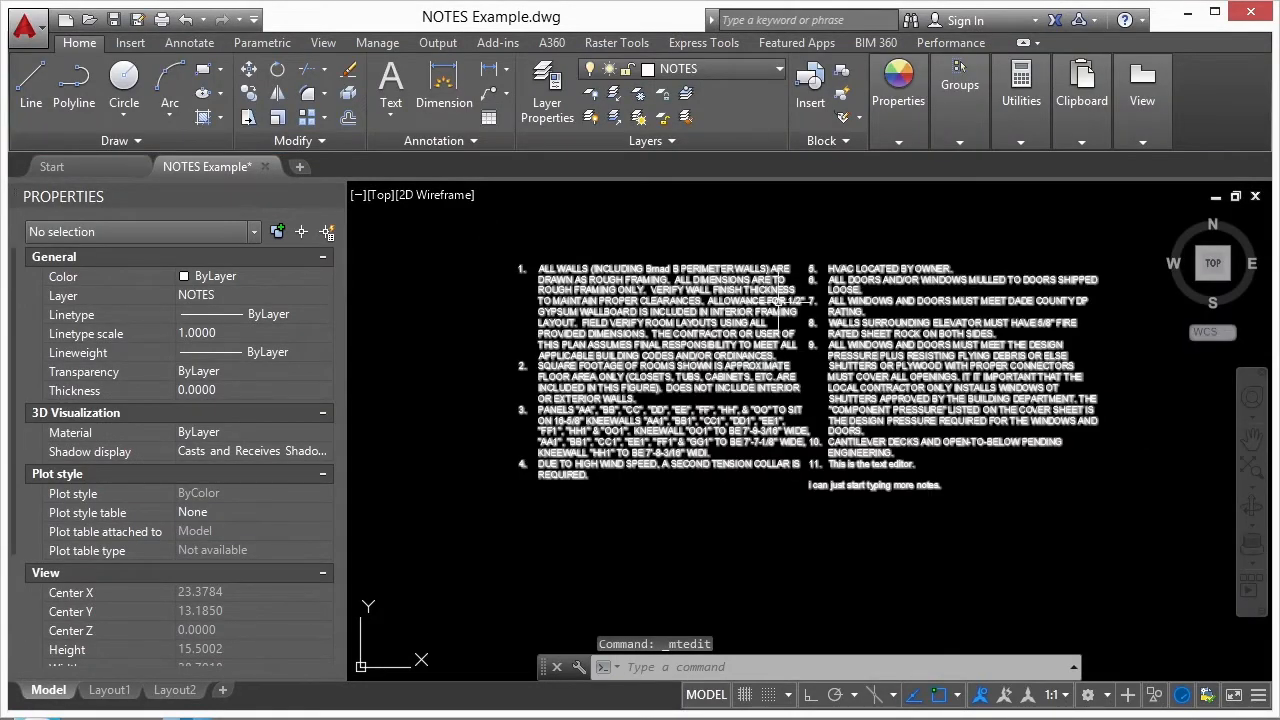
# - Reopen the notes and adjust the two-column layout, narrowing the columns, widening the gap between them and slightly increasing their height
pyautogui.doubleClick(744, 336)
pyautogui.moveTo(806, 246); pyautogui.dragTo(774, 246)
pyautogui.moveTo(1099, 248); pyautogui.dragTo(1137, 258)
pyautogui.moveTo(751, 485); pyautogui.dragTo(751, 497)
# - Switch the notes to three static columns and increase the column height
pyautogui.click(846, 118)
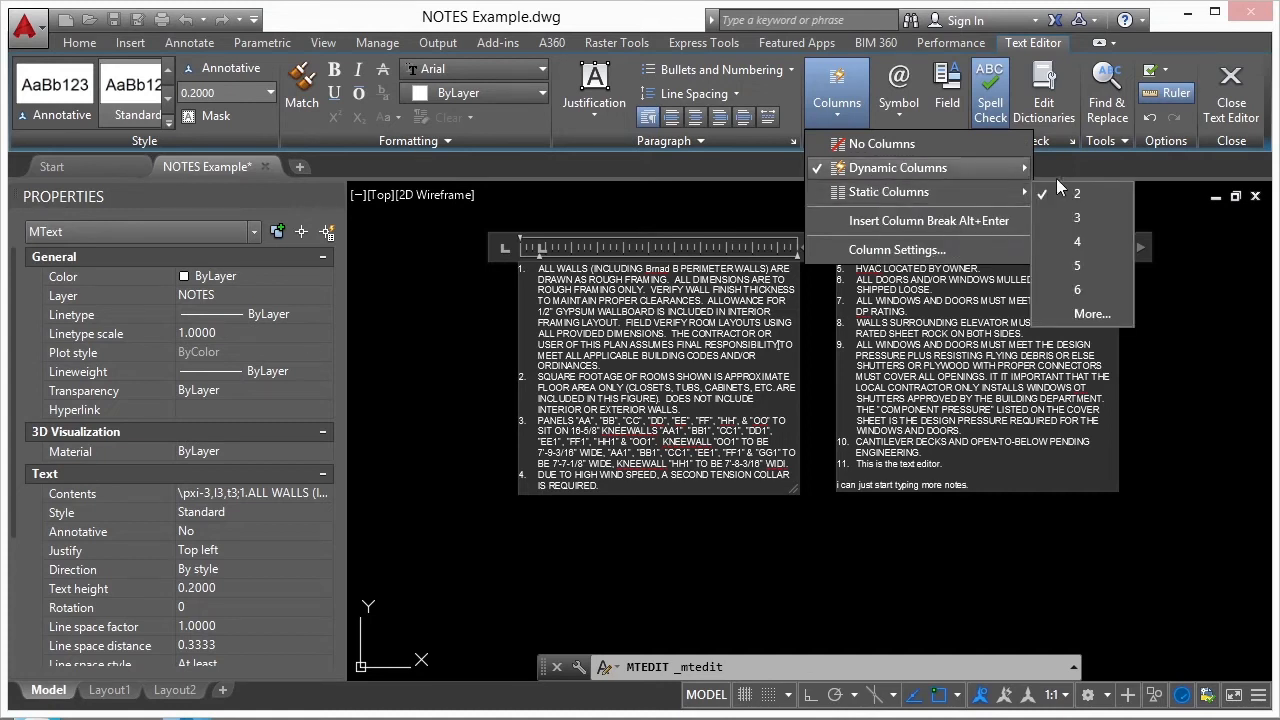
pyautogui.click(1088, 228)
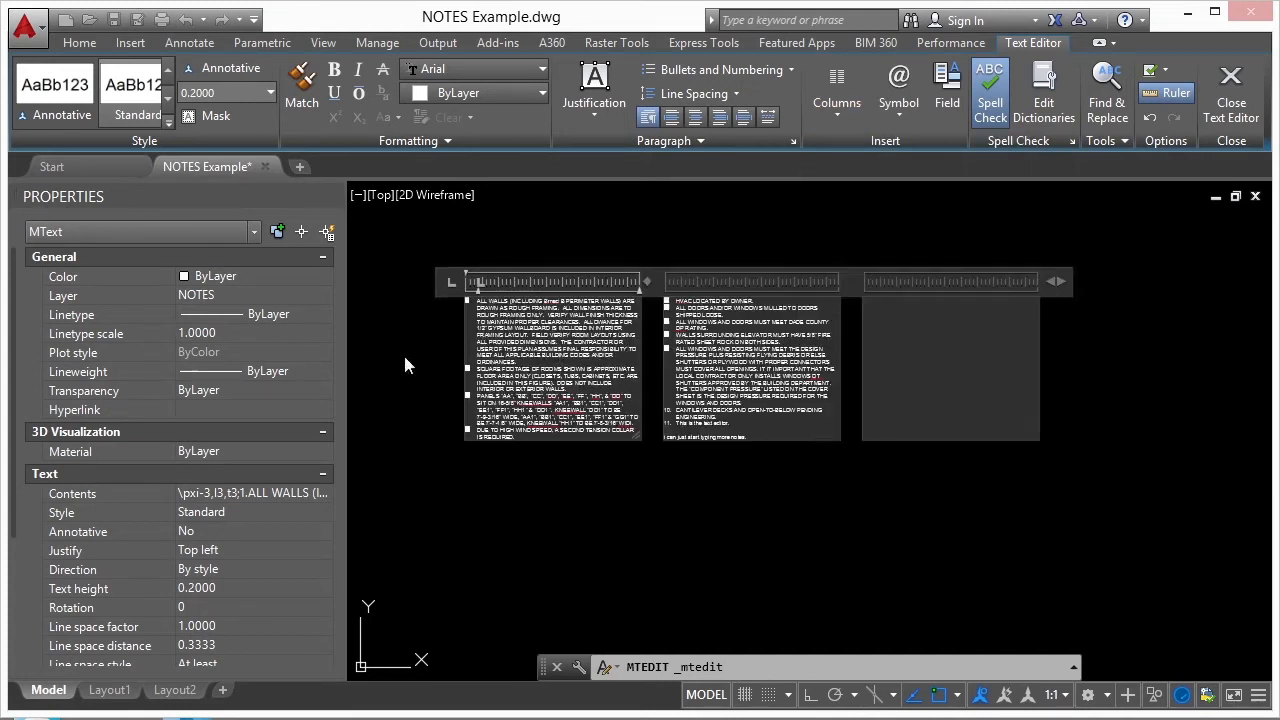
pyautogui.moveTo(754, 442); pyautogui.dragTo(770, 510)
# - Reduce the notes' static column layout to two columns
pyautogui.click(836, 90)
pyautogui.moveTo(880, 196)
pyautogui.click(1077, 193)
# - Set dynamic columns with auto height, shorten them so the notes spill into a third column, and finish editing
pyautogui.click(836, 90)
pyautogui.moveTo(945, 170)
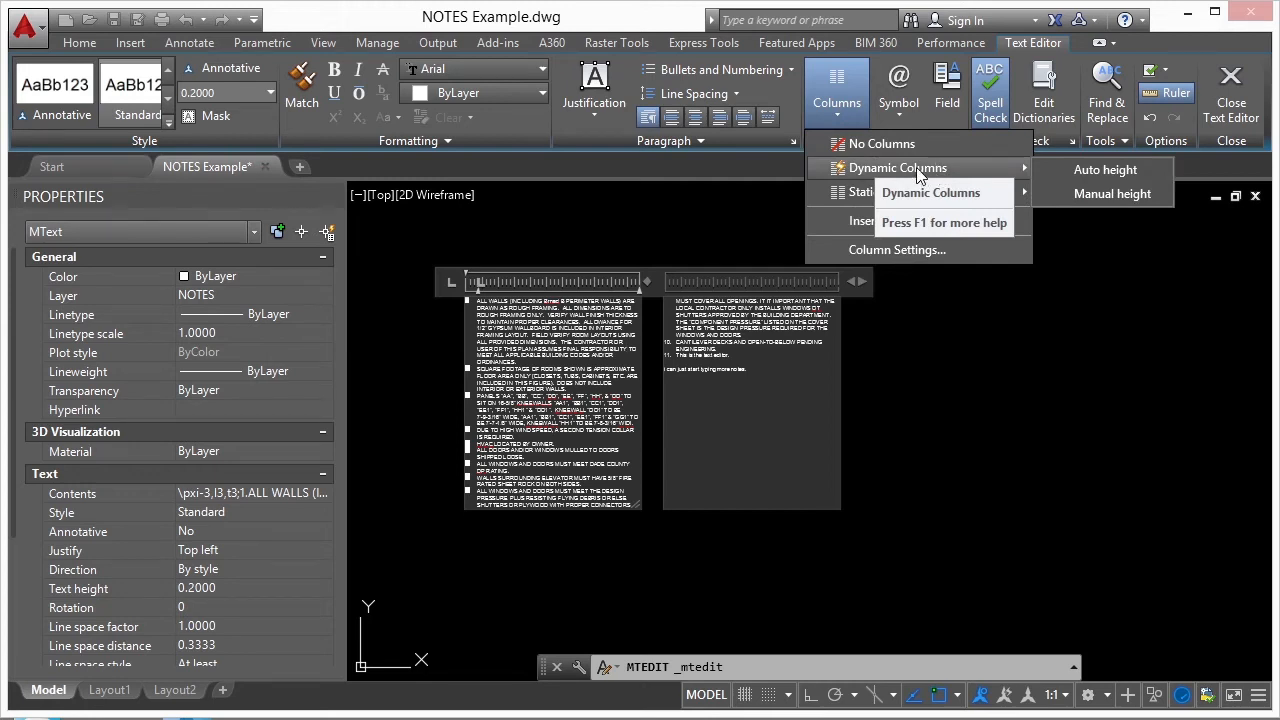
pyautogui.click(1106, 172)
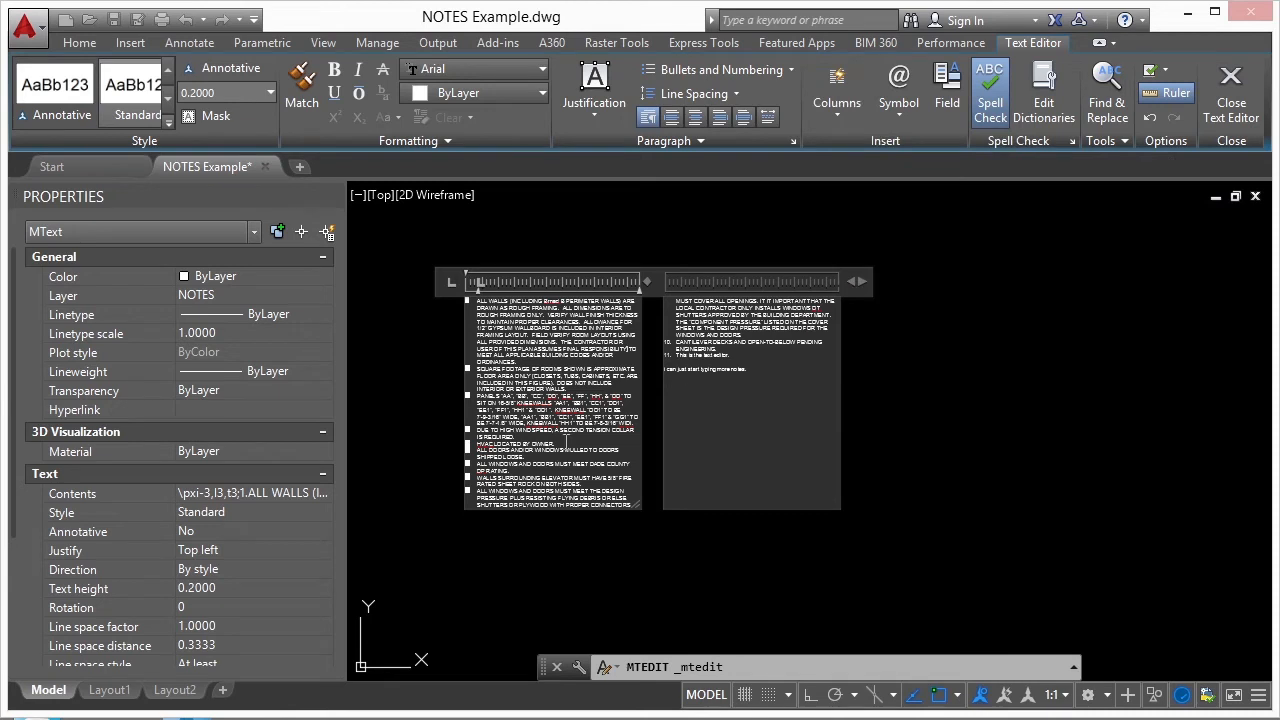
pyautogui.moveTo(578, 508); pyautogui.dragTo(605, 436)
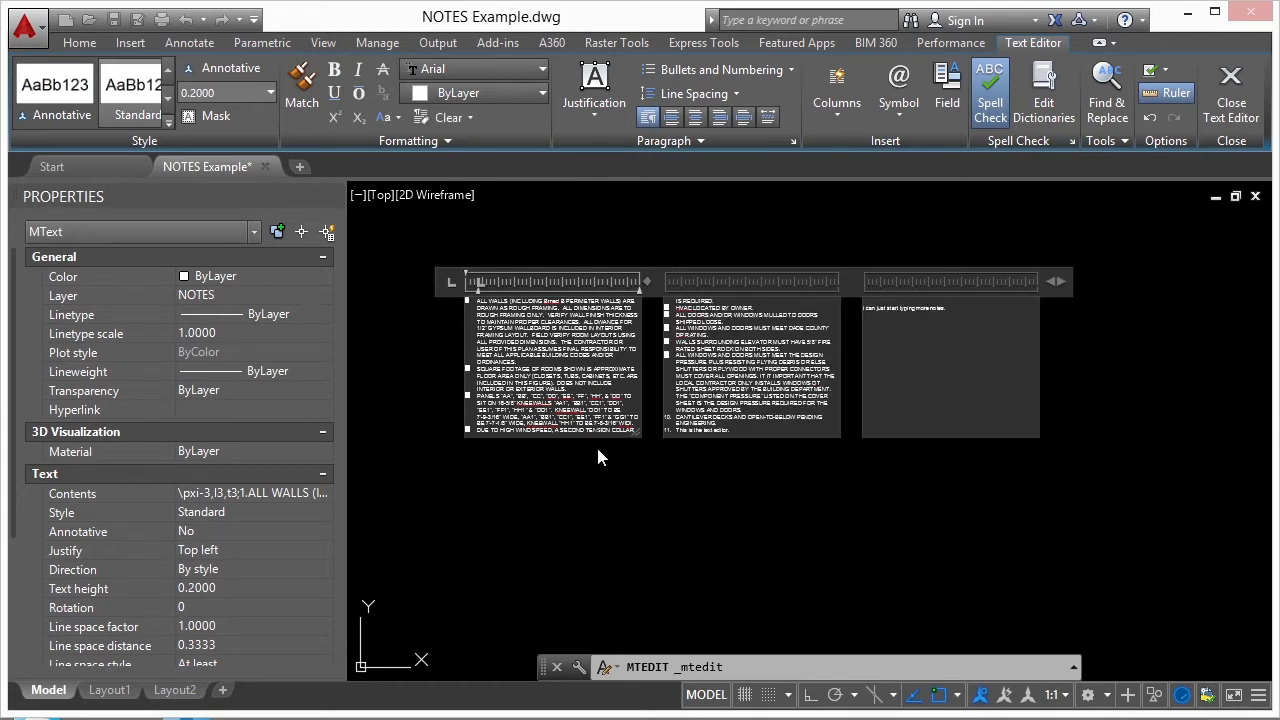
pyautogui.click(598, 441)
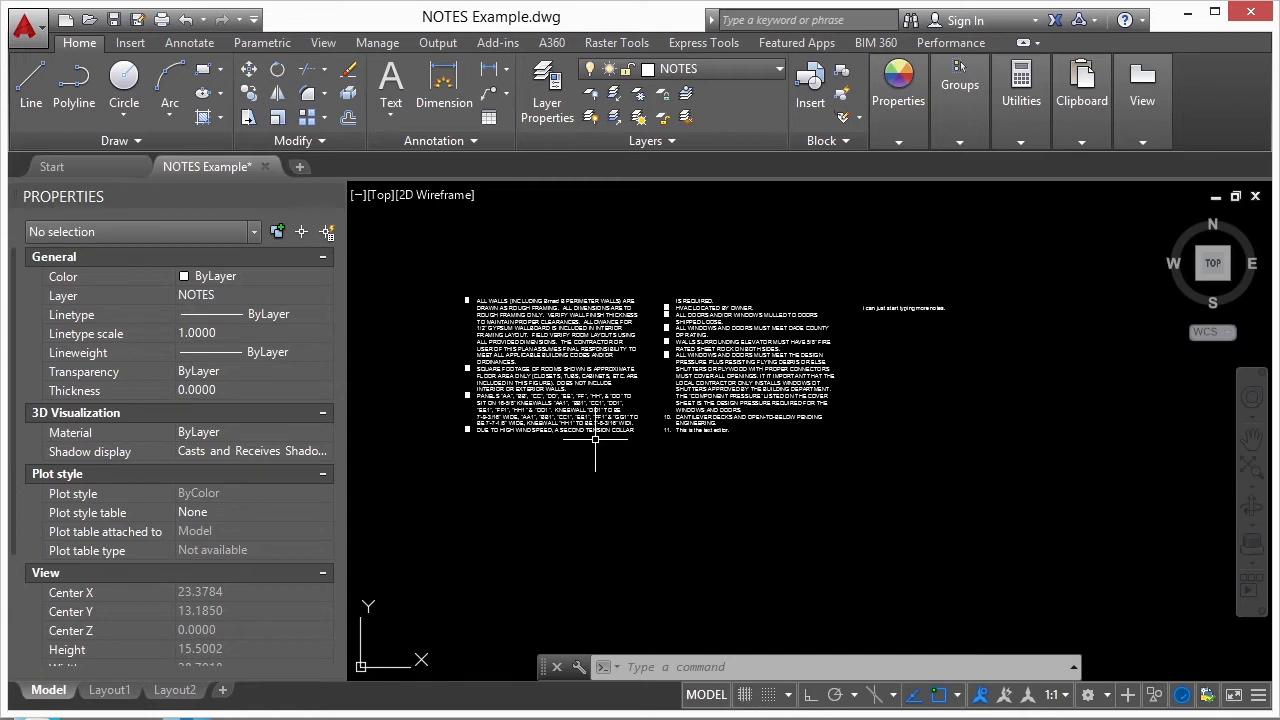
# - Select the notes object, stretch its column height downward, and stretch its overall width to spread the two columns apart
pyautogui.click(595, 438)
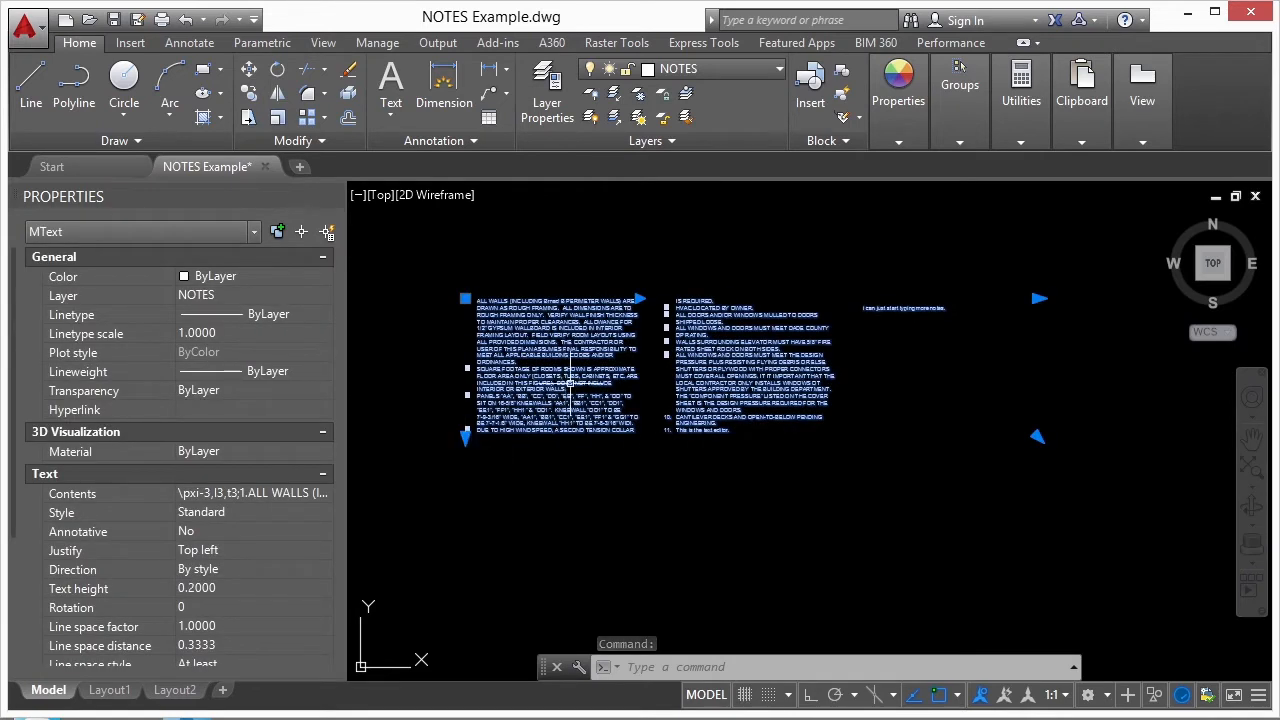
pyautogui.click(465, 436)
pyautogui.click(464, 520)
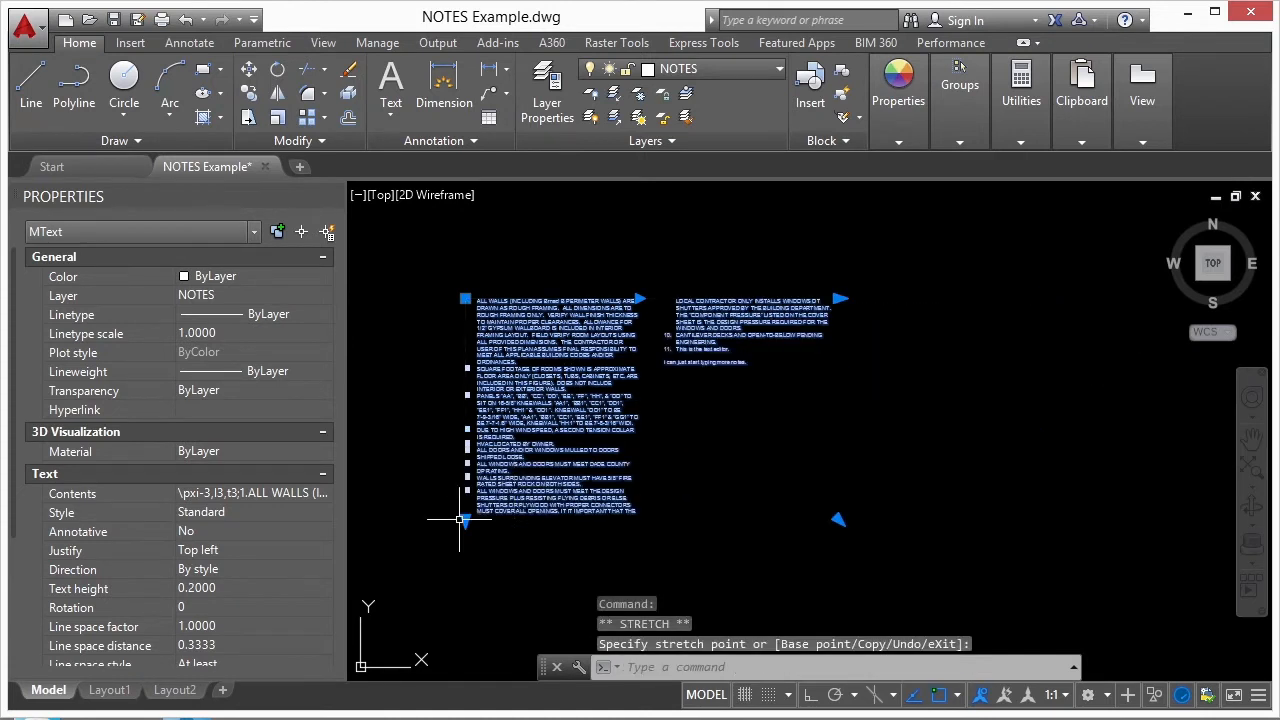
pyautogui.click(840, 298)
pyautogui.click(961, 311)
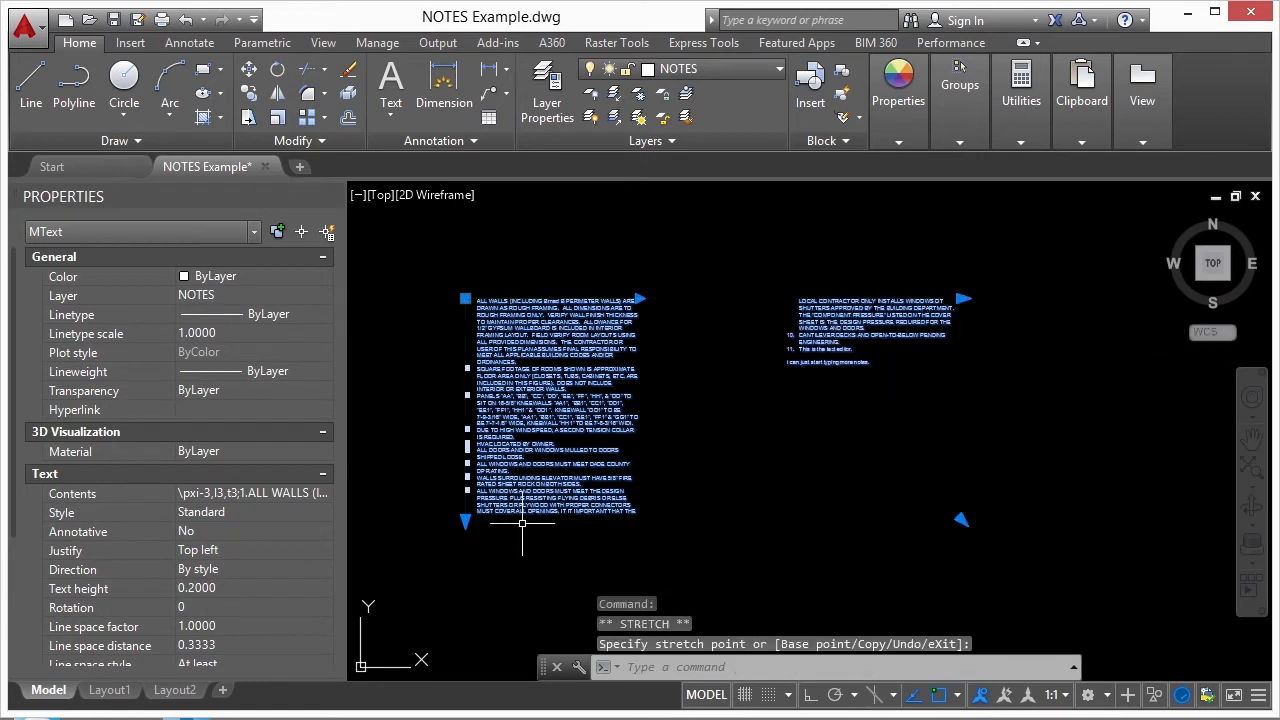
# - Pull the second column close to the first, and widen the column and overall width so the notes form one wide column
pyautogui.click(962, 298)
pyautogui.click(806, 299)
pyautogui.click(640, 298)
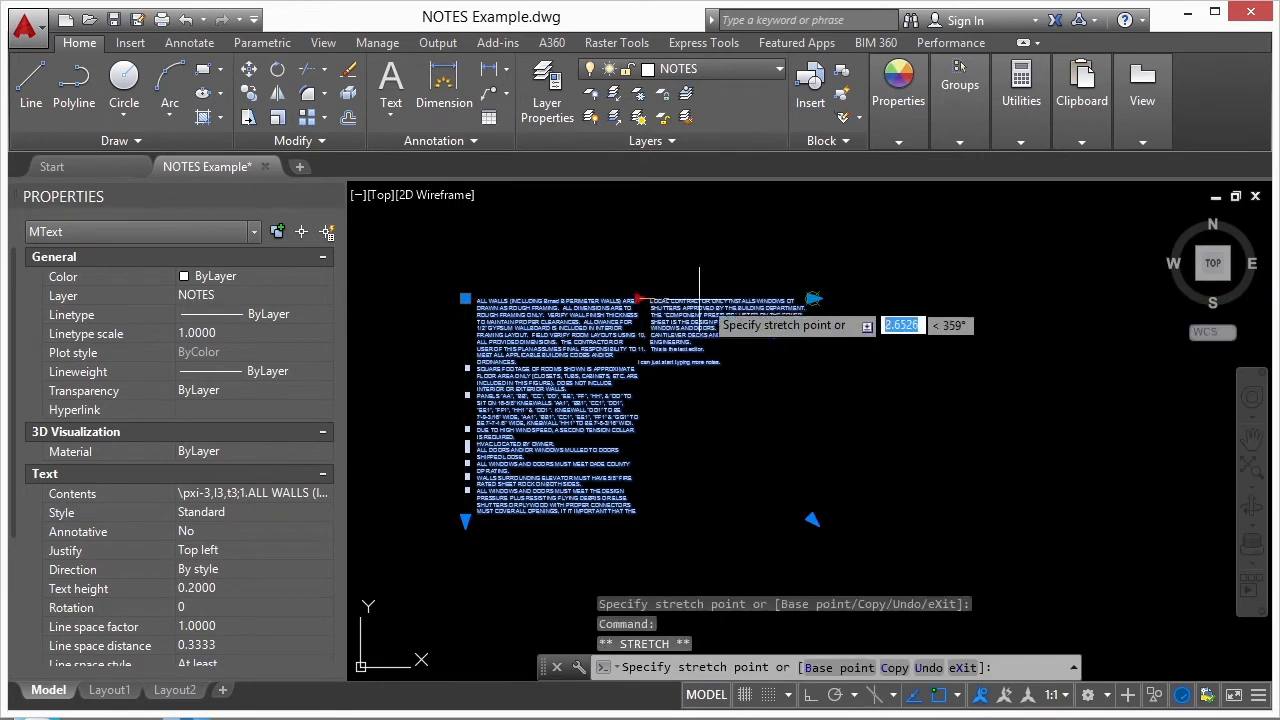
pyautogui.click(802, 300)
pyautogui.click(812, 298)
pyautogui.click(936, 298)
# - Stretch the notes object's height upward and its width inward using its grips
pyautogui.click(464, 520)
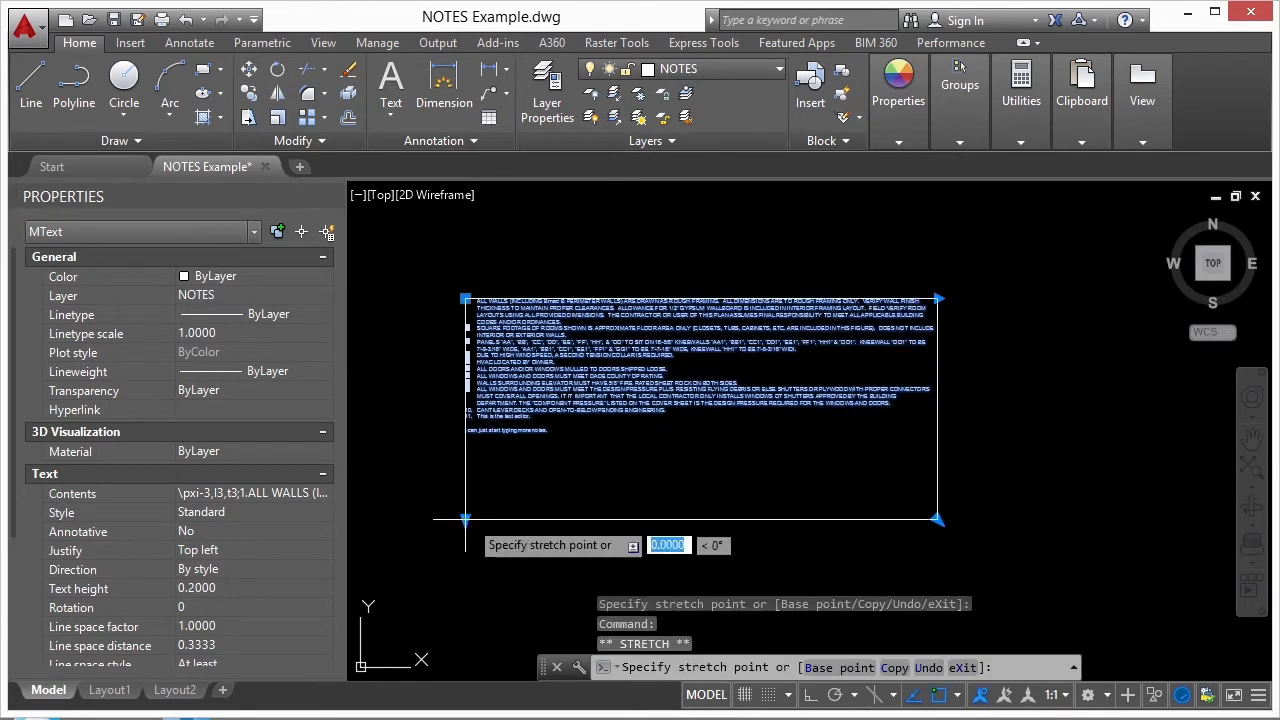
pyautogui.click(465, 391)
pyautogui.click(942, 299)
pyautogui.click(754, 319)
pyautogui.scroll(-4, 563, 377)
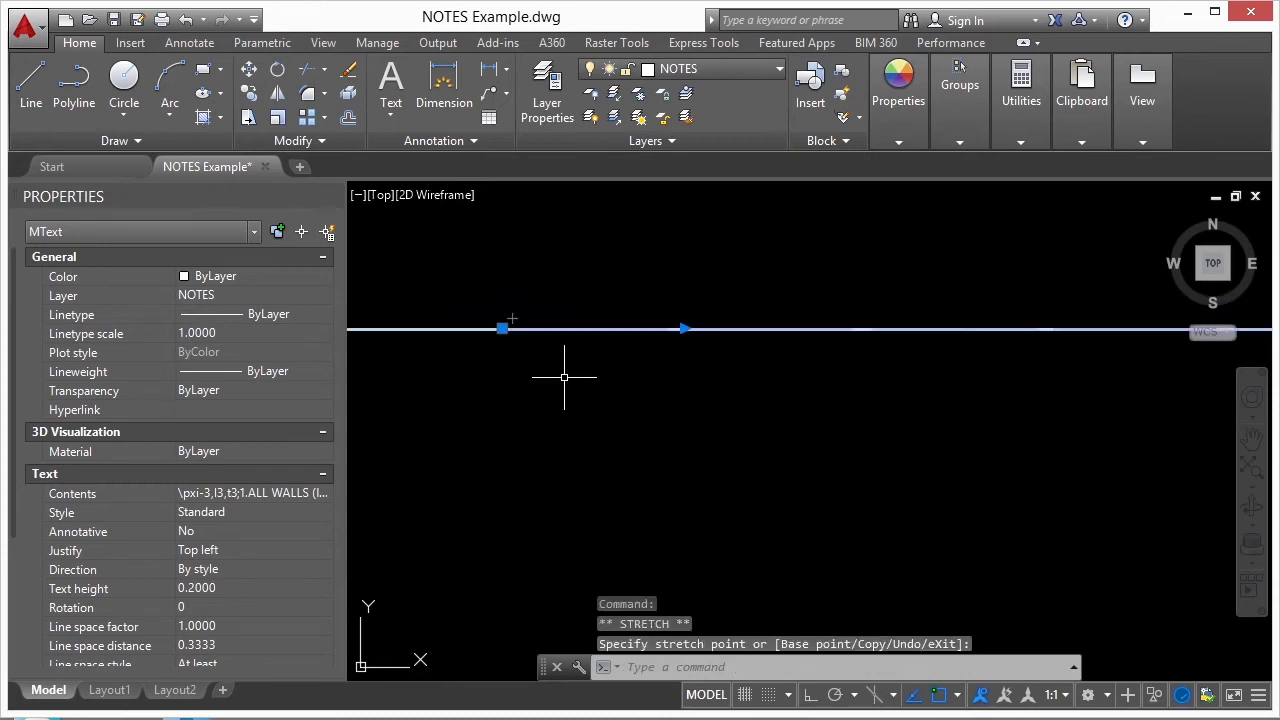
# - Reopen the notes for editing, extend the column height until all notes fit in a single column, and finish editing
pyautogui.scroll(2, 435, 400)
pyautogui.moveTo(431, 397); pyautogui.dragTo(1205, 391, button='middle')
pyautogui.moveTo(1049, 375); pyautogui.dragTo(797, 366, button='middle')
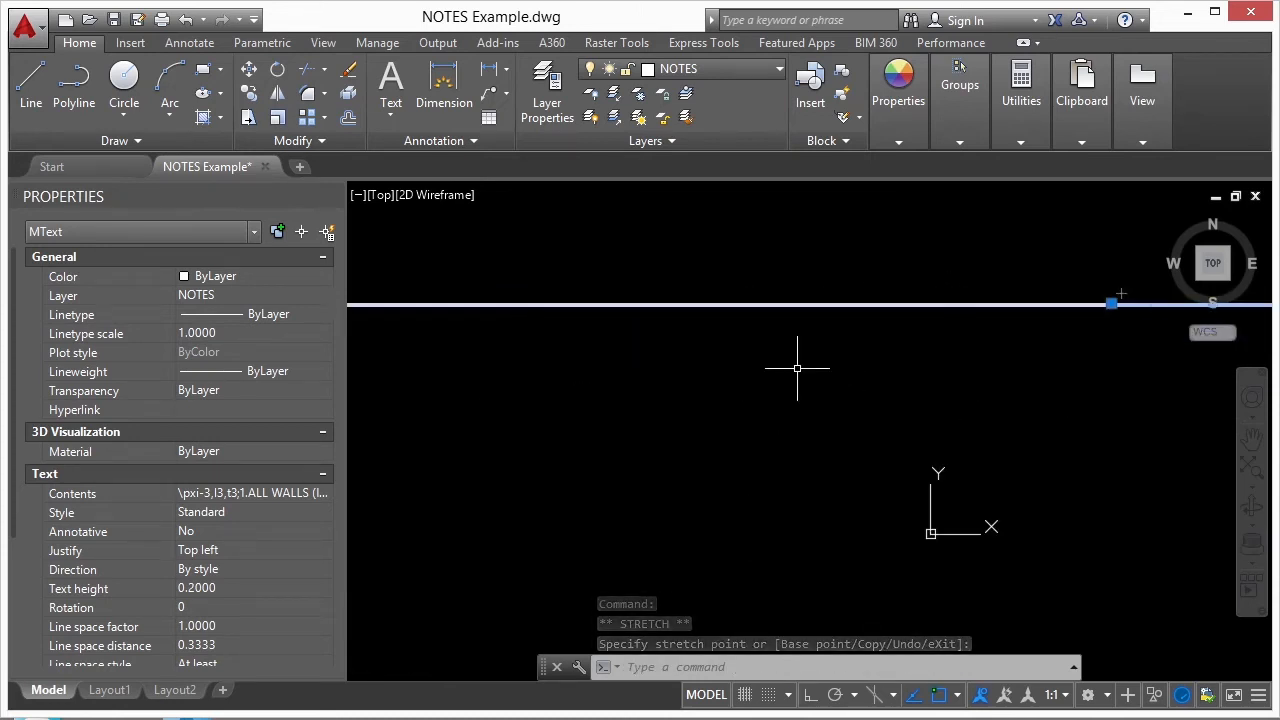
pyautogui.middleClick(765, 377)
pyautogui.middleClick(765, 377)
pyautogui.doubleClick(519, 430)
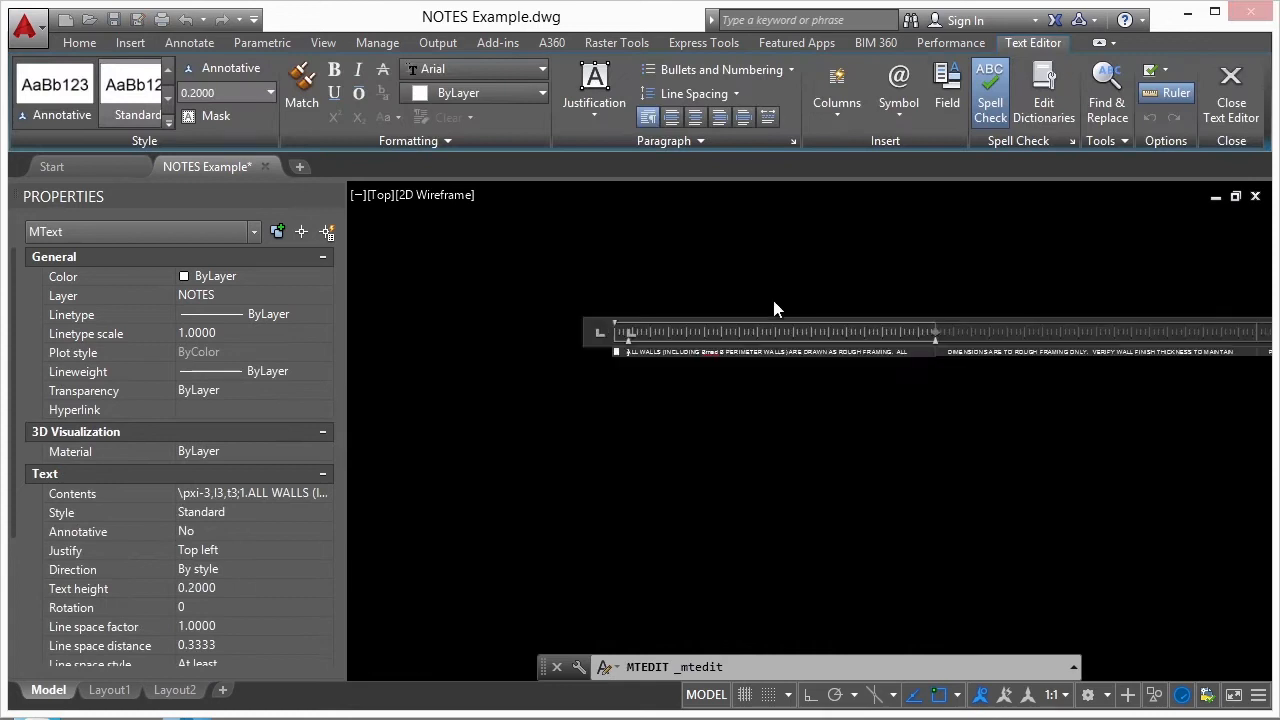
pyautogui.moveTo(754, 408); pyautogui.dragTo(758, 551)
pyautogui.click(1054, 441)
pyautogui.scroll(10, 610, 354)
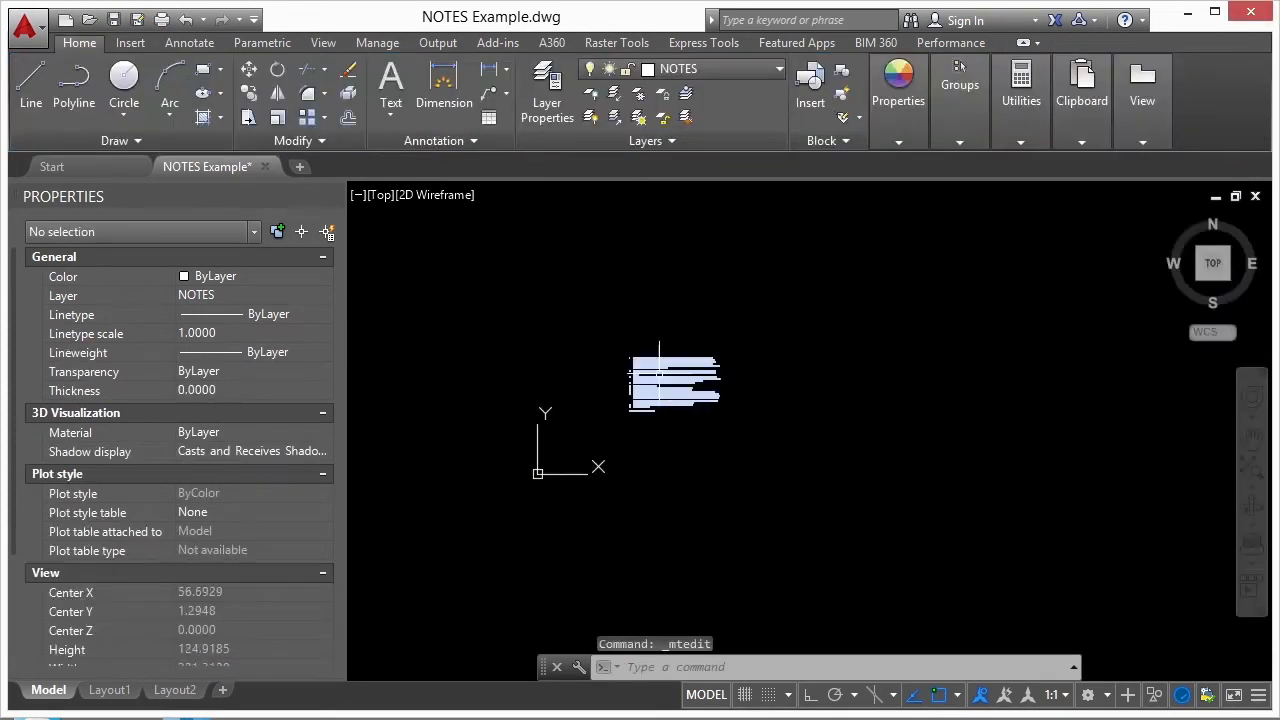
pyautogui.moveTo(610, 354); pyautogui.dragTo(719, 376, button='middle')
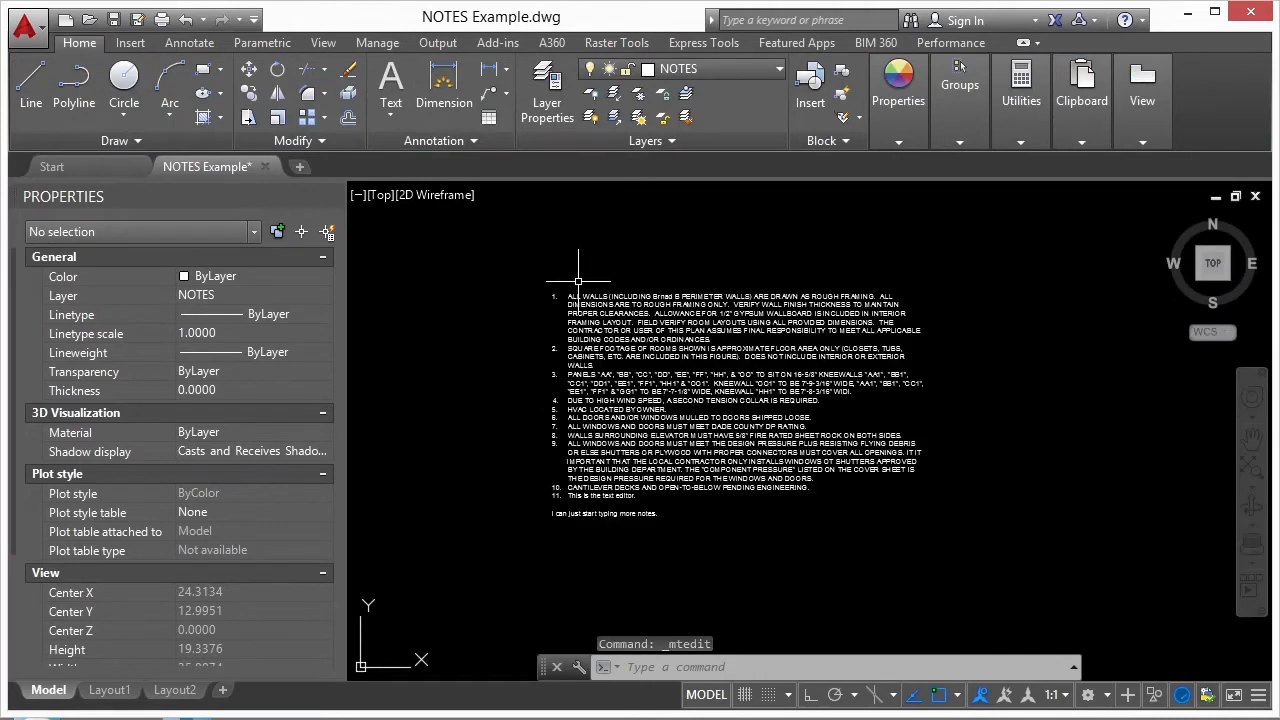
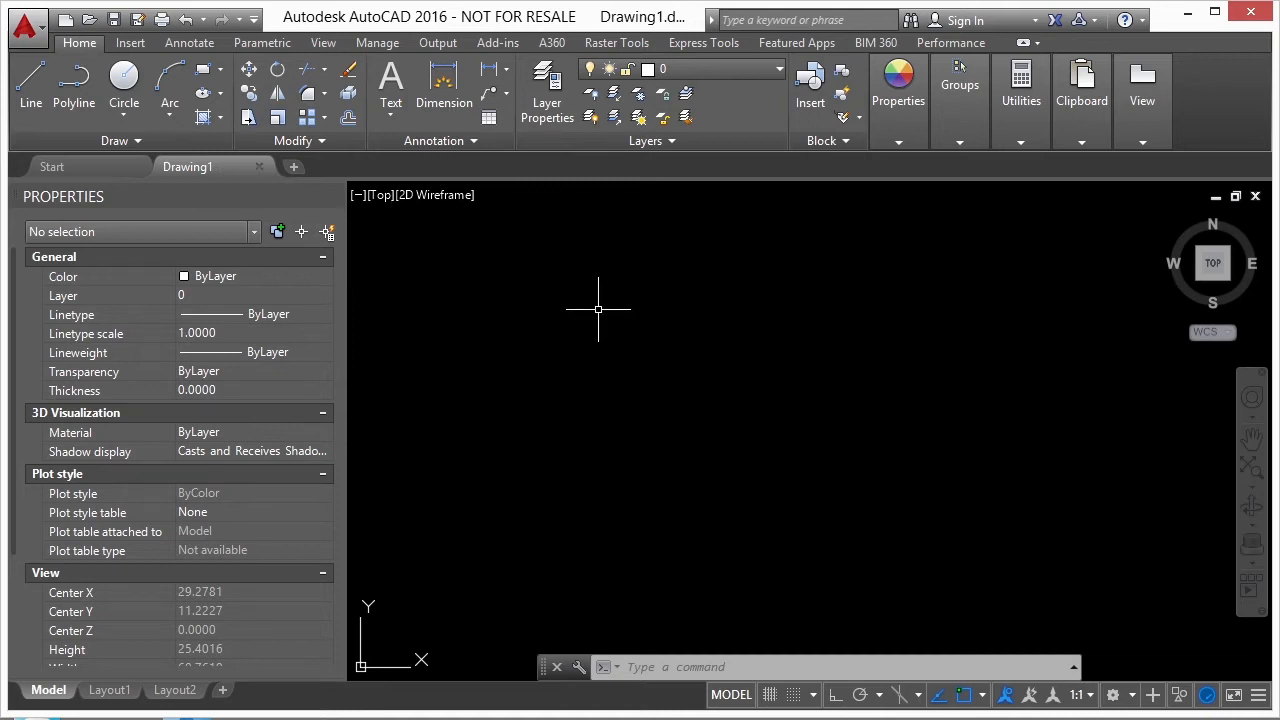
# - Start a multiline text object in the empty drawing area, with a text frame about 8.4 units along its diagonal
pyautogui.write('MTEXT')
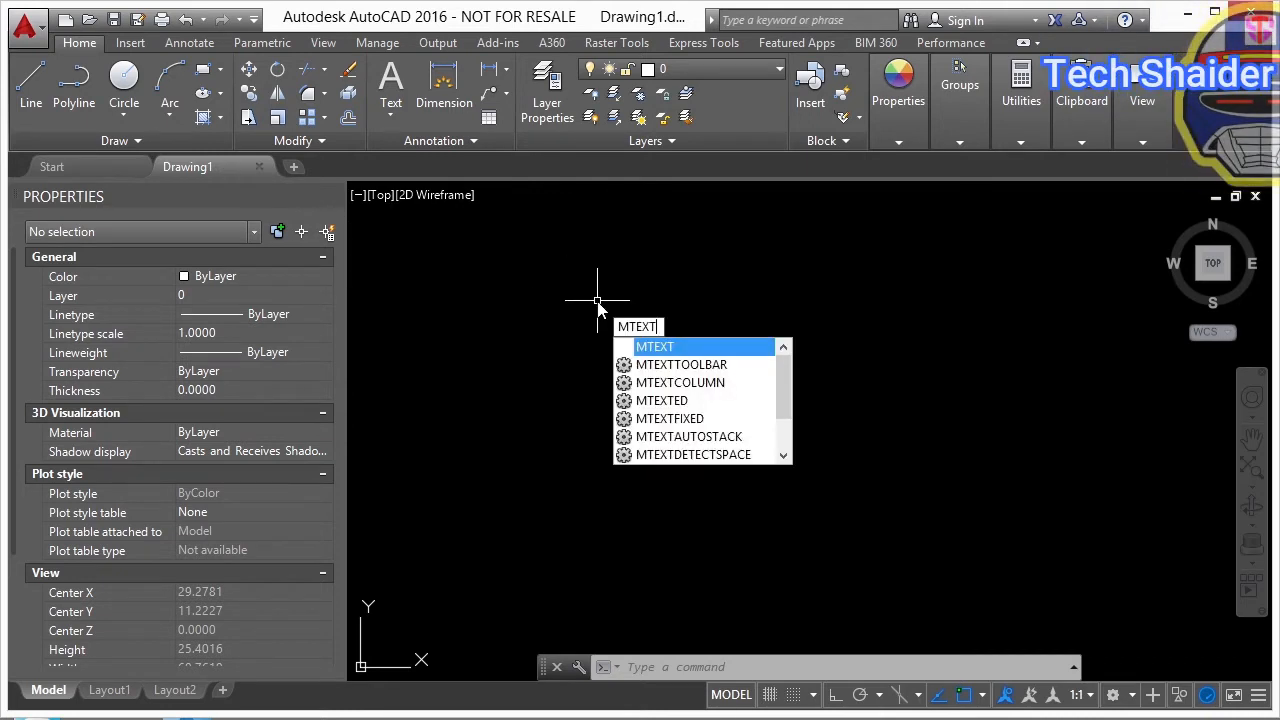
pyautogui.press('Return')
pyautogui.click(562, 279)
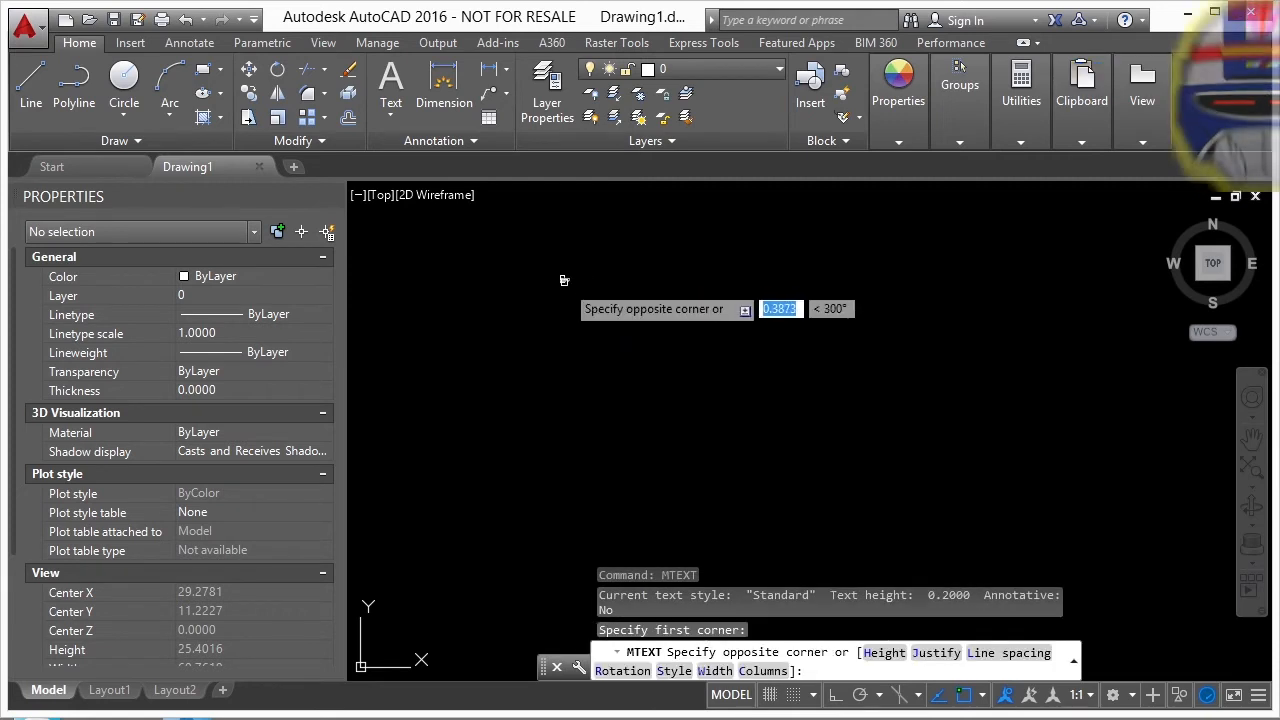
pyautogui.click(949, 468)
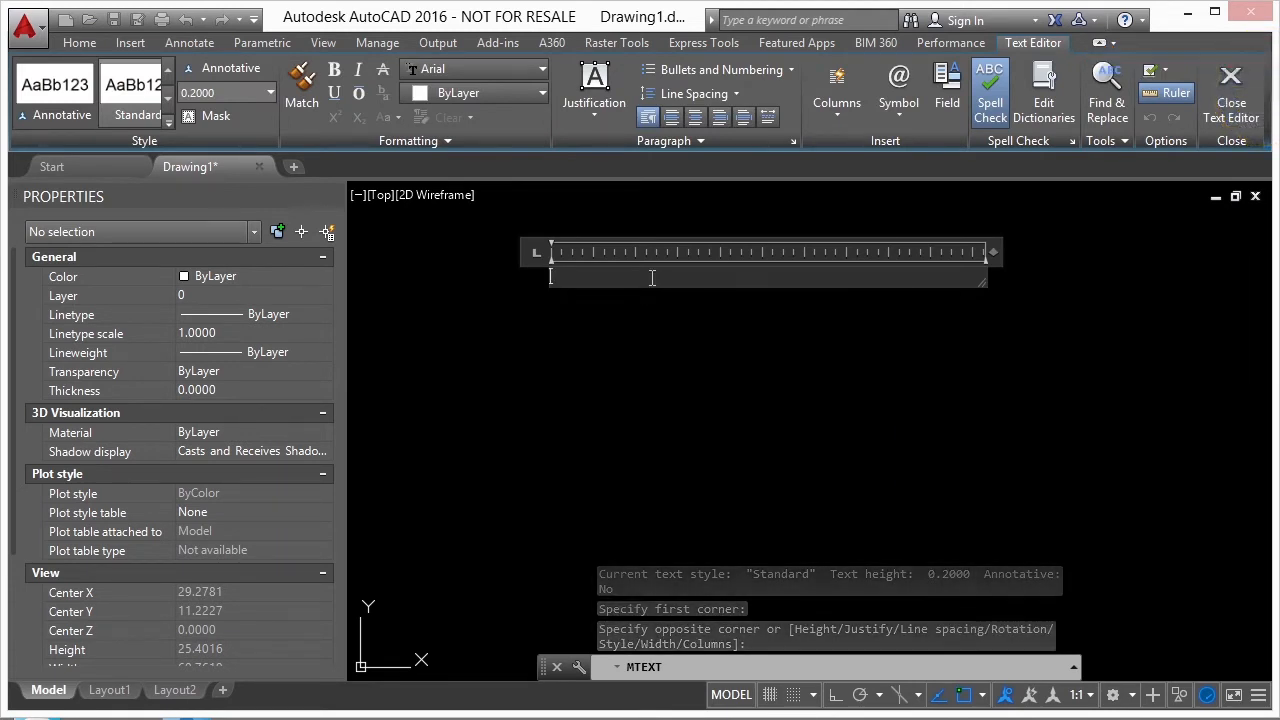
# - Start a text import into the frame and browse through Google Drive and Infinite Skills to AutoCAD 2016 Advanced, Projects, folder 06
pyautogui.rightClick(651, 279)
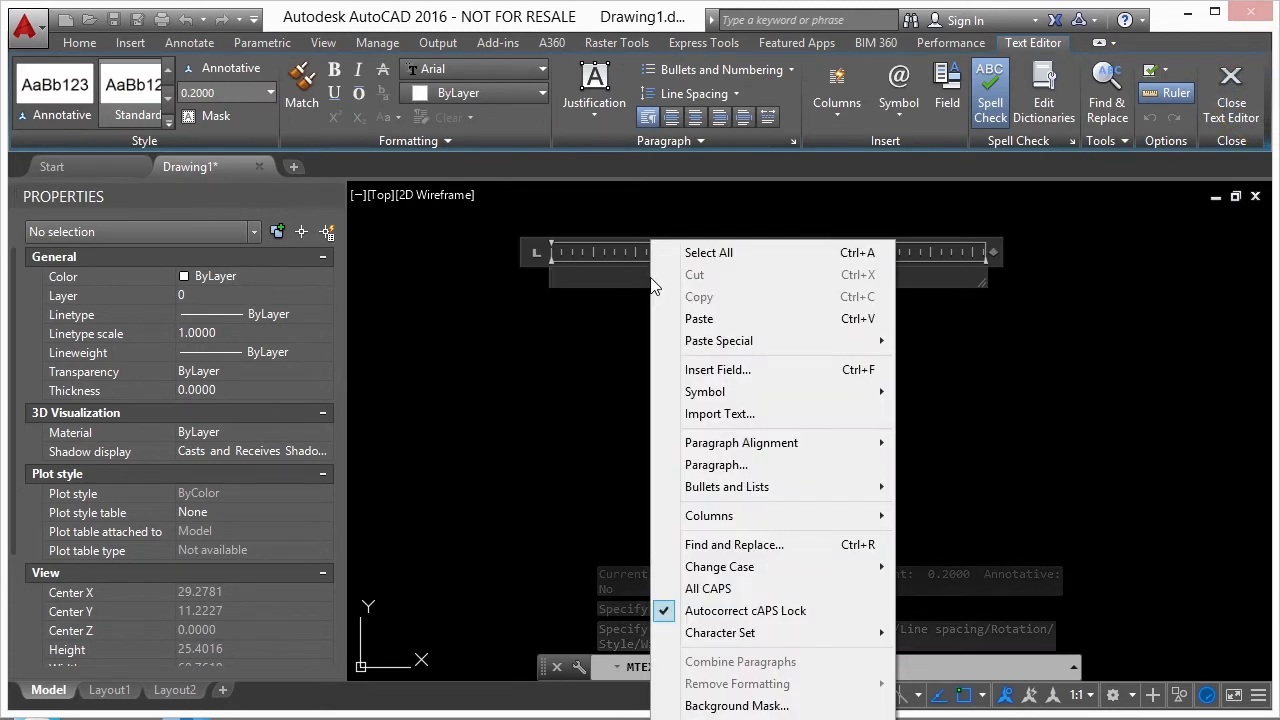
pyautogui.click(727, 418)
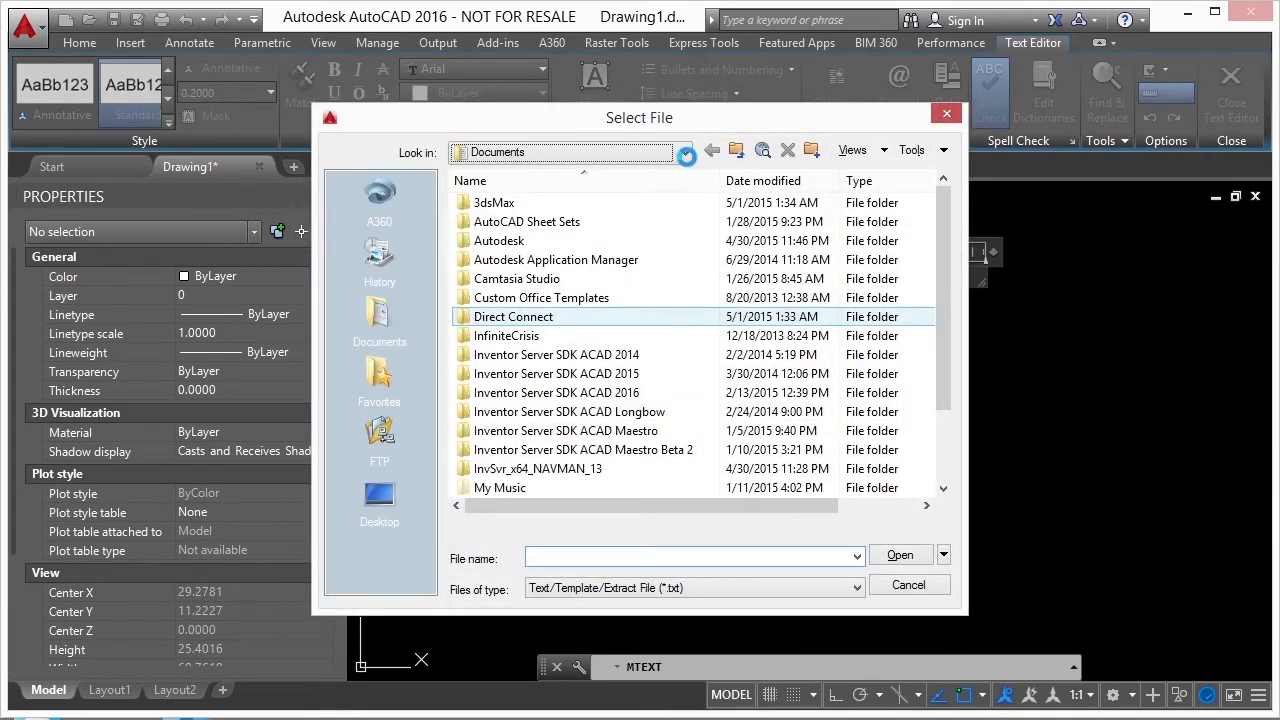
pyautogui.click(685, 152)
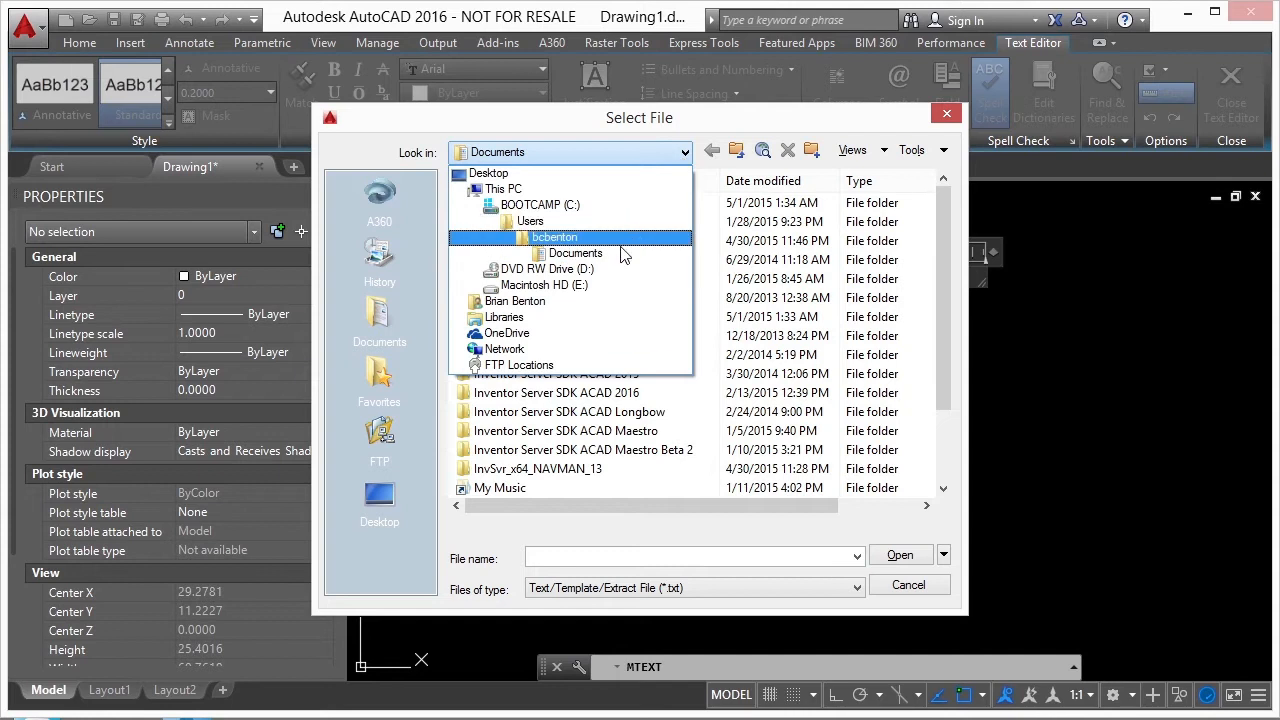
pyautogui.click(562, 240)
pyautogui.doubleClick(505, 369)
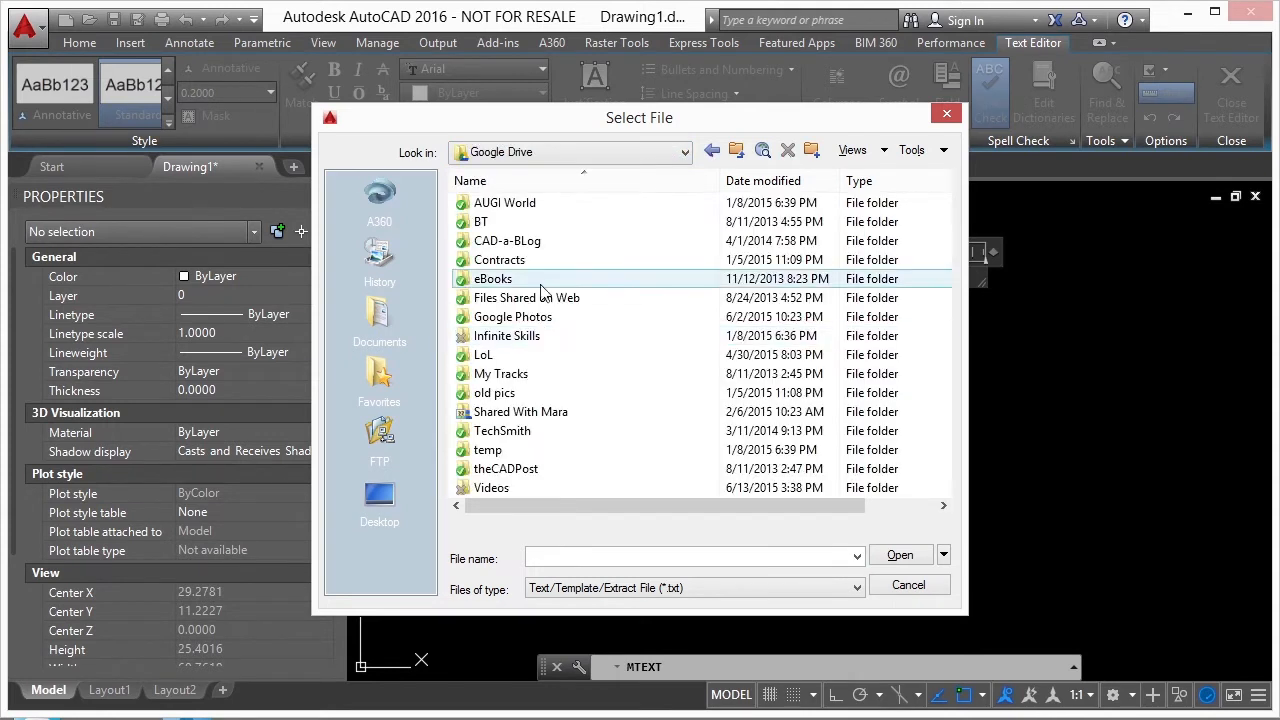
pyautogui.doubleClick(519, 337)
pyautogui.doubleClick(514, 203)
pyautogui.doubleClick(520, 203)
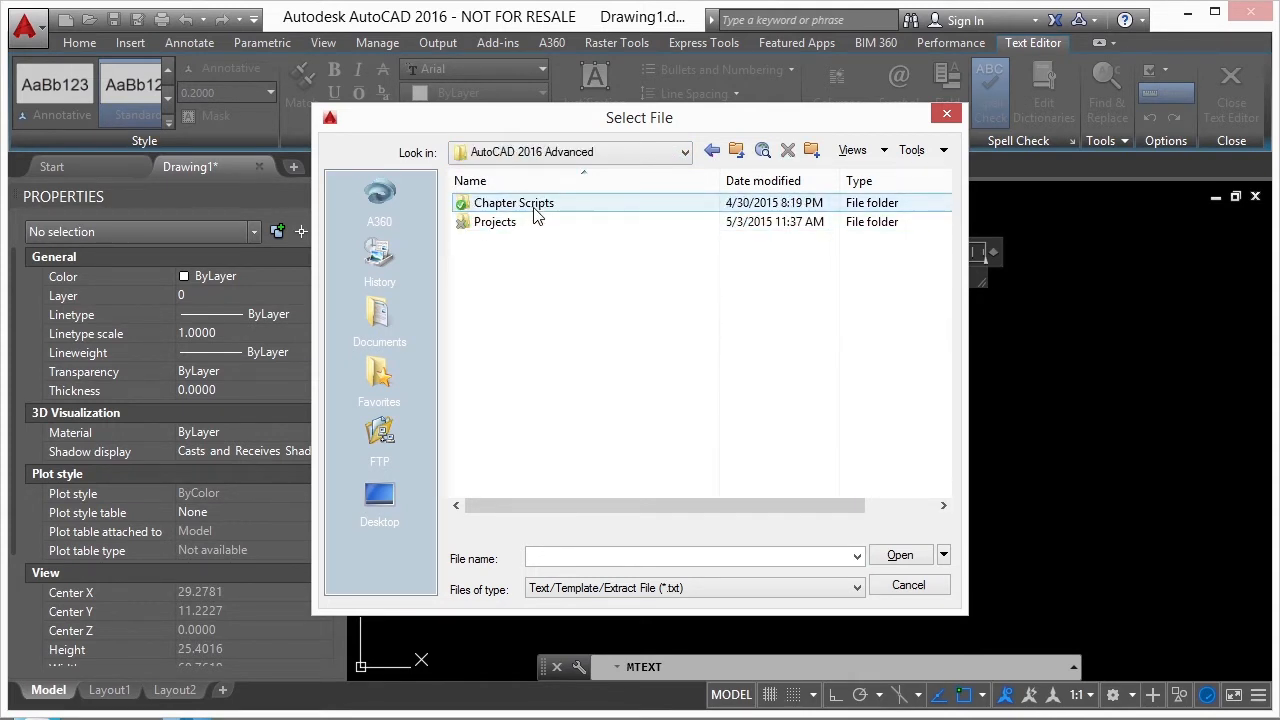
pyautogui.doubleClick(508, 222)
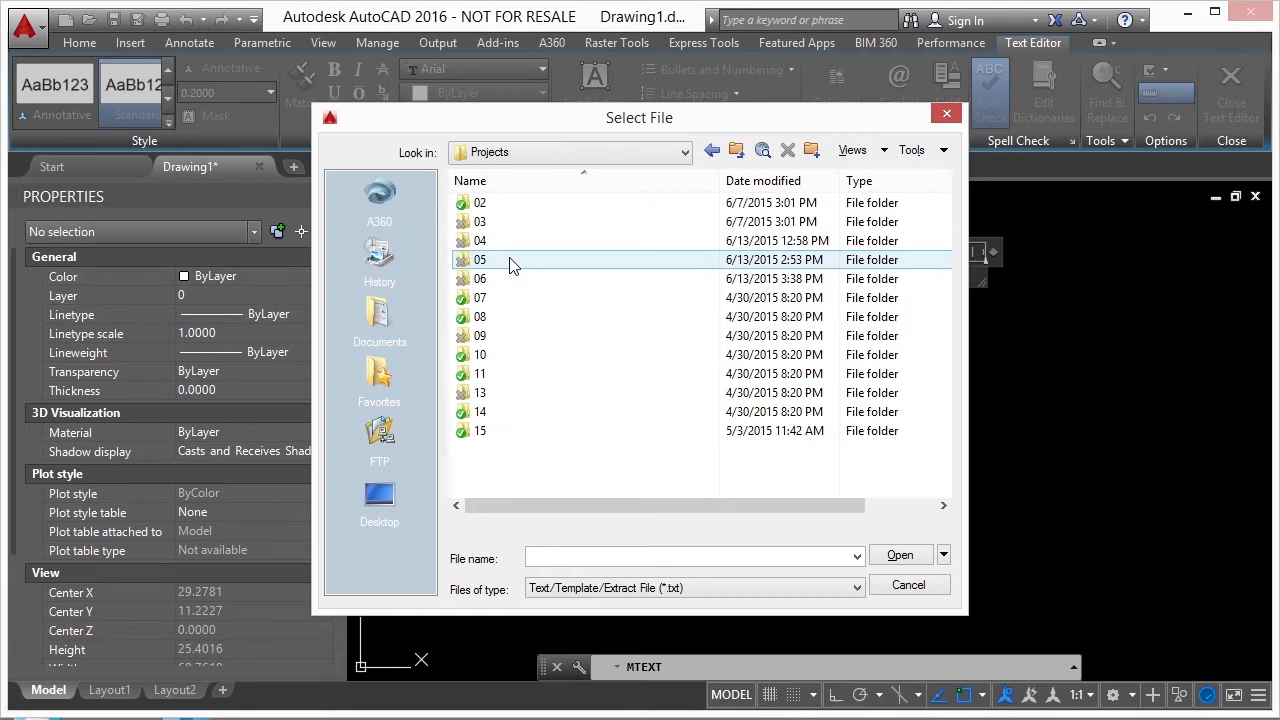
pyautogui.doubleClick(494, 279)
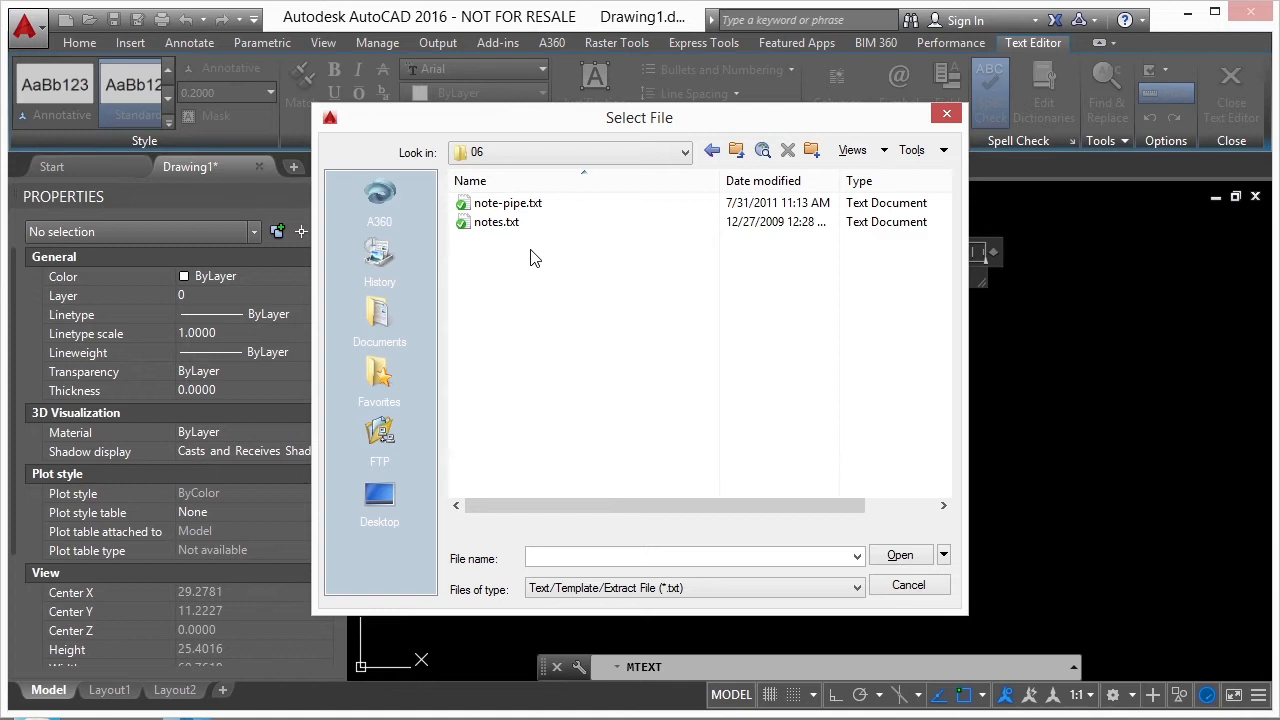
# - Import notes.txt into the multiline text and finish editing
pyautogui.click(498, 223)
pyautogui.click(903, 558)
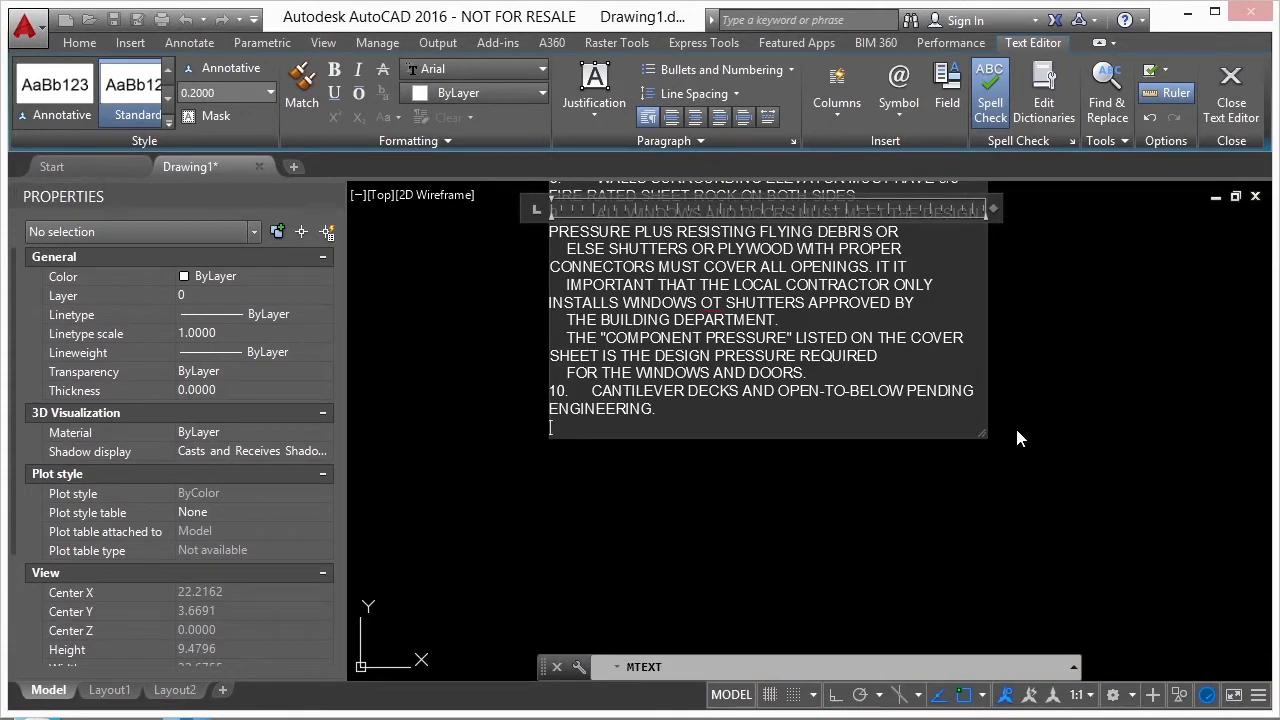
pyautogui.click(1024, 393)
# - Select the imported notes and stretch the text width outward in two stages so the lines wrap less
pyautogui.scroll(-5, 720, 420)
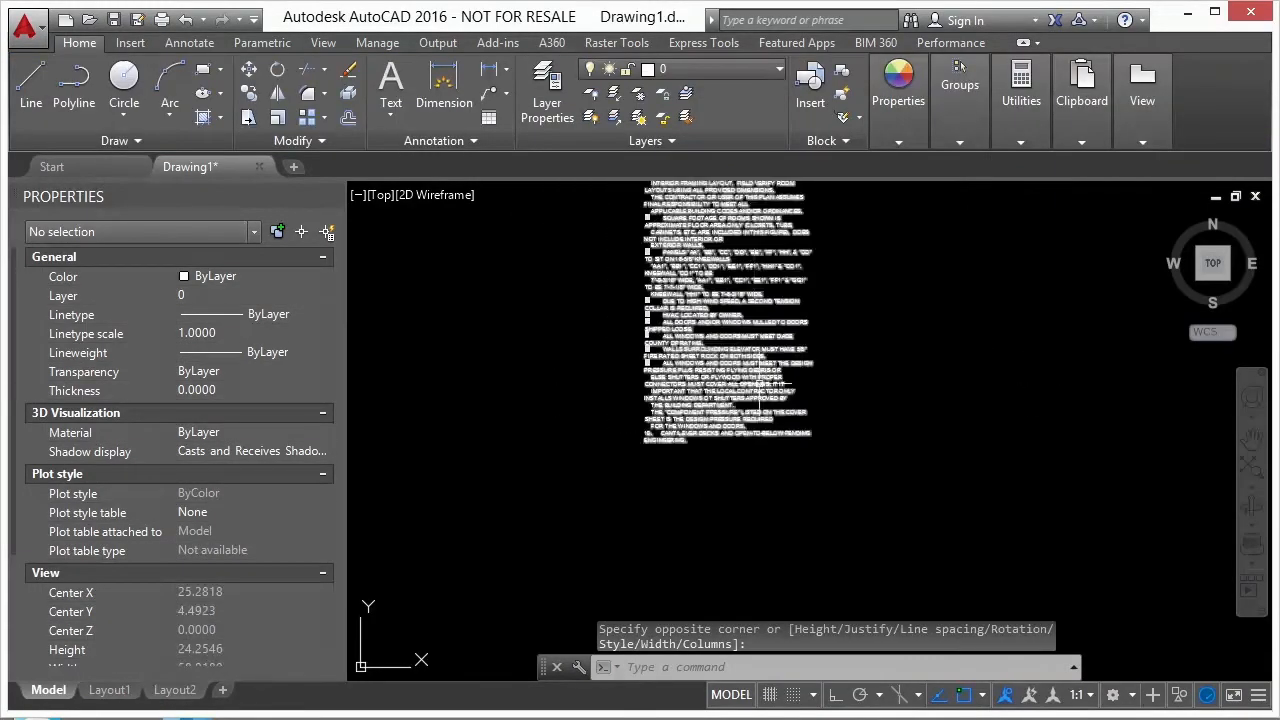
pyautogui.scroll(4, 649, 257)
pyautogui.click(606, 268)
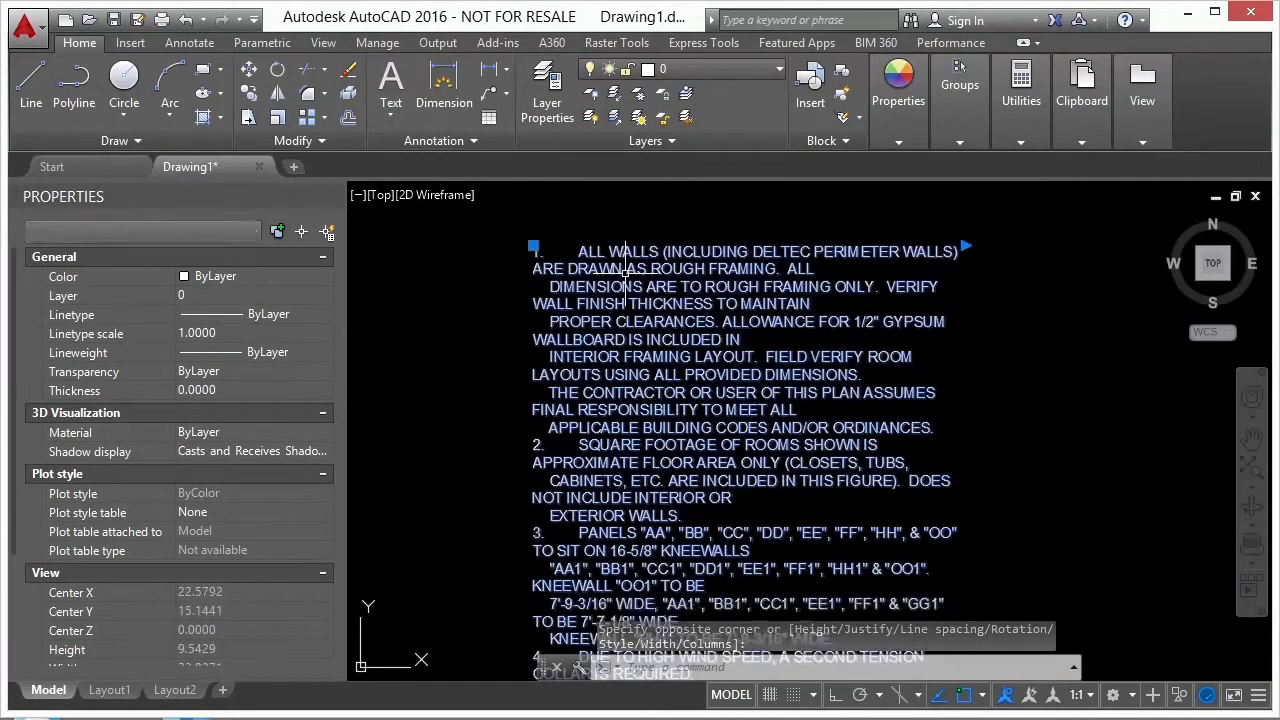
pyautogui.scroll(-4, 606, 268)
pyautogui.click(742, 259)
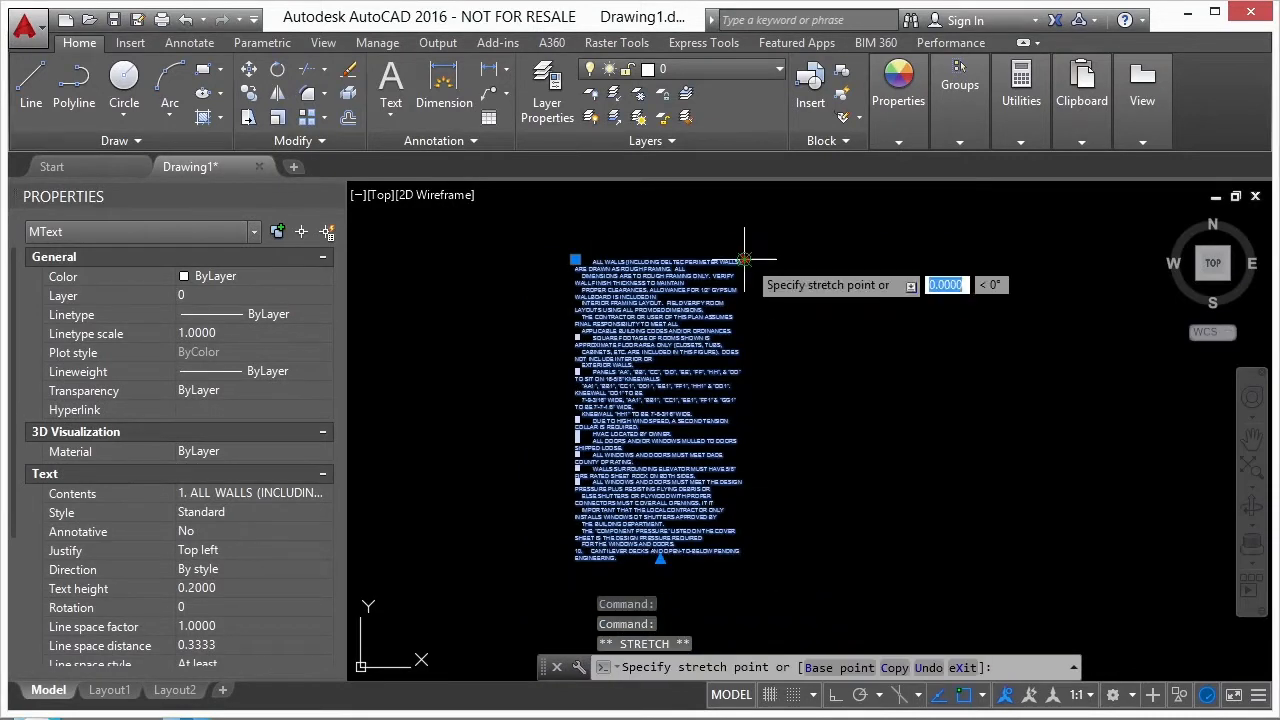
pyautogui.click(813, 259)
pyautogui.click(813, 259)
pyautogui.click(945, 258)
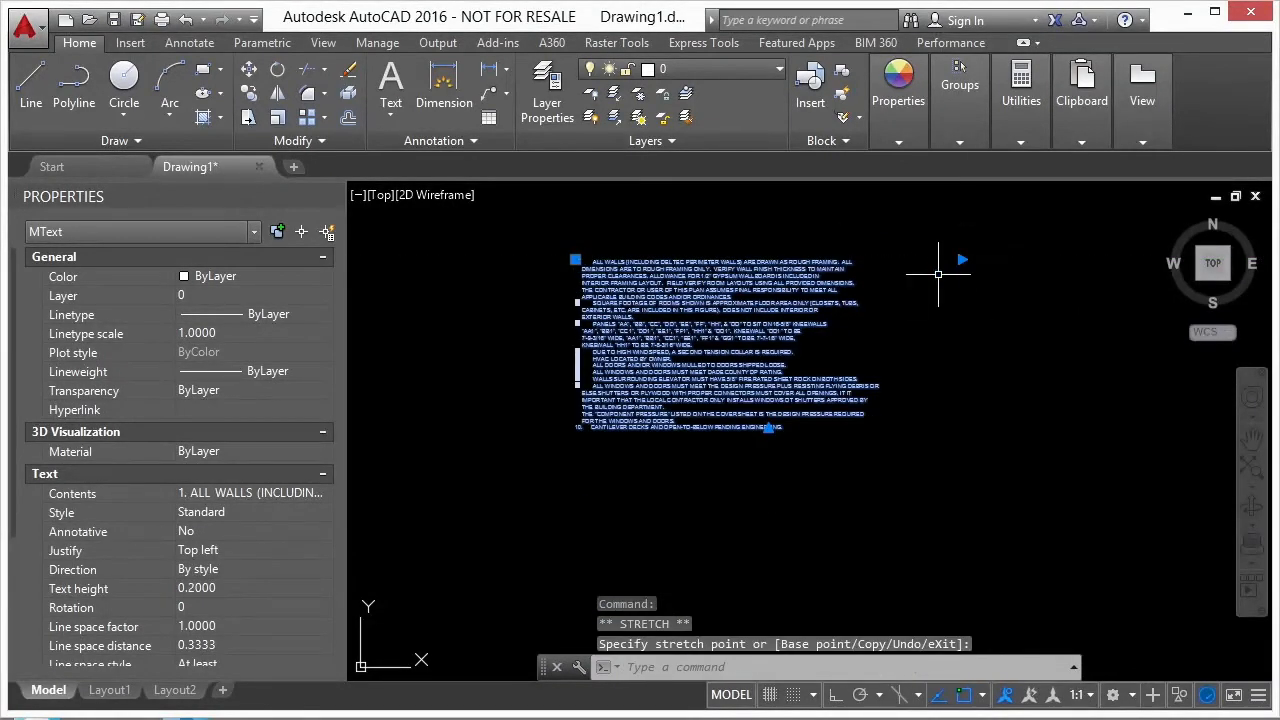
# - Reopen the notes, replace item 9's automatic list number with a manually typed 9 and a tab, and finish editing
pyautogui.scroll(2, 650, 330)
pyautogui.scroll(4, 506, 358)
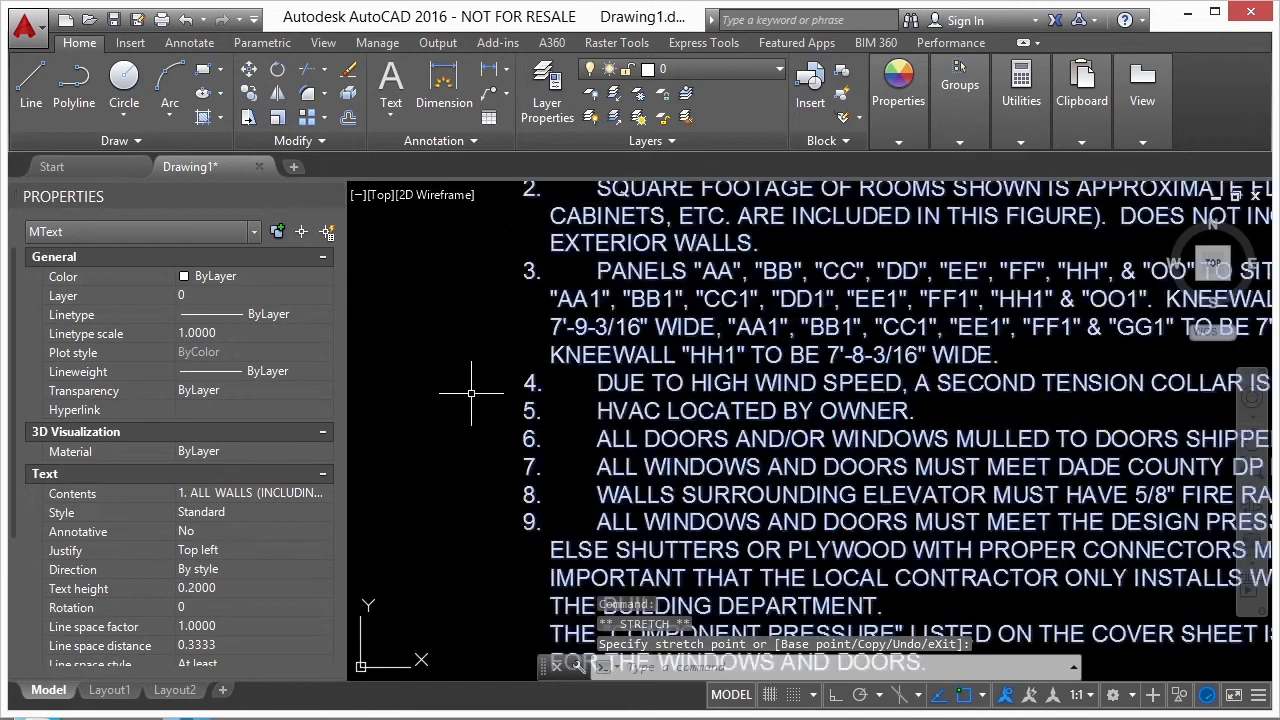
pyautogui.scroll(-3, 576, 275)
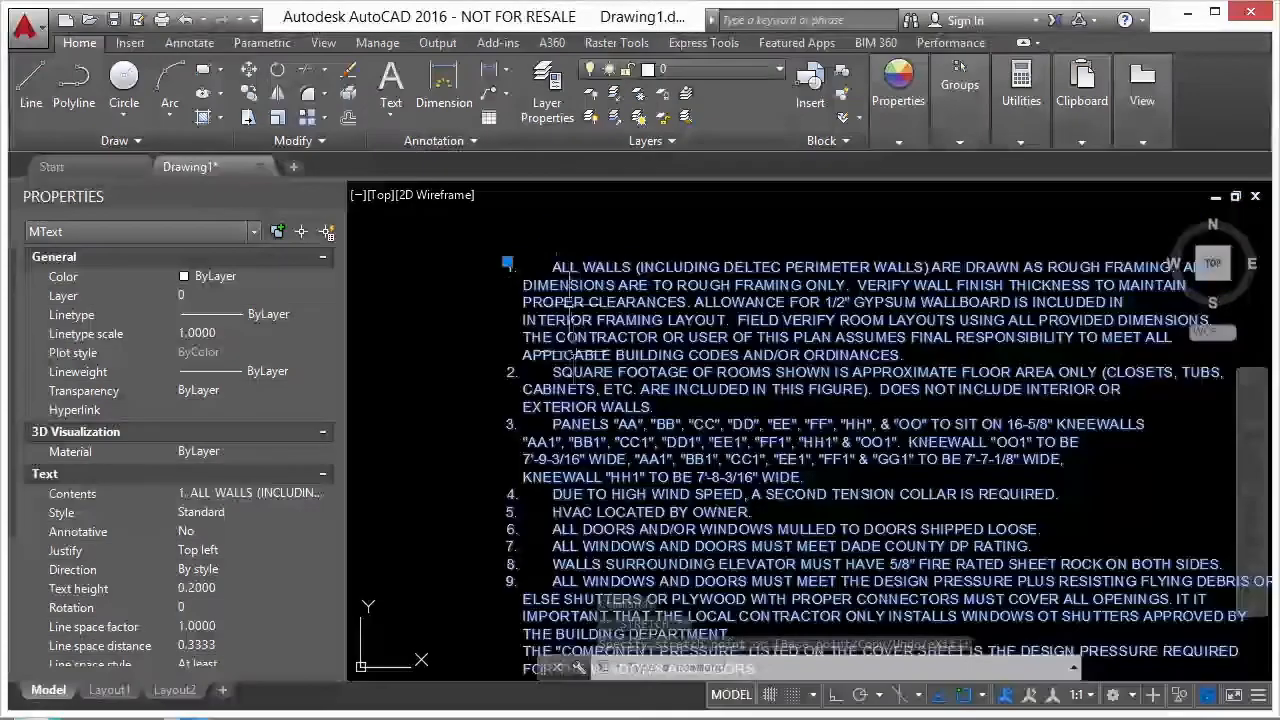
pyautogui.scroll(-2, 530, 268)
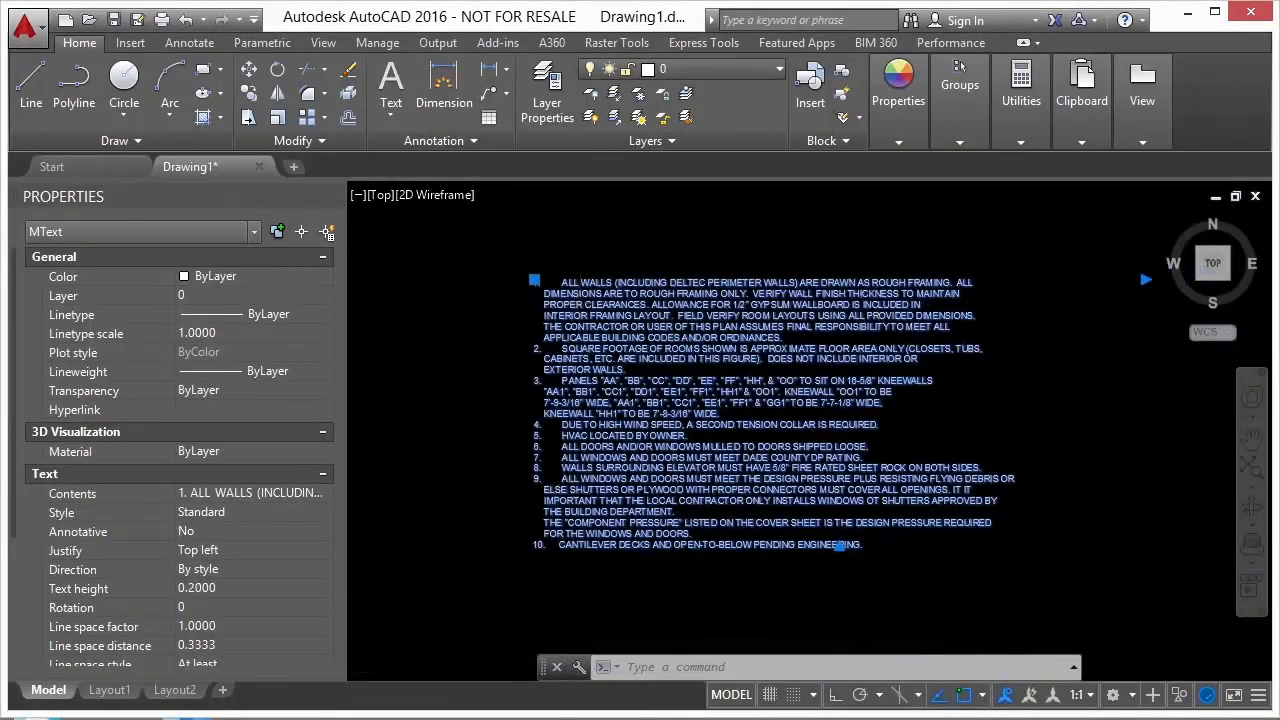
pyautogui.scroll(3, 556, 517)
pyautogui.scroll(-2, 587, 461)
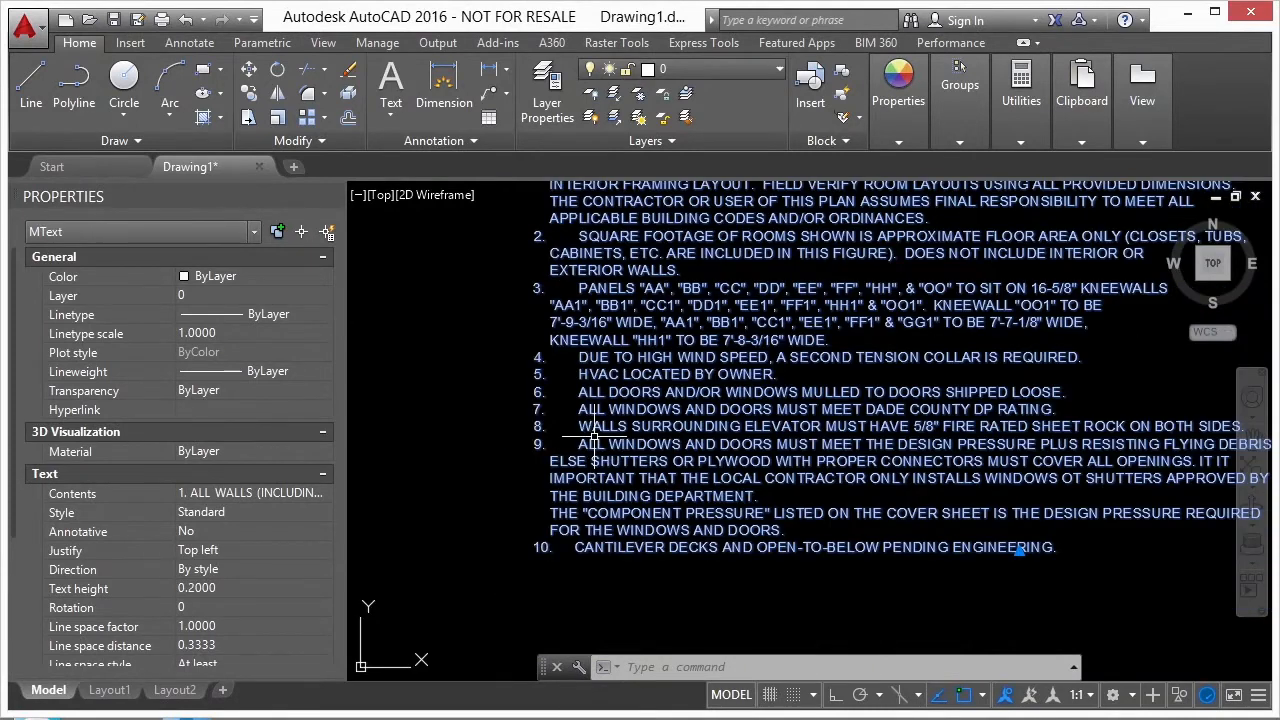
pyautogui.doubleClick(618, 444)
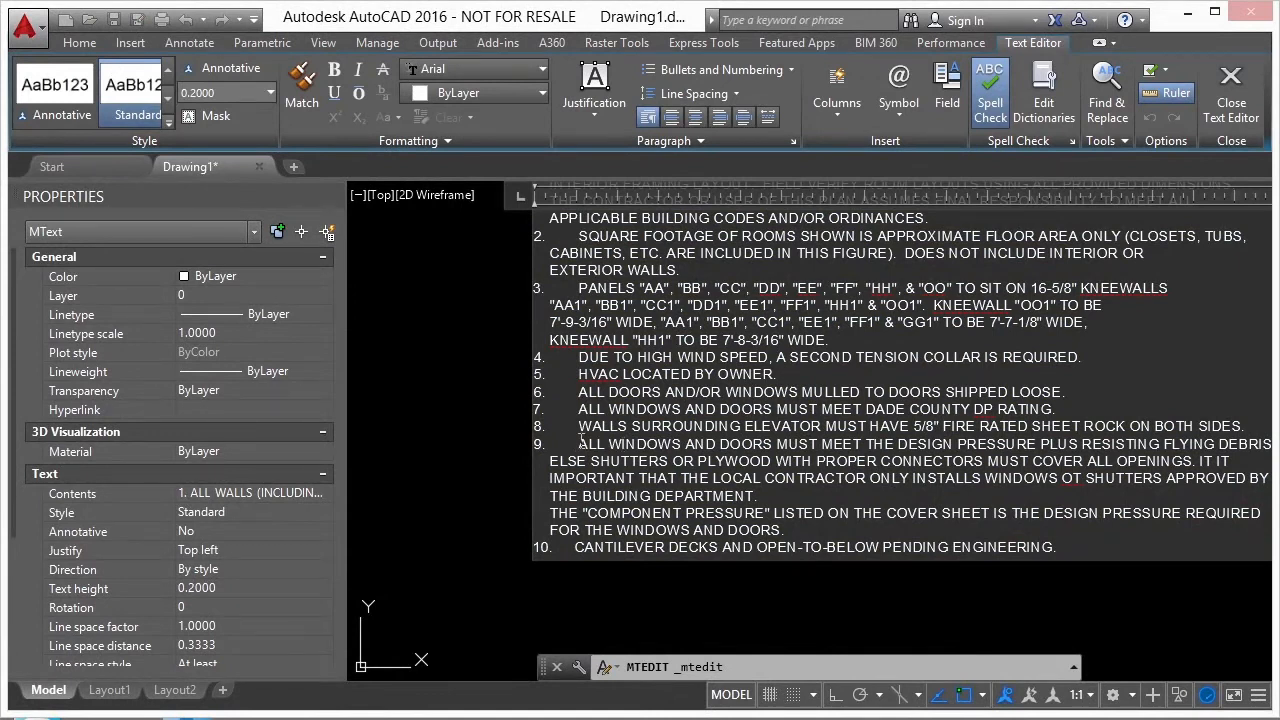
pyautogui.click(582, 446)
pyautogui.press('BackSpace')
pyautogui.press('BackSpace')
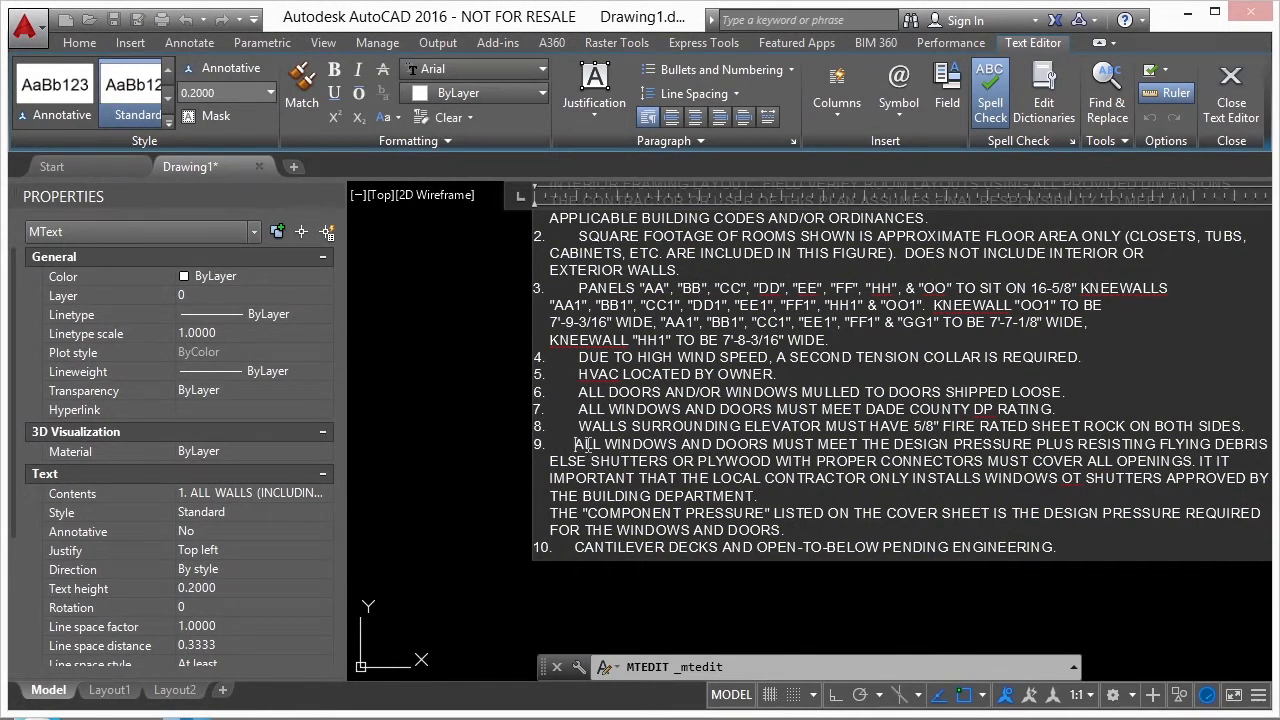
pyautogui.write('9')
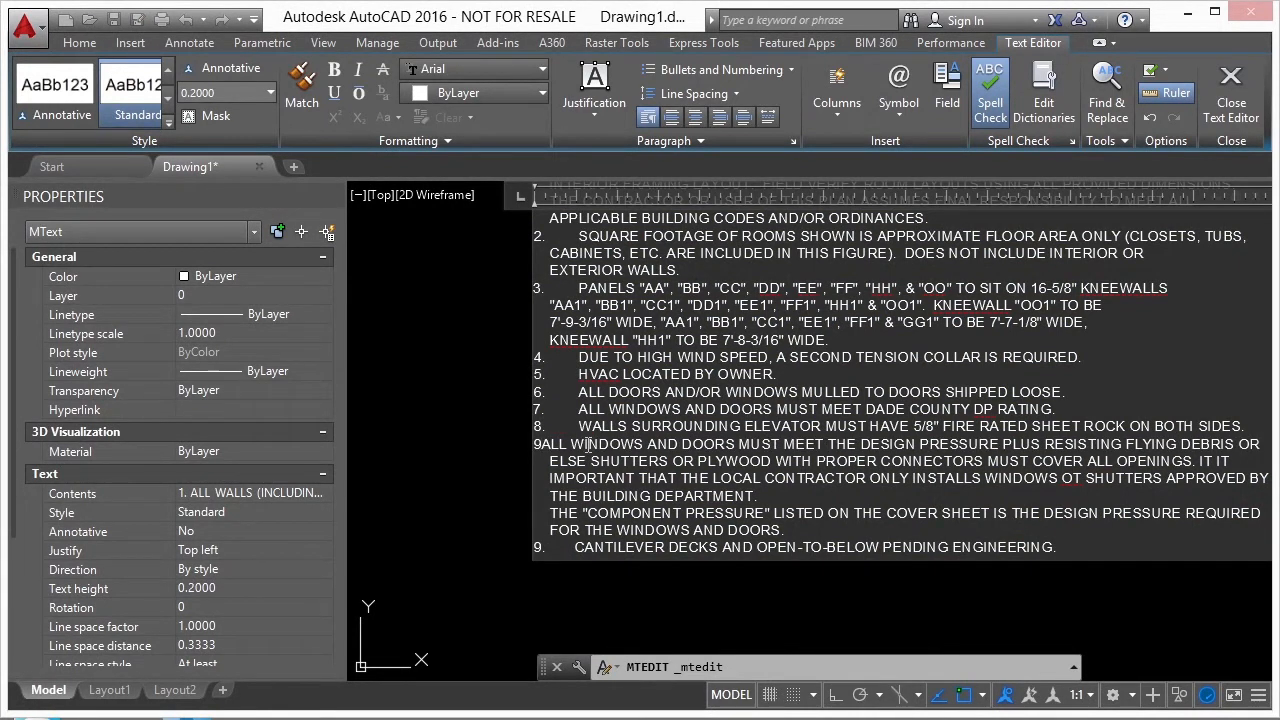
pyautogui.press('Tab')
pyautogui.click(431, 389)
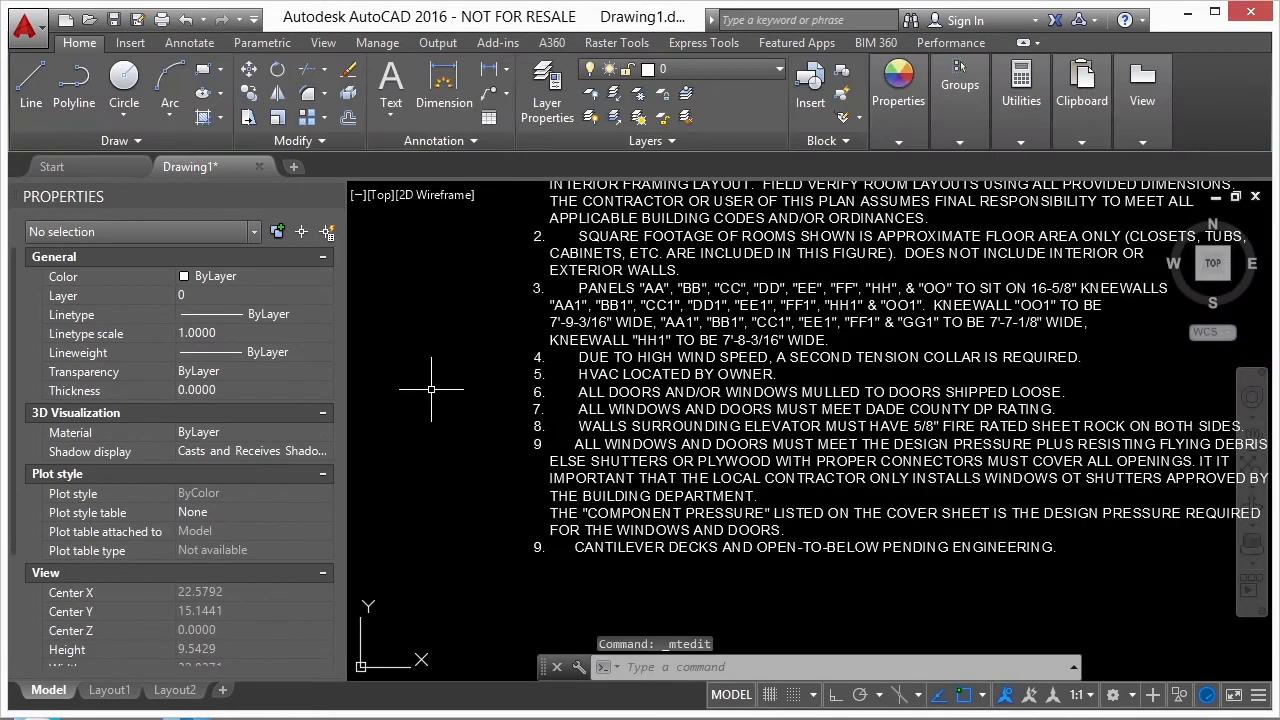
pyautogui.scroll(-4, 556, 412)
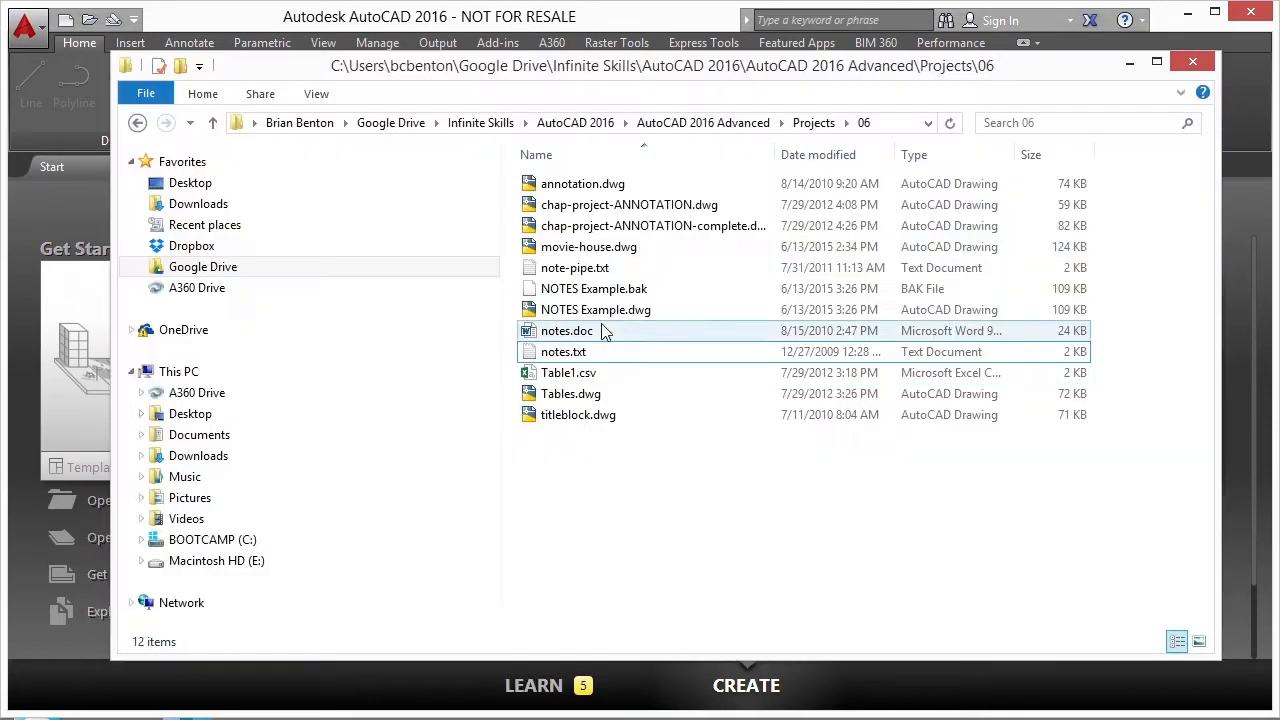
# - Open the movie-house drawing and examine the area and length properties of the footing outline polyline
pyautogui.doubleClick(529, 251)
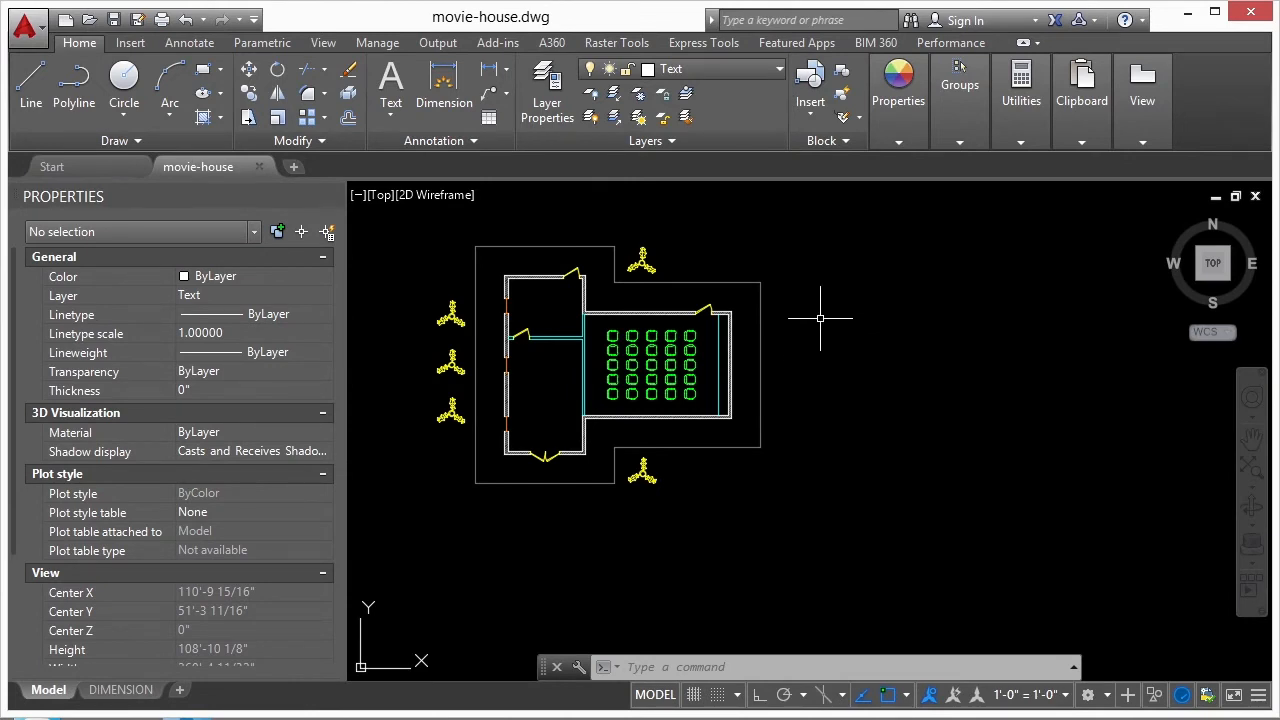
pyautogui.click(761, 283)
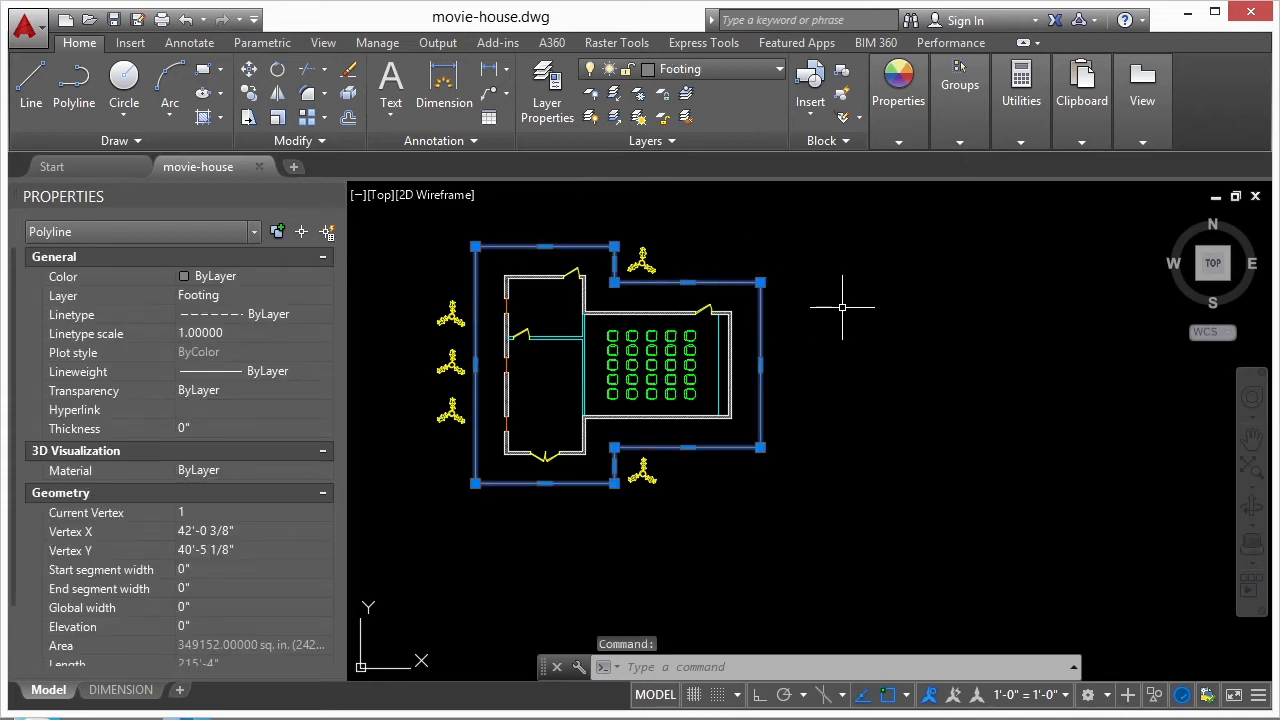
pyautogui.press('Escape')
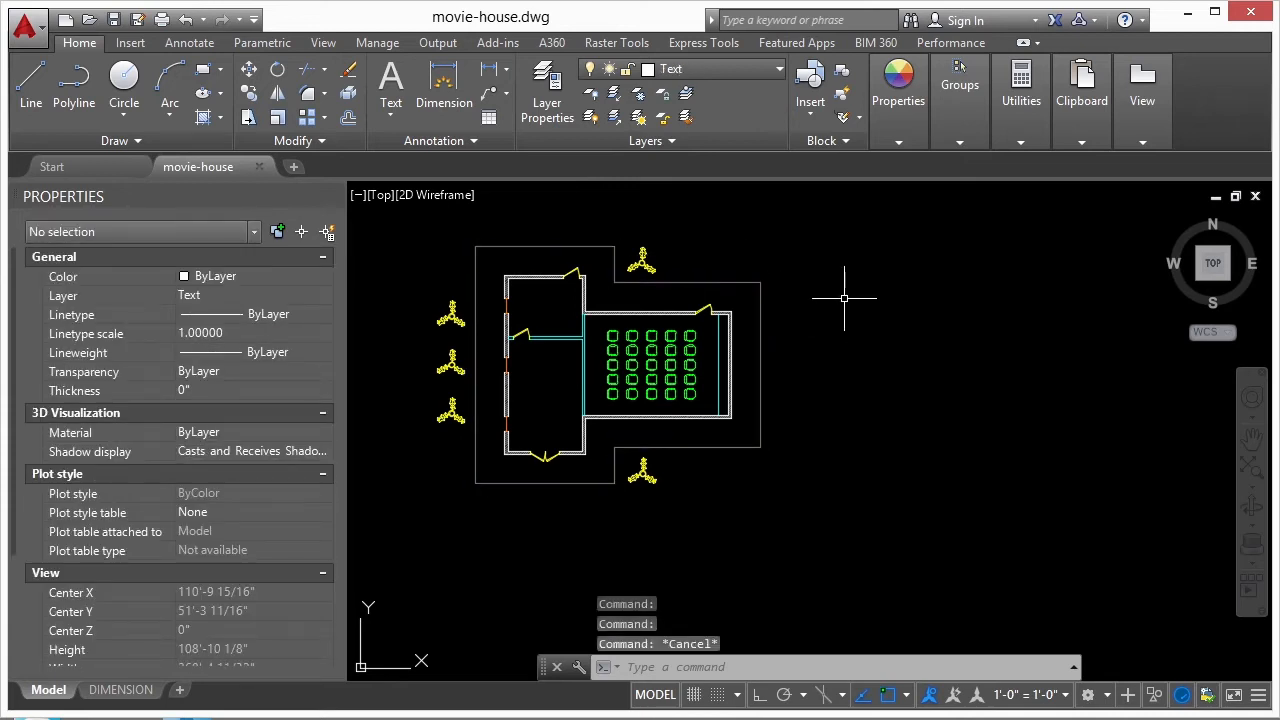
pyautogui.click(759, 285)
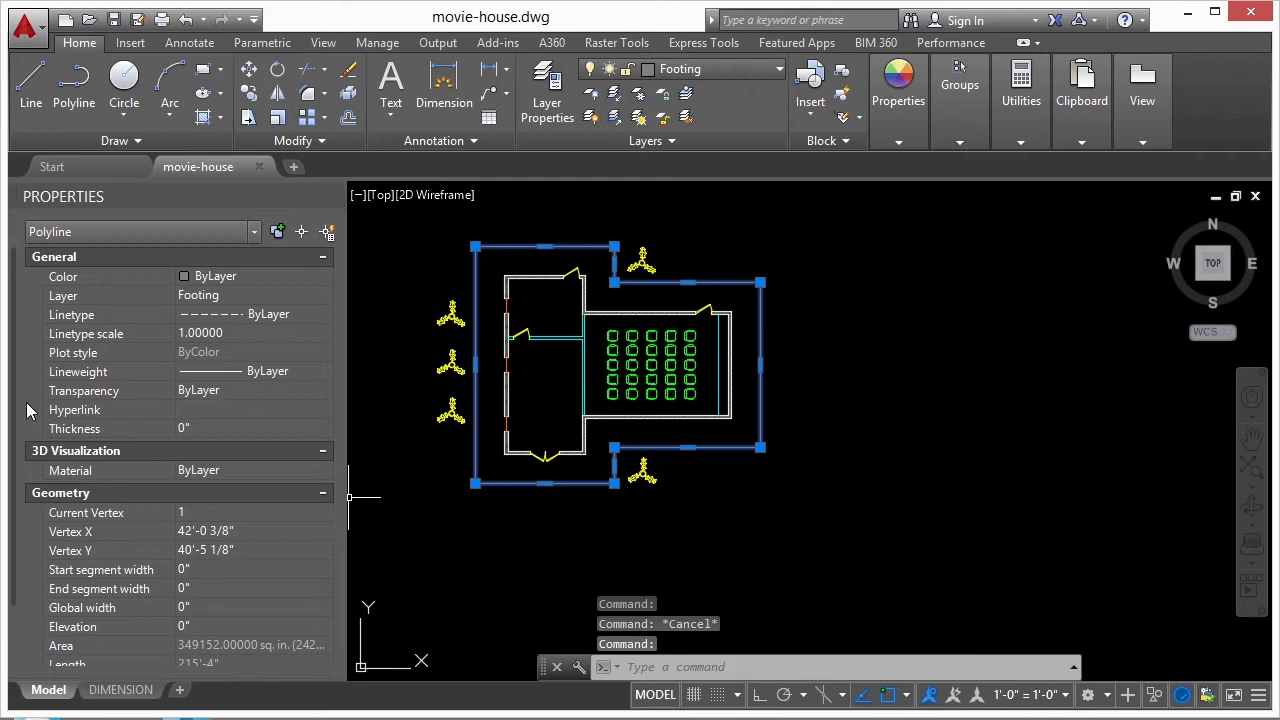
pyautogui.scroll(-2, 20, 440)
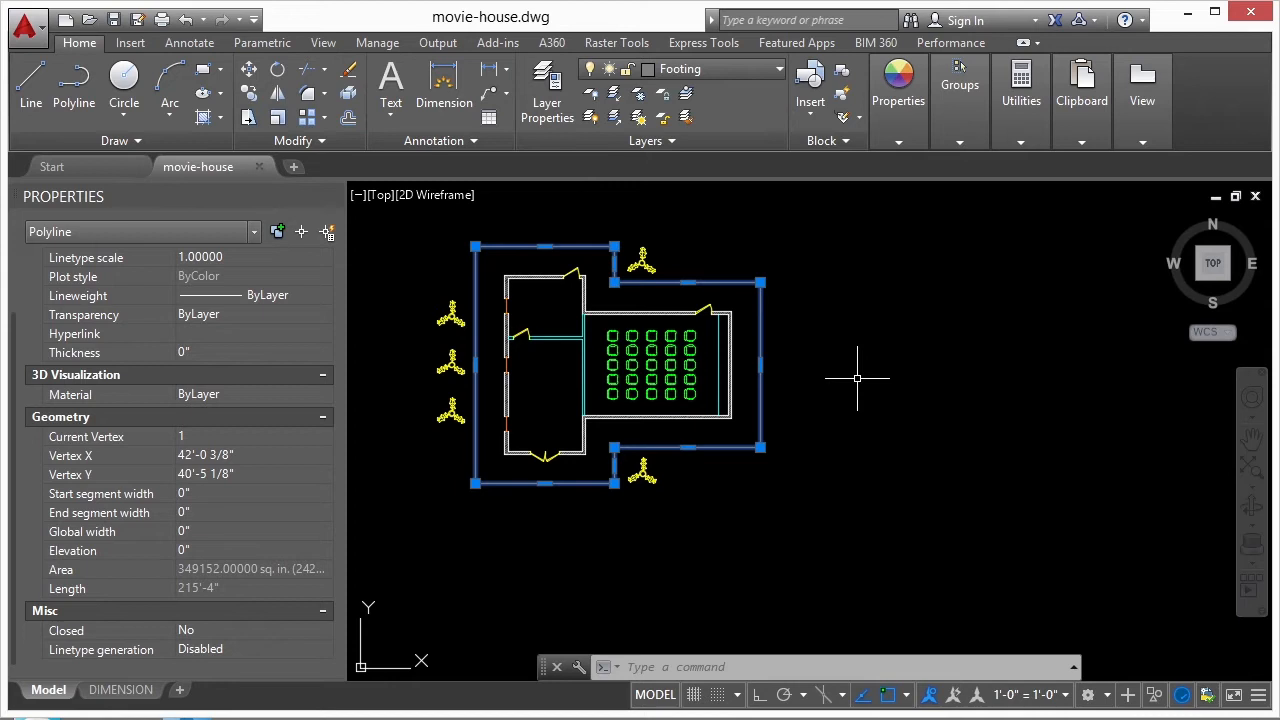
pyautogui.press('Escape')
# - Start a multiline text object with a small text frame in the empty space east of the footing outline
pyautogui.write('mt')
pyautogui.press('Return')
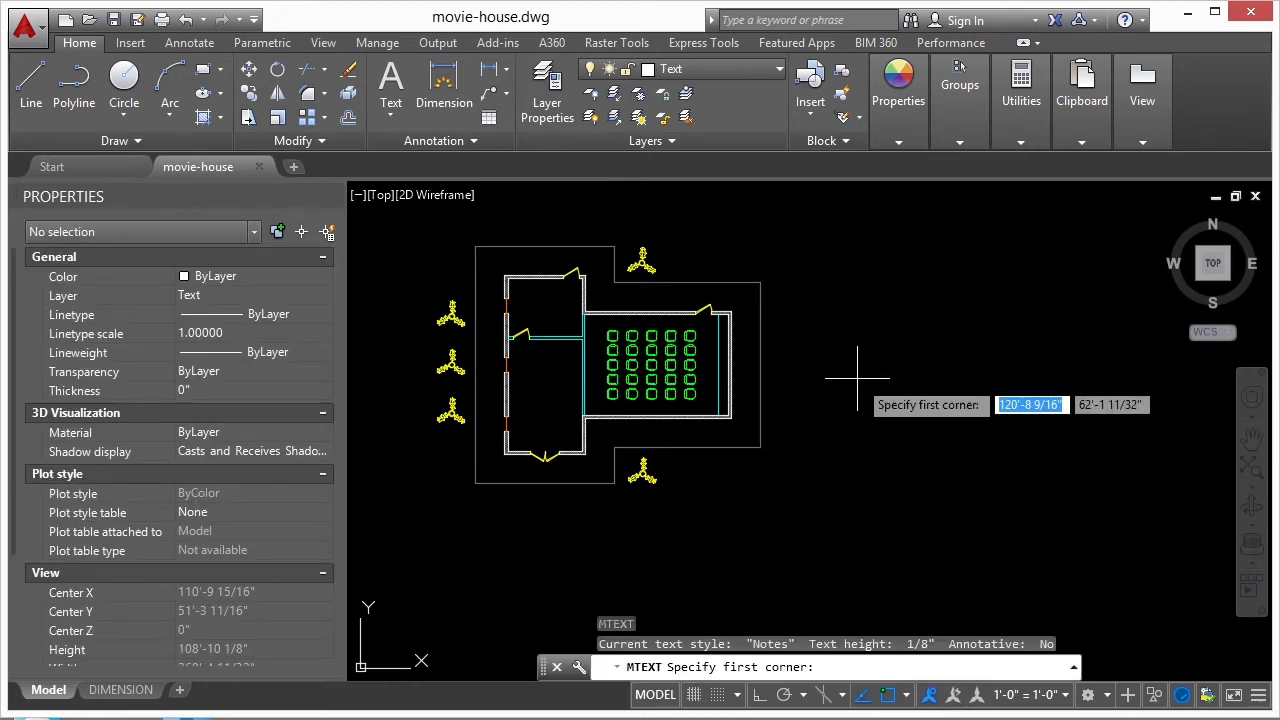
pyautogui.click(829, 288)
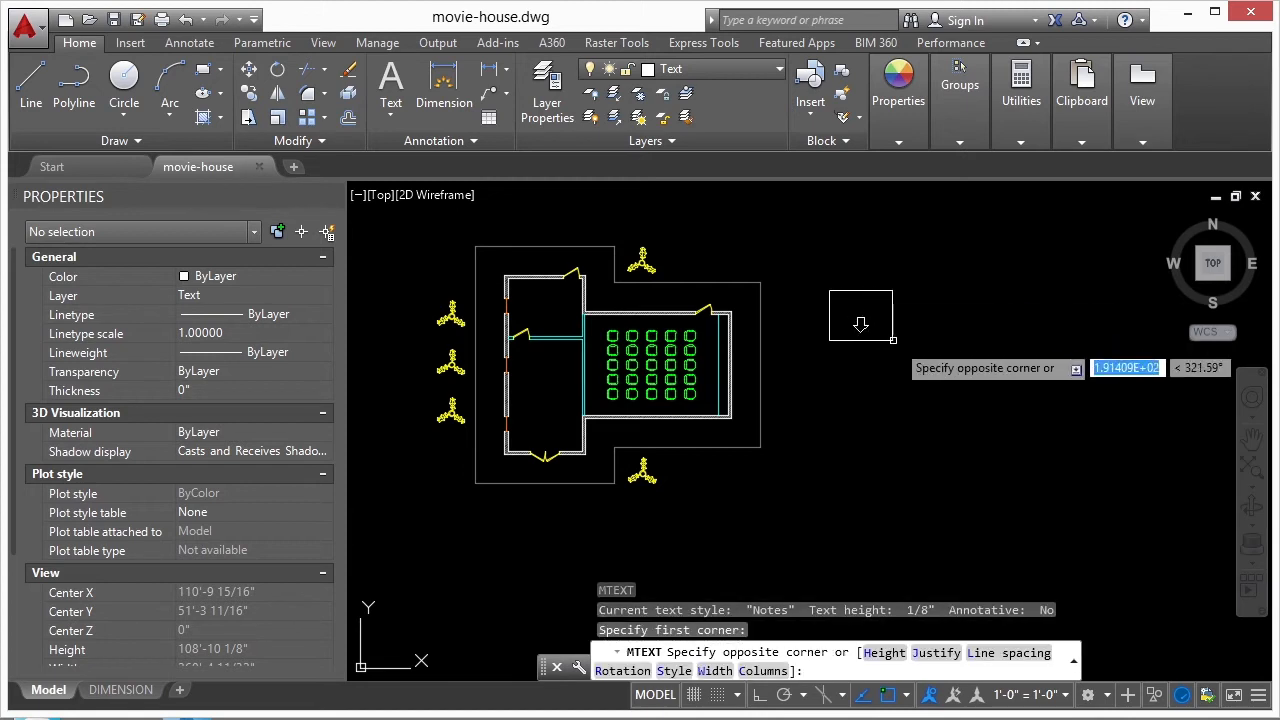
pyautogui.click(914, 336)
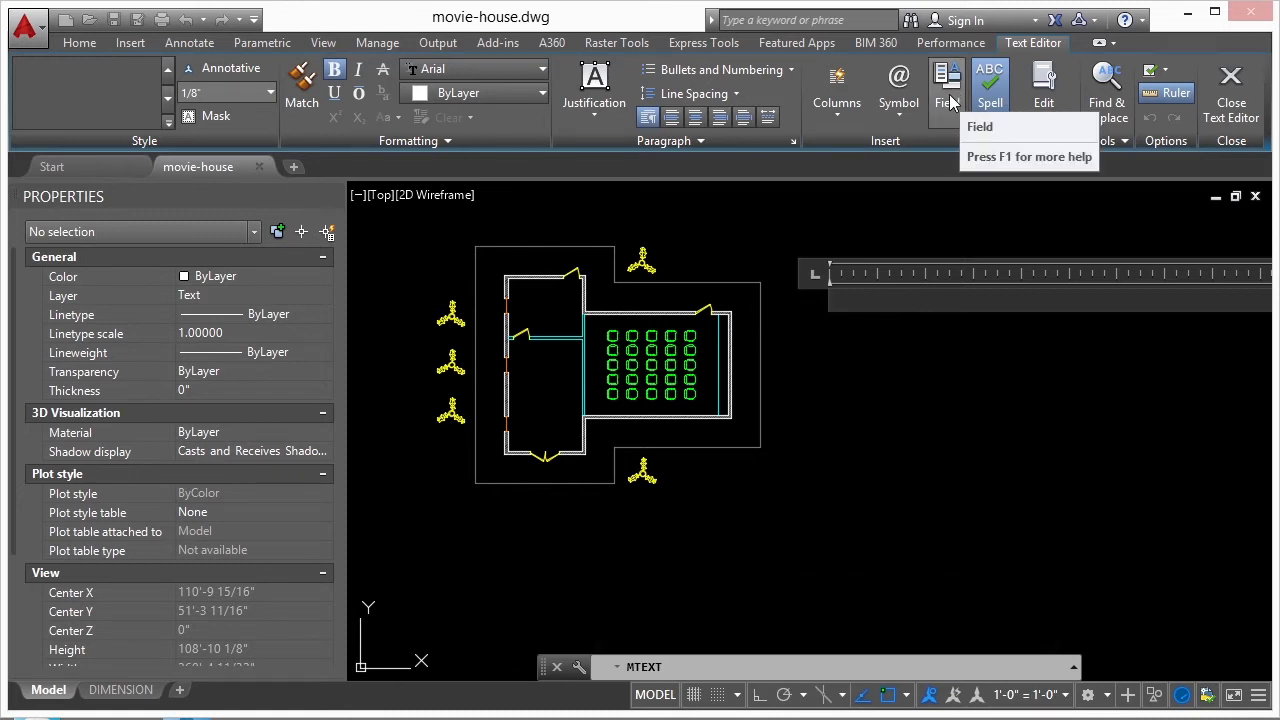
# - Start inserting a field at the beginning of the empty text object
pyautogui.rightClick(878, 306)
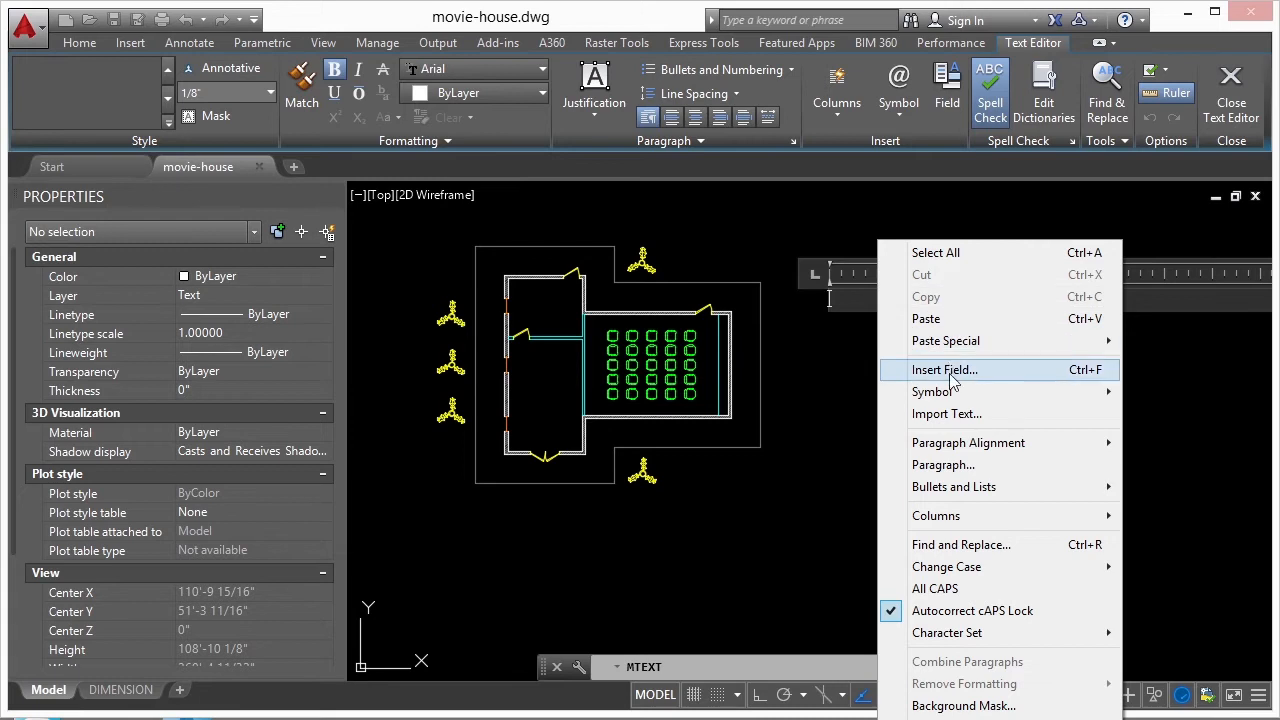
pyautogui.click(851, 300)
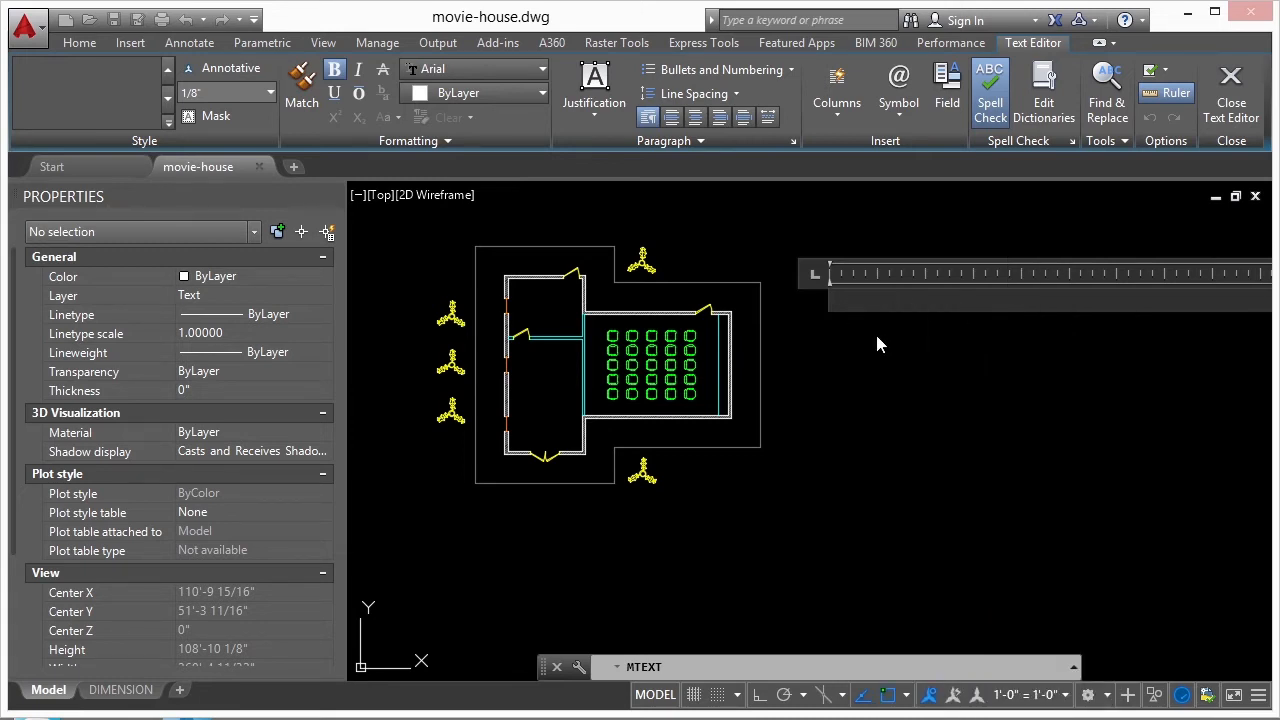
pyautogui.hotkey('ctrl', 'f')
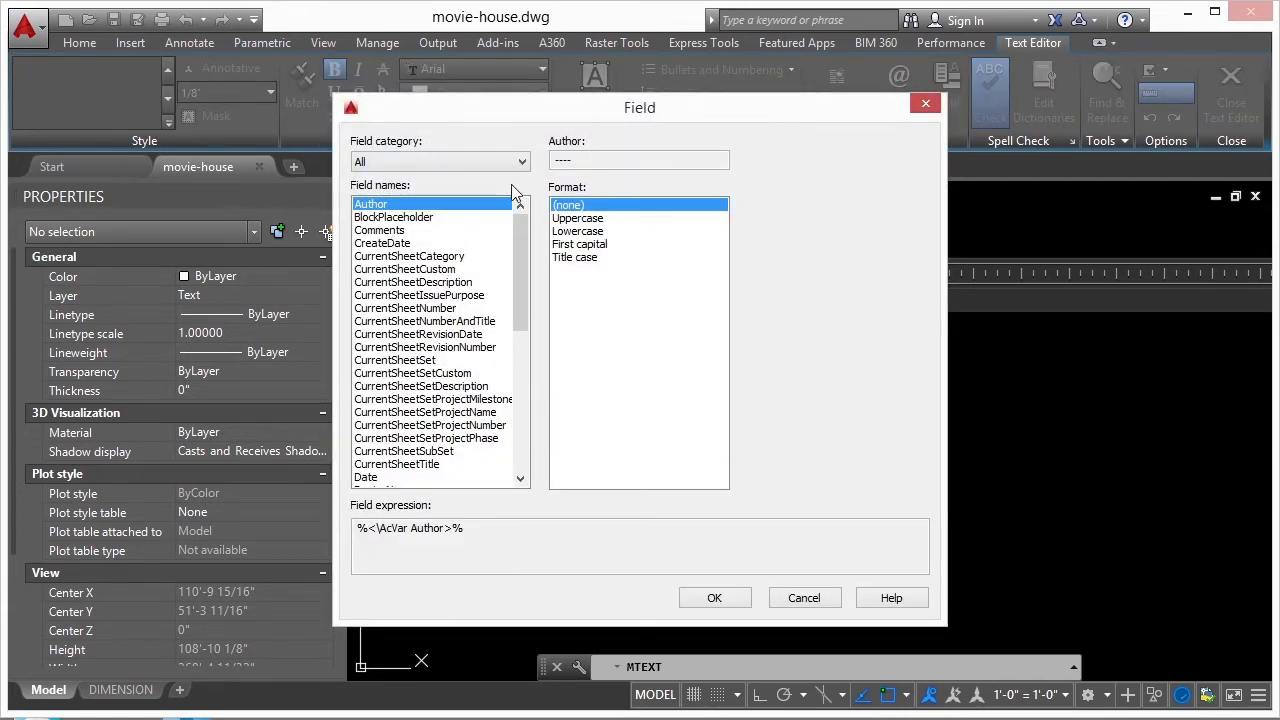
# - Examine the field names and format options in the Date & Time, Document and Linked categories
pyautogui.moveTo(520, 235)
pyautogui.mouseDown()
pyautogui.moveTo(527, 396)
pyautogui.moveTo(521, 231)
pyautogui.mouseUp()
pyautogui.click(518, 163)
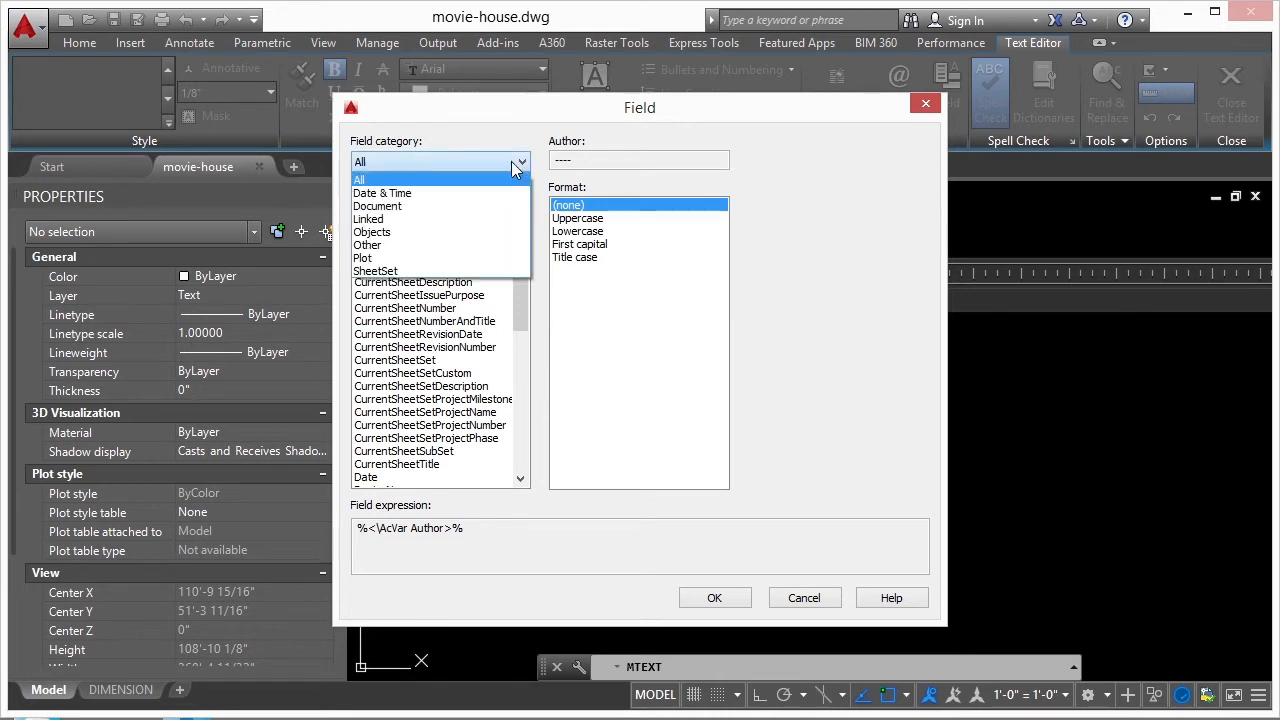
pyautogui.click(410, 194)
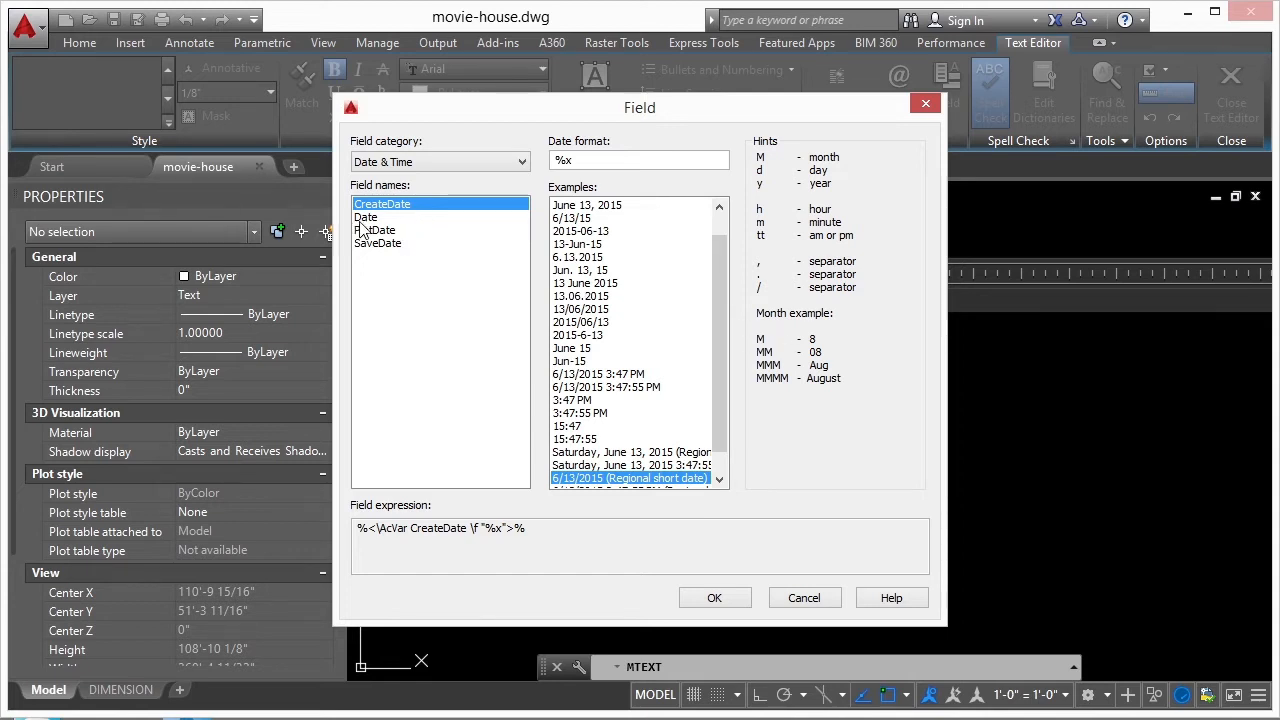
pyautogui.scroll(-1, 711, 350)
pyautogui.scroll(2, 716, 368)
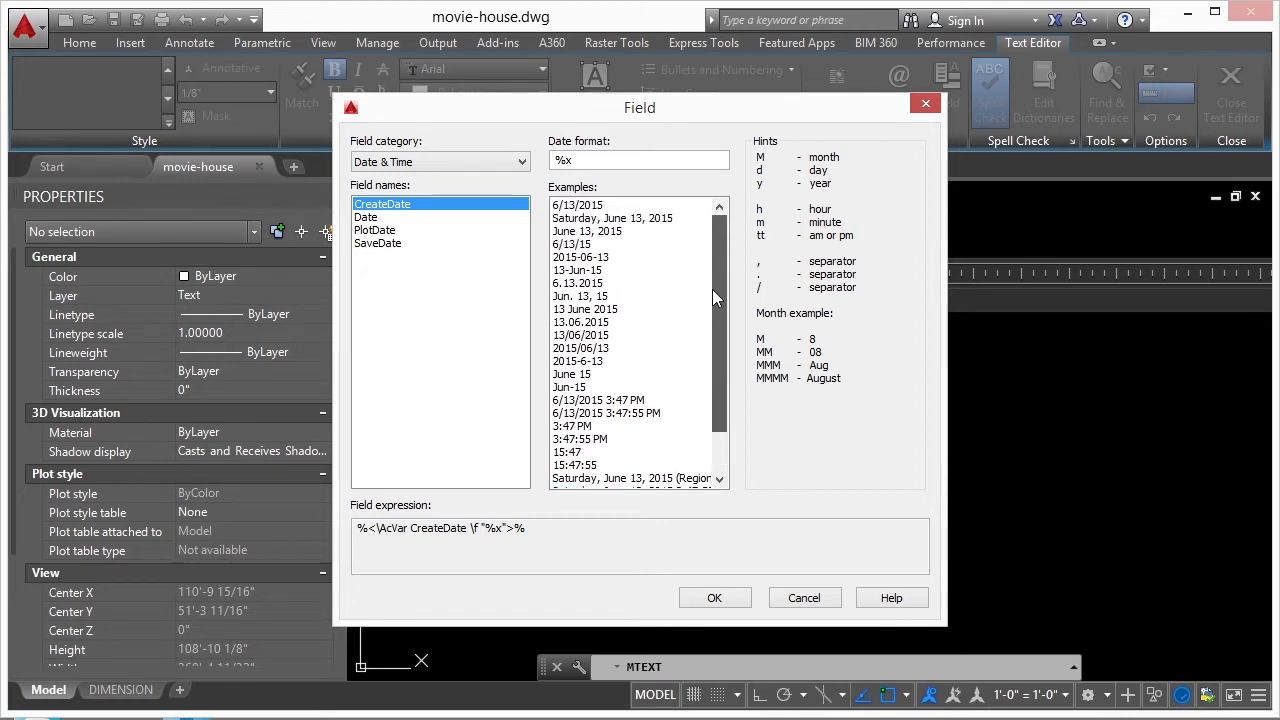
pyautogui.click(521, 163)
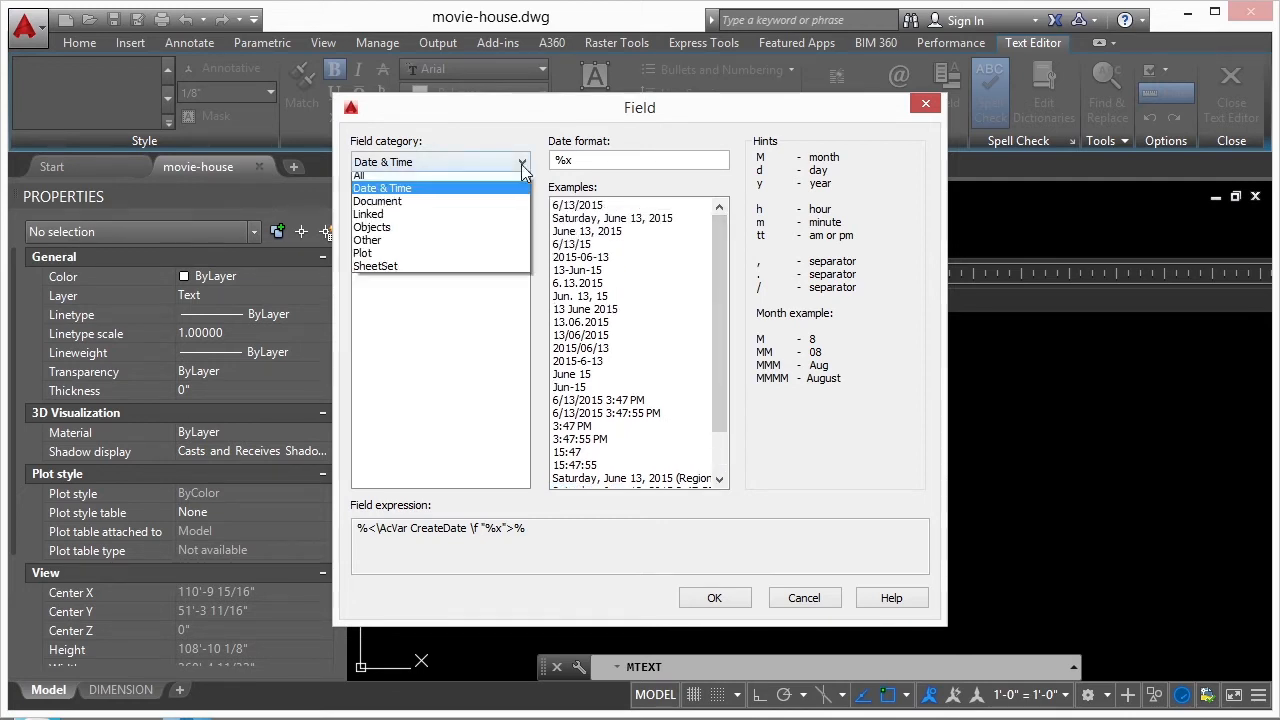
pyautogui.click(425, 206)
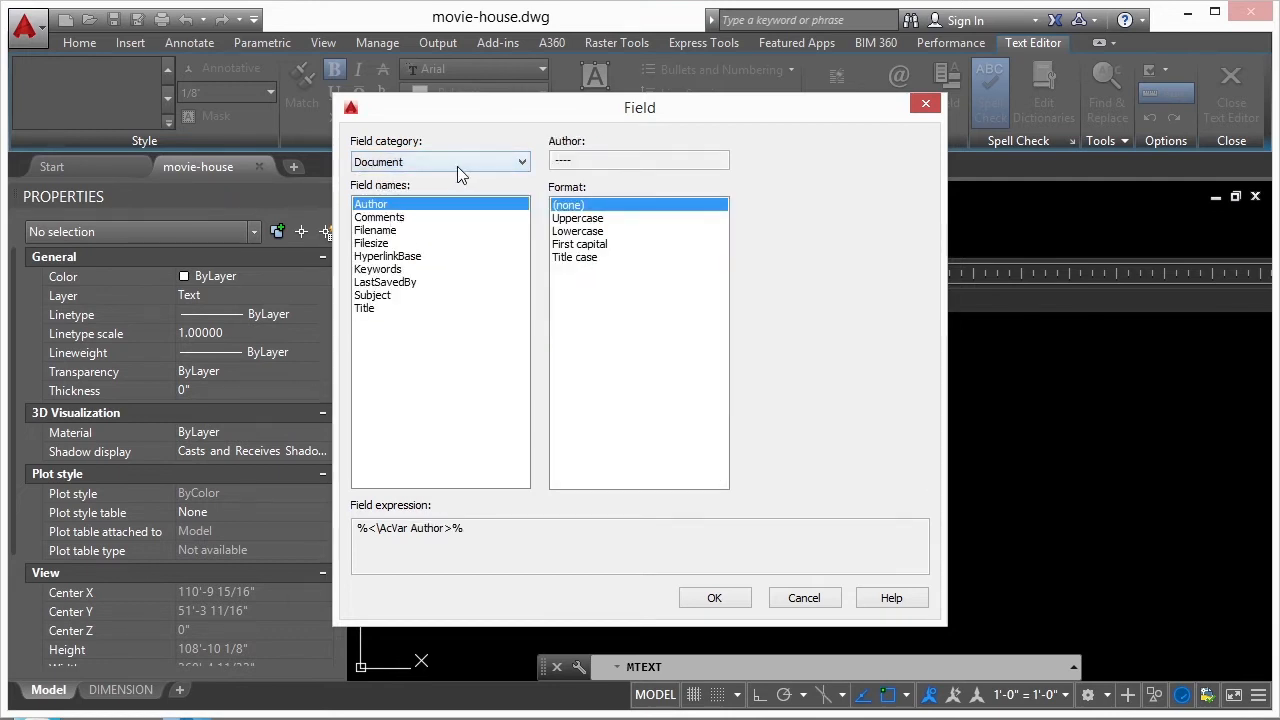
pyautogui.click(397, 231)
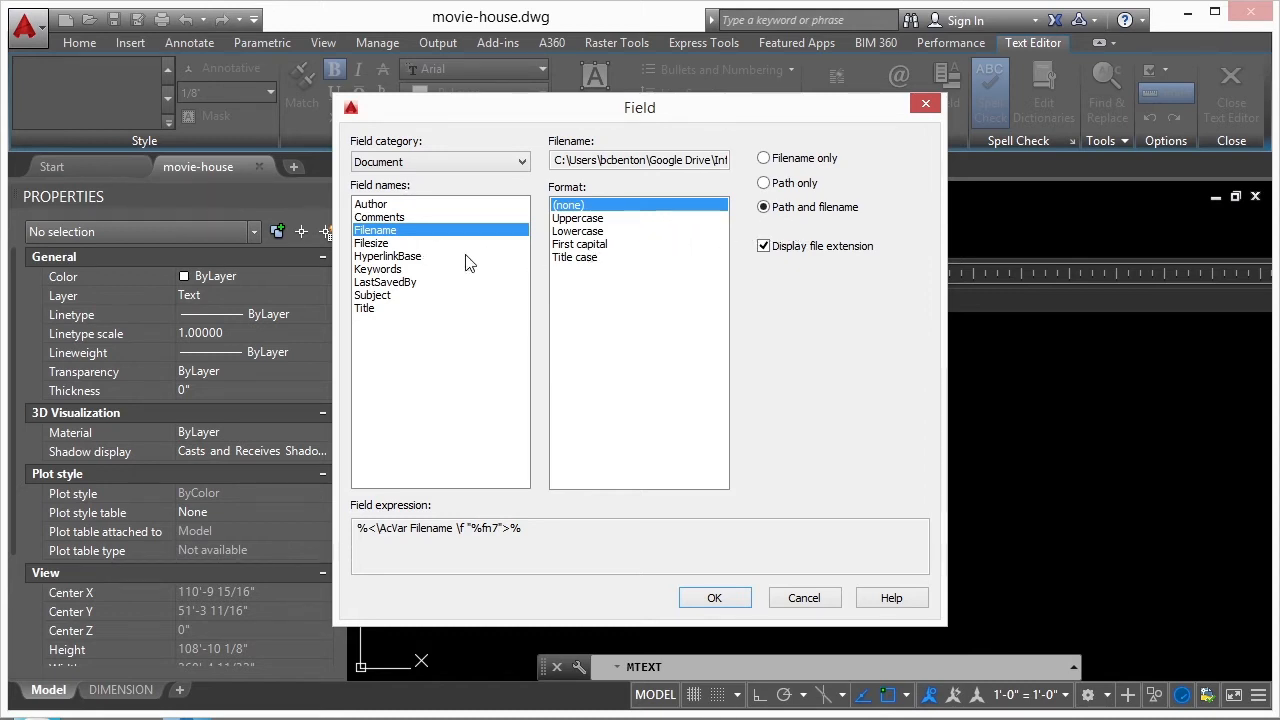
pyautogui.click(386, 296)
pyautogui.click(375, 309)
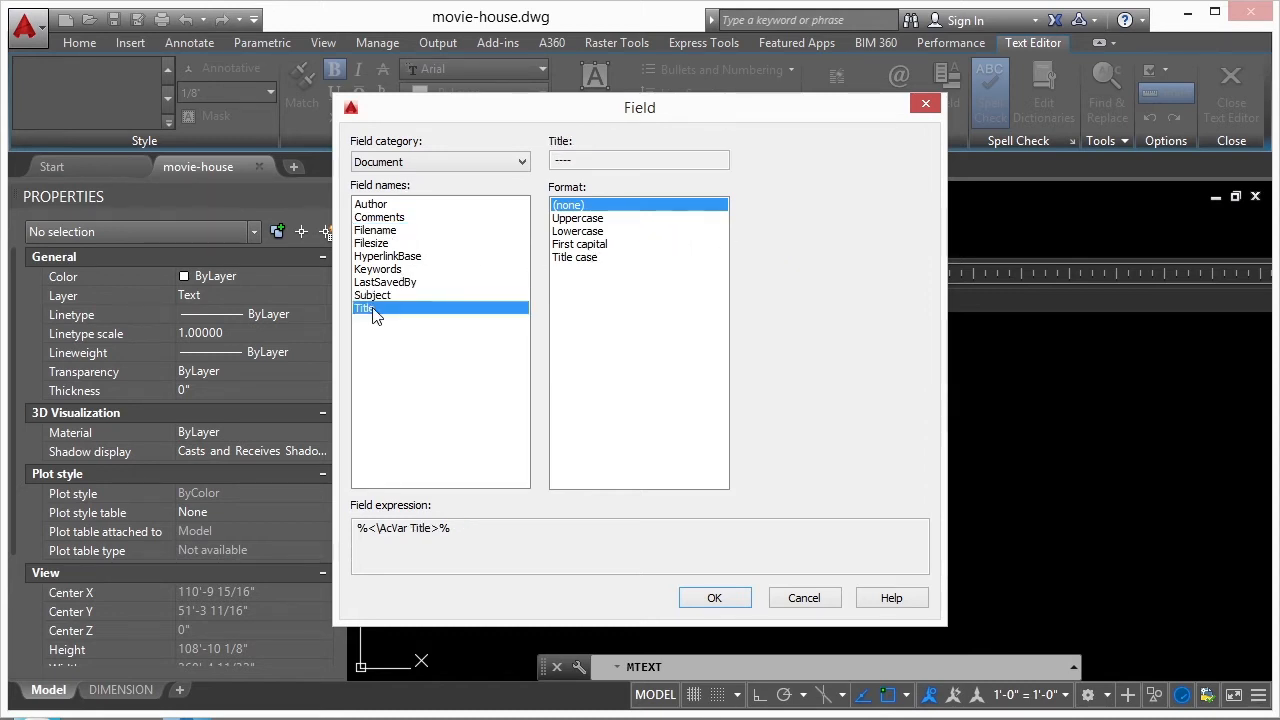
pyautogui.click(522, 162)
pyautogui.click(405, 212)
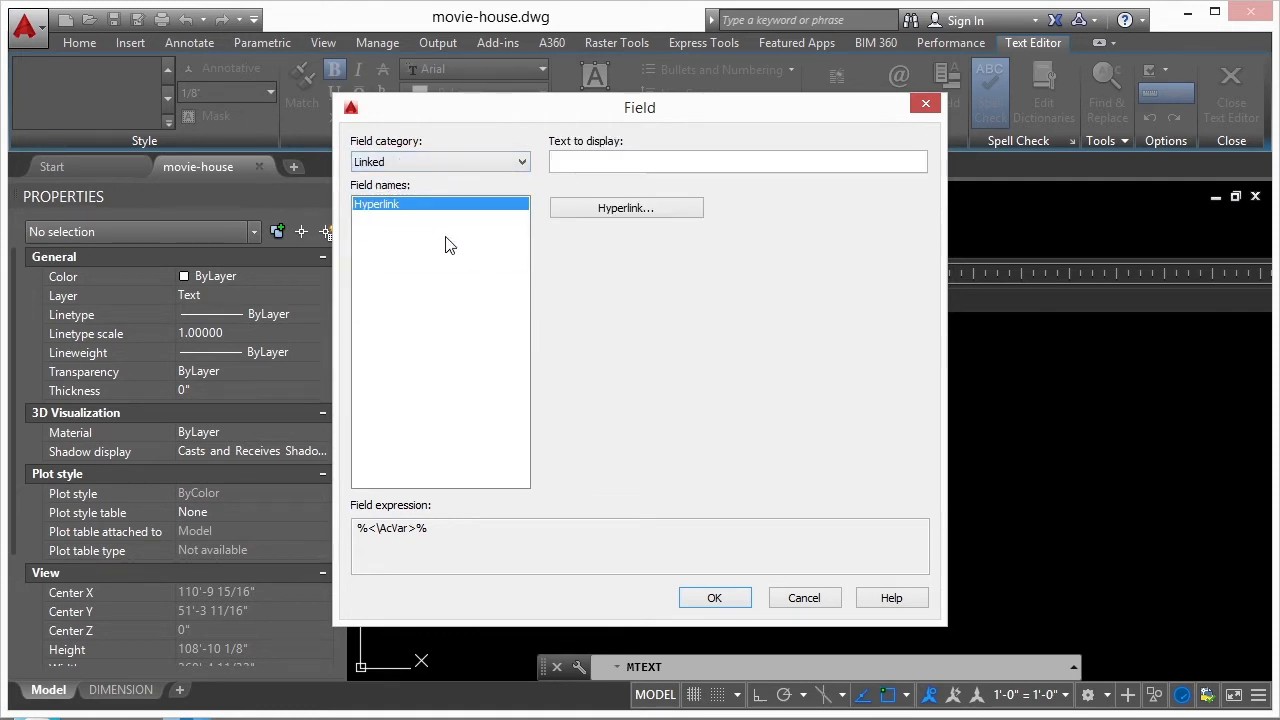
pyautogui.click(523, 163)
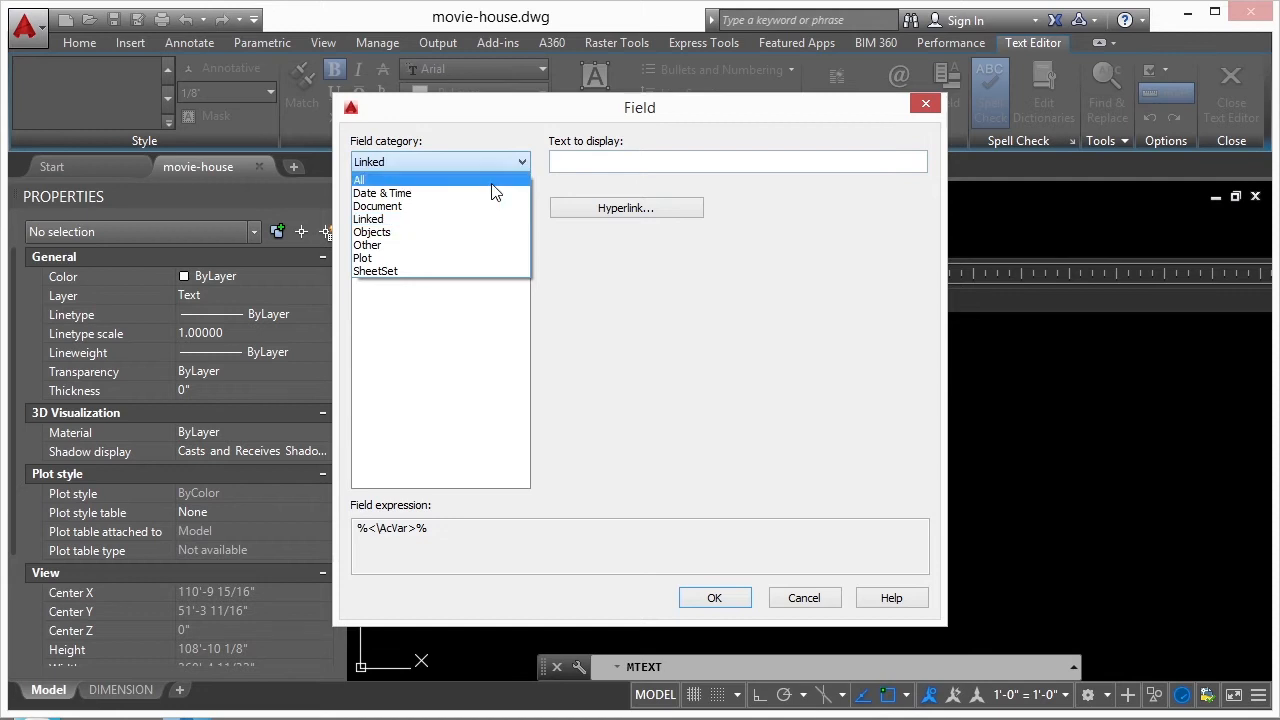
# - Configure an Object field from the Objects category that reports the Area property of the footing outline polyline
pyautogui.click(377, 235)
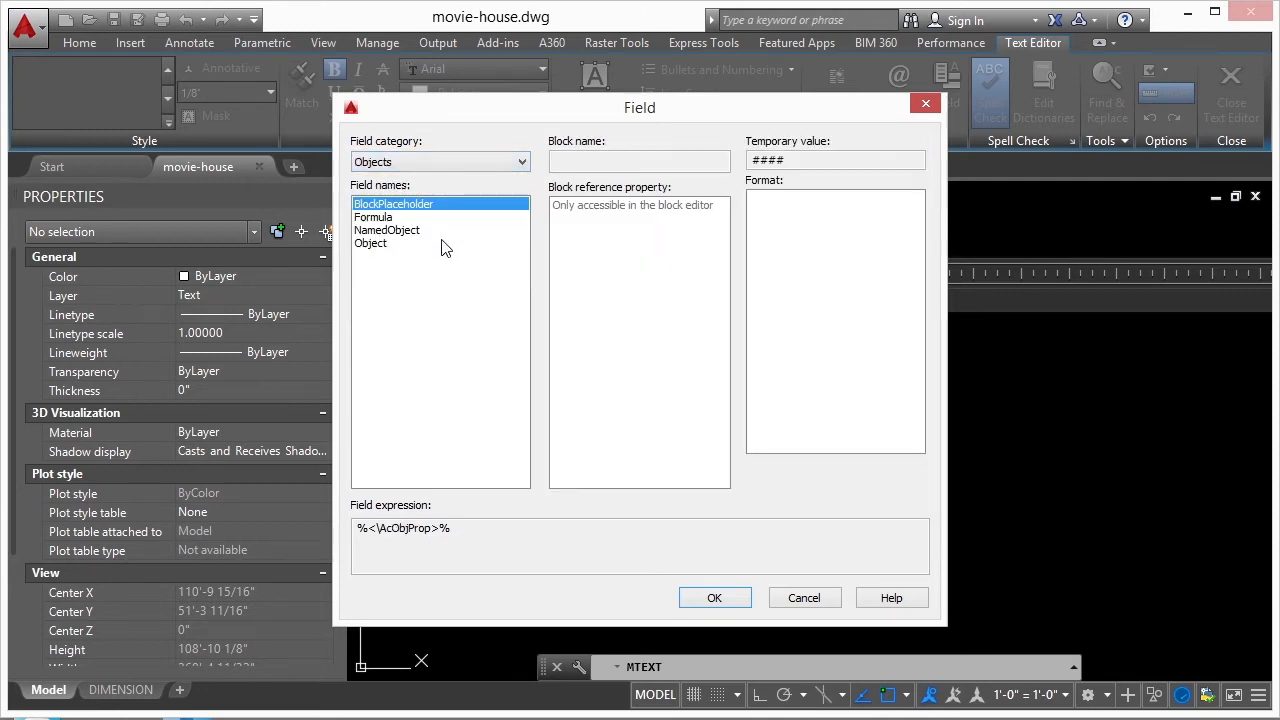
pyautogui.click(375, 244)
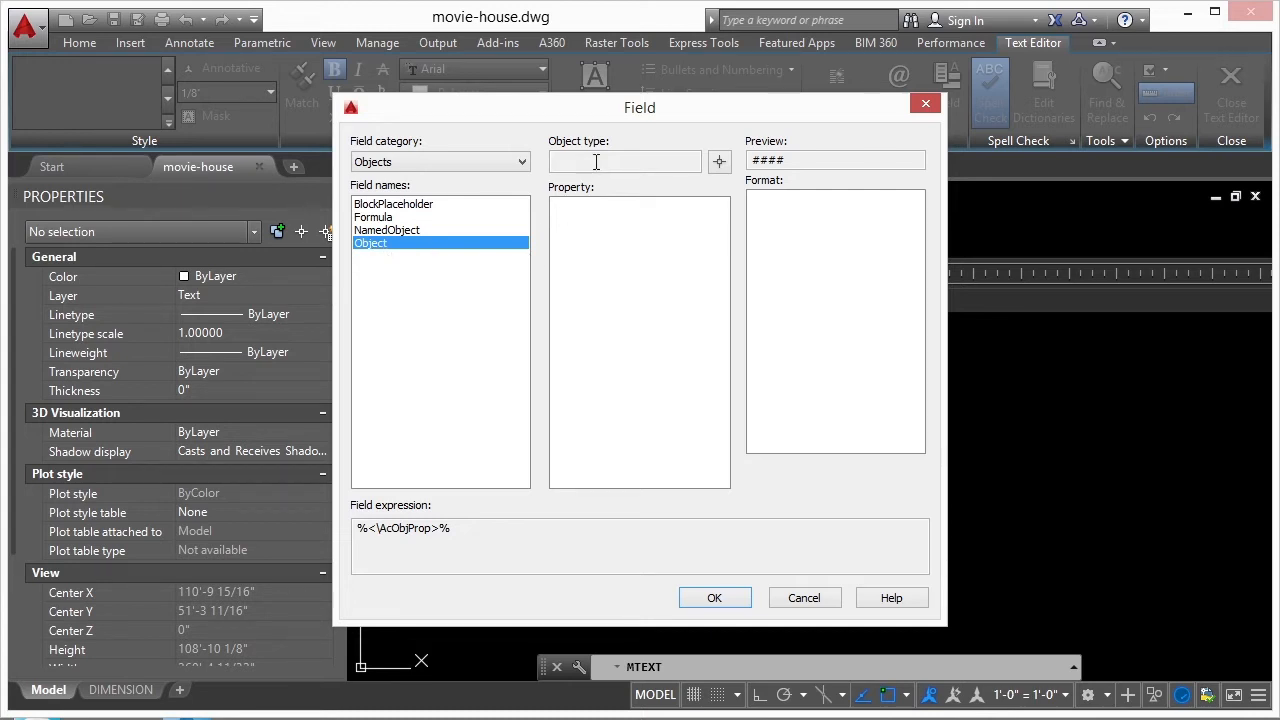
pyautogui.click(718, 162)
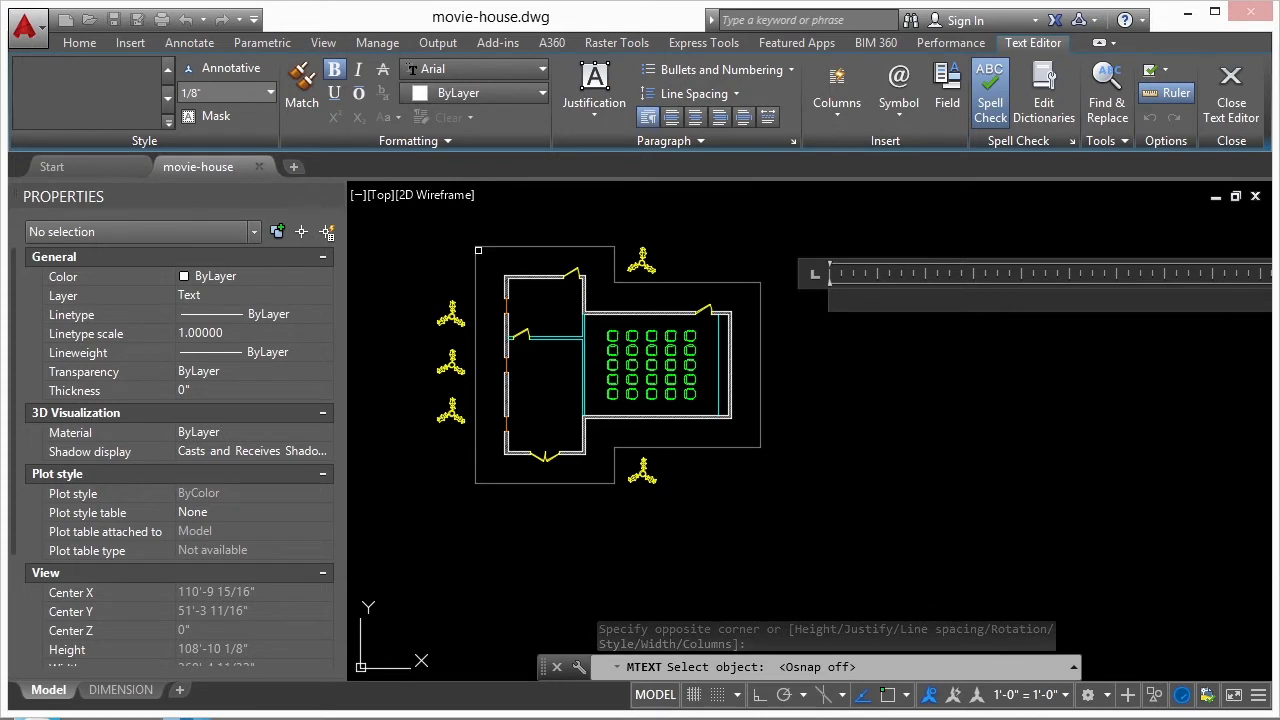
pyautogui.click(649, 282)
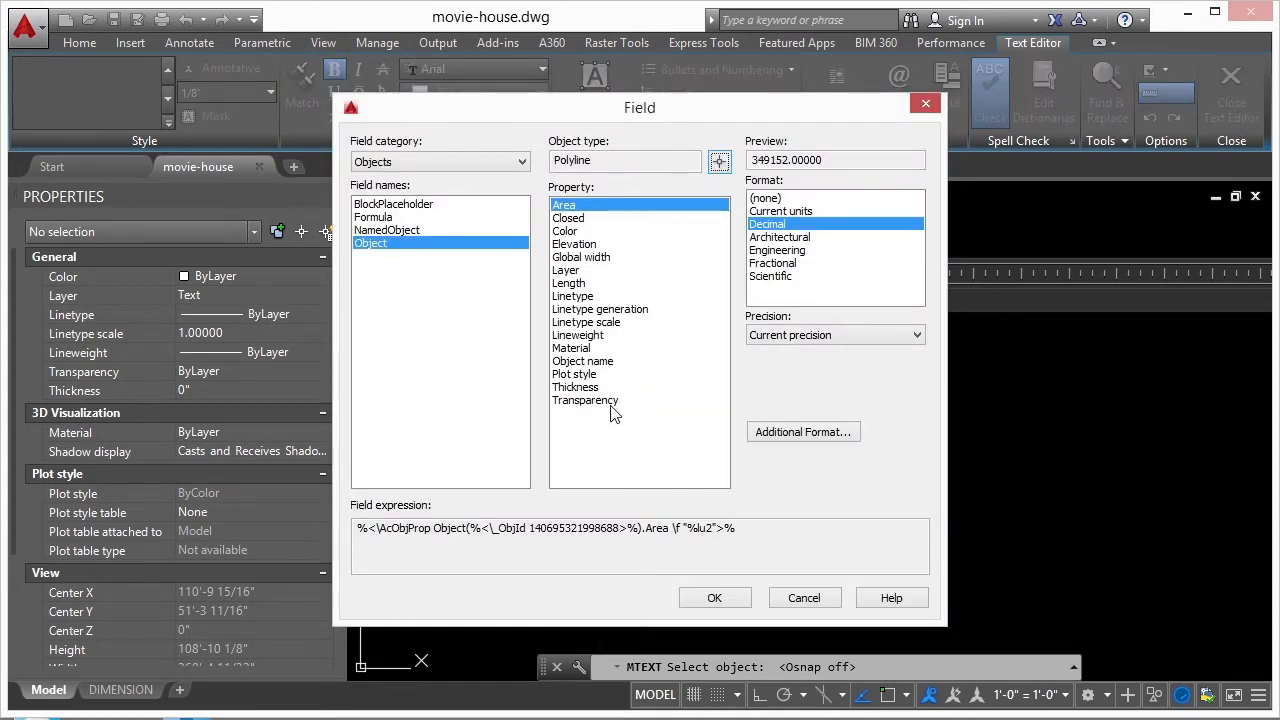
pyautogui.click(582, 220)
pyautogui.click(576, 209)
# - Preview the area value in the Architectural, Engineering, Fractional, Scientific and Current units formats
pyautogui.click(782, 237)
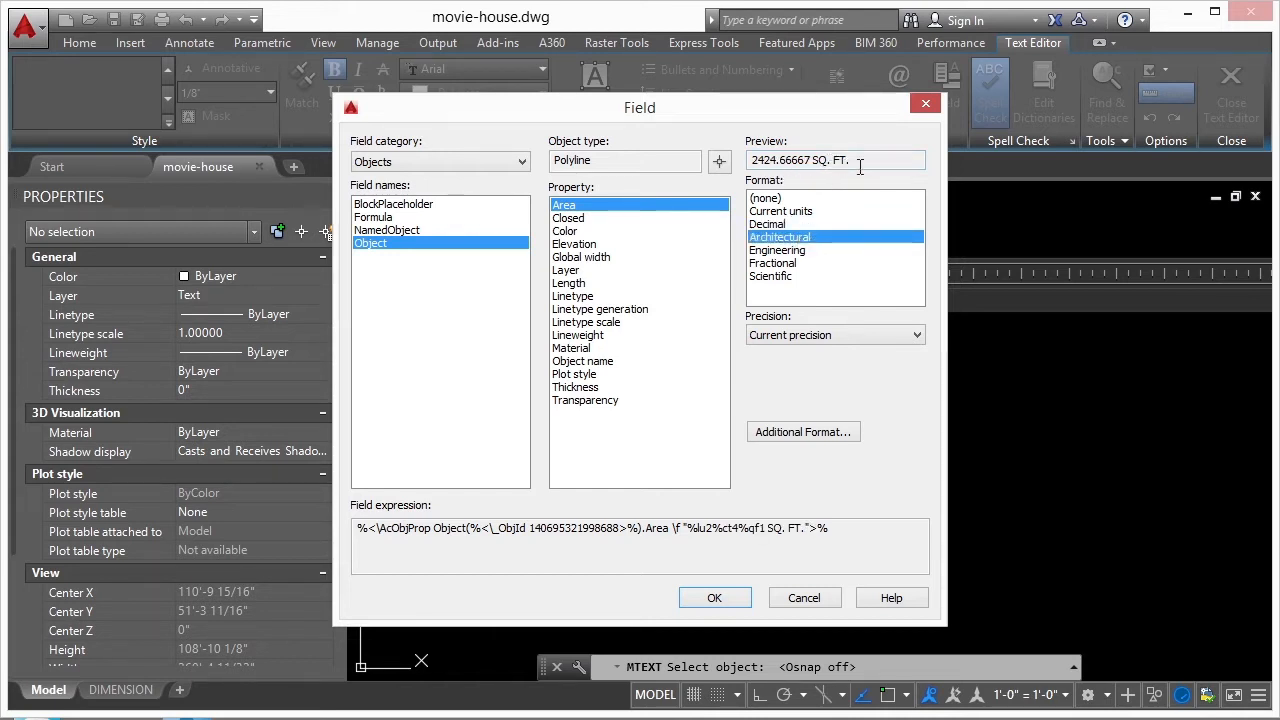
pyautogui.click(800, 250)
pyautogui.click(790, 263)
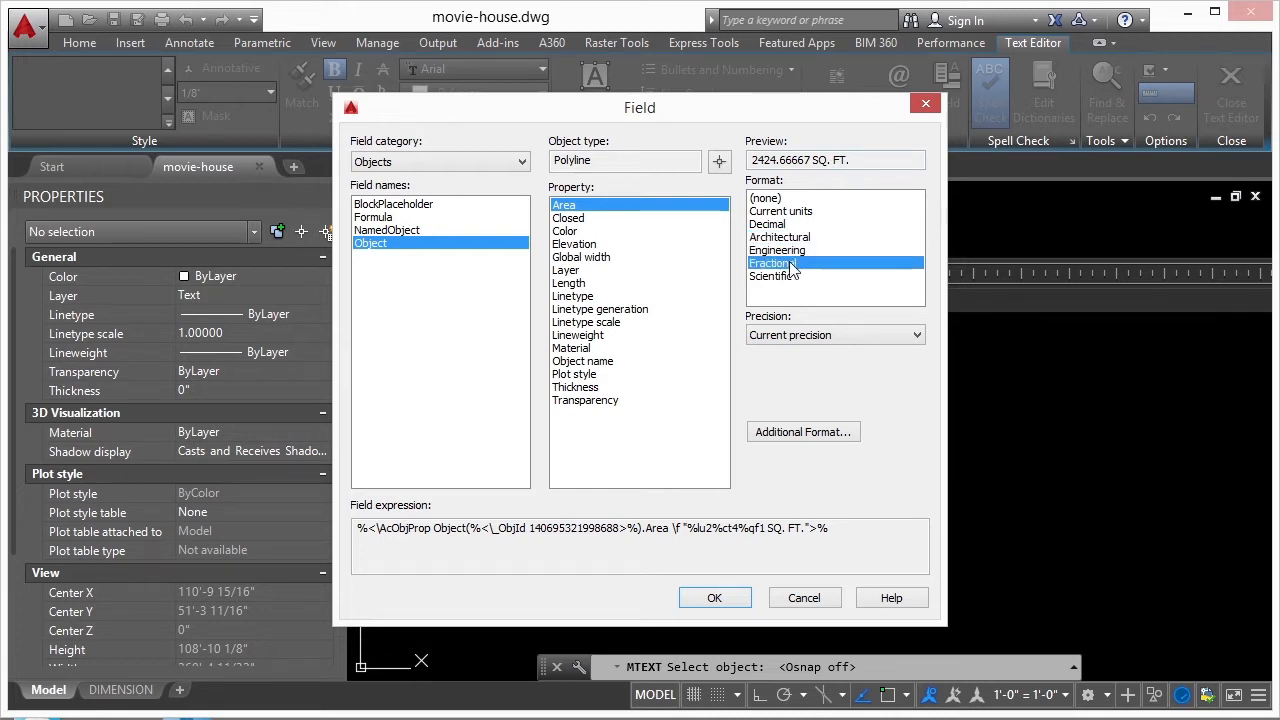
pyautogui.click(786, 276)
pyautogui.click(788, 211)
# - Set the area field's format to Decimal with a precision of 0
pyautogui.click(790, 224)
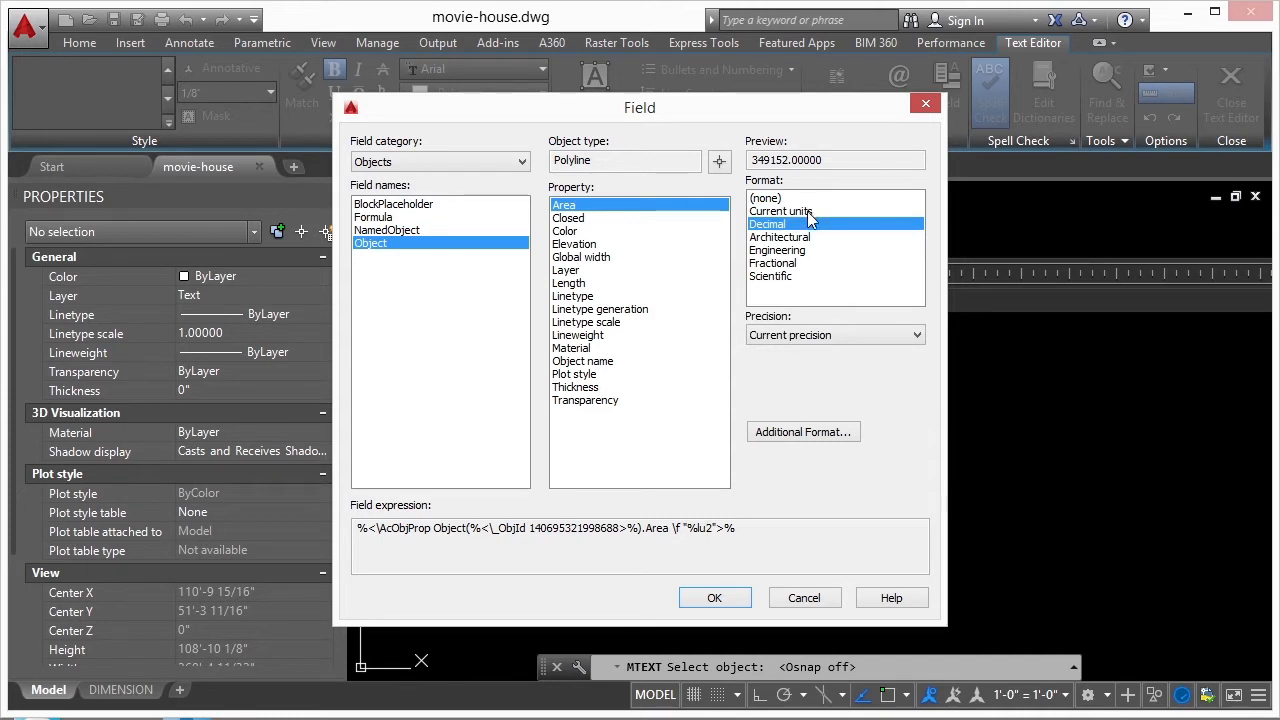
pyautogui.click(838, 335)
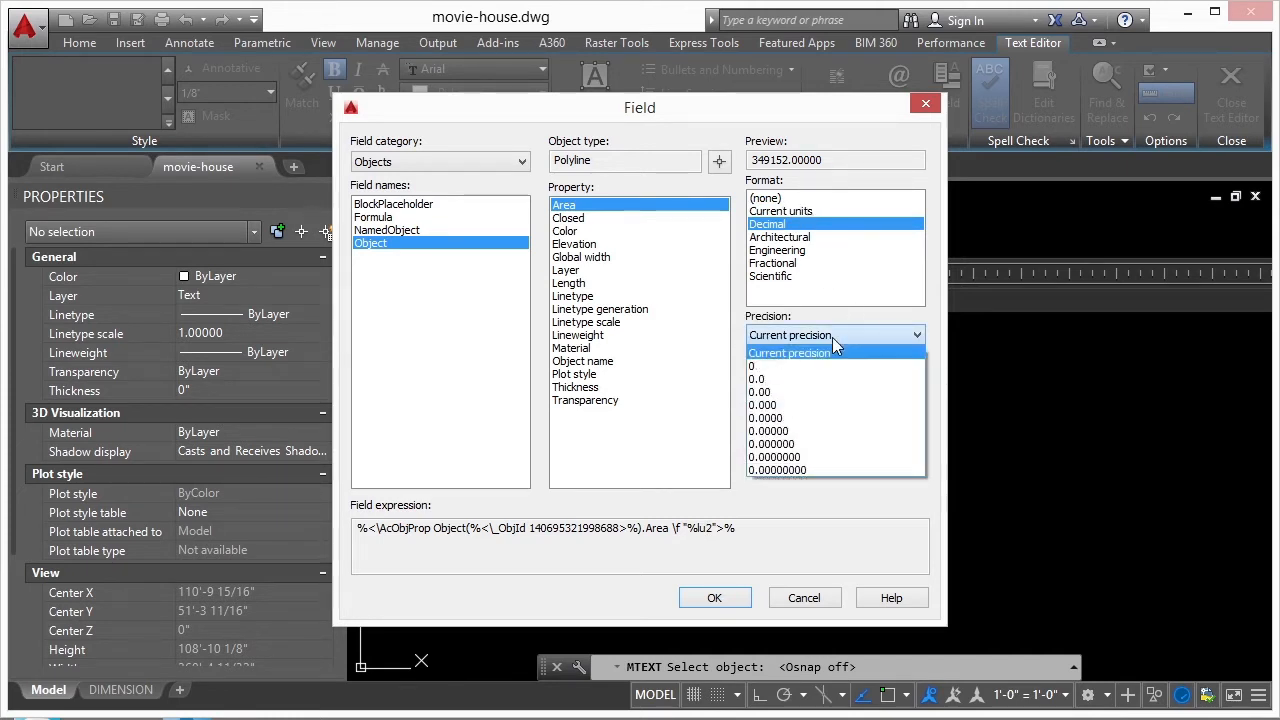
pyautogui.click(765, 367)
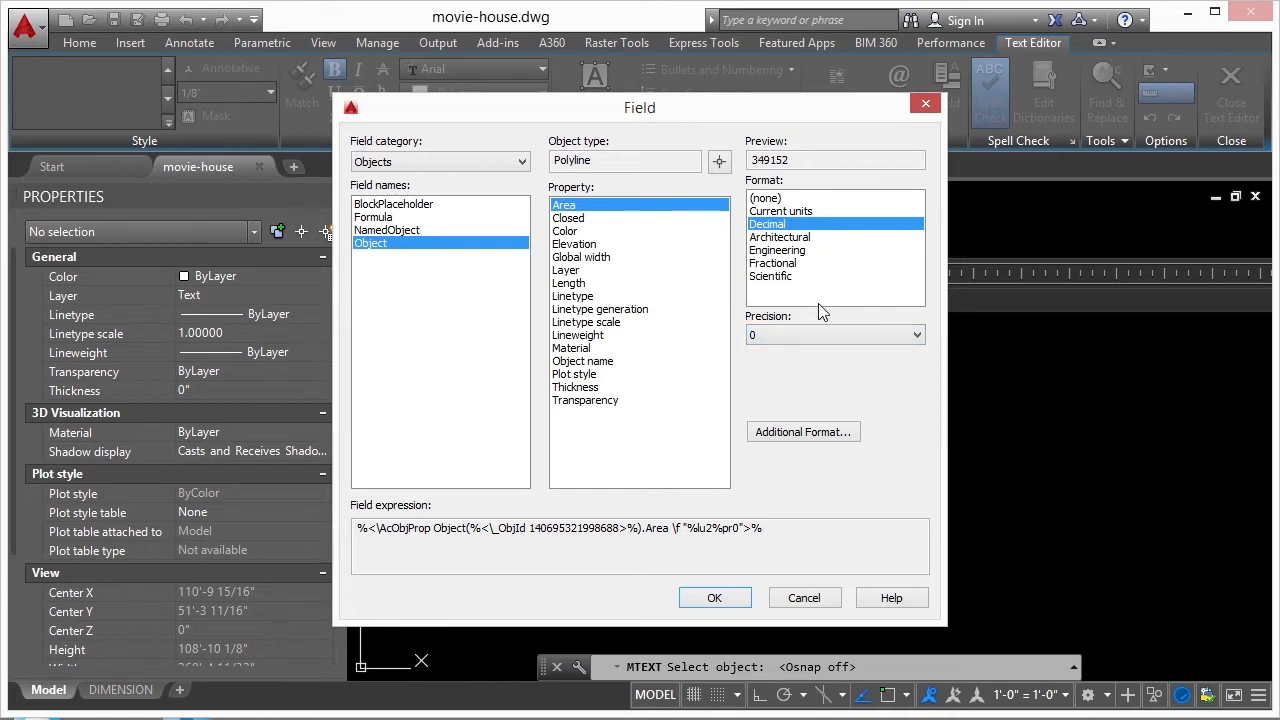
# - Give the area field a conversion factor of 1/12, the suffix " s.f." and a comma thousands separator
pyautogui.click(806, 436)
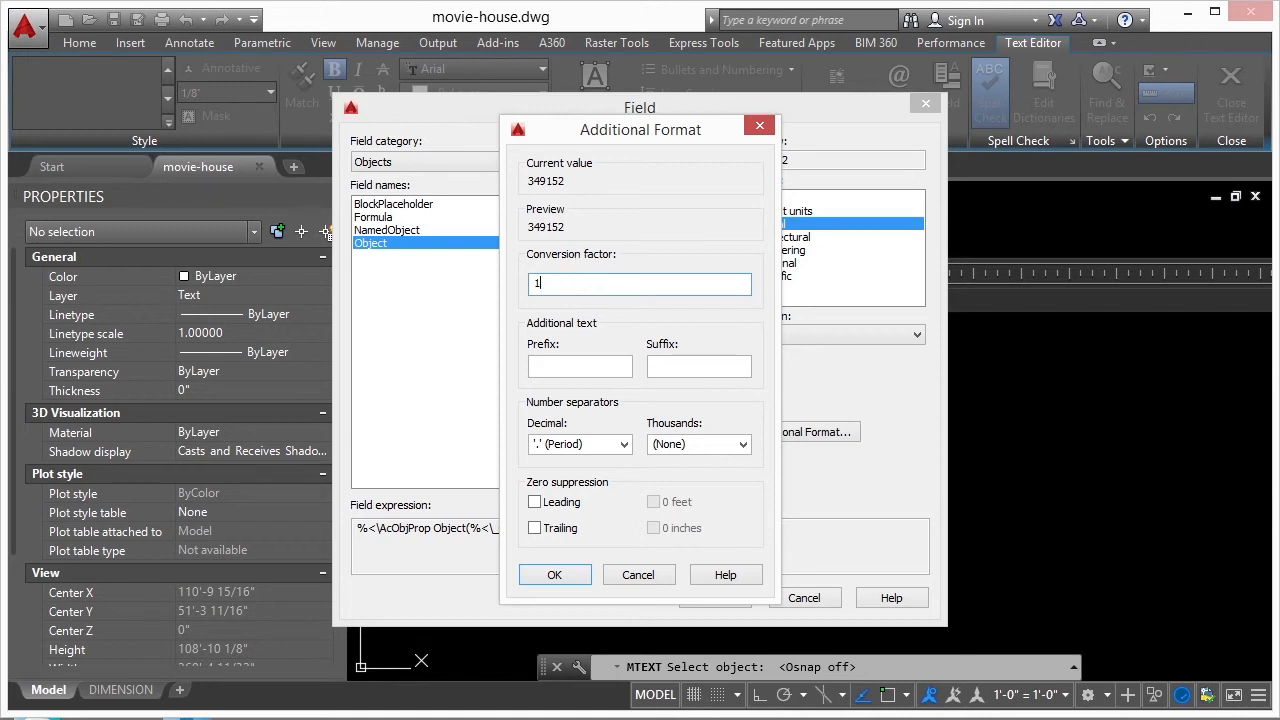
pyautogui.write('2')
pyautogui.click(688, 364)
pyautogui.write('s.f.')
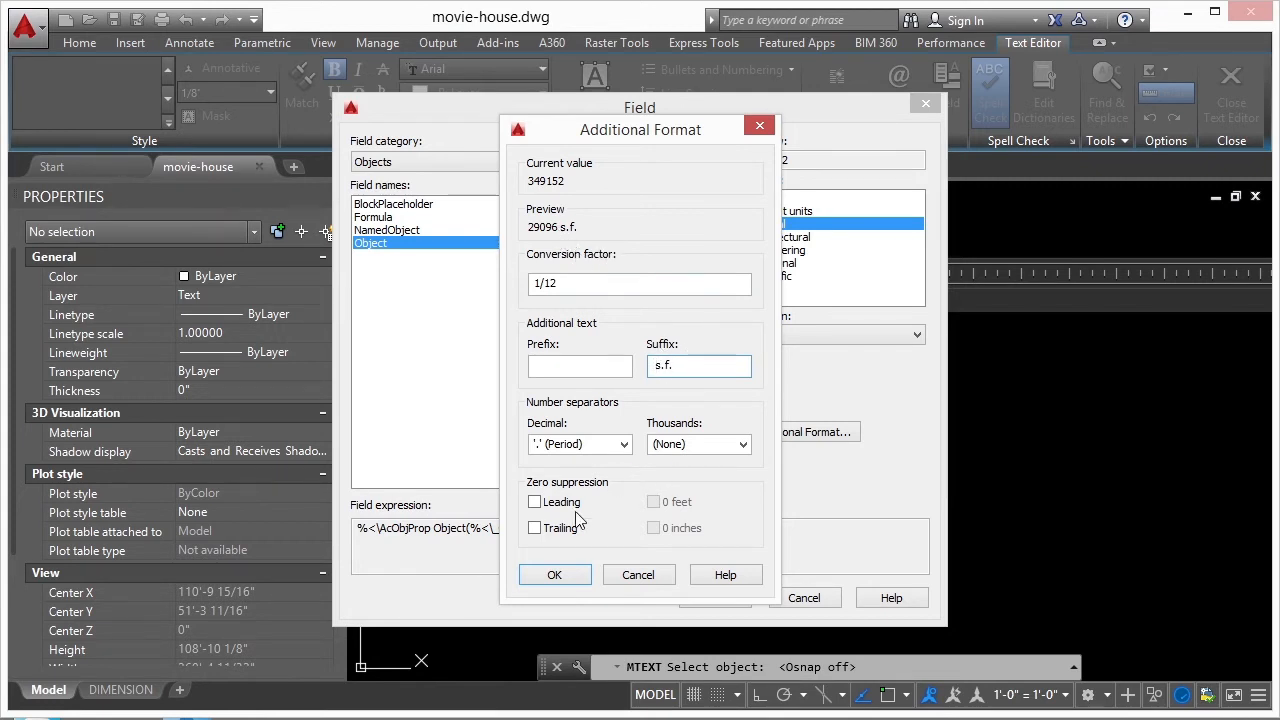
pyautogui.click(745, 448)
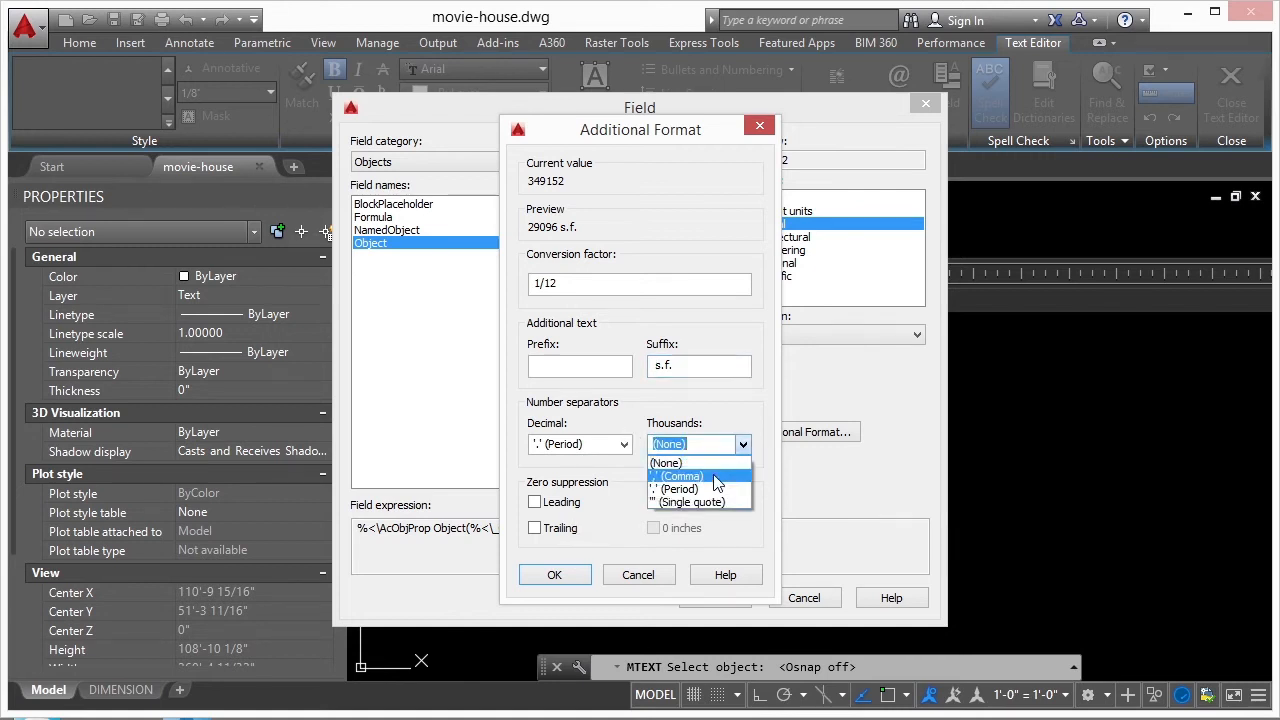
pyautogui.click(716, 475)
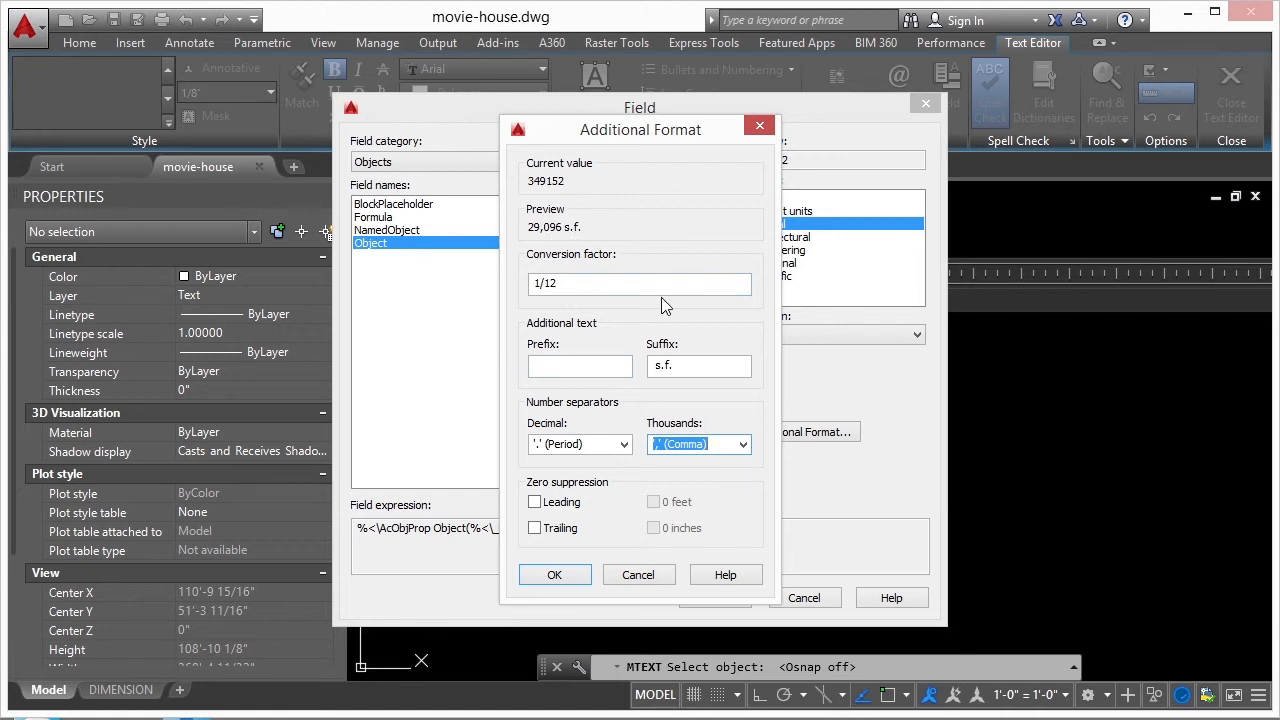
# - Try the single quote and period as thousands separators for the area field
pyautogui.click(742, 445)
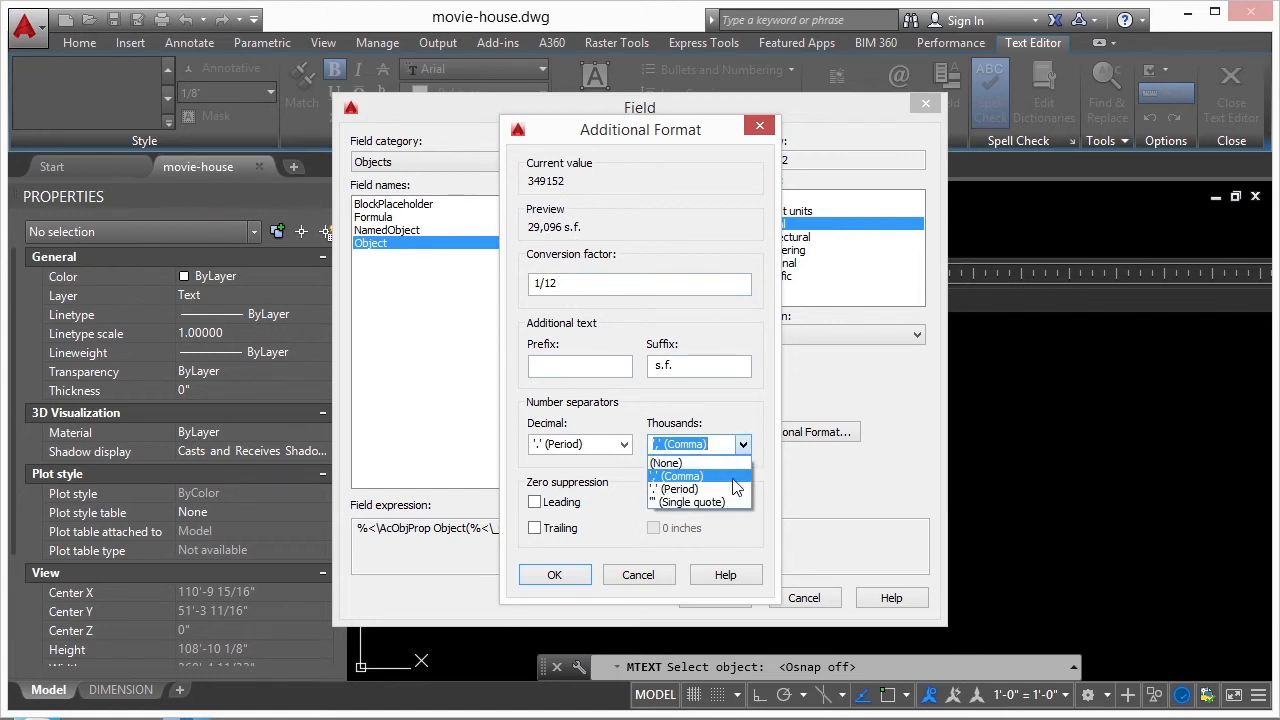
pyautogui.click(729, 502)
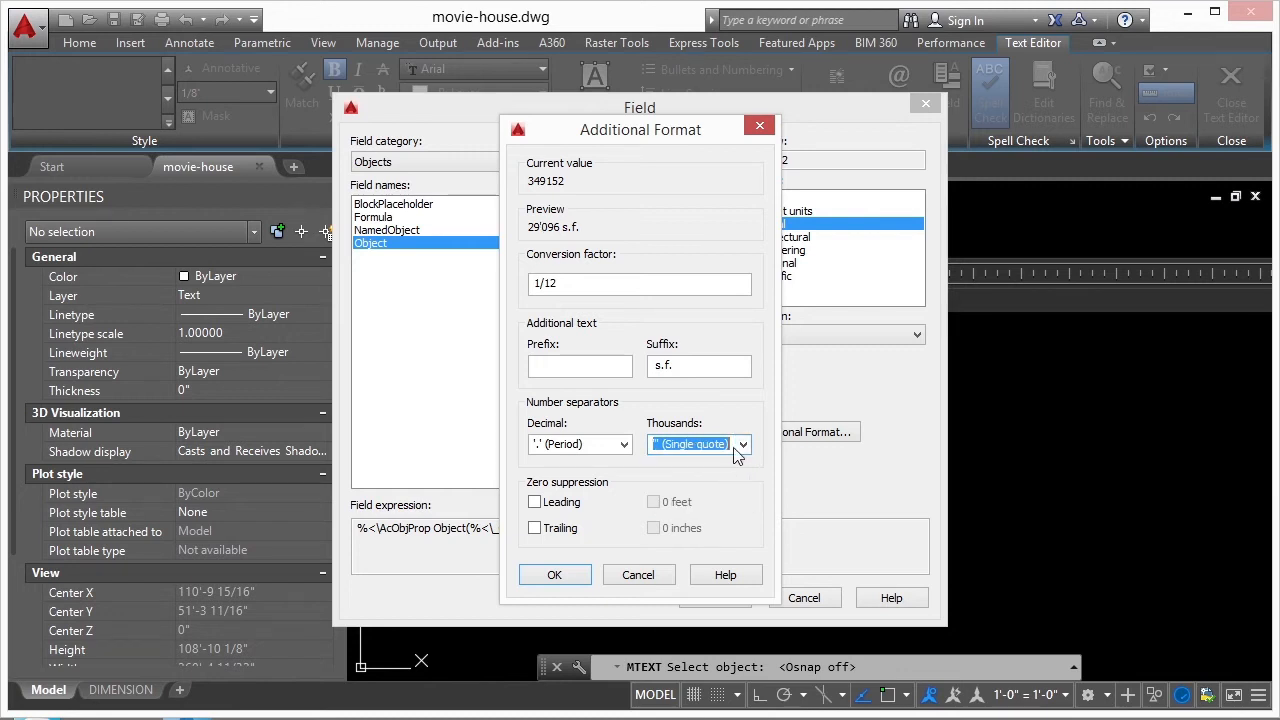
pyautogui.click(745, 447)
pyautogui.click(690, 489)
# - Set the thousands separator to comma, then insert the formatted area field and finish the text object
pyautogui.click(740, 448)
pyautogui.click(690, 477)
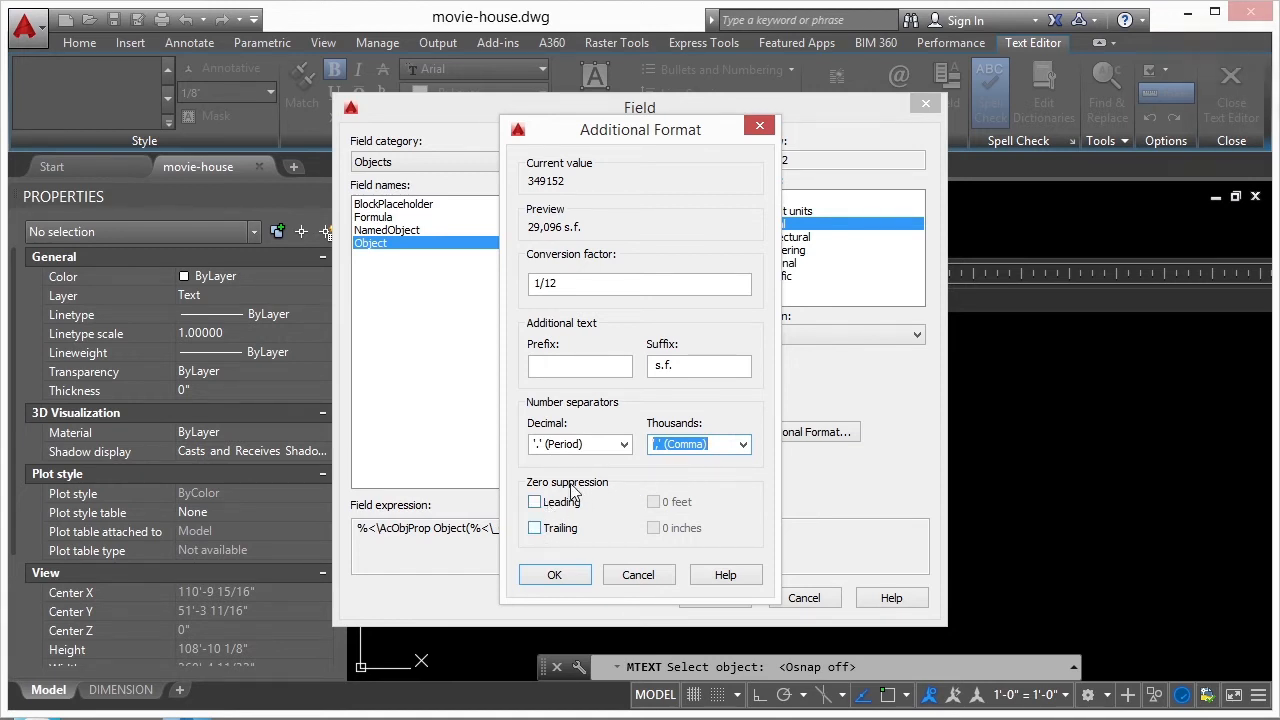
pyautogui.click(555, 576)
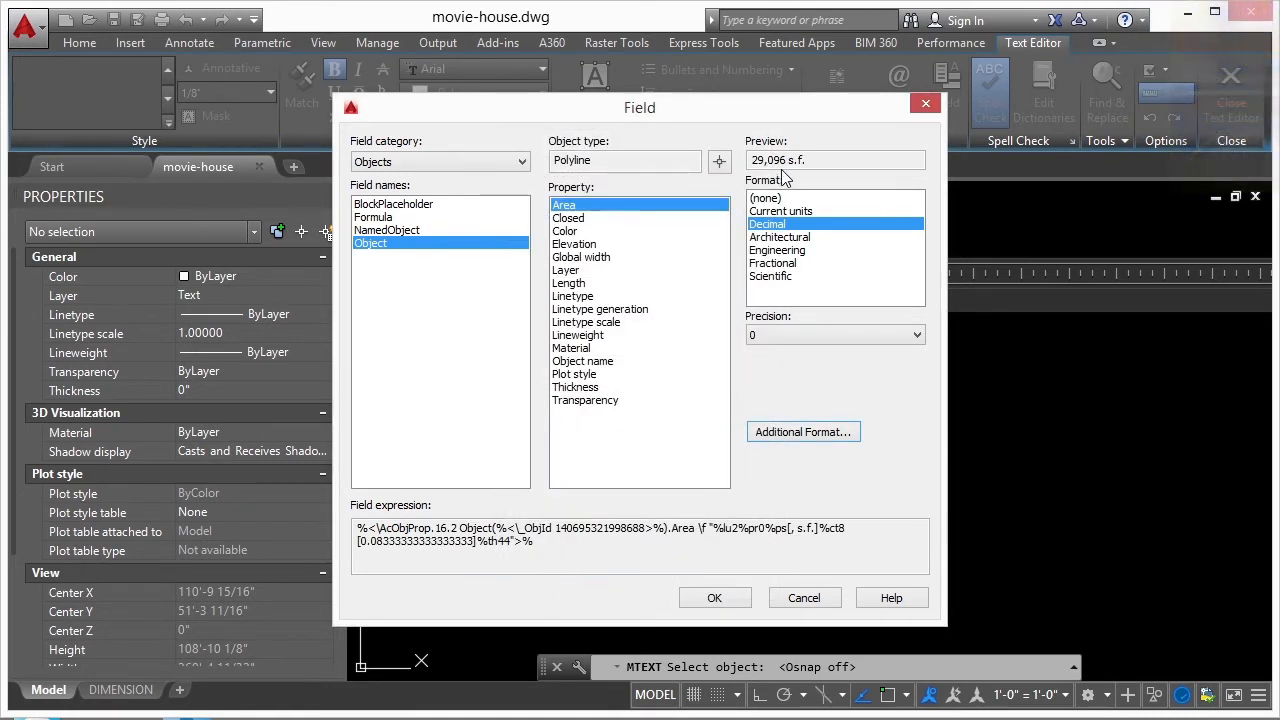
pyautogui.click(718, 599)
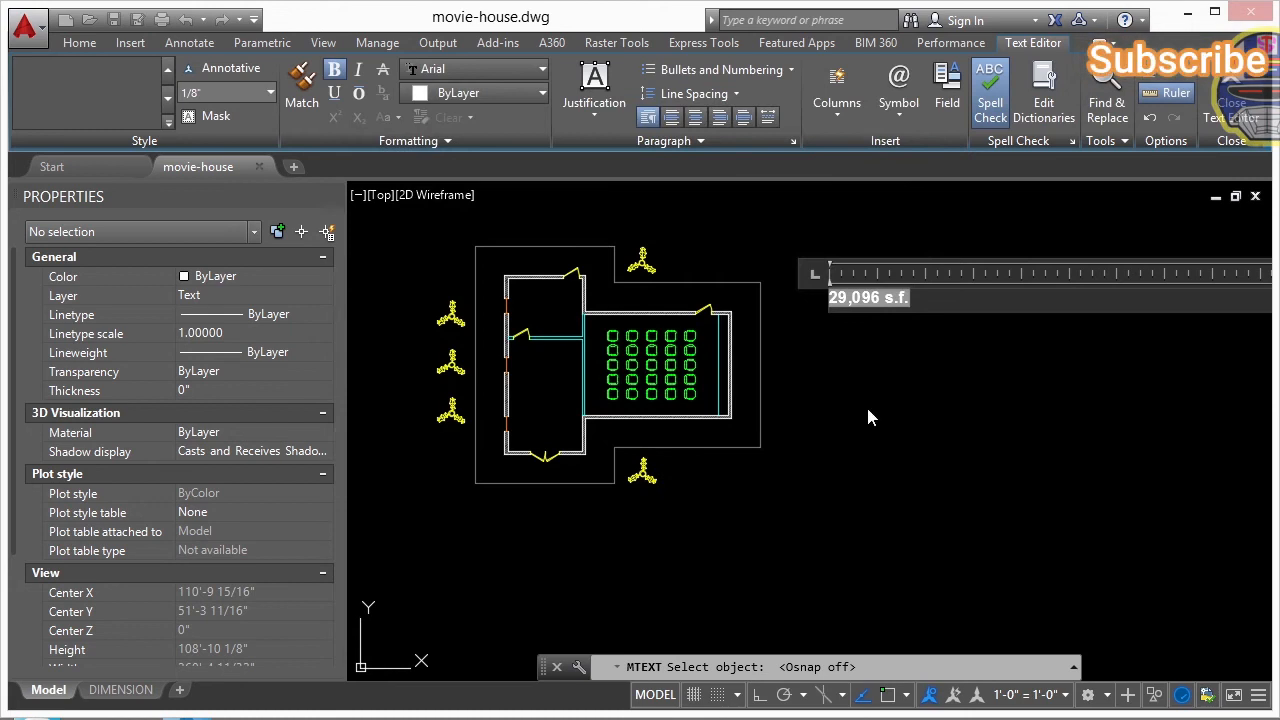
pyautogui.click(870, 345)
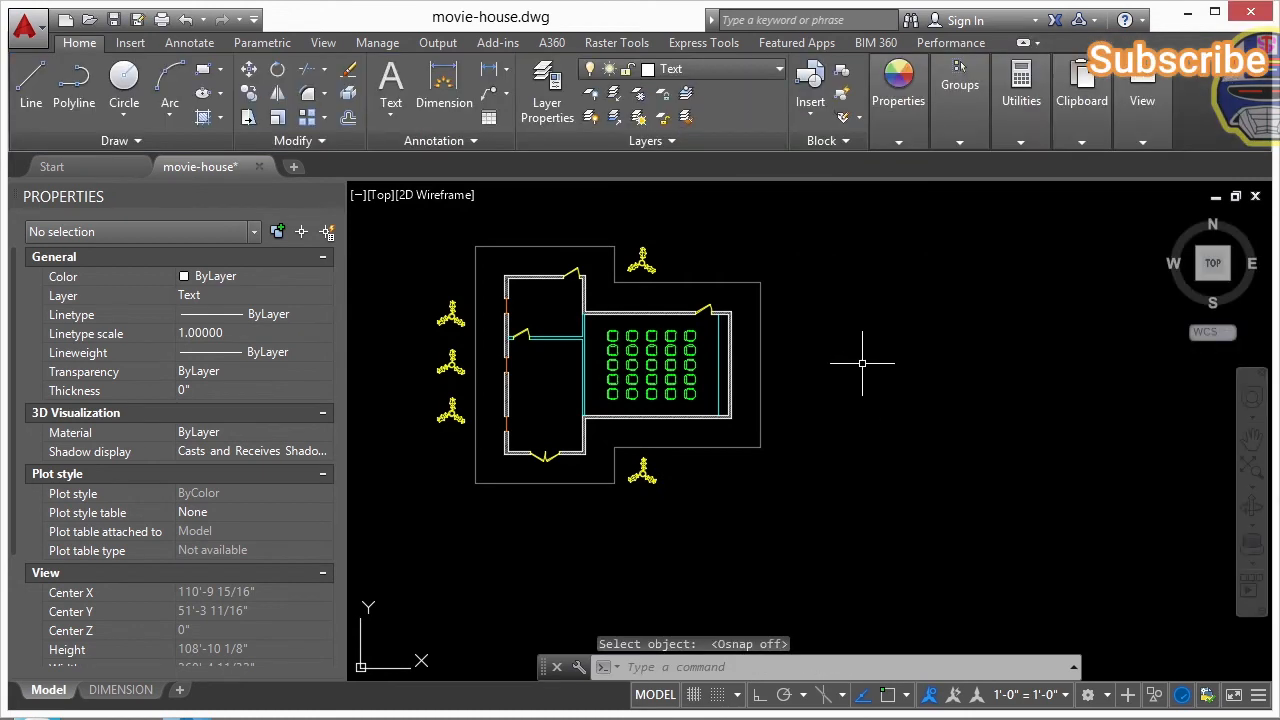
# - Select the area text east of the footing outline and set its text height to 1"
pyautogui.scroll(-4, 811, 349)
pyautogui.click(888, 272)
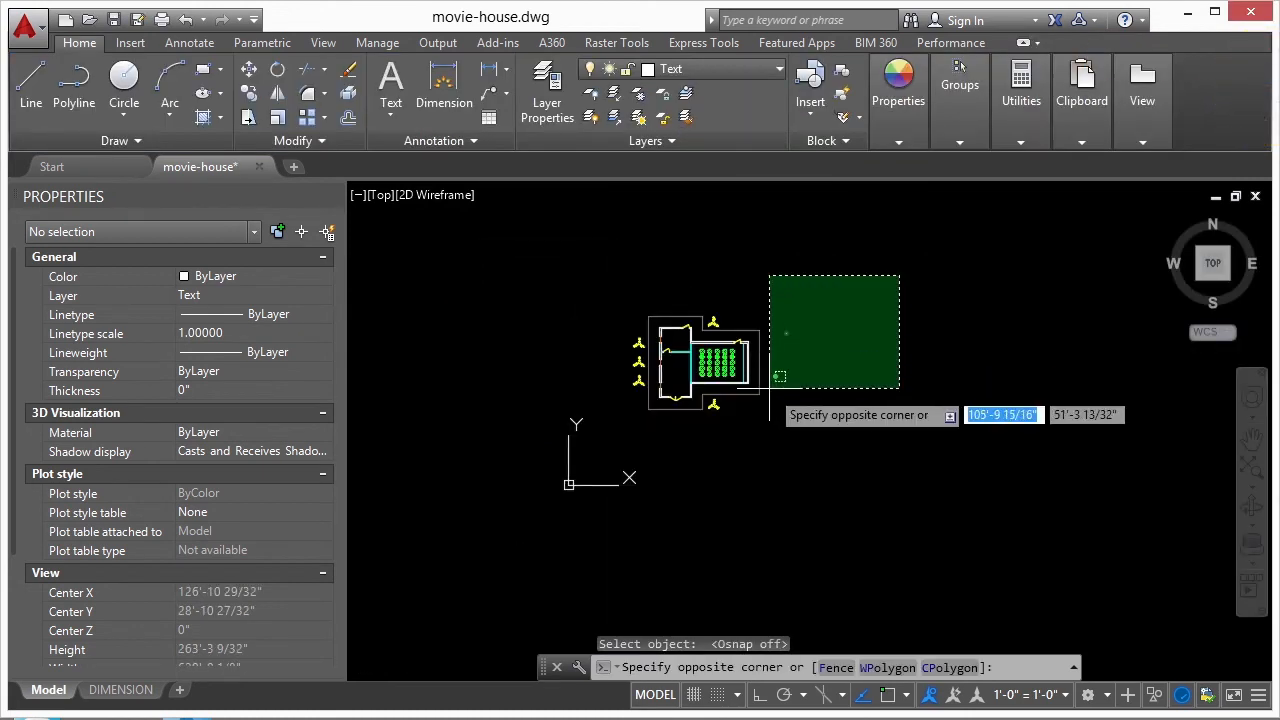
pyautogui.click(738, 421)
pyautogui.click(787, 333)
pyautogui.scroll(5, 814, 338)
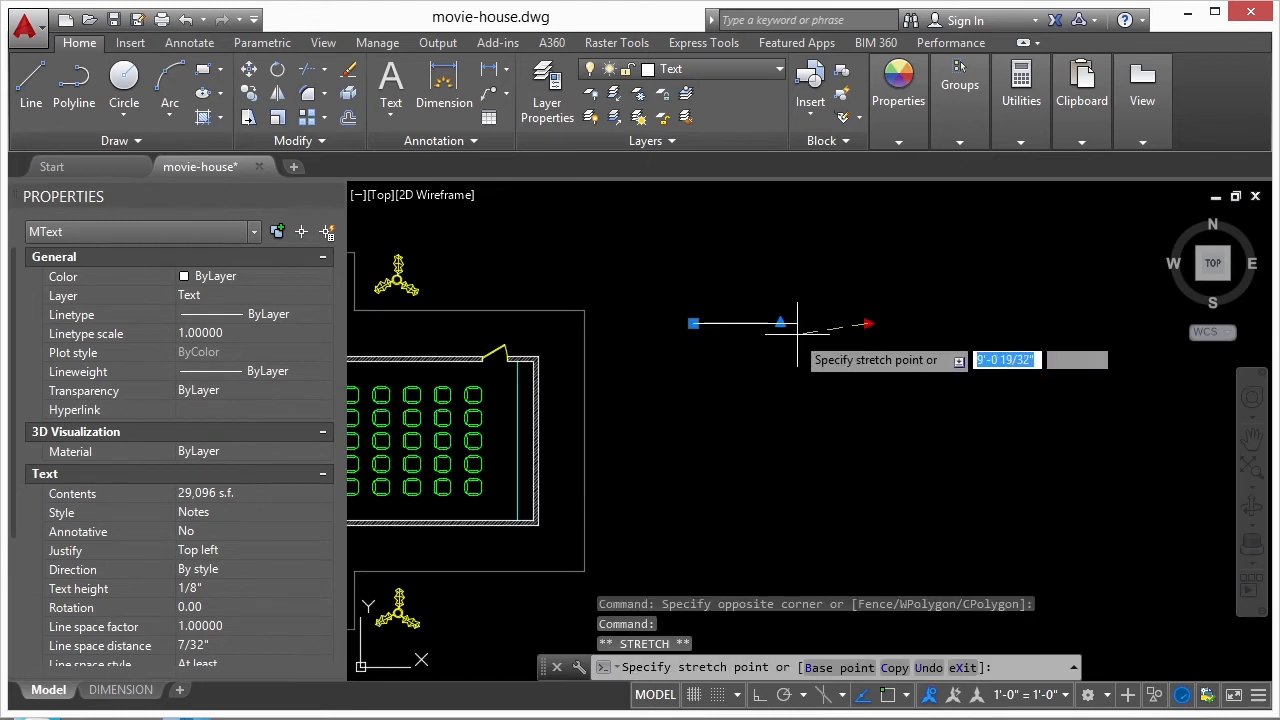
pyautogui.click(215, 588)
pyautogui.write('1')
pyautogui.press('Return')
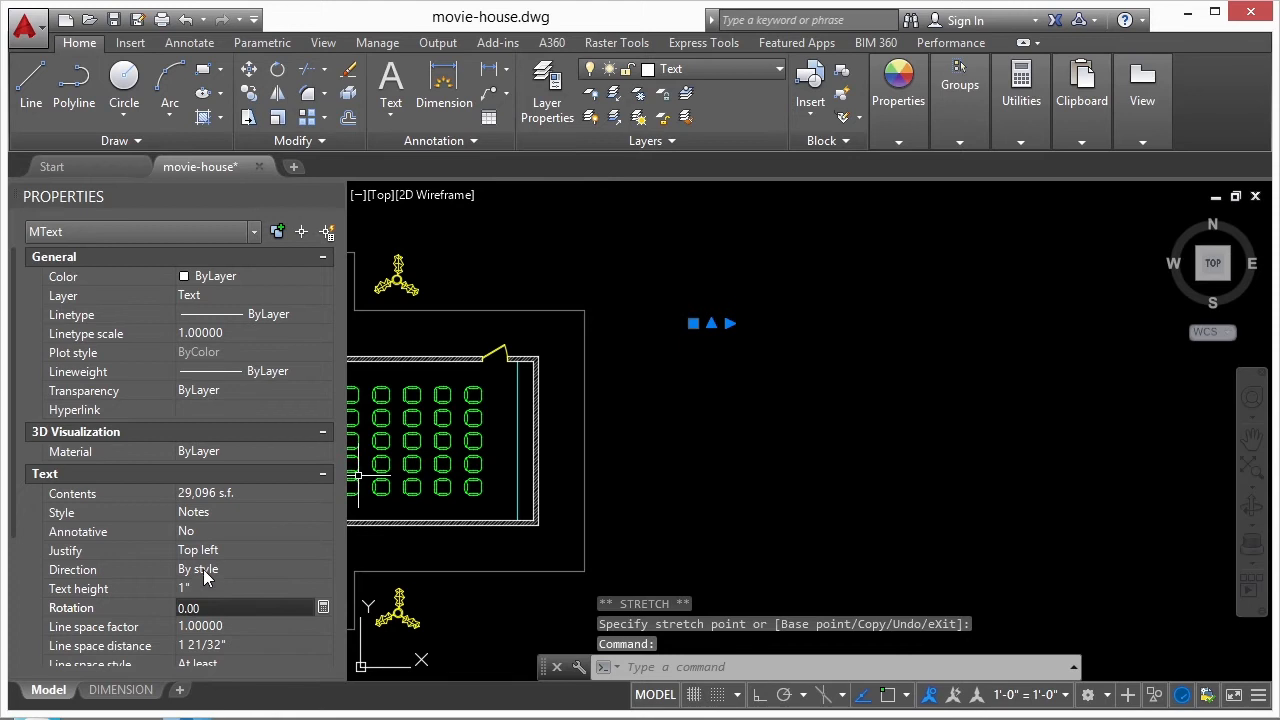
# - Set the area text's height to 10" and widen its frame so the text fits on one line
pyautogui.click(238, 588)
pyautogui.write('10')
pyautogui.press('Return')
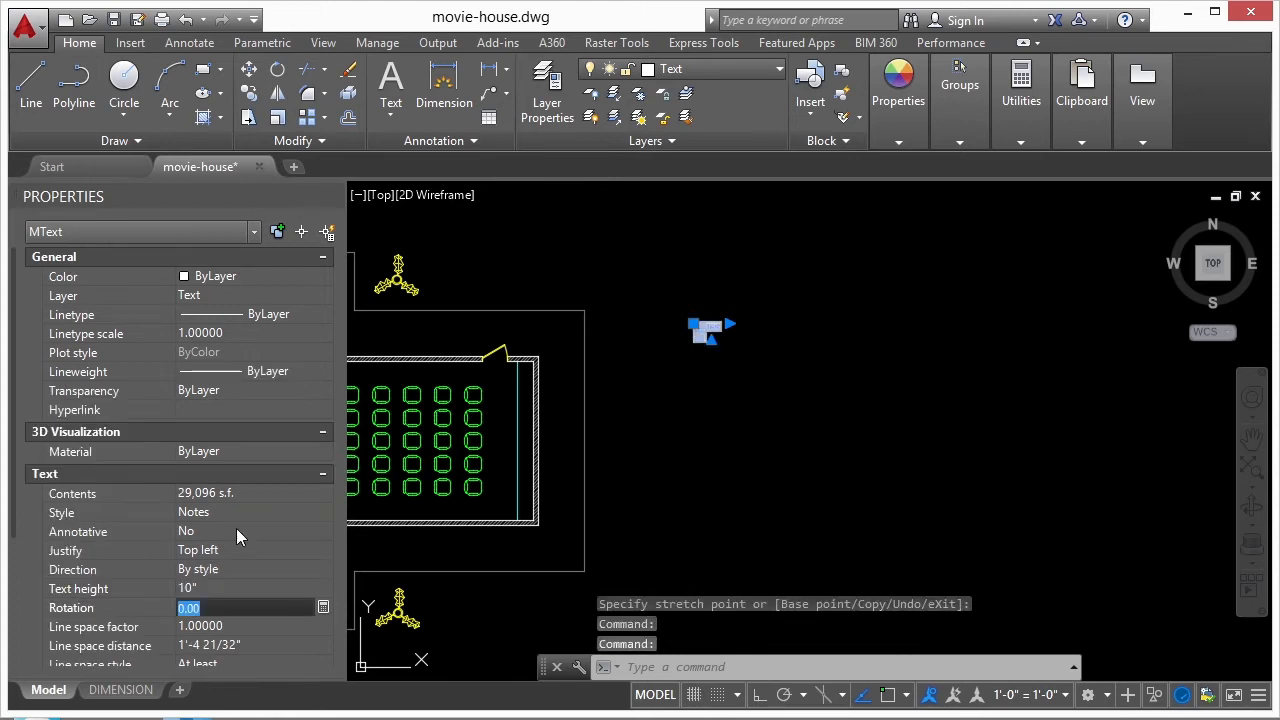
pyautogui.scroll(6, 707, 339)
pyautogui.click(796, 278)
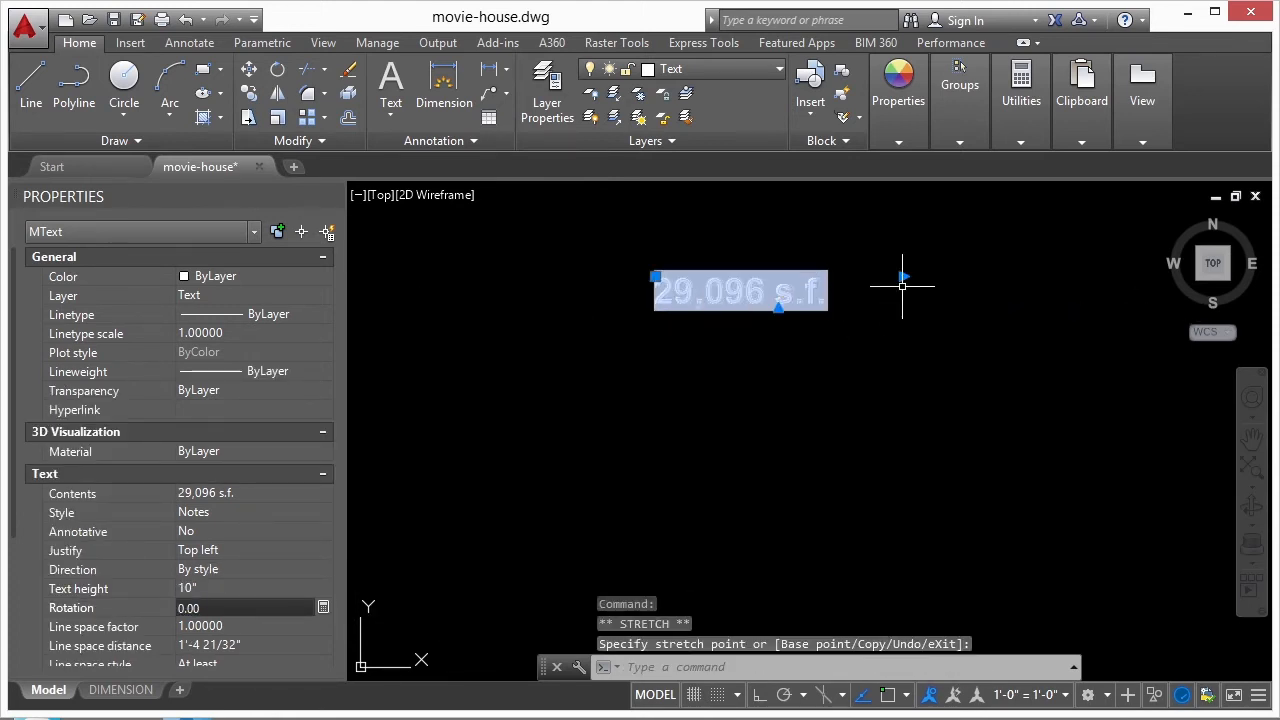
pyautogui.scroll(-5, 900, 335)
pyautogui.press('Escape')
pyautogui.press('Escape')
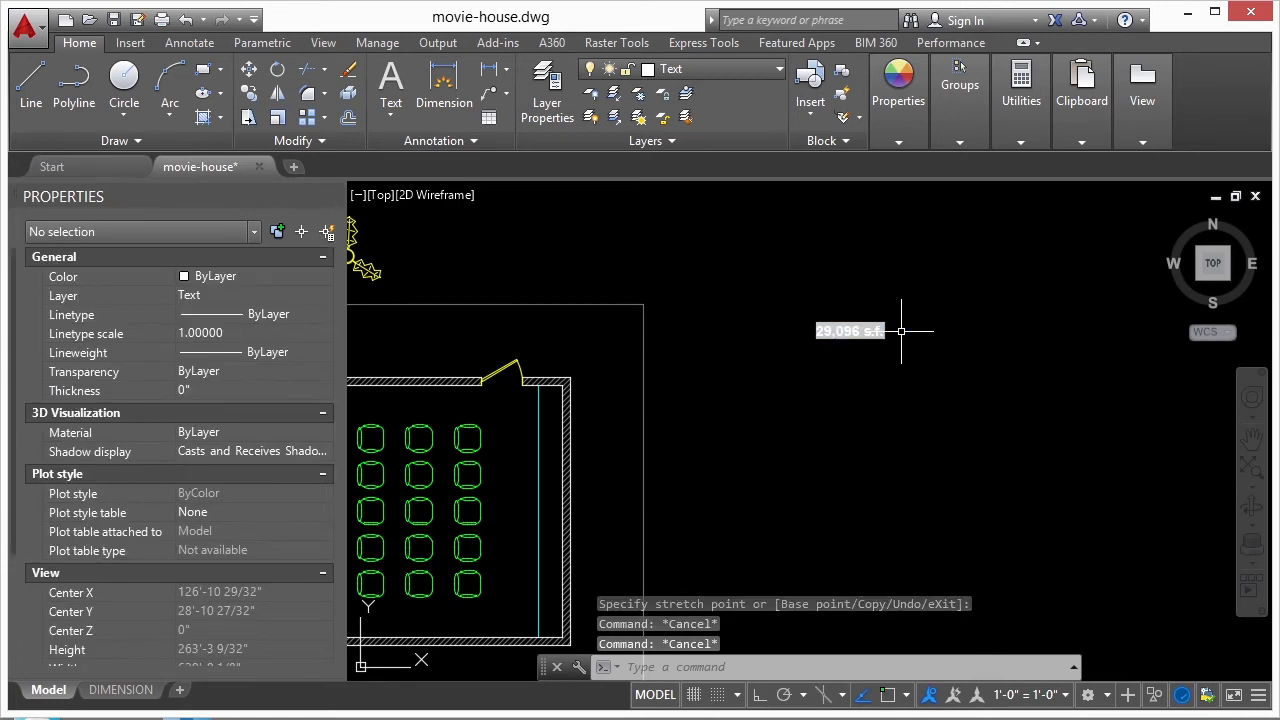
# - Change the area text's color to Yellow
pyautogui.moveTo(901, 331); pyautogui.dragTo(862, 336)
pyautogui.click(325, 276)
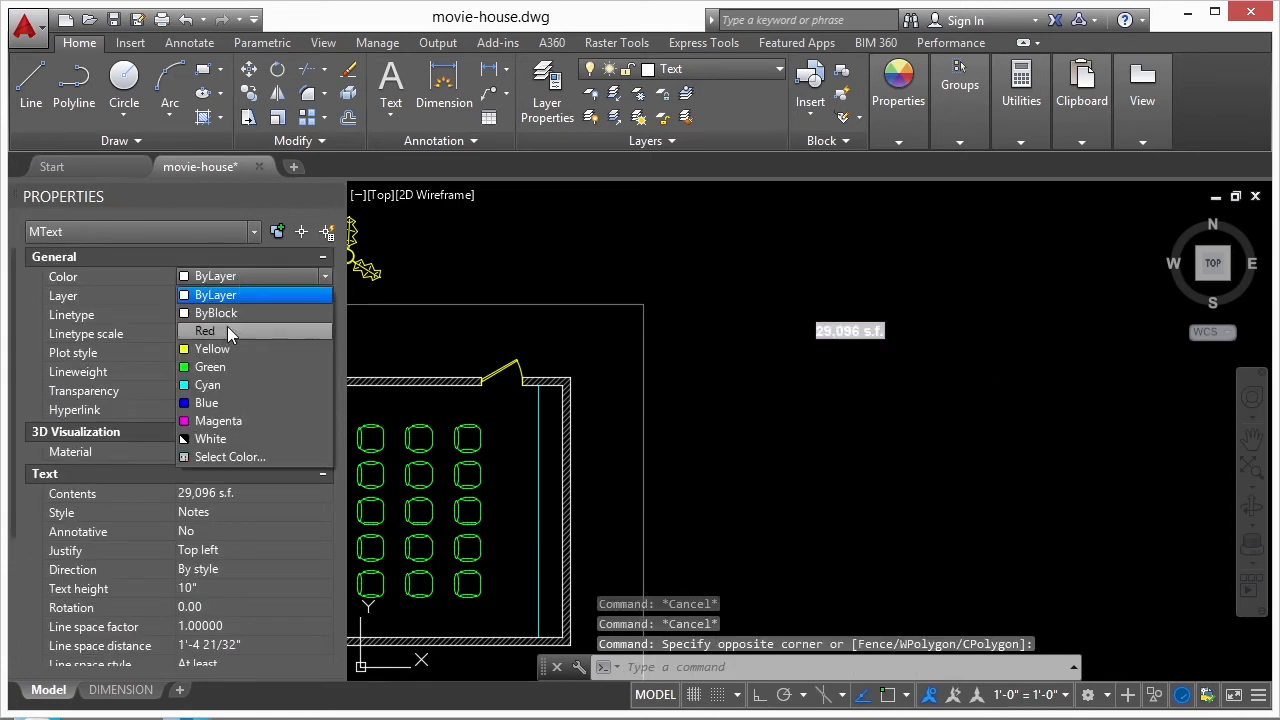
pyautogui.click(212, 348)
pyautogui.press('Escape')
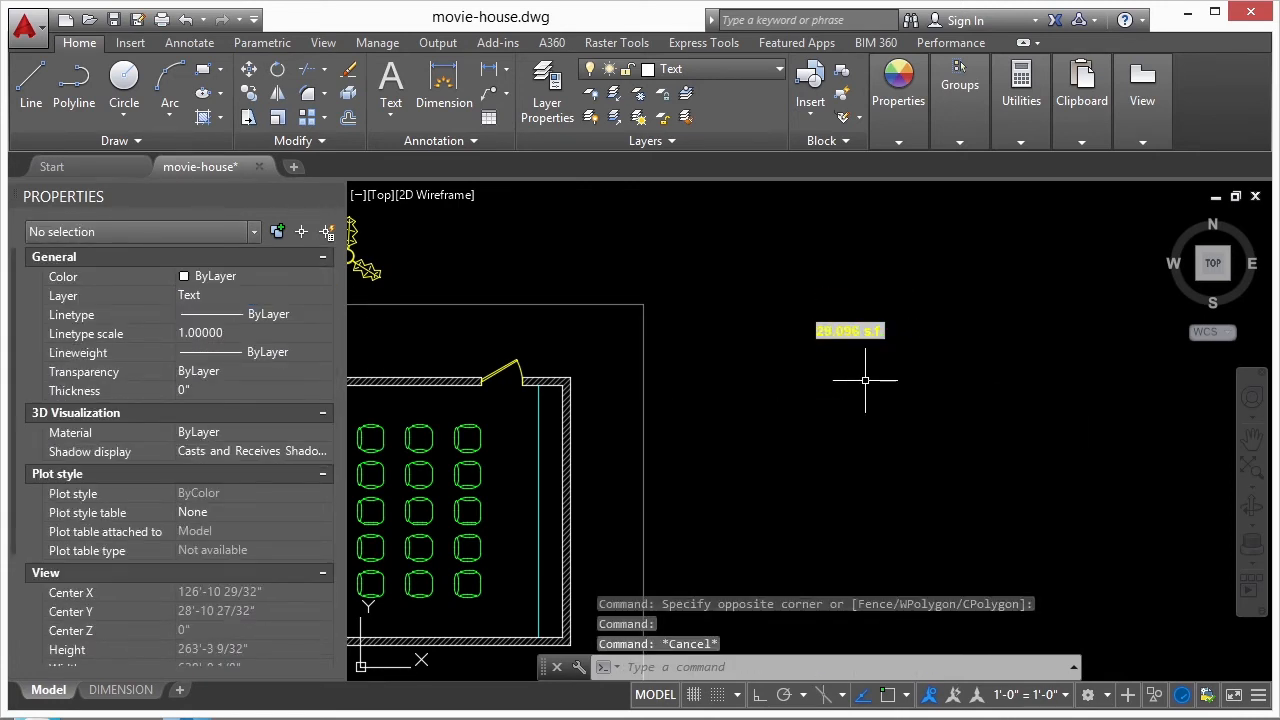
# - Scale the area text up about a base point just west of it, to a text height of about 2'-7"
pyautogui.write('scale')
pyautogui.press('Return')
pyautogui.click(888, 283)
pyautogui.click(828, 396)
pyautogui.press('Return')
pyautogui.click(792, 341)
pyautogui.write('3')
pyautogui.press('Return')
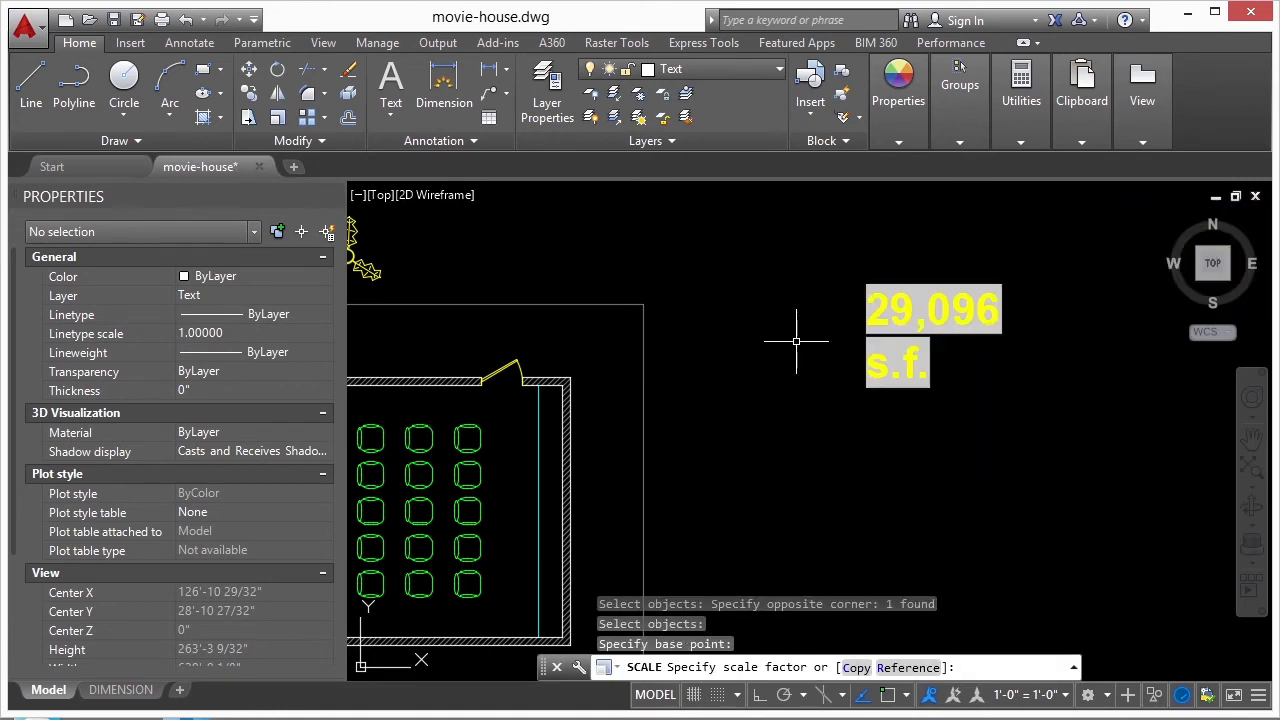
# - Widen the enlarged area text's frame until the number and its suffix fit on a single line
pyautogui.click(890, 315)
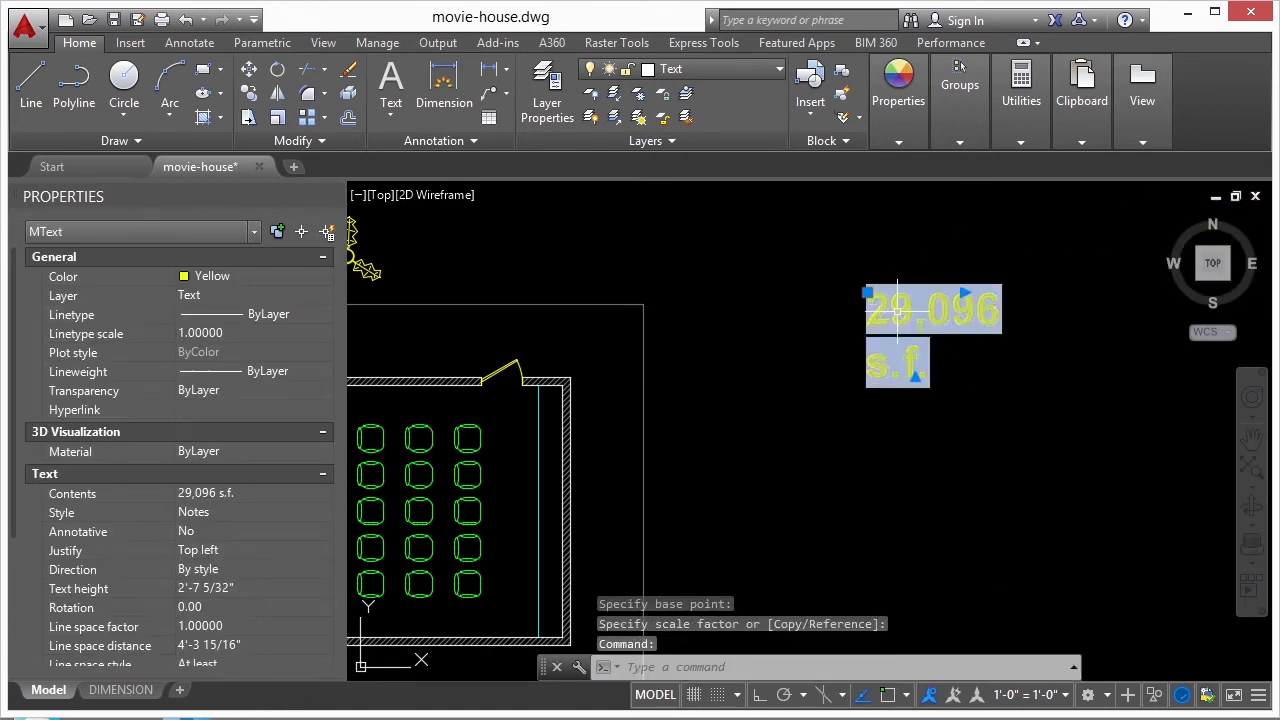
pyautogui.click(962, 291)
pyautogui.click(1075, 290)
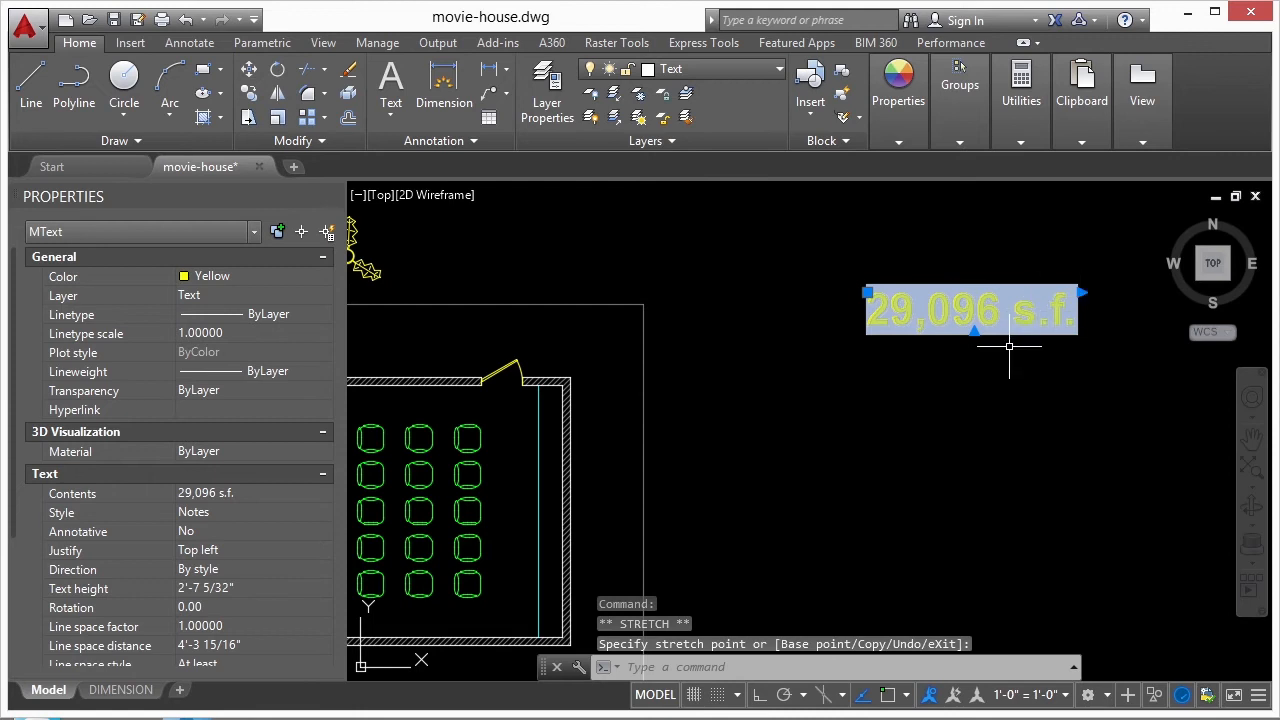
pyautogui.press('Escape')
# - Move the area text southwest, closer to the east side of the footing outline
pyautogui.write('m')
pyautogui.press('Return')
pyautogui.click(975, 318)
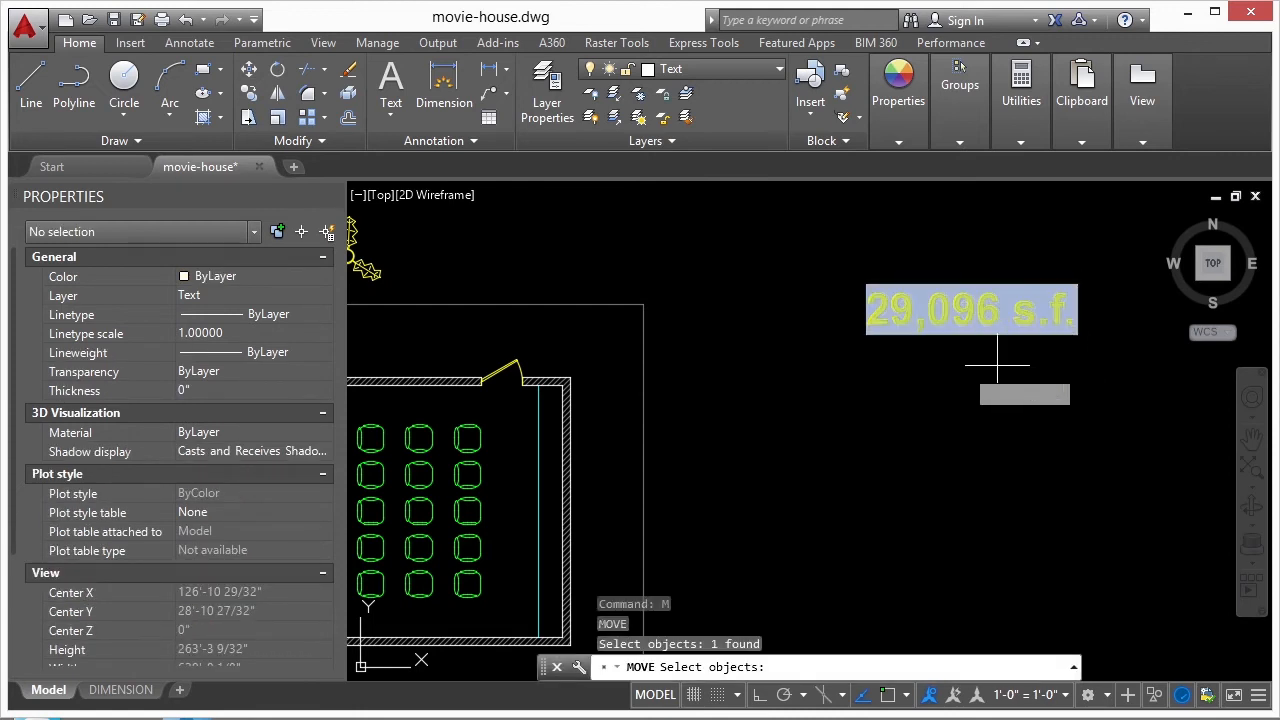
pyautogui.press('Return')
pyautogui.click(1015, 351)
pyautogui.click(871, 407)
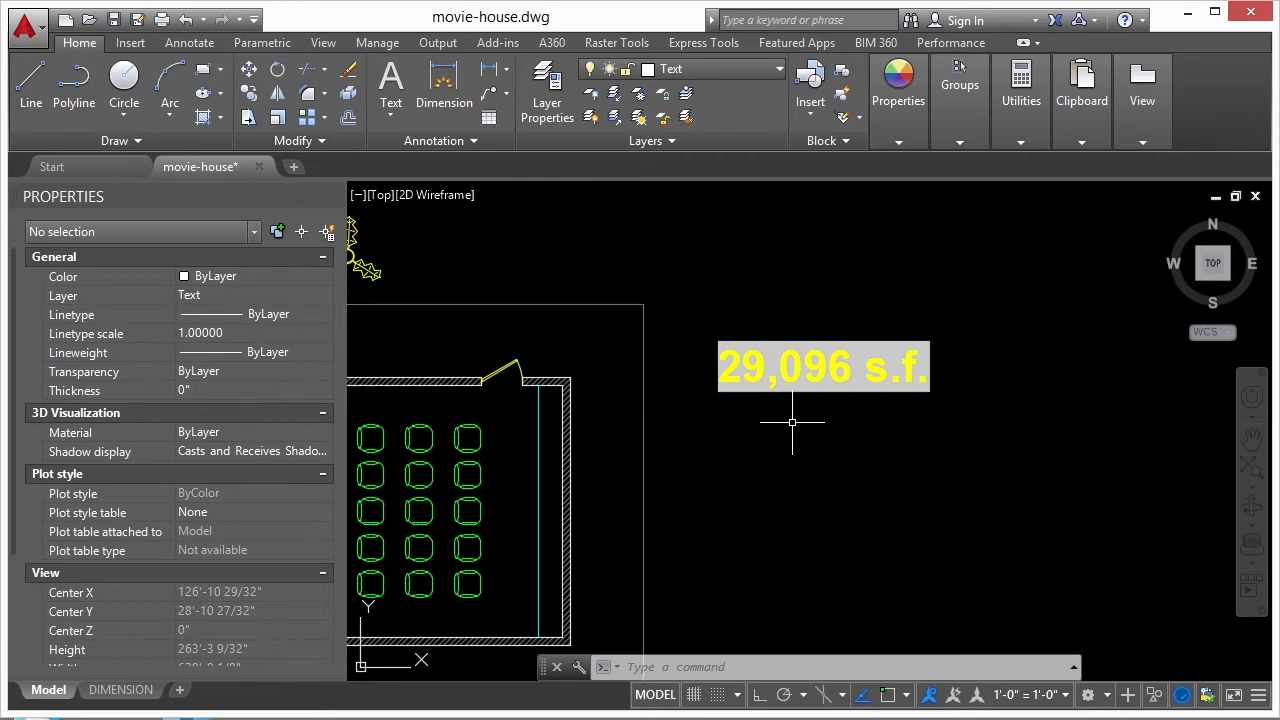
# - Move the area text slightly east to leave more space beside the footing outline
pyautogui.scroll(-2, 923, 318)
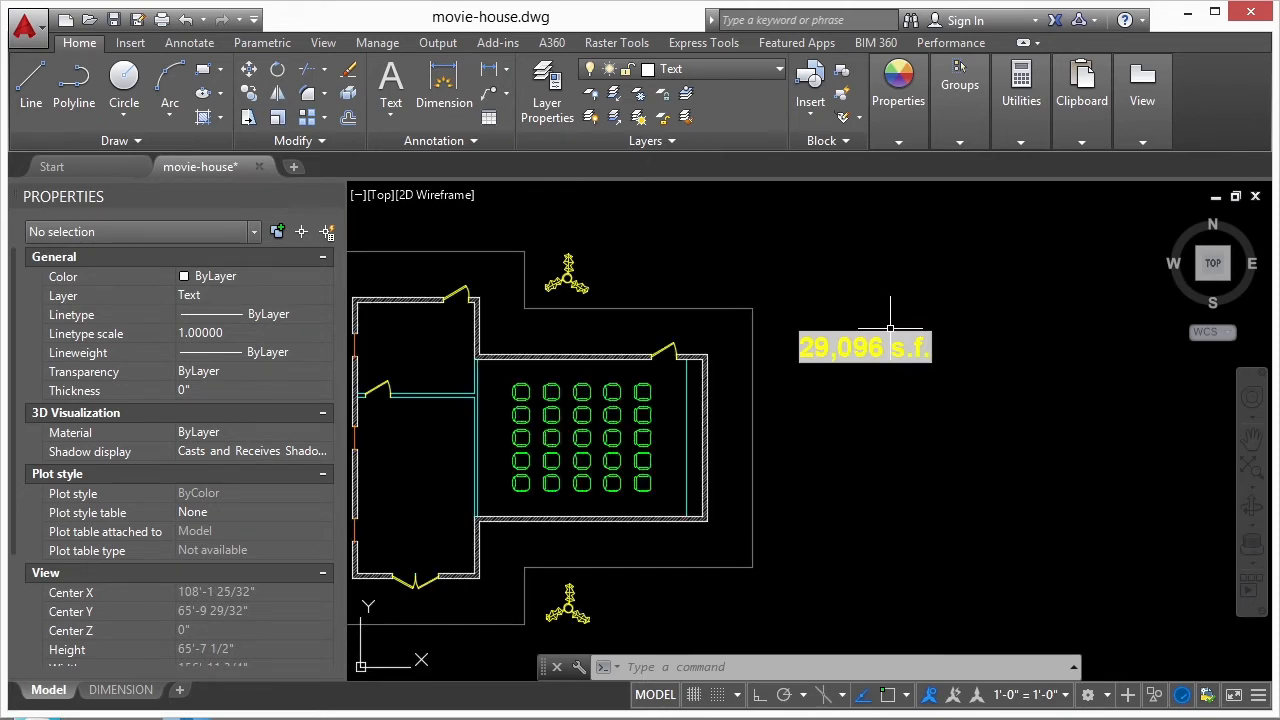
pyautogui.write('m')
pyautogui.press('Return')
pyautogui.press('Return')
pyautogui.click(838, 389)
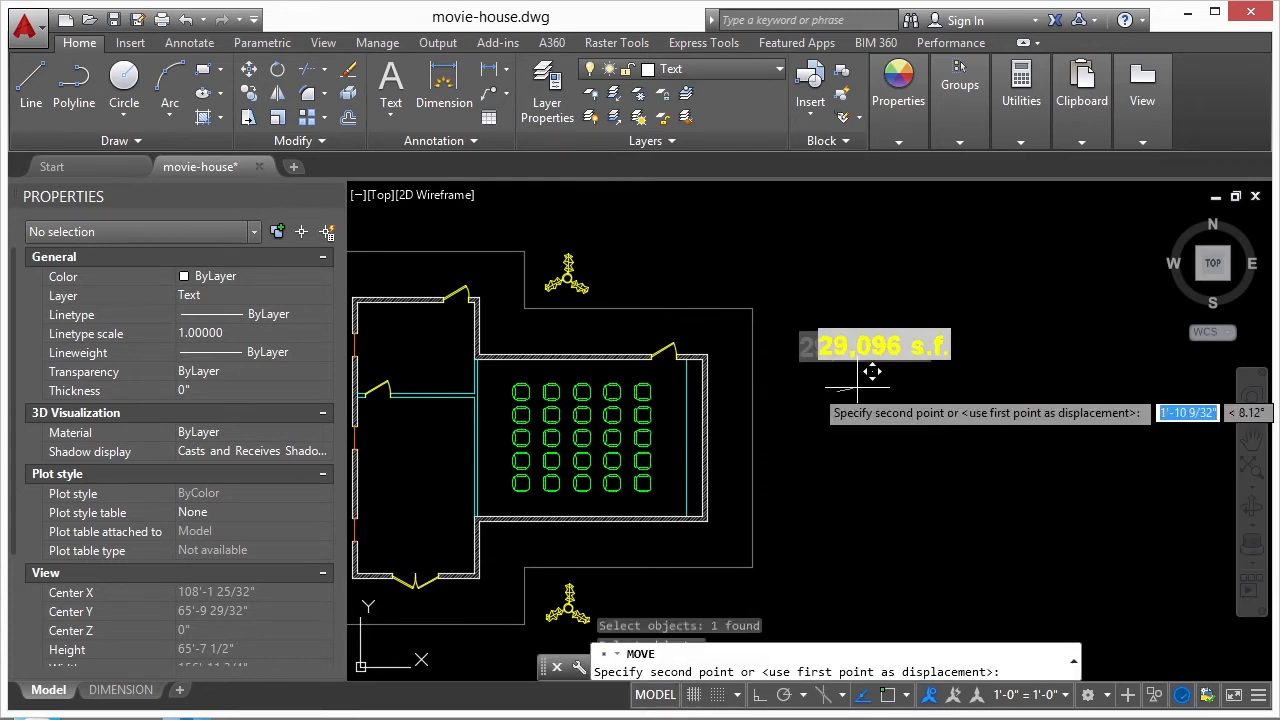
pyautogui.click(893, 384)
# - Stretch the footing outline's east edge outward, toward the area text, and regenerate the whole drawing to update the area field
pyautogui.moveTo(730, 356); pyautogui.dragTo(858, 358, button='middle')
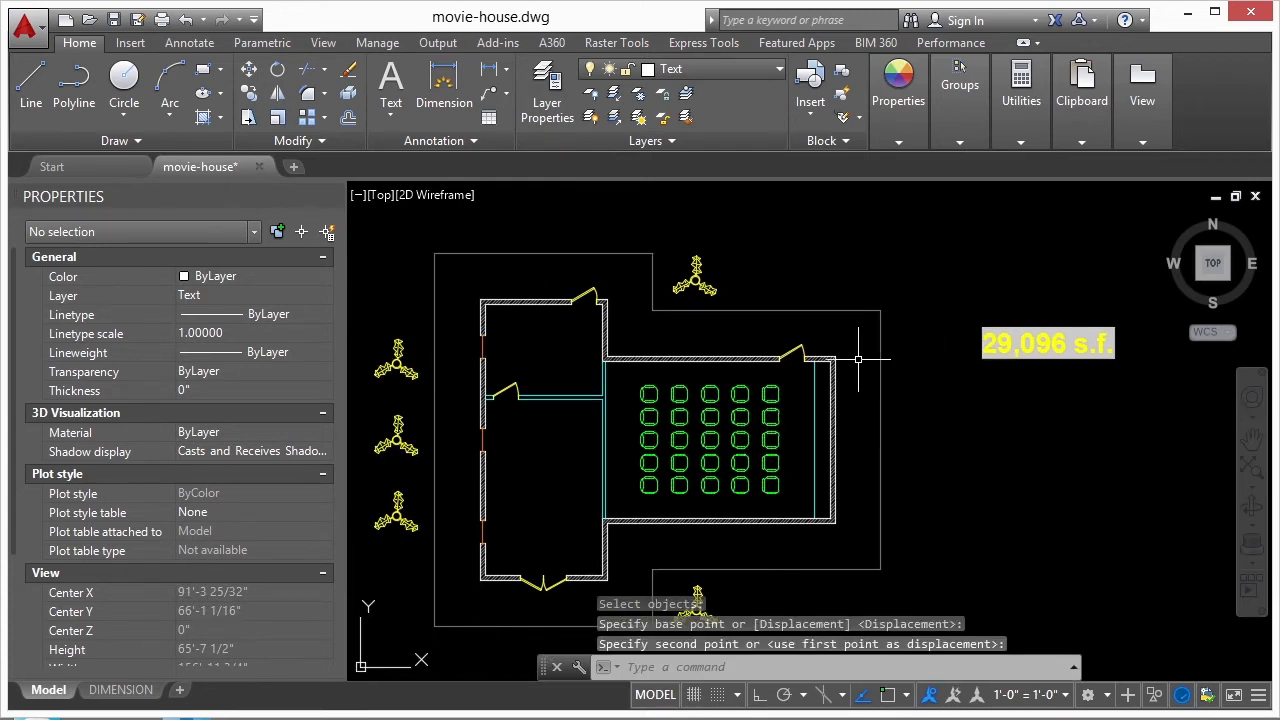
pyautogui.click(827, 311)
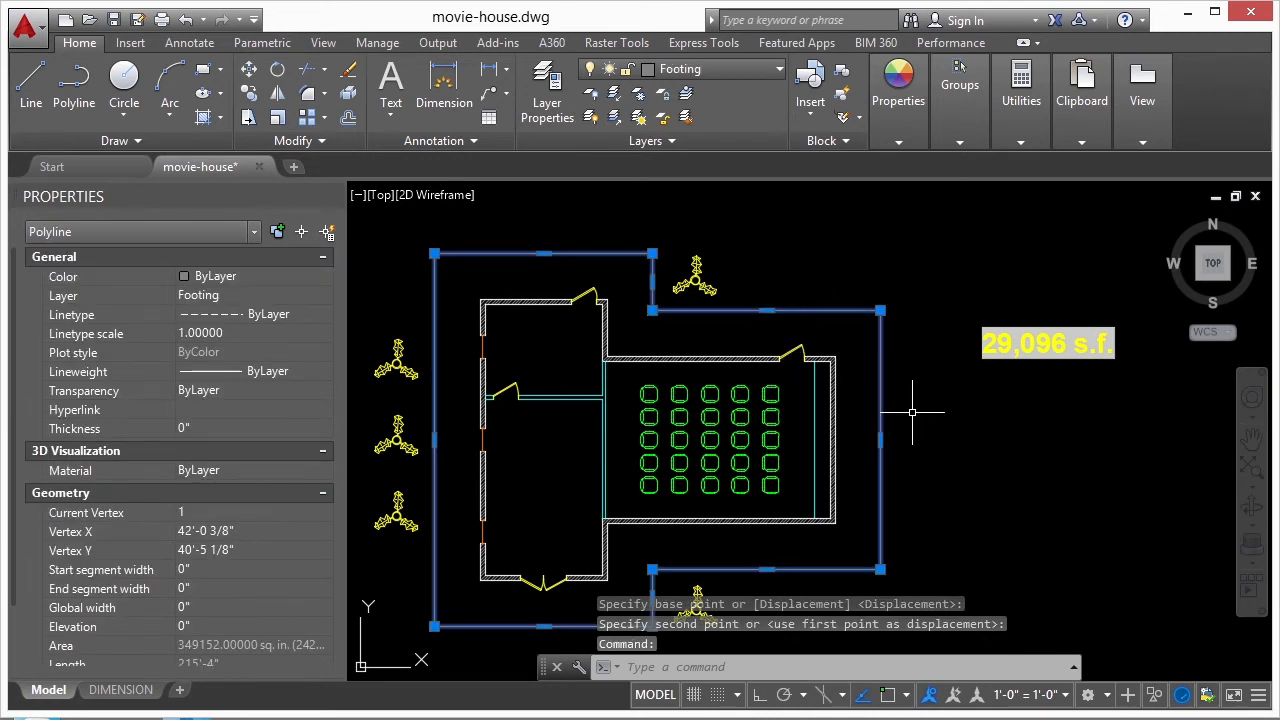
pyautogui.click(880, 439)
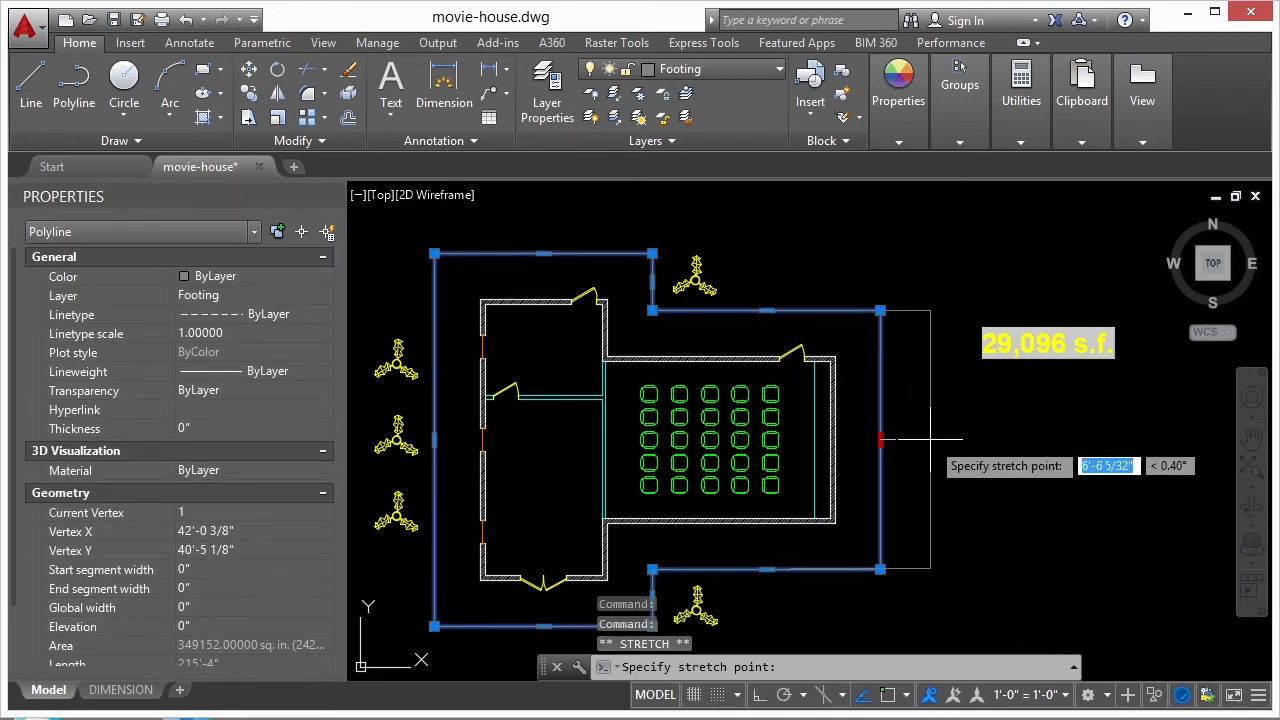
pyautogui.click(939, 439)
pyautogui.press('Escape')
pyautogui.write('REA')
pyautogui.press('Return')
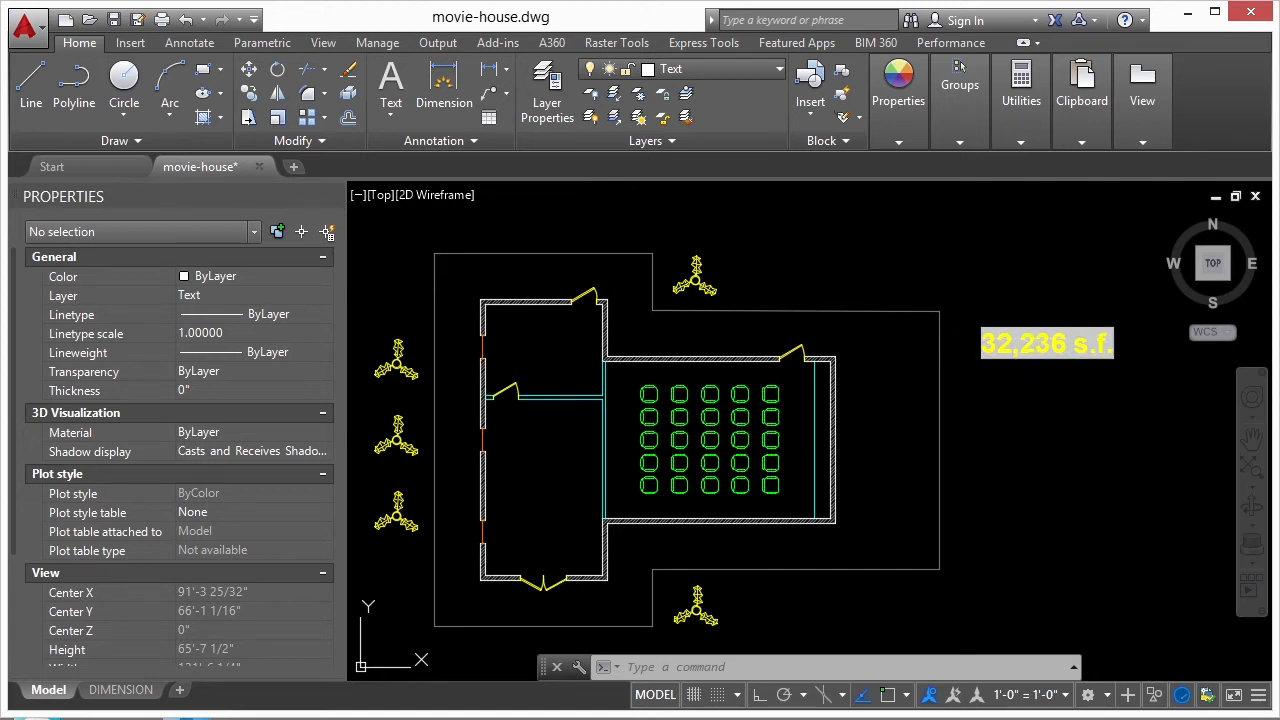
# - Open the area text for editing and insert two blank lines above the field
pyautogui.doubleClick(1030, 341)
pyautogui.press('Return')
pyautogui.press('Return')
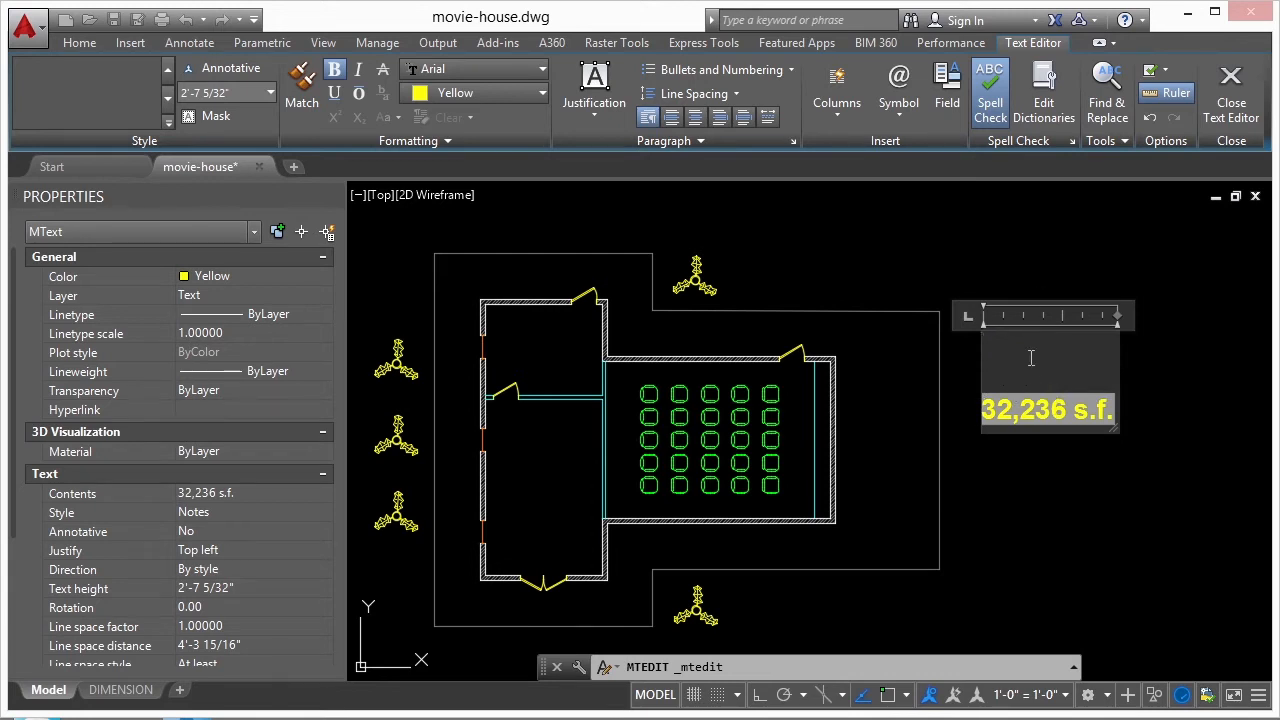
# - Examine the Plot, Other, SheetSet and Objects categories available for a new field, without inserting one, and close the text editor
pyautogui.rightClick(1031, 358)
pyautogui.moveTo(1104, 487)
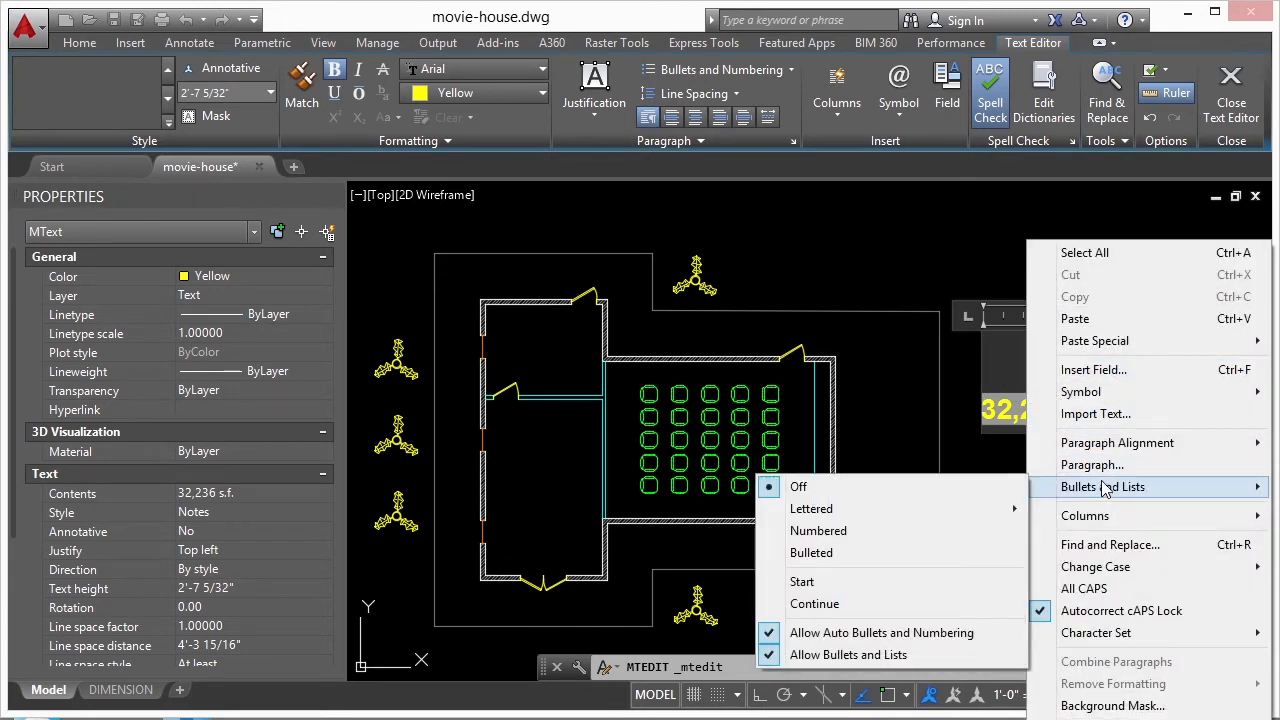
pyautogui.click(1094, 370)
pyautogui.click(522, 162)
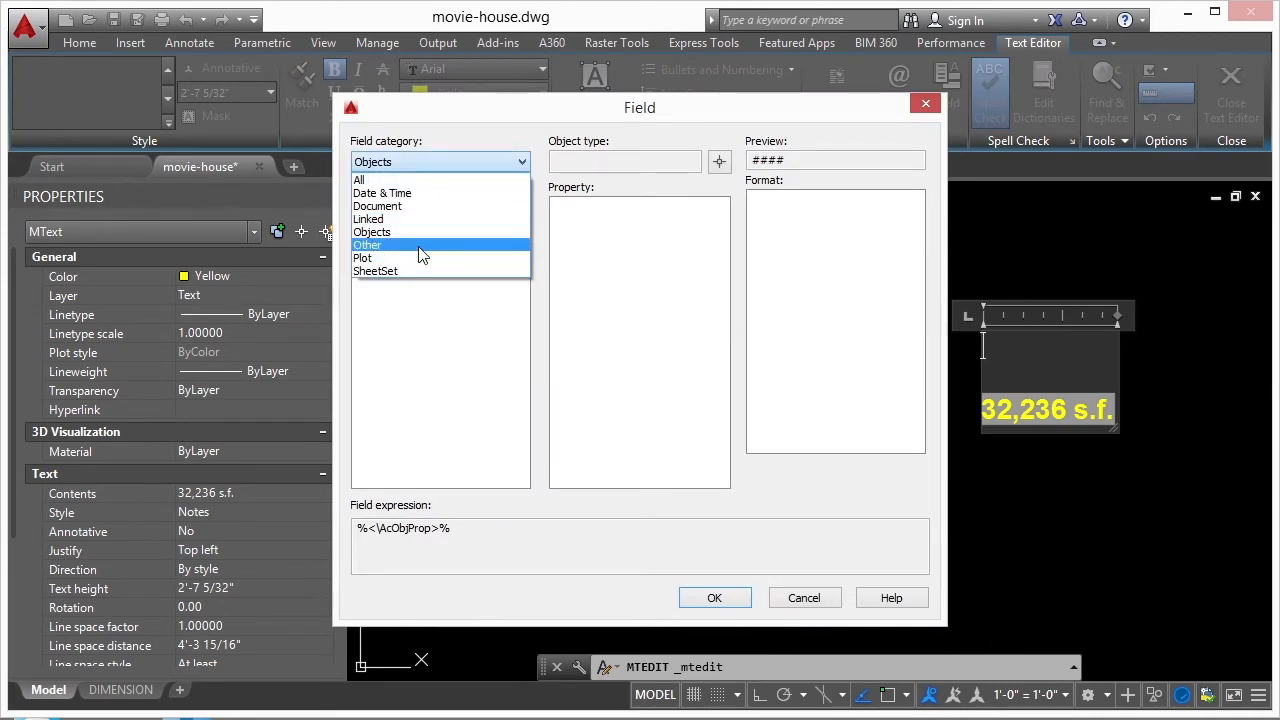
pyautogui.click(418, 258)
pyautogui.click(522, 162)
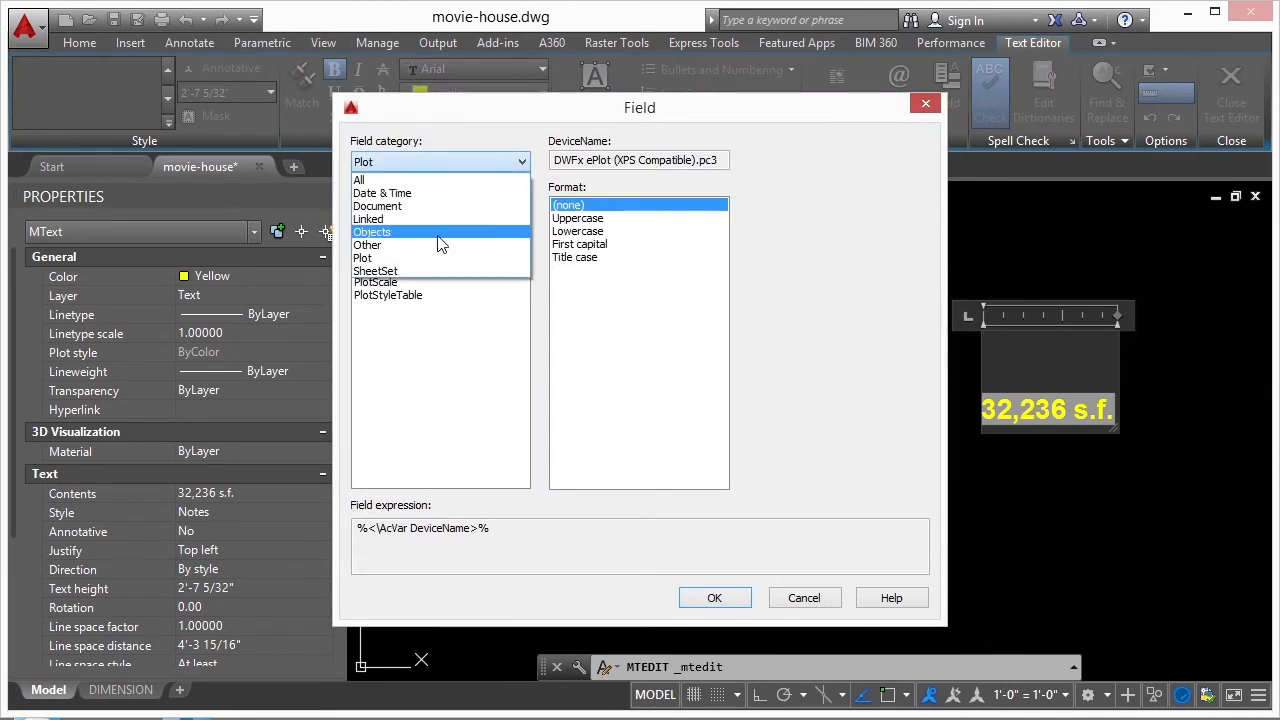
pyautogui.click(440, 245)
pyautogui.click(415, 231)
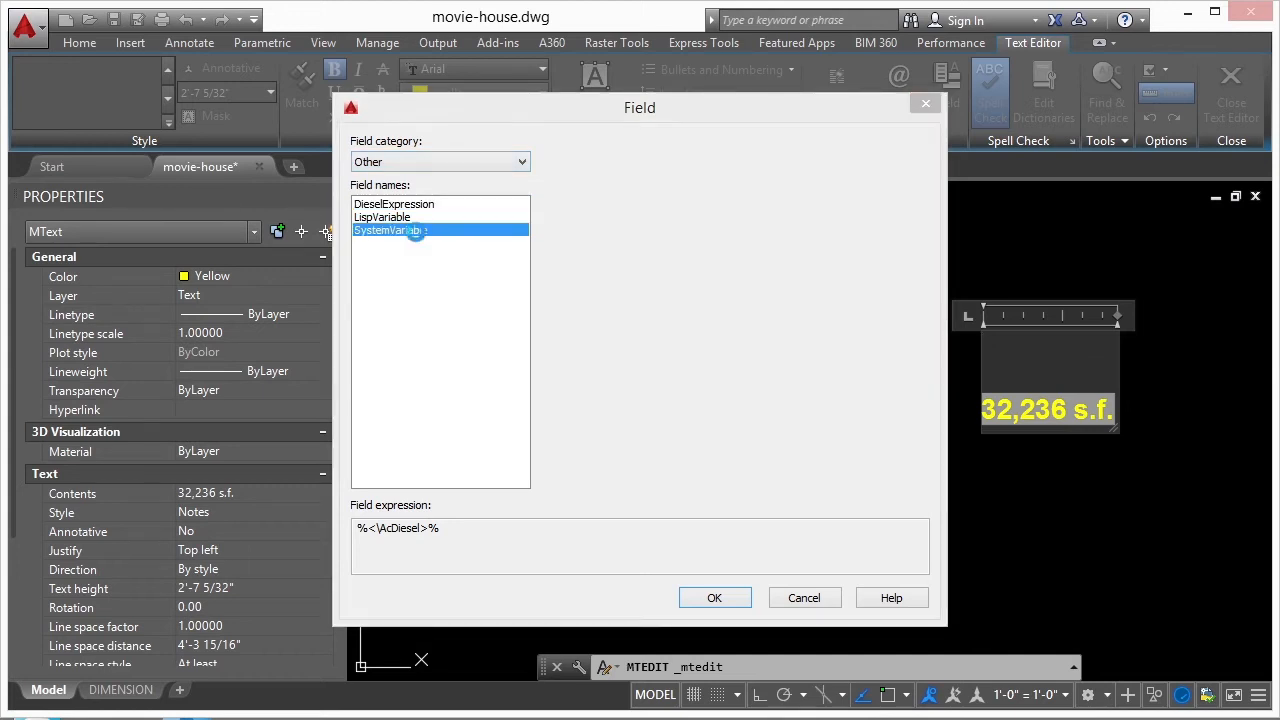
pyautogui.click(524, 162)
pyautogui.click(445, 271)
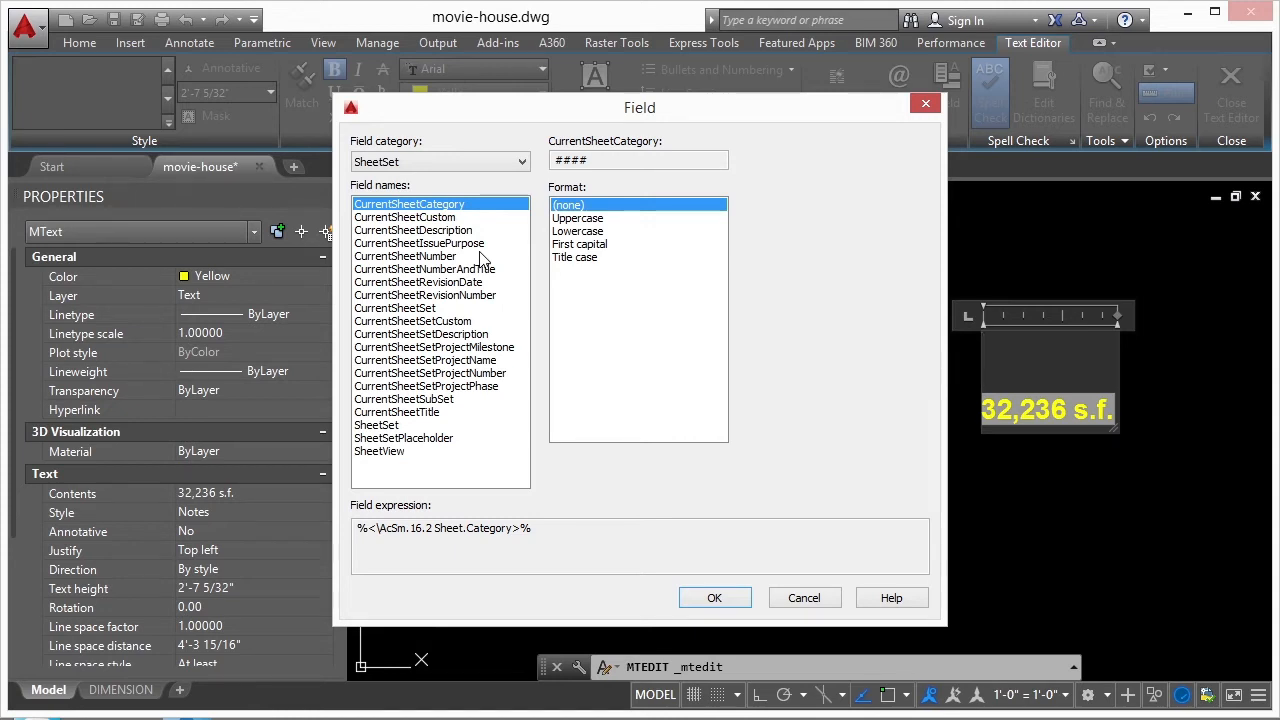
pyautogui.click(522, 164)
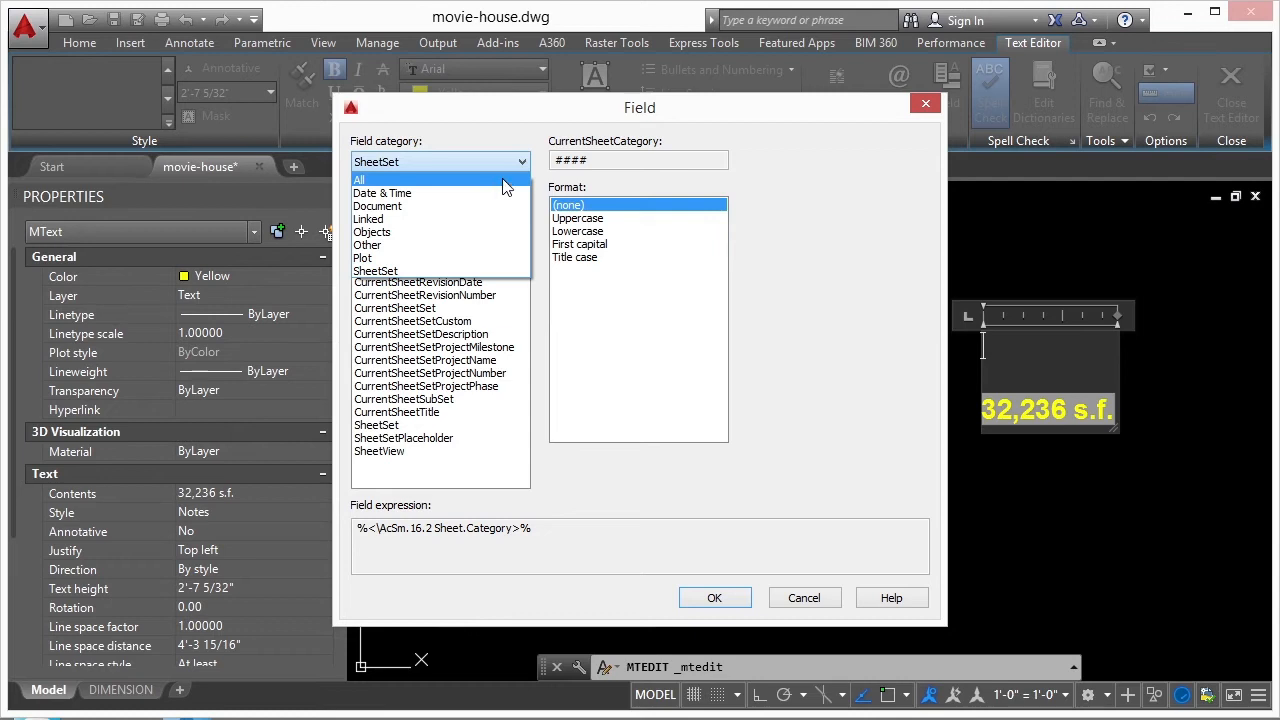
pyautogui.click(390, 234)
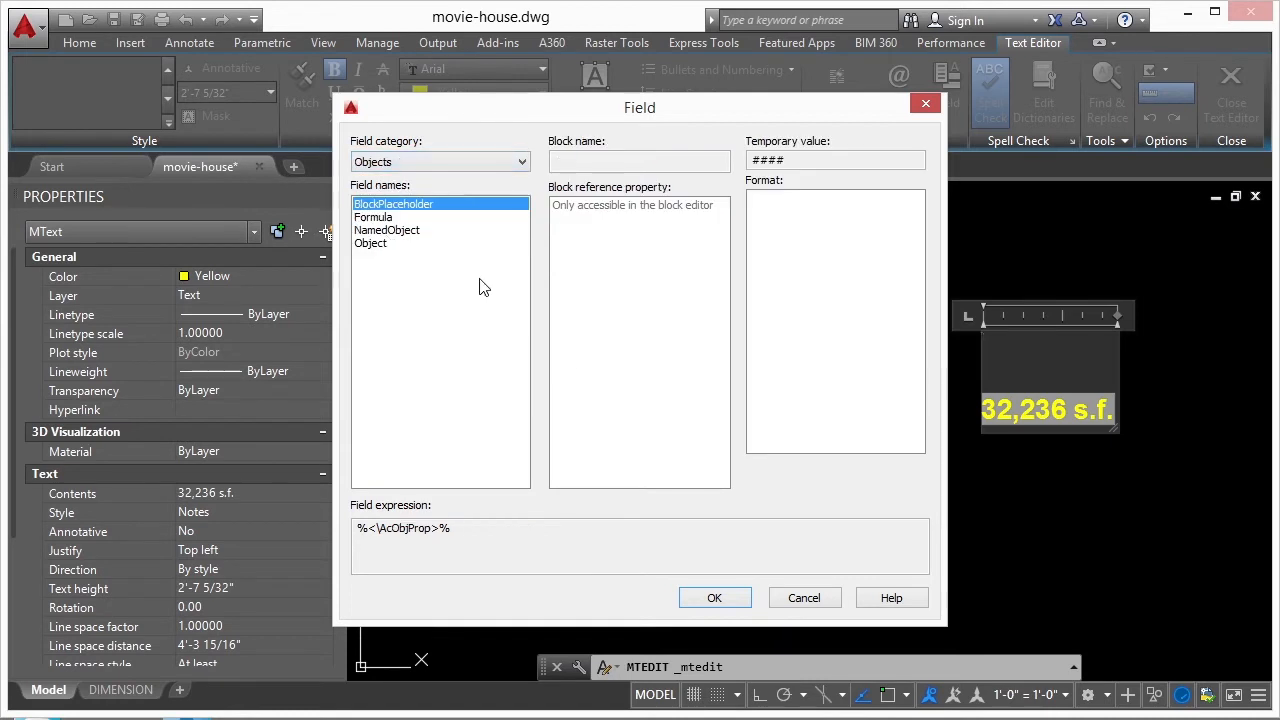
pyautogui.click(804, 598)
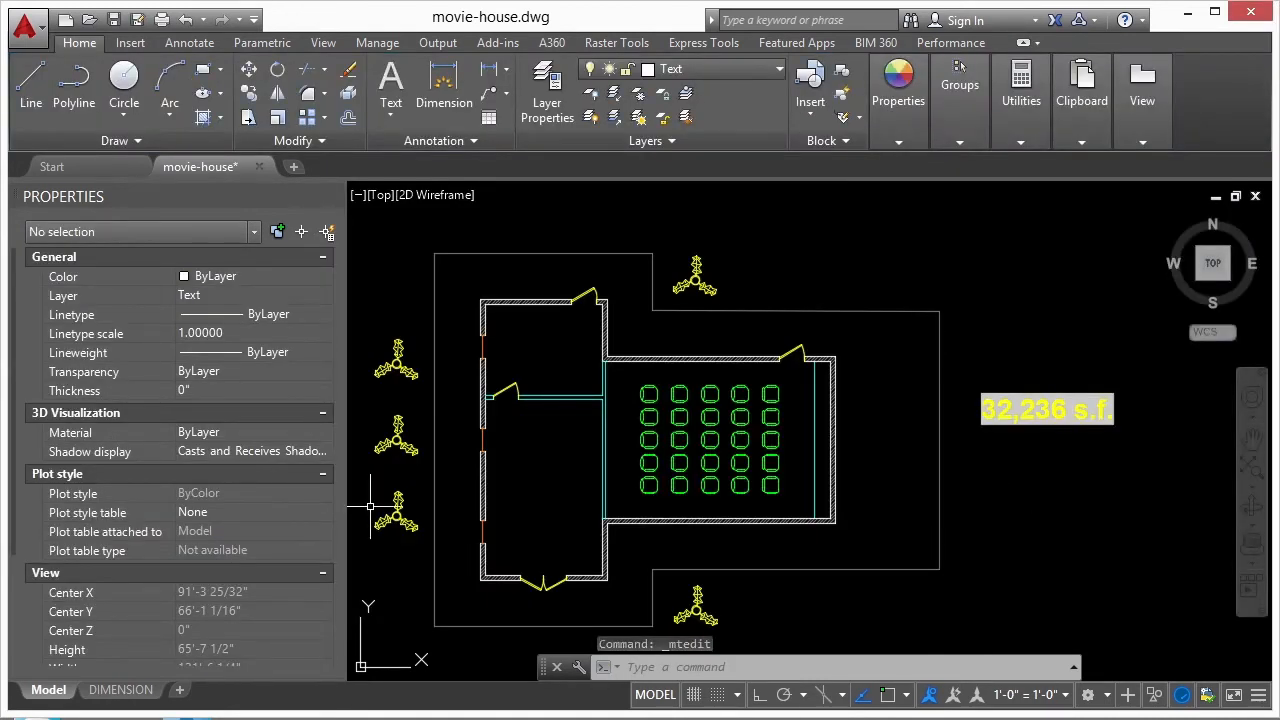
# - Switch to File Explorer and open titleblock.dwg from the 06 project folder
pyautogui.click(186, 718)
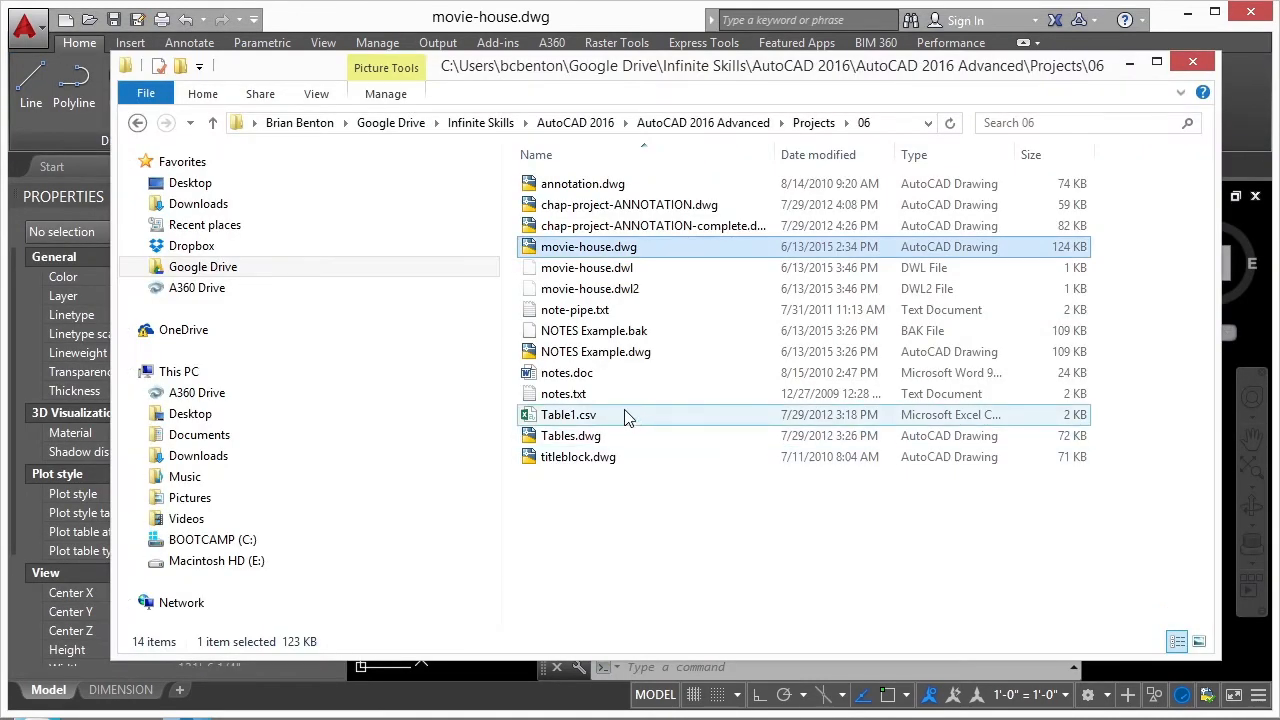
pyautogui.click(562, 462)
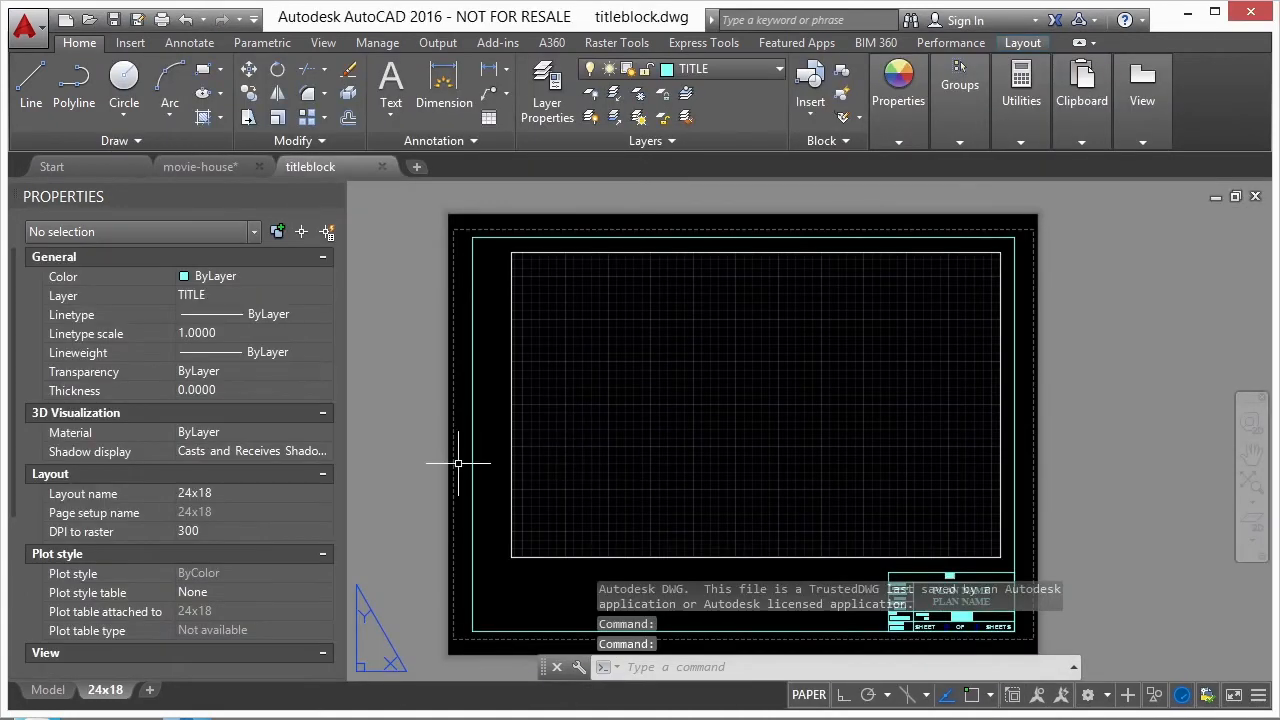
pyautogui.click(458, 463)
# - Open the attribute editor for the title block on the 24x18 layout
pyautogui.moveTo(122, 690)
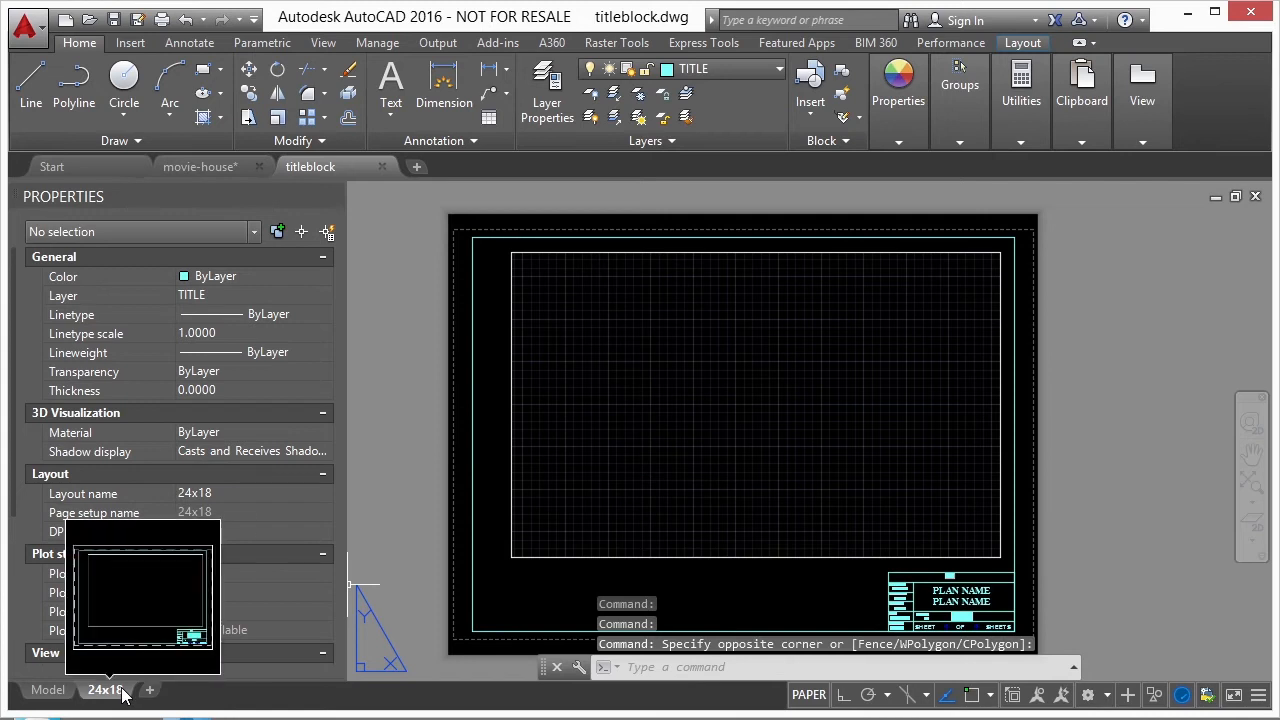
pyautogui.moveTo(644, 425); pyautogui.dragTo(648, 413, button='middle')
pyautogui.scroll(6, 648, 413)
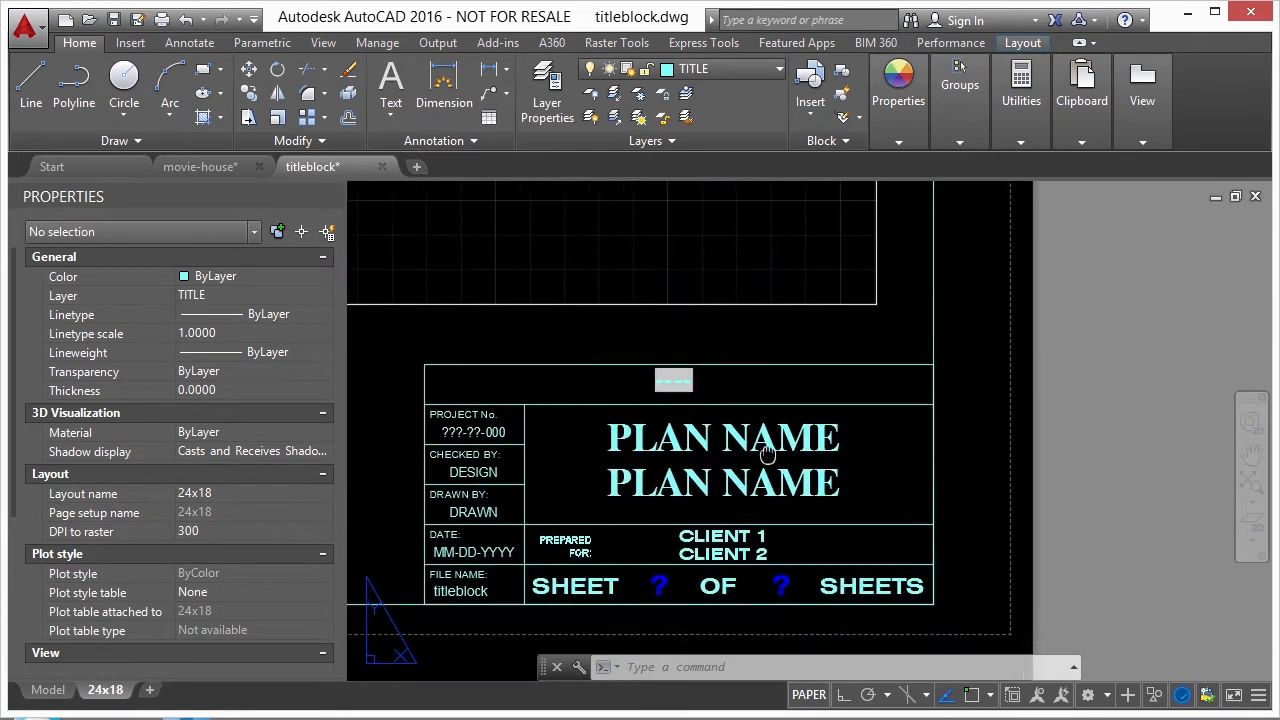
pyautogui.moveTo(767, 454); pyautogui.dragTo(833, 410, button='middle')
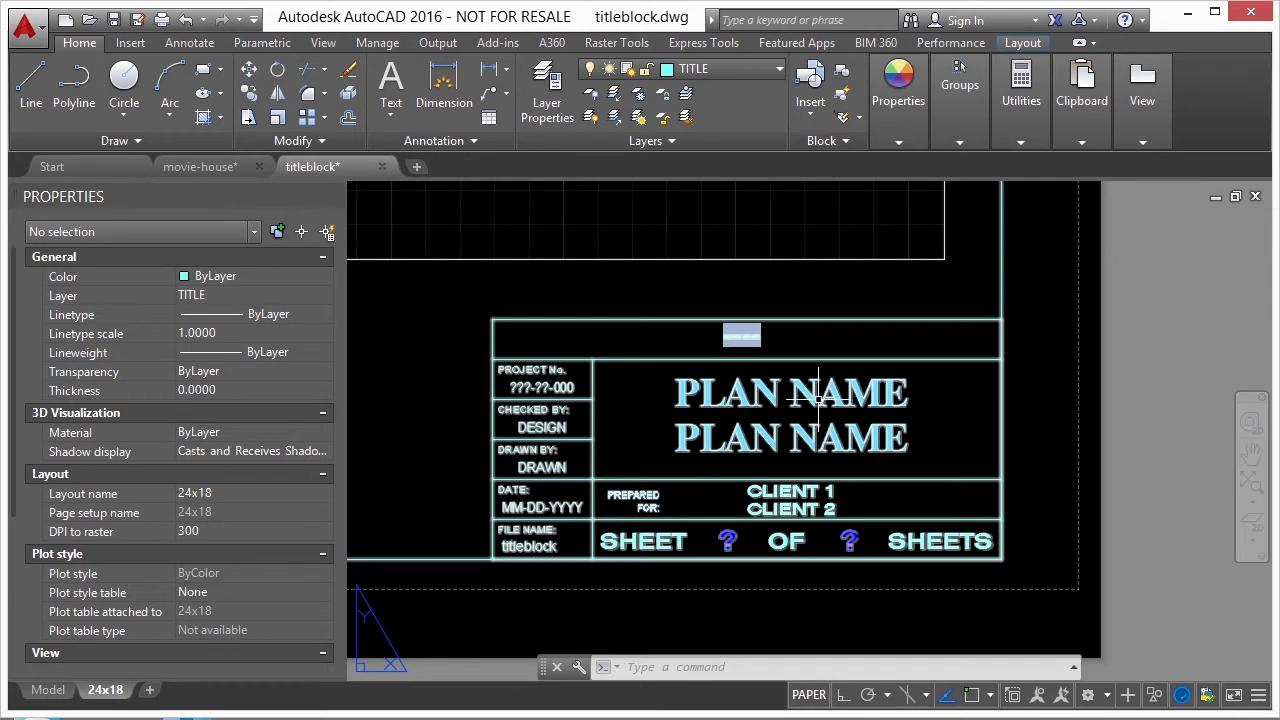
pyautogui.click(819, 400)
pyautogui.click(803, 394)
pyautogui.doubleClick(809, 394)
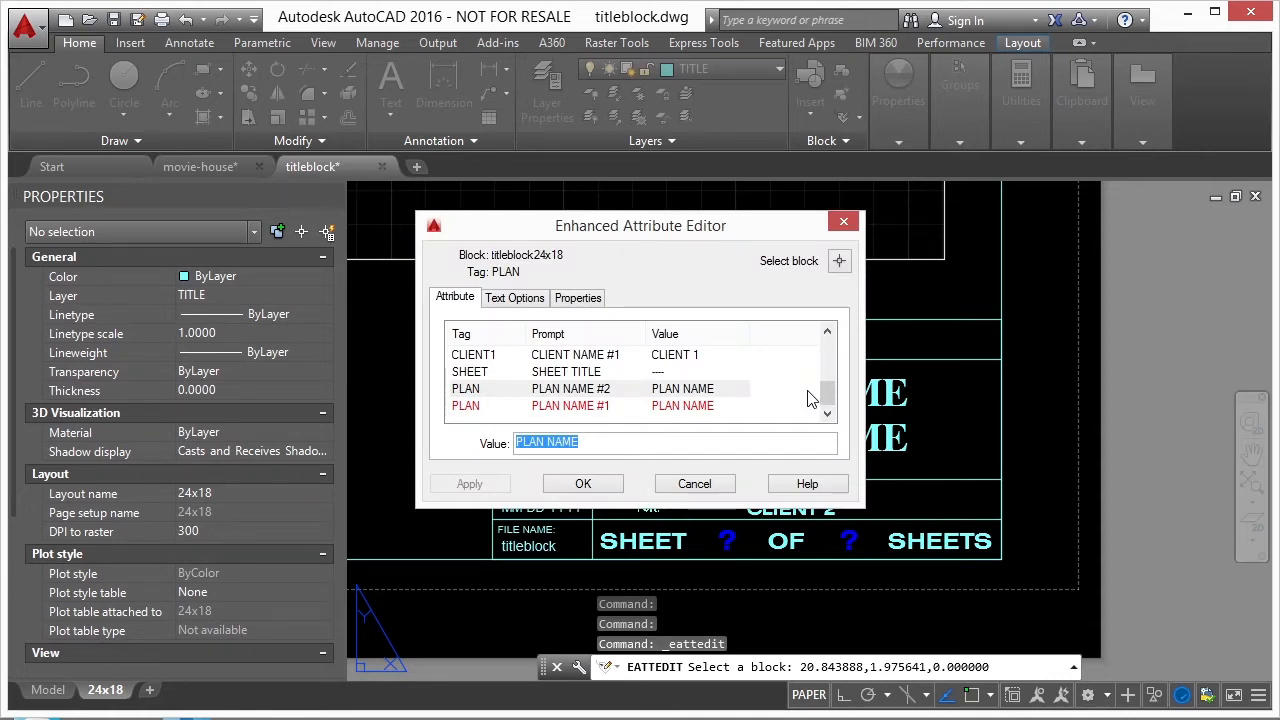
# - Select the SHEET title attribute in the title block and open the field insertion for its value
pyautogui.scroll(3, 601, 375)
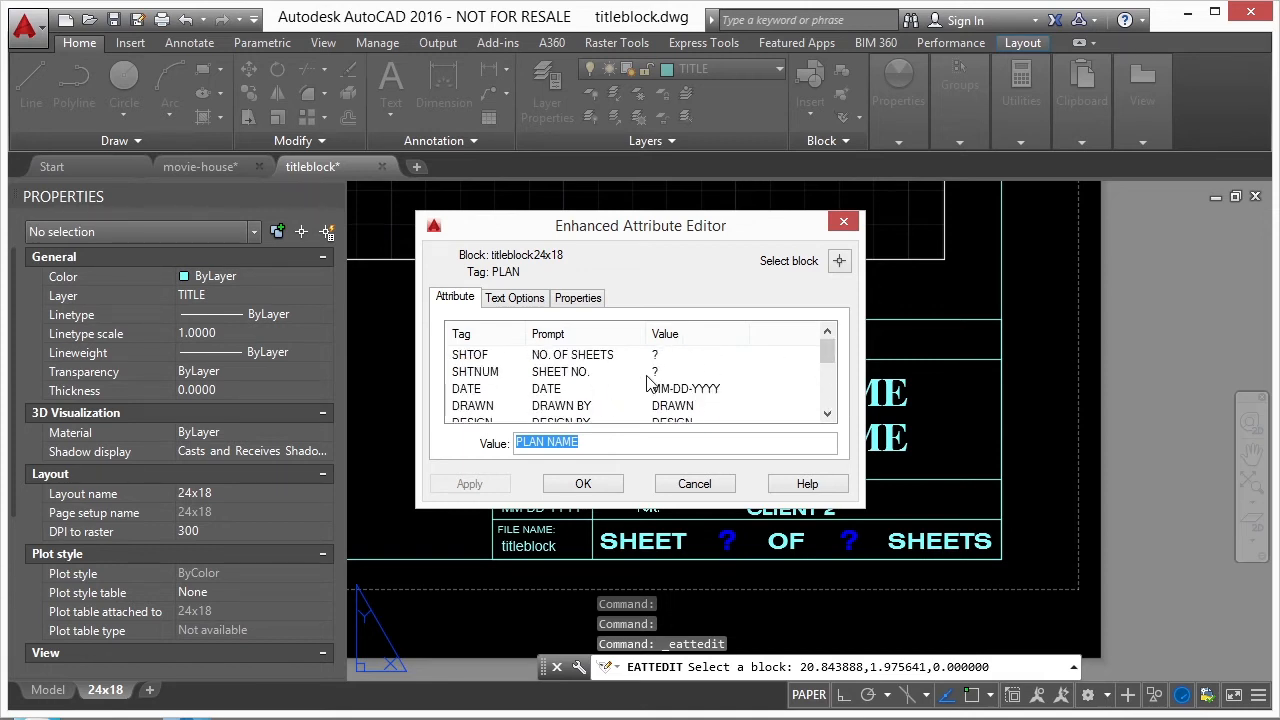
pyautogui.click(827, 414)
pyautogui.click(827, 414)
pyautogui.click(827, 414)
pyautogui.click(827, 414)
pyautogui.click(827, 414)
pyautogui.click(827, 414)
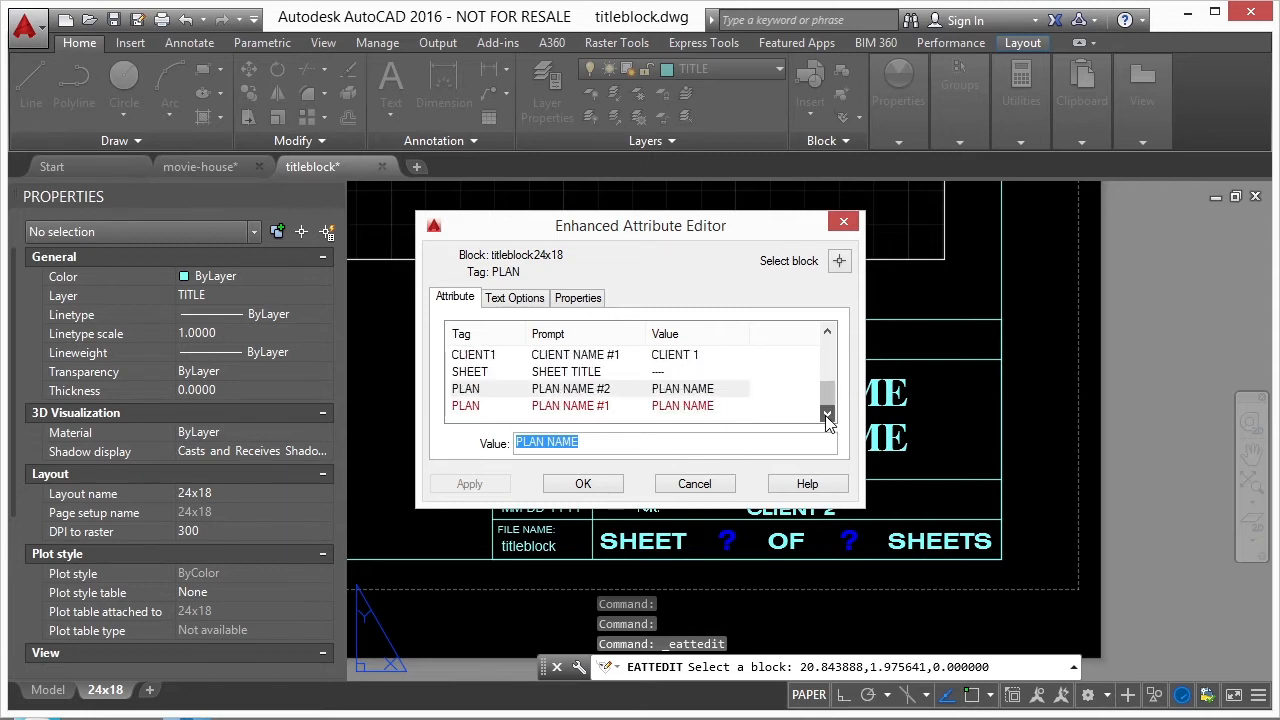
pyautogui.click(675, 373)
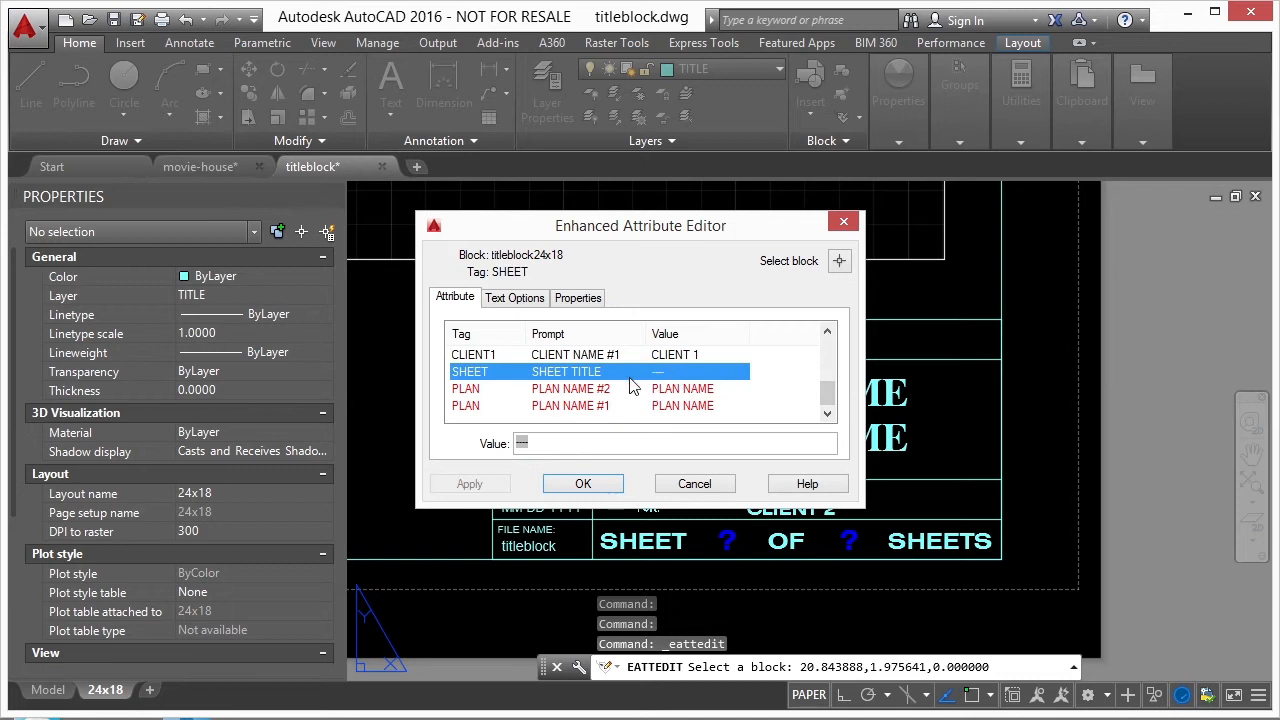
pyautogui.click(545, 443)
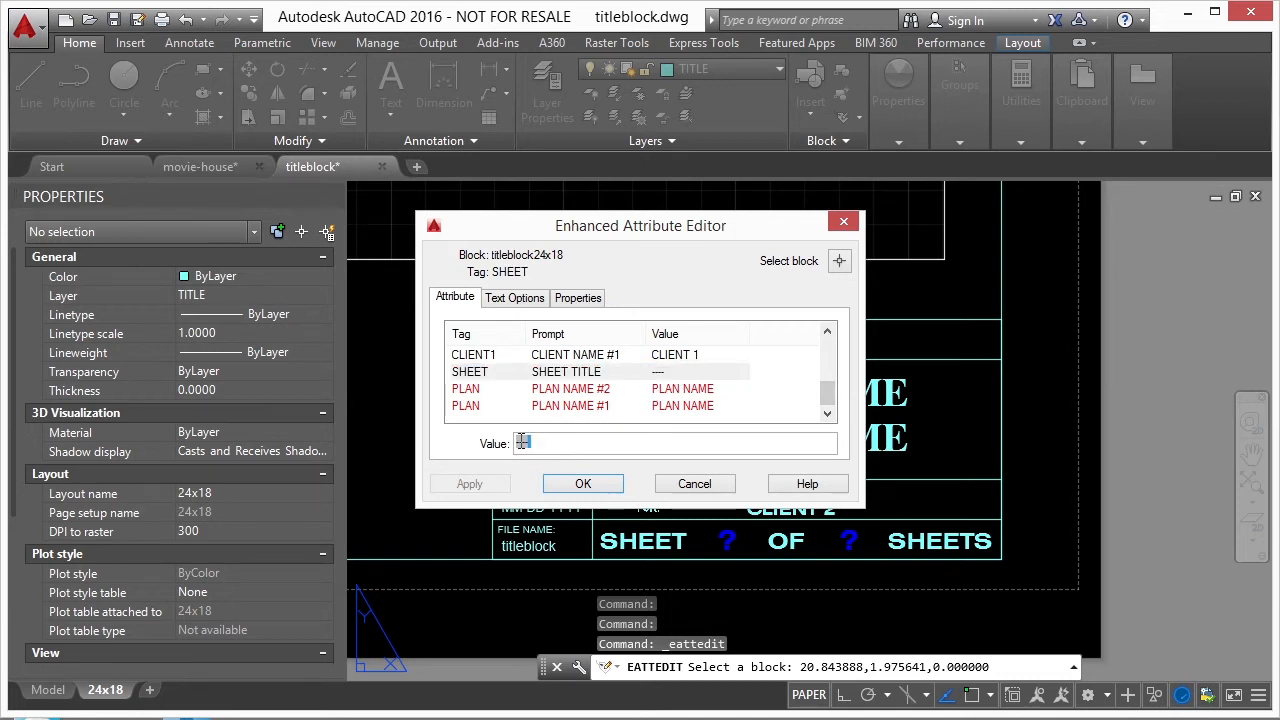
pyautogui.doubleClick(522, 442)
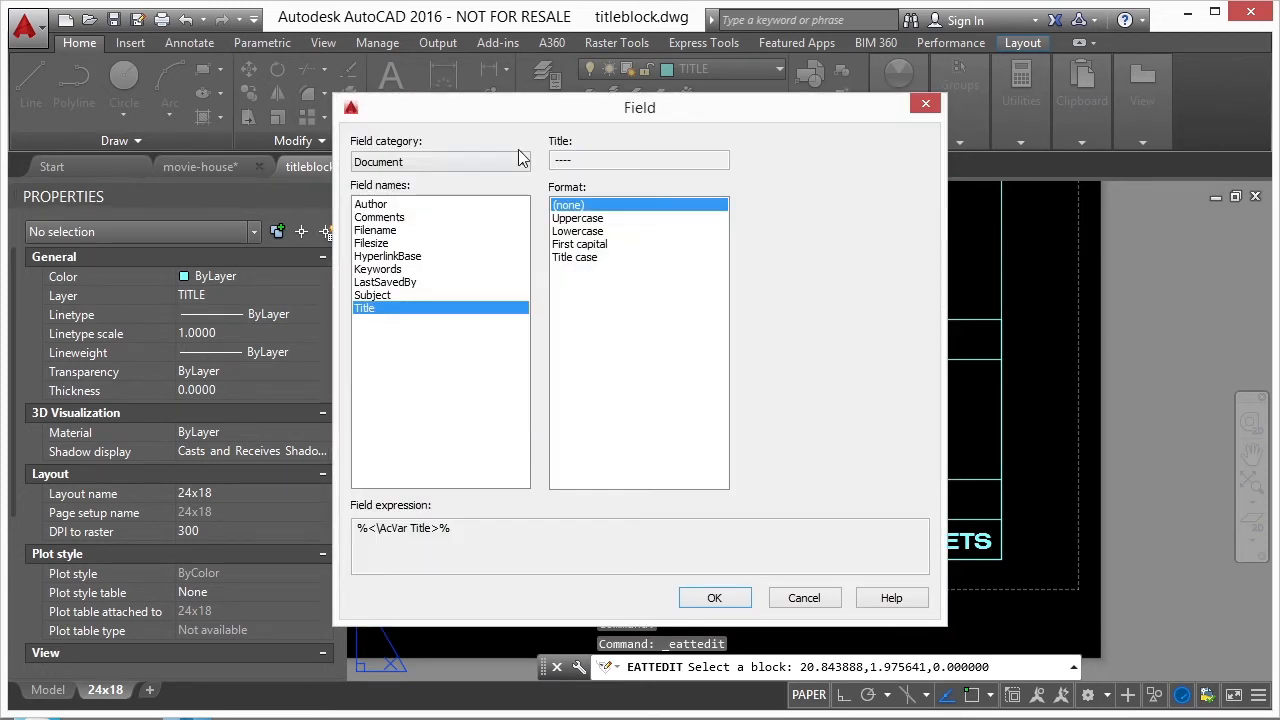
# - Insert a Filename field showing the filename only, with its file extension, as the sheet title and accept the attribute edit
pyautogui.click(390, 231)
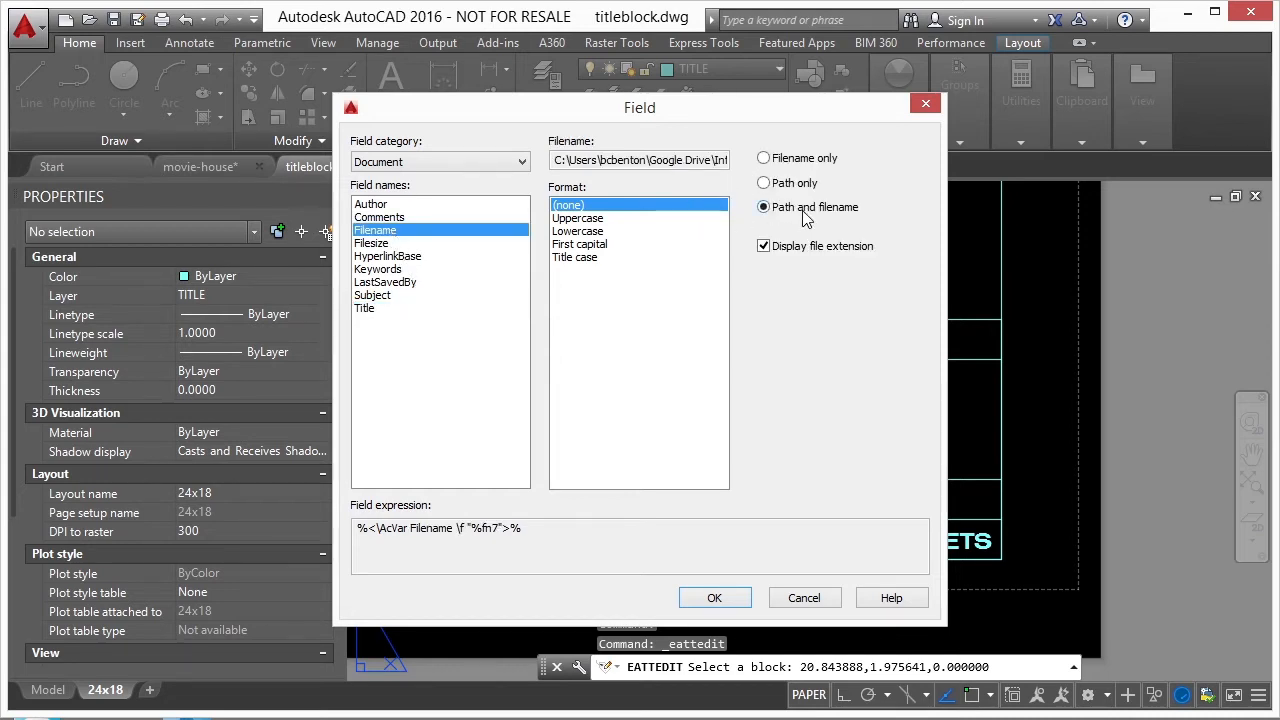
pyautogui.click(766, 160)
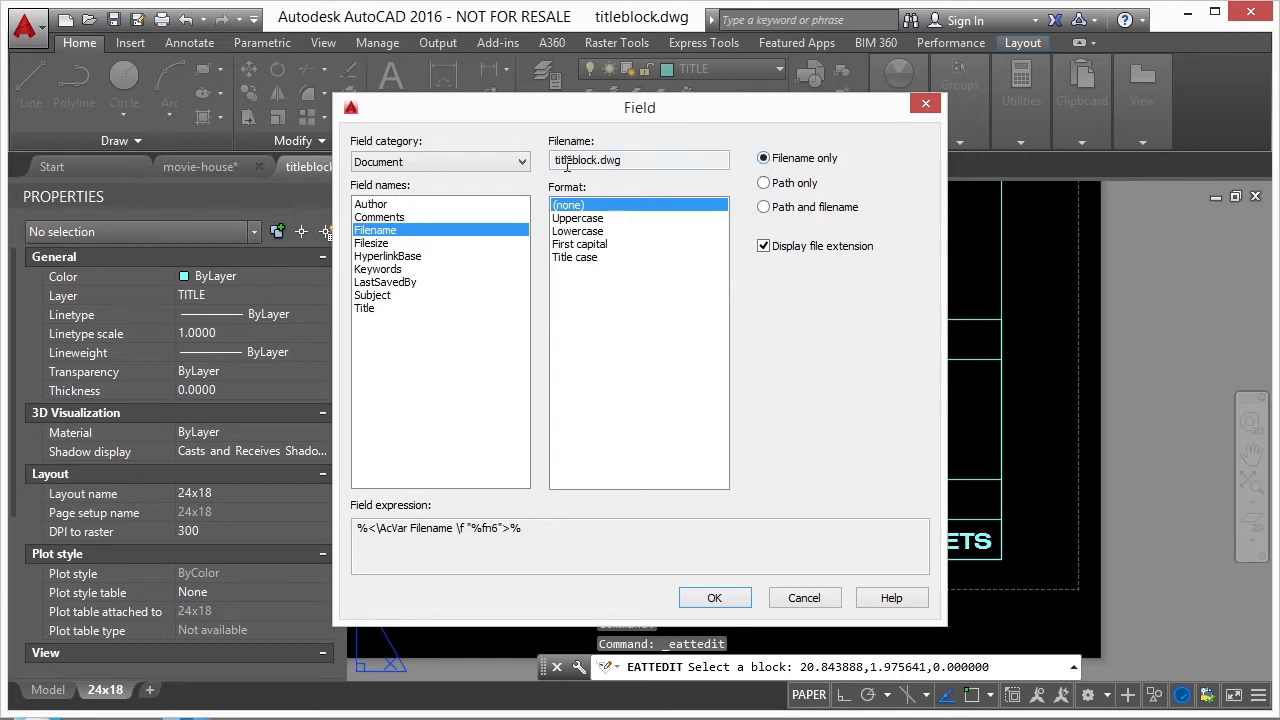
pyautogui.click(765, 247)
pyautogui.click(762, 245)
pyautogui.click(726, 608)
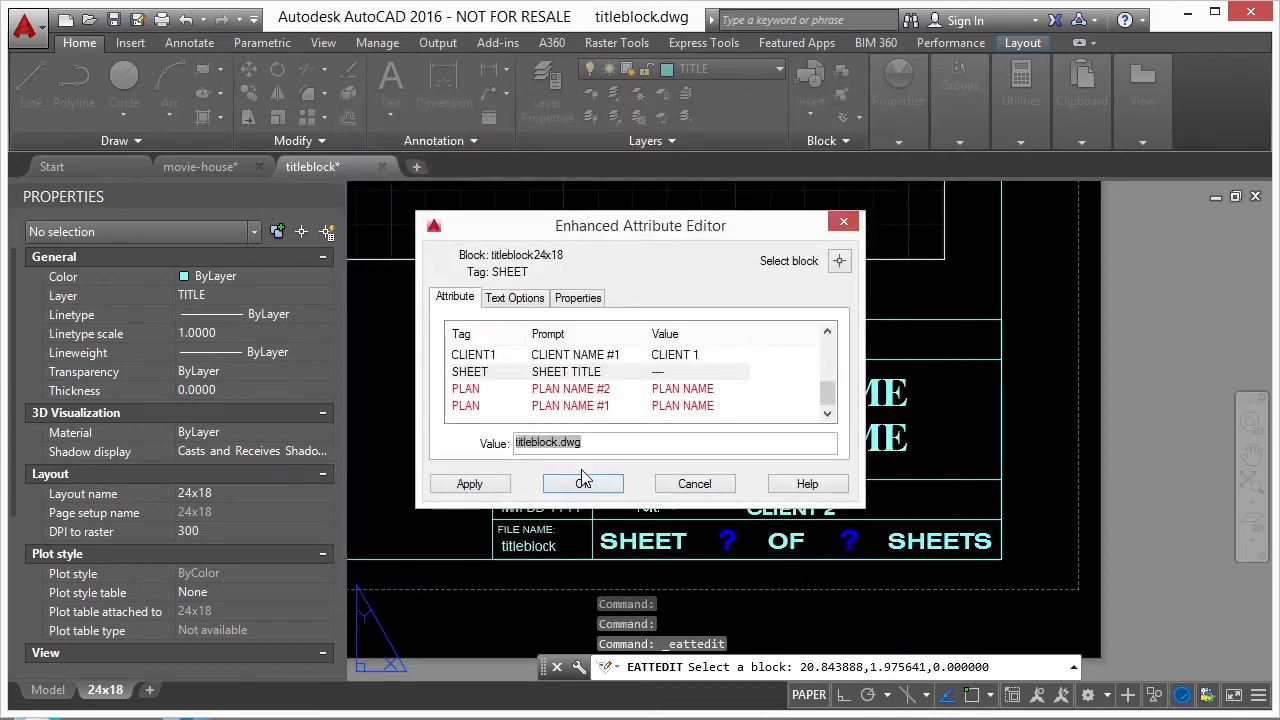
pyautogui.click(580, 483)
pyautogui.press('Escape')
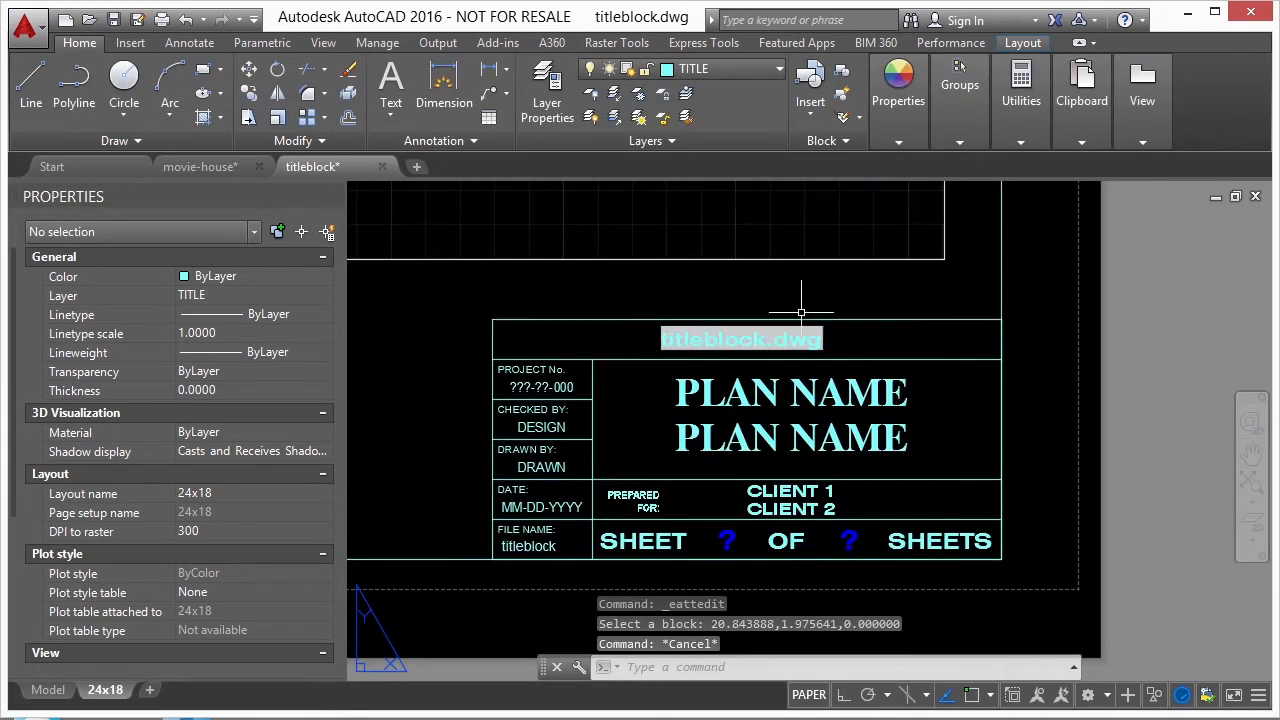
pyautogui.scroll(3, 614, 370)
pyautogui.scroll(2, 614, 370)
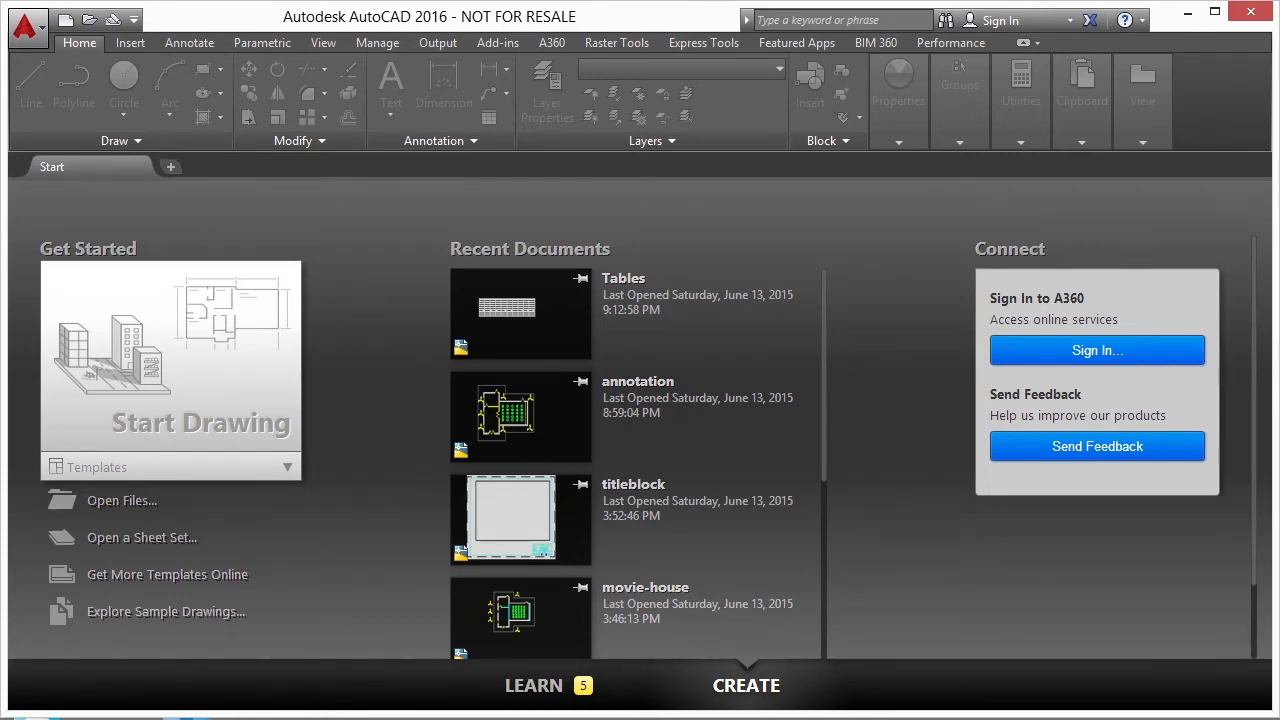
# - Open the recent drawing Tables
pyautogui.click(320, 640)
pyautogui.click(1132, 64)
pyautogui.click(612, 296)
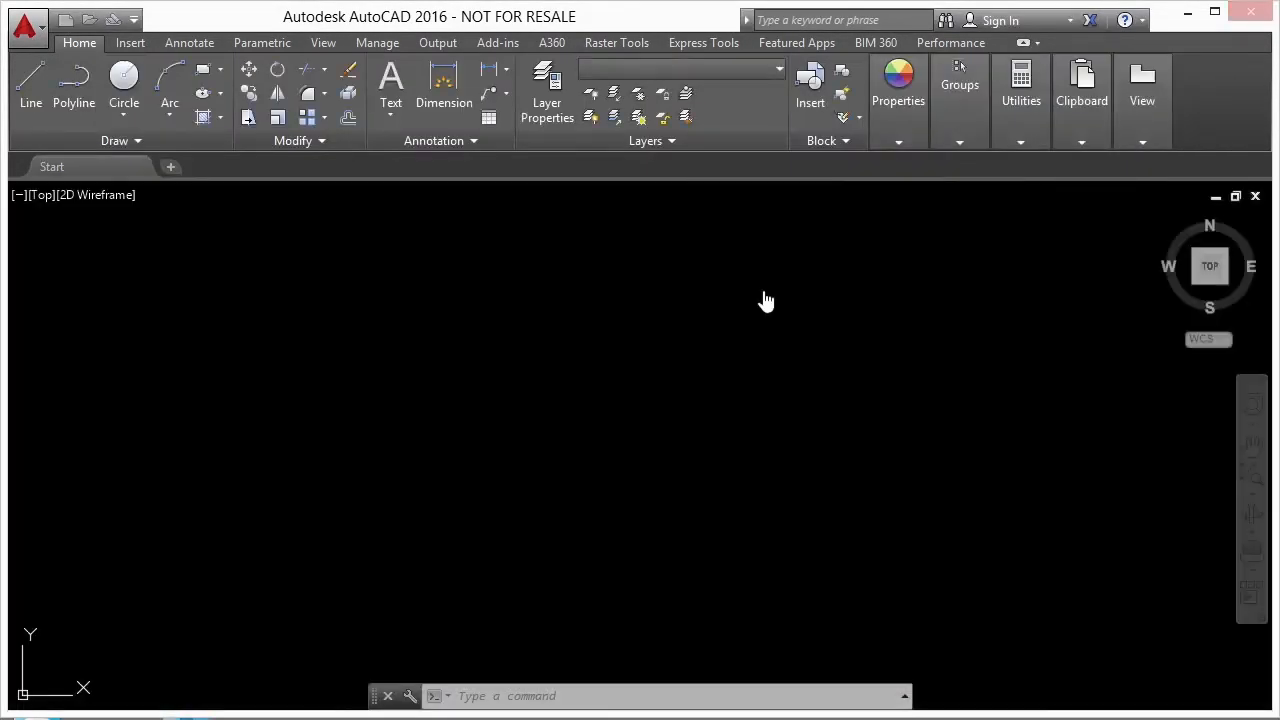
# - Examine the survey data table from the HI column through the EL. column, and the closed shapes beside it
pyautogui.scroll(-1, 894, 371)
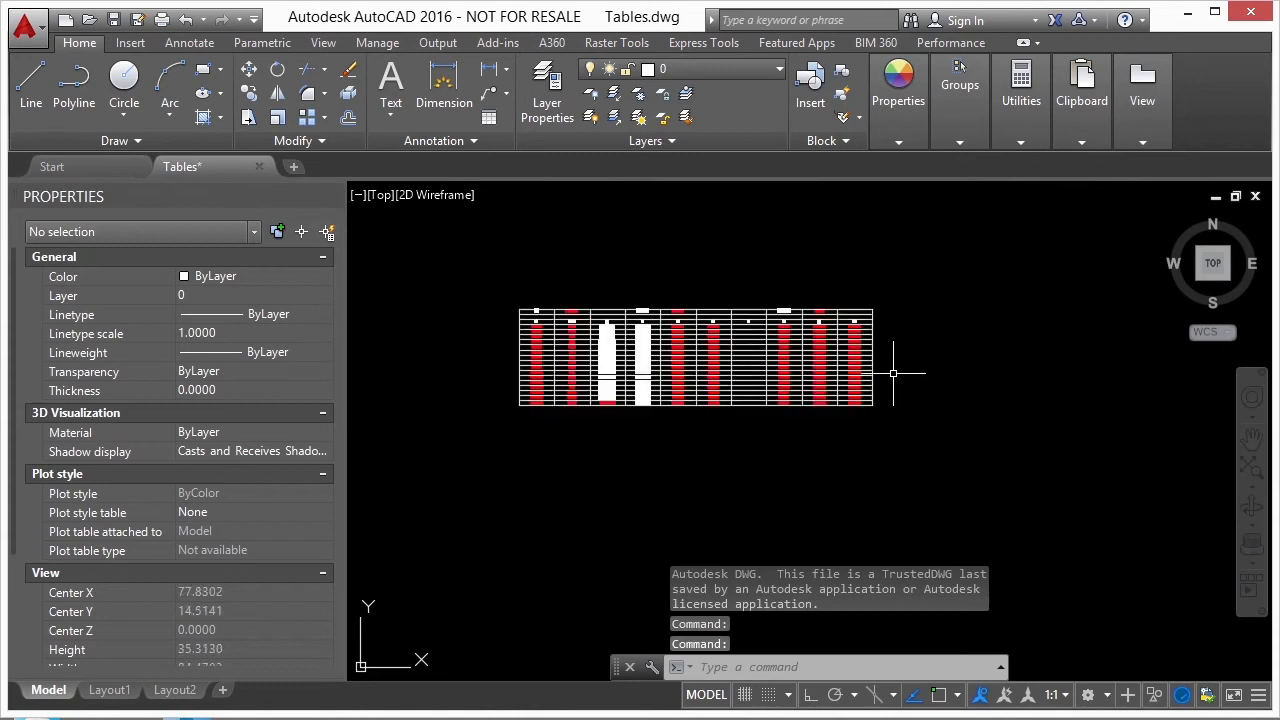
pyautogui.scroll(4, 528, 320)
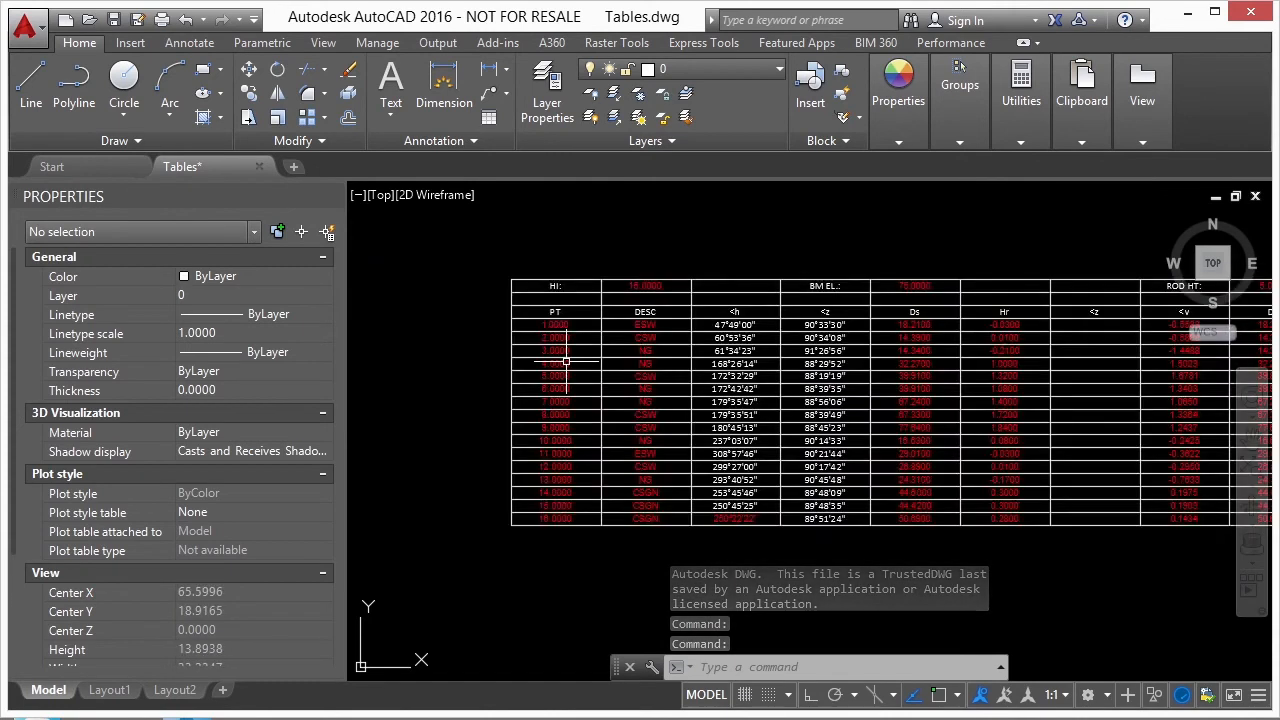
pyautogui.scroll(-5, 505, 388)
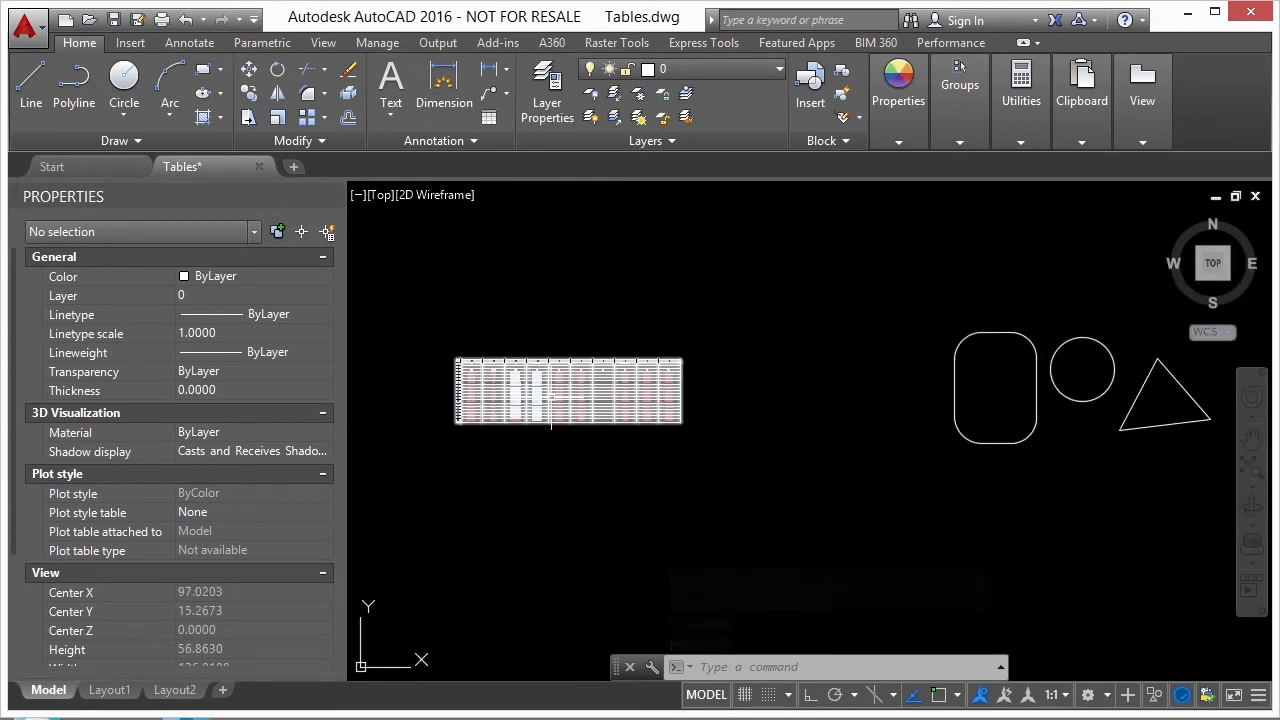
pyautogui.moveTo(803, 432)
pyautogui.mouseDown(button='middle')
pyautogui.moveTo(723, 409)
pyautogui.moveTo(690, 418)
pyautogui.mouseUp(button='middle')
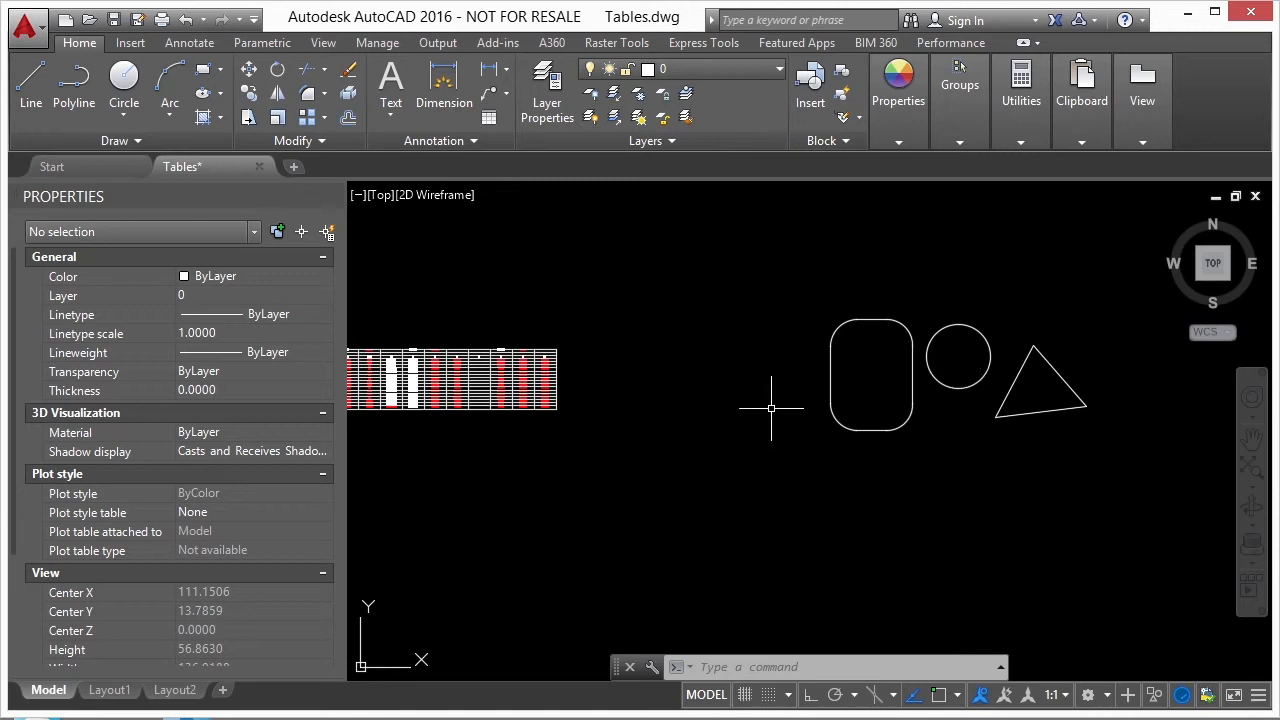
pyautogui.moveTo(558, 350); pyautogui.dragTo(794, 350, button='middle')
pyautogui.scroll(6, 598, 367)
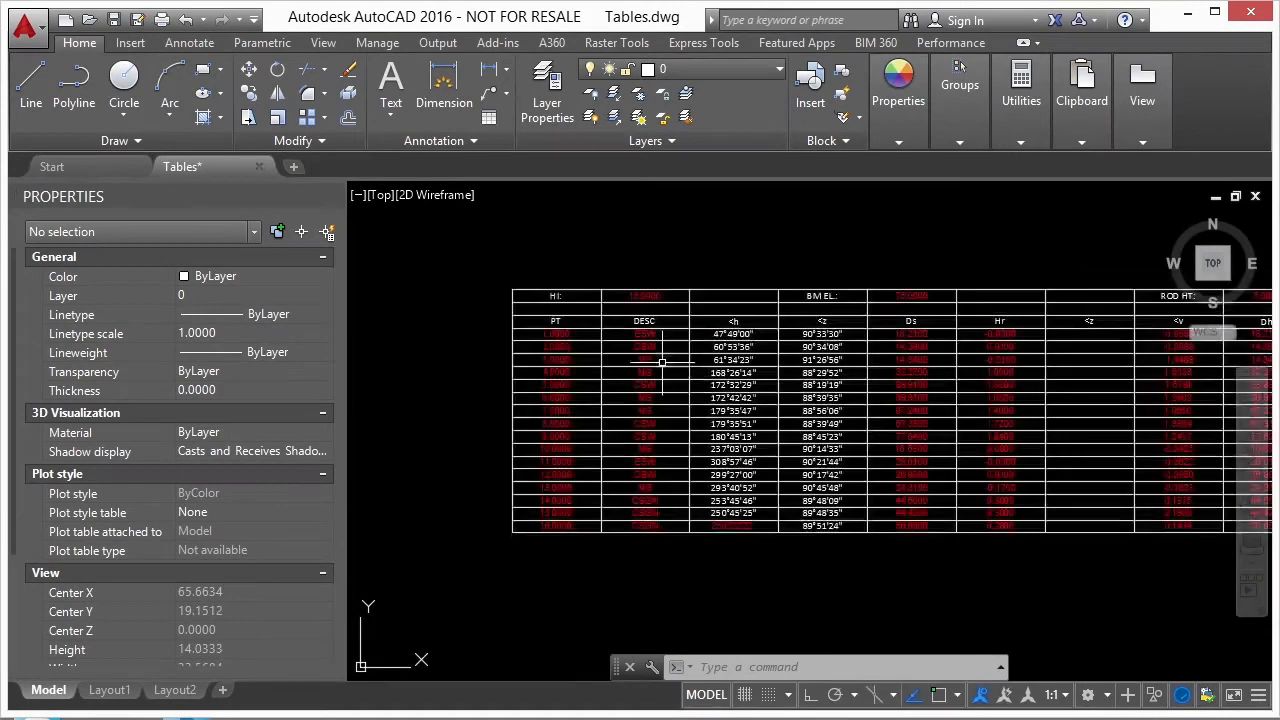
pyautogui.scroll(4, 480, 354)
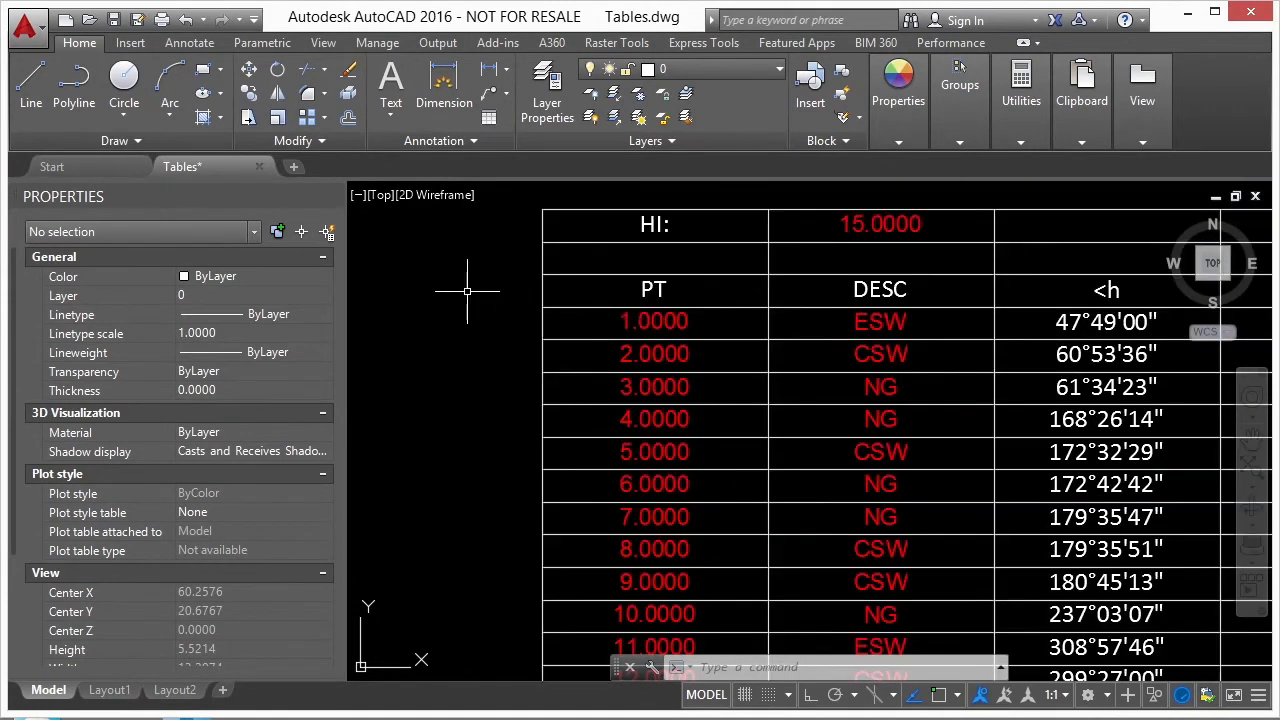
pyautogui.scroll(-4, 460, 288)
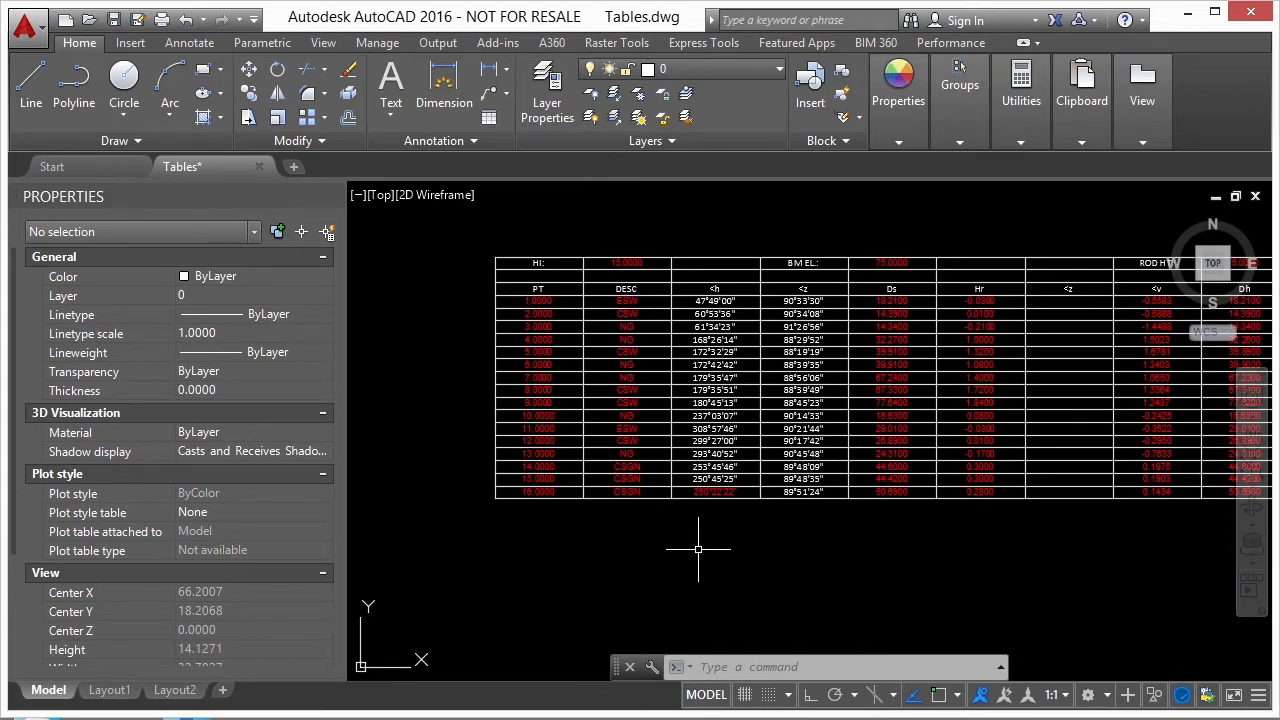
pyautogui.scroll(4, 490, 298)
pyautogui.moveTo(975, 280); pyautogui.dragTo(514, 277, button='middle')
pyautogui.scroll(-2, 514, 277)
pyautogui.moveTo(877, 206); pyautogui.dragTo(582, 231, button='middle')
pyautogui.scroll(-2, 888, 233)
pyautogui.moveTo(955, 247); pyautogui.dragTo(729, 271, button='middle')
pyautogui.scroll(4, 729, 271)
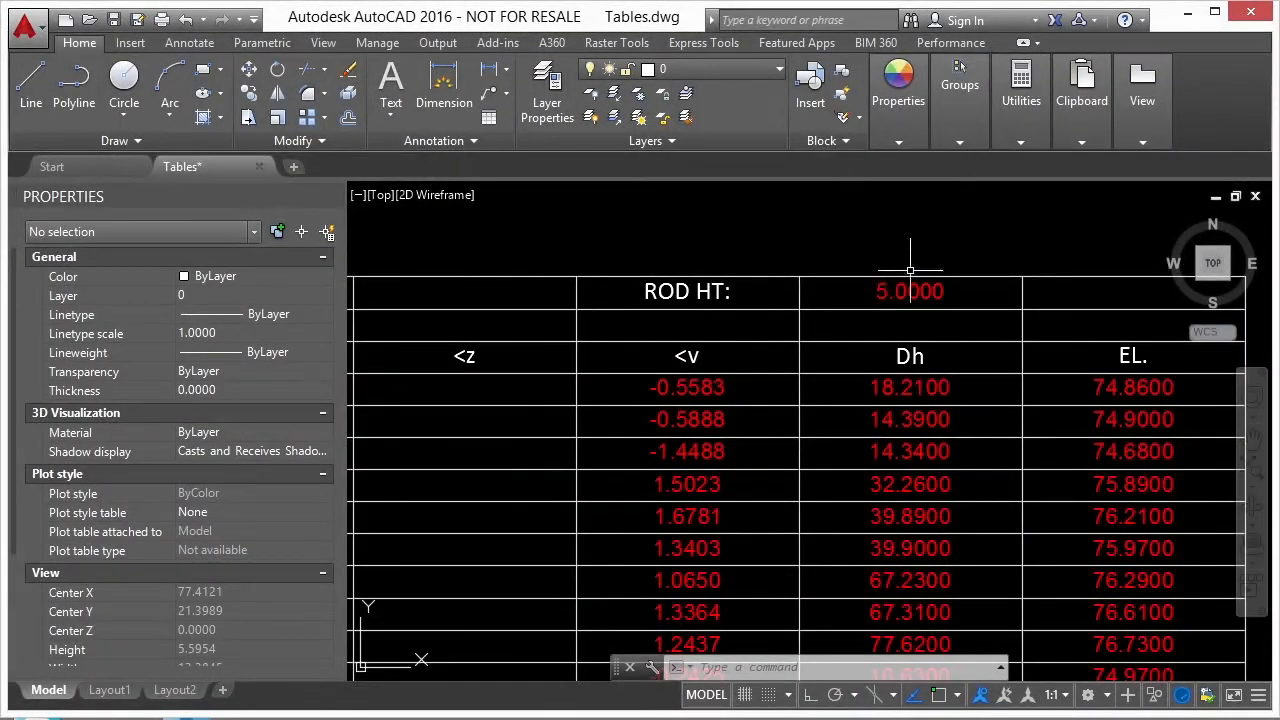
pyautogui.scroll(-5, 1000, 255)
pyautogui.moveTo(774, 243)
pyautogui.mouseDown(button='middle')
pyautogui.moveTo(729, 251)
pyautogui.moveTo(747, 257)
pyautogui.mouseUp(button='middle')
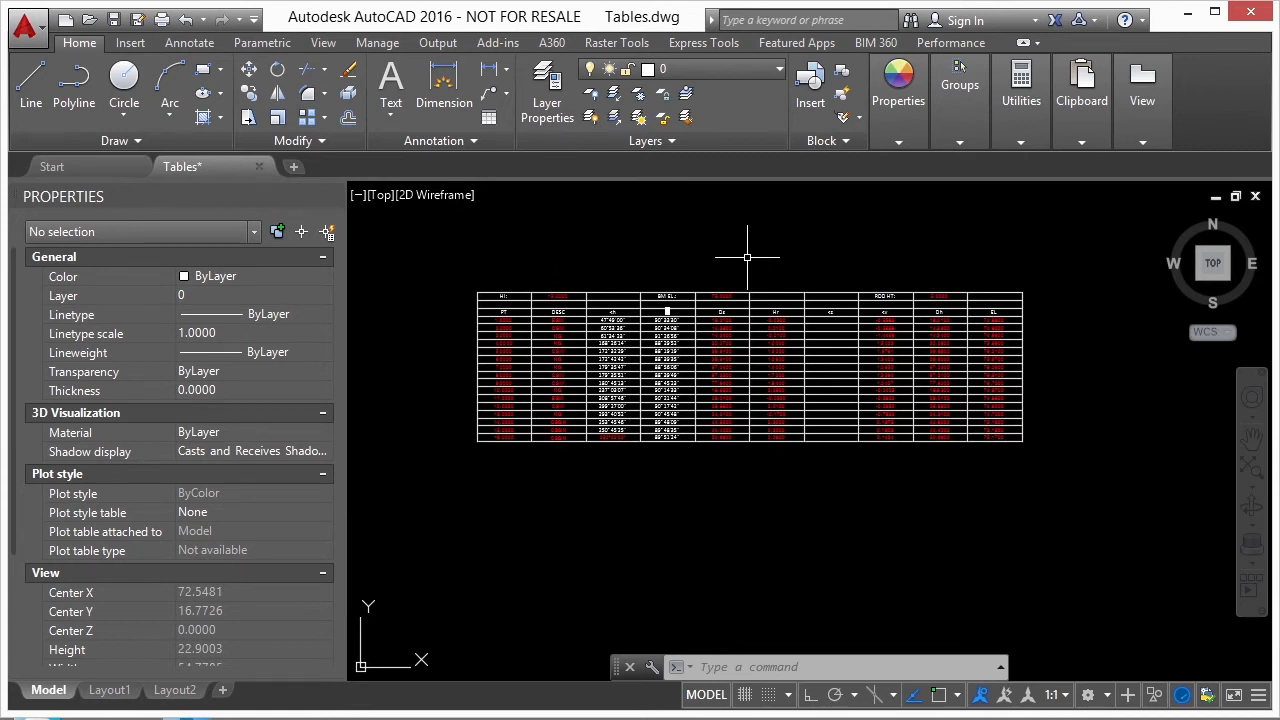
# - Select the table and inspect the cell properties of column A, rows 1 and 2, and cell A3
pyautogui.click(679, 290)
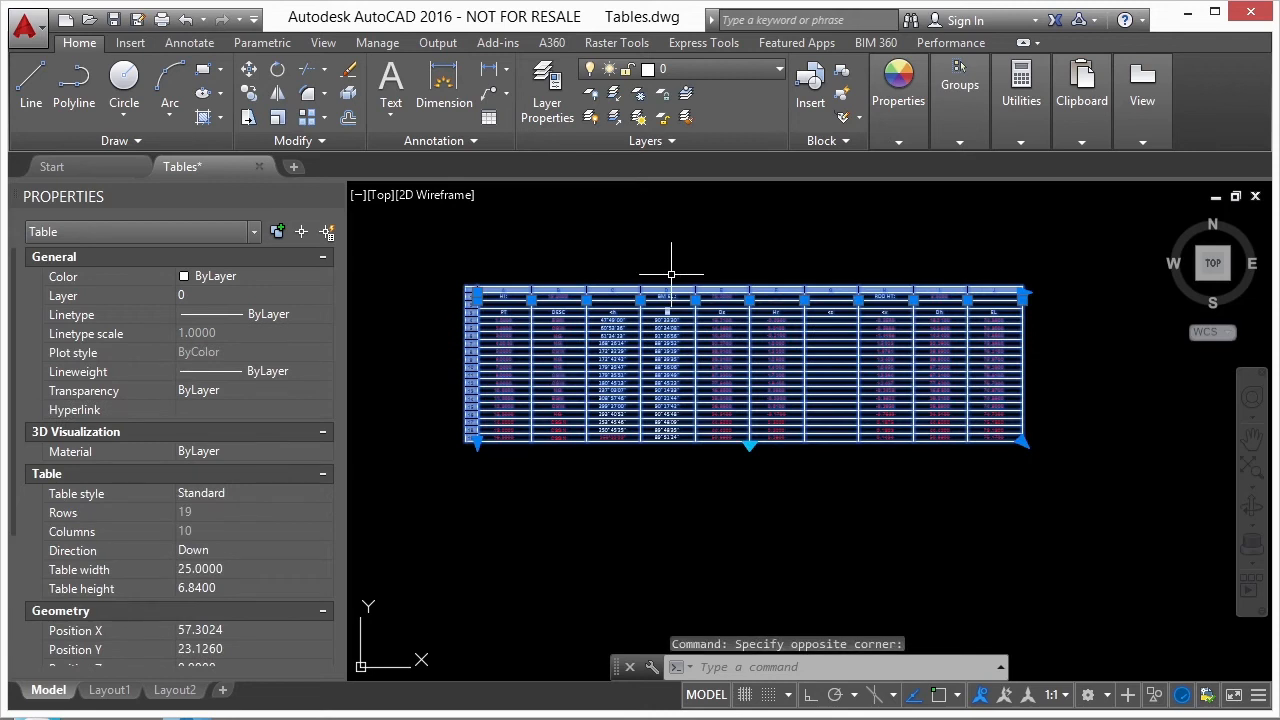
pyautogui.scroll(4, 480, 293)
pyautogui.click(505, 279)
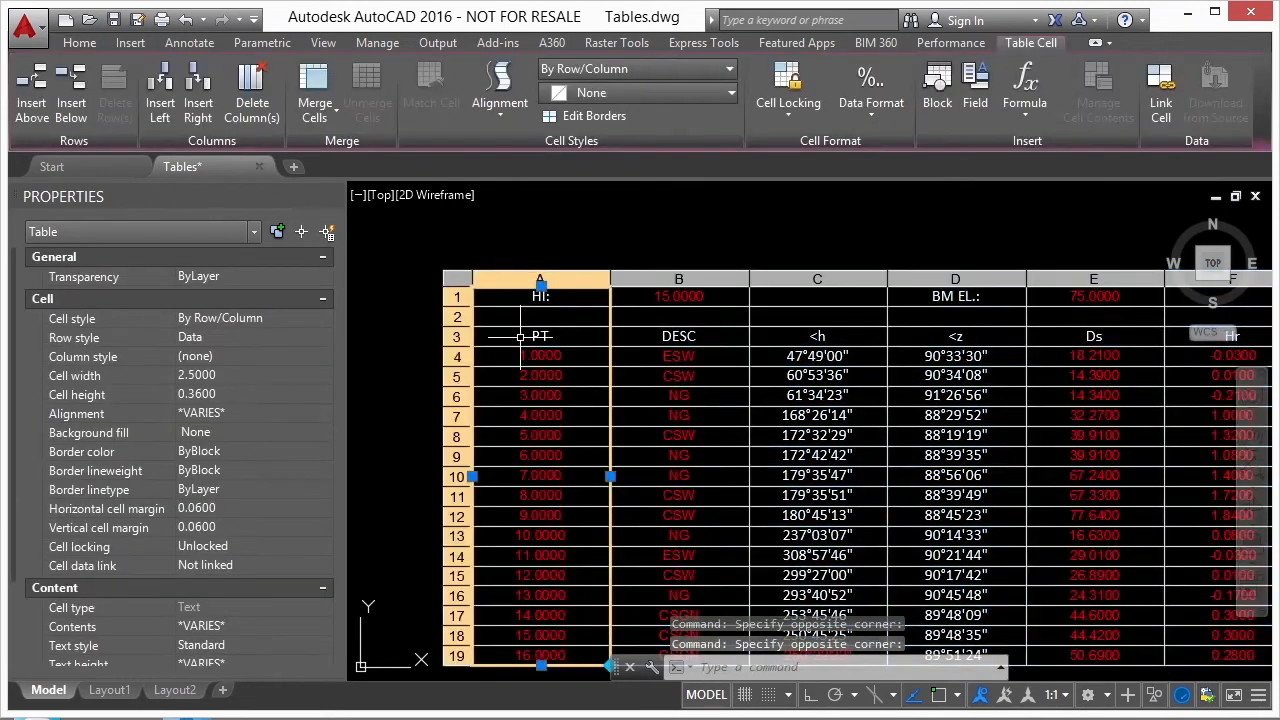
pyautogui.click(458, 297)
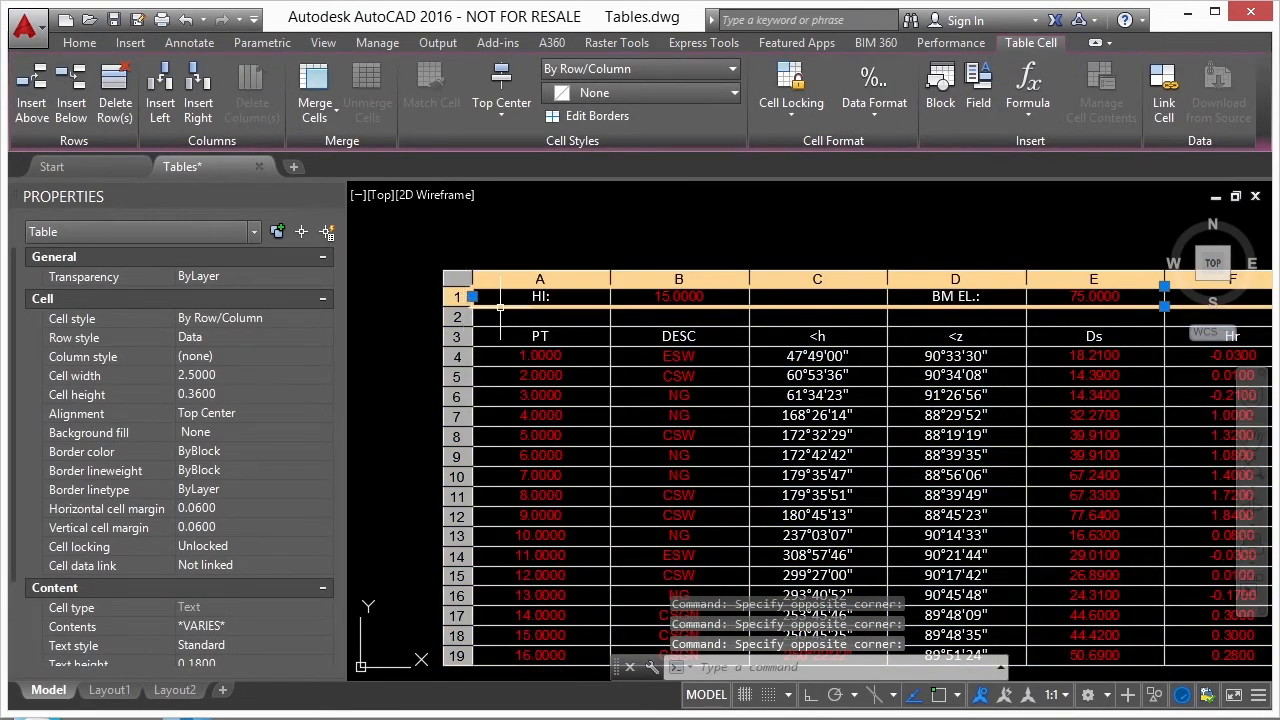
pyautogui.click(537, 336)
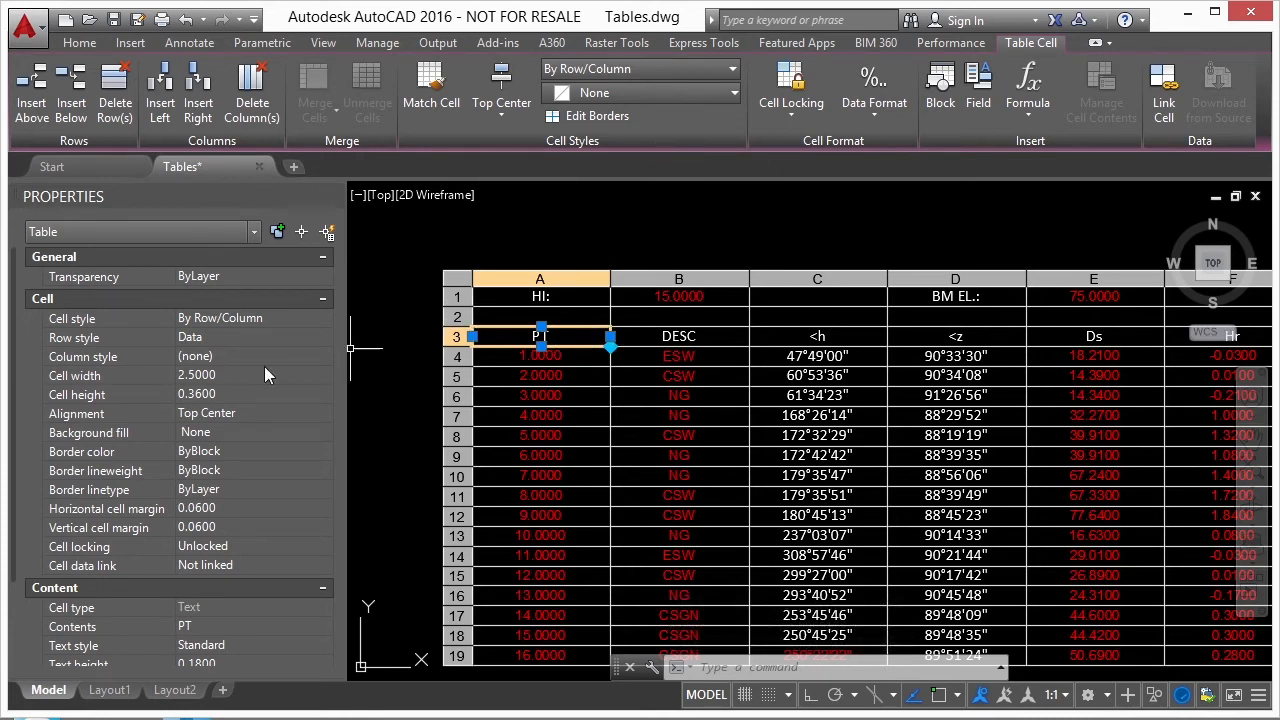
pyautogui.click(540, 279)
pyautogui.click(457, 316)
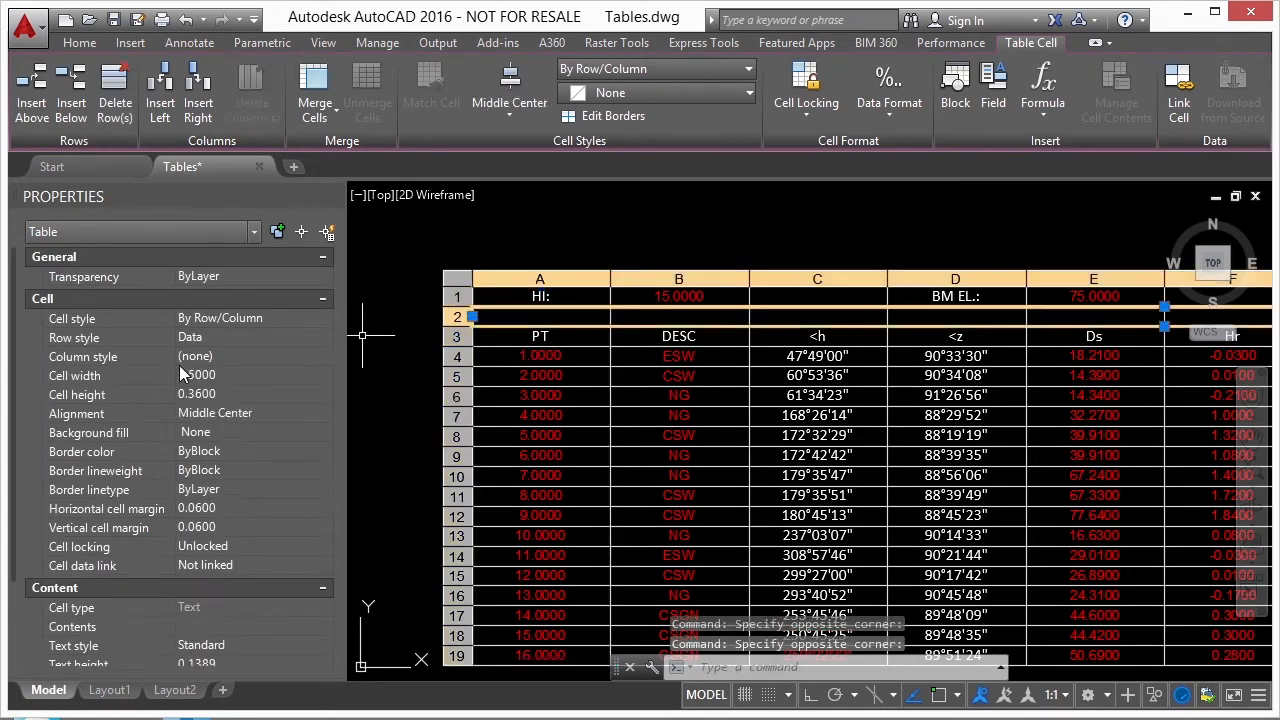
pyautogui.click(545, 336)
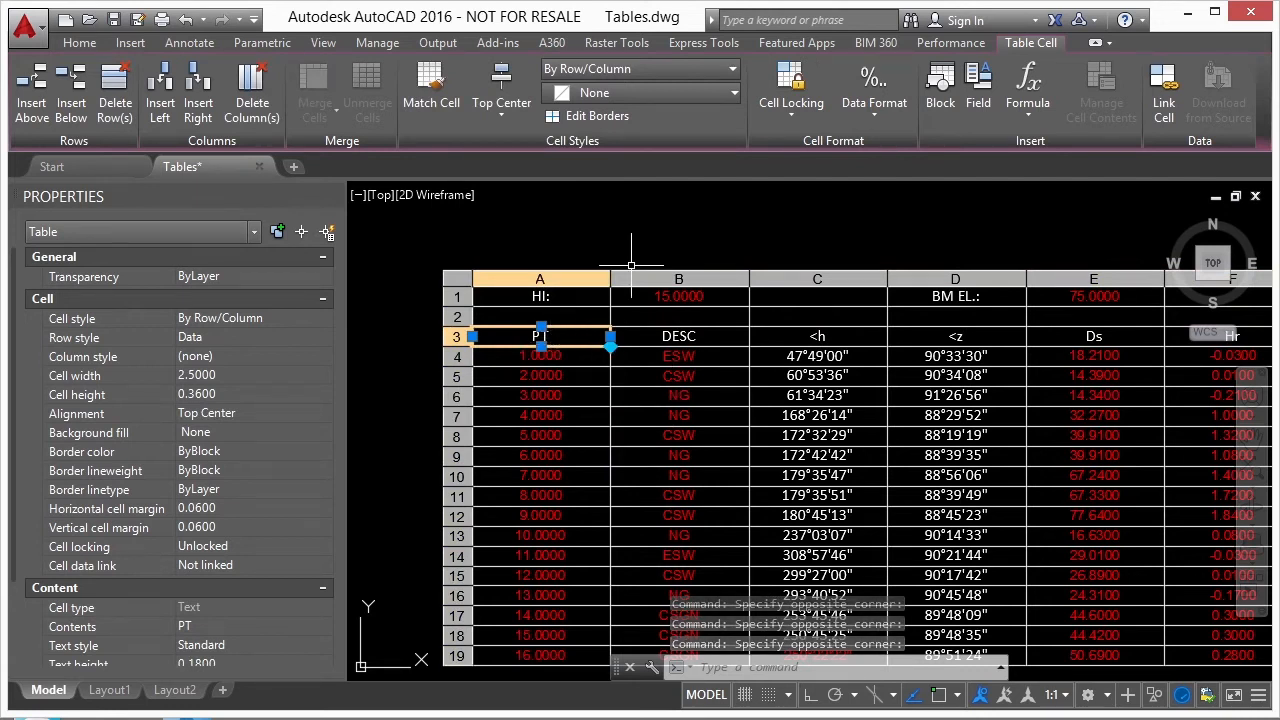
# - Set the cell locking of the PT header cell to Unlocked and clear the table selection
pyautogui.click(790, 116)
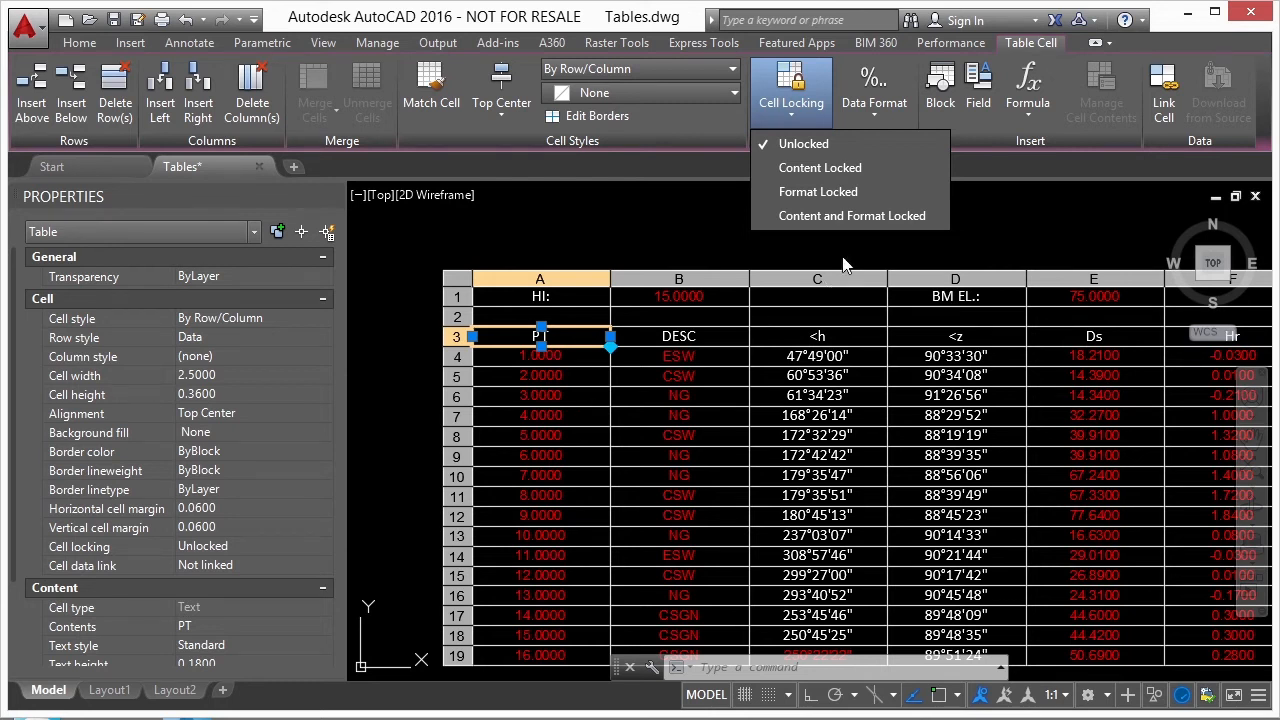
pyautogui.click(805, 143)
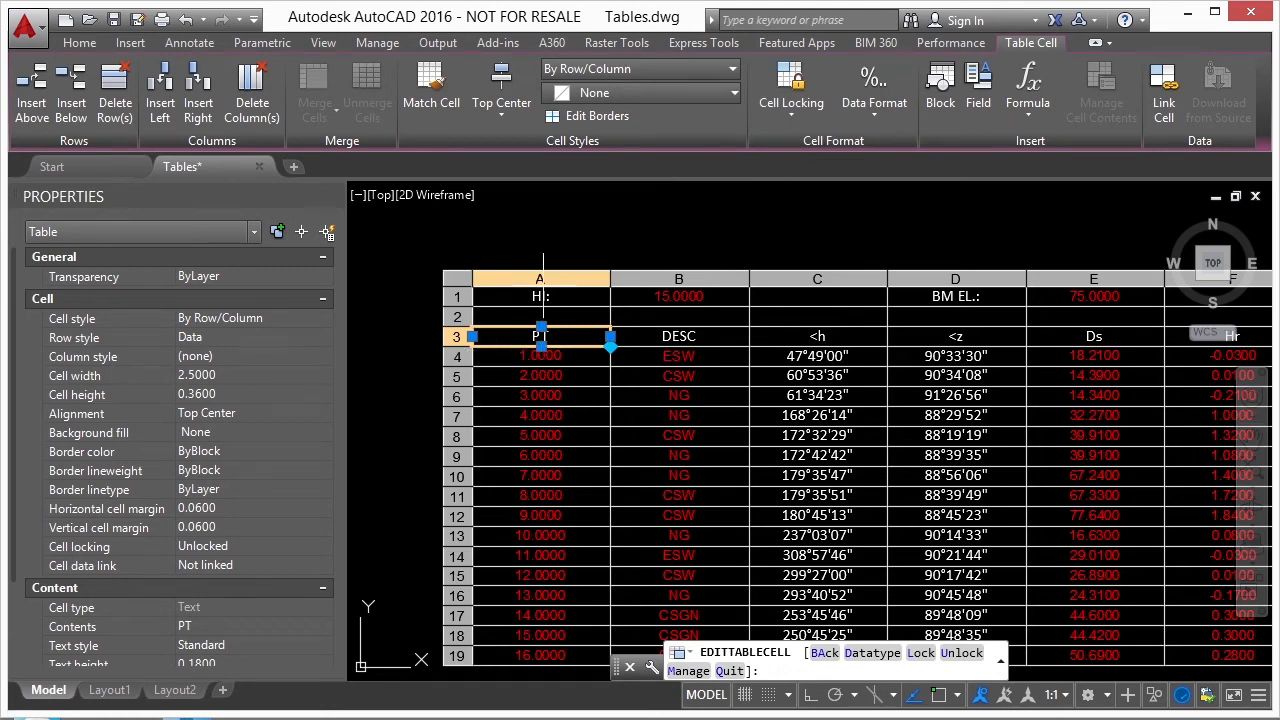
pyautogui.press('Escape')
pyautogui.press('Escape')
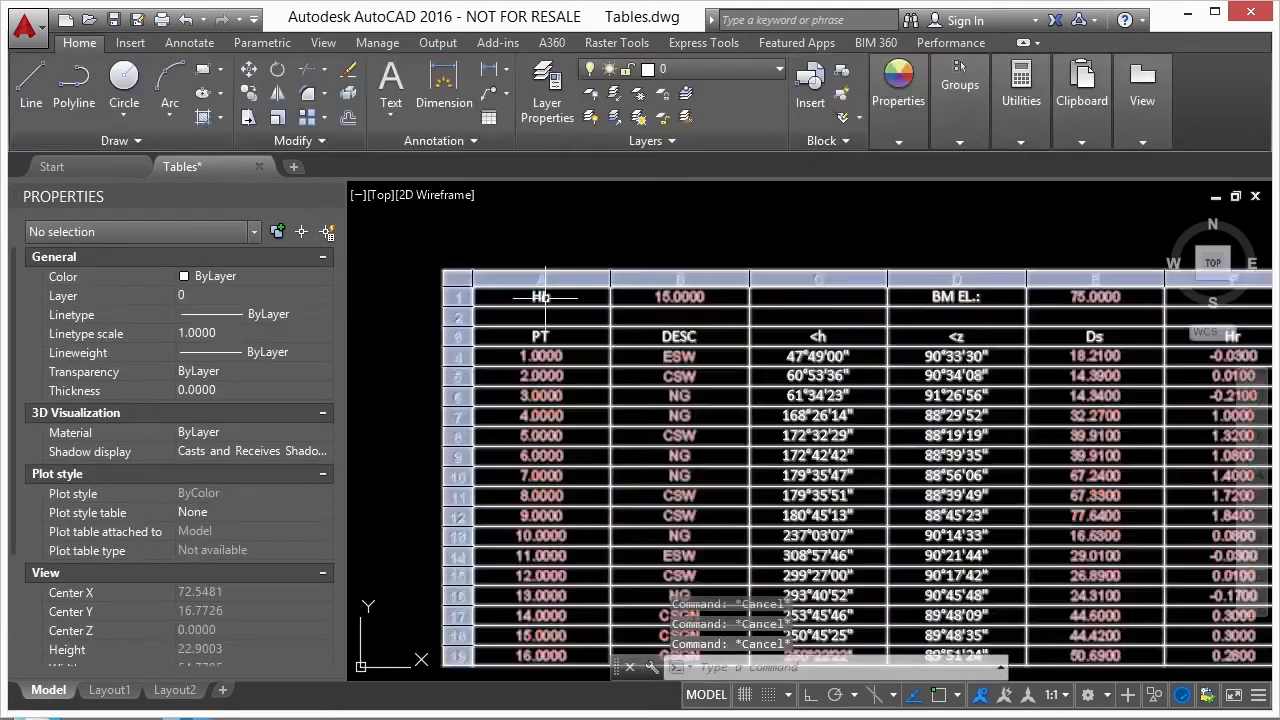
# - Select column A of the table and try the Top Left and Middle Right alignments on its cells
pyautogui.click(530, 297)
pyautogui.click(550, 281)
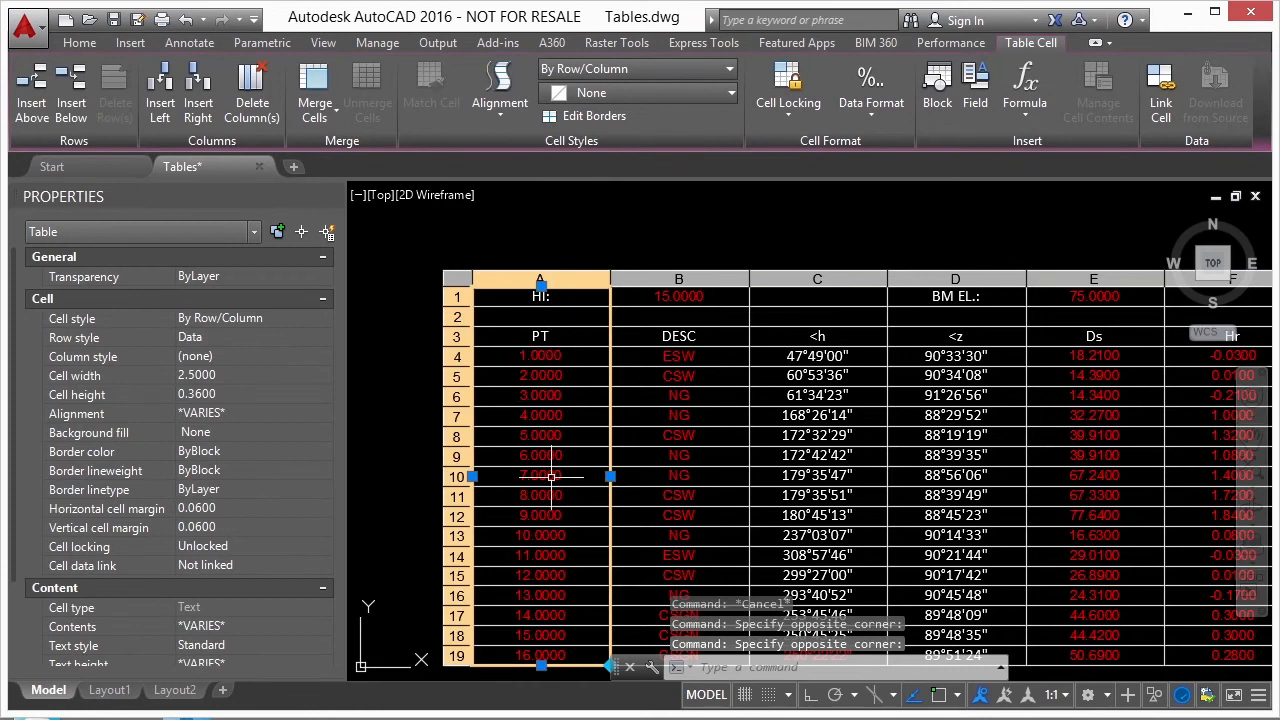
pyautogui.click(500, 100)
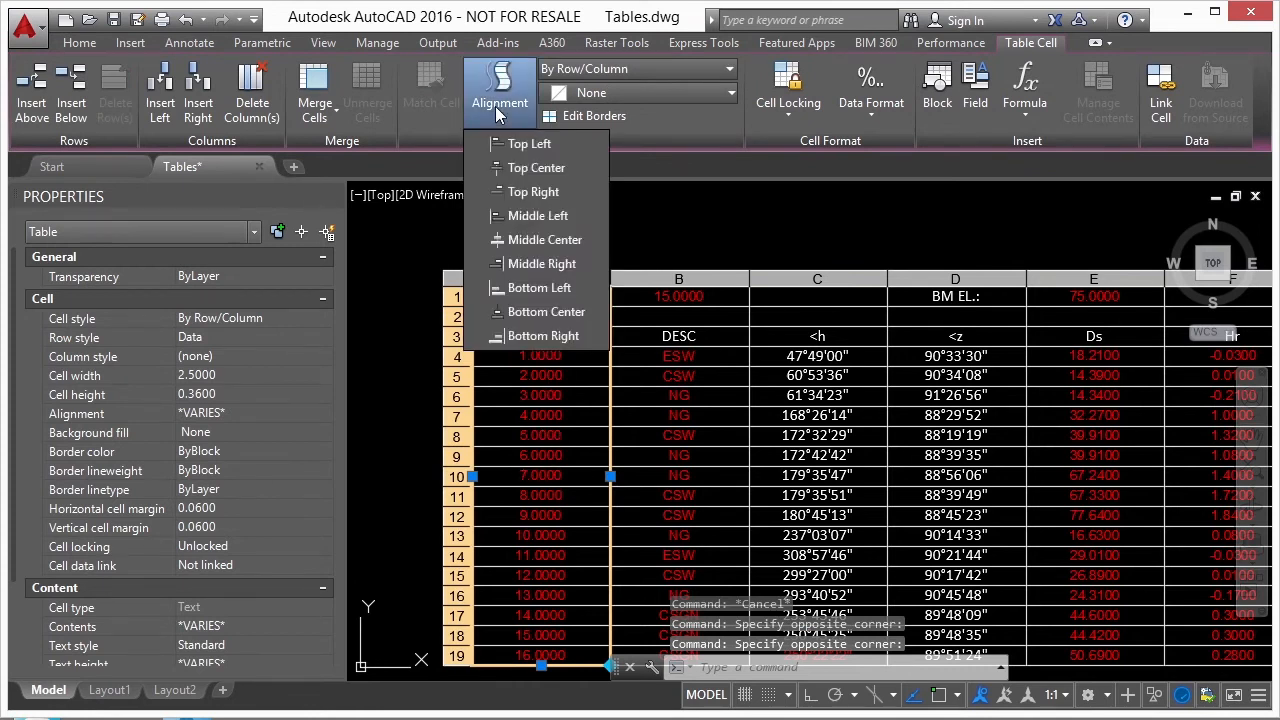
pyautogui.click(518, 150)
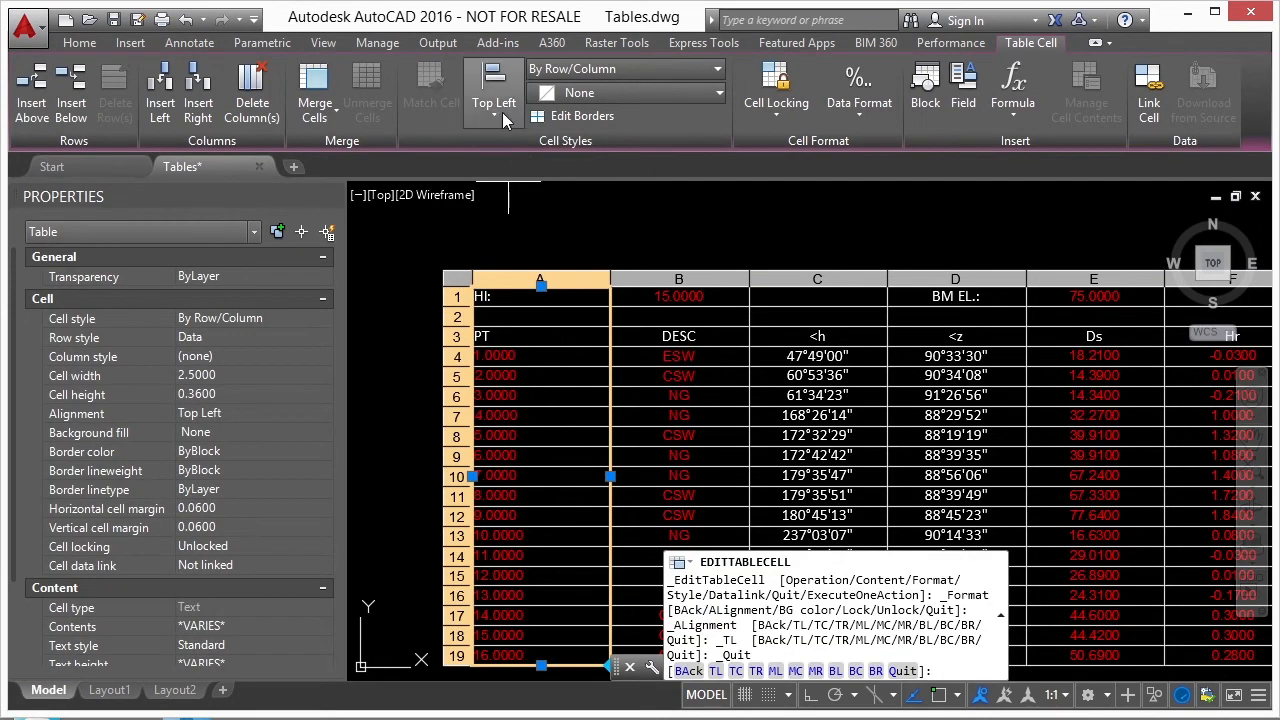
pyautogui.click(497, 116)
pyautogui.click(530, 265)
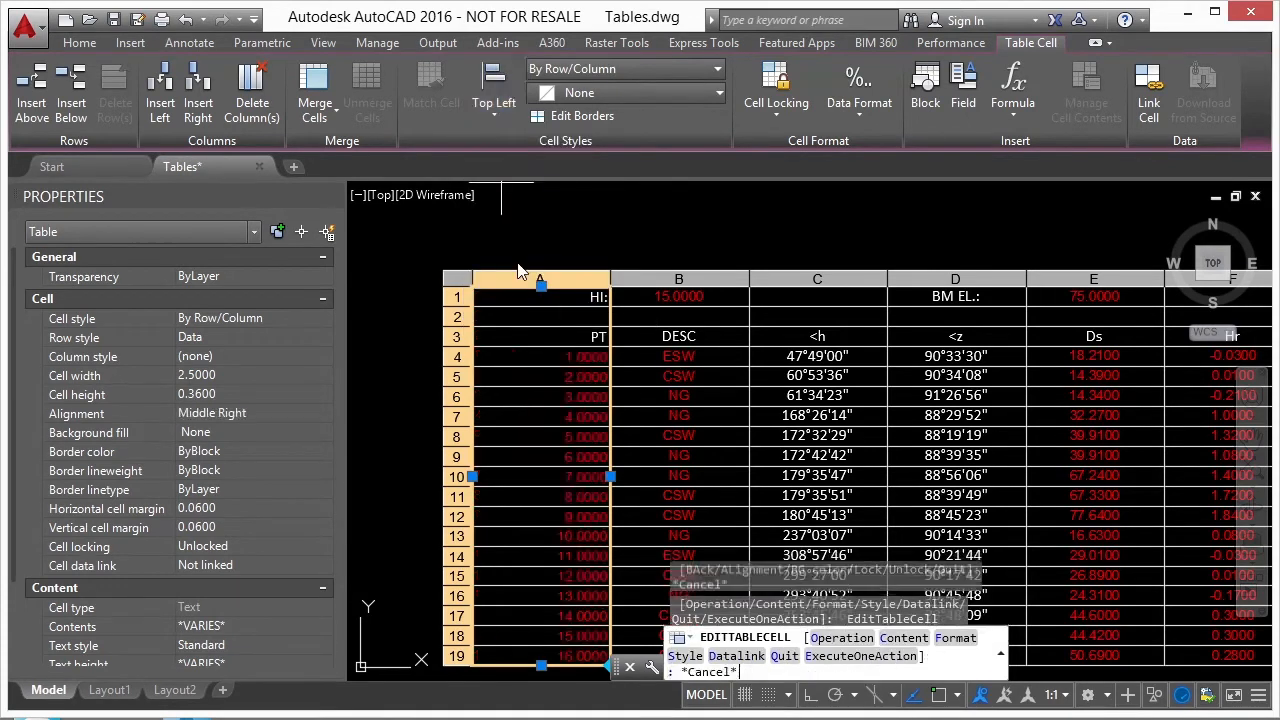
# - Set the alignment of column A's cells to Middle Center and clear the table selection
pyautogui.click(504, 116)
pyautogui.click(525, 247)
pyautogui.click(505, 118)
pyautogui.click(522, 245)
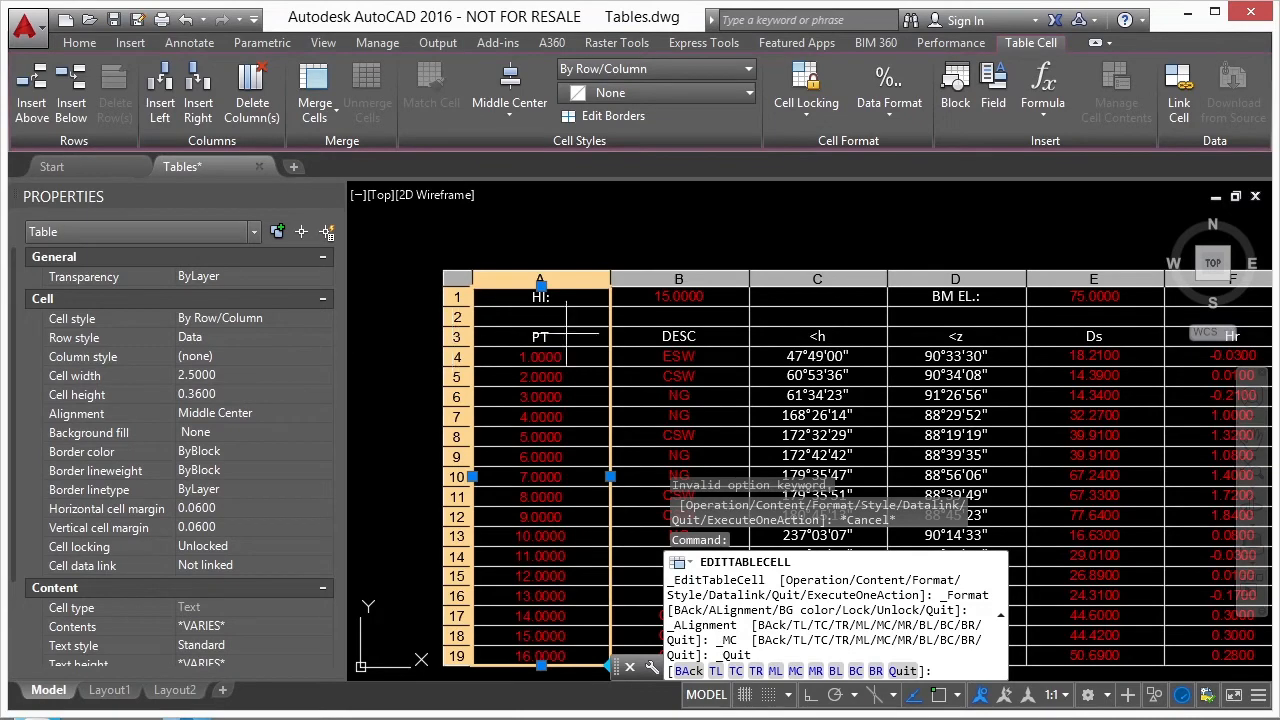
pyautogui.press('Escape')
pyautogui.press('Escape')
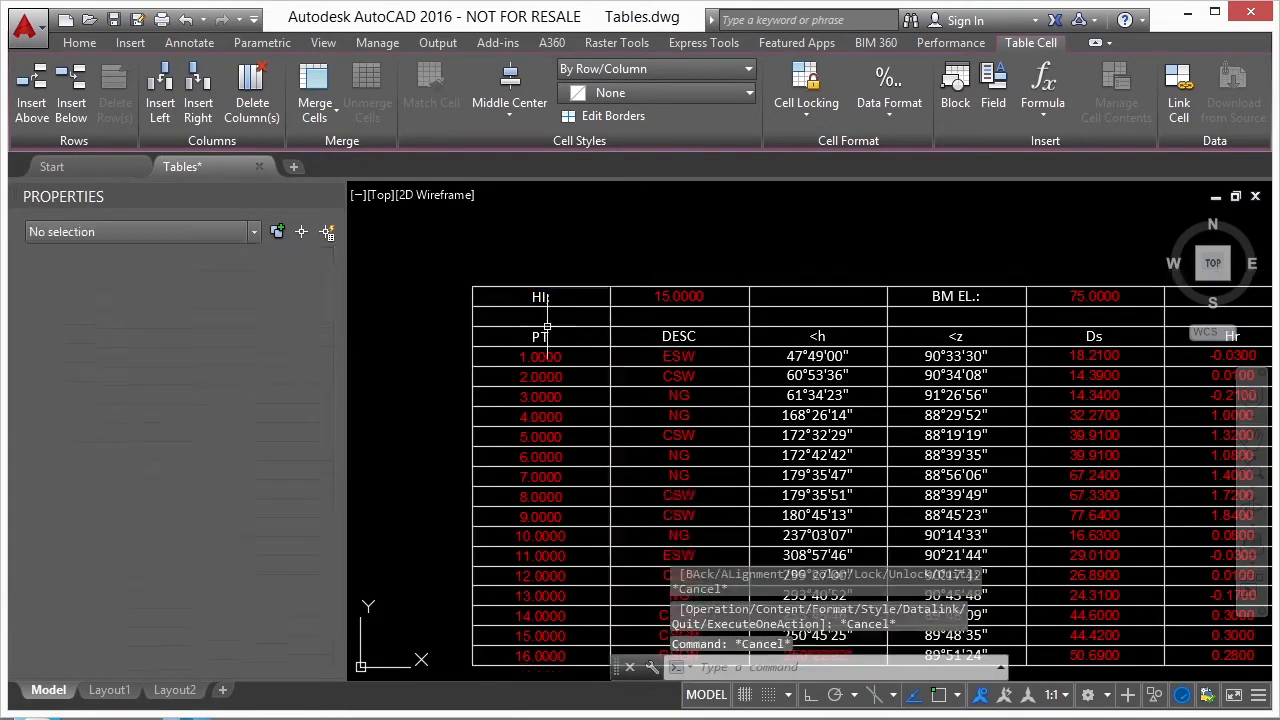
# - Select the whole table and set its color property to Yellow
pyautogui.moveTo(518, 309); pyautogui.dragTo(500, 256, button='middle')
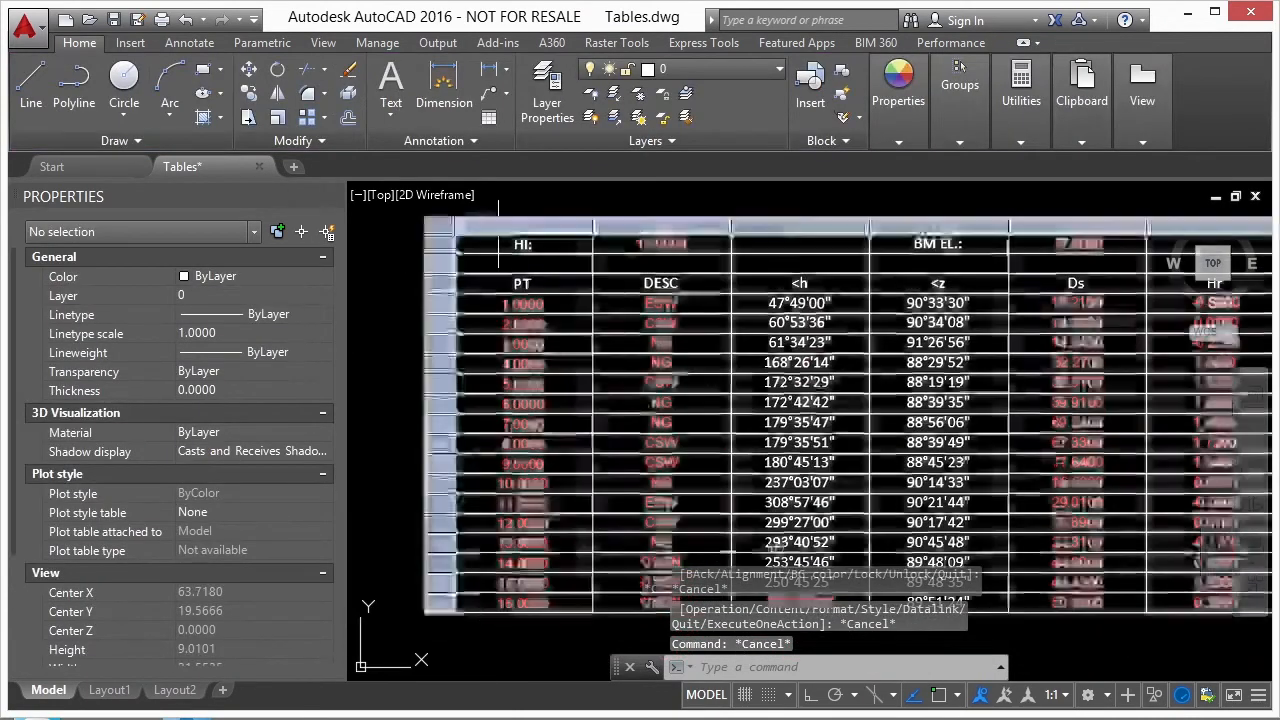
pyautogui.click(480, 238)
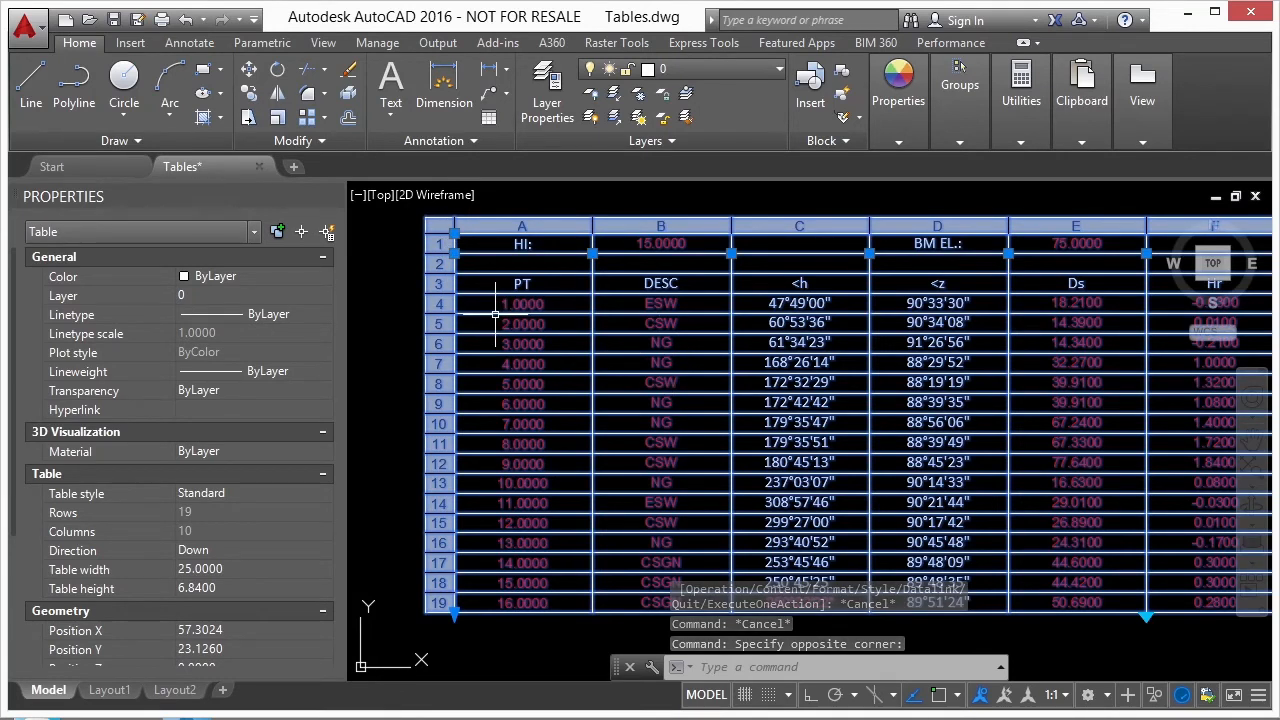
pyautogui.scroll(-2, 10, 447)
pyautogui.scroll(-2, 10, 447)
pyautogui.scroll(3, 18, 390)
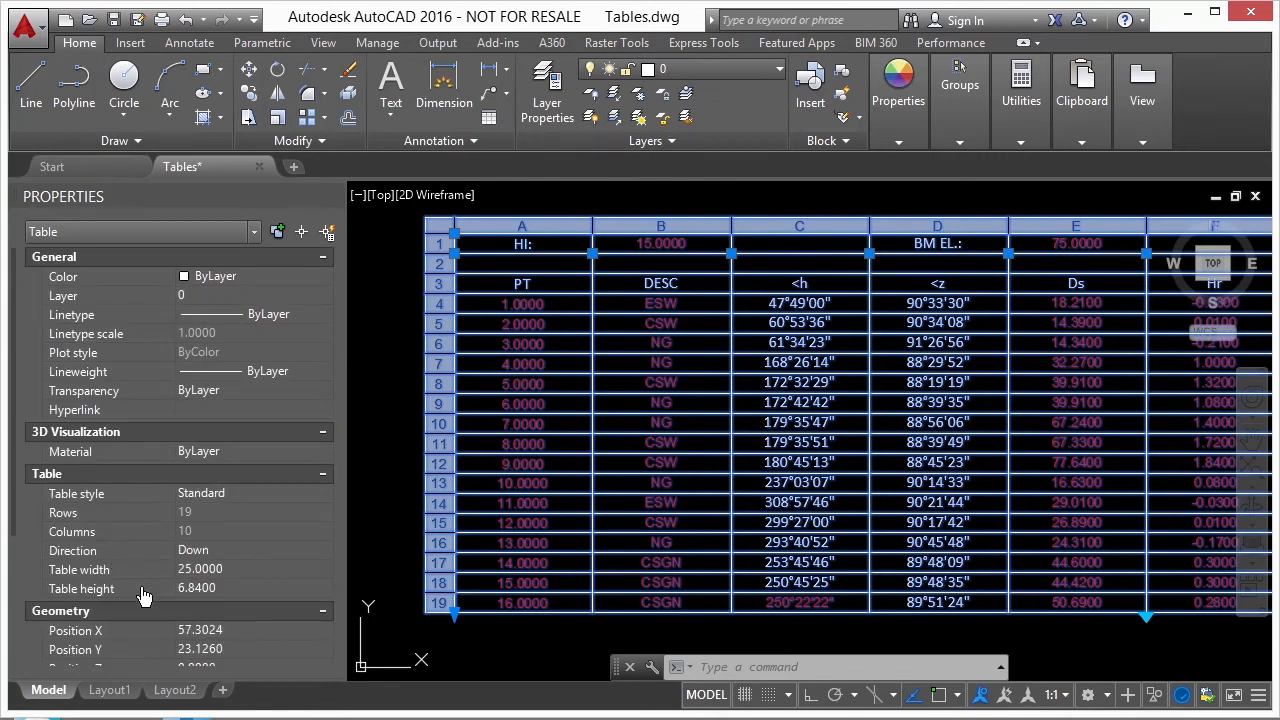
pyautogui.click(260, 277)
pyautogui.click(321, 277)
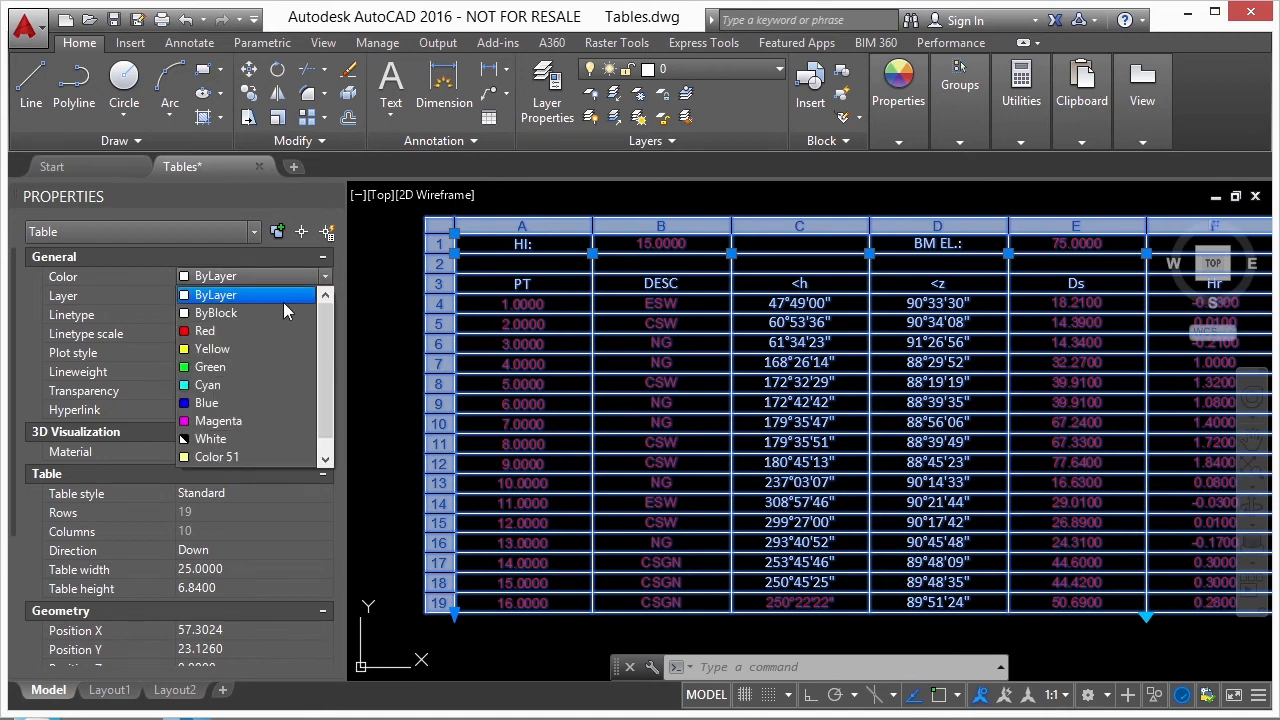
pyautogui.click(205, 331)
pyautogui.scroll(-5, 100, 420)
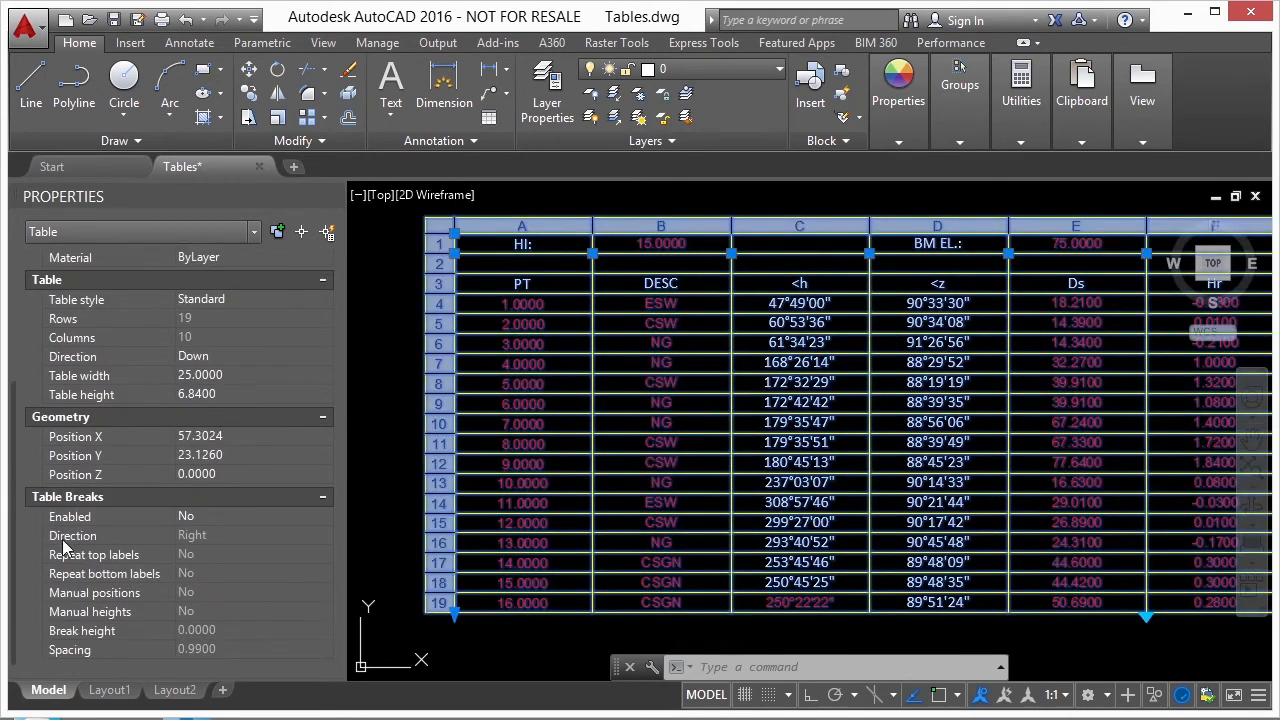
pyautogui.moveTo(14, 516); pyautogui.dragTo(25, 298)
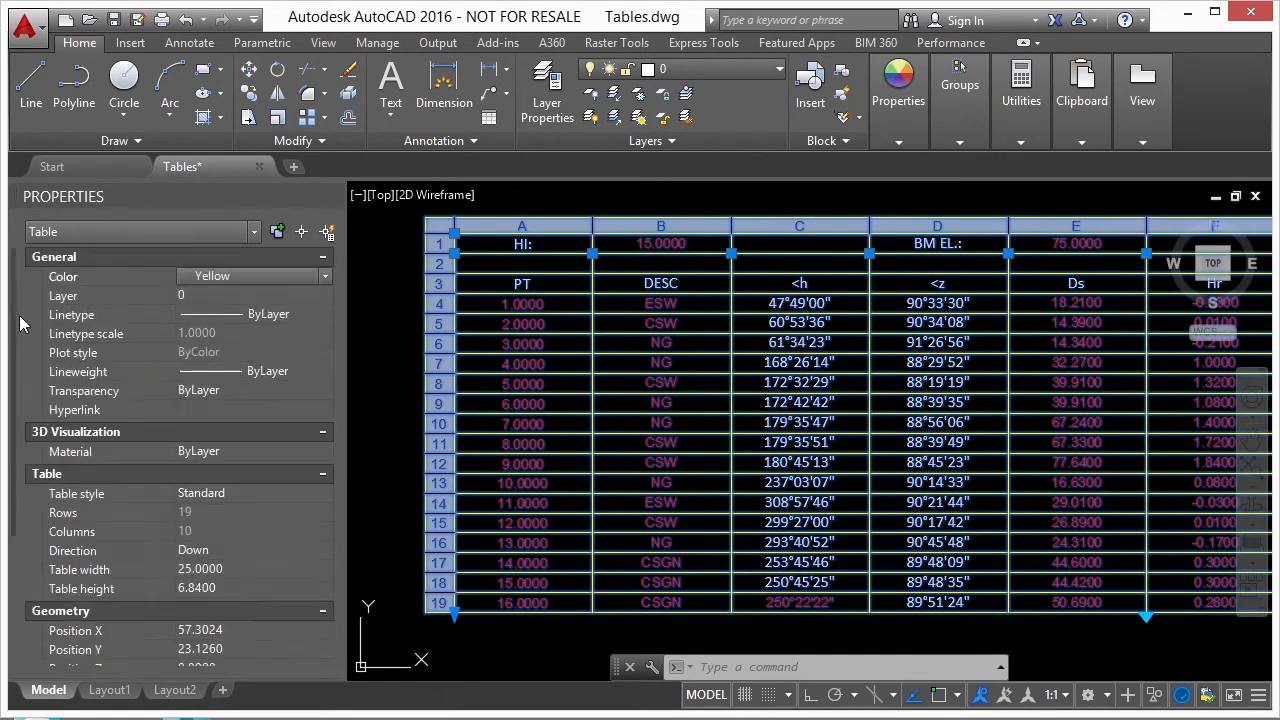
# - Select all cells of the table and set their background fill to None
pyautogui.click(441, 226)
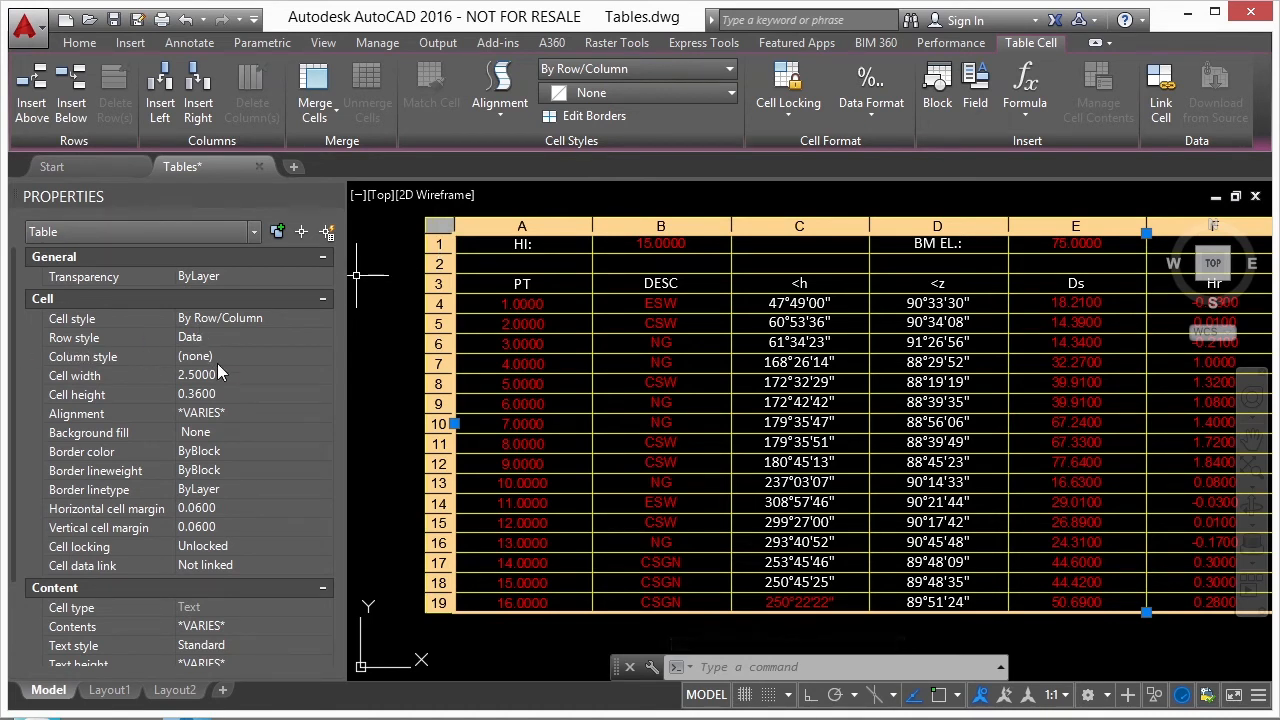
pyautogui.click(222, 430)
pyautogui.click(325, 432)
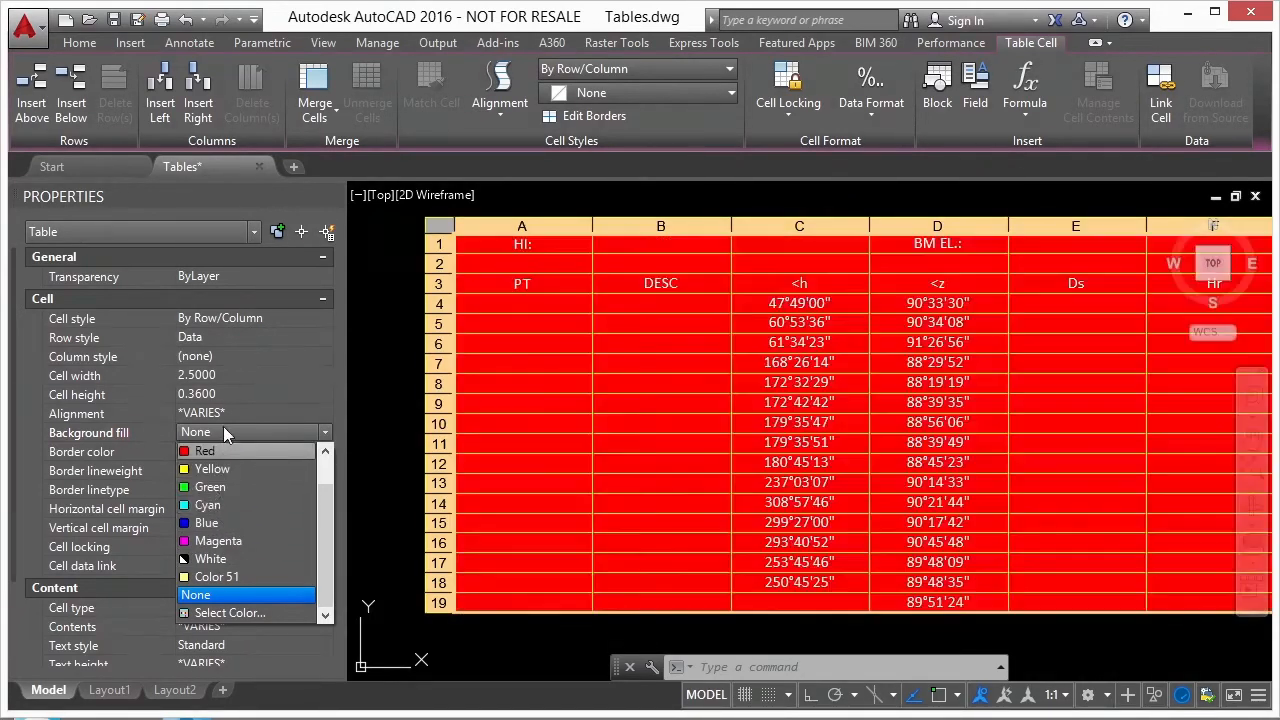
pyautogui.click(212, 594)
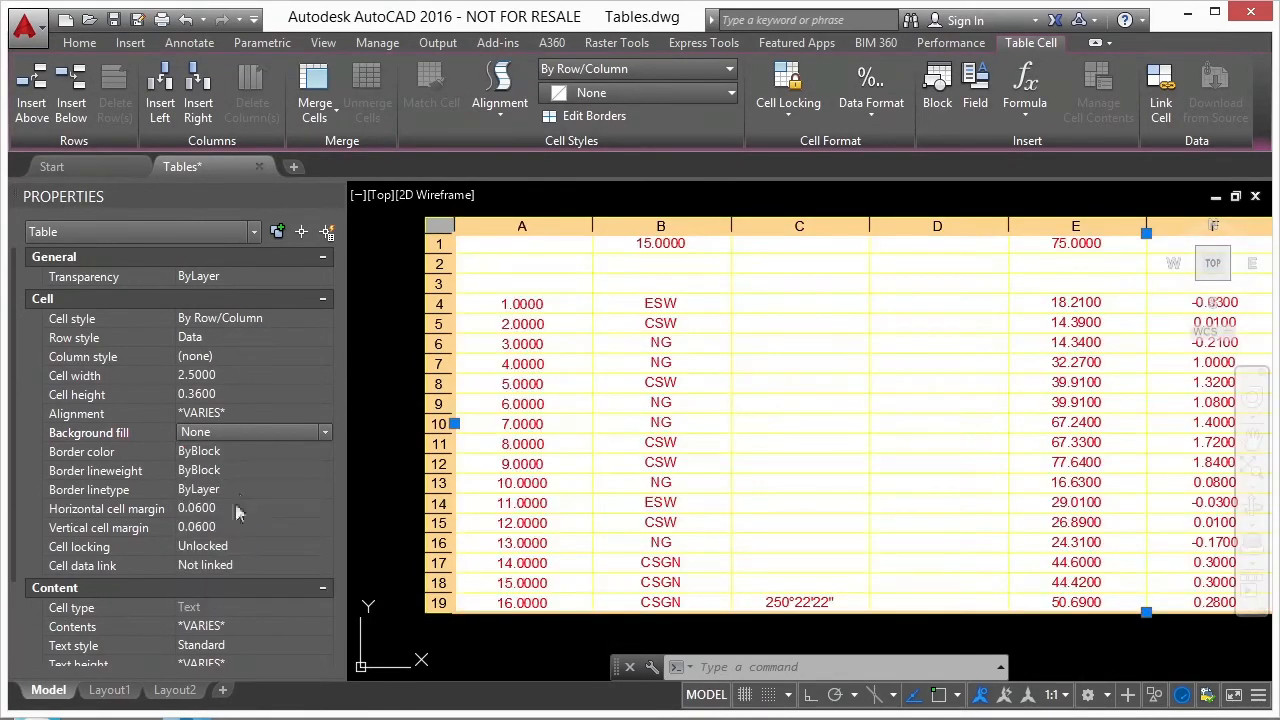
# - Open the border properties of all cells, enable double lines and set the border color to Green
pyautogui.click(257, 451)
pyautogui.click(324, 454)
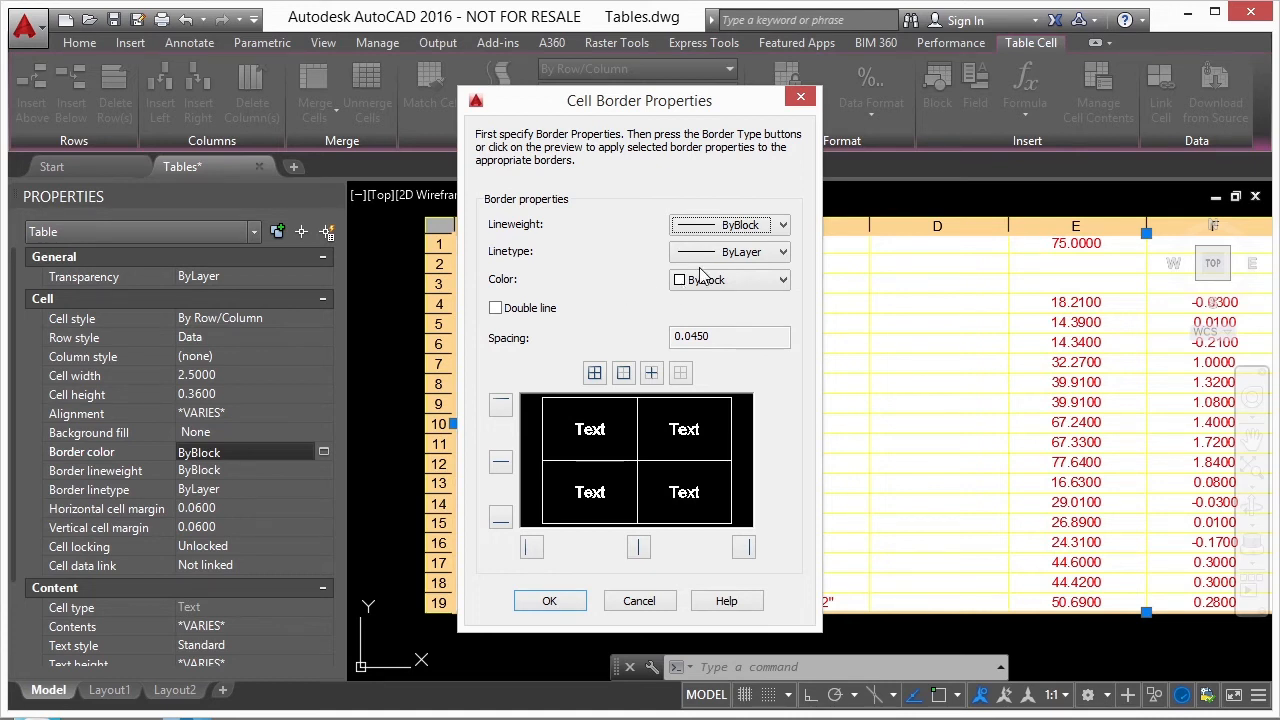
pyautogui.click(497, 309)
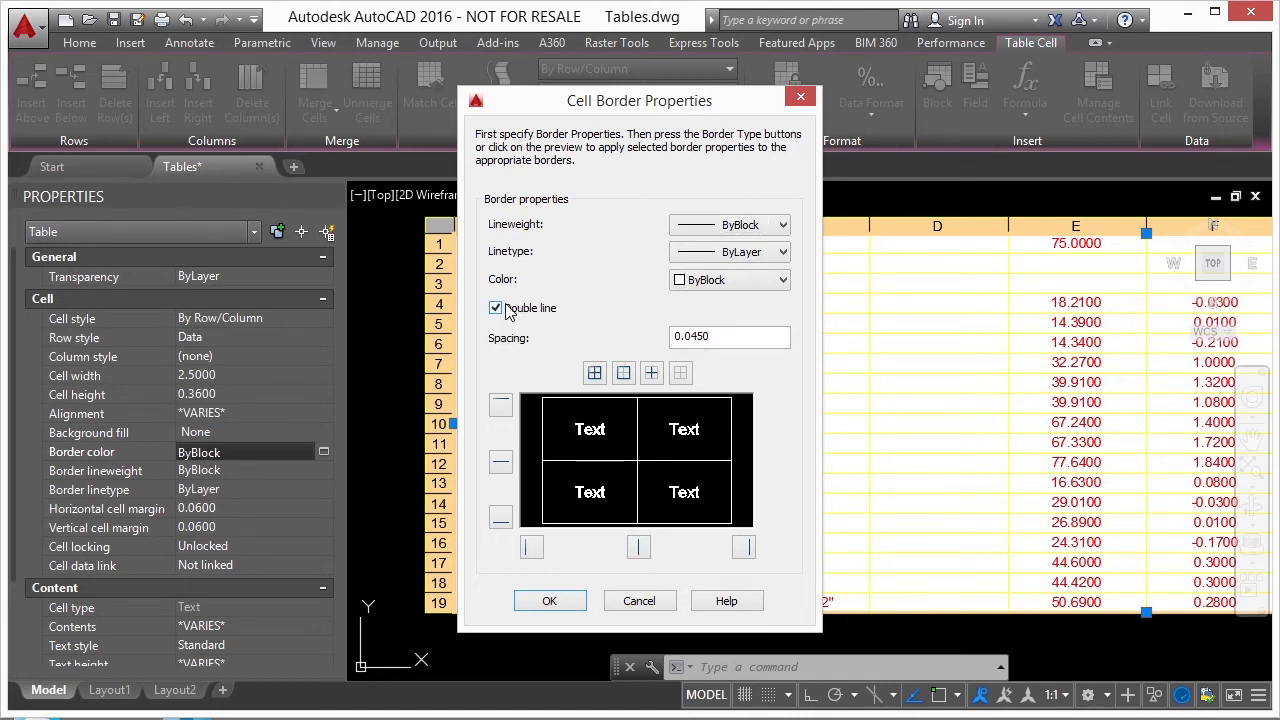
pyautogui.click(778, 280)
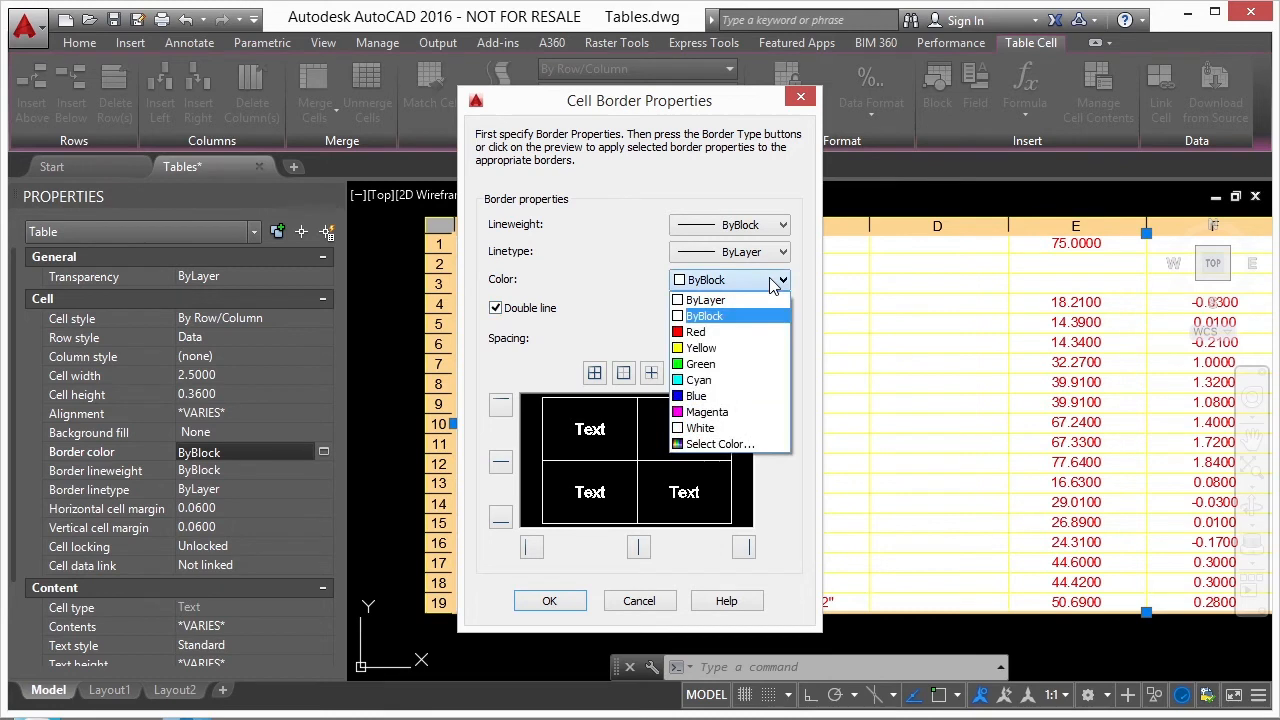
pyautogui.click(729, 368)
# - Apply the double green lines to the inside and outside borders of all cells and clear the table selection
pyautogui.click(652, 374)
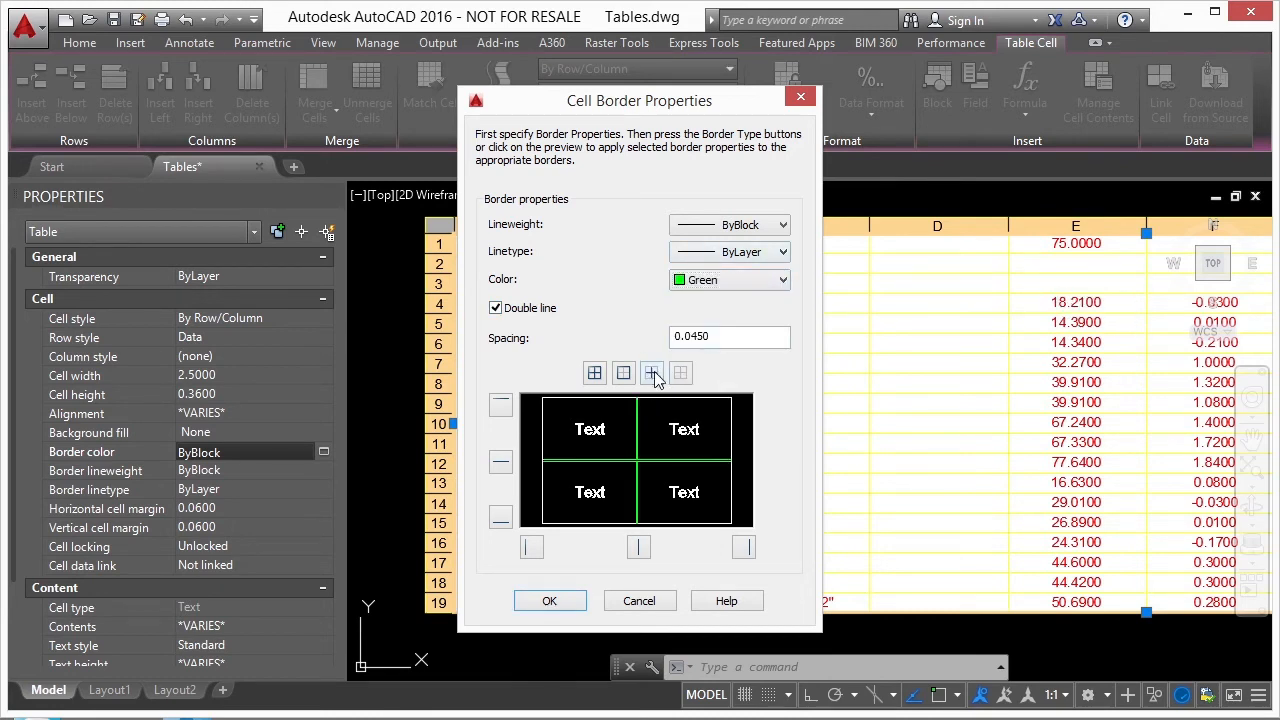
pyautogui.click(623, 373)
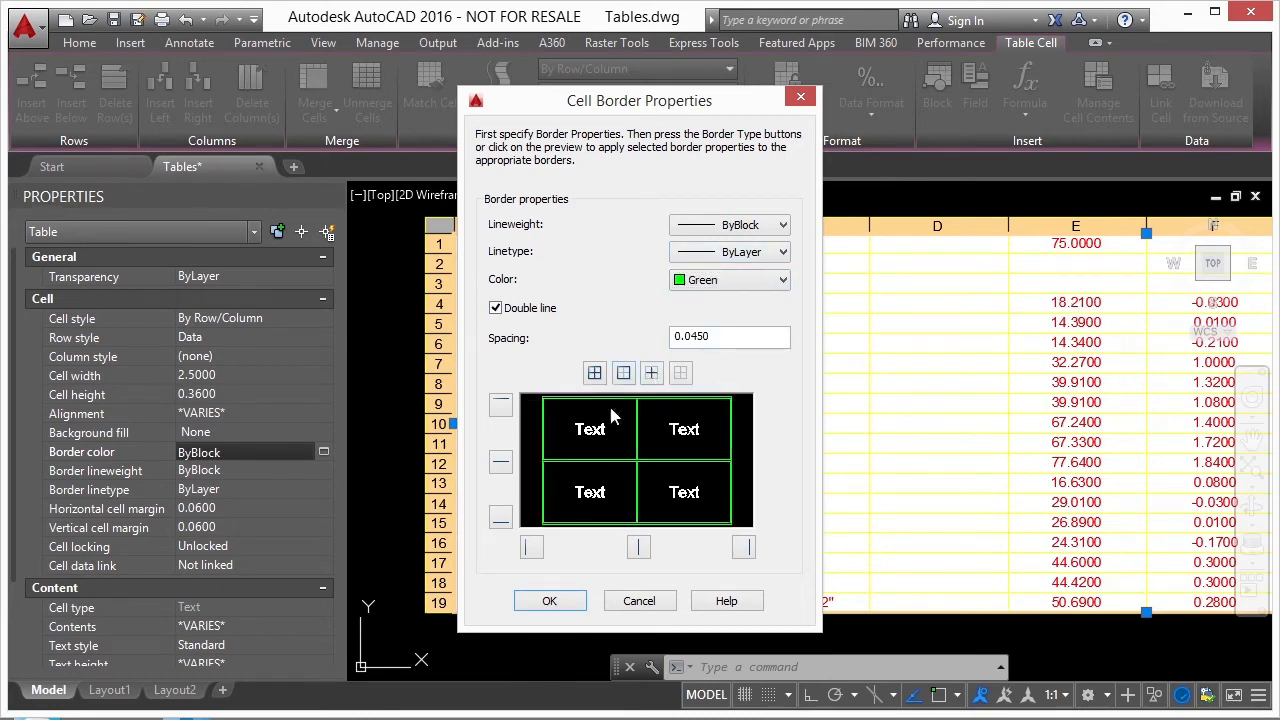
pyautogui.click(550, 600)
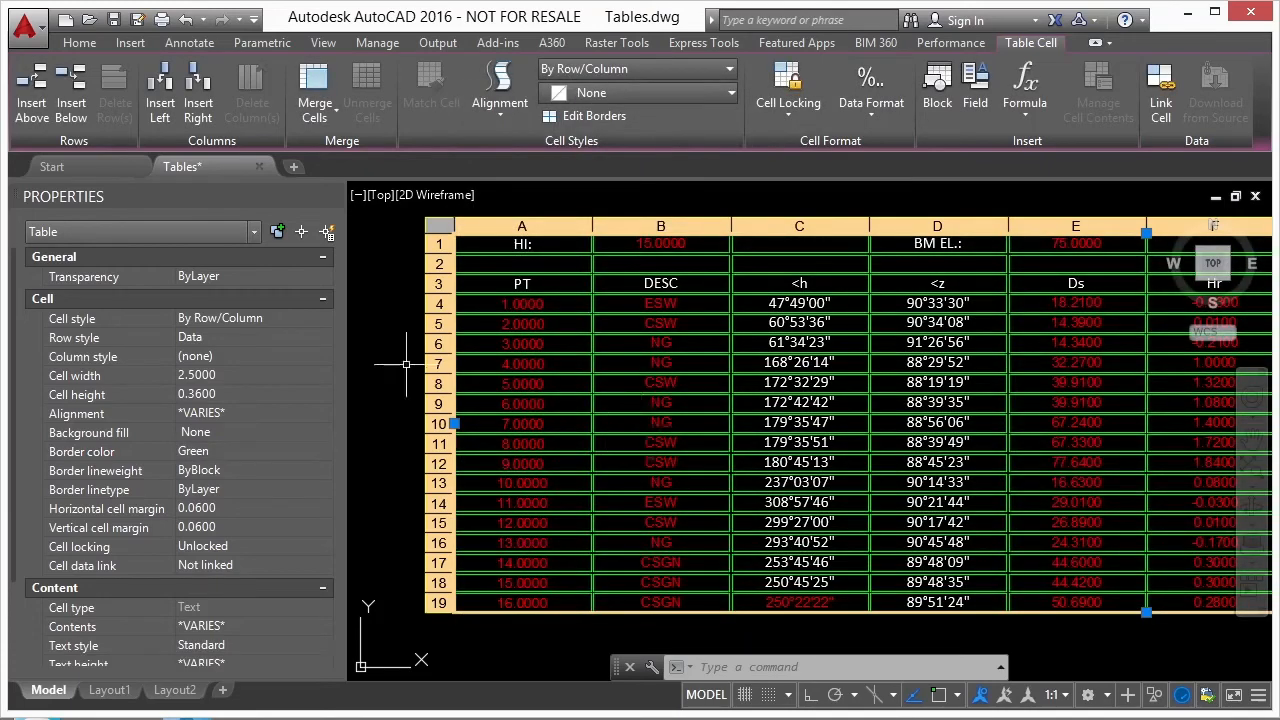
pyautogui.click(407, 364)
pyautogui.press('Escape')
pyautogui.press('Escape')
pyautogui.scroll(5, 428, 236)
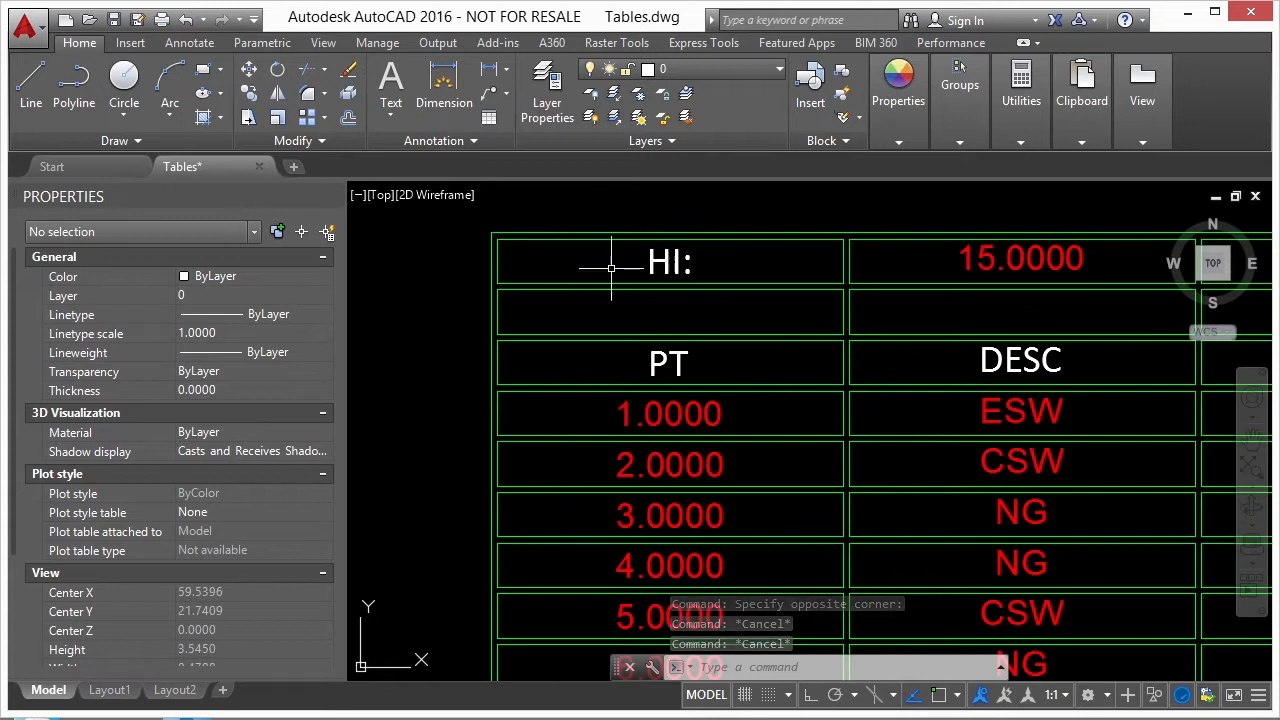
pyautogui.scroll(-2, 526, 254)
# - Select column A of the table, give its cells single Cyan borders, and clear the selection
pyautogui.click(532, 254)
pyautogui.click(580, 226)
pyautogui.scroll(-2, 547, 249)
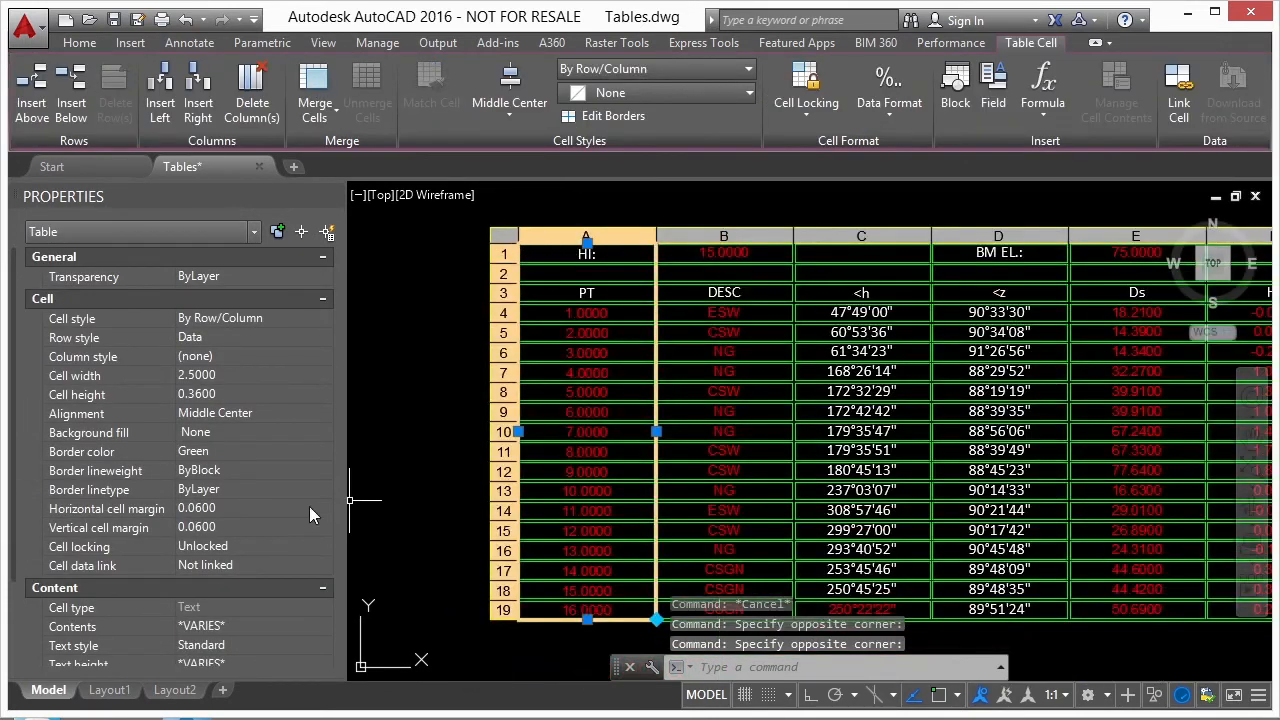
pyautogui.click(306, 455)
pyautogui.click(323, 451)
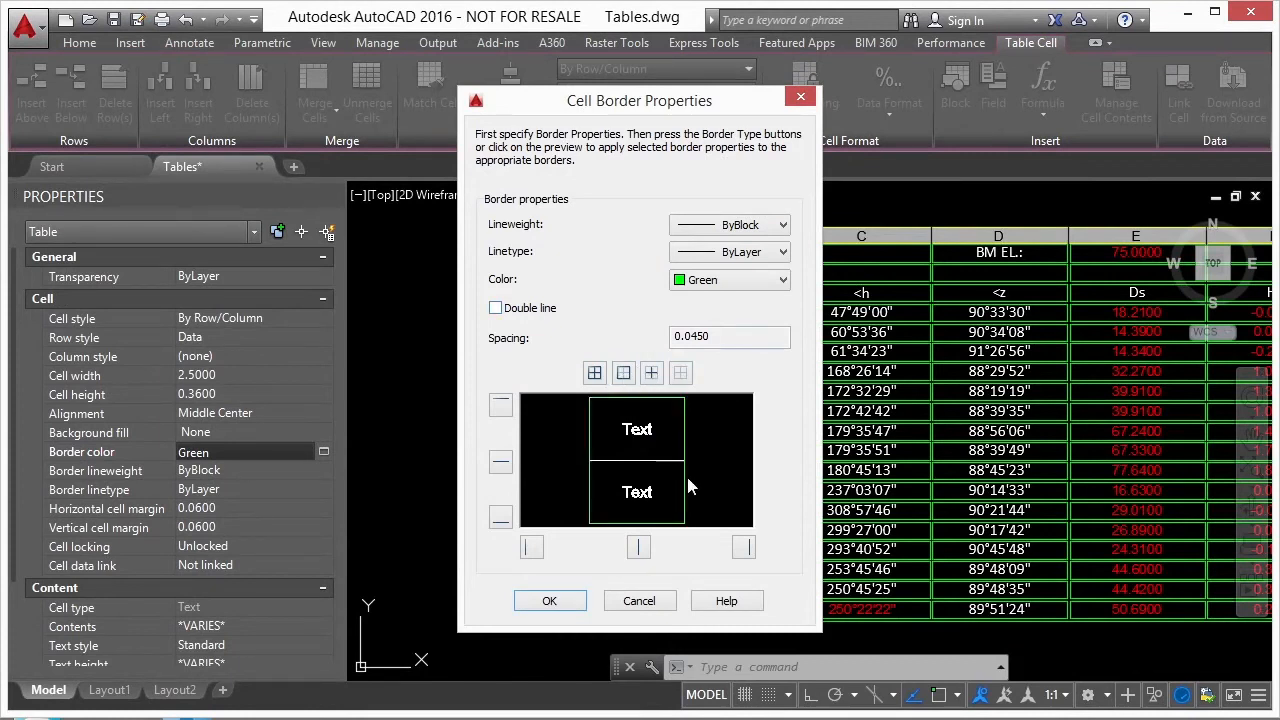
pyautogui.click(783, 281)
pyautogui.click(700, 379)
pyautogui.click(549, 610)
pyautogui.press('Escape')
pyautogui.press('Escape')
pyautogui.press('Escape')
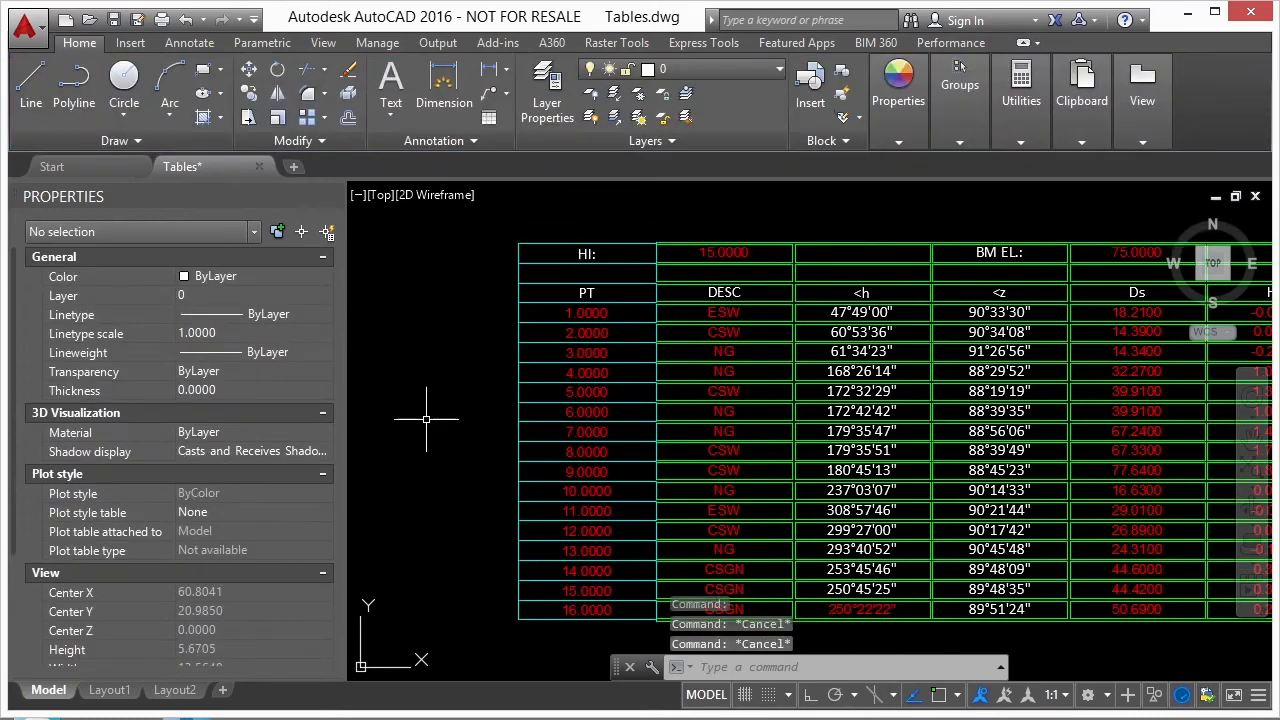
pyautogui.doubleClick(578, 314)
pyautogui.press('Escape')
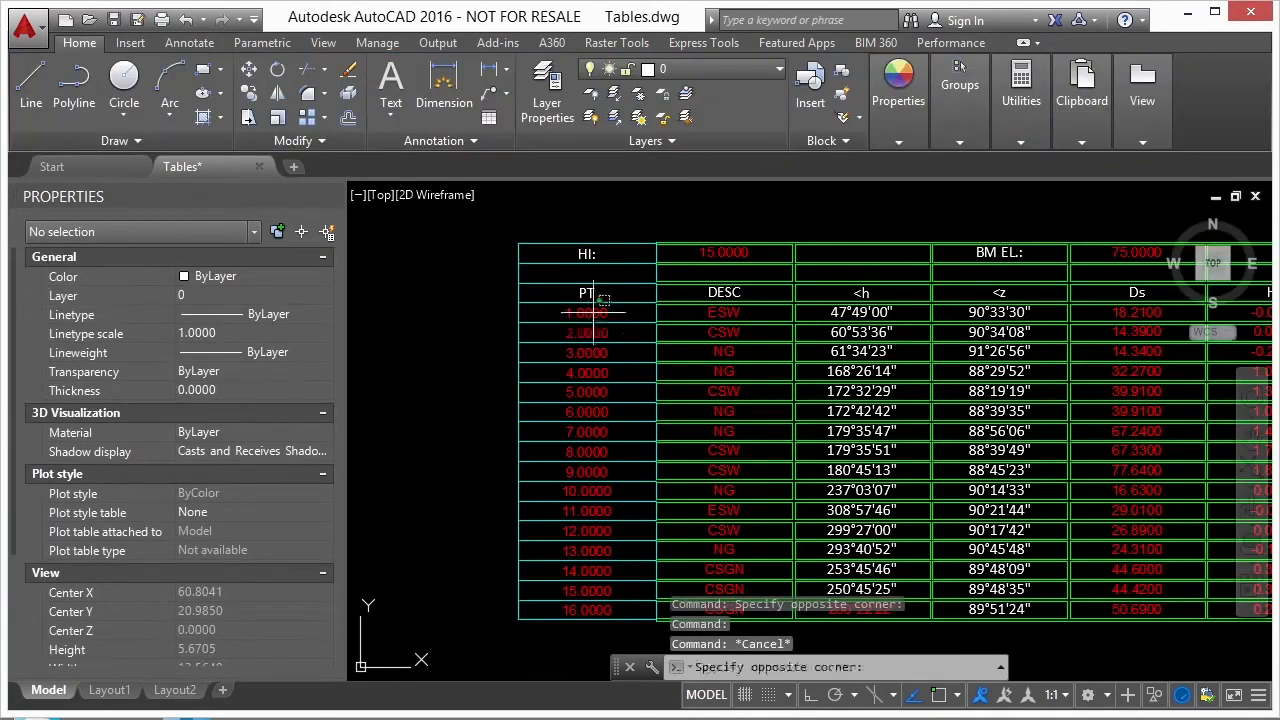
pyautogui.click(630, 312)
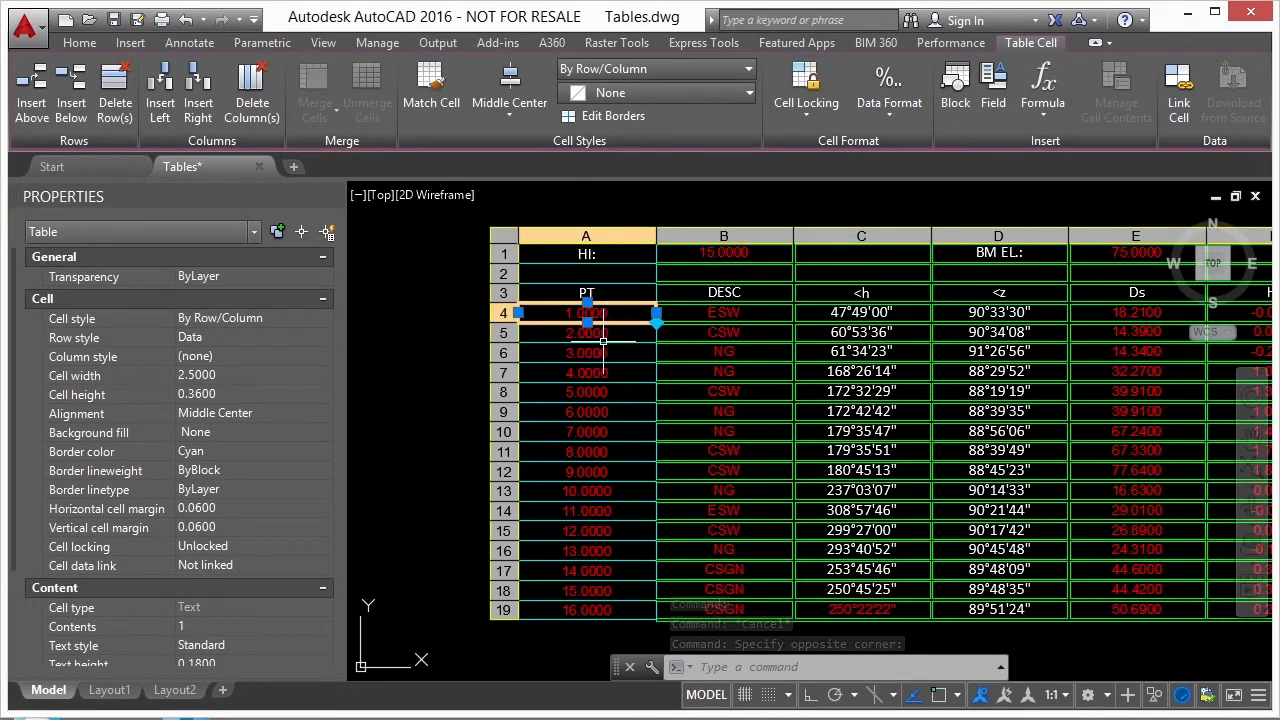
pyautogui.keyDown('shift'); pyautogui.click(626, 428); pyautogui.keyUp('shift')
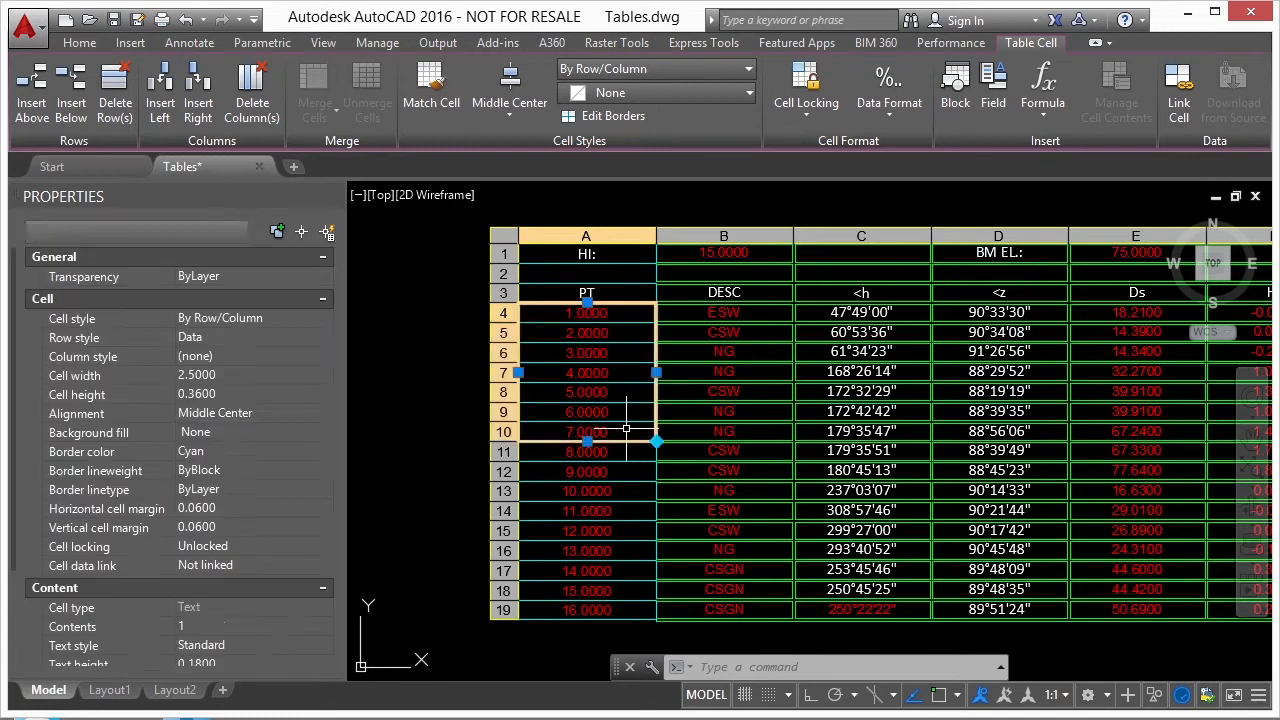
pyautogui.click(603, 530)
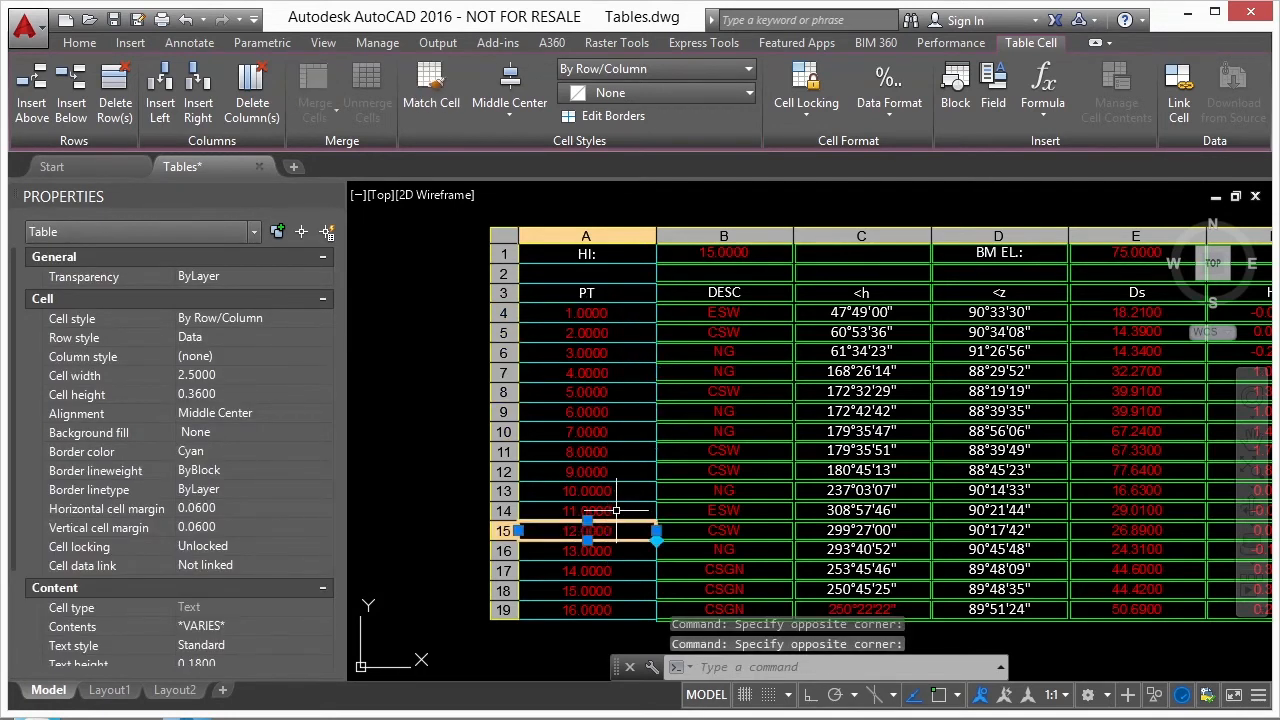
pyautogui.click(612, 491)
pyautogui.click(613, 471)
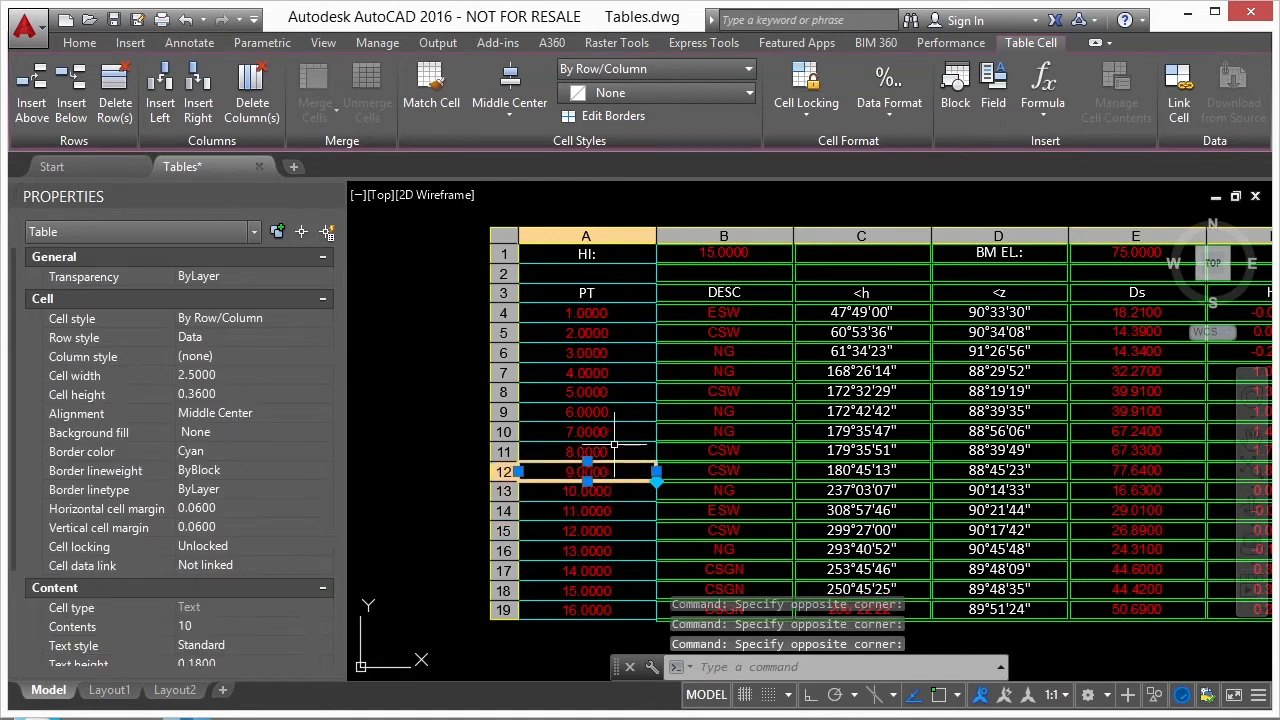
# - Select cells A6 through A13, set their text color to Yellow, and clear the table selection
pyautogui.press('Up')
pyautogui.press('Up')
pyautogui.press('Up')
pyautogui.press('Up')
pyautogui.press('Up')
pyautogui.press('Up')
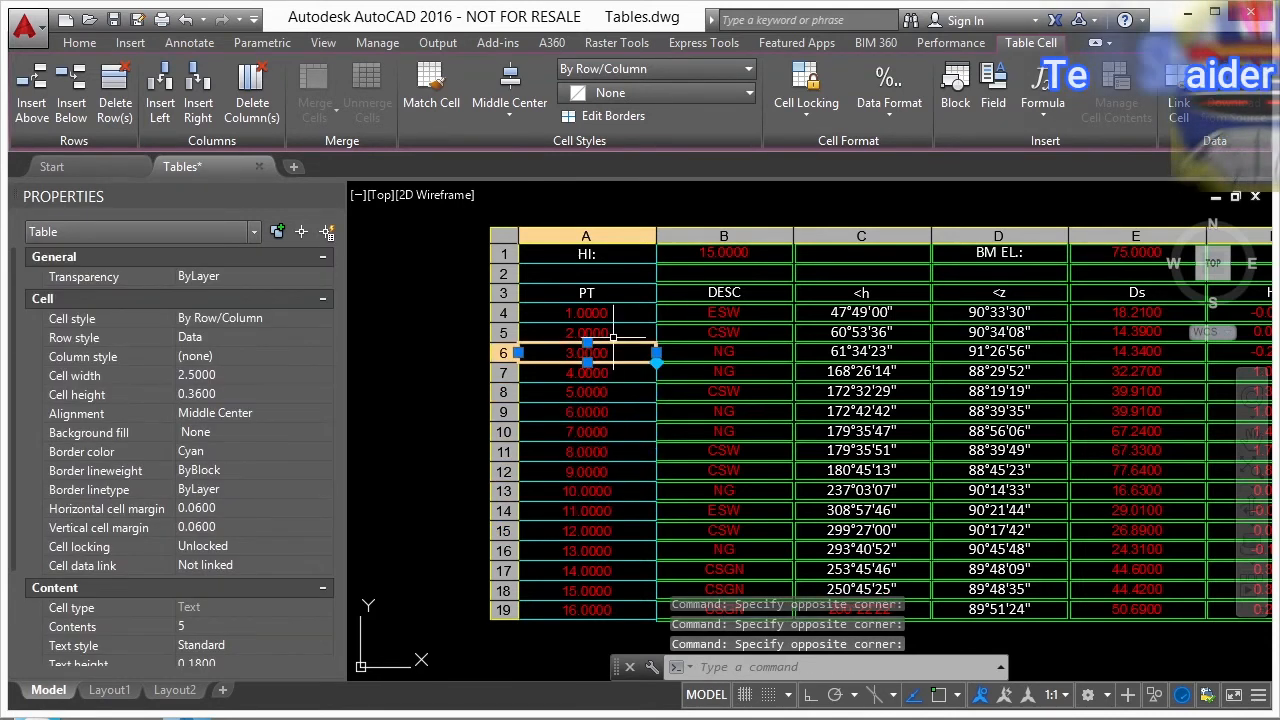
pyautogui.keyDown('shift'); pyautogui.click(611, 491); pyautogui.keyUp('shift')
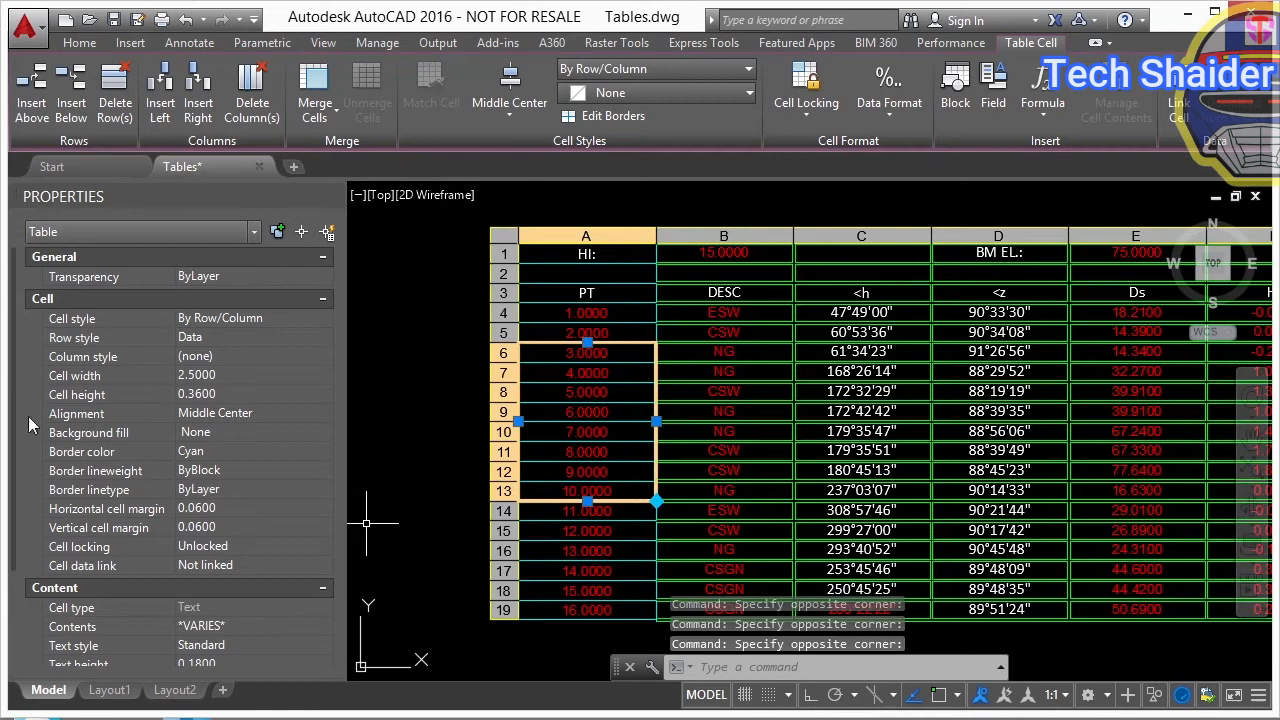
pyautogui.scroll(-3, 15, 390)
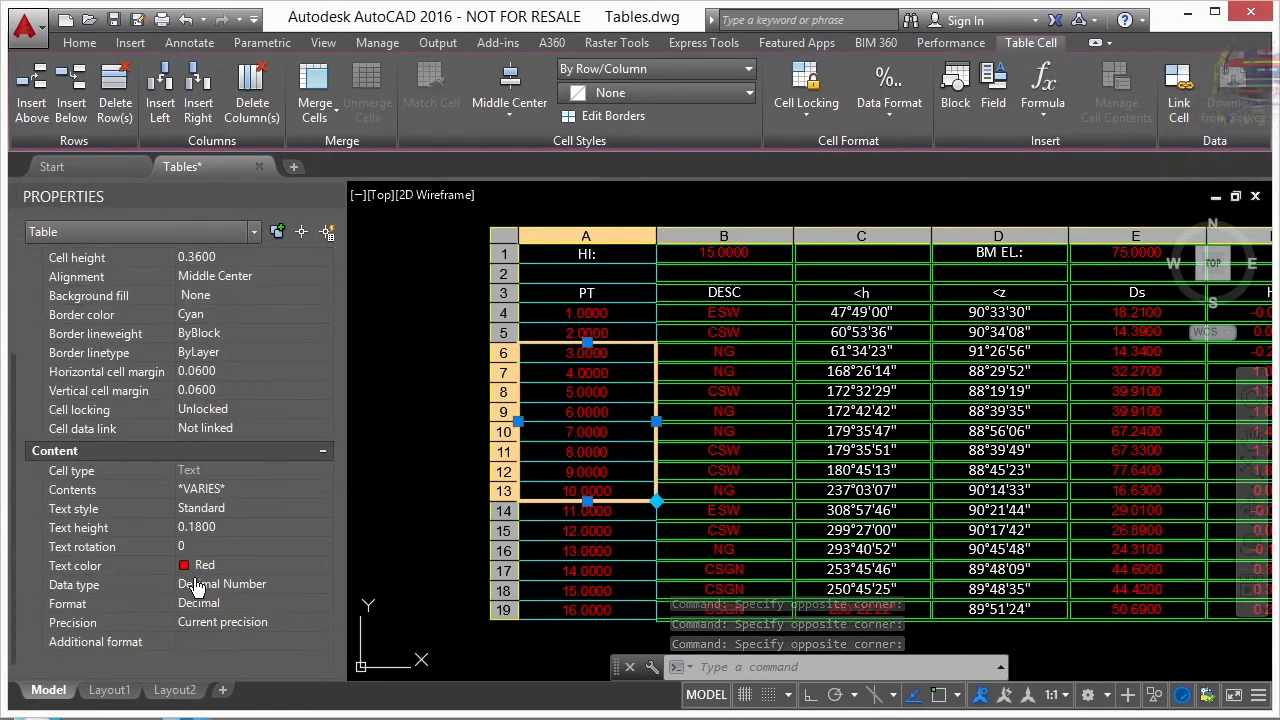
pyautogui.click(233, 564)
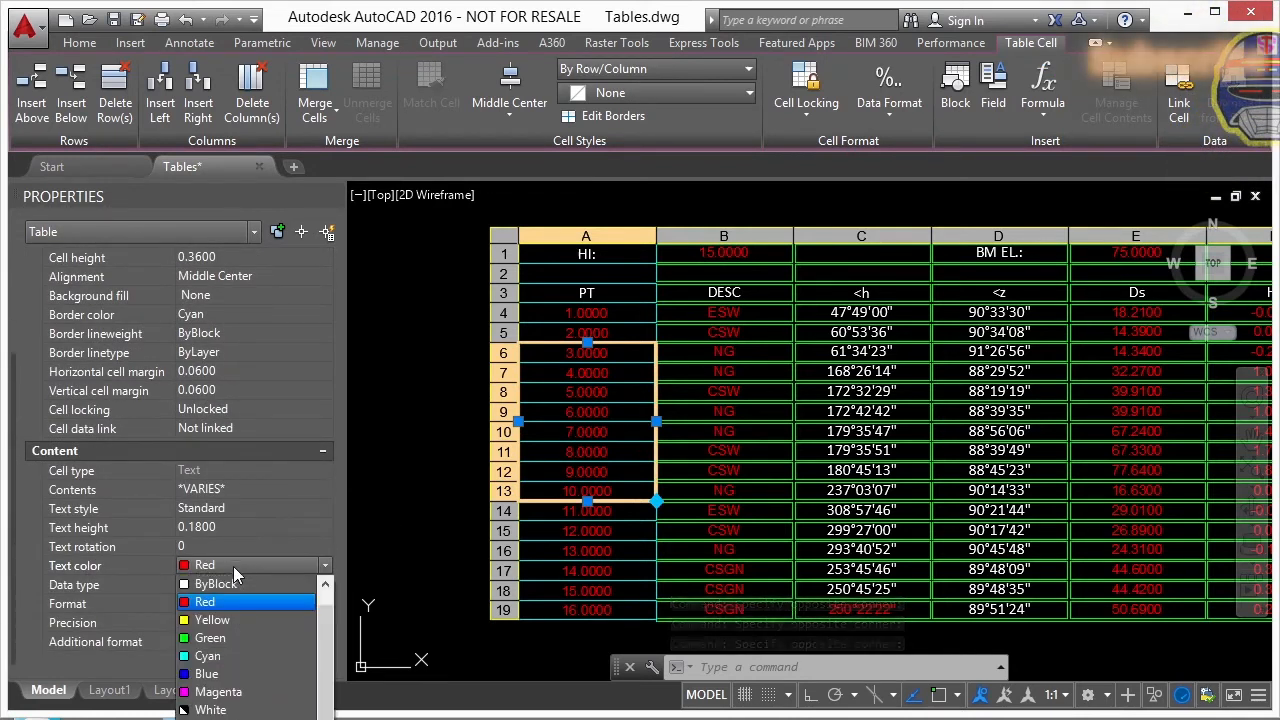
pyautogui.click(207, 622)
pyautogui.press('Escape')
pyautogui.press('Escape')
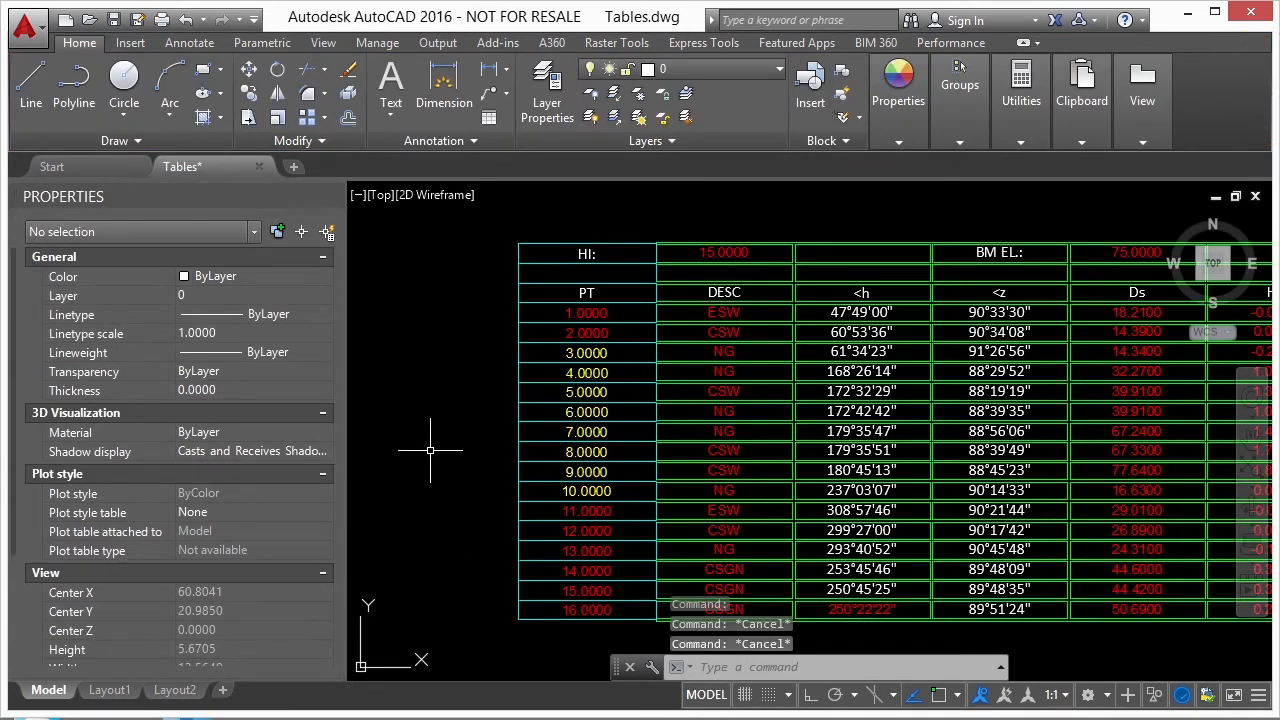
# - Select cell C6 in the <h column and try a different text color in its cell properties
pyautogui.click(860, 352)
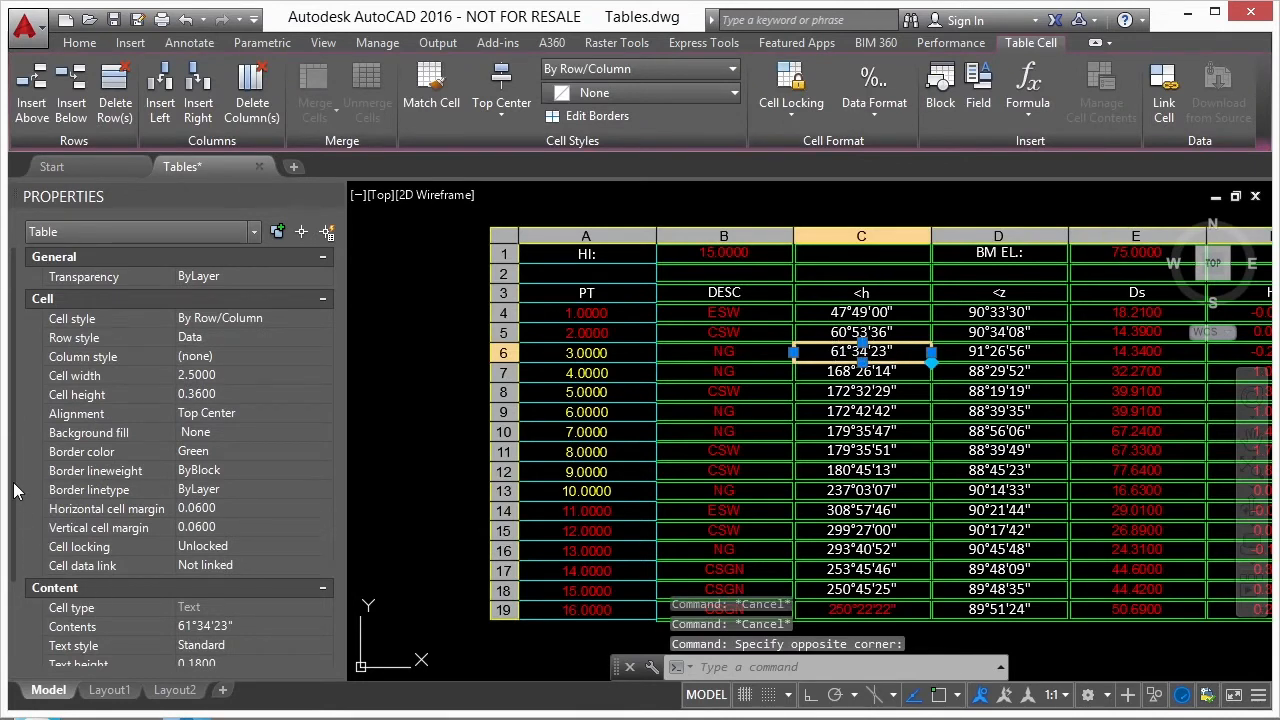
pyautogui.scroll(-3, 200, 597)
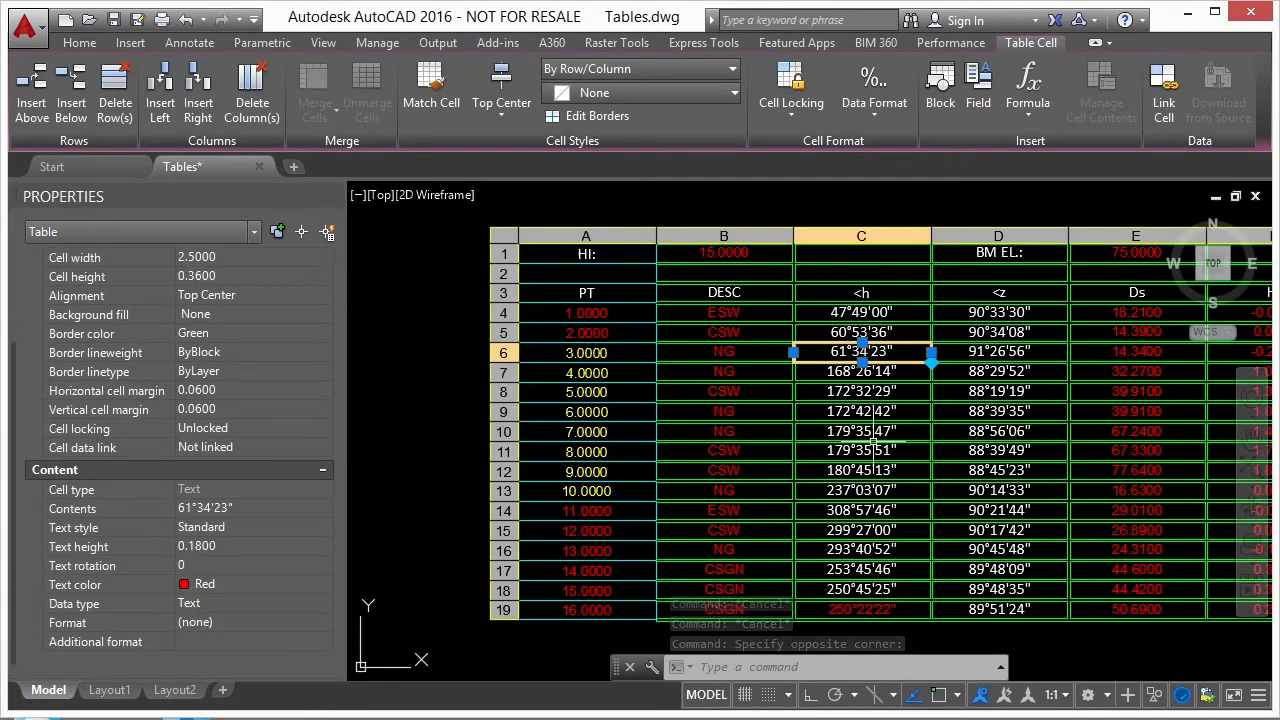
pyautogui.click(240, 587)
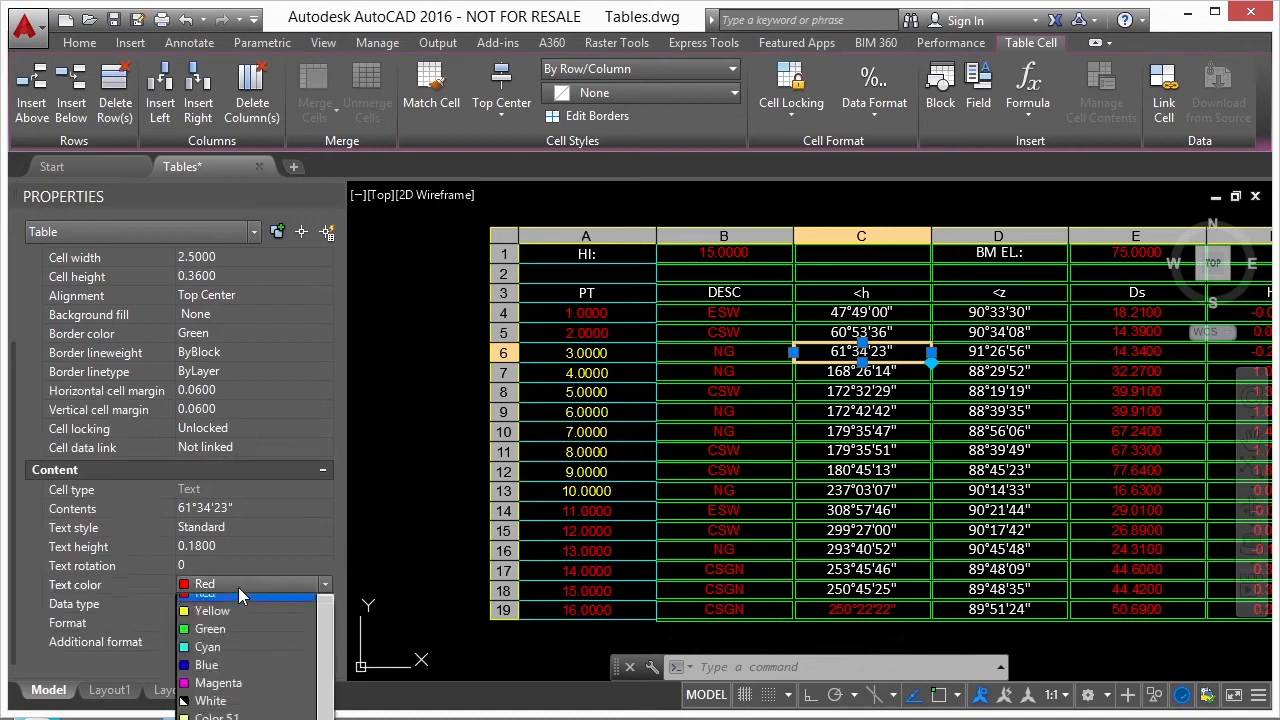
pyautogui.click(205, 641)
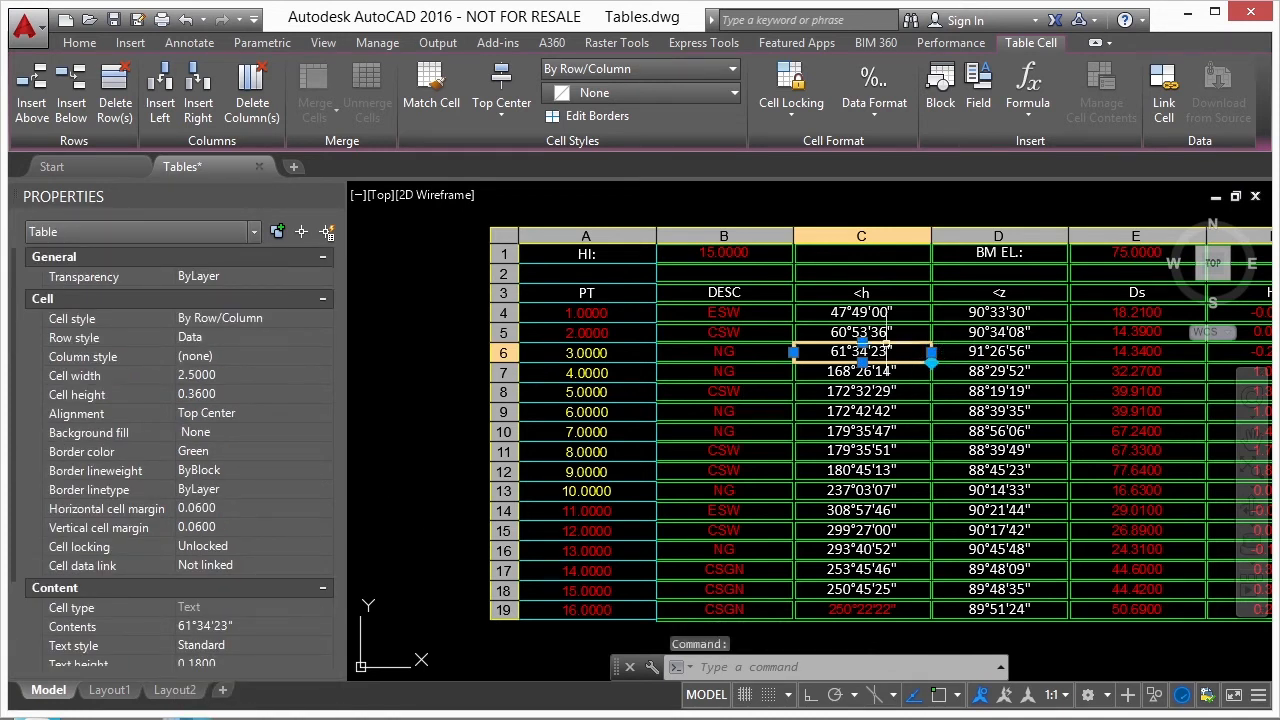
# - Set the text in cell C6 to the ByLayer color, then remove its character formatting and exit the cell editor
pyautogui.doubleClick(887, 349)
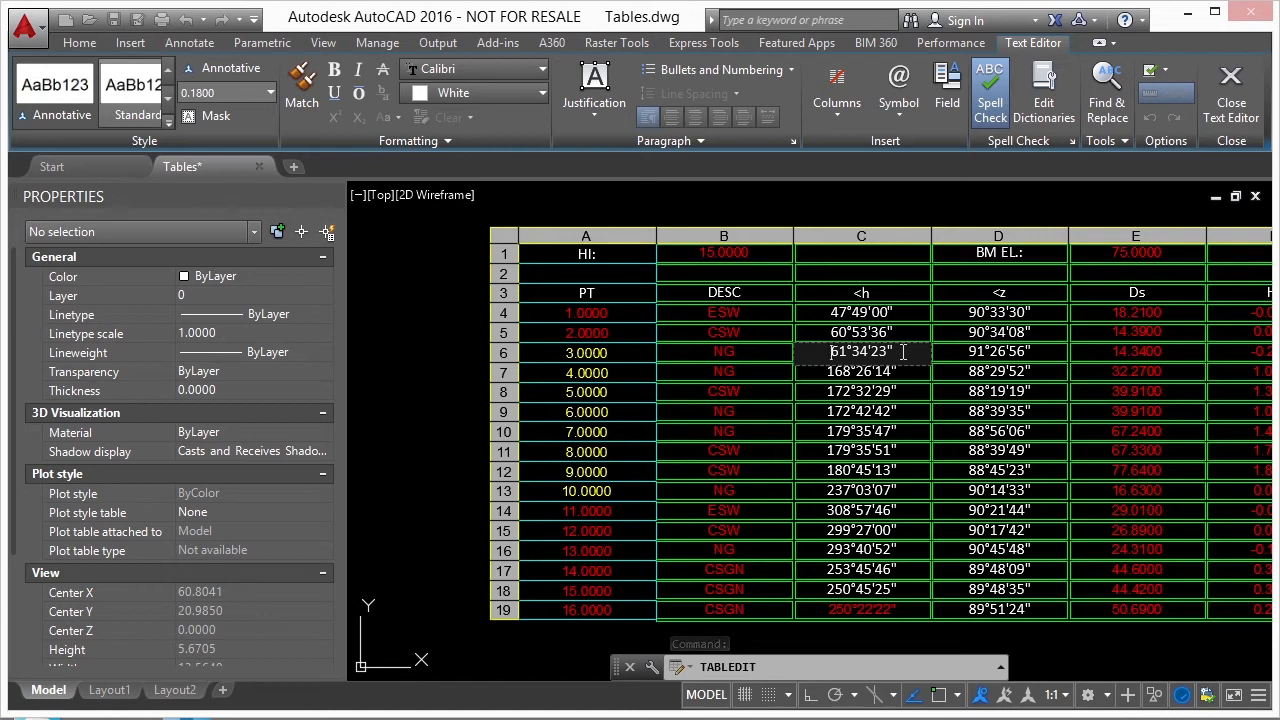
pyautogui.moveTo(903, 352); pyautogui.dragTo(841, 353)
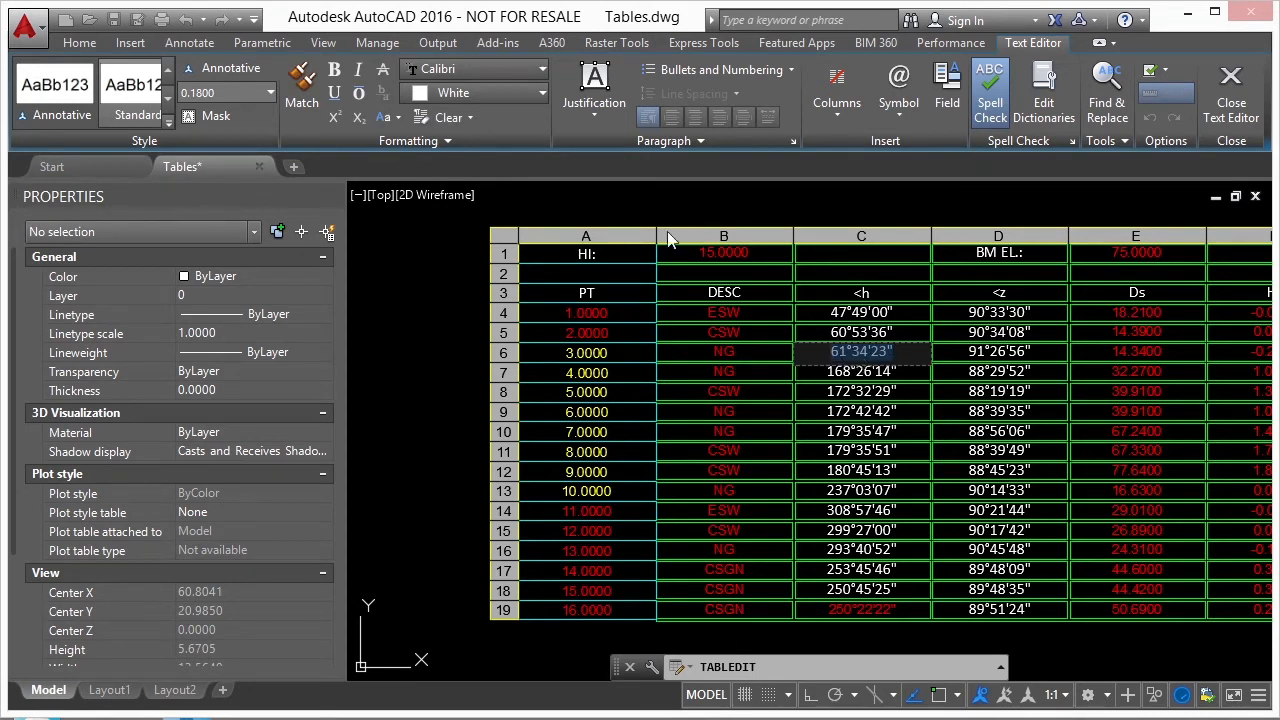
pyautogui.click(541, 97)
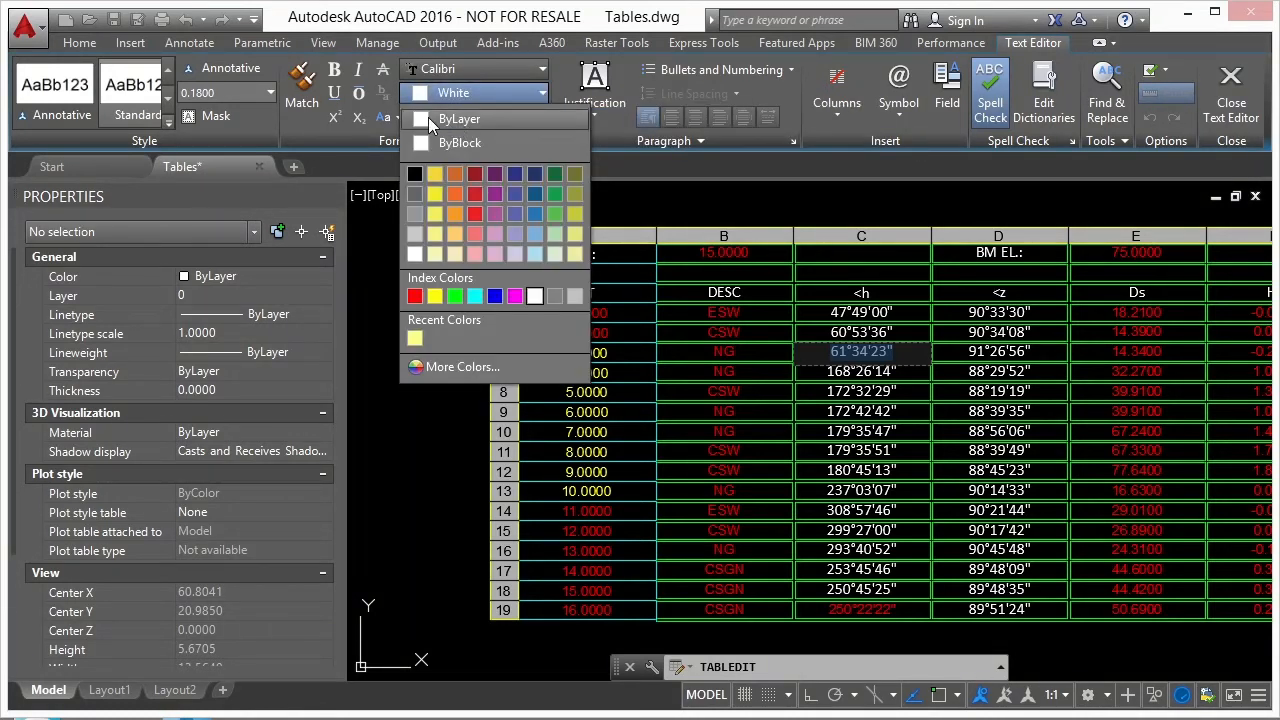
pyautogui.click(430, 118)
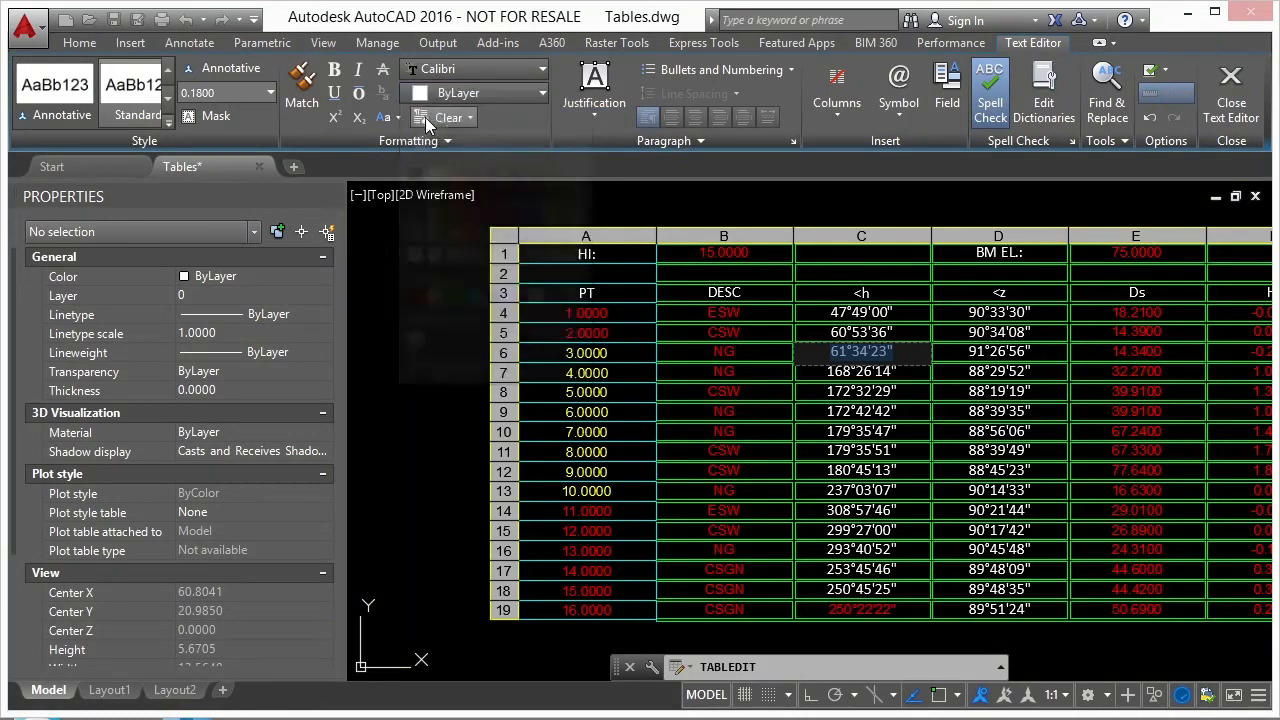
pyautogui.rightClick(862, 358)
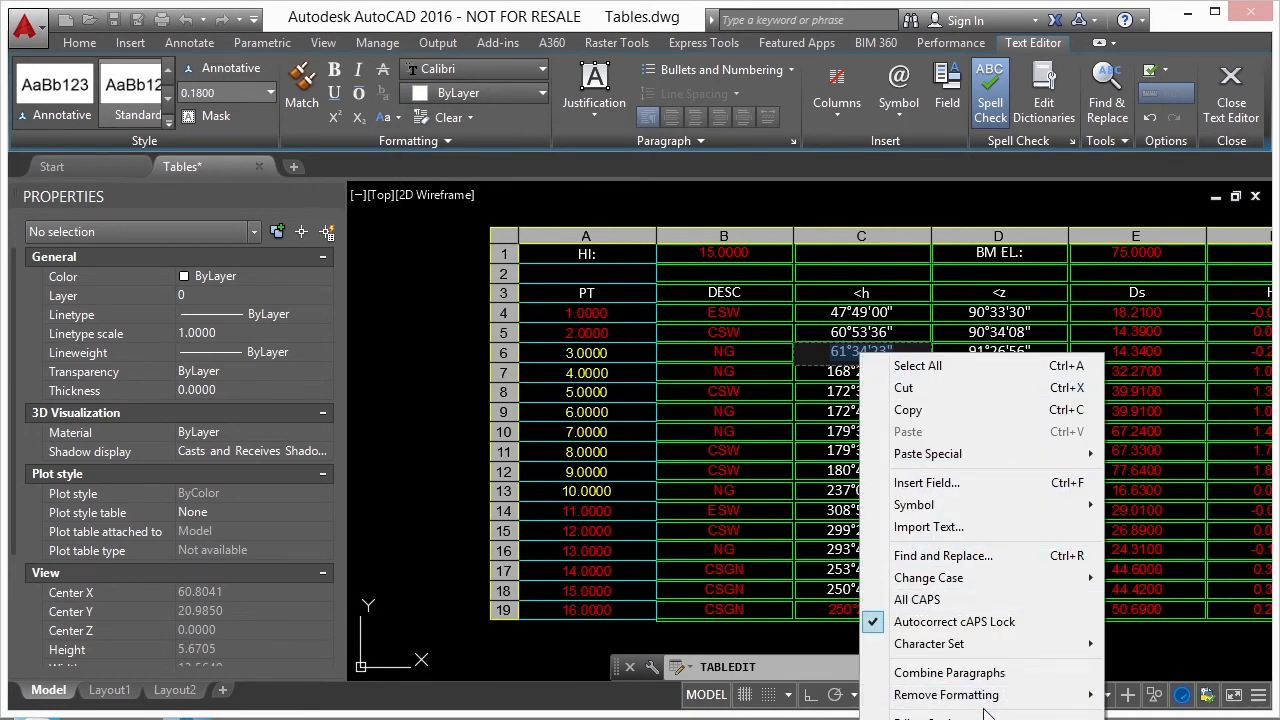
pyautogui.moveTo(912, 702)
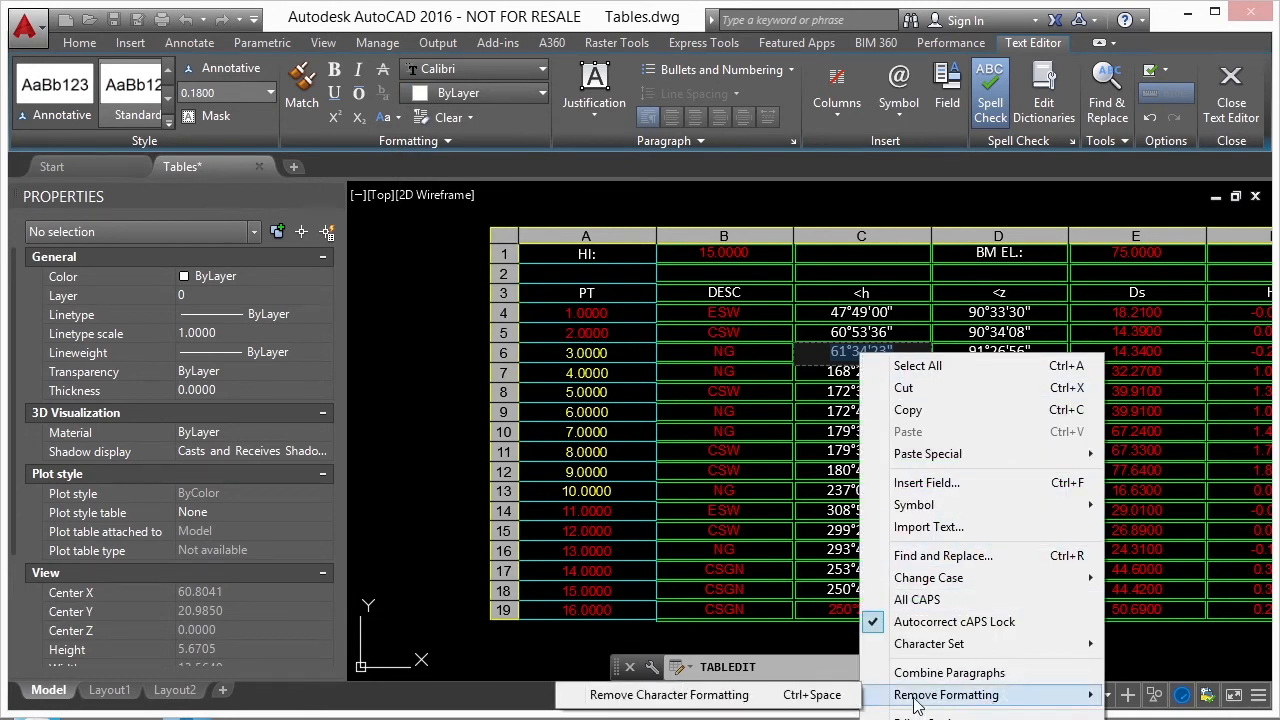
pyautogui.click(700, 695)
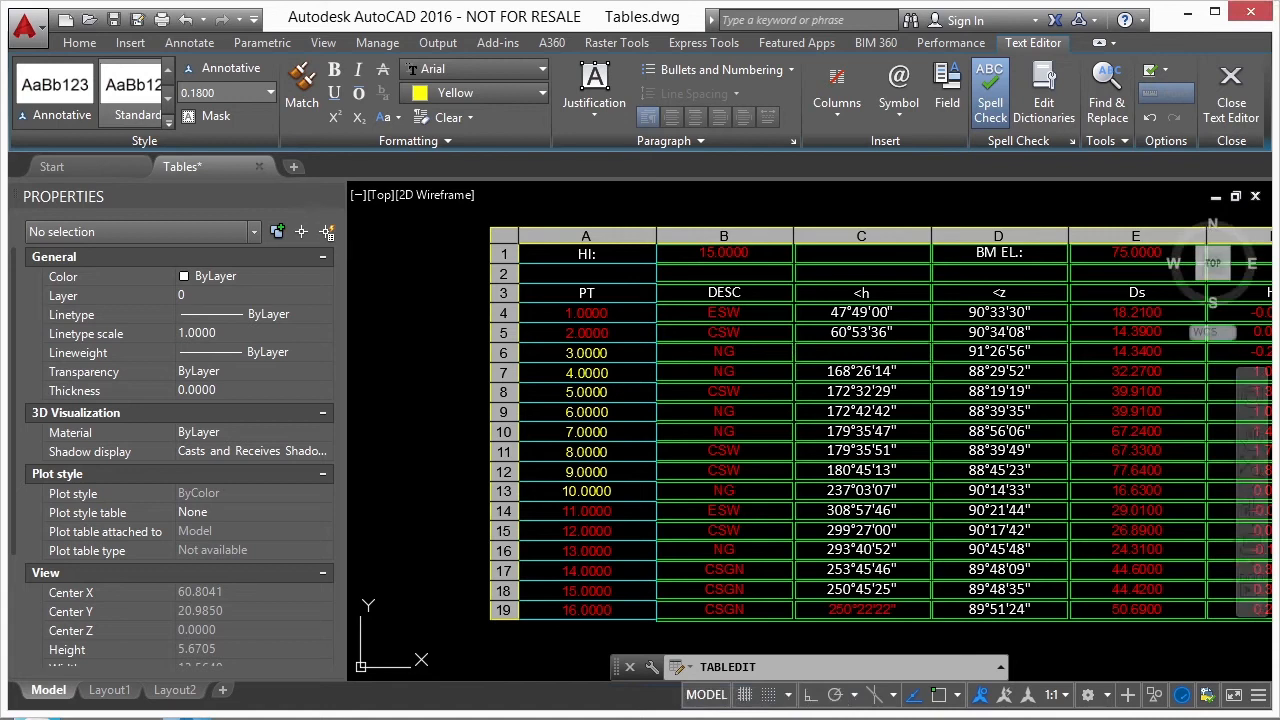
pyautogui.click(420, 335)
pyautogui.press('Escape')
pyautogui.press('Escape')
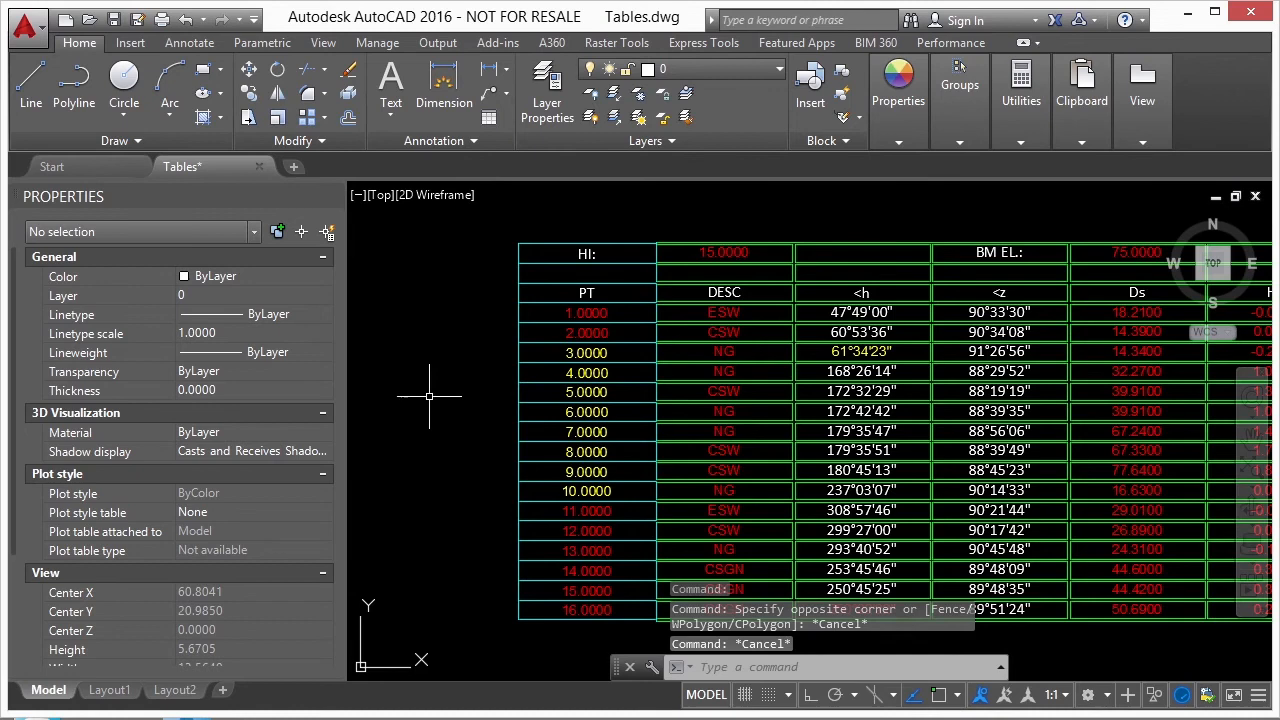
# - Insert an empty Standard-style table with 5 columns and 1 data row above the rounded rectangle, circle and triangle
pyautogui.scroll(-3, 444, 342)
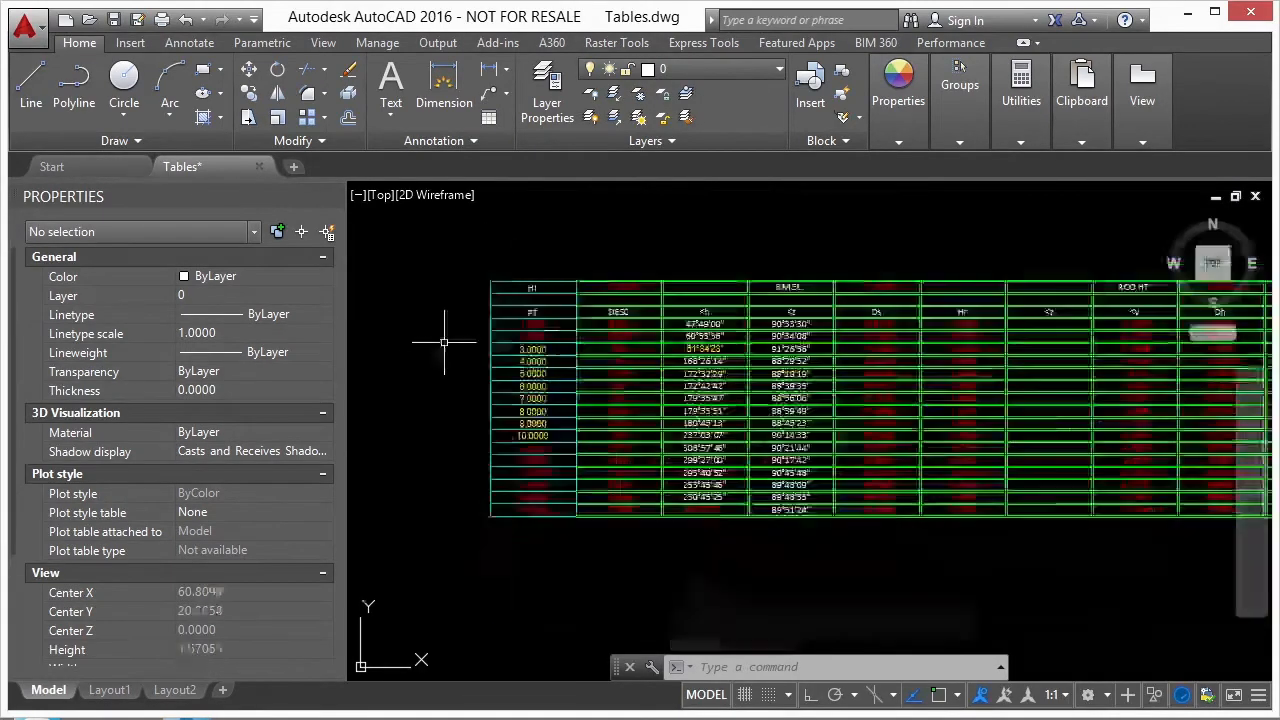
pyautogui.scroll(-5, 444, 342)
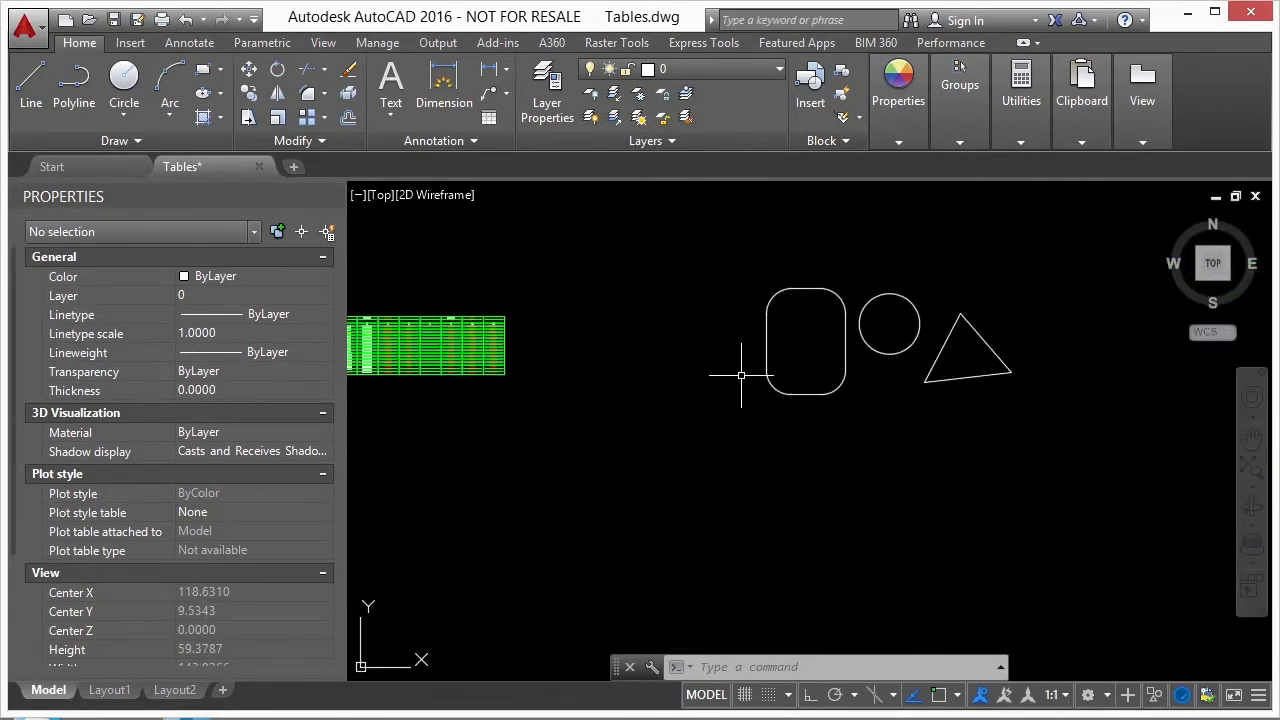
pyautogui.write('TABLE')
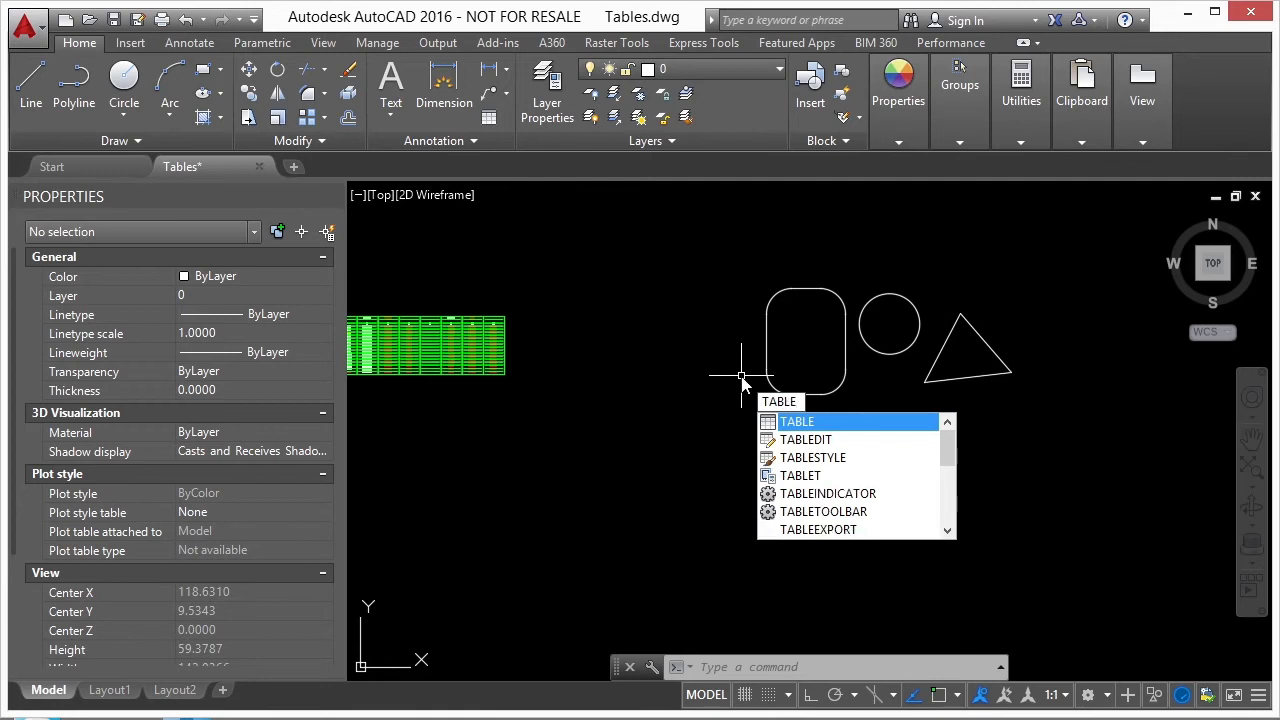
pyautogui.press('Return')
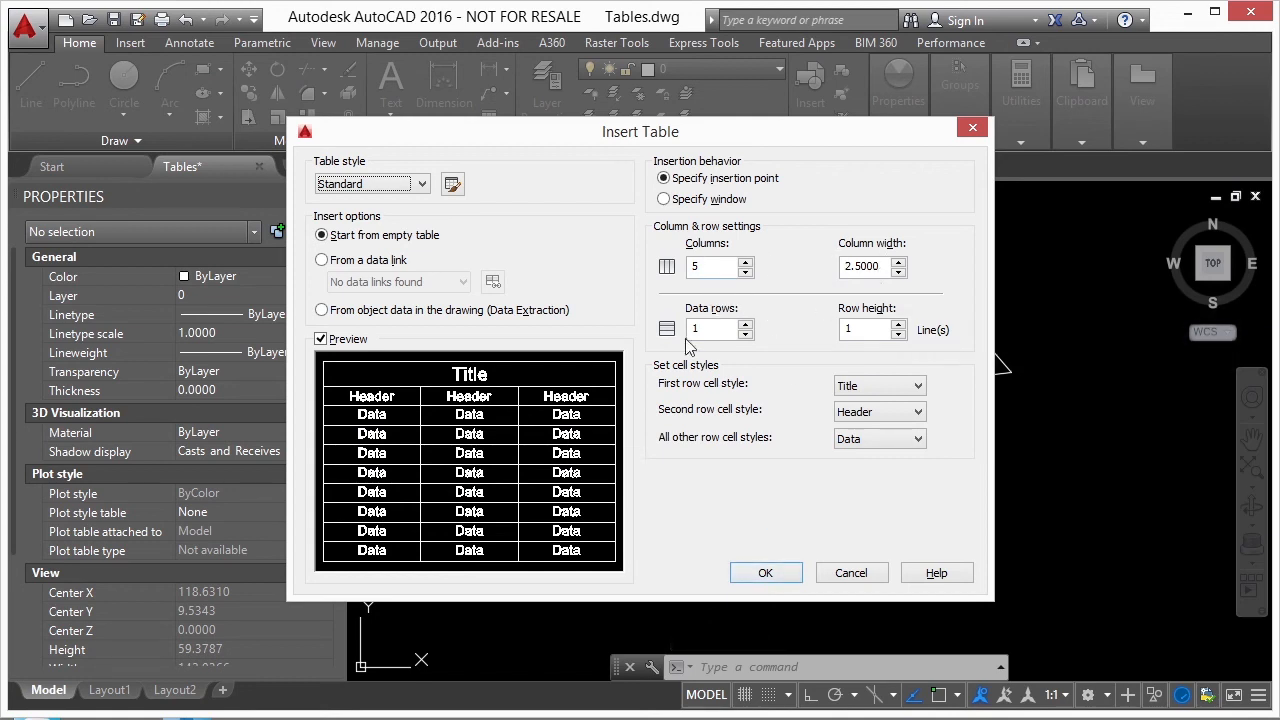
pyautogui.click(766, 574)
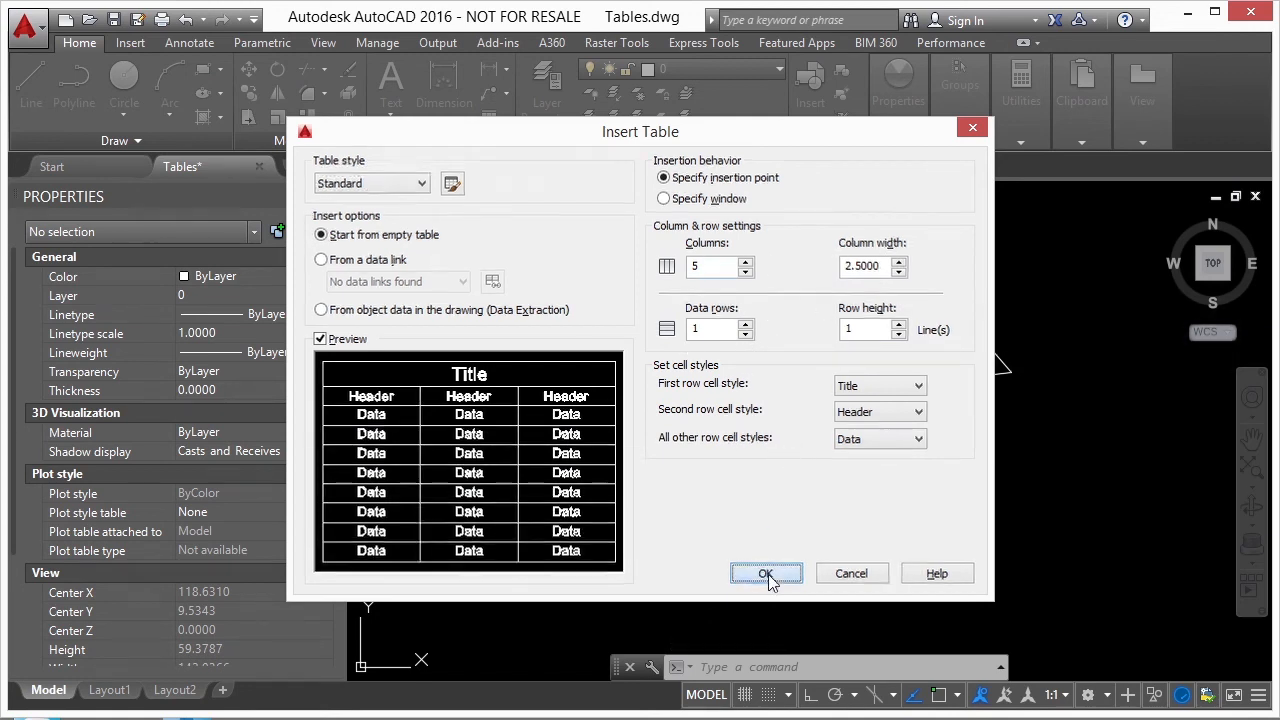
pyautogui.scroll(3, 716, 296)
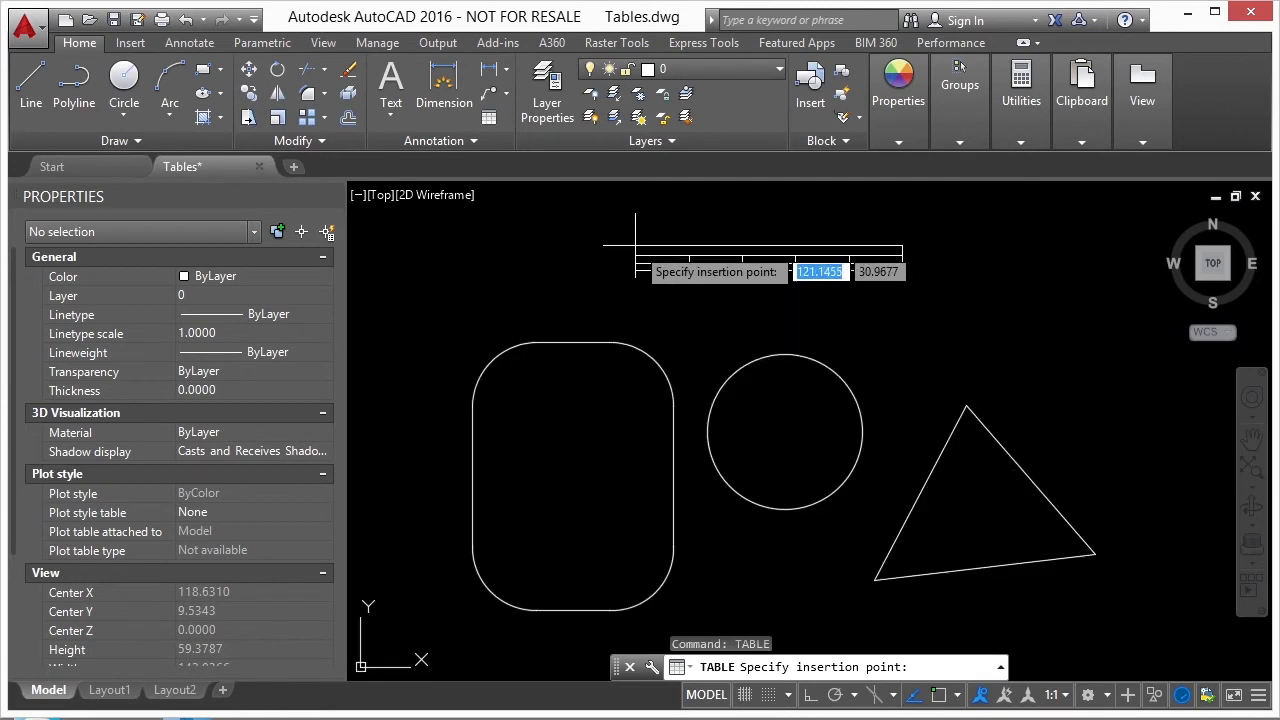
pyautogui.click(623, 262)
pyautogui.click(728, 301)
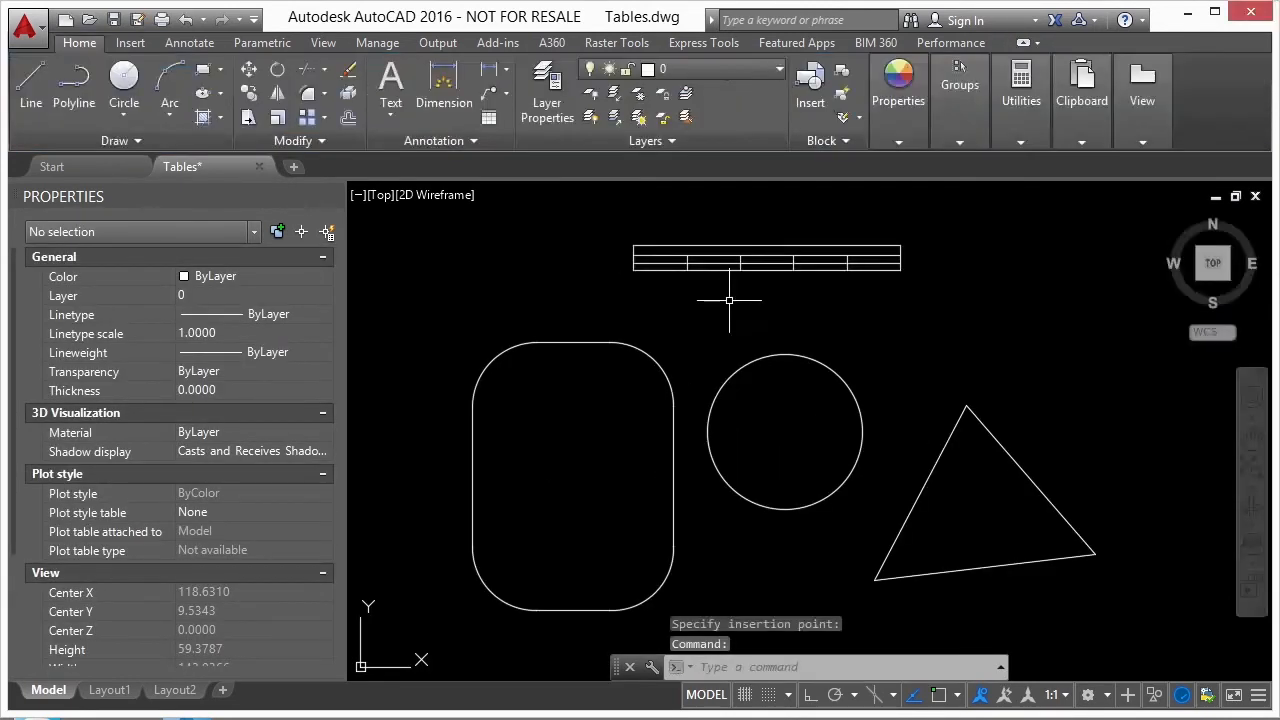
# - Add two rows below row 3 of the new table and clear the selection
pyautogui.click(731, 271)
pyautogui.scroll(2, 681, 270)
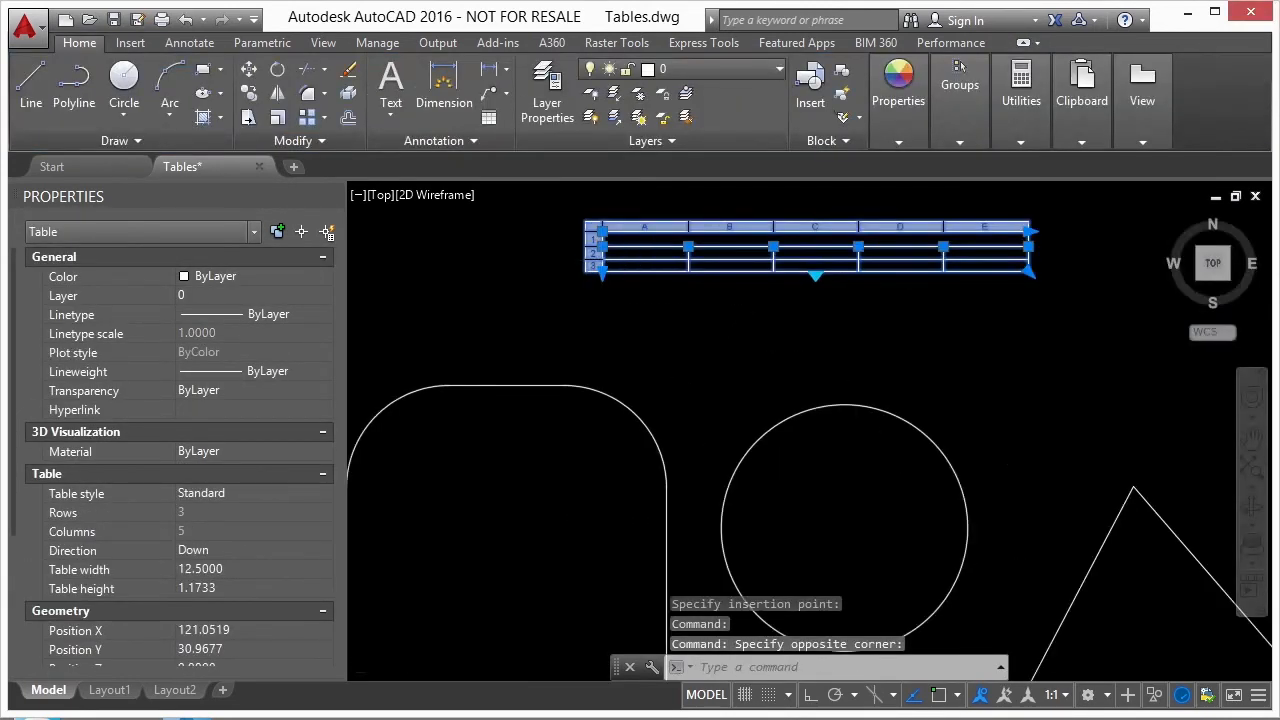
pyautogui.scroll(2, 607, 262)
pyautogui.click(586, 268)
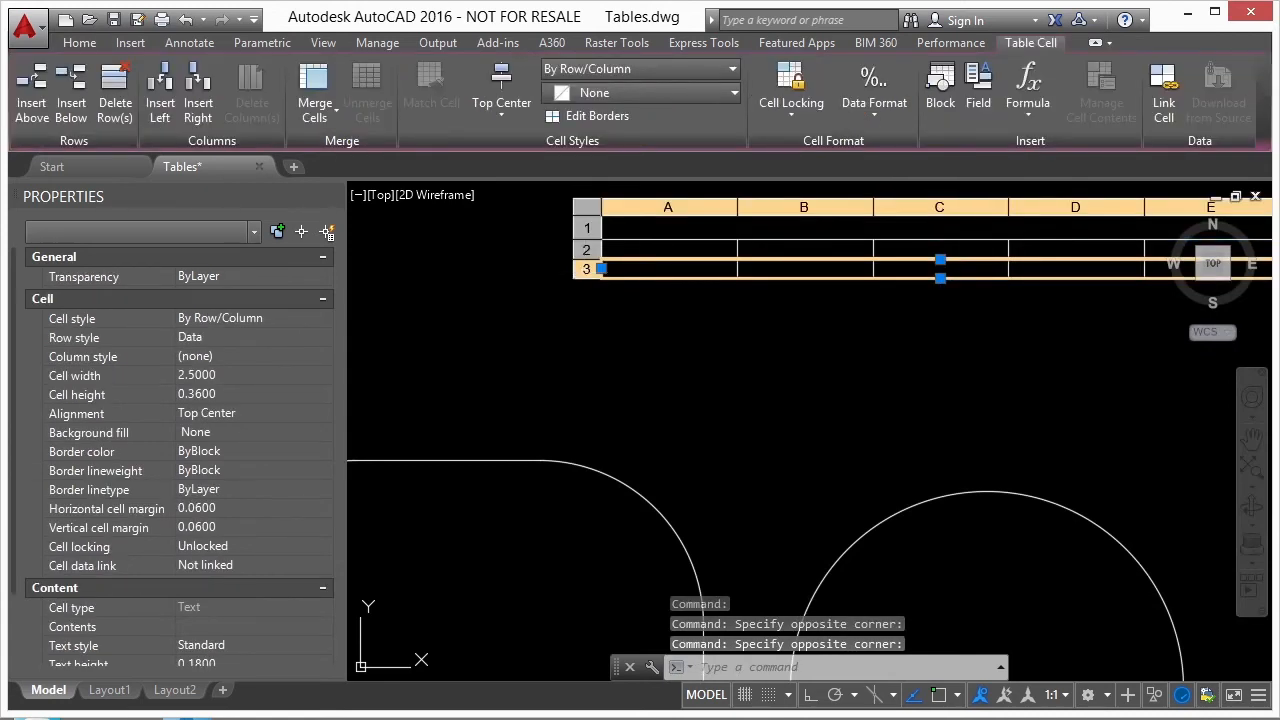
pyautogui.rightClick(585, 272)
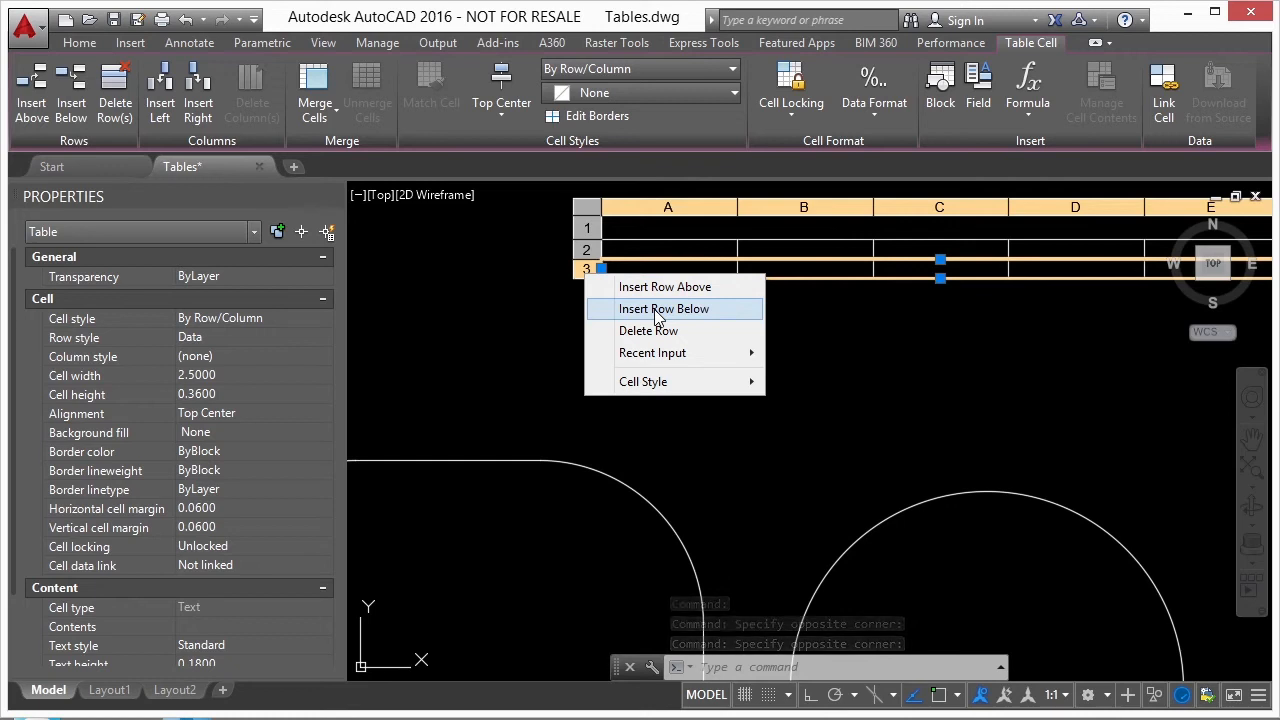
pyautogui.click(656, 312)
pyautogui.rightClick(588, 291)
pyautogui.click(612, 329)
pyautogui.press('Escape')
pyautogui.scroll(-2, 624, 313)
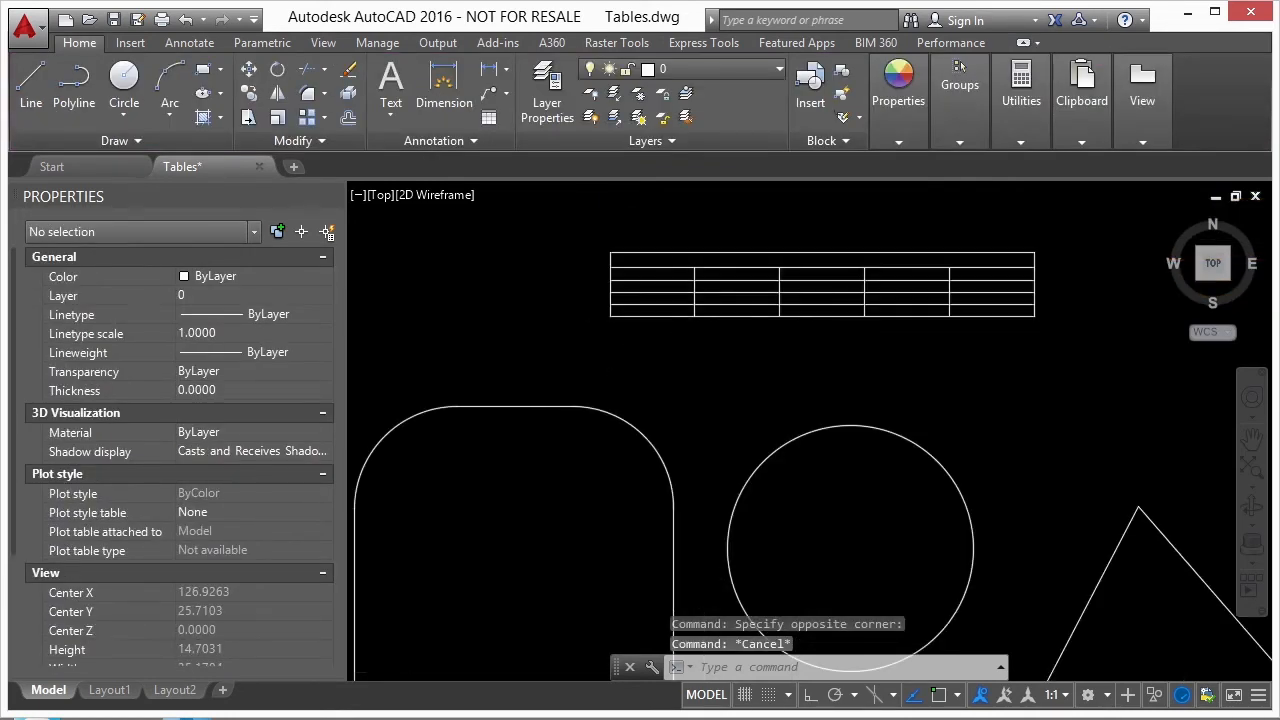
# - Enter the heading "area" in cell A2 of the new table
pyautogui.scroll(4, 662, 306)
pyautogui.click(664, 256)
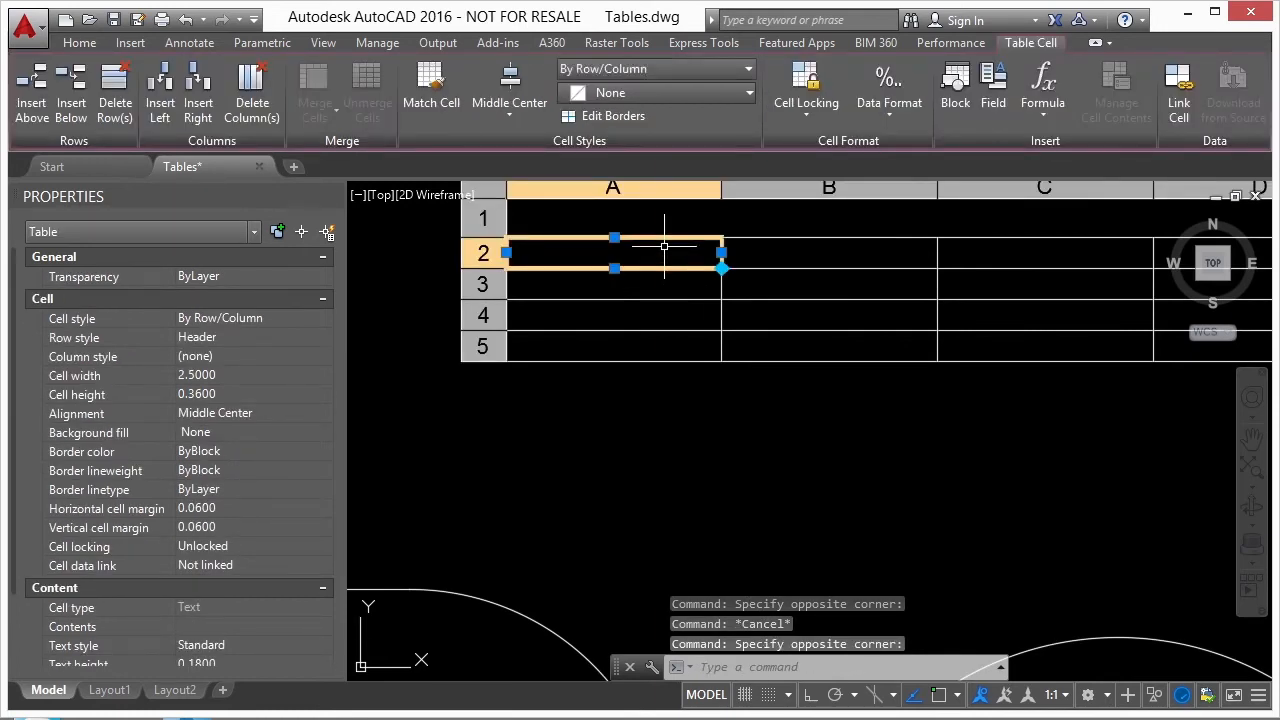
pyautogui.write('area')
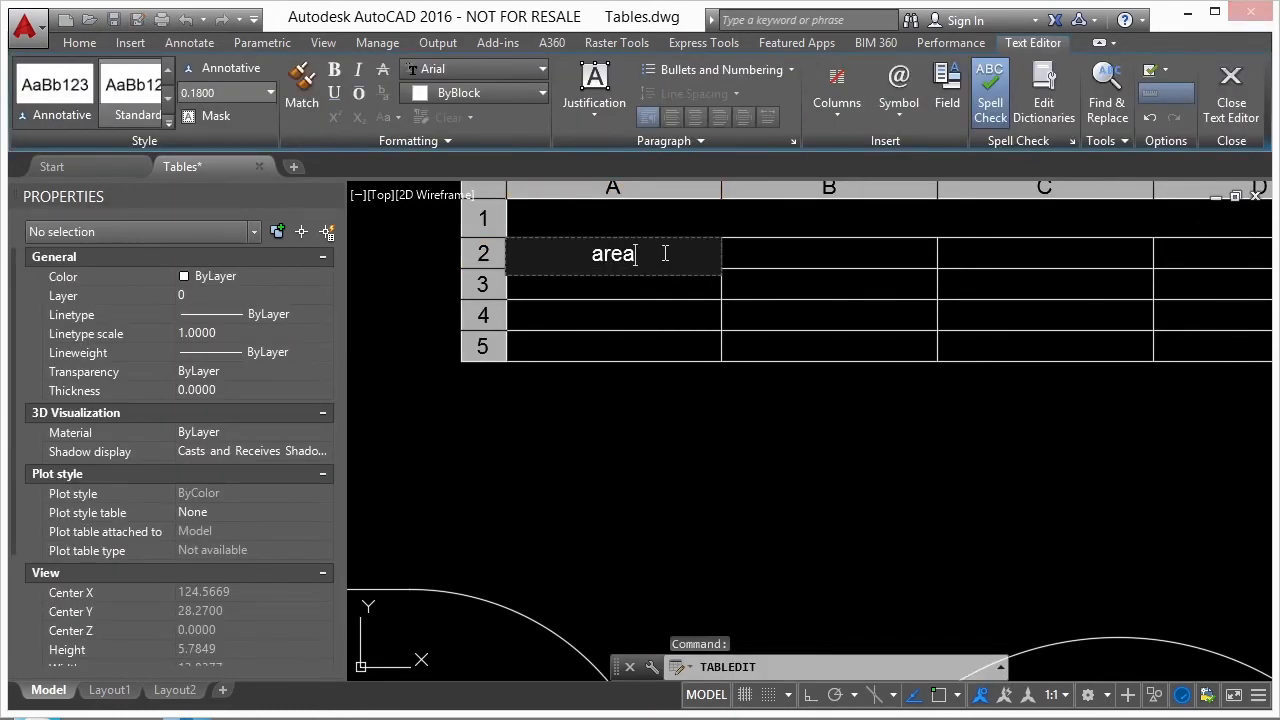
# - Insert an Object field in cell A3 that reports the Area of the rounded rectangle in Decimal format
pyautogui.click(643, 288)
pyautogui.doubleClick(643, 284)
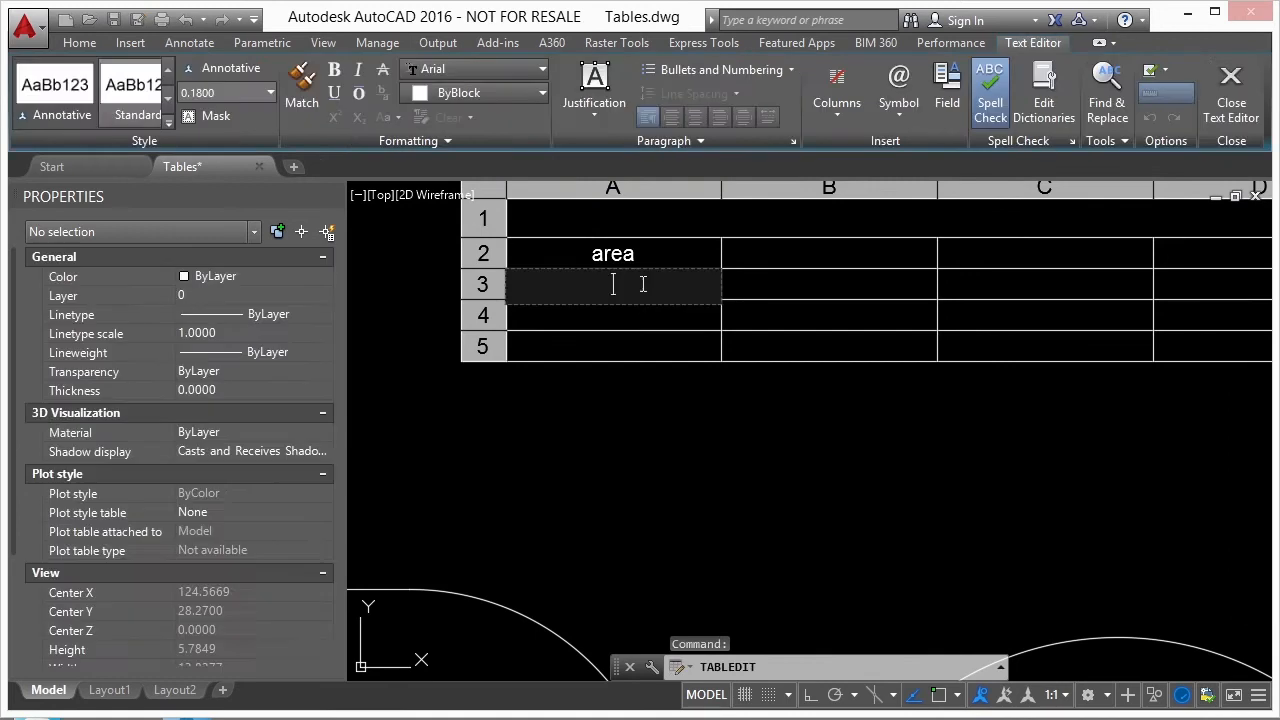
pyautogui.rightClick(627, 285)
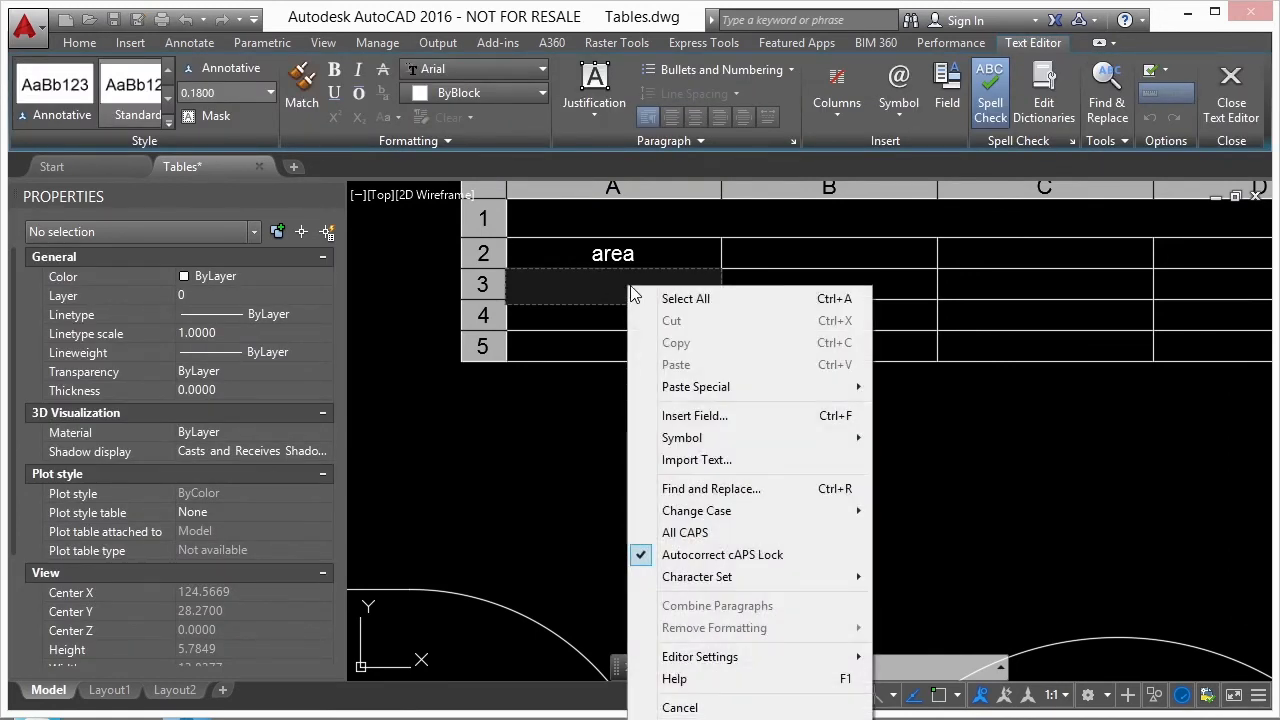
pyautogui.click(714, 416)
pyautogui.click(450, 161)
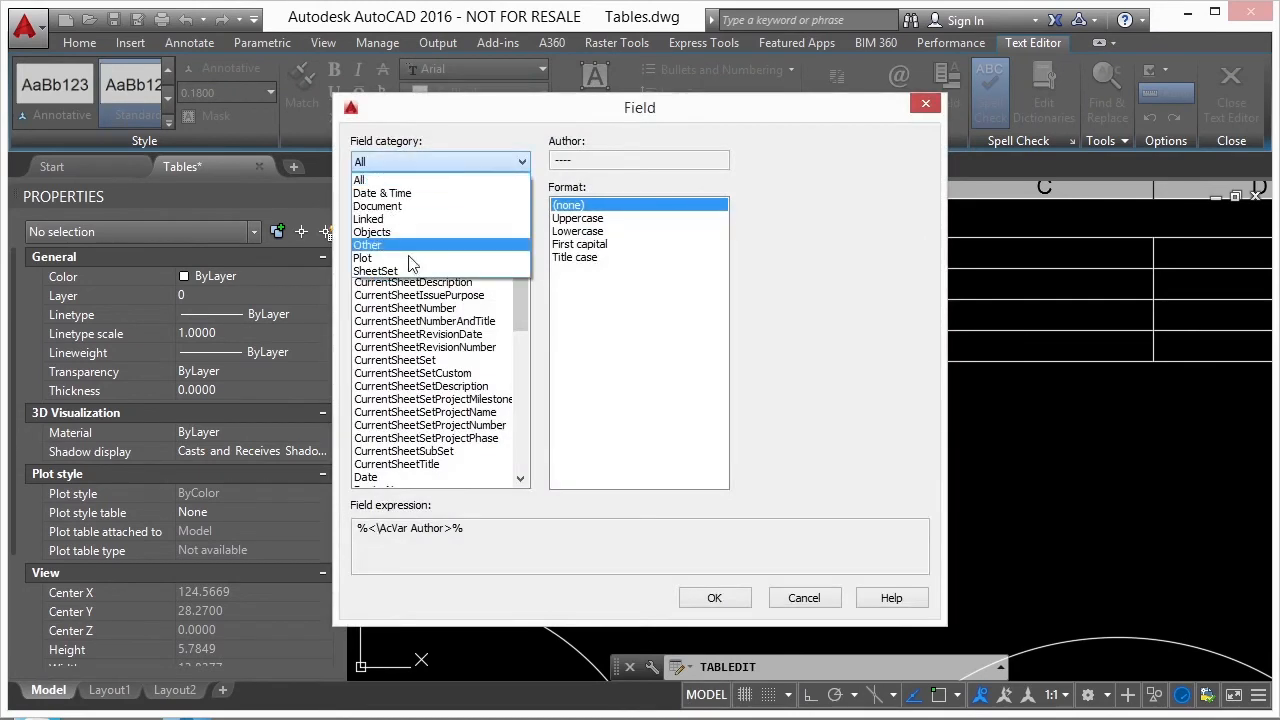
pyautogui.click(384, 249)
pyautogui.click(380, 244)
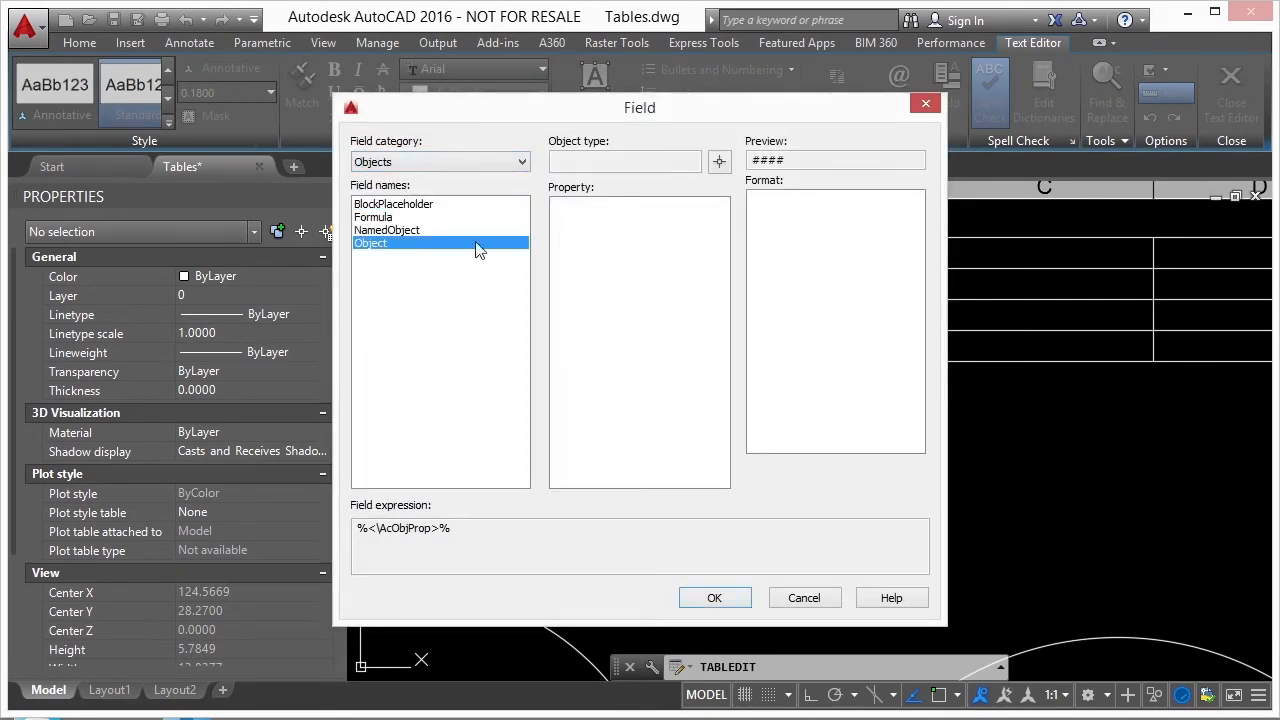
pyautogui.click(719, 162)
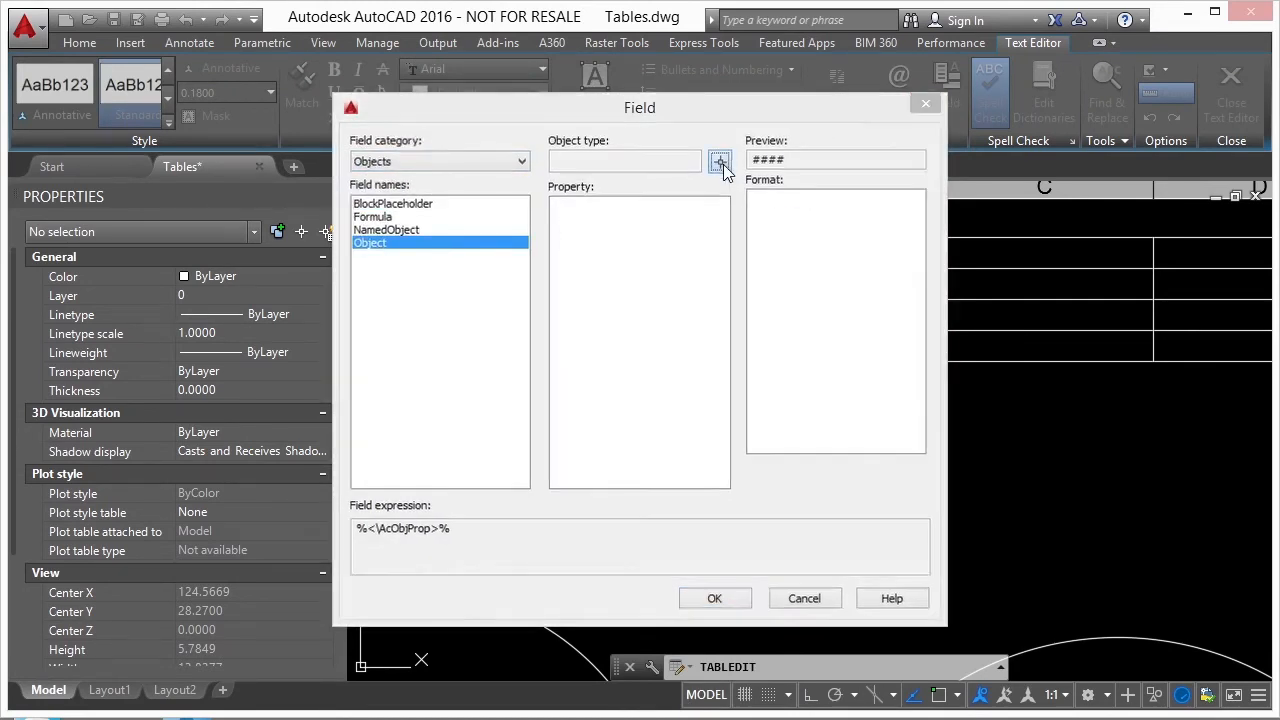
pyautogui.click(619, 314)
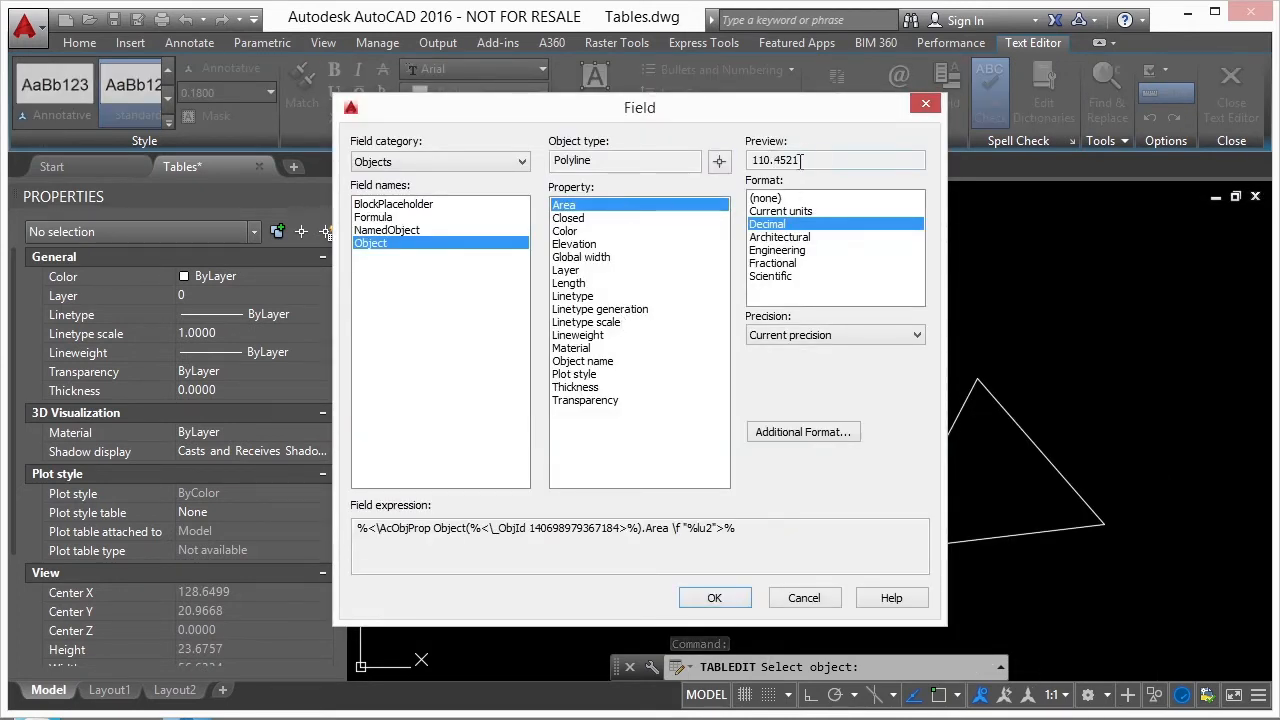
pyautogui.click(716, 597)
# - Insert an Object field in cell A4 that reports the circle's Area in Decimal format
pyautogui.scroll(5, 634, 240)
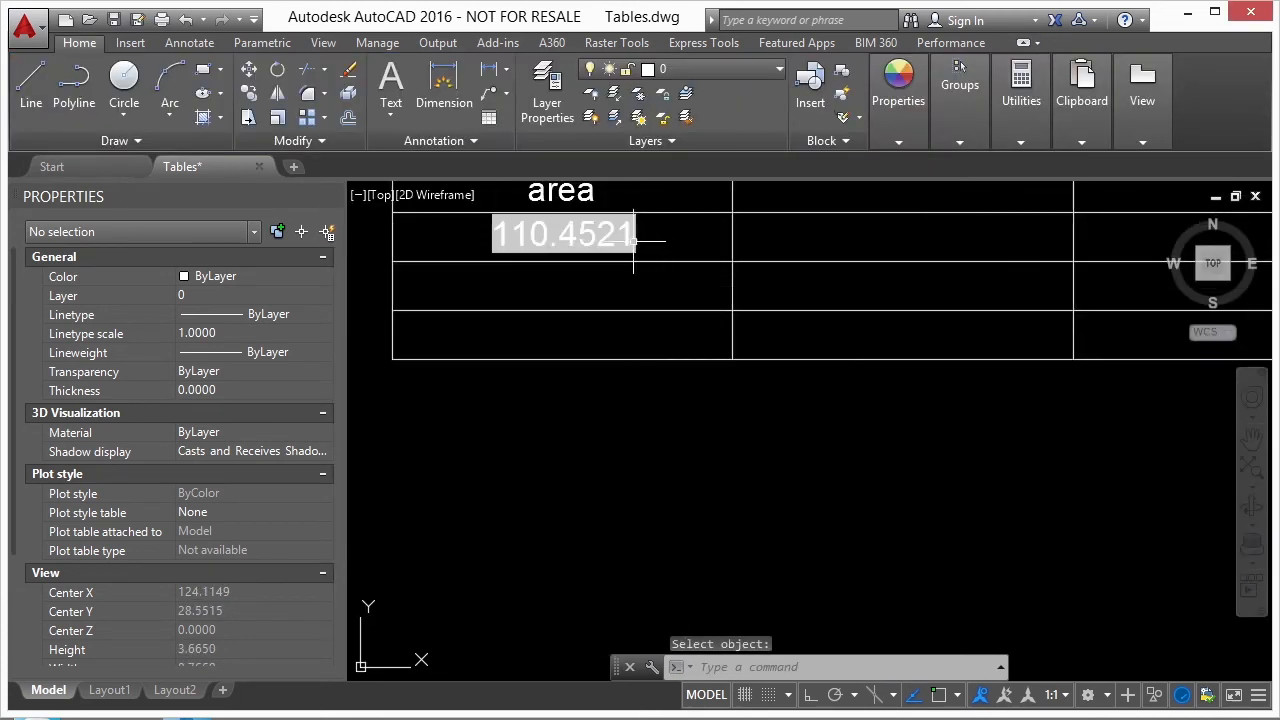
pyautogui.moveTo(634, 242); pyautogui.dragTo(721, 313, button='middle')
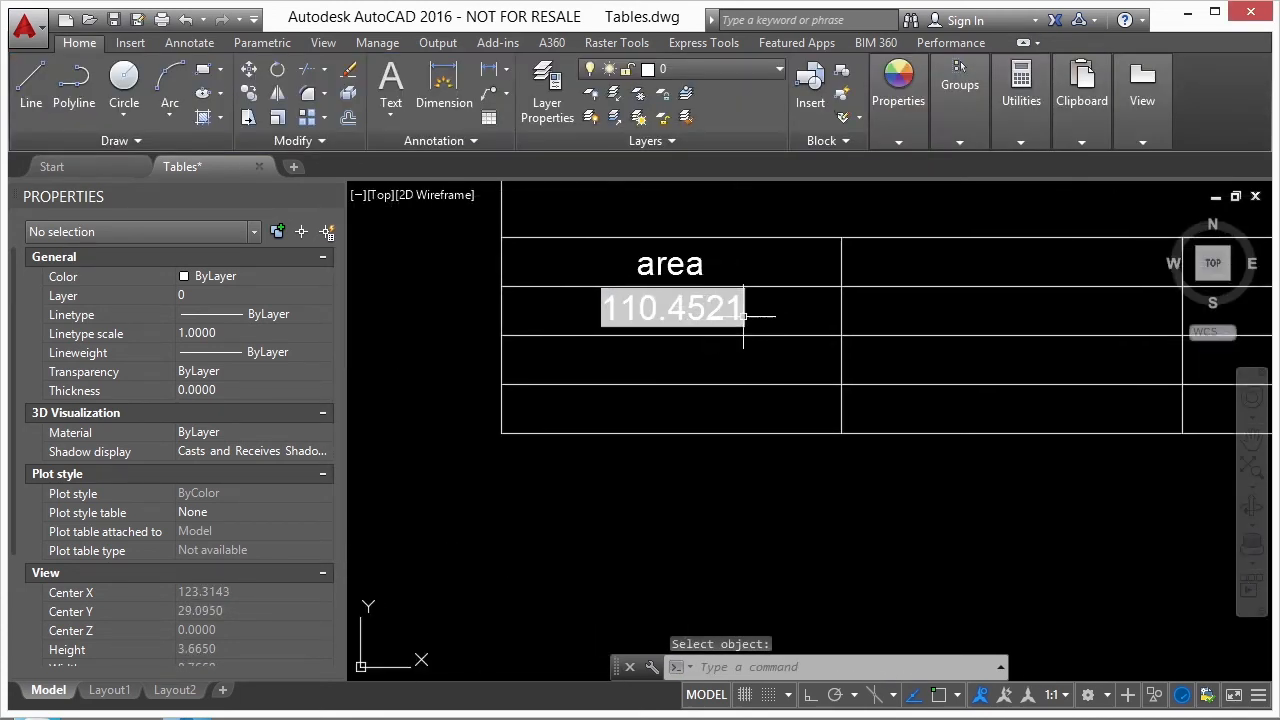
pyautogui.scroll(-5, 743, 316)
pyautogui.scroll(3, 730, 305)
pyautogui.click(737, 309)
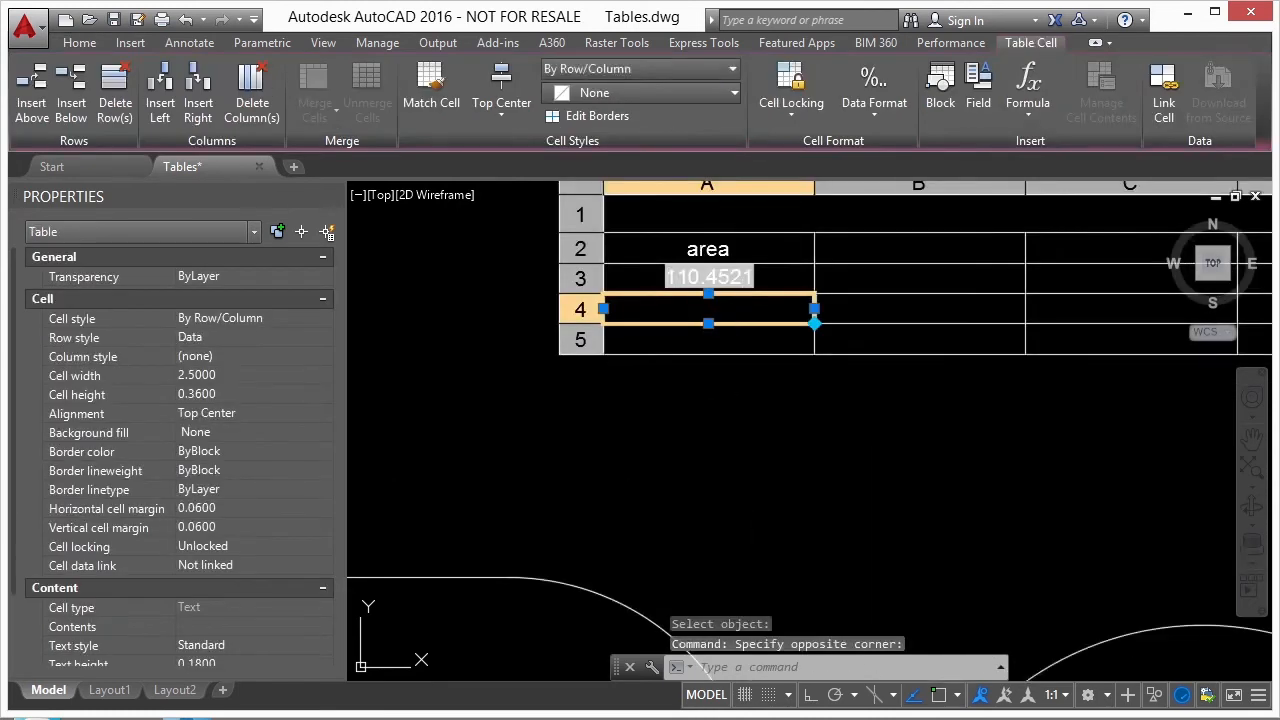
pyautogui.doubleClick(743, 312)
pyautogui.rightClick(743, 312)
pyautogui.click(828, 440)
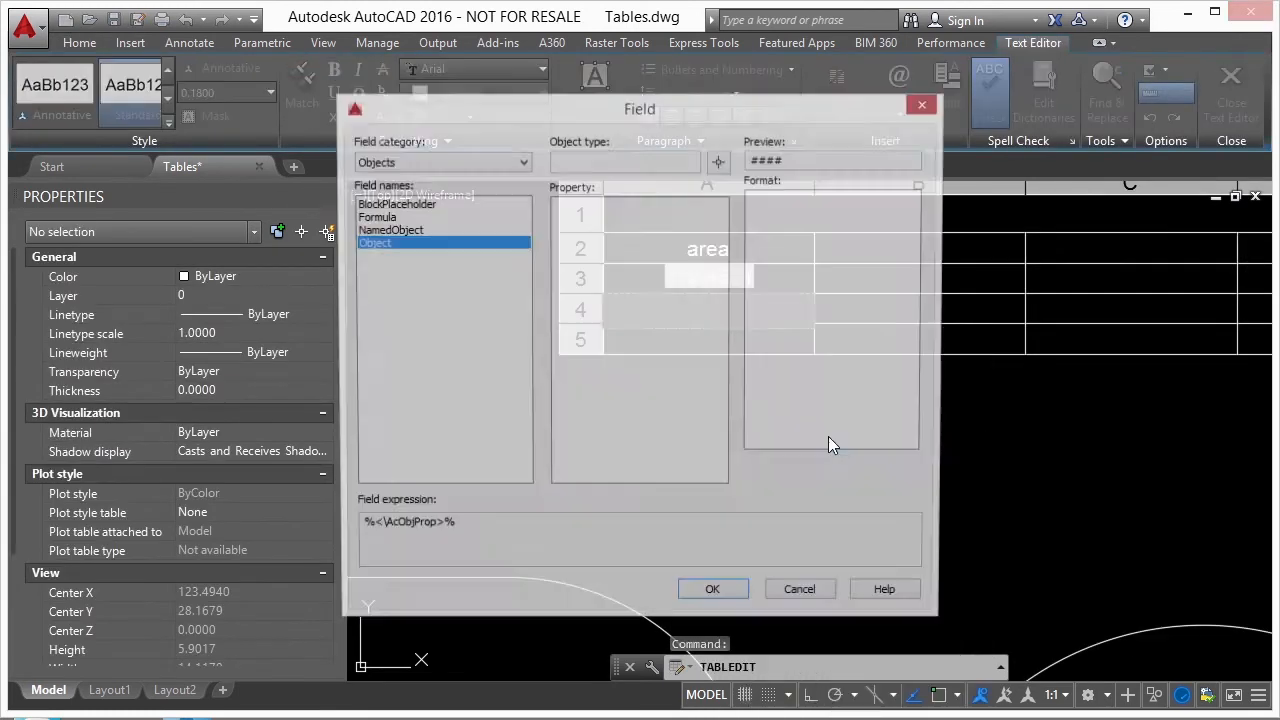
pyautogui.click(718, 162)
pyautogui.scroll(-3, 822, 448)
pyautogui.click(868, 500)
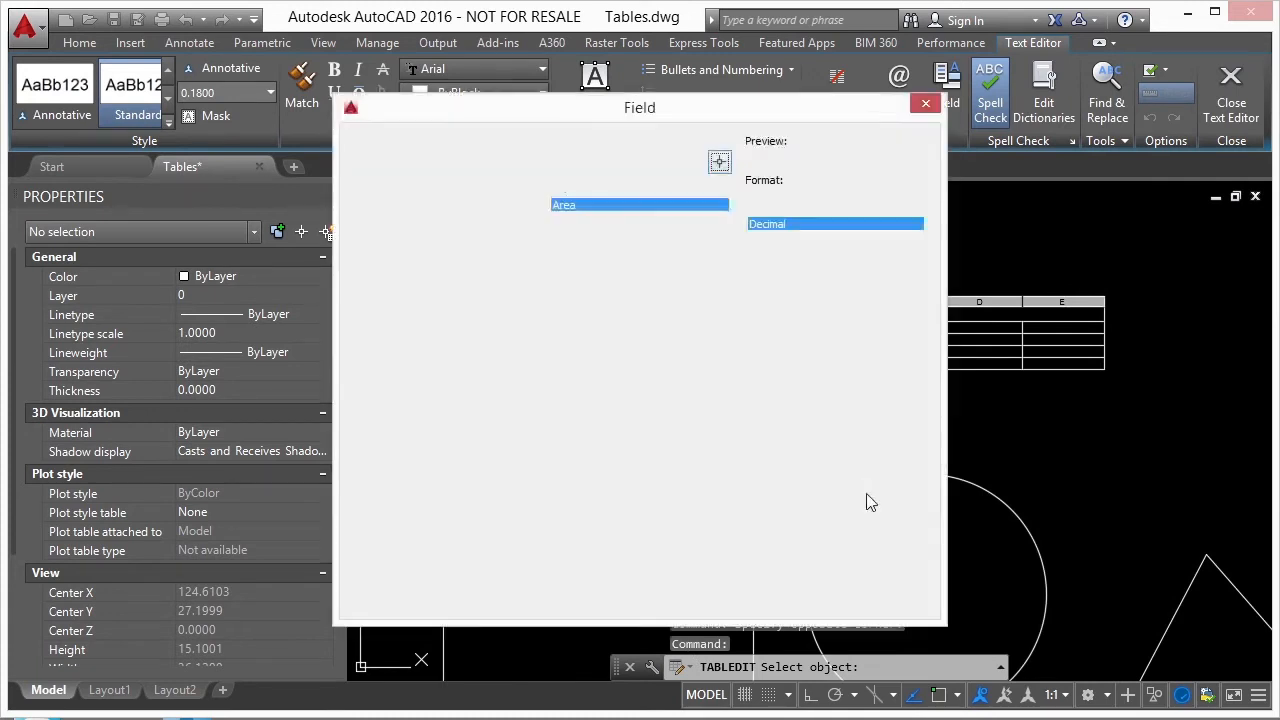
pyautogui.click(722, 596)
# - Insert an Object field in cell A5 that reports the triangle's Area, and close the cell editor
pyautogui.click(723, 335)
pyautogui.doubleClick(723, 335)
pyautogui.rightClick(723, 335)
pyautogui.click(765, 396)
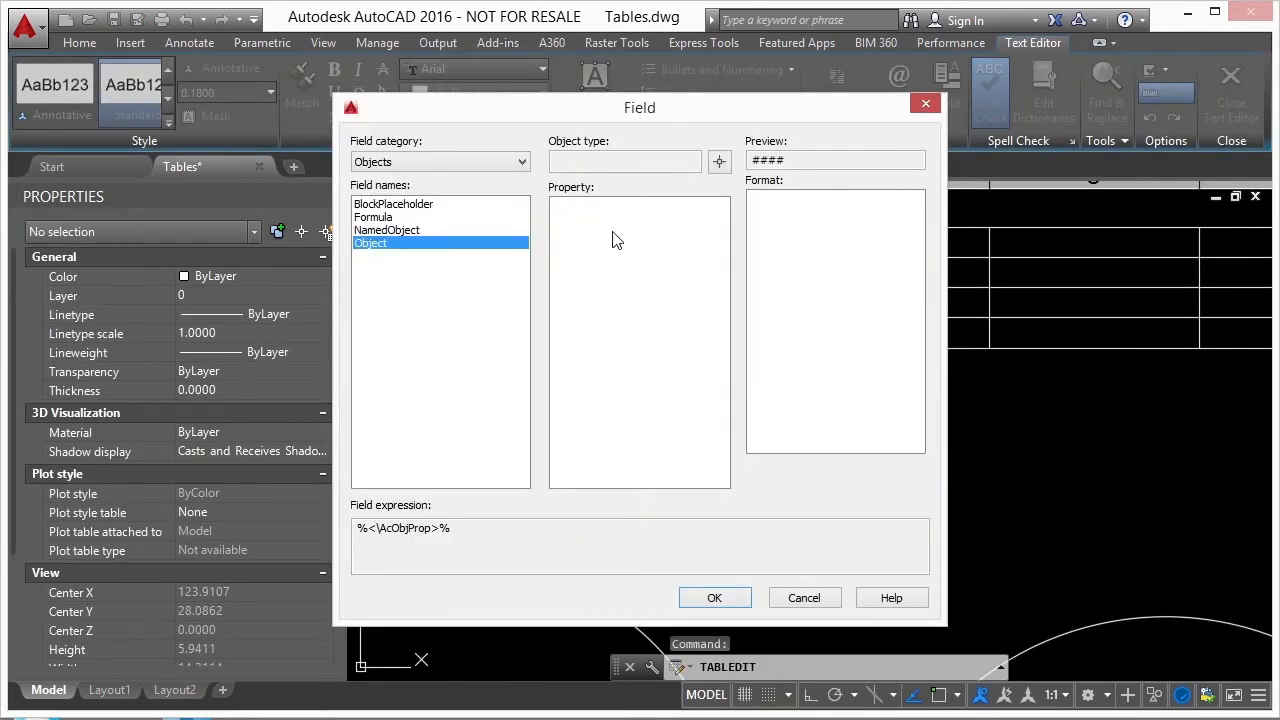
pyautogui.click(718, 162)
pyautogui.scroll(-3, 822, 448)
pyautogui.click(1040, 534)
pyautogui.click(714, 597)
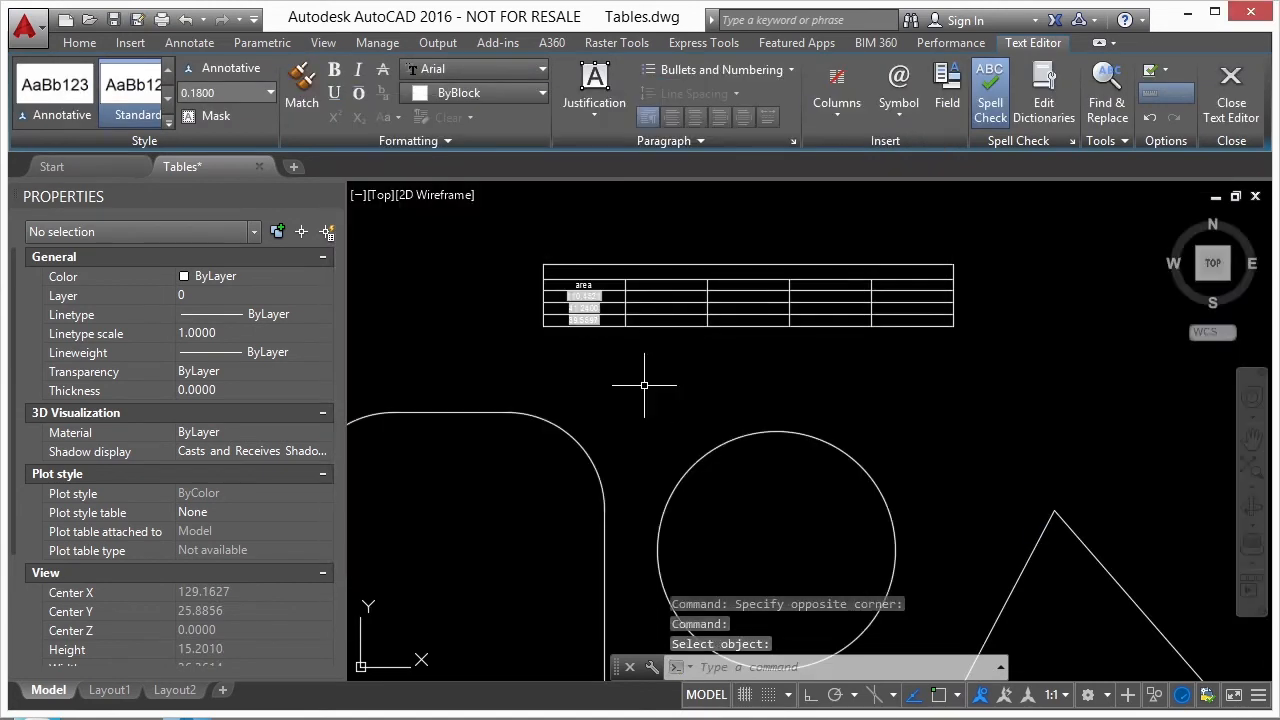
pyautogui.click(644, 384)
pyautogui.scroll(6, 509, 309)
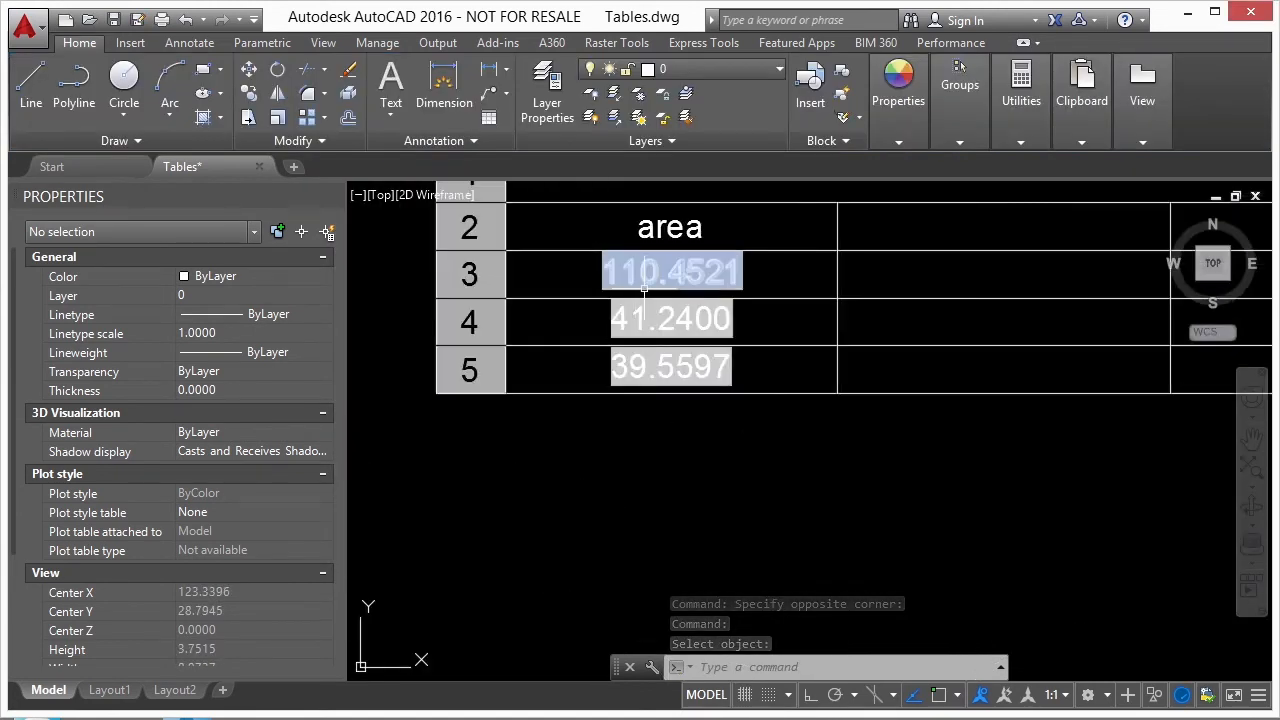
# - Insert a Sum formula over the range A3:A5 in cell B3 of the area table
pyautogui.moveTo(605, 325); pyautogui.dragTo(520, 360, button='middle')
pyautogui.click(832, 292)
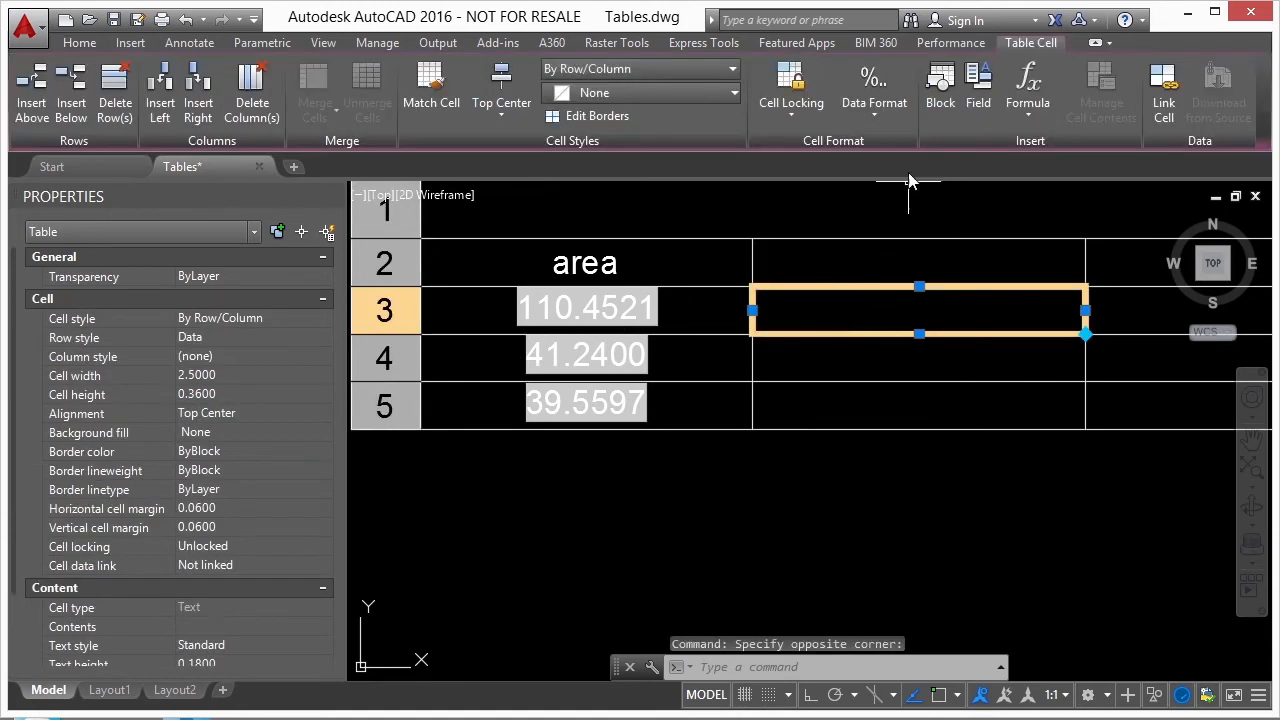
pyautogui.click(1028, 108)
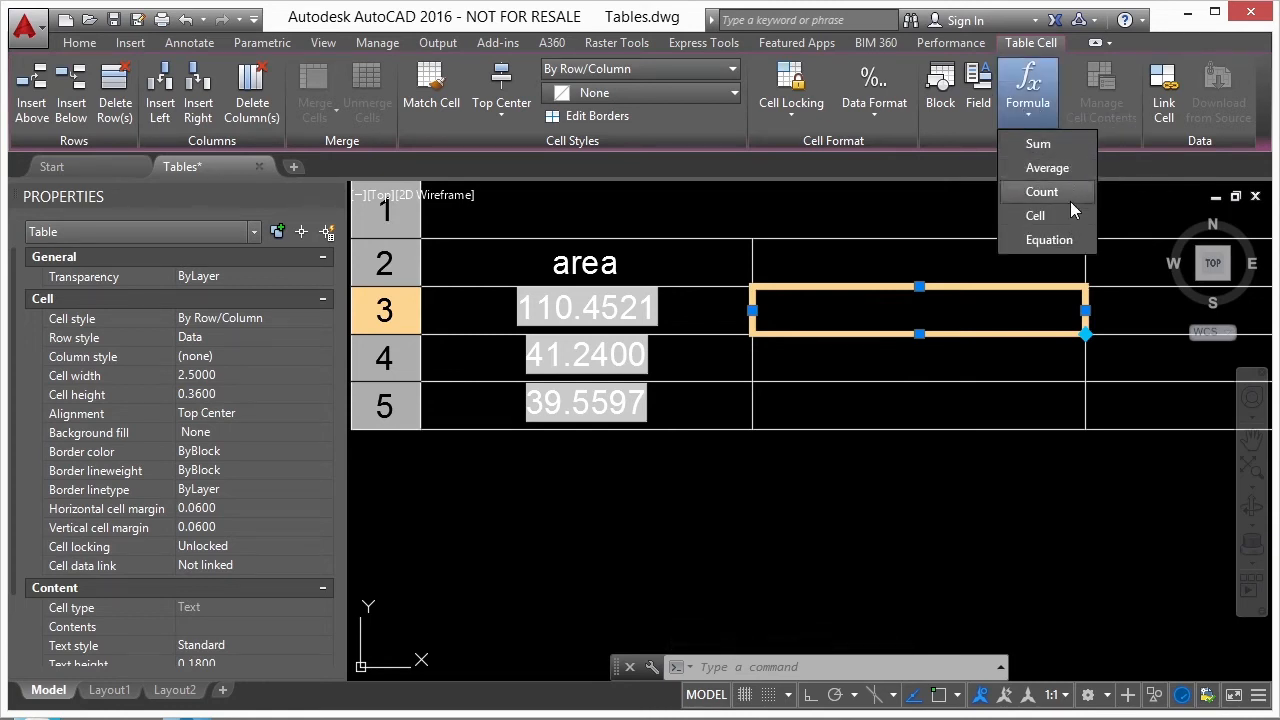
pyautogui.click(943, 309)
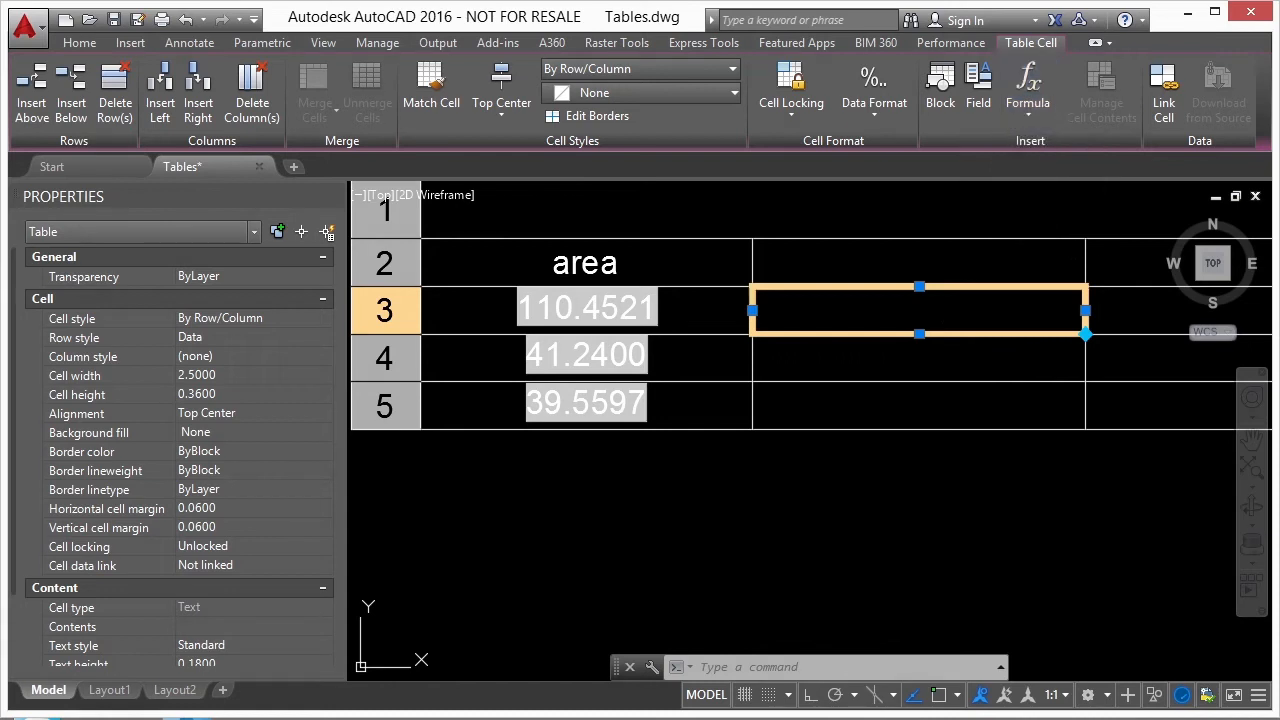
pyautogui.rightClick(920, 312)
pyautogui.moveTo(1064, 545)
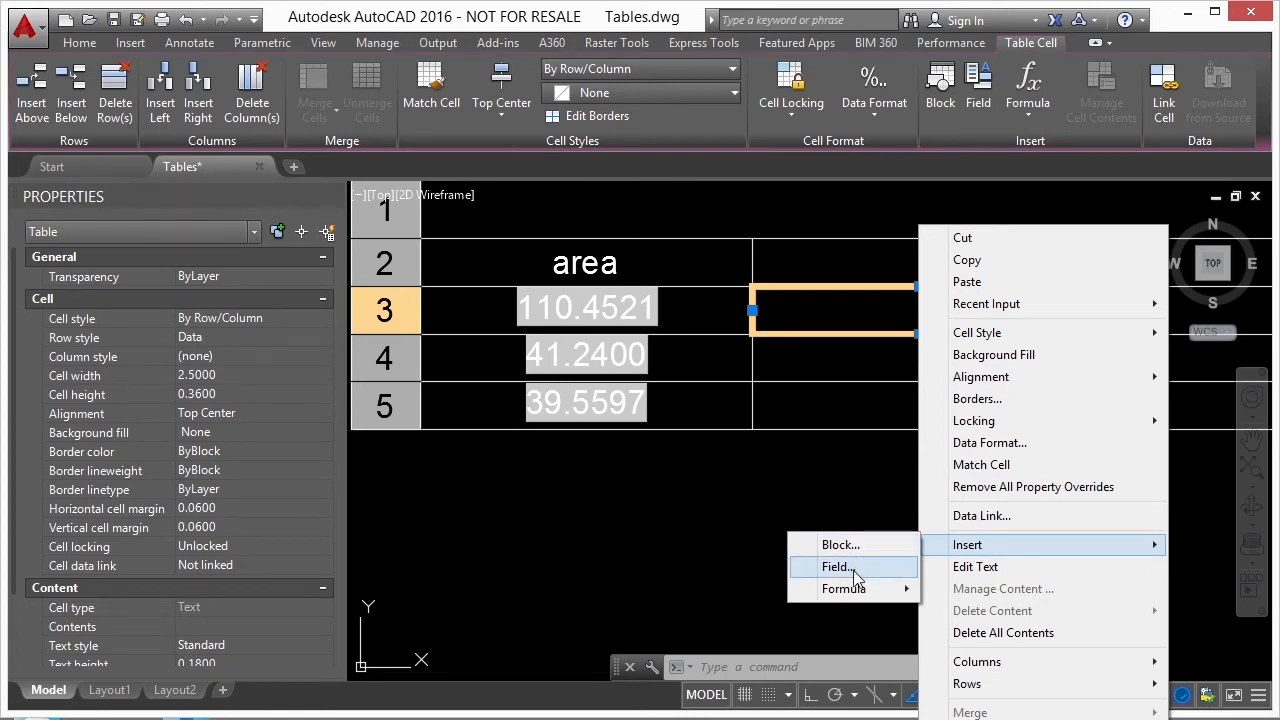
pyautogui.moveTo(880, 590)
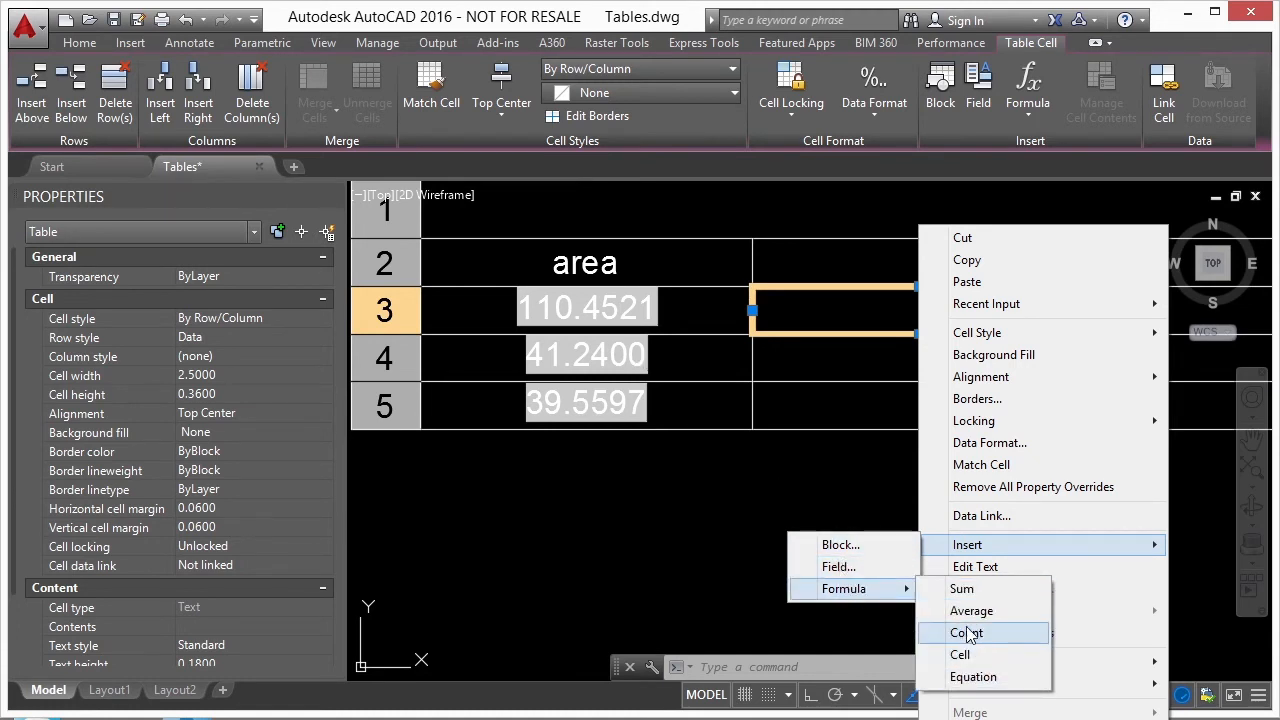
pyautogui.click(962, 589)
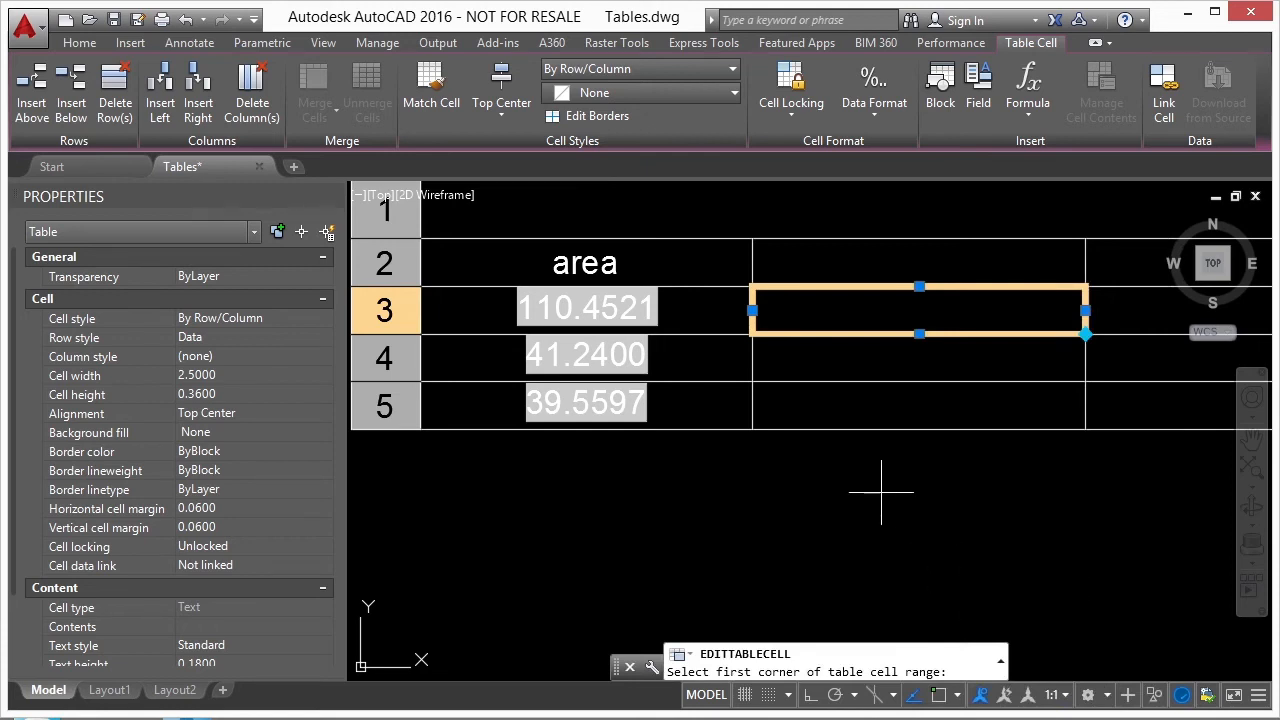
pyautogui.click(670, 305)
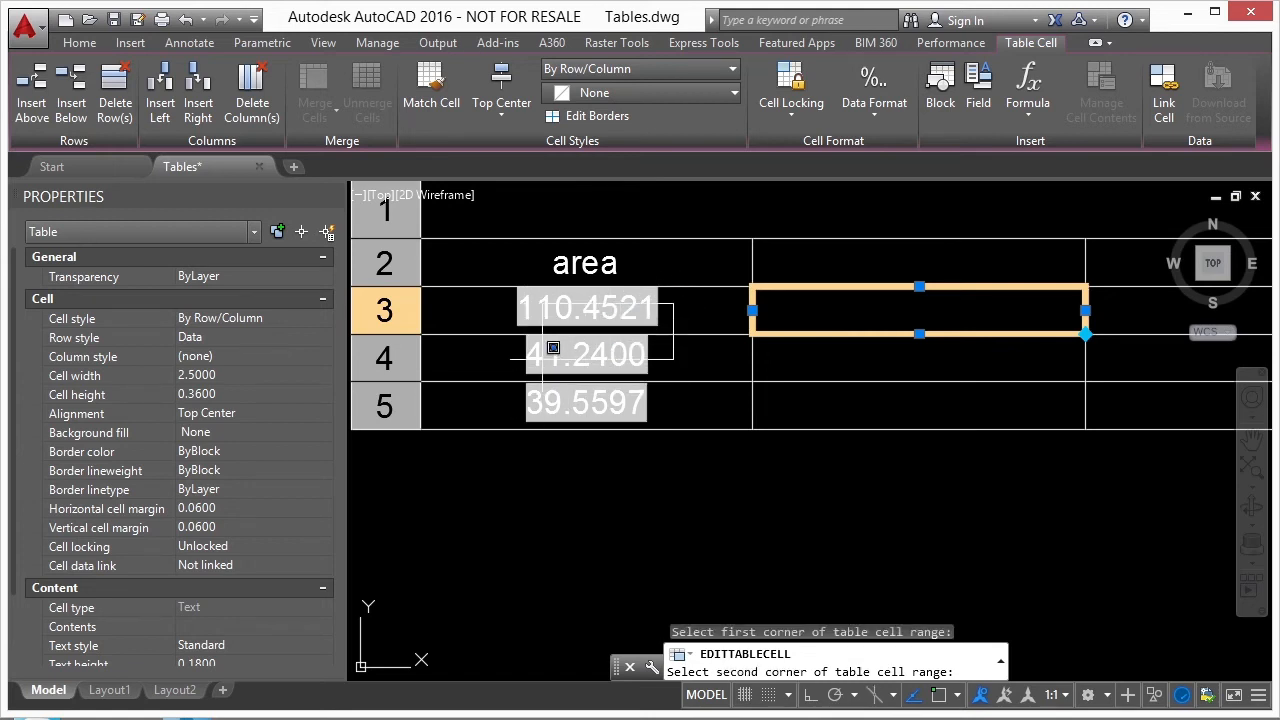
pyautogui.click(530, 405)
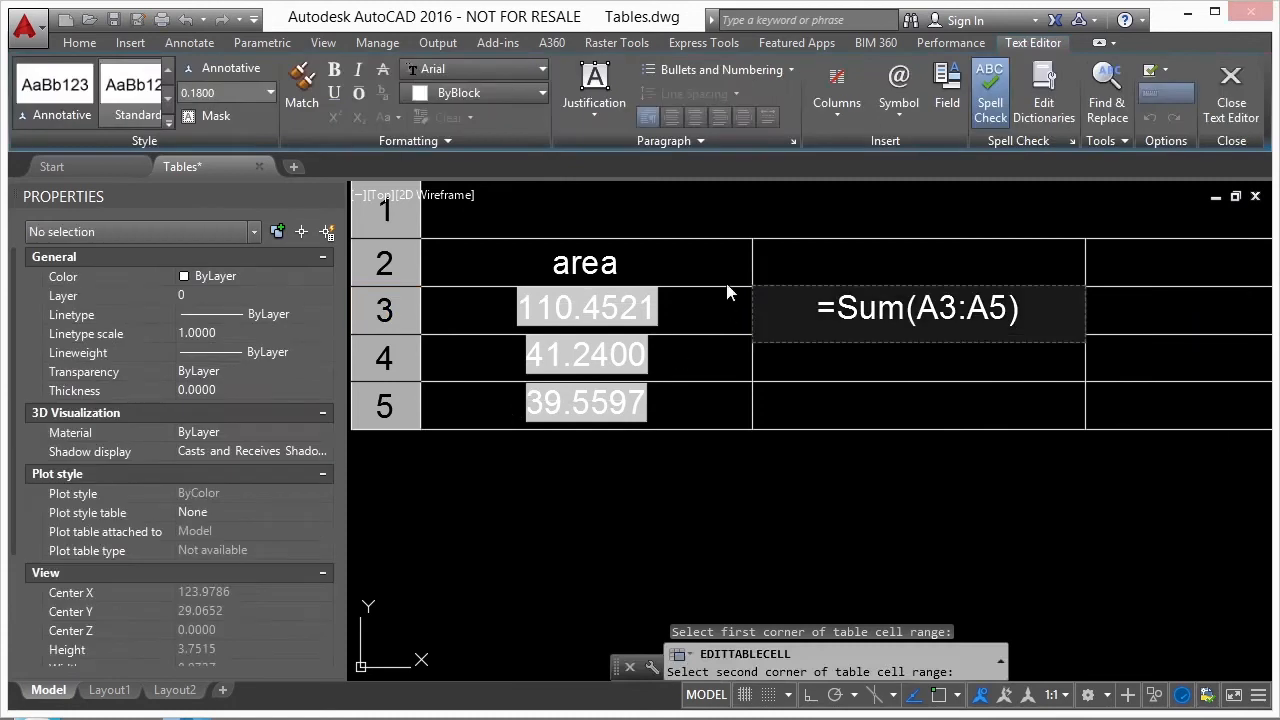
pyautogui.click(840, 512)
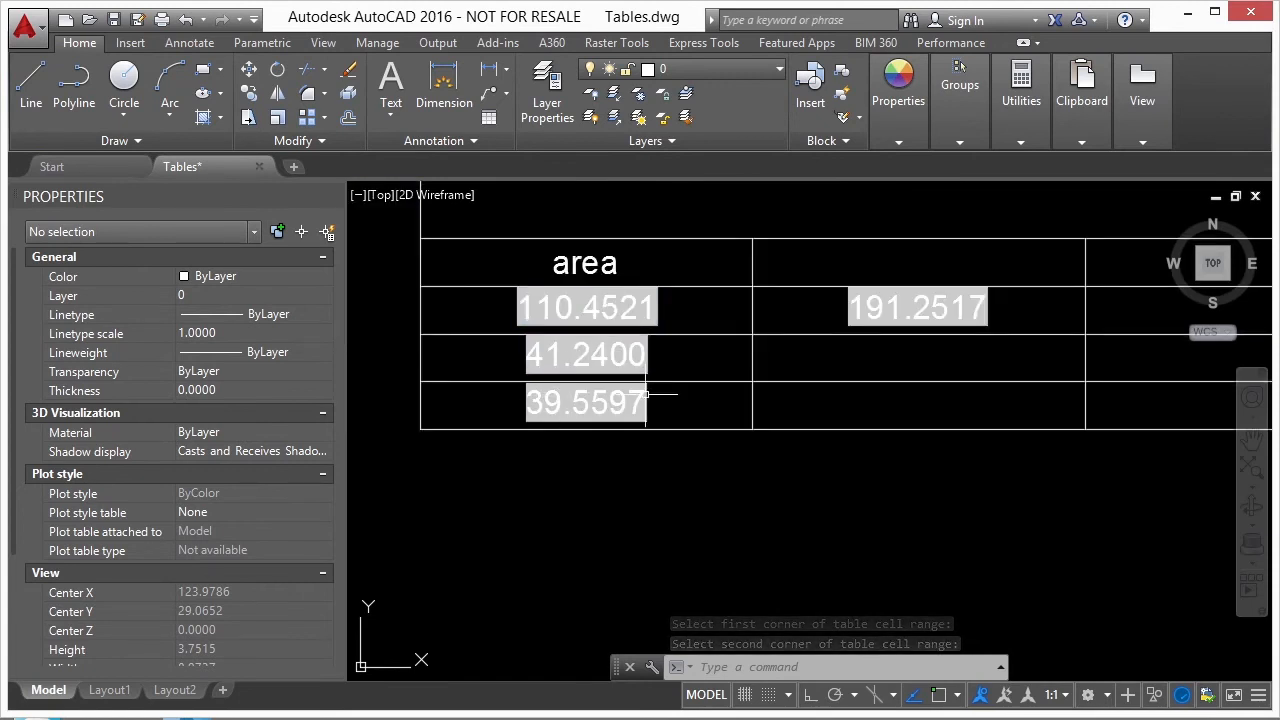
# - Insert an Average formula over the range A3:A5 in cell B4, and close the cell editor
pyautogui.doubleClick(912, 366)
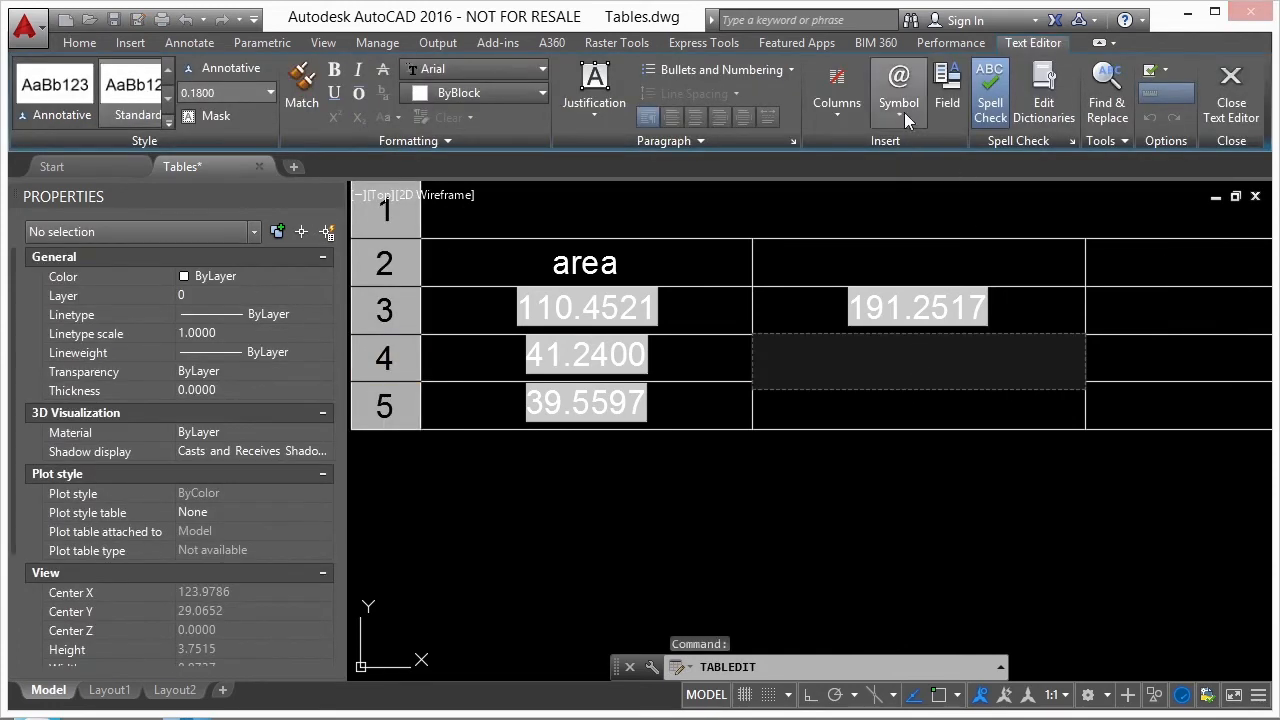
pyautogui.rightClick(934, 358)
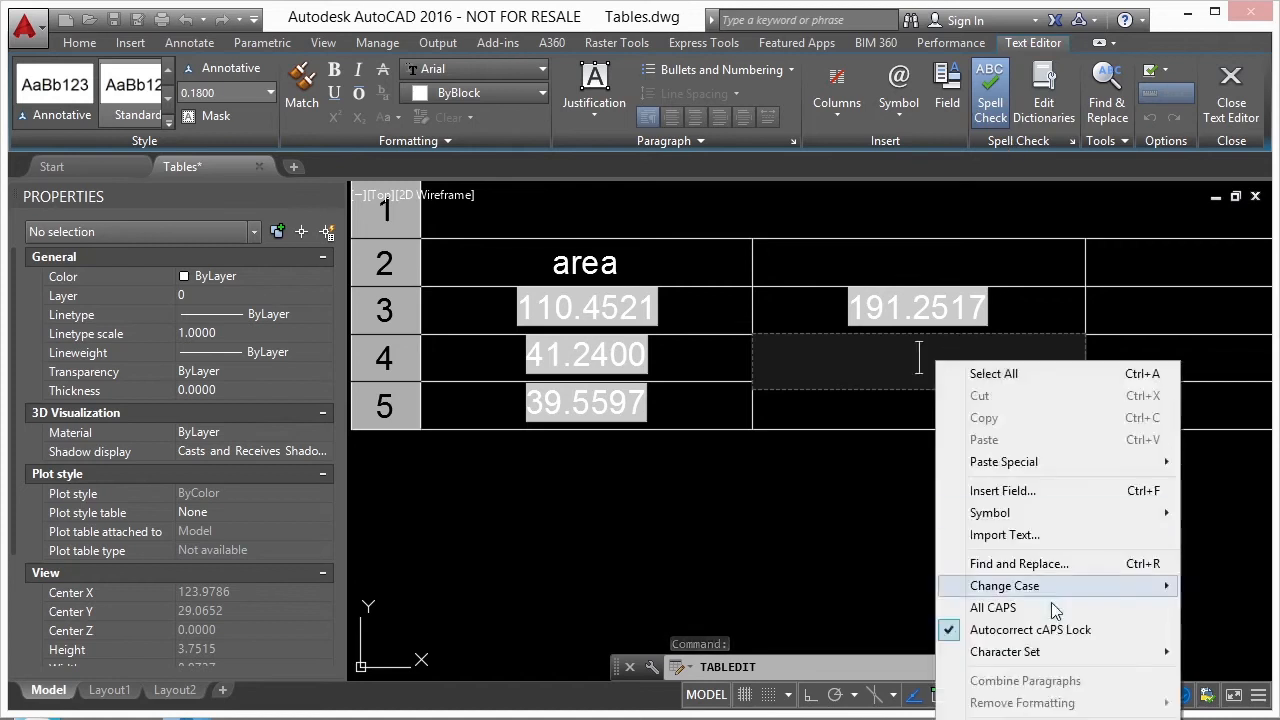
pyautogui.click(936, 358)
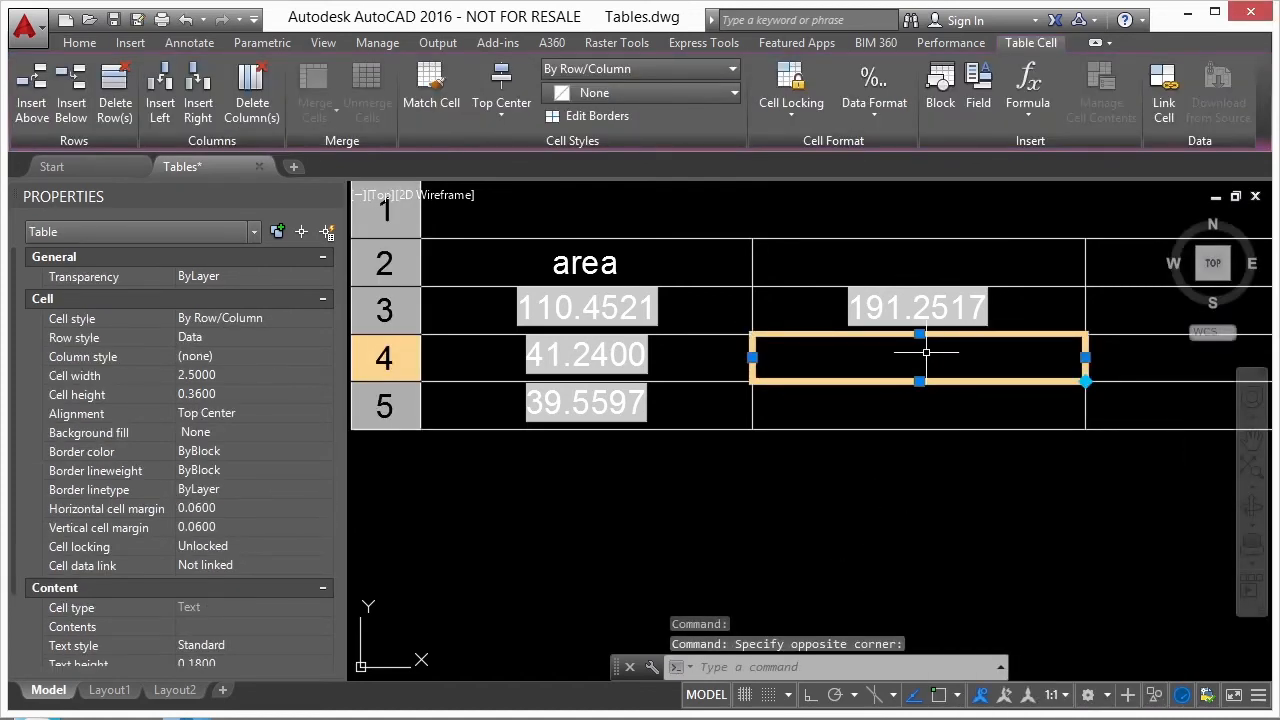
pyautogui.rightClick(935, 354)
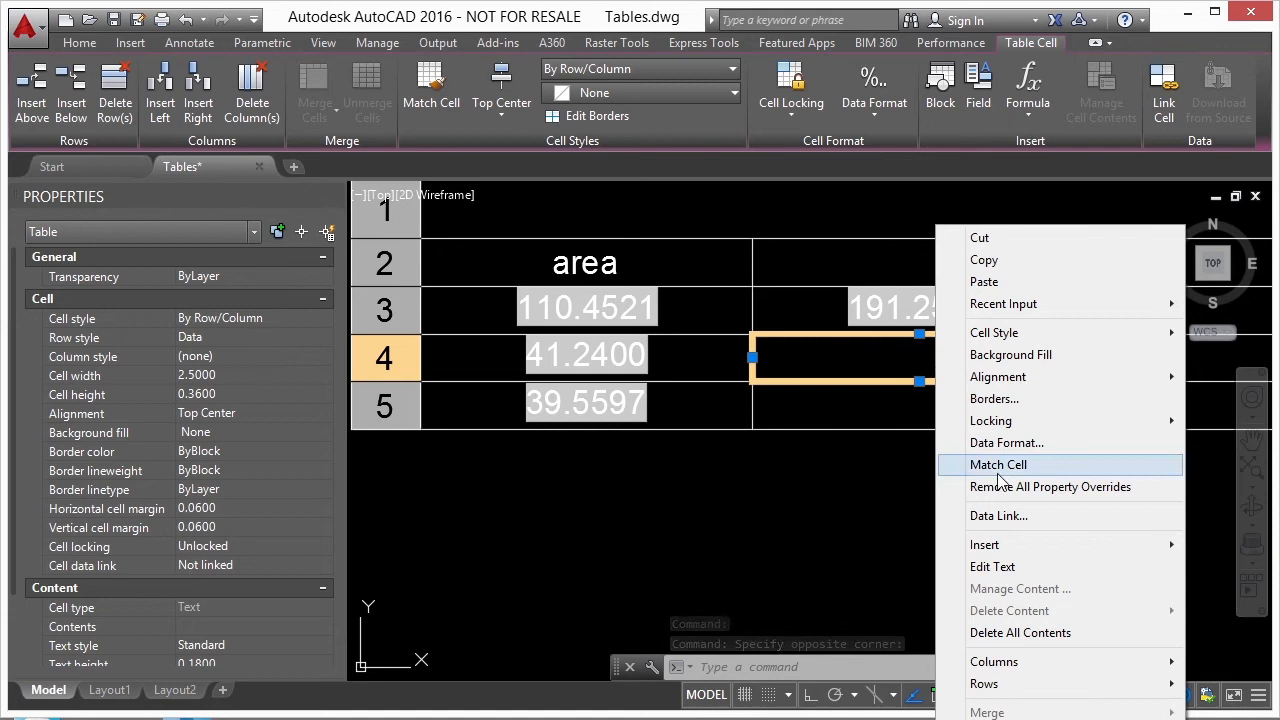
pyautogui.moveTo(985, 544)
pyautogui.moveTo(880, 588)
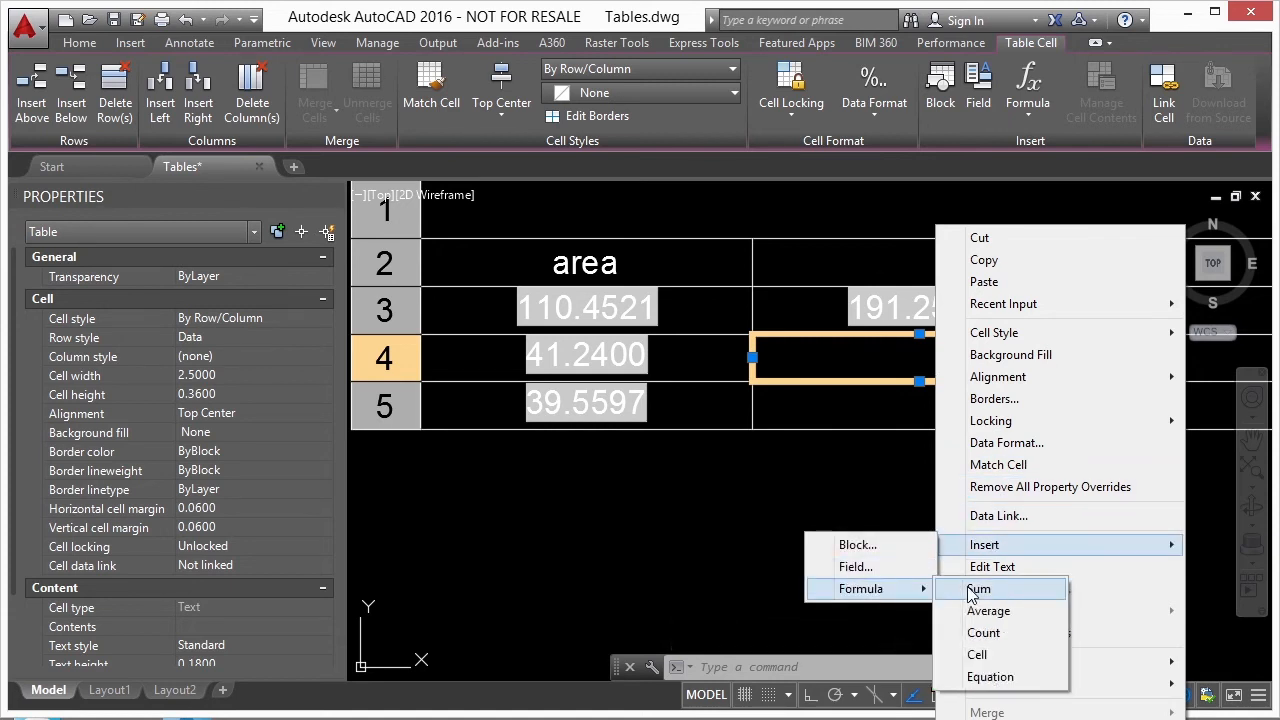
pyautogui.click(978, 610)
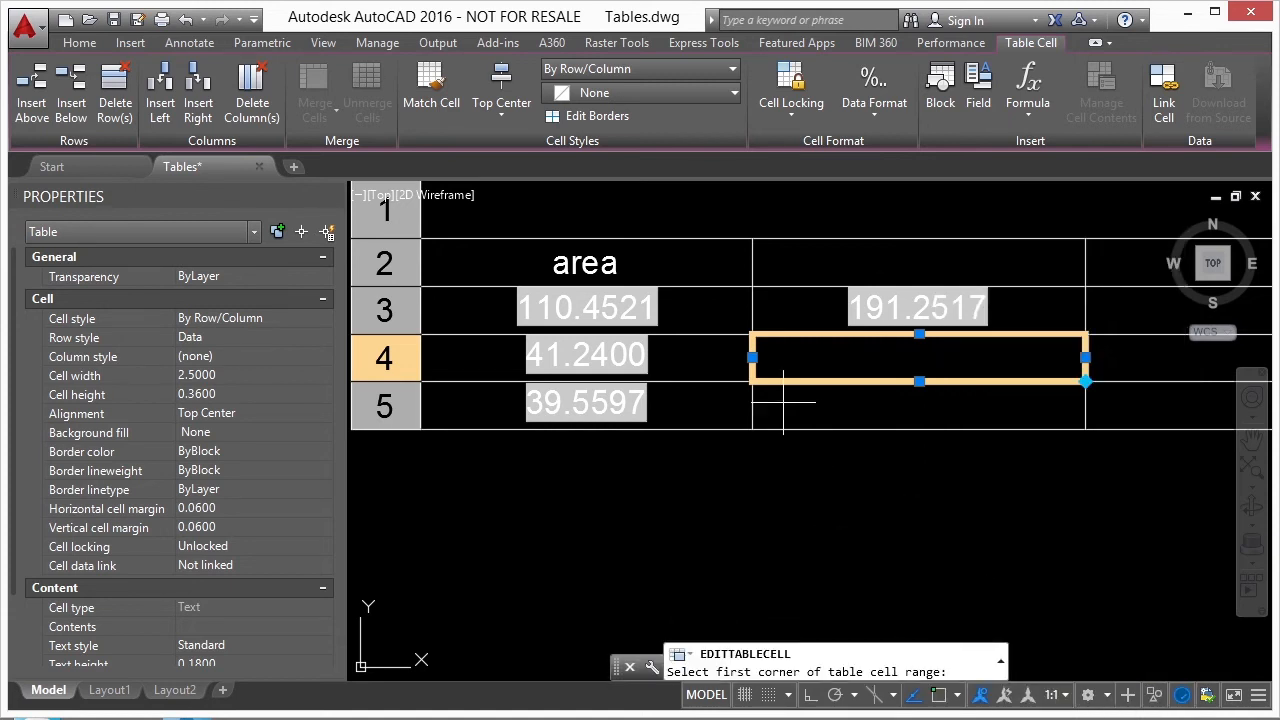
pyautogui.click(693, 300)
pyautogui.click(530, 405)
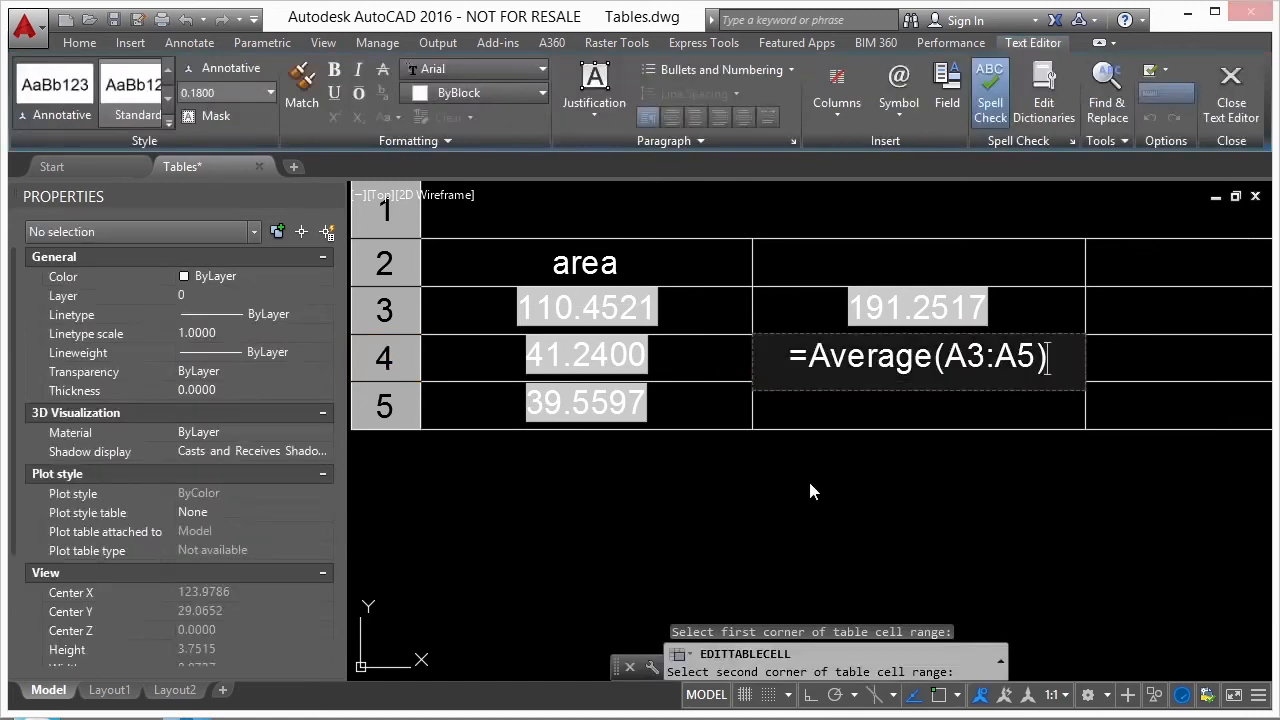
pyautogui.press('Return')
pyautogui.press('Escape')
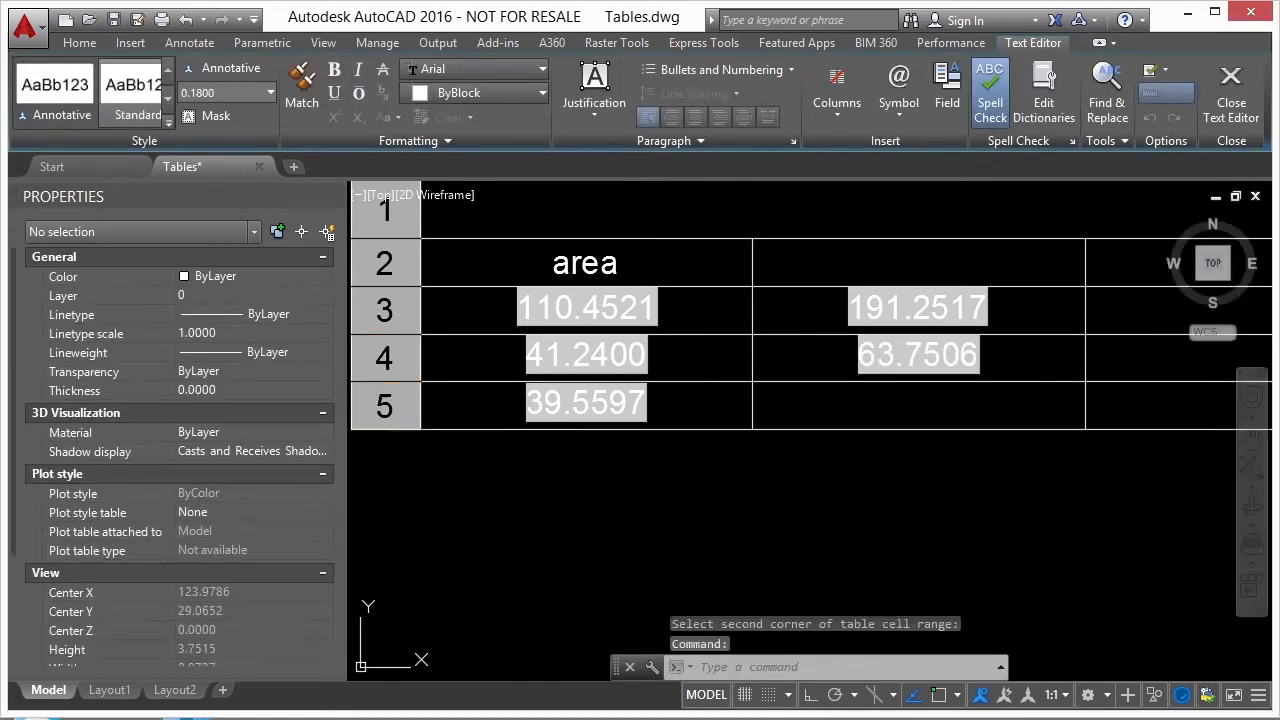
# - Open the contents of cell B4 to inspect its formula, and close the cell editor
pyautogui.doubleClick(846, 350)
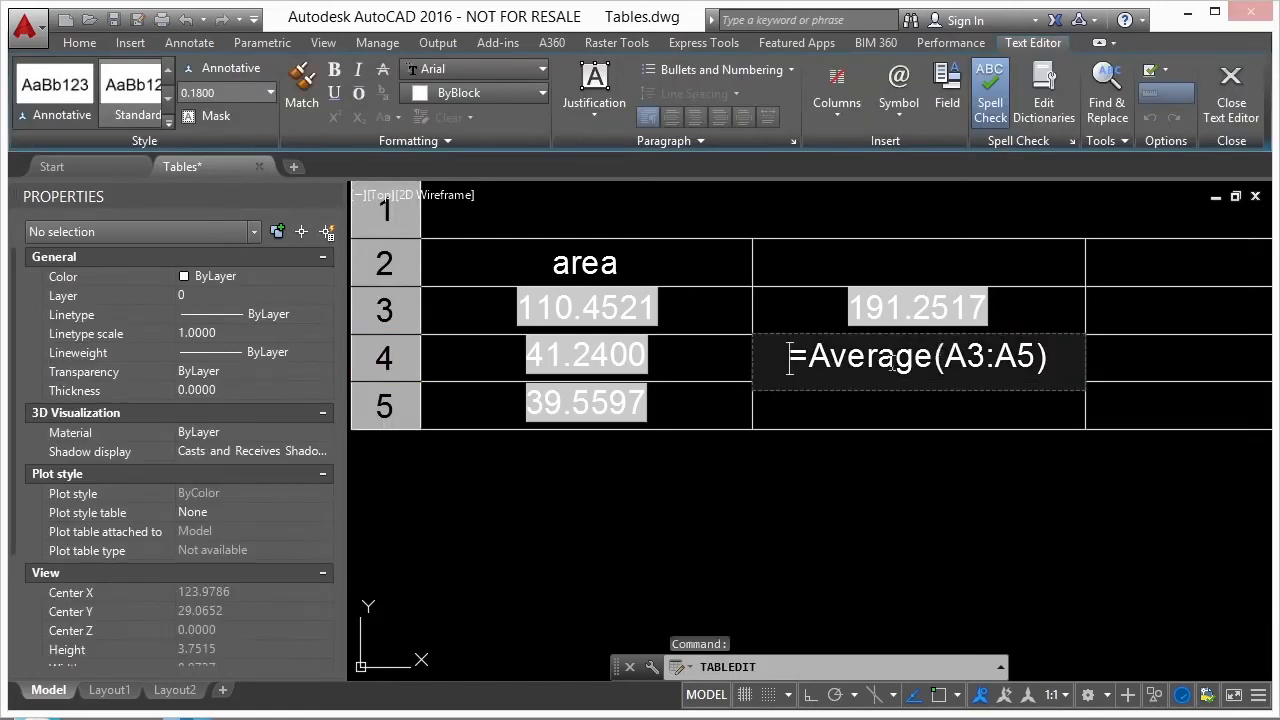
pyautogui.click(855, 457)
pyautogui.click(748, 323)
# - Switch to the Table1.csv workbook in Excel, copy the range A1:J19, and return to the AutoCAD drawing
pyautogui.scroll(-6, 628, 313)
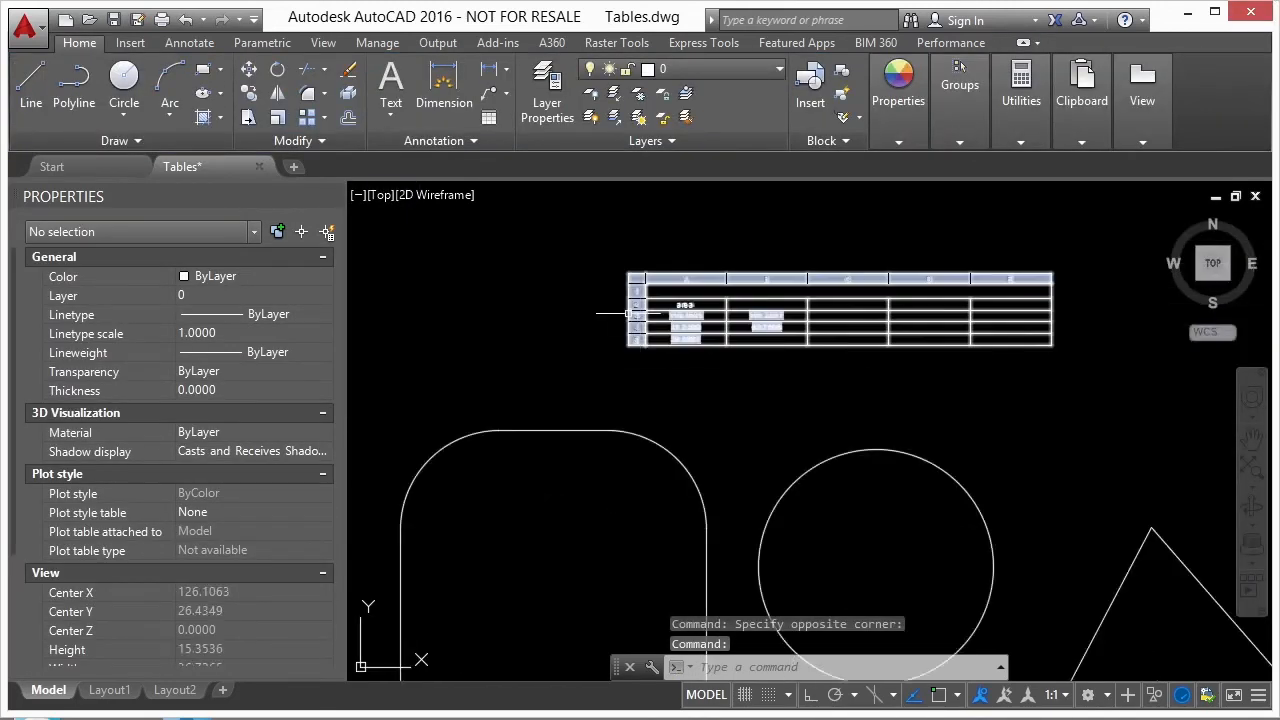
pyautogui.scroll(-6, 628, 313)
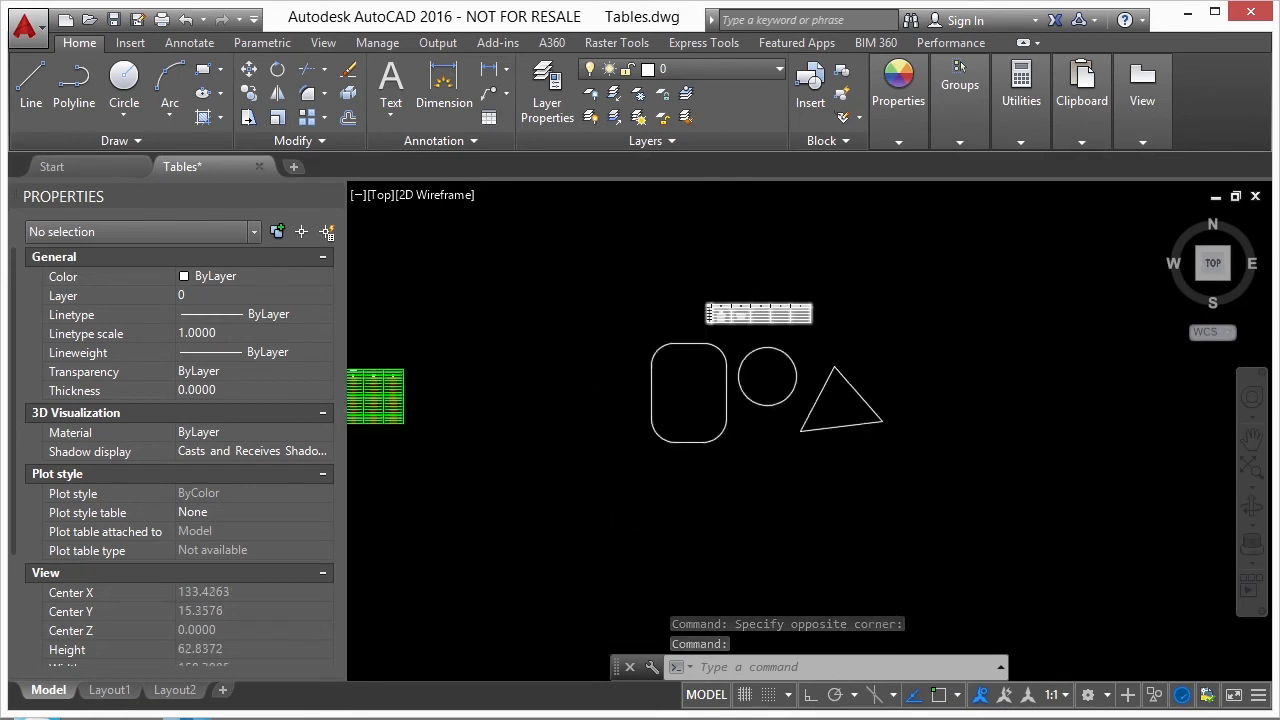
pyautogui.scroll(-2, 745, 305)
pyautogui.moveTo(632, 422); pyautogui.dragTo(715, 380, button='middle')
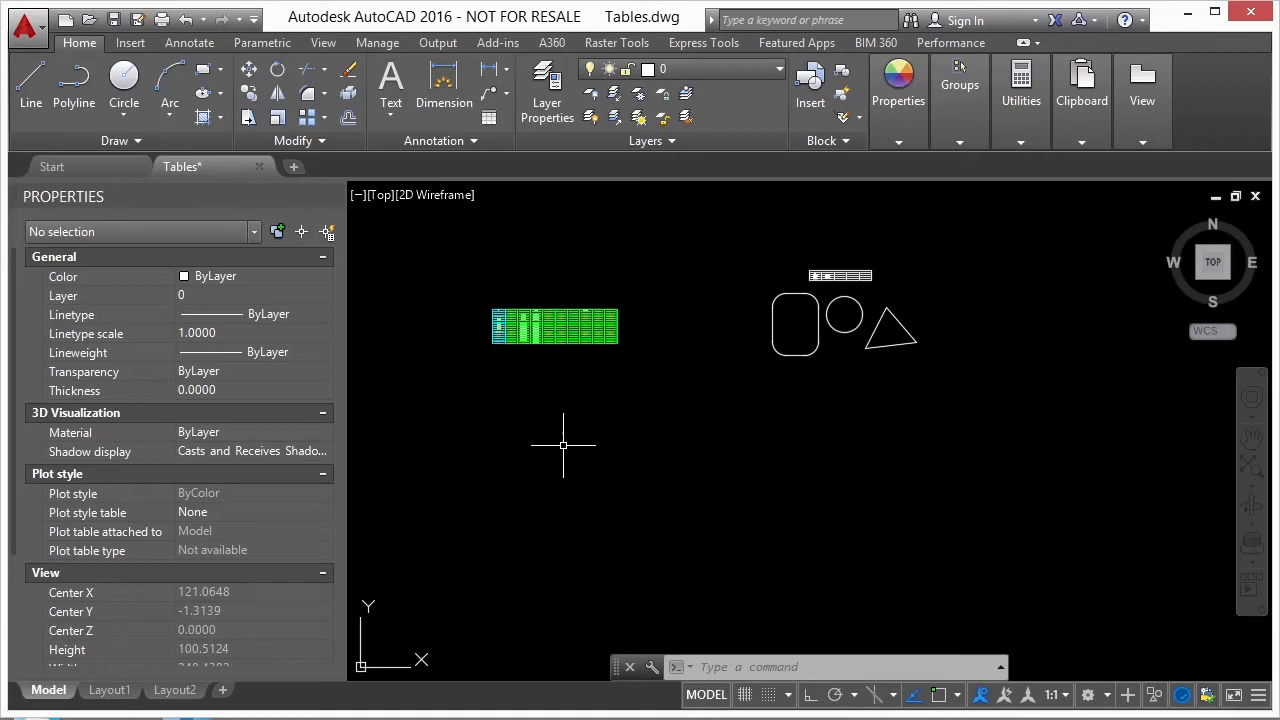
pyautogui.click(440, 717)
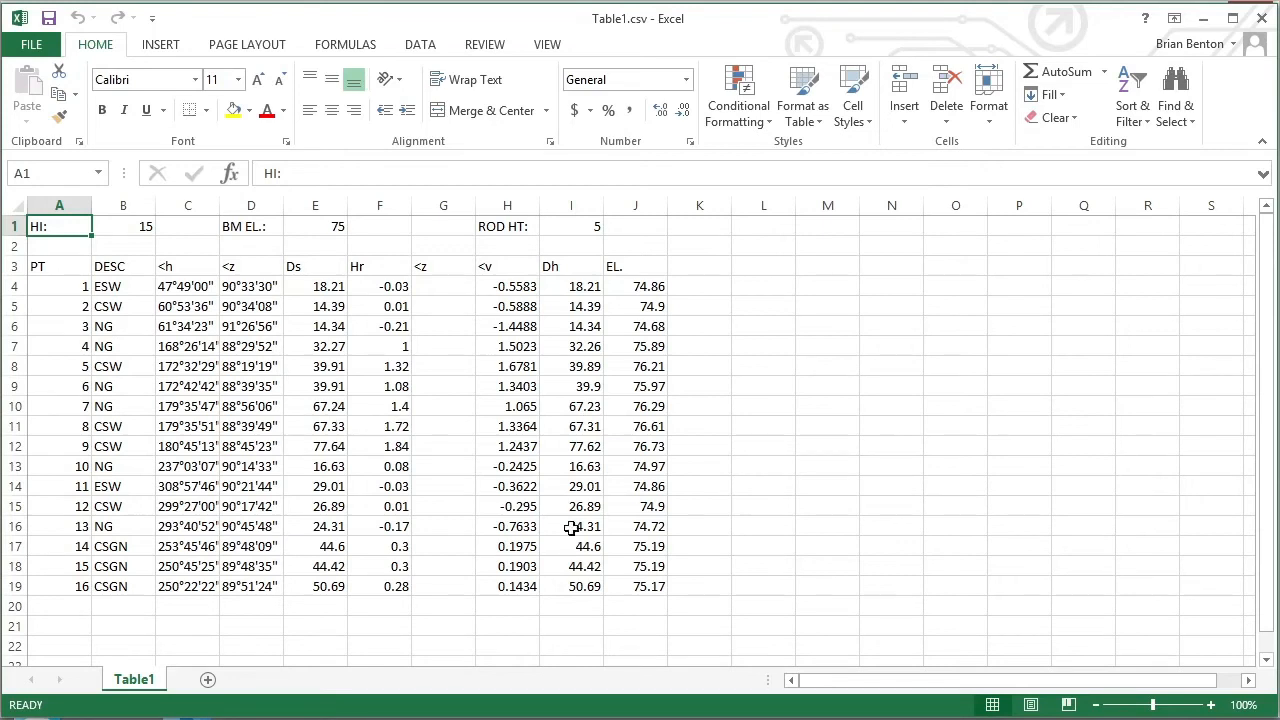
pyautogui.click(644, 587)
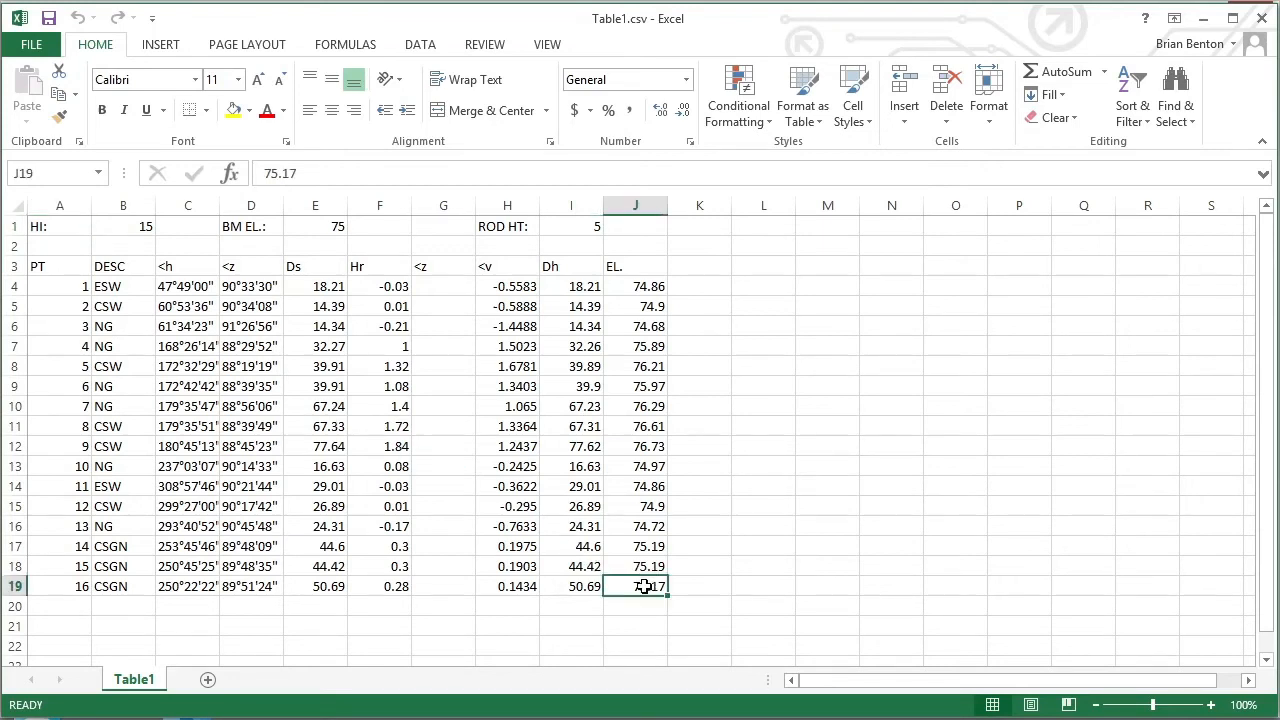
pyautogui.keyDown('shift'); pyautogui.click(77, 233); pyautogui.keyUp('shift')
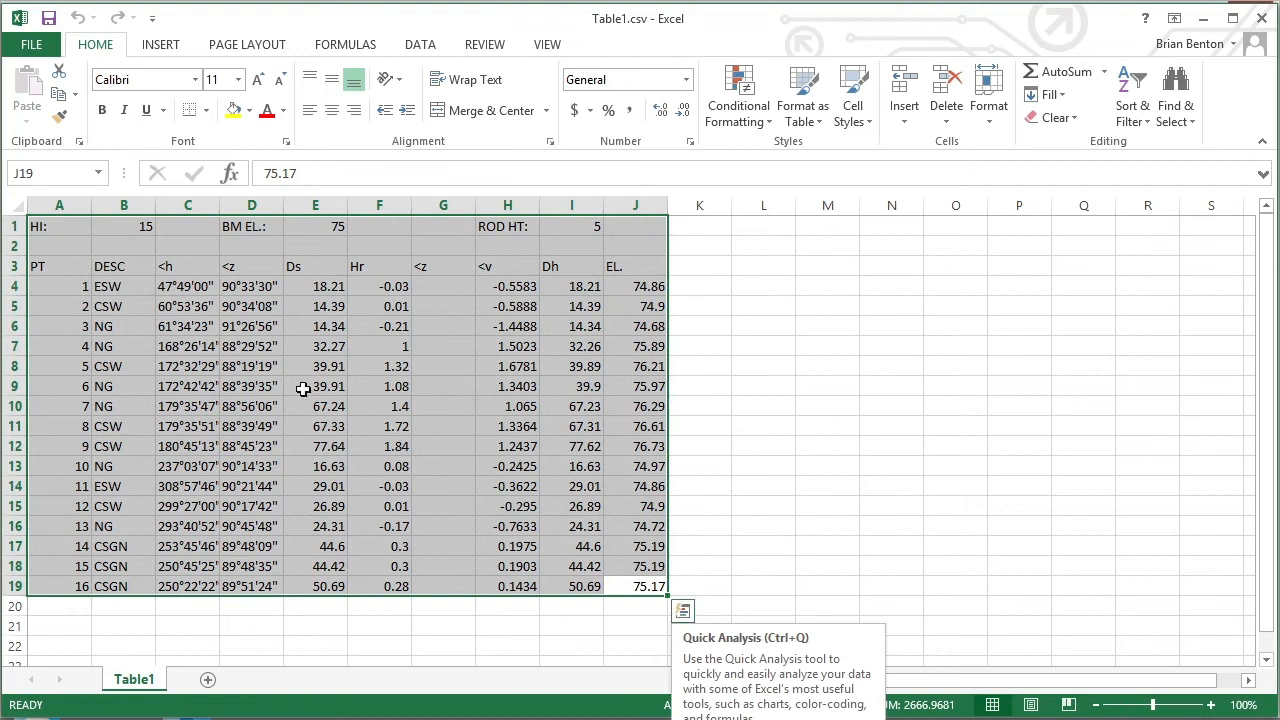
pyautogui.rightClick(340, 366)
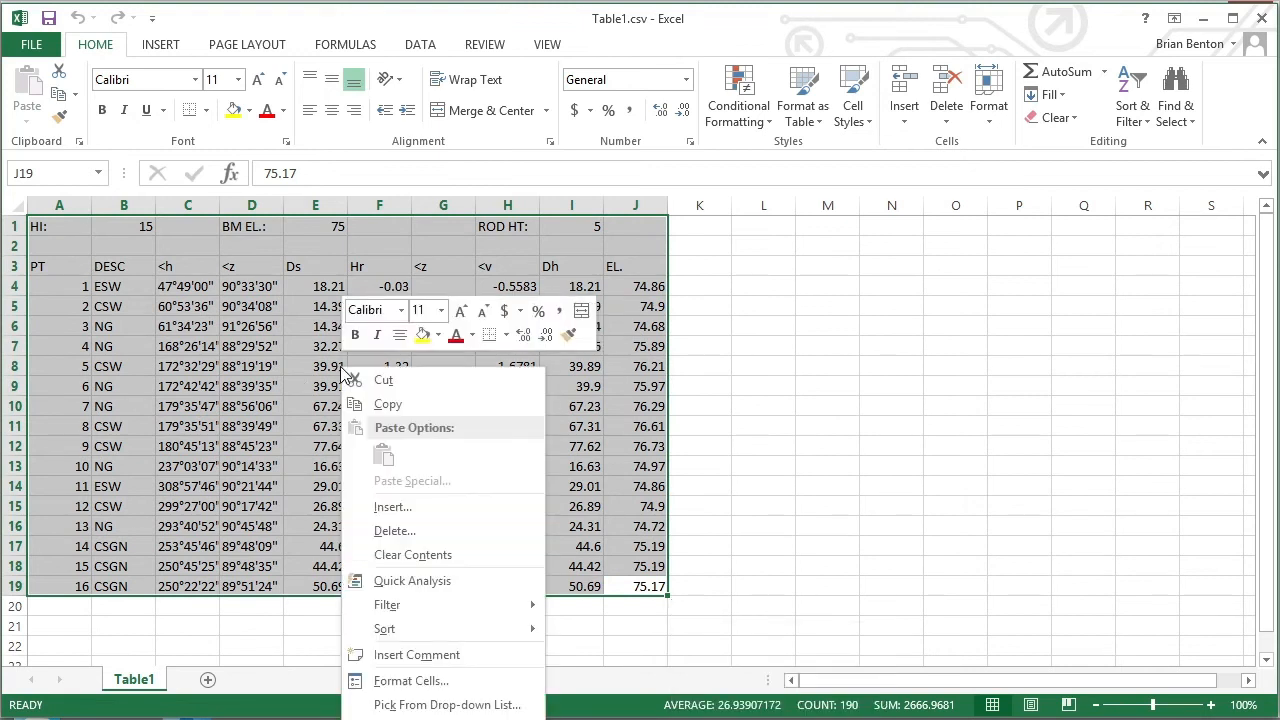
pyautogui.click(390, 405)
pyautogui.click(1203, 18)
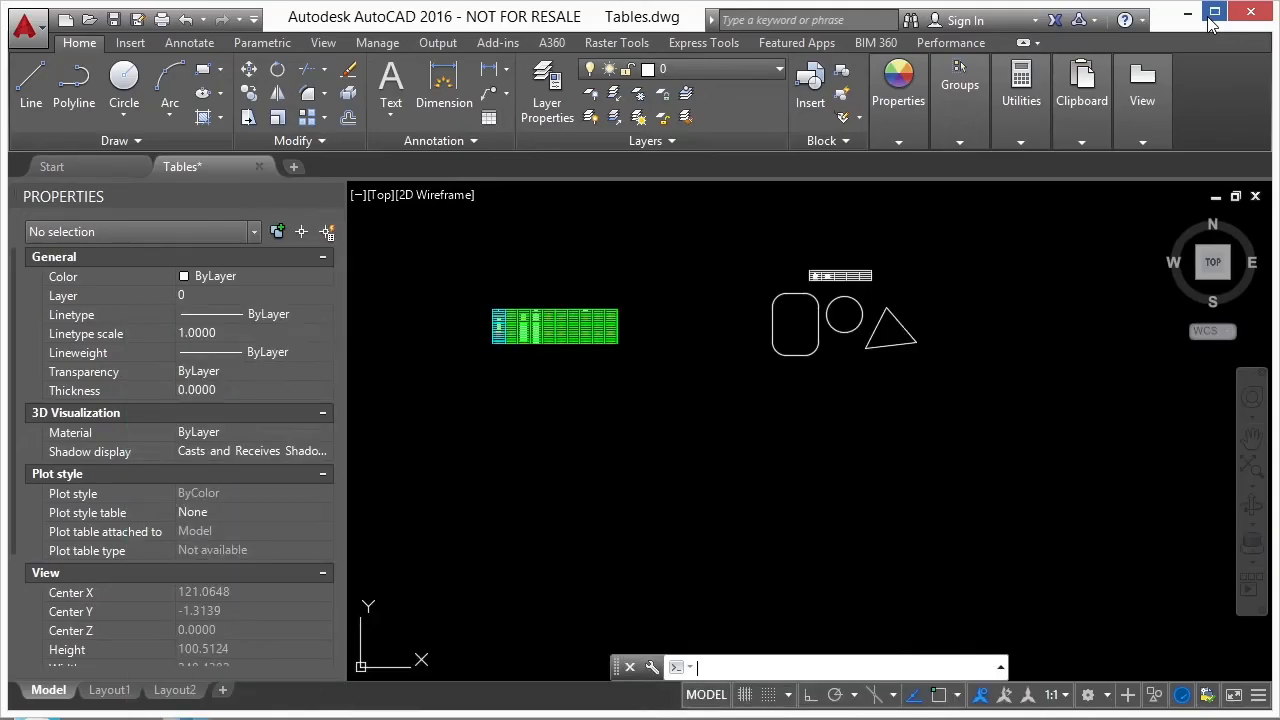
# - Paste the copied range with Paste Special as a Microsoft Excel Binary Worksheet, in the empty area between and below the green table and the shapes
pyautogui.click(615, 421)
pyautogui.click(573, 410)
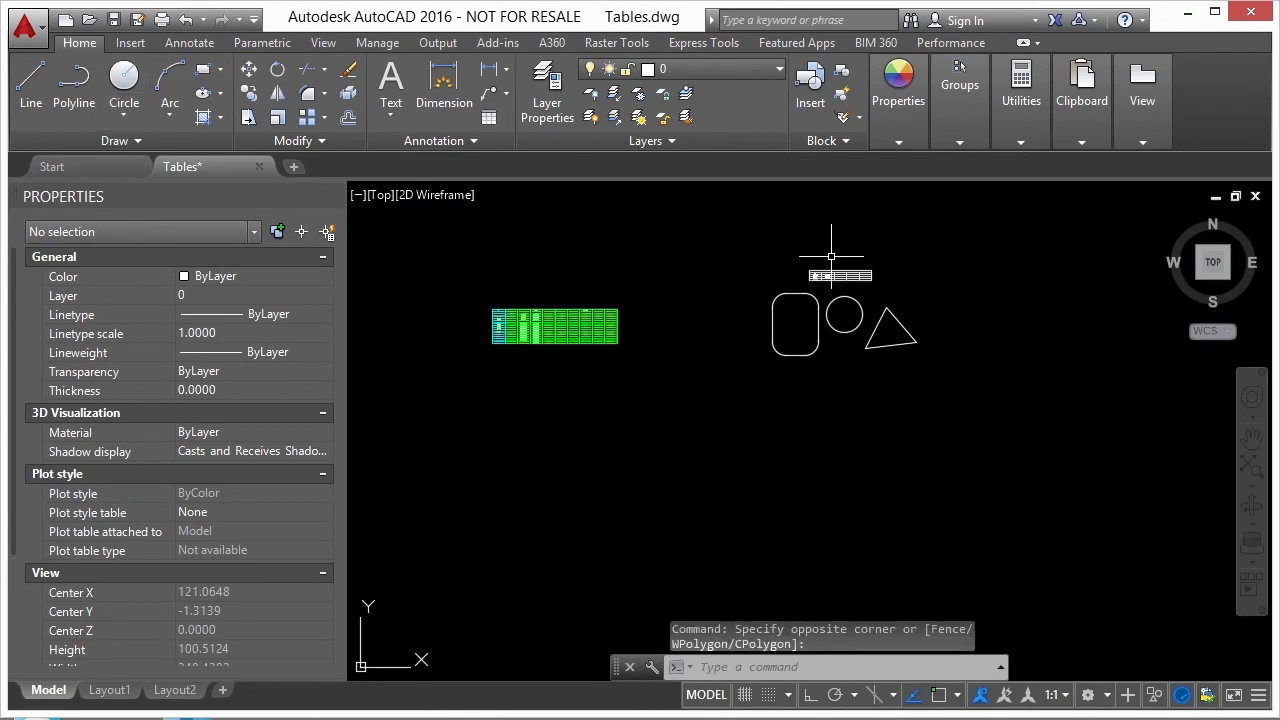
pyautogui.moveTo(1094, 142)
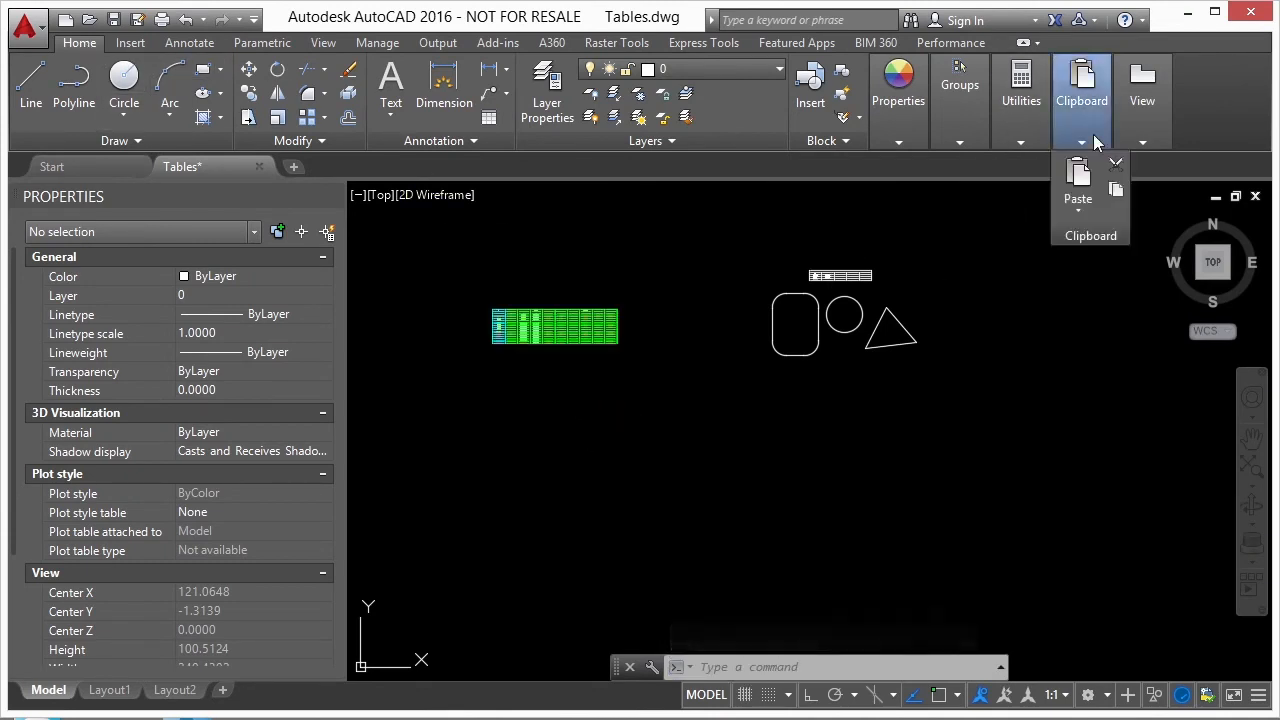
pyautogui.click(1078, 202)
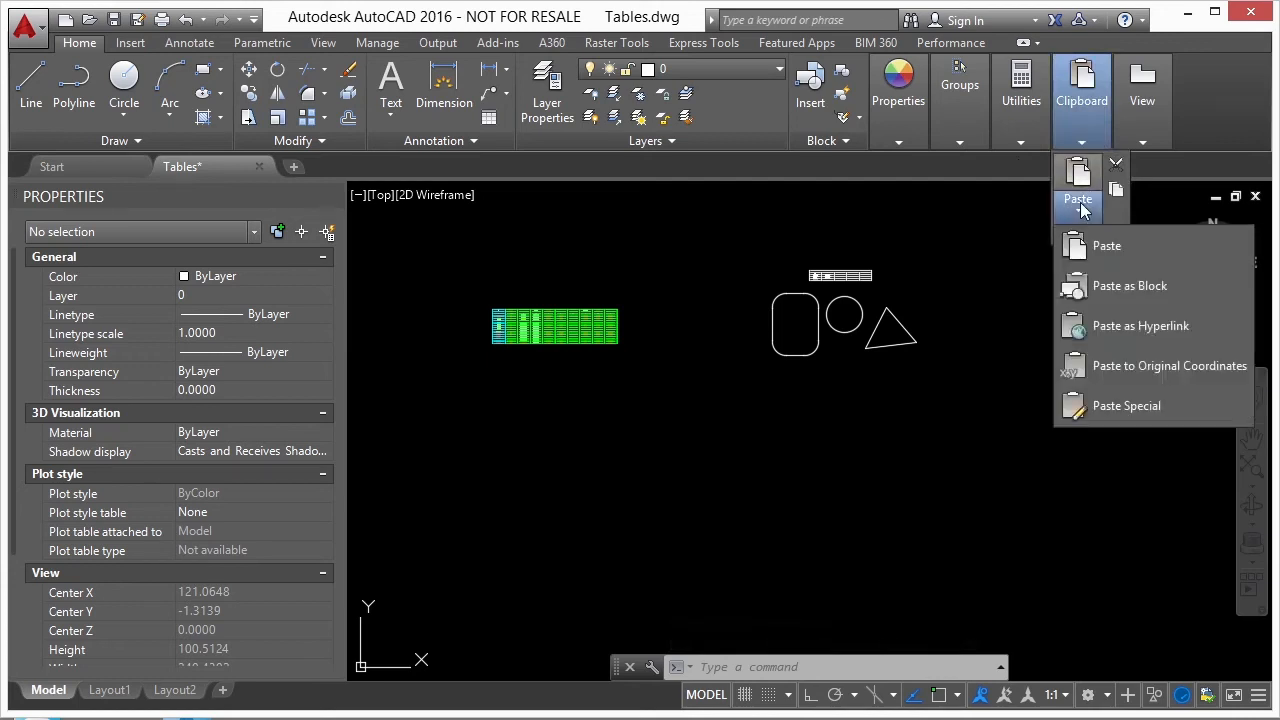
pyautogui.click(1120, 405)
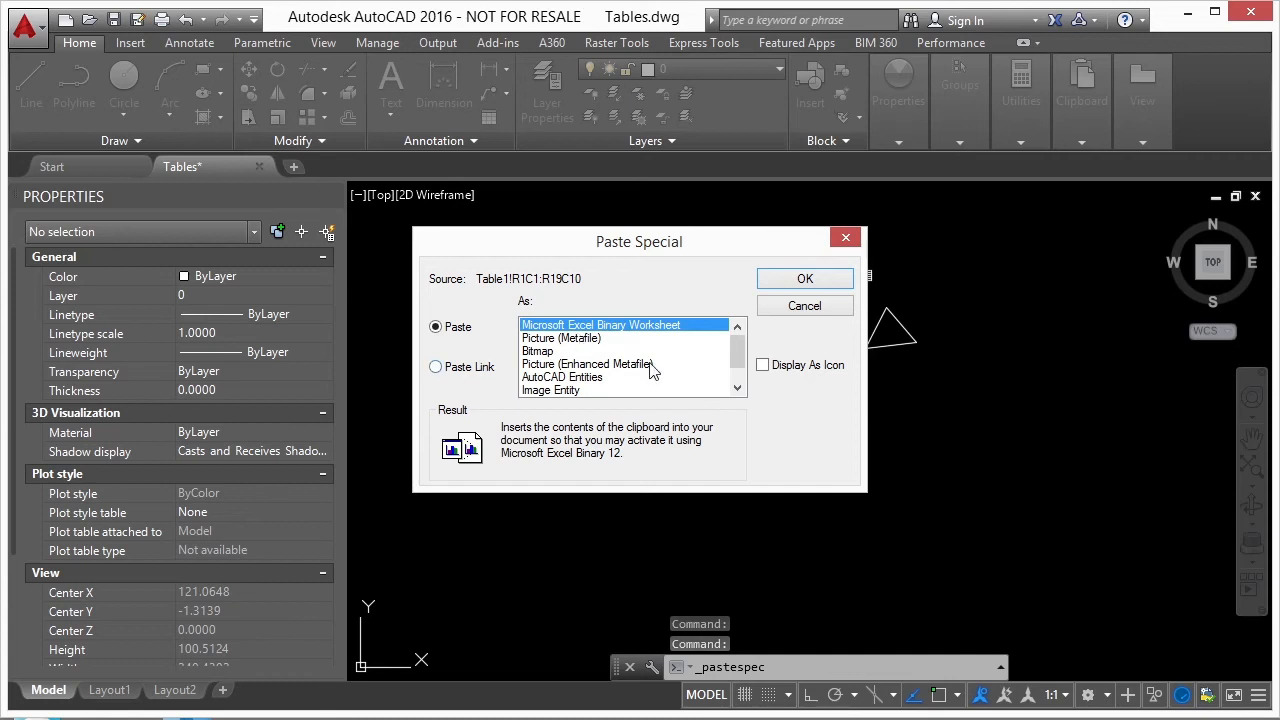
pyautogui.click(806, 280)
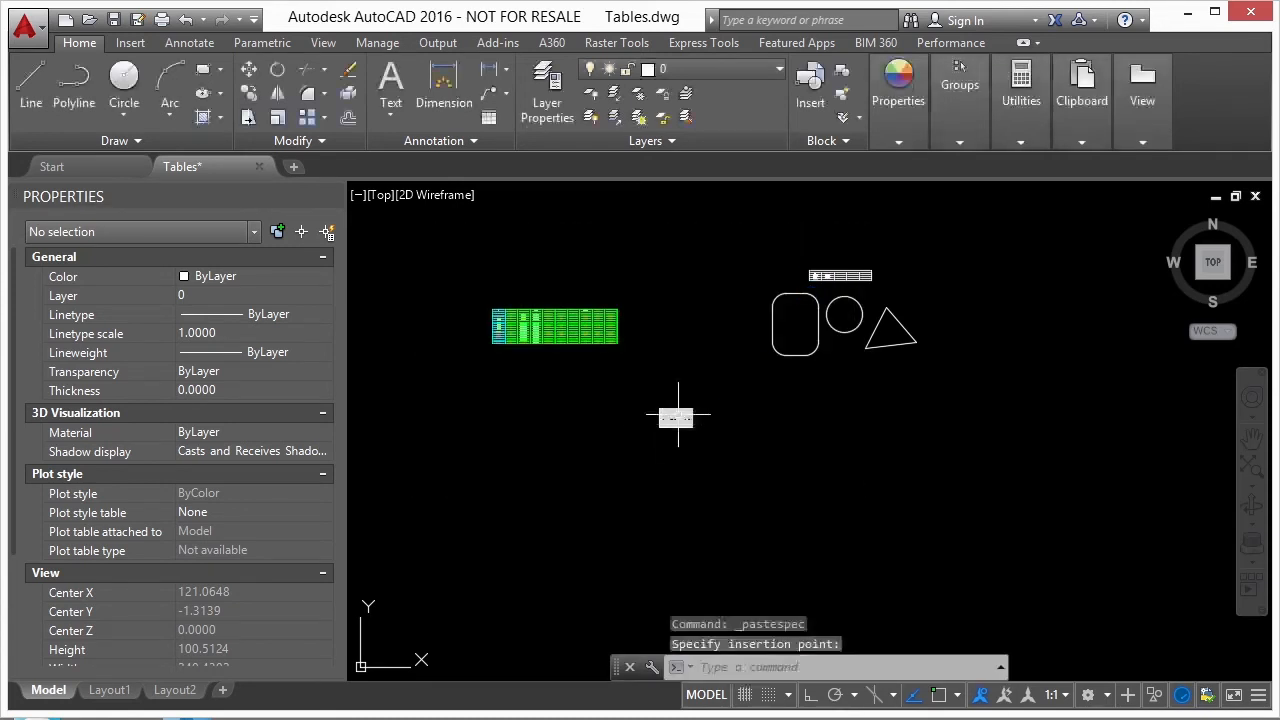
pyautogui.click(675, 418)
pyautogui.scroll(5, 675, 418)
pyautogui.scroll(-2, 777, 332)
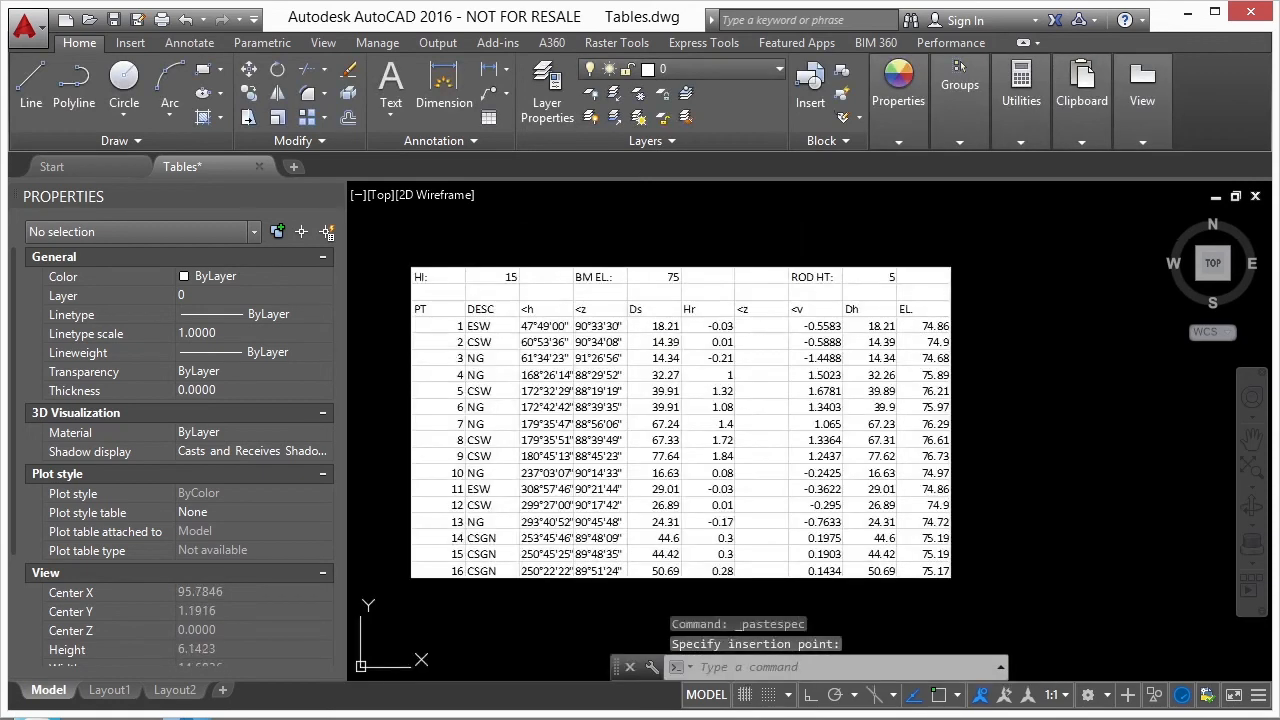
# - Stretch the pasted worksheet by its upper-right grip to about 9.77 units wide, and shrink it to about 6.18 units wide
pyautogui.click(707, 242)
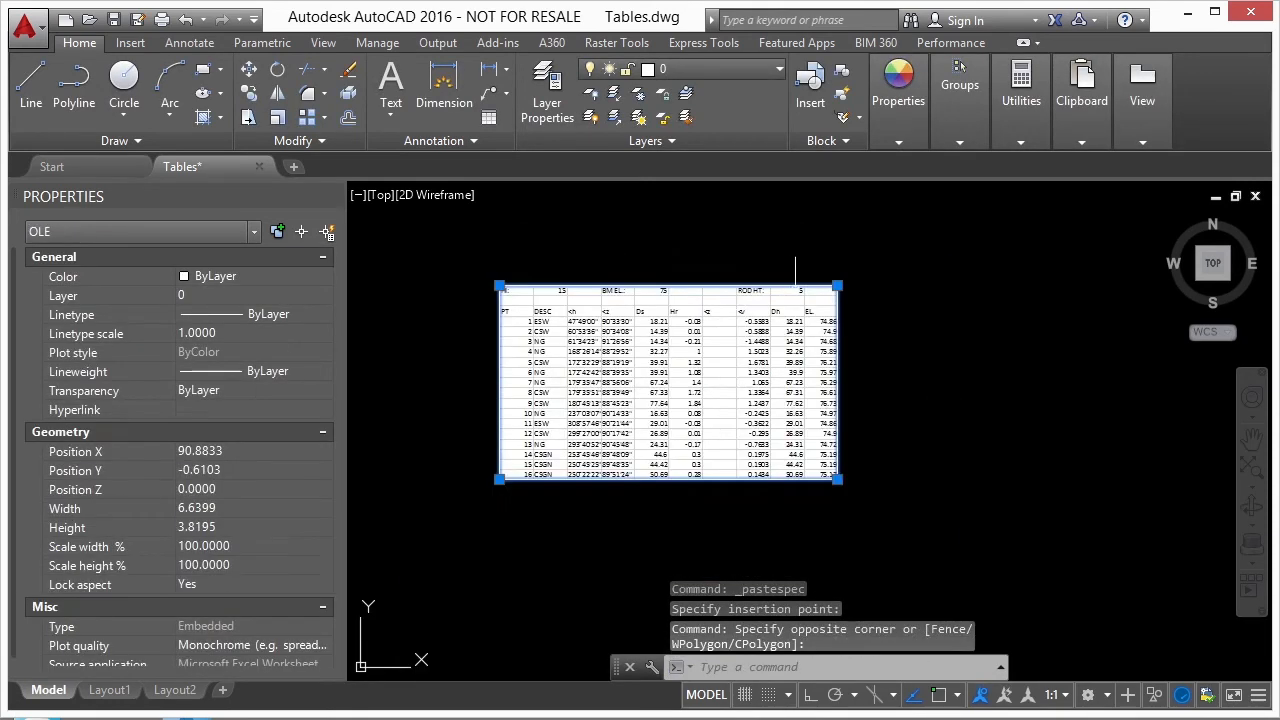
pyautogui.click(837, 285)
pyautogui.click(995, 200)
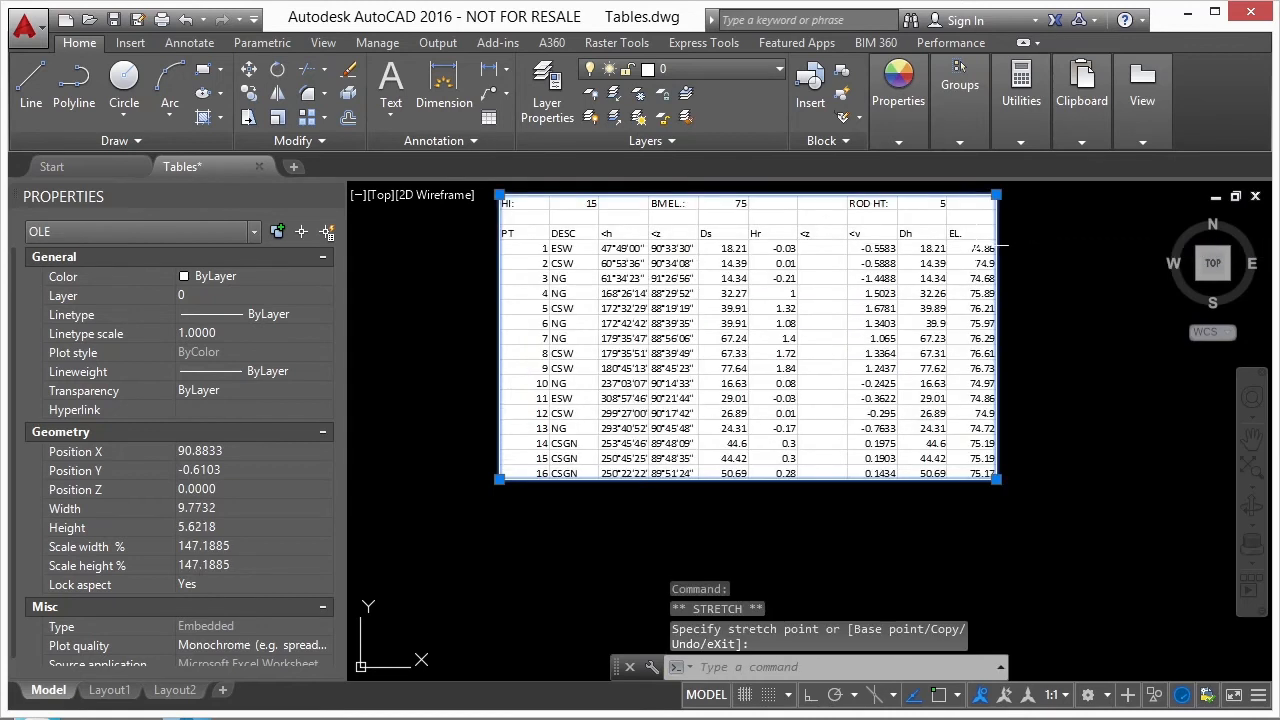
pyautogui.scroll(-4, 873, 311)
pyautogui.click(823, 318)
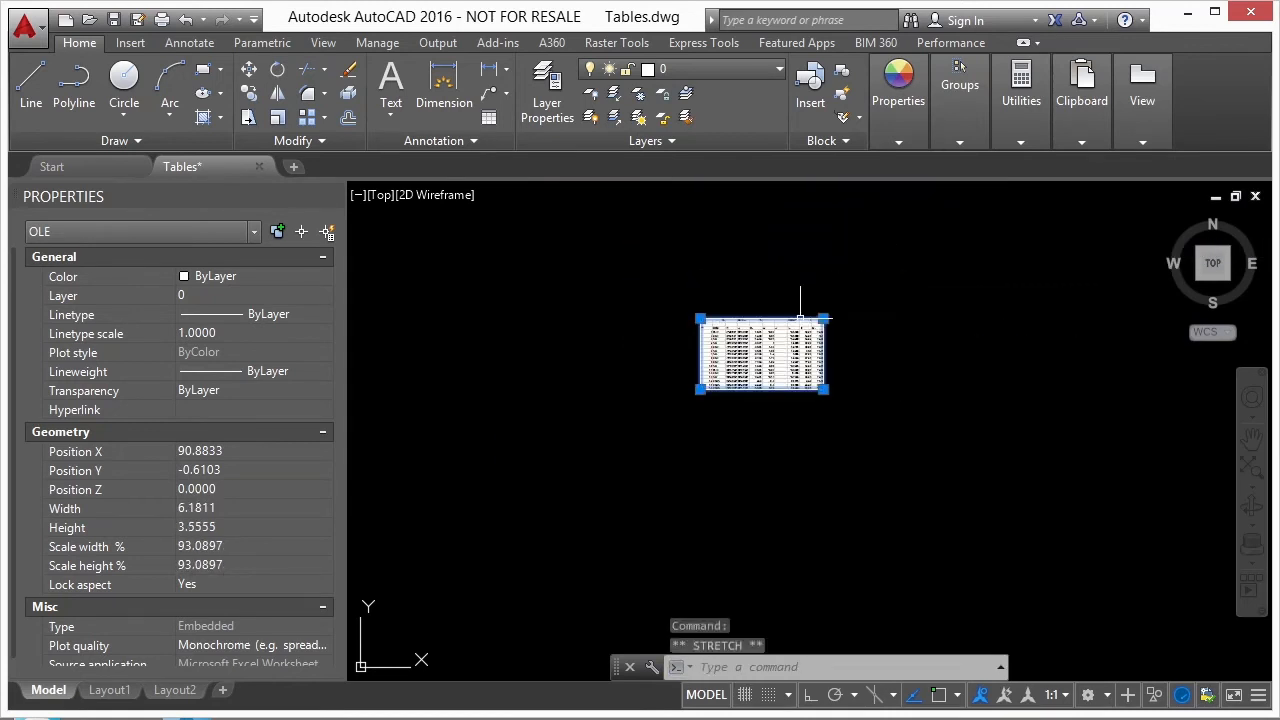
# - Deselect the worksheet and paste the copied range with Paste Special as AutoCAD Entities, placing the table beside the pasted worksheet
pyautogui.press('Escape')
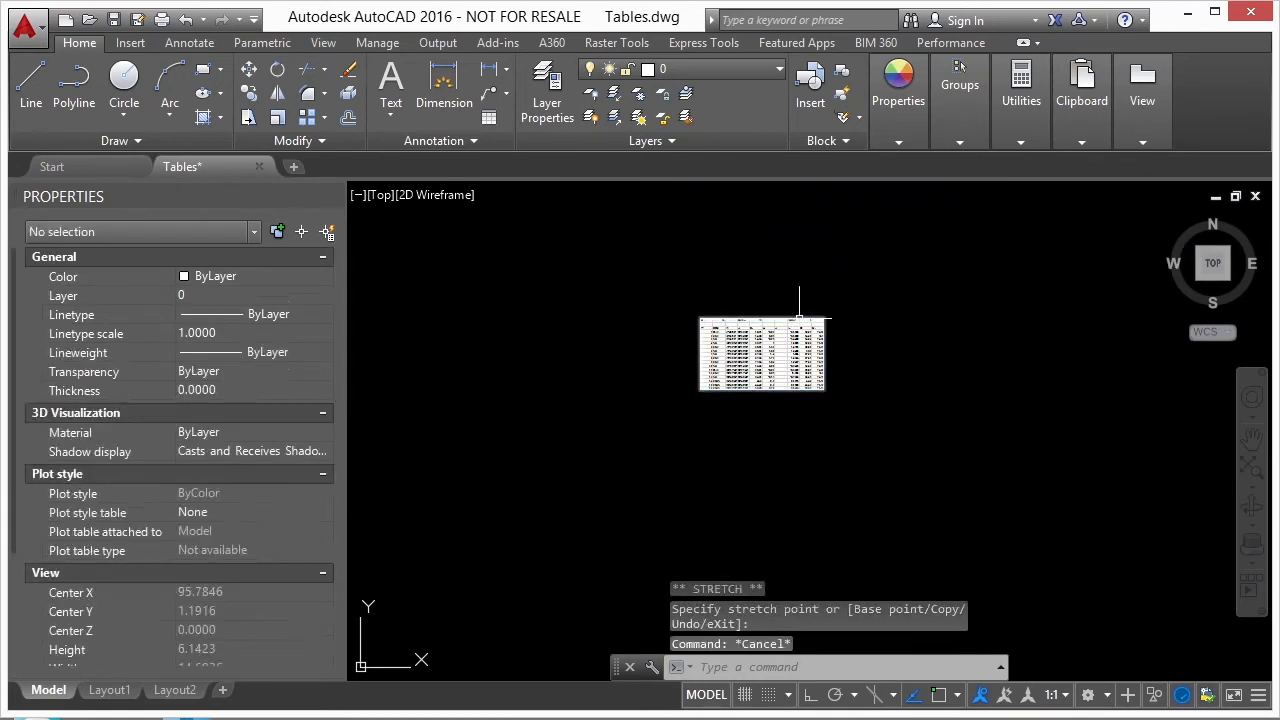
pyautogui.scroll(6, 776, 356)
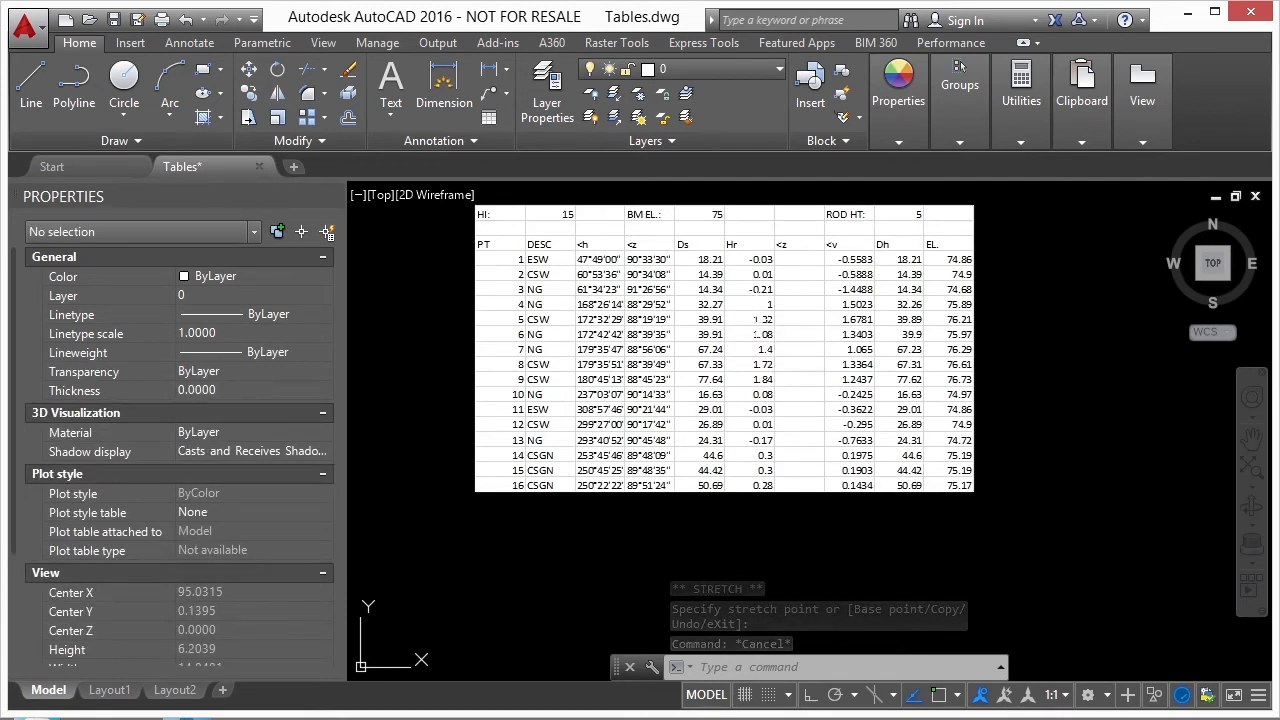
pyautogui.scroll(-6, 660, 340)
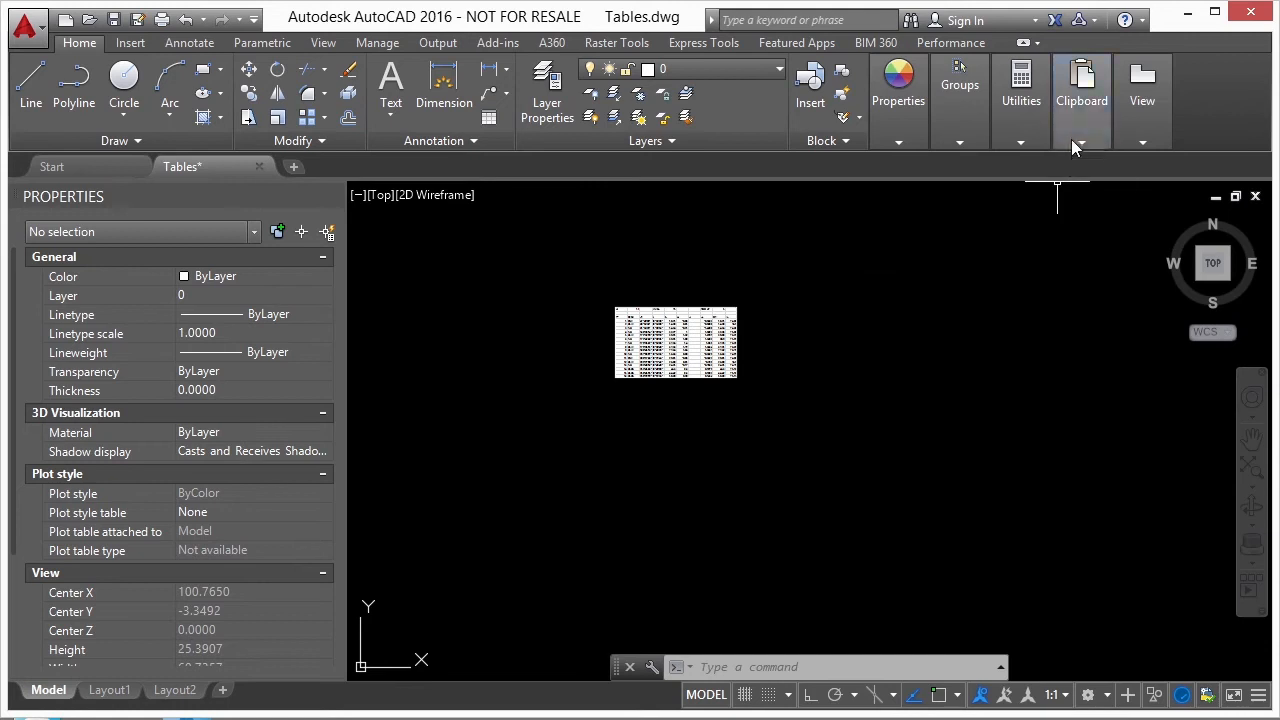
pyautogui.moveTo(1072, 137)
pyautogui.click(1078, 206)
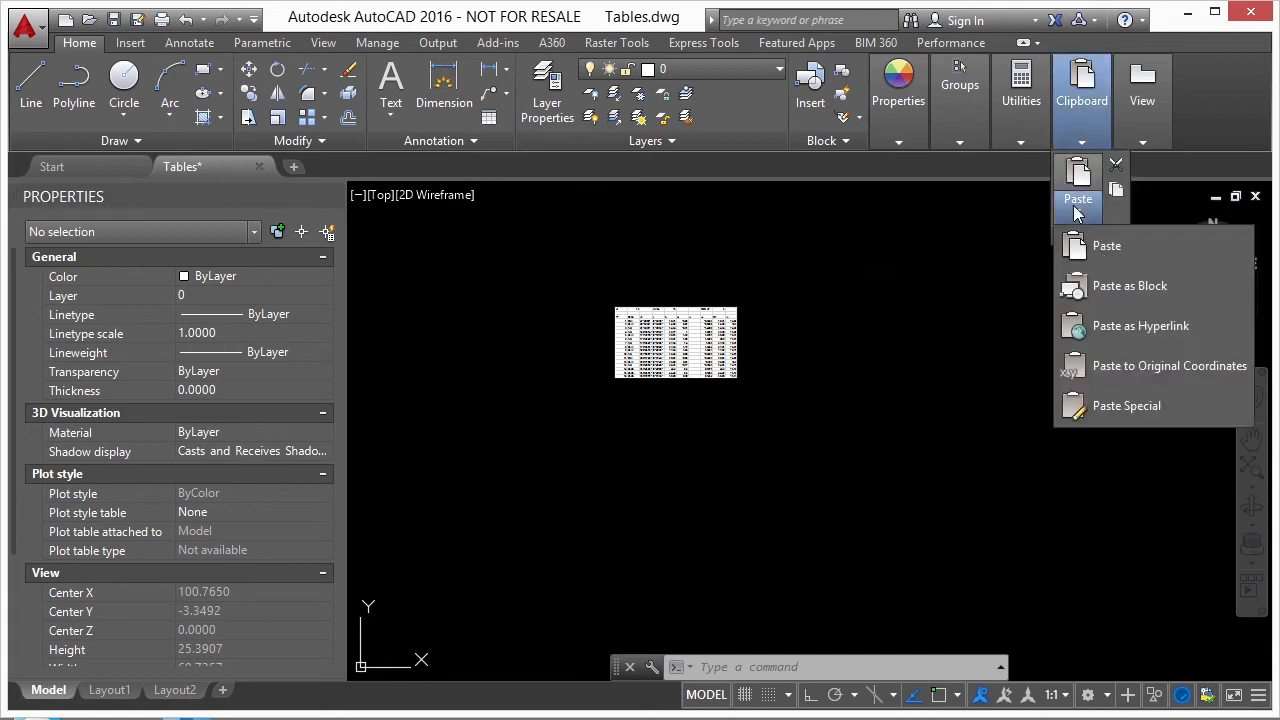
pyautogui.click(1130, 406)
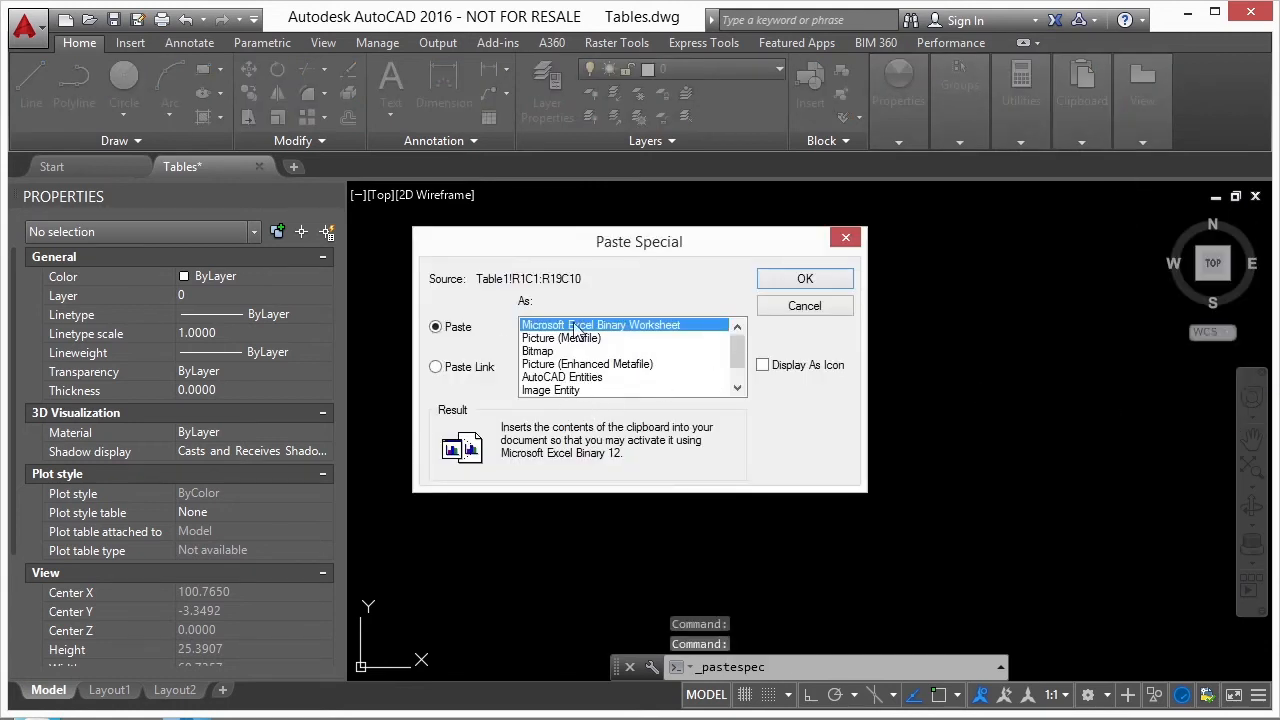
pyautogui.click(577, 379)
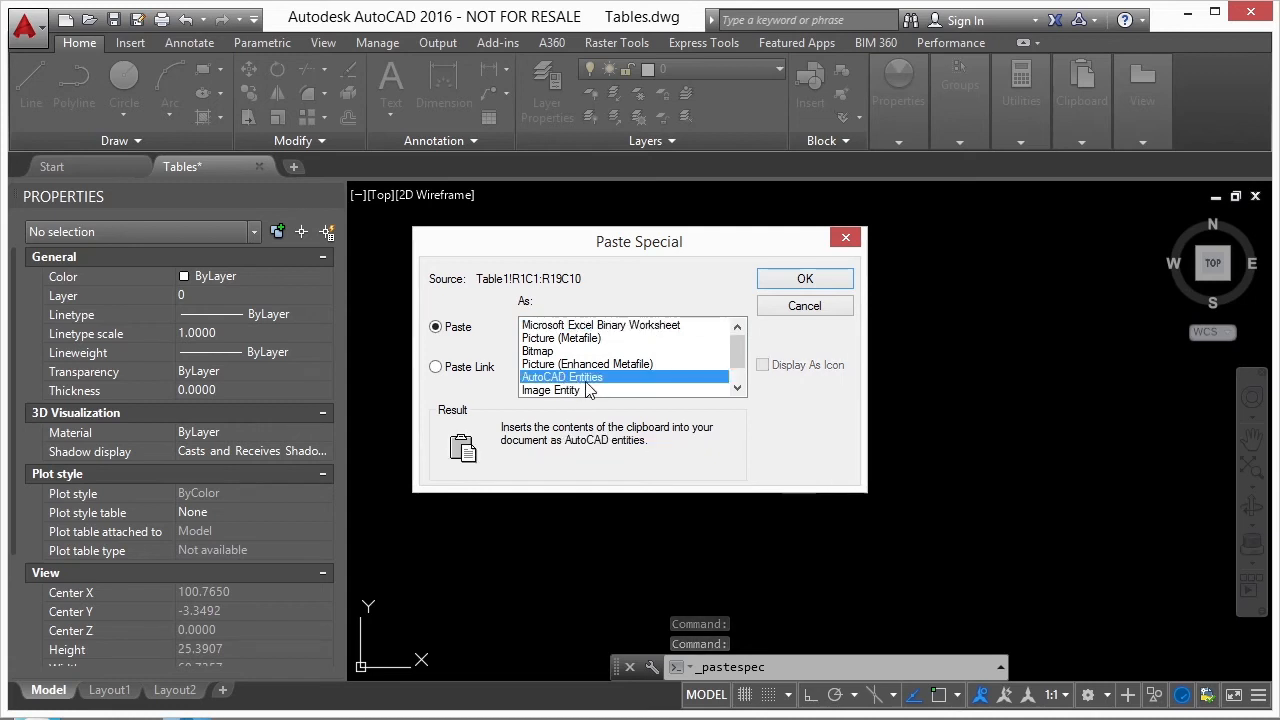
pyautogui.click(786, 277)
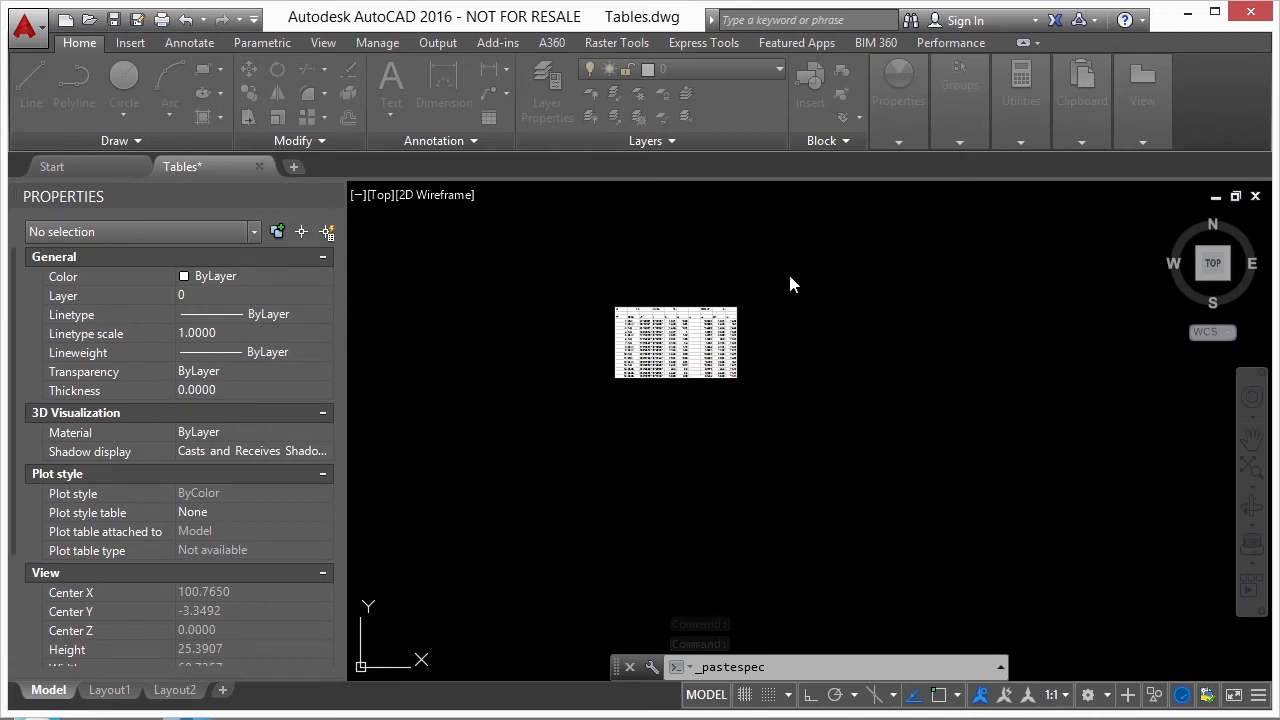
pyautogui.click(668, 300)
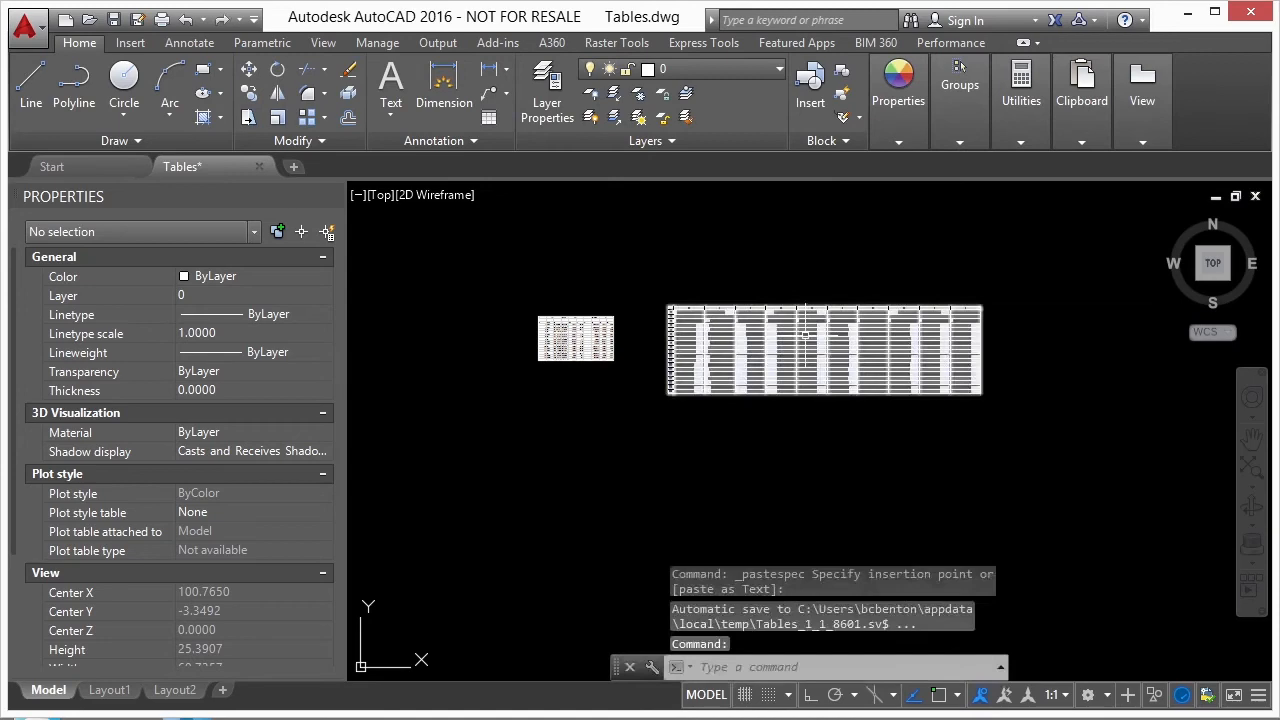
# - Select individual cells in column A of the newly pasted table to check that they are editable, and clear the selection
pyautogui.scroll(4, 652, 340)
pyautogui.click(626, 349)
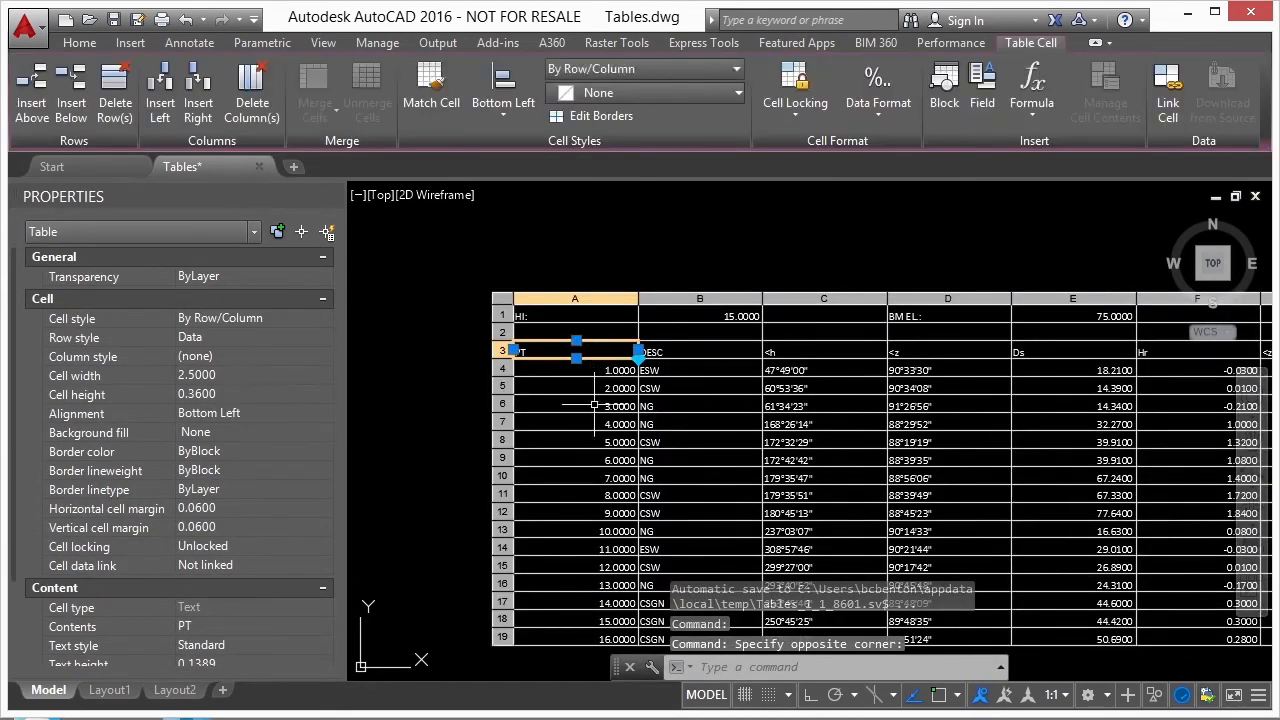
pyautogui.click(594, 406)
pyautogui.click(594, 477)
pyautogui.press('Escape')
pyautogui.press('Escape')
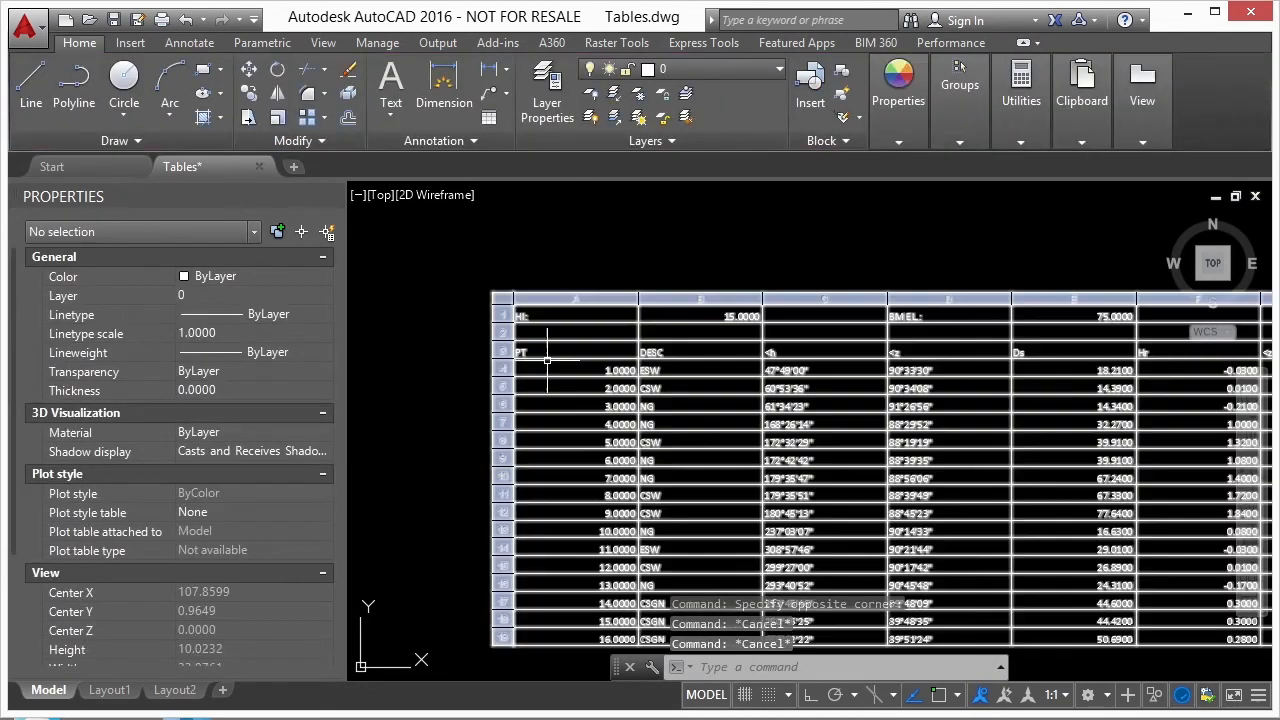
# - Delete column B, the DESC column, from the table pasted as AutoCAD entities
pyautogui.scroll(-2, 610, 351)
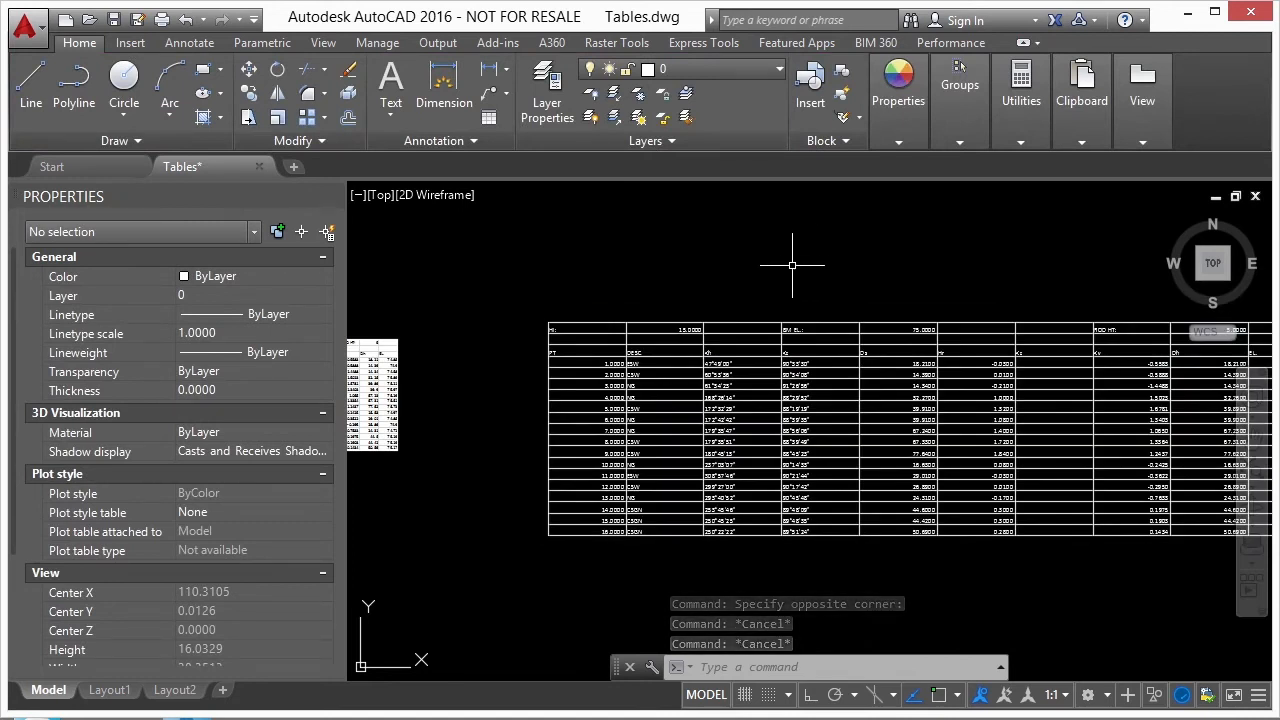
pyautogui.click(672, 343)
pyautogui.scroll(2, 673, 338)
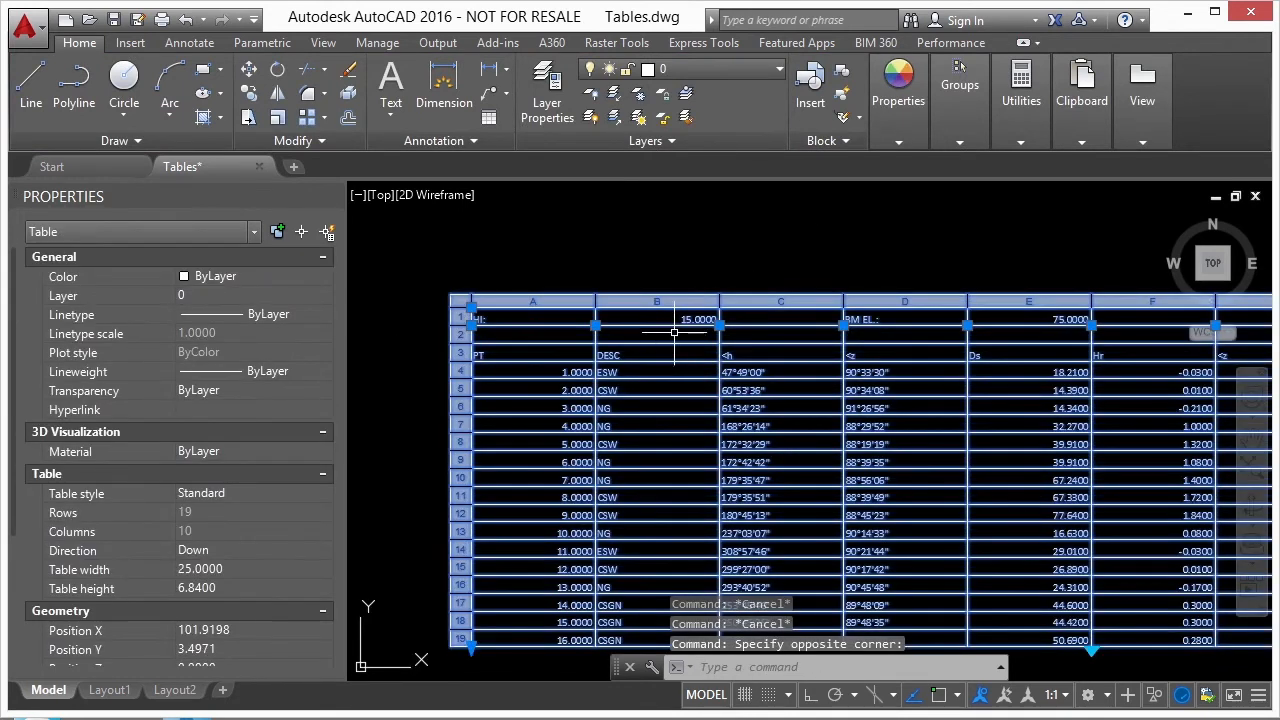
pyautogui.click(672, 303)
pyautogui.rightClick(673, 308)
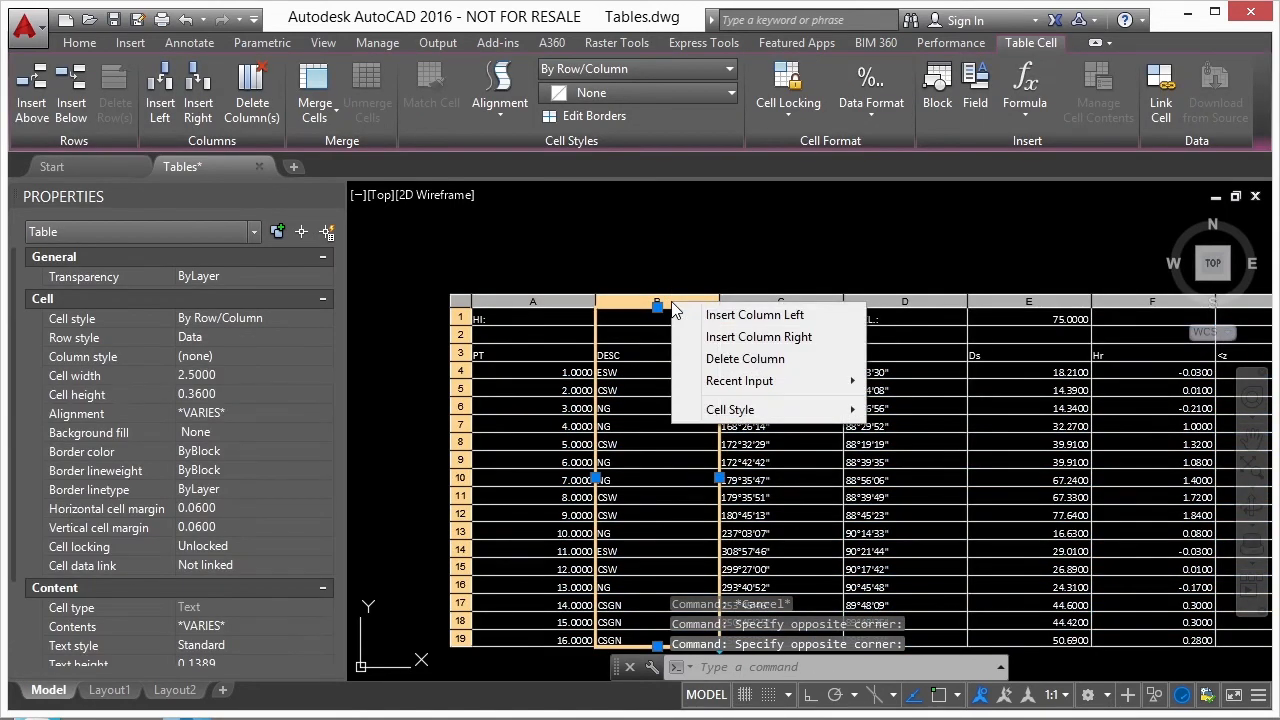
pyautogui.click(714, 368)
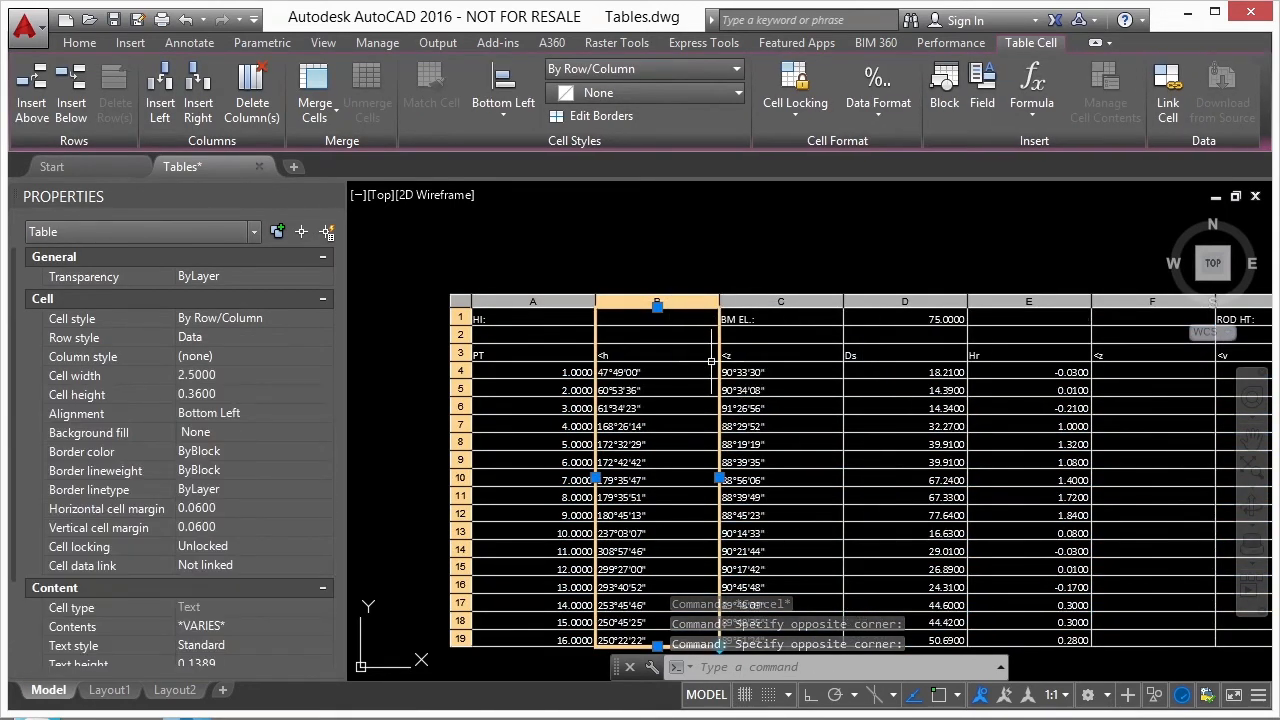
# - Delete the empty row 2 from the same table and clear the selection
pyautogui.click(461, 335)
pyautogui.rightClick(461, 335)
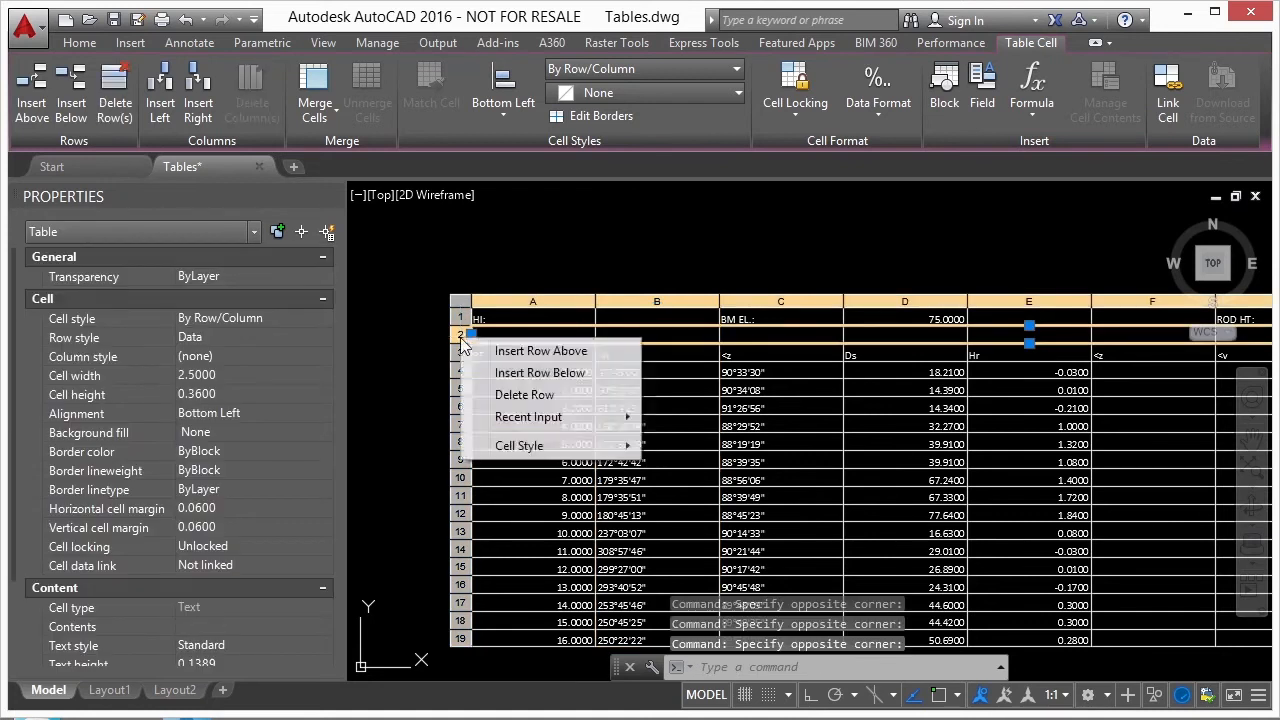
pyautogui.click(505, 392)
pyautogui.press('Escape')
# - Paste the copied range with Paste Special as a Paste Link of AutoCAD Entities, placing the linked table below the other two
pyautogui.scroll(-1, 705, 293)
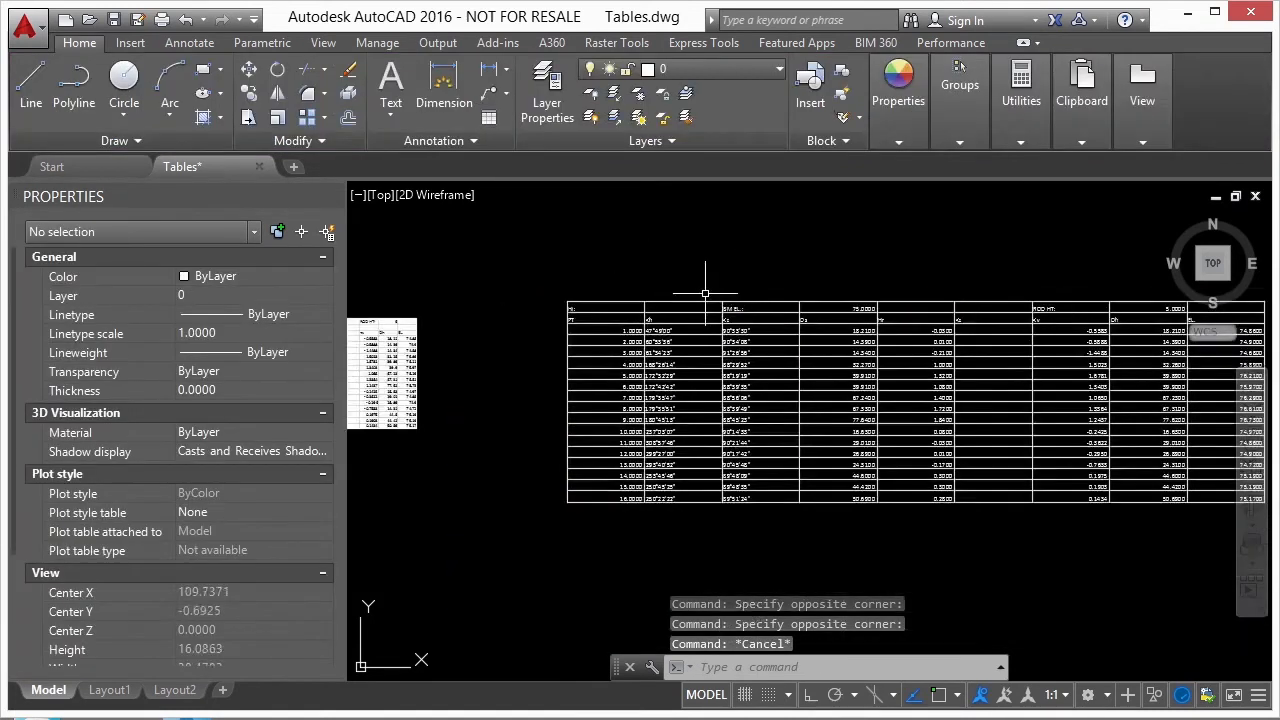
pyautogui.scroll(-3, 805, 280)
pyautogui.scroll(-1, 862, 242)
pyautogui.click(1082, 95)
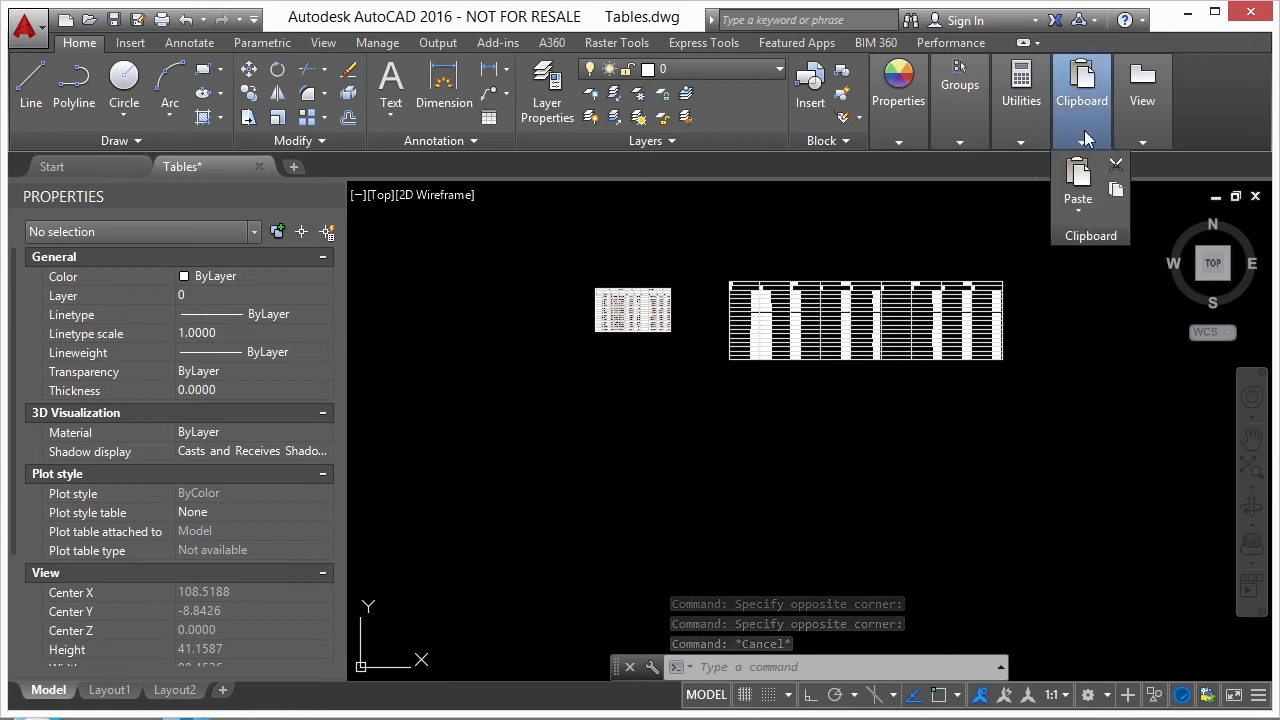
pyautogui.click(1086, 213)
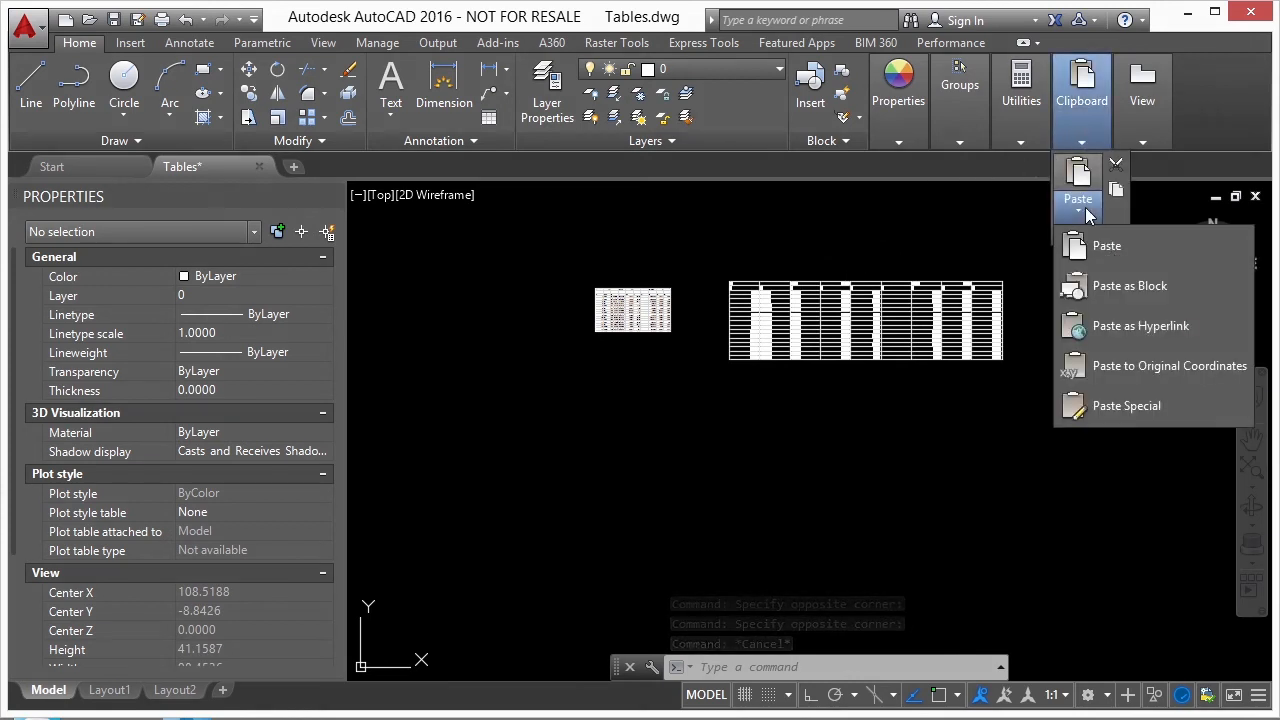
pyautogui.click(1125, 406)
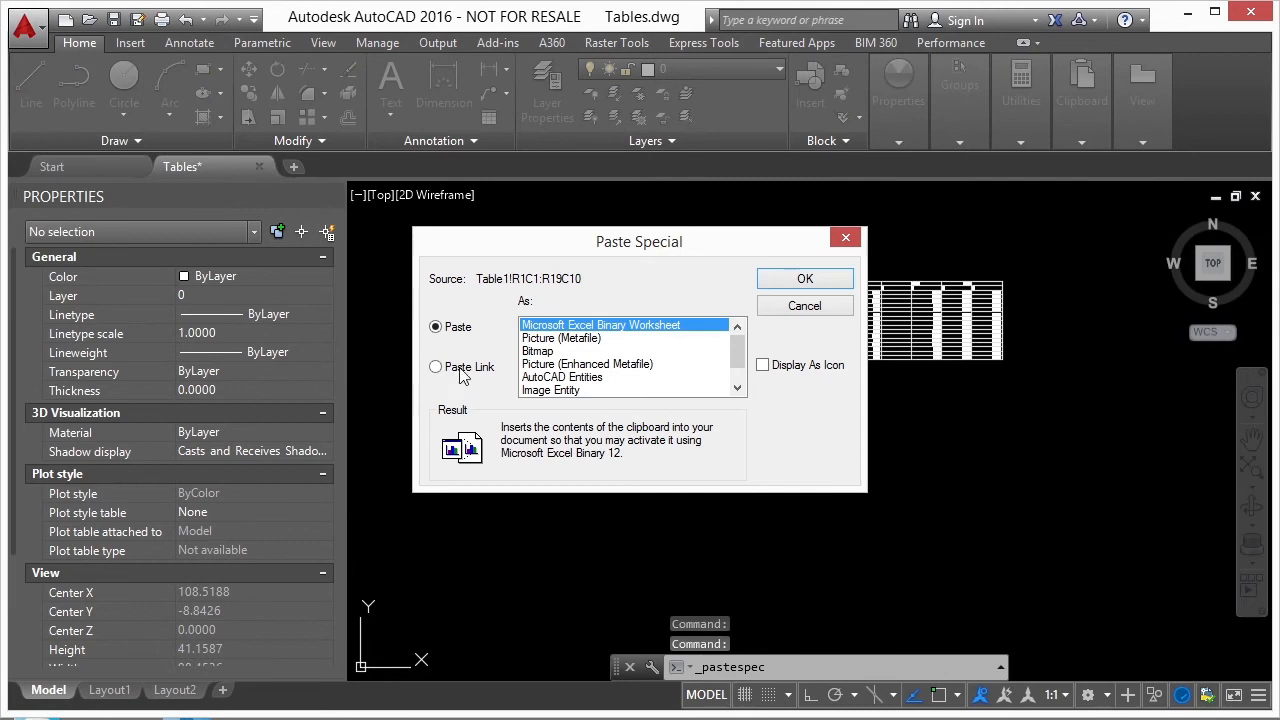
pyautogui.click(463, 372)
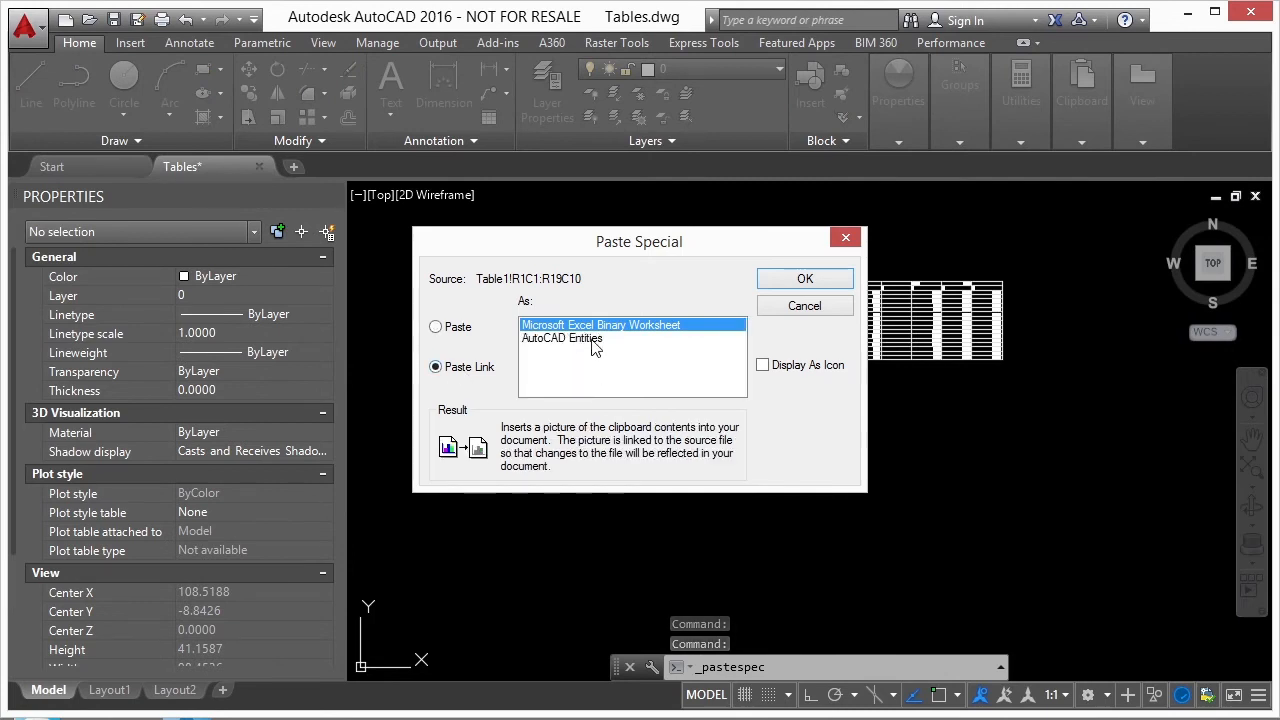
pyautogui.moveTo(634, 247); pyautogui.dragTo(820, 401)
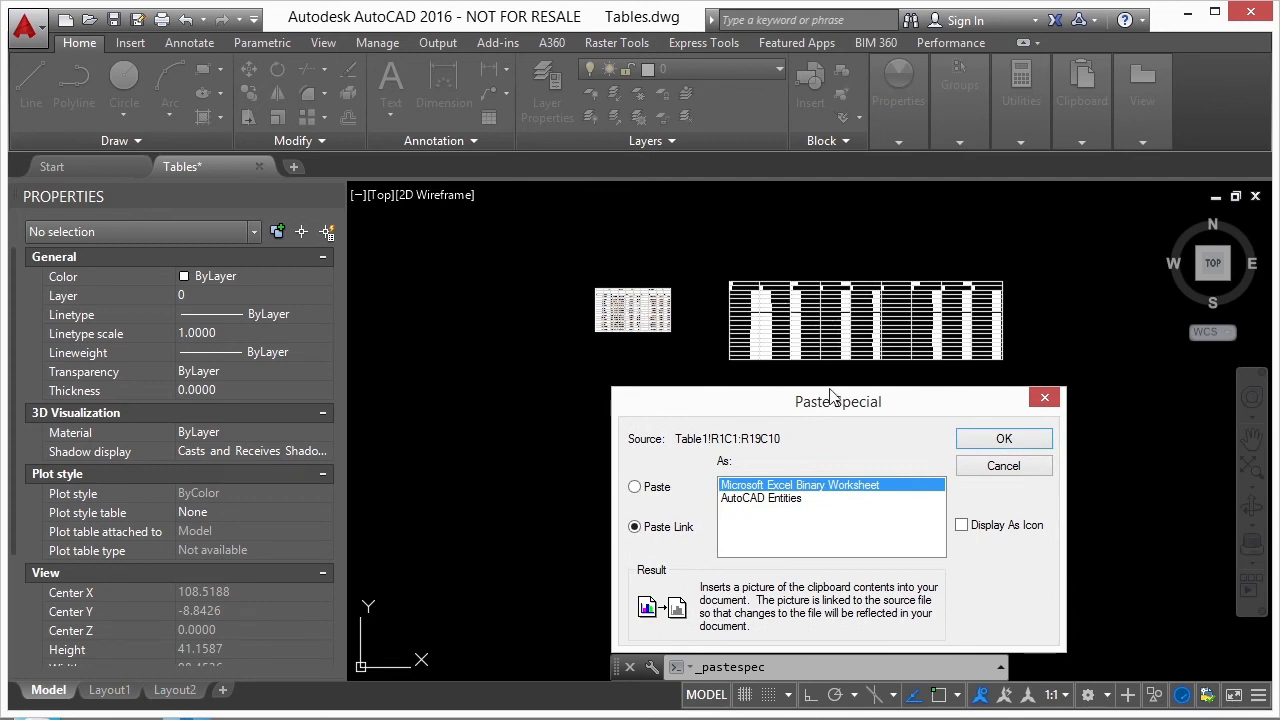
pyautogui.moveTo(838, 402); pyautogui.dragTo(764, 255)
pyautogui.click(697, 352)
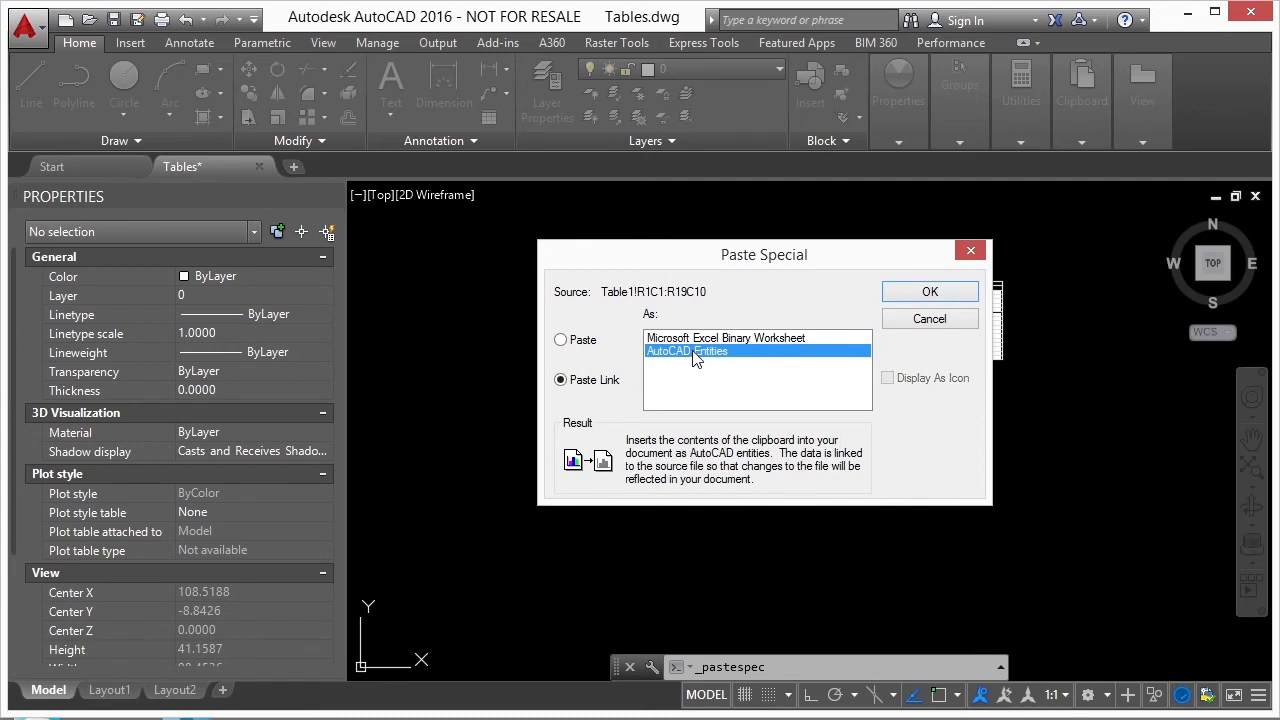
pyautogui.click(938, 293)
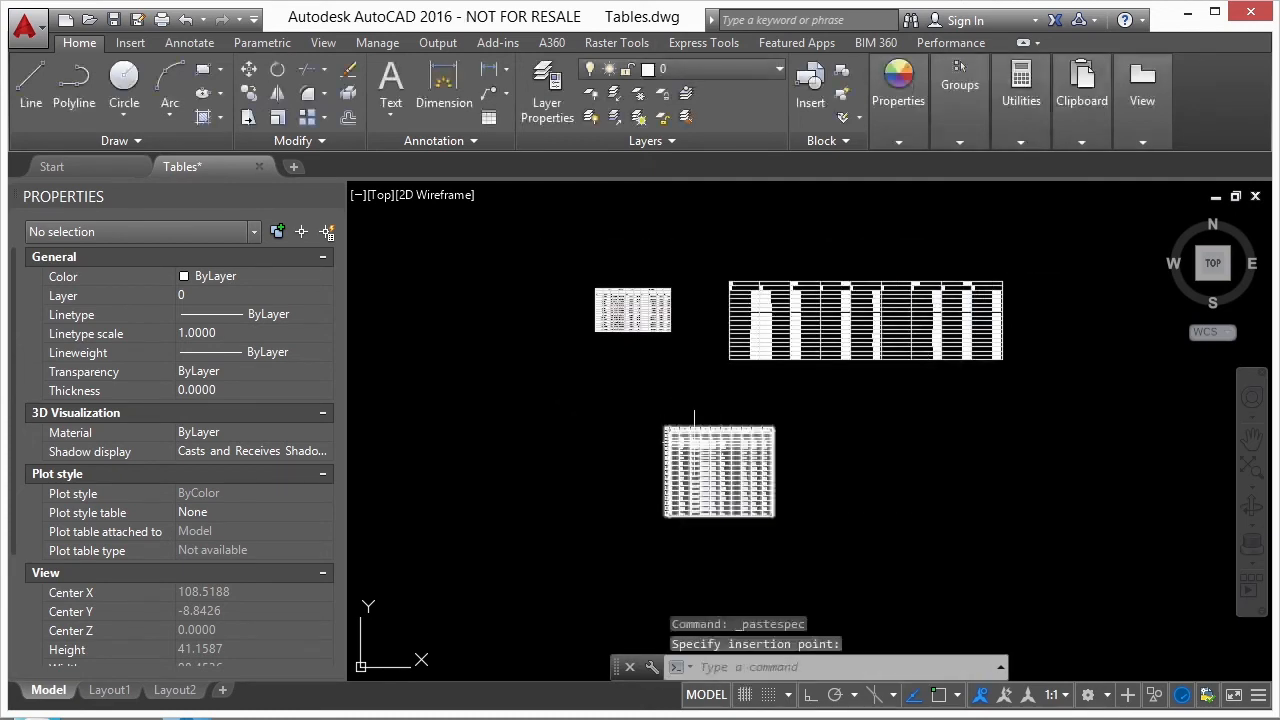
# - Examine the linked table's lock and link indicator, its cell contents and its number formatting
pyautogui.scroll(5, 651, 407)
pyautogui.scroll(2, 653, 428)
pyautogui.click(653, 428)
pyautogui.scroll(-4, 571, 274)
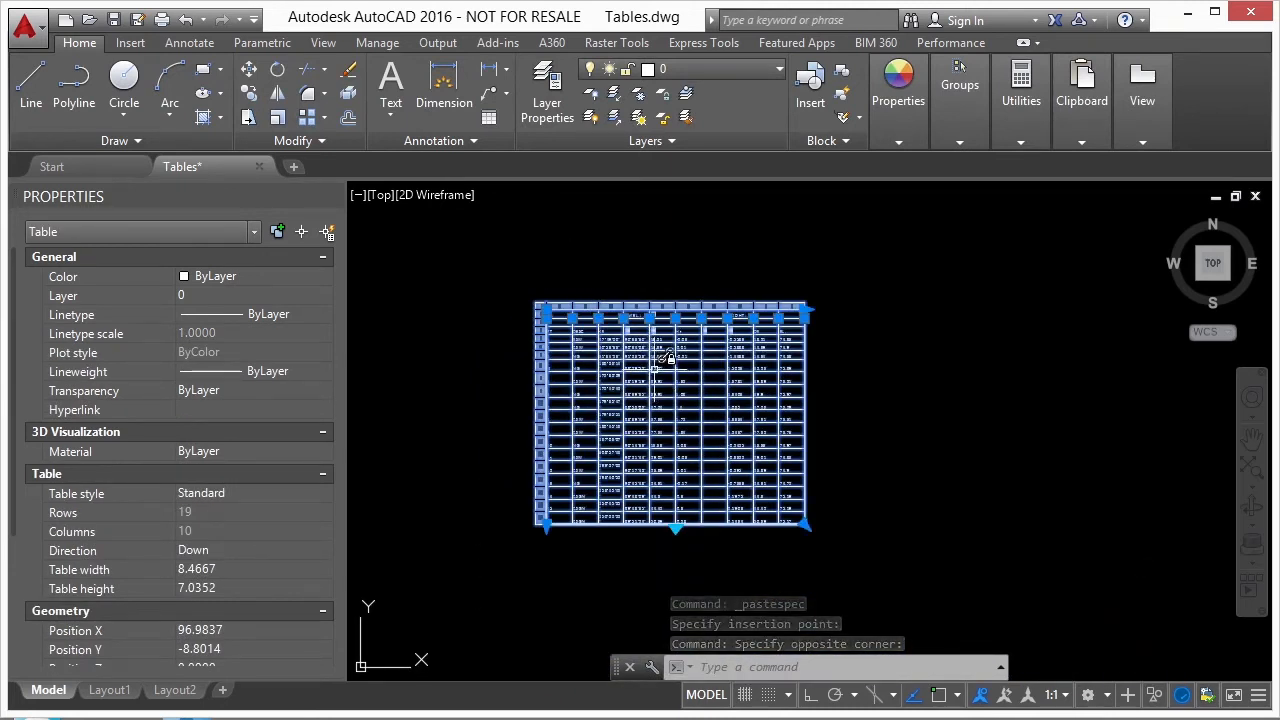
pyautogui.press('Escape')
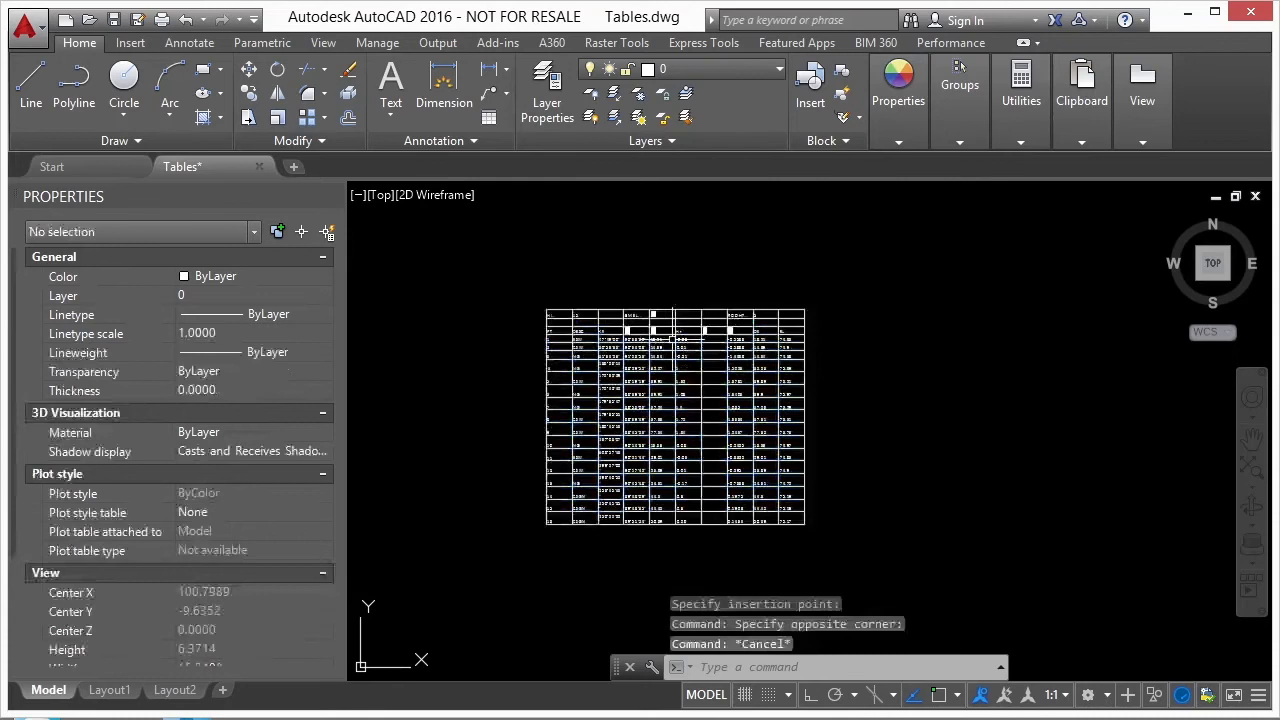
pyautogui.scroll(4, 605, 327)
pyautogui.click(634, 318)
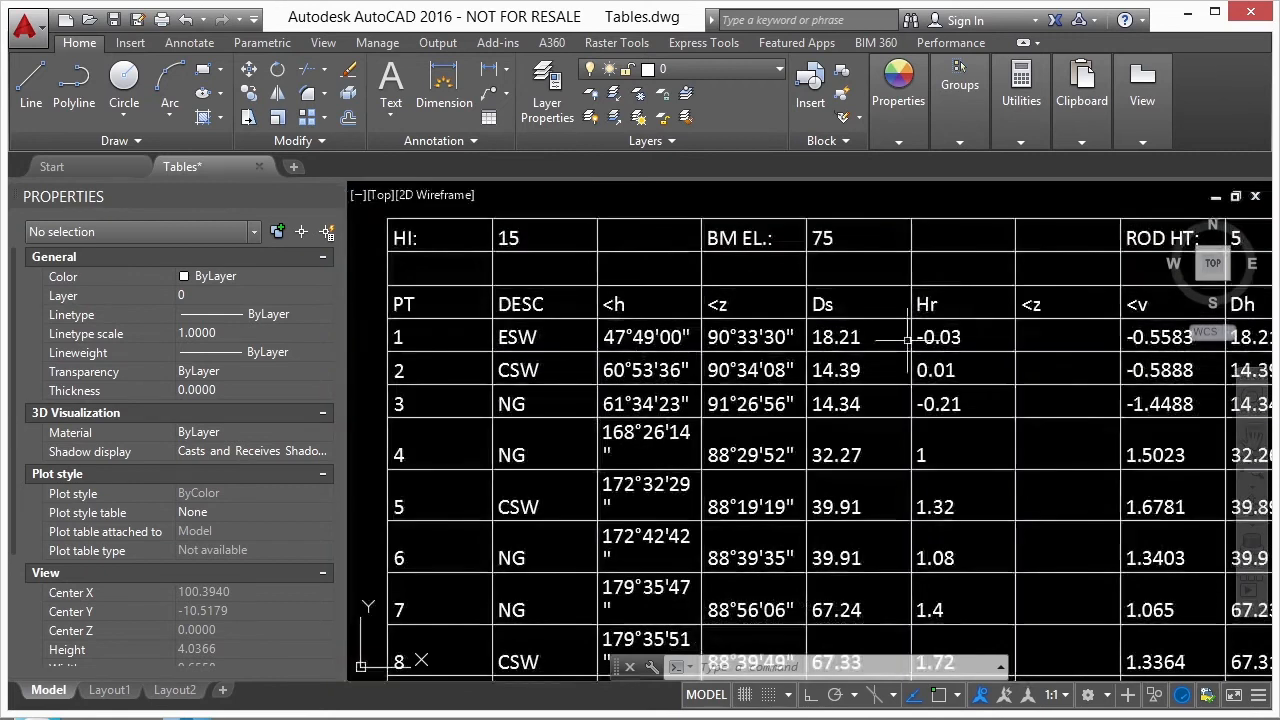
pyautogui.scroll(-8, 908, 340)
pyautogui.scroll(-4, 980, 365)
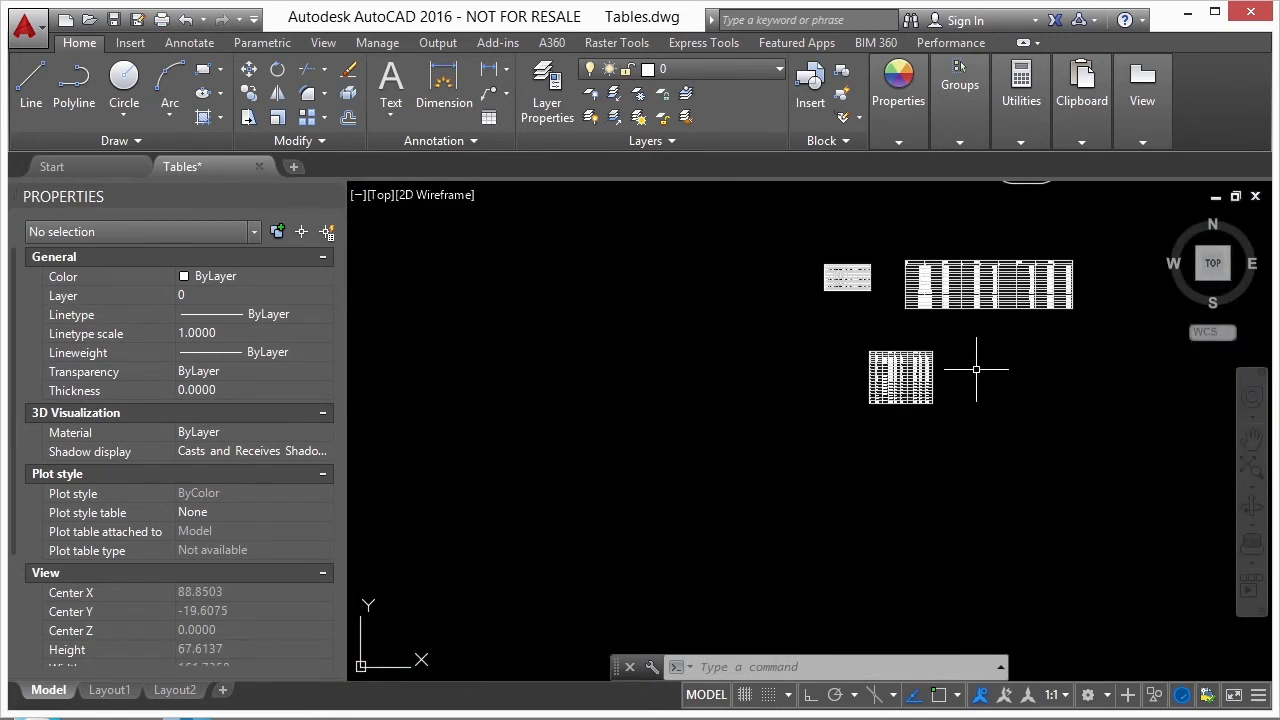
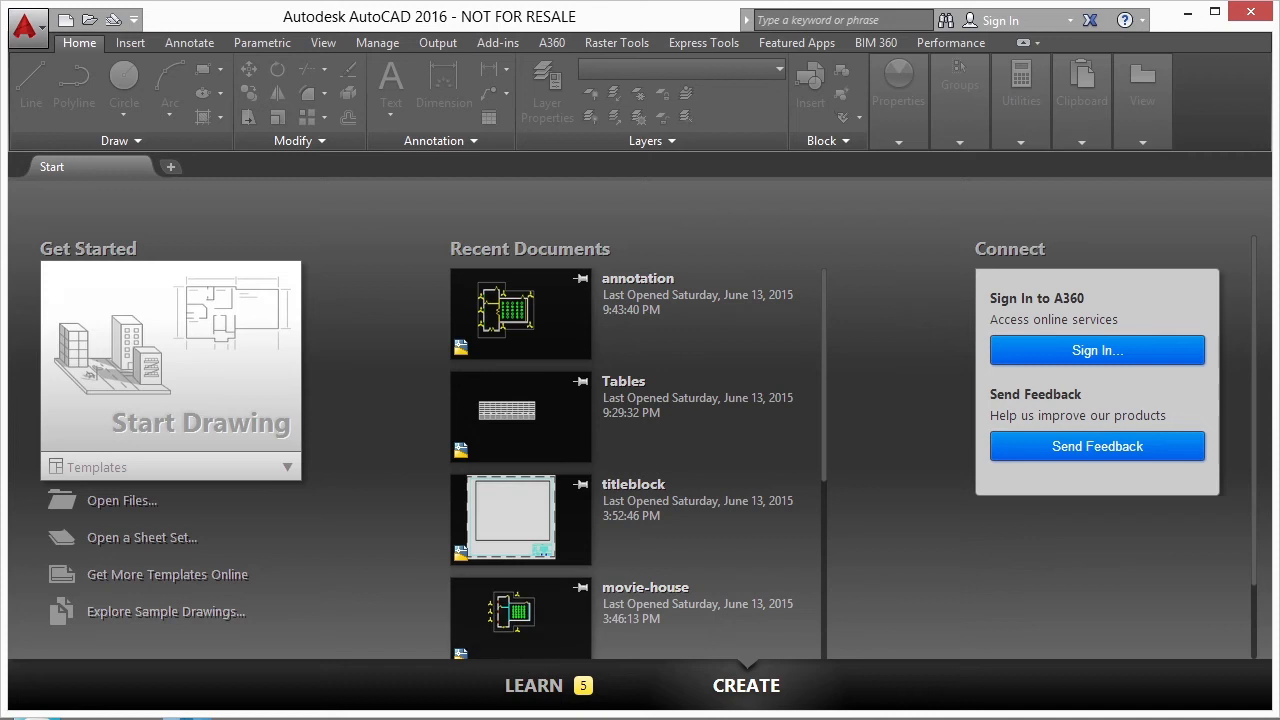
# - Open annotation.dwg from the 06 project folder in File Explorer
pyautogui.click(185, 718)
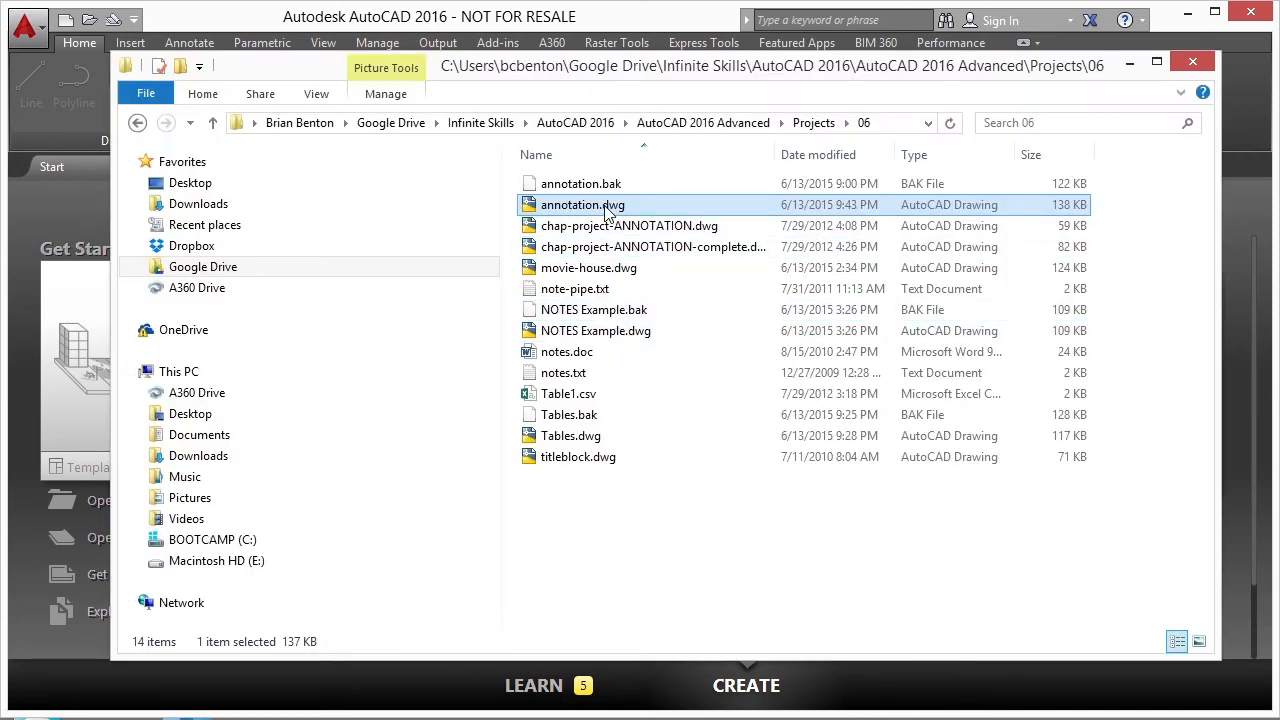
pyautogui.doubleClick(640, 206)
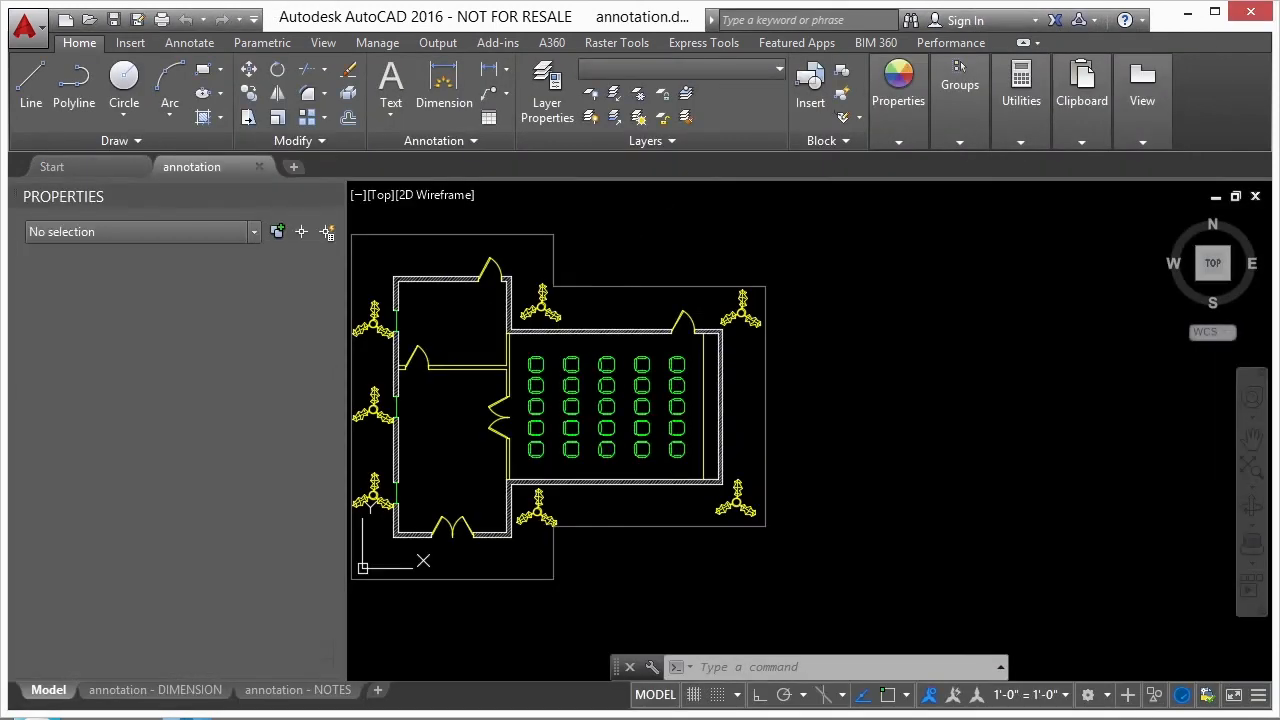
# - Add the multiline text THIS IS A ROOM inside the lower room of the plan, using the Notes style at 1/8" height
pyautogui.moveTo(561, 371); pyautogui.dragTo(645, 352, button='middle')
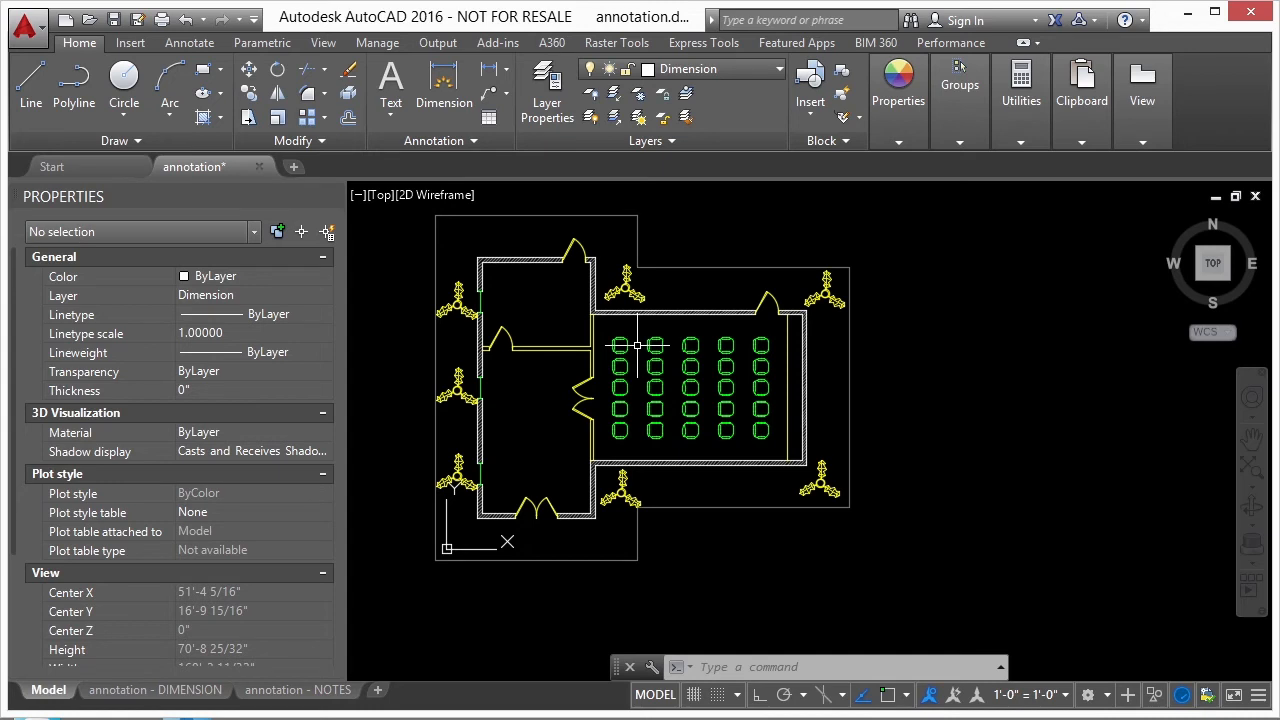
pyautogui.write('mt')
pyautogui.press('Return')
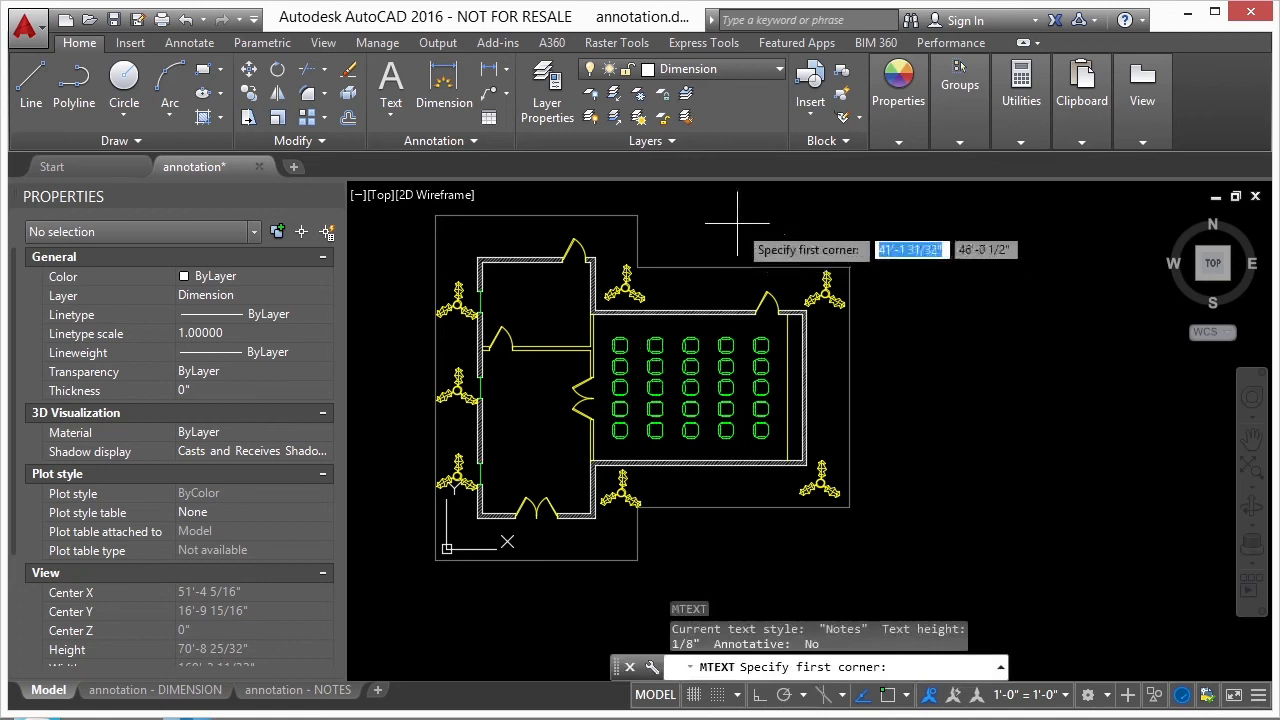
pyautogui.scroll(6, 500, 366)
pyautogui.click(492, 323)
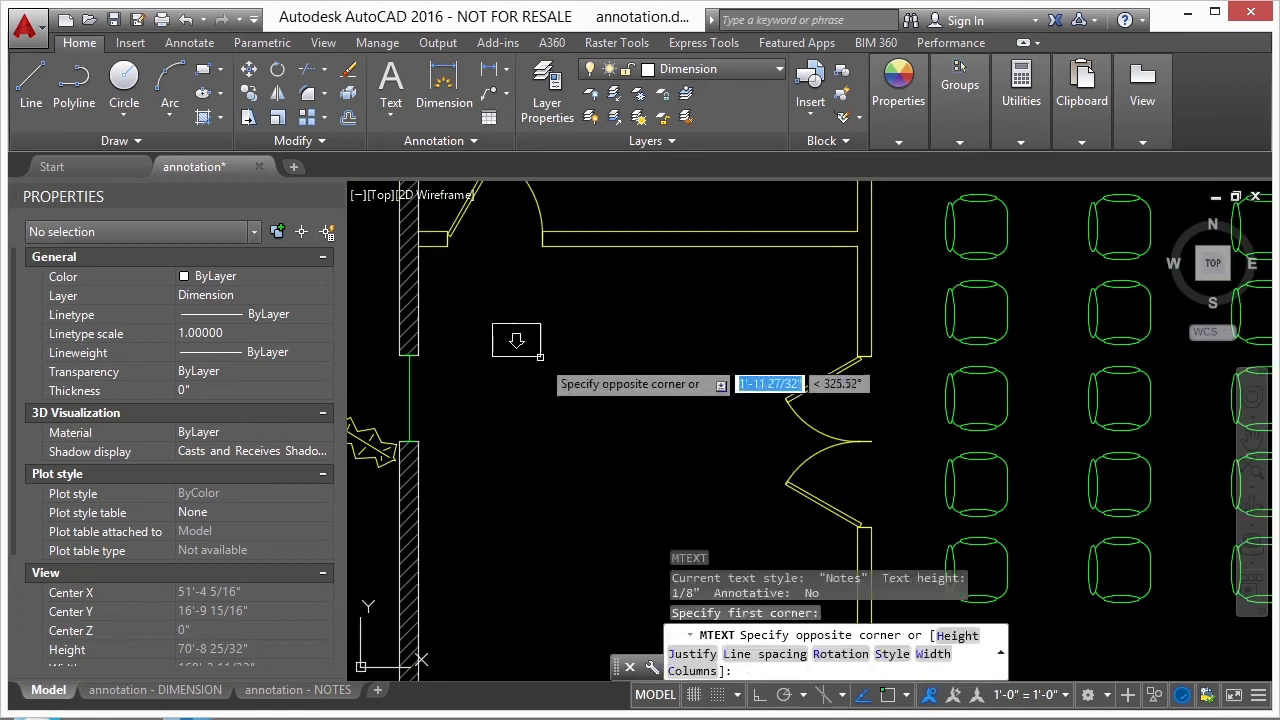
pyautogui.click(644, 389)
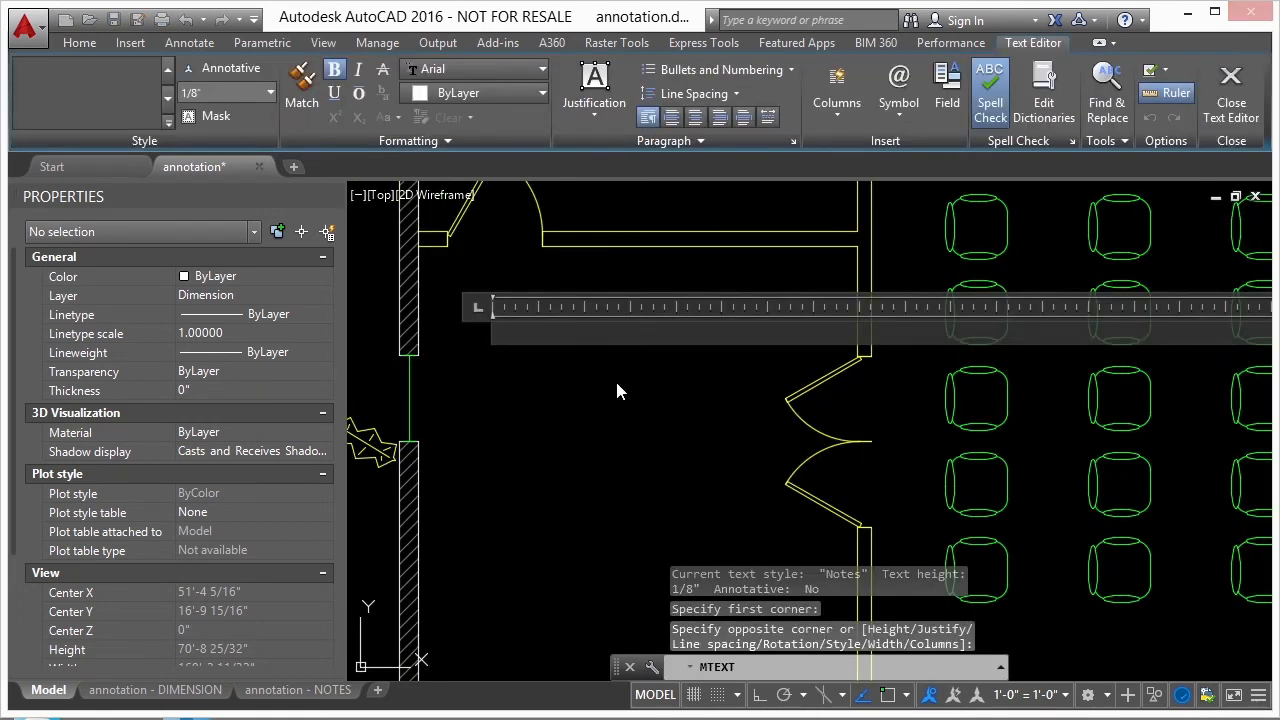
pyautogui.write('THIS IS A ROOM')
pyautogui.click(605, 383)
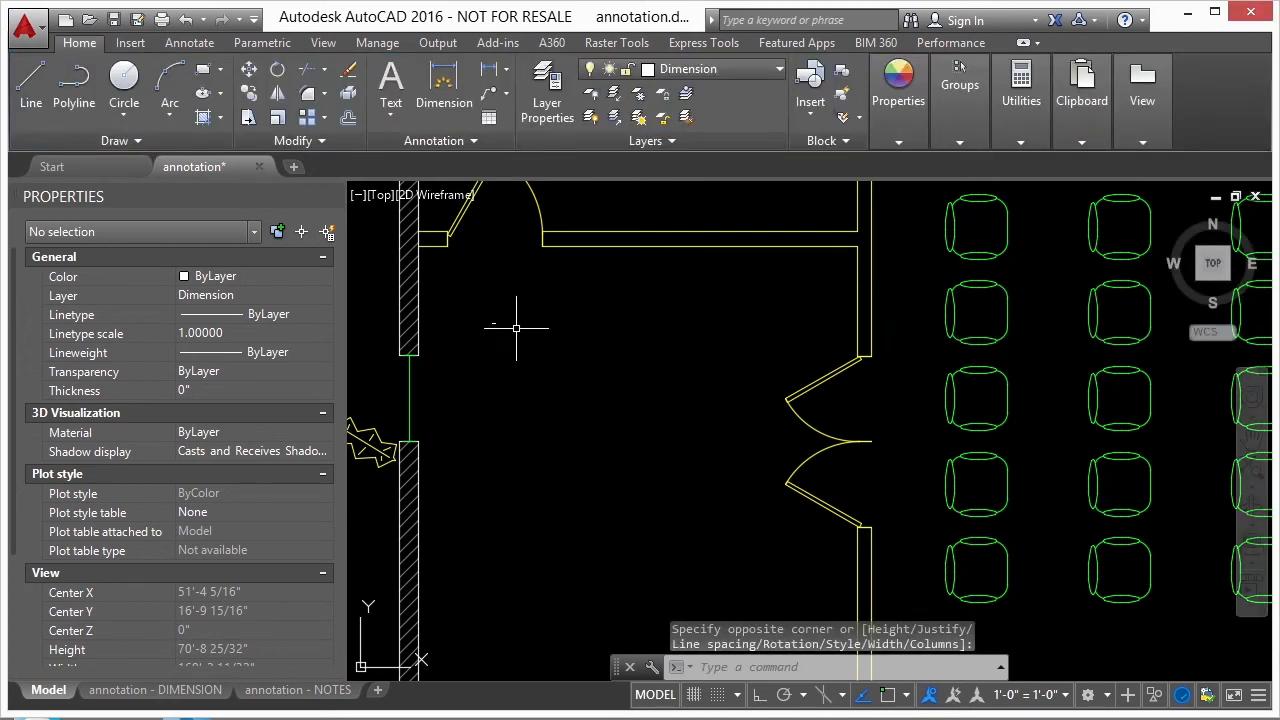
# - Select the new room text and review its text properties, including style and height, before clearing the selection
pyautogui.scroll(10, 516, 327)
pyautogui.click(619, 376)
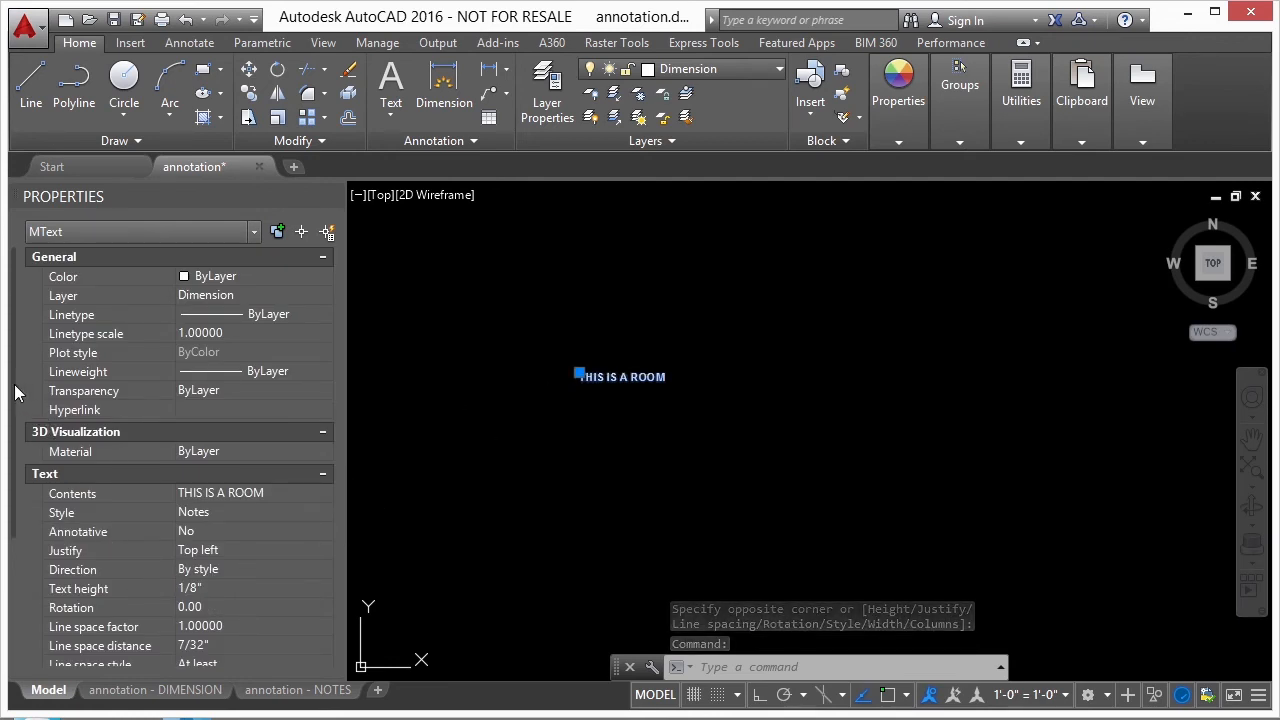
pyautogui.scroll(-1, 30, 415)
pyautogui.scroll(-3, 104, 482)
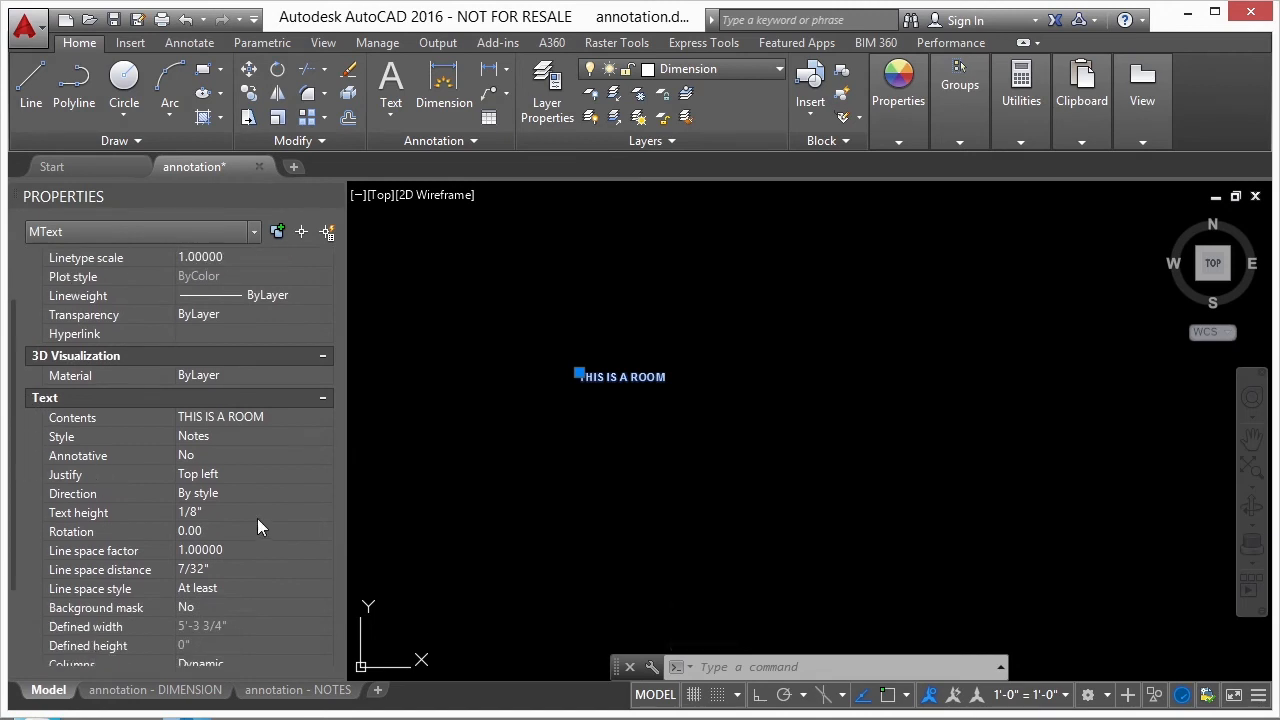
pyautogui.press('Escape')
pyautogui.scroll(-5, 672, 360)
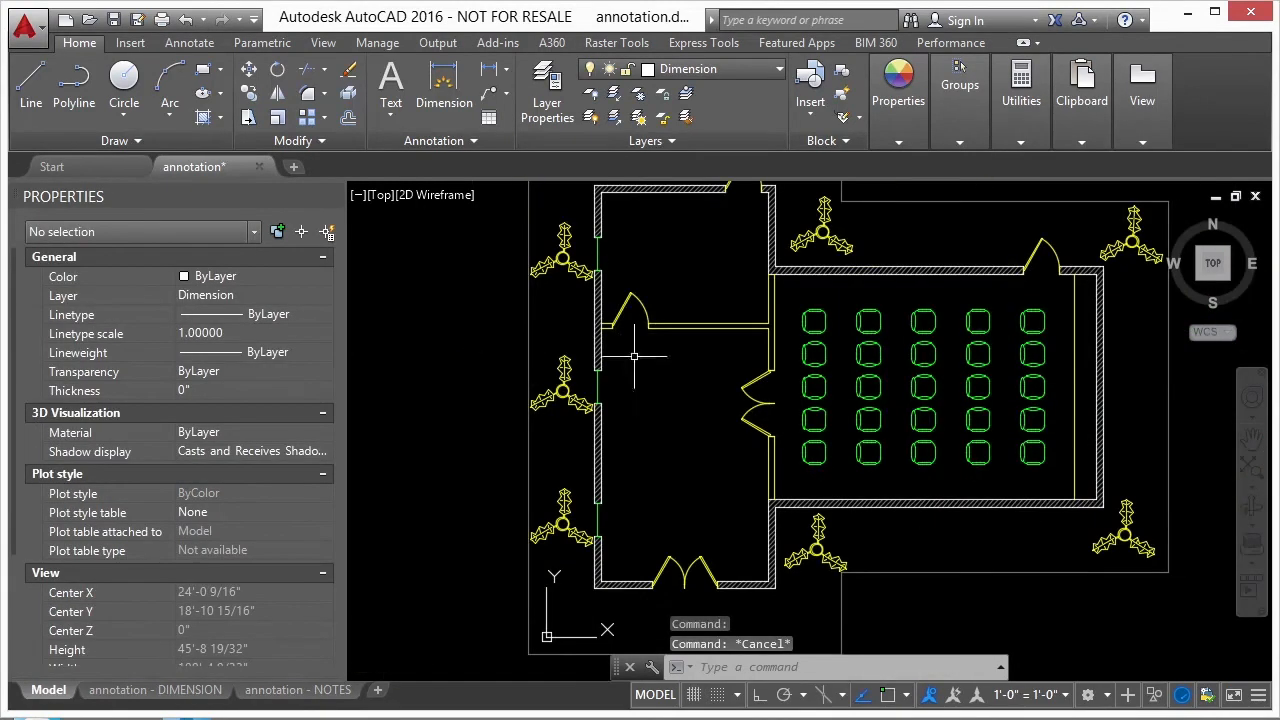
# - Review the annotation - DIMENSION layout and its scale note, activating the plan viewport briefly and returning to paper space
pyautogui.click(185, 692)
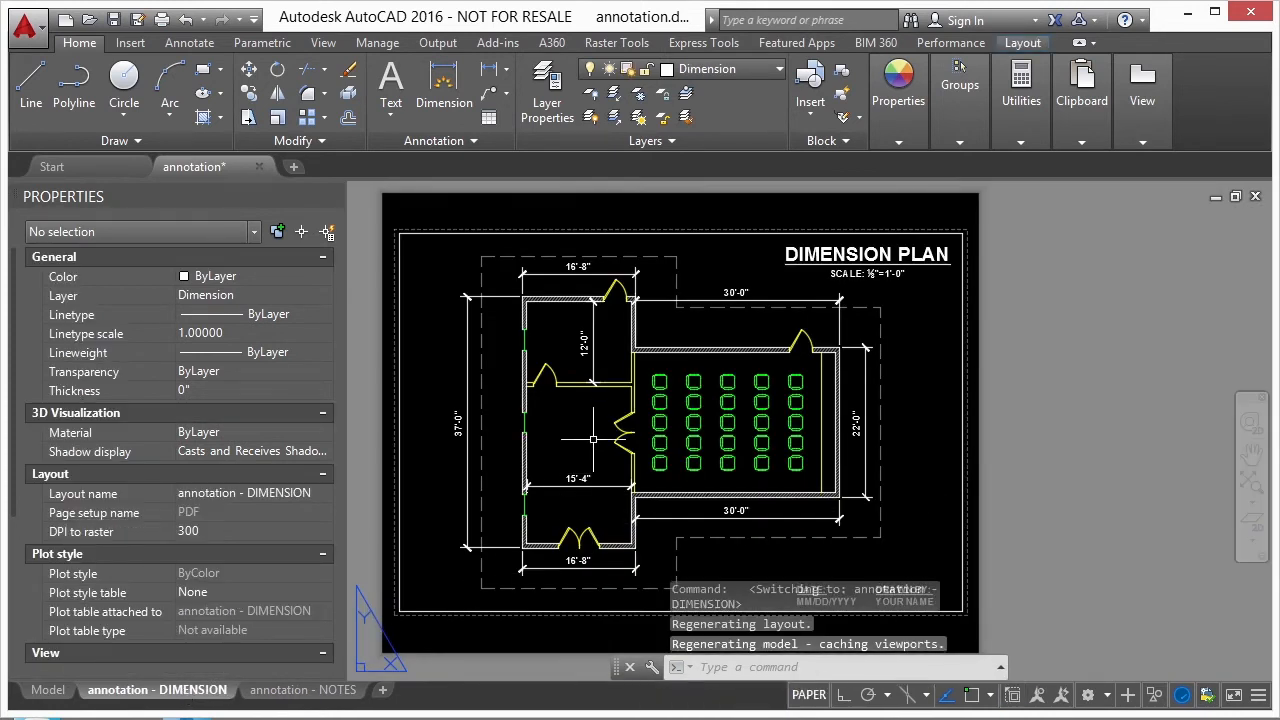
pyautogui.scroll(6, 860, 289)
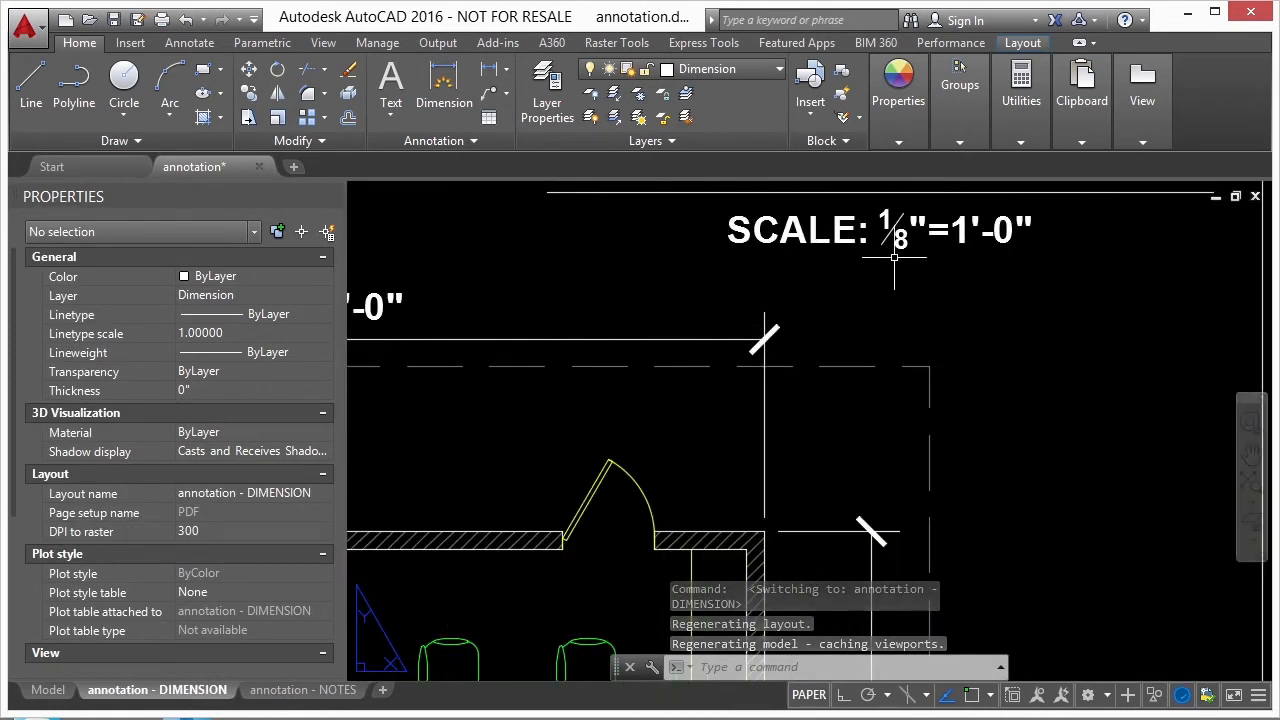
pyautogui.scroll(-6, 1024, 265)
pyautogui.doubleClick(696, 410)
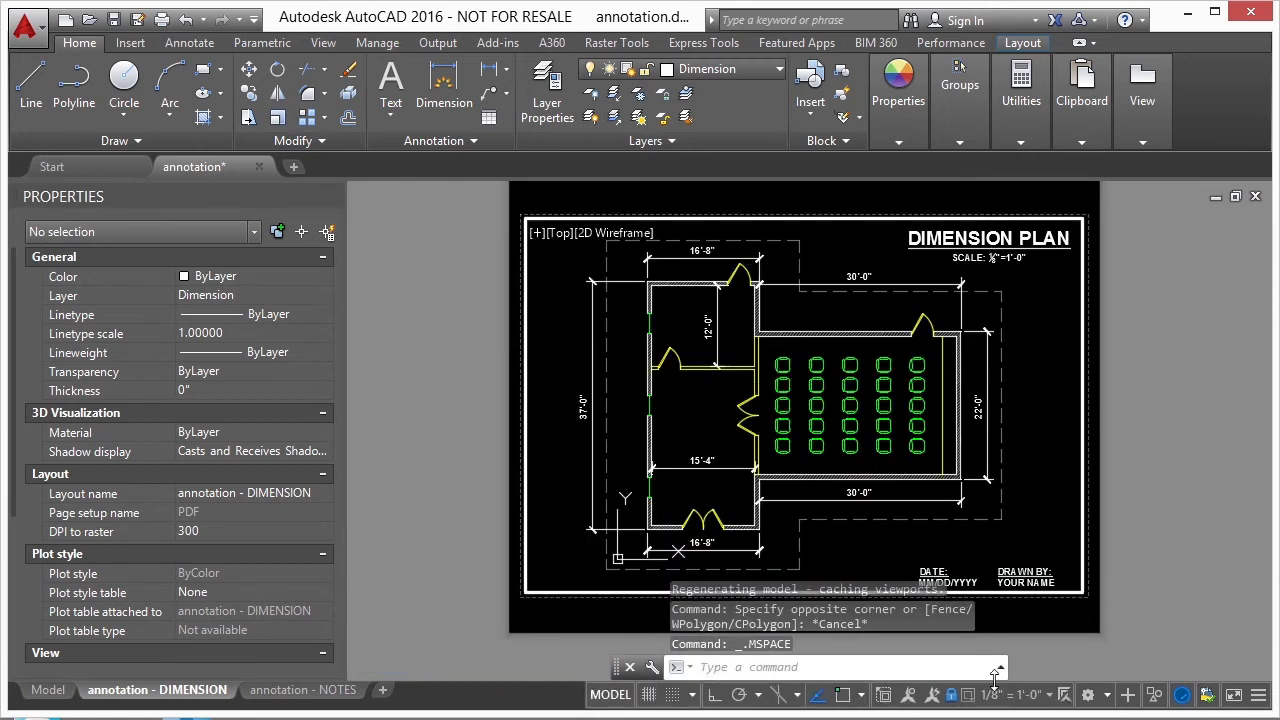
pyautogui.doubleClick(436, 384)
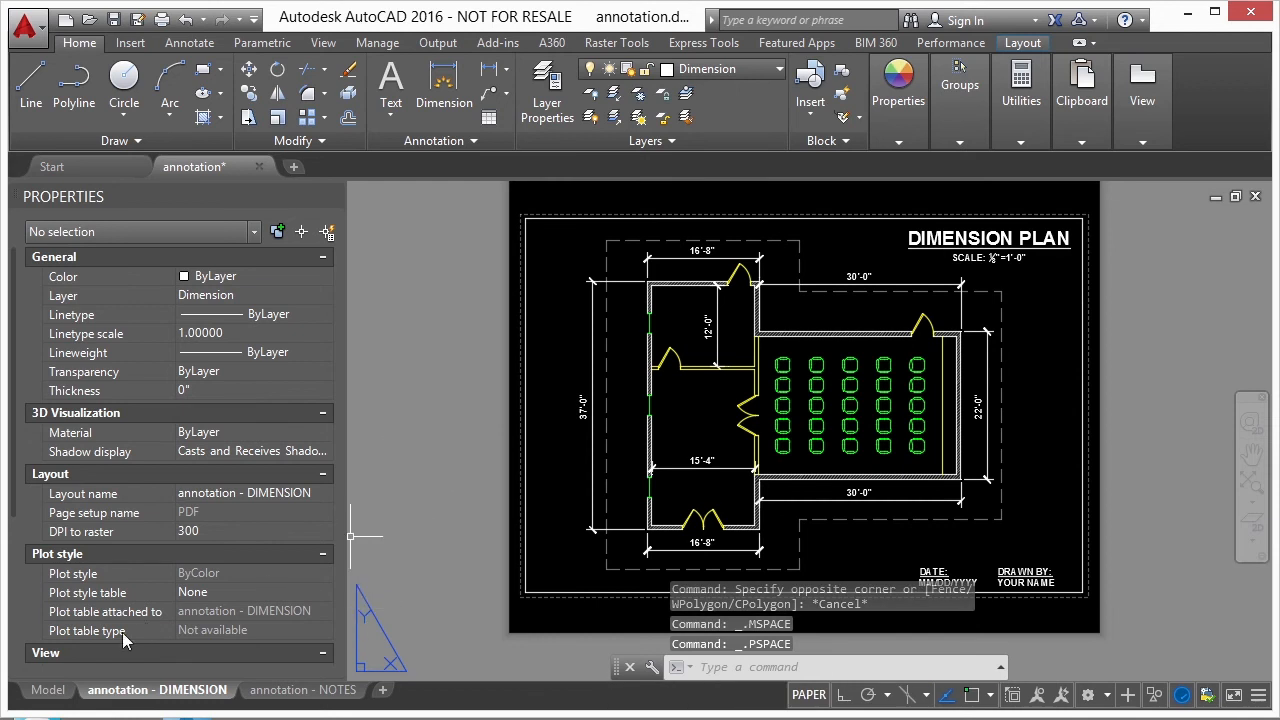
# - Select the THIS IS A ROOM text in model space and set its height first to 1", finally to 8"
pyautogui.click(48, 690)
pyautogui.scroll(5, 551, 354)
pyautogui.click(466, 357)
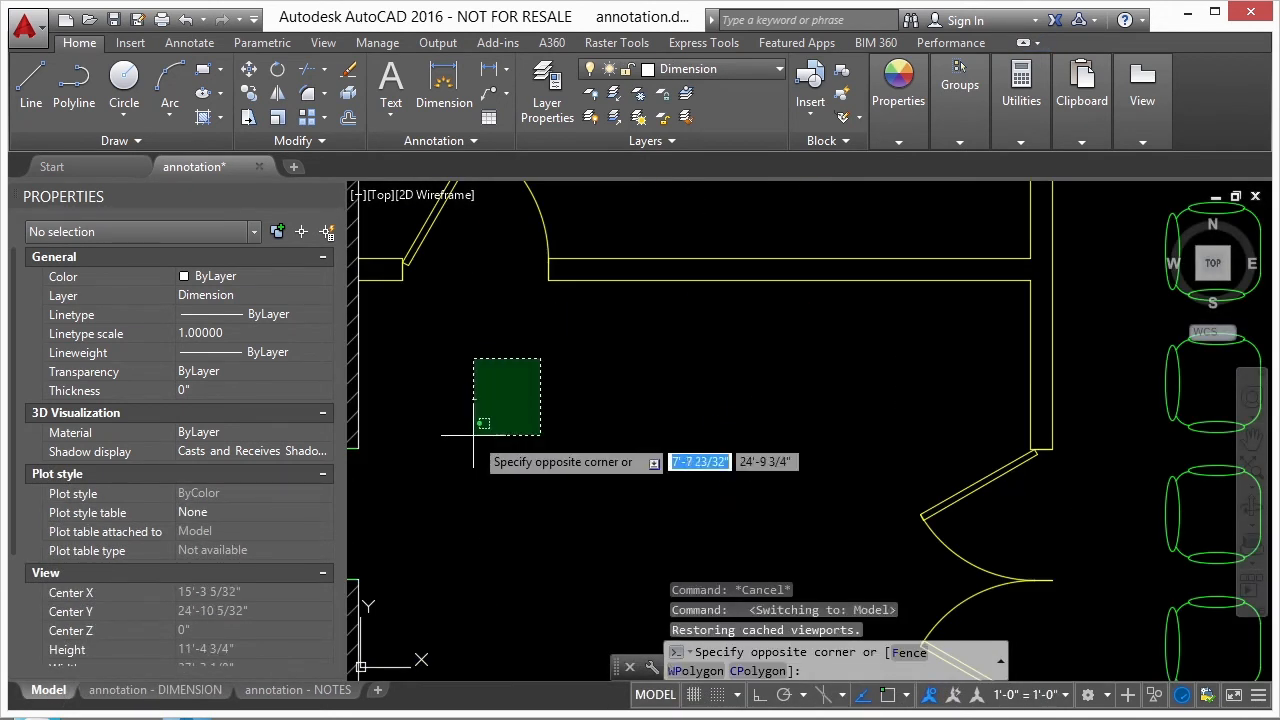
pyautogui.click(391, 429)
pyautogui.write('1')
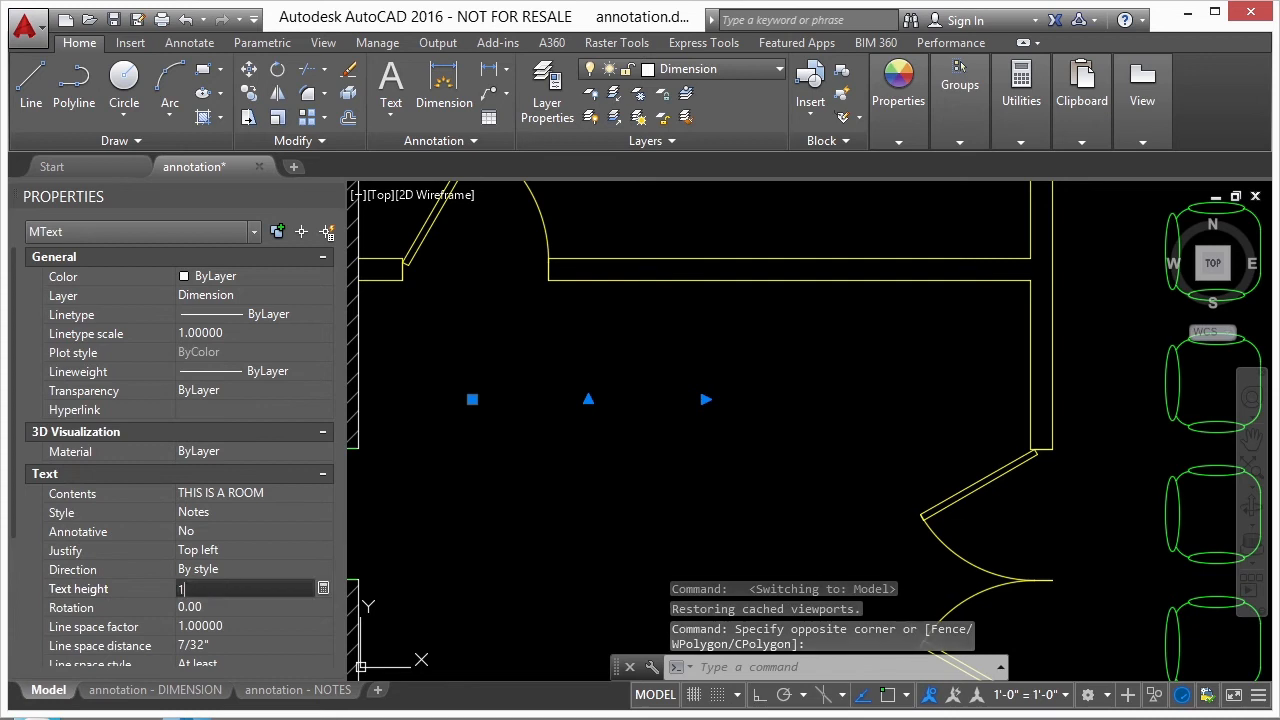
pyautogui.press('Return')
pyautogui.click(217, 588)
pyautogui.doubleClick(231, 589)
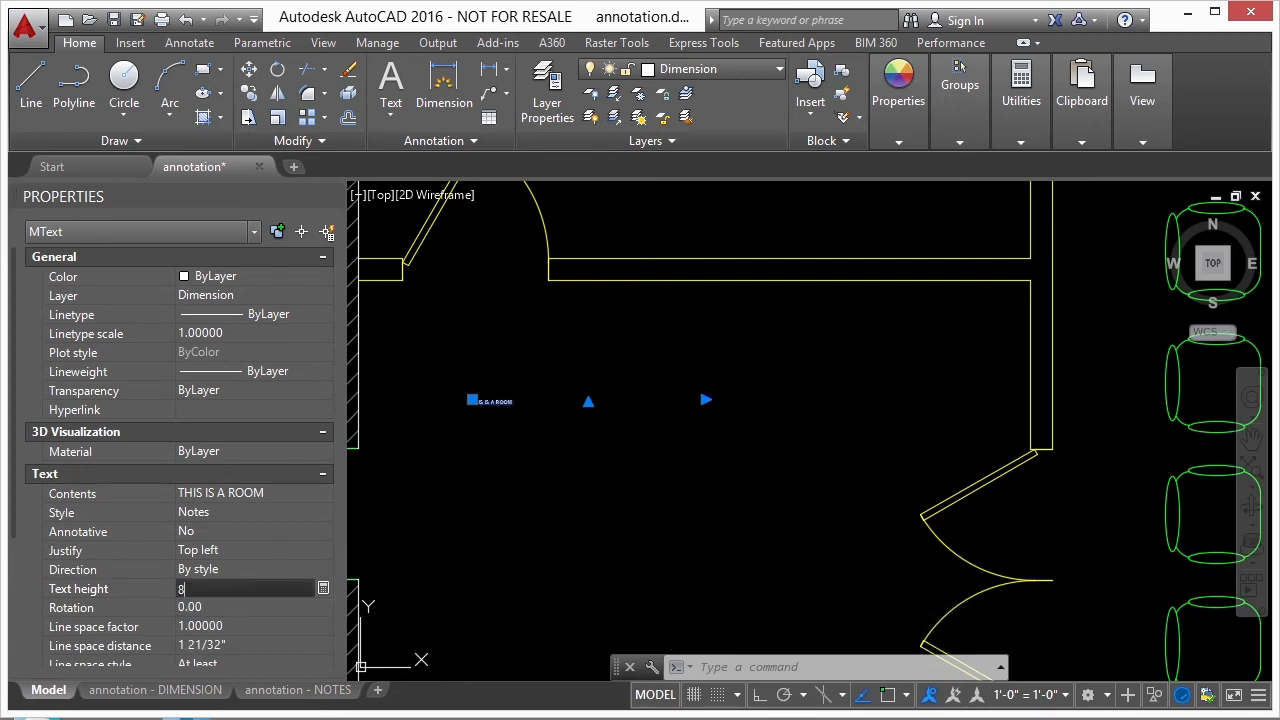
pyautogui.write('8')
pyautogui.press('Return')
pyautogui.press('Escape')
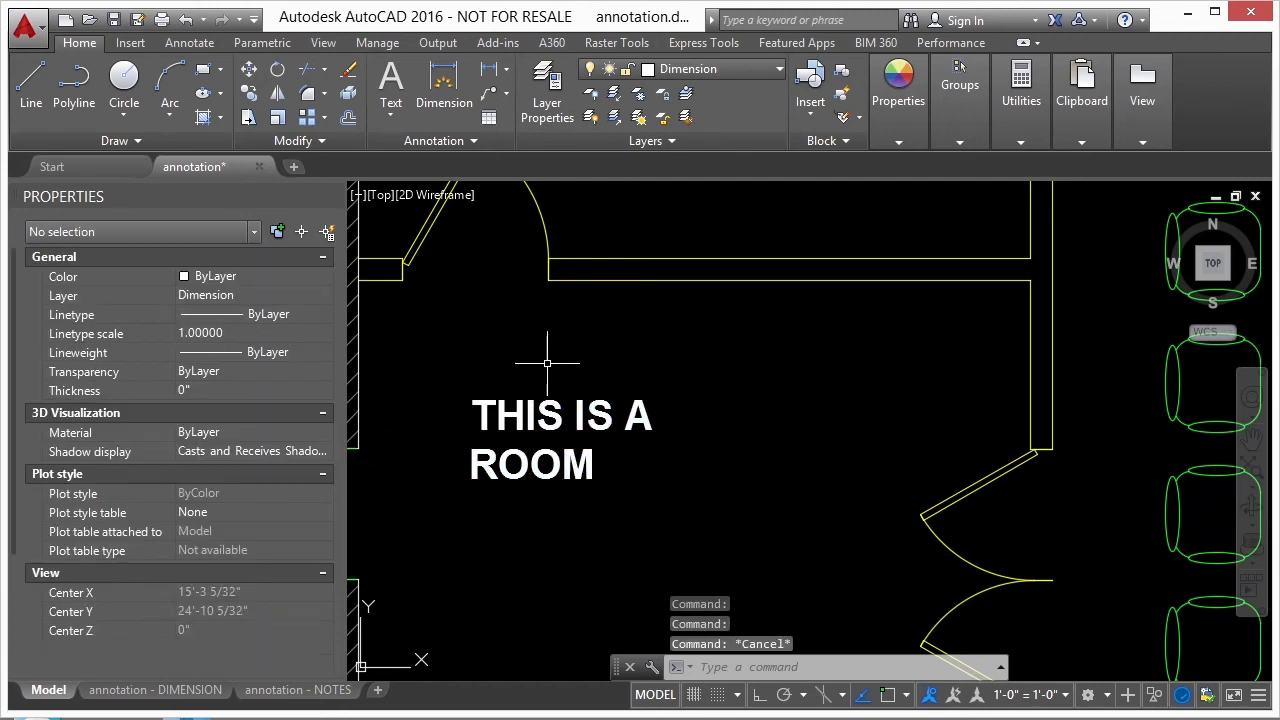
# - Check the size of the resized room text against the dimensions on the annotation - DIMENSION layout
pyautogui.scroll(-4, 595, 355)
pyautogui.click(100, 698)
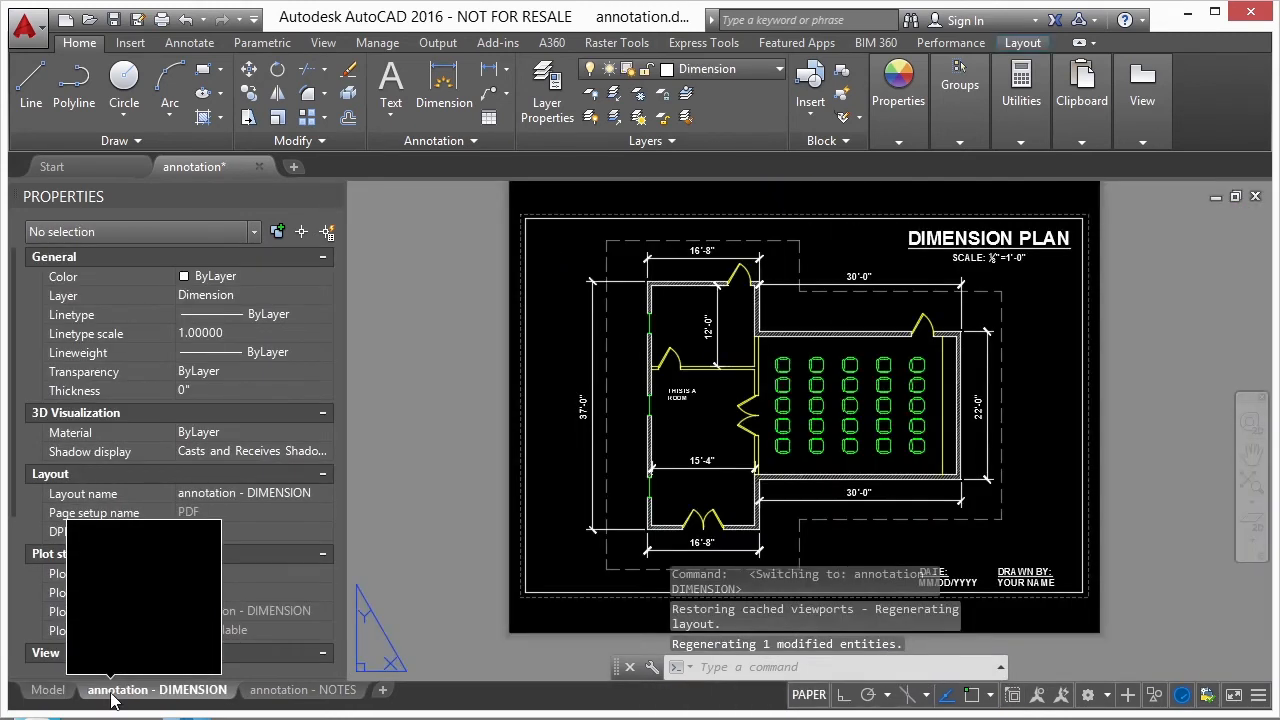
pyautogui.scroll(5, 715, 400)
pyautogui.scroll(-3, 668, 387)
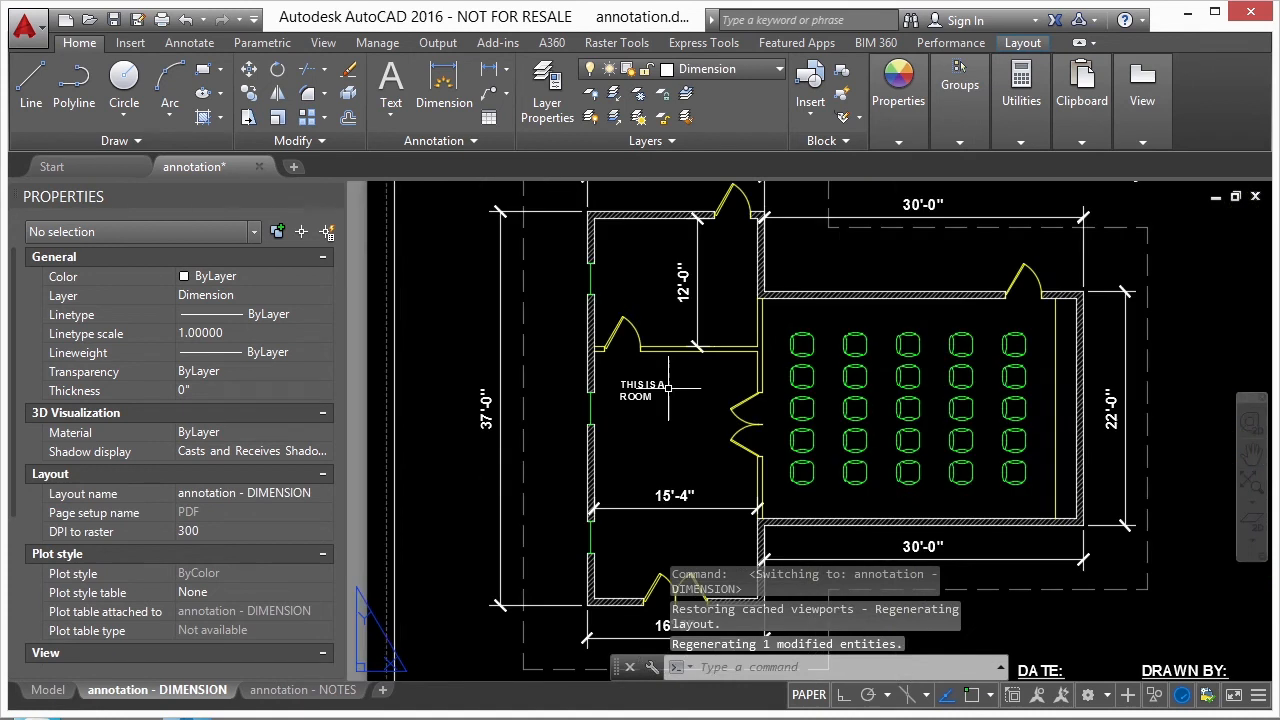
pyautogui.scroll(-4, 670, 387)
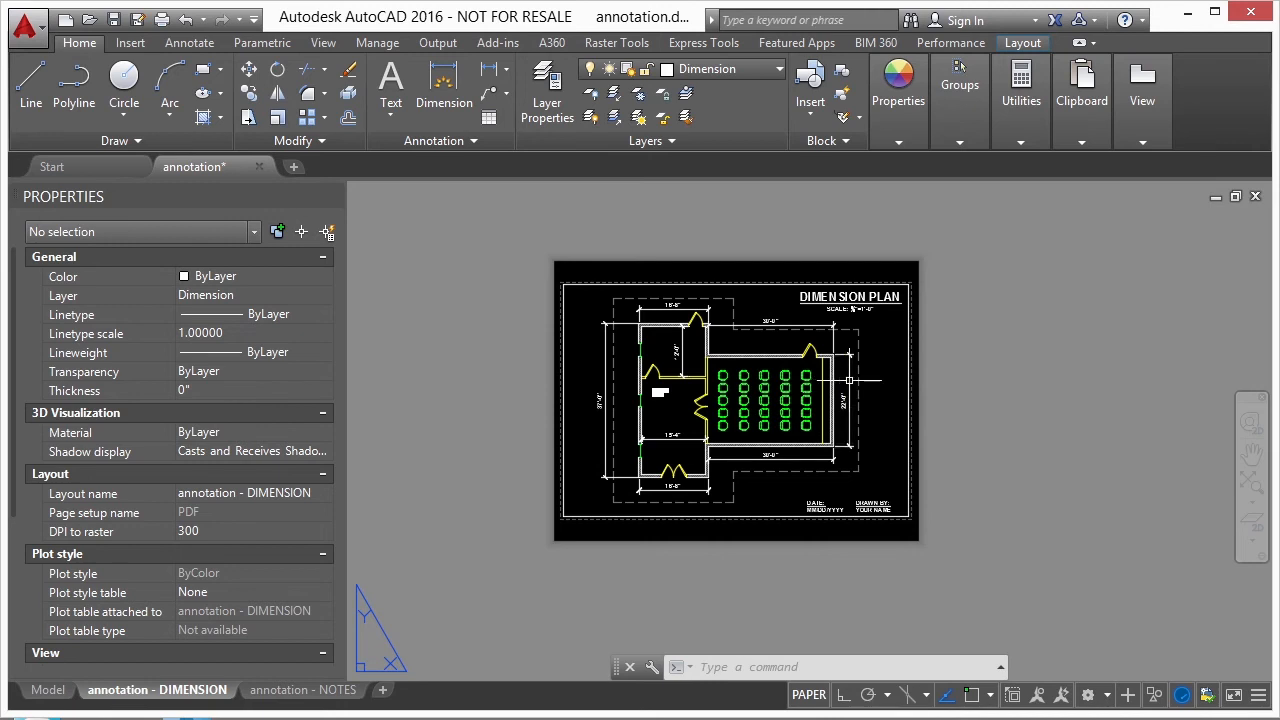
# - Activate the plan viewport on the layout and set its scale to 1/4" = 1'-0"
pyautogui.doubleClick(871, 421)
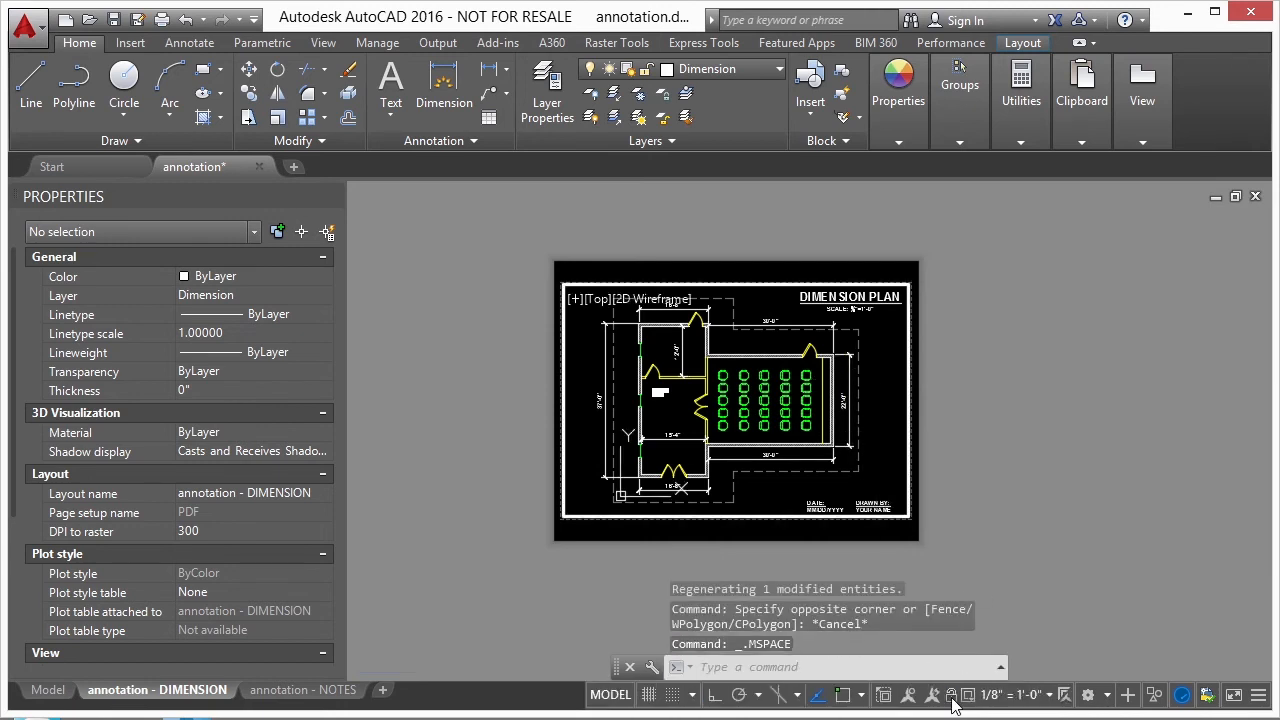
pyautogui.click(1036, 700)
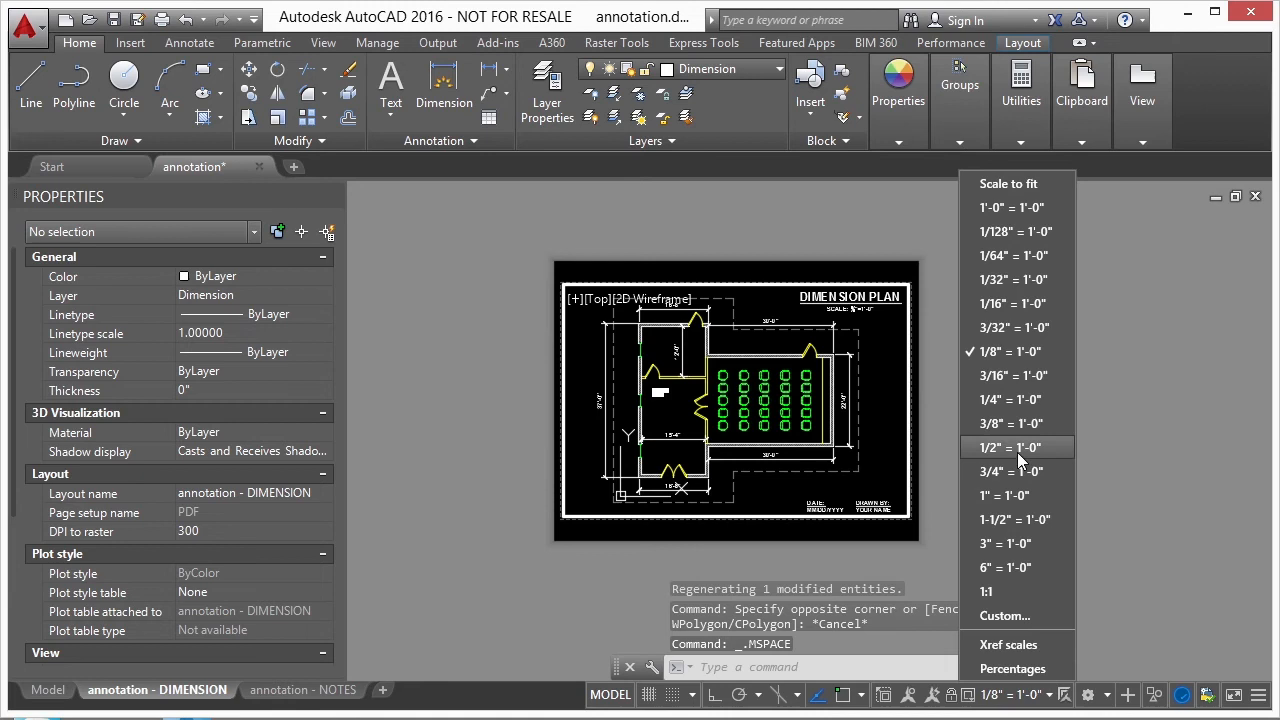
pyautogui.click(1012, 402)
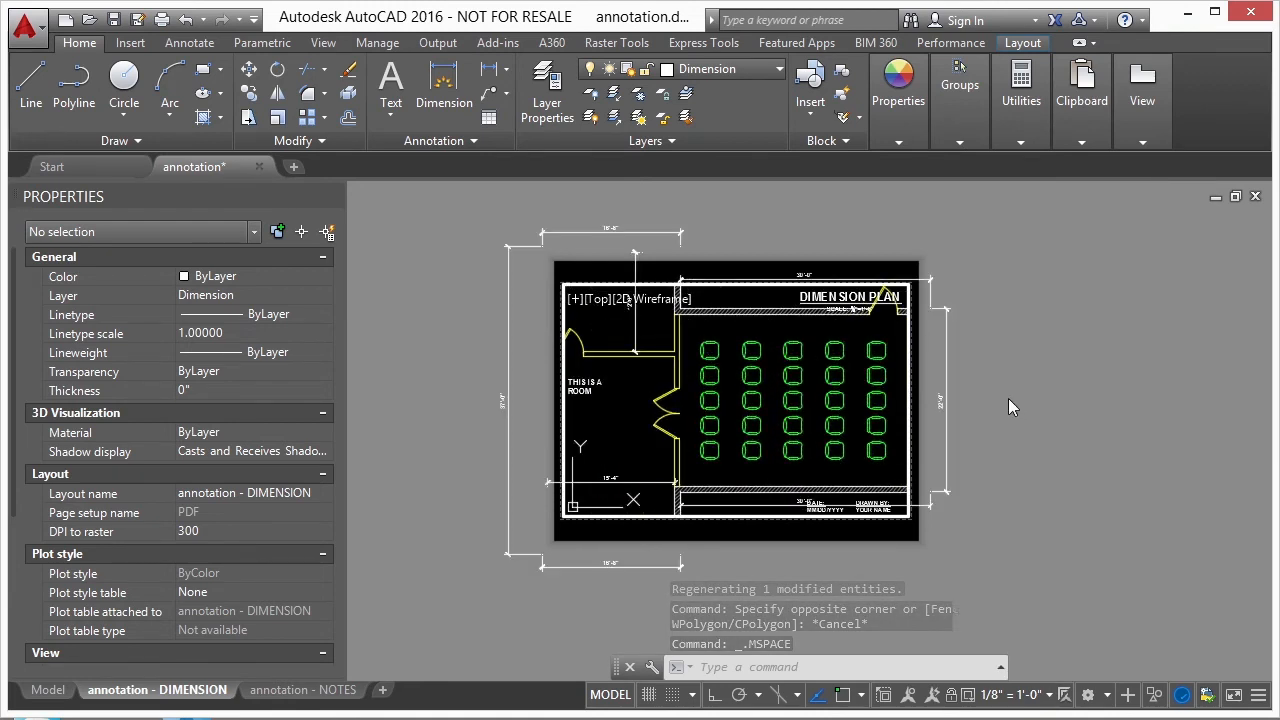
# - Examine the room text at different magnifications inside the viewport, return to paper space and compare it with the sheet annotations
pyautogui.moveTo(655, 399); pyautogui.dragTo(718, 402, button='middle')
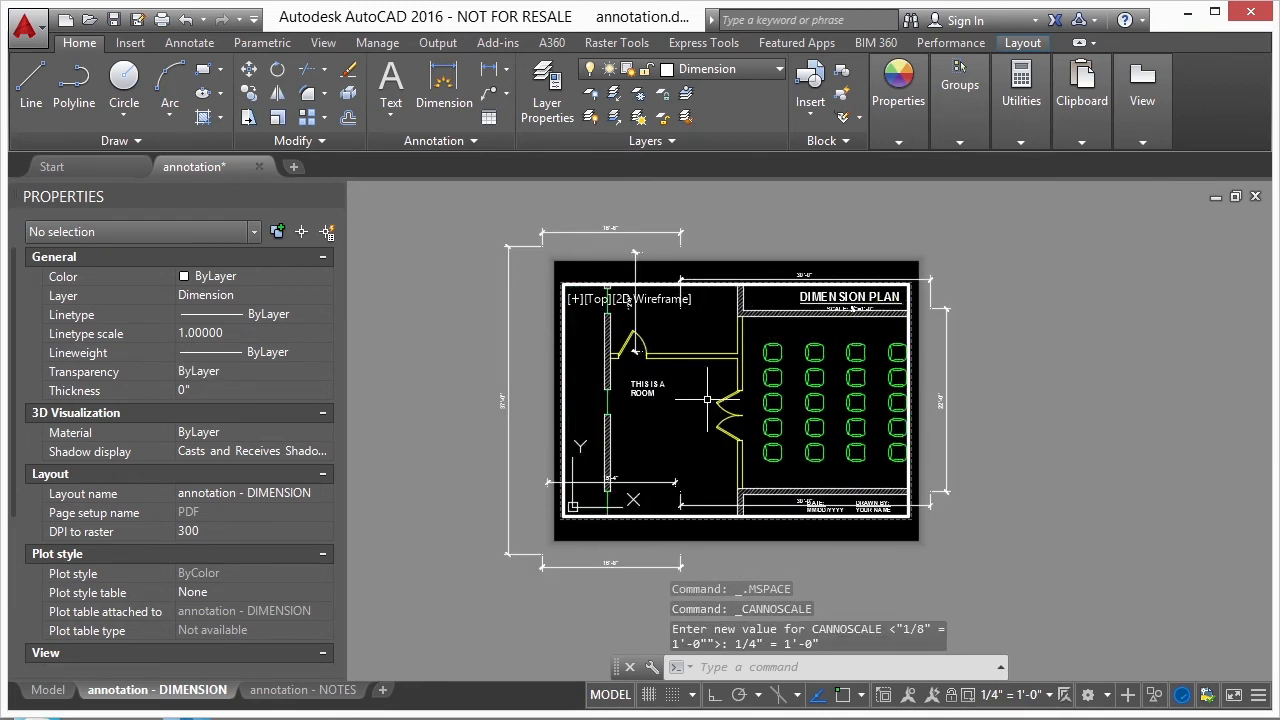
pyautogui.scroll(5, 674, 391)
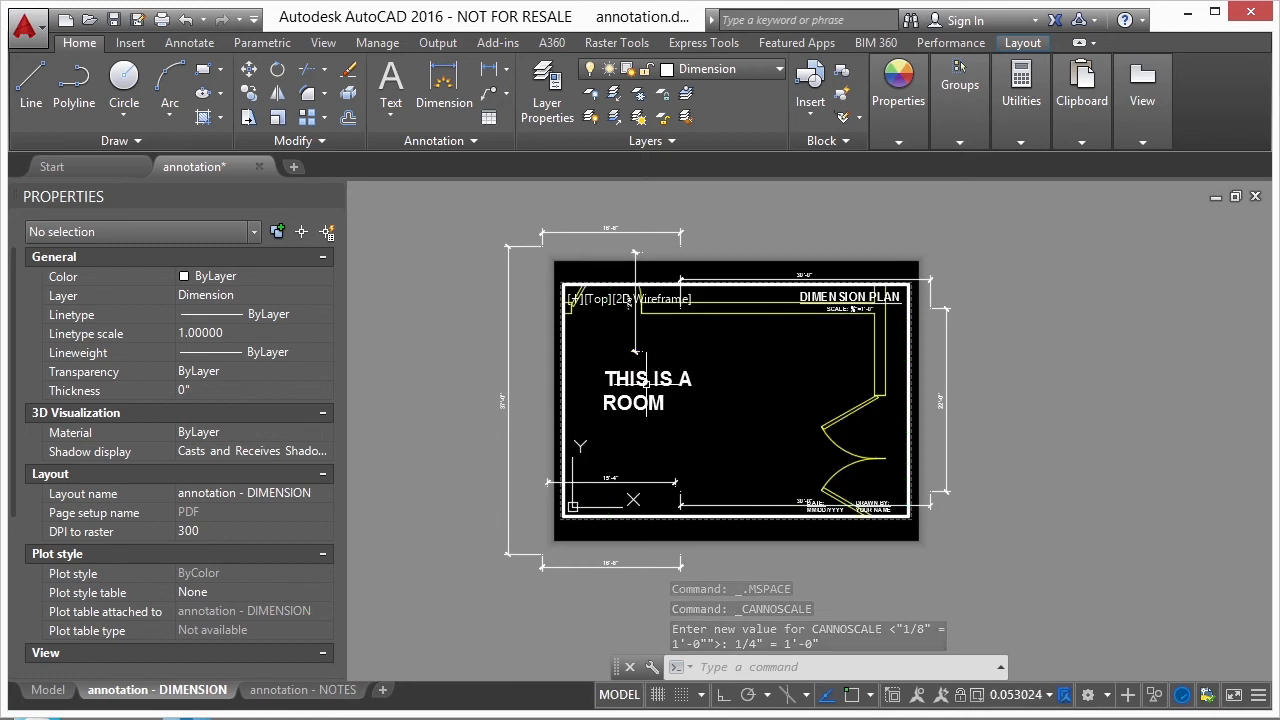
pyautogui.scroll(-5, 741, 397)
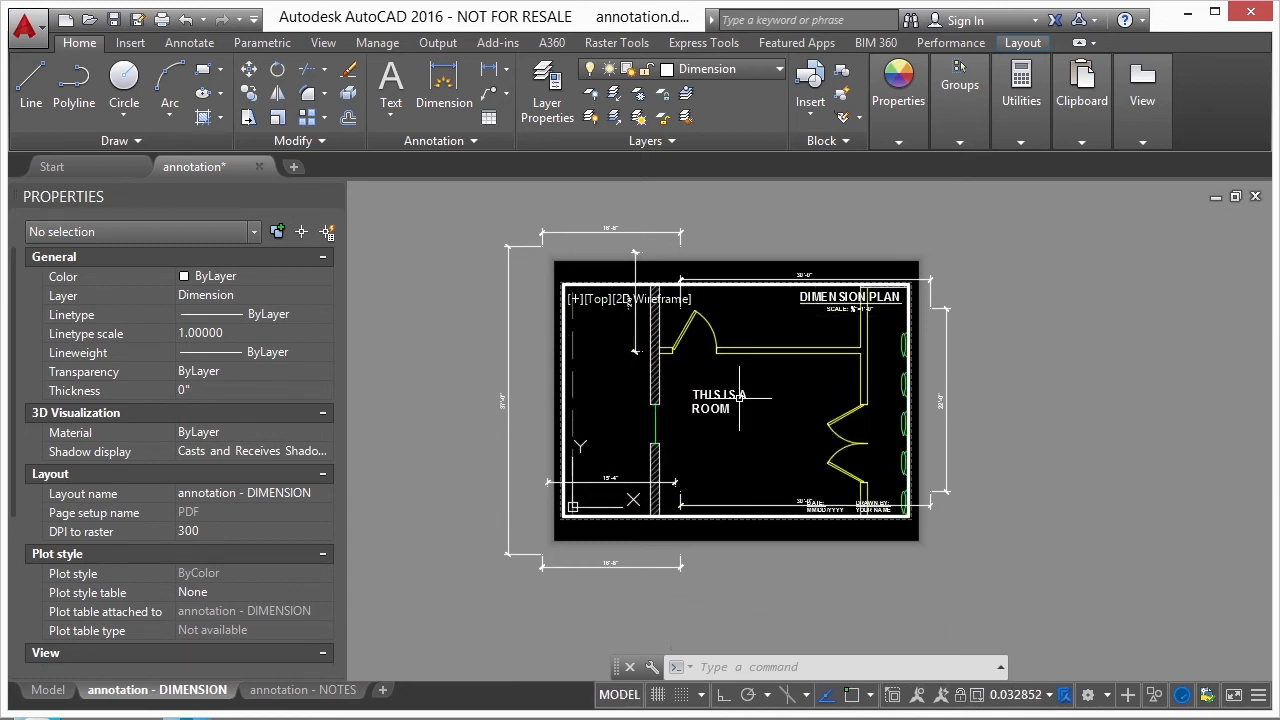
pyautogui.doubleClick(979, 423)
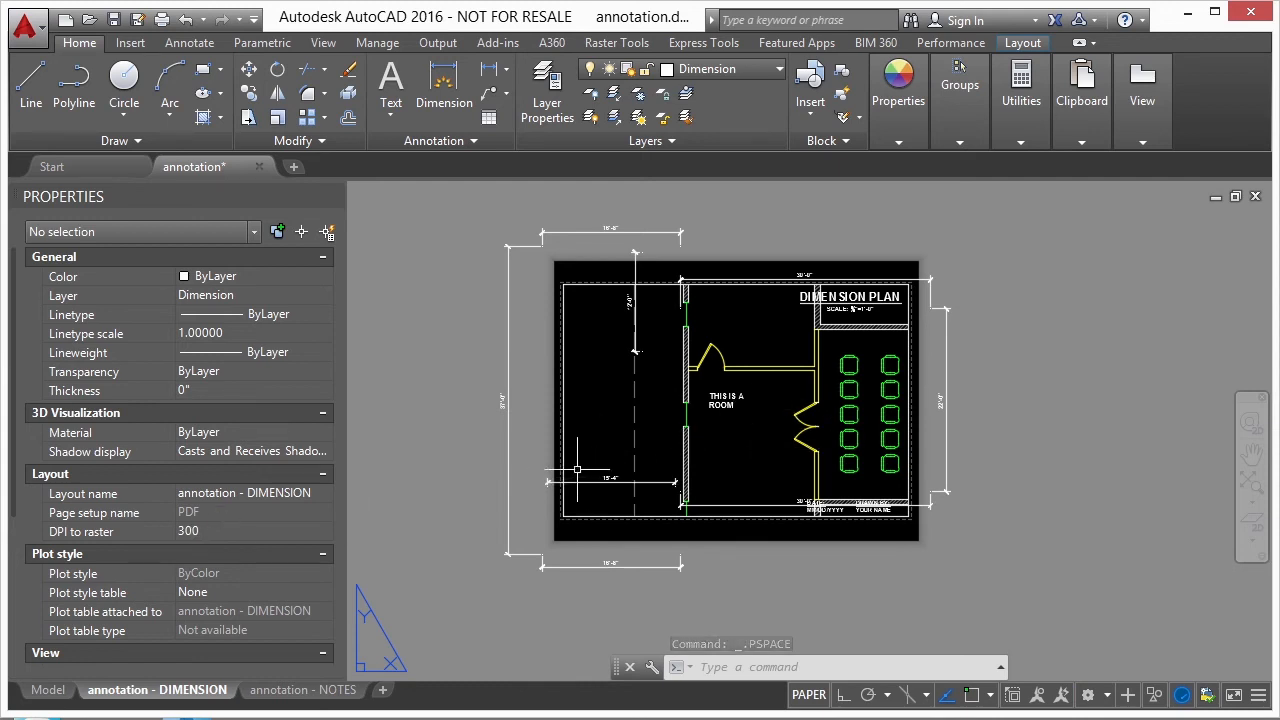
pyautogui.scroll(3, 583, 496)
pyautogui.scroll(-4, 579, 477)
pyautogui.scroll(4, 581, 465)
pyautogui.scroll(-4, 581, 463)
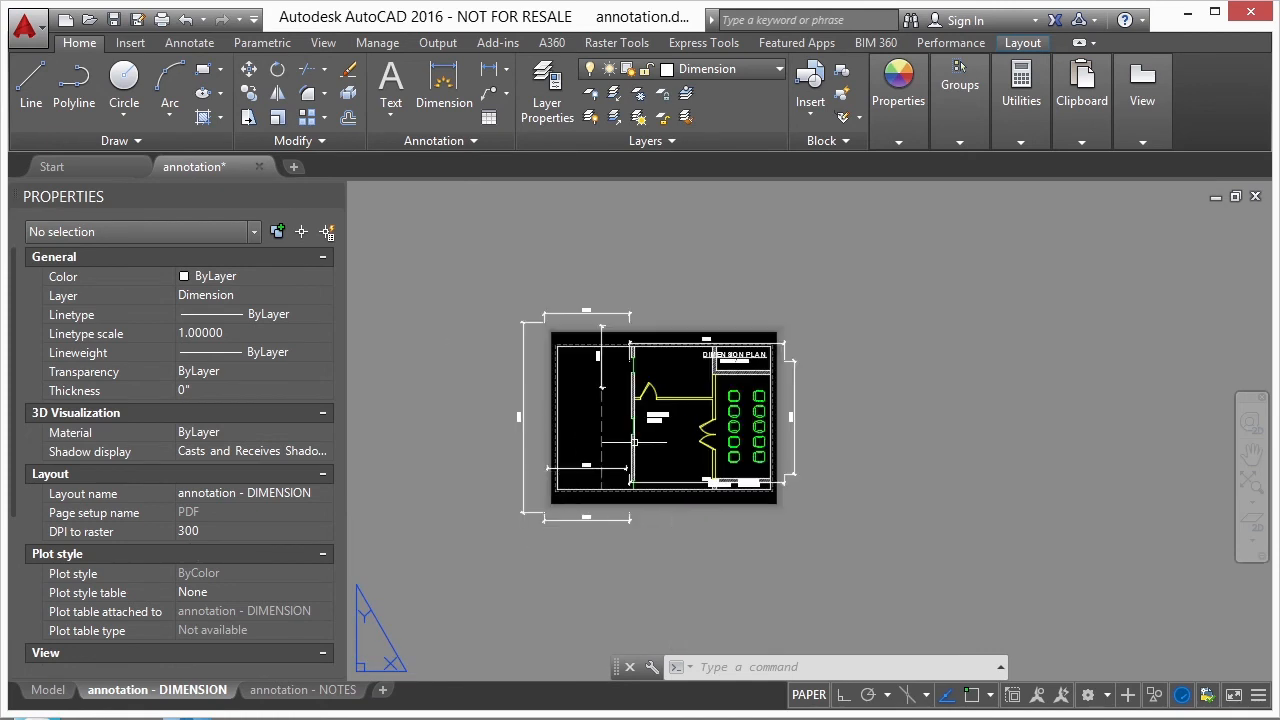
# - In model space, make the Notes text style annotative with a 1/8" paper text height and set it current
pyautogui.click(47, 688)
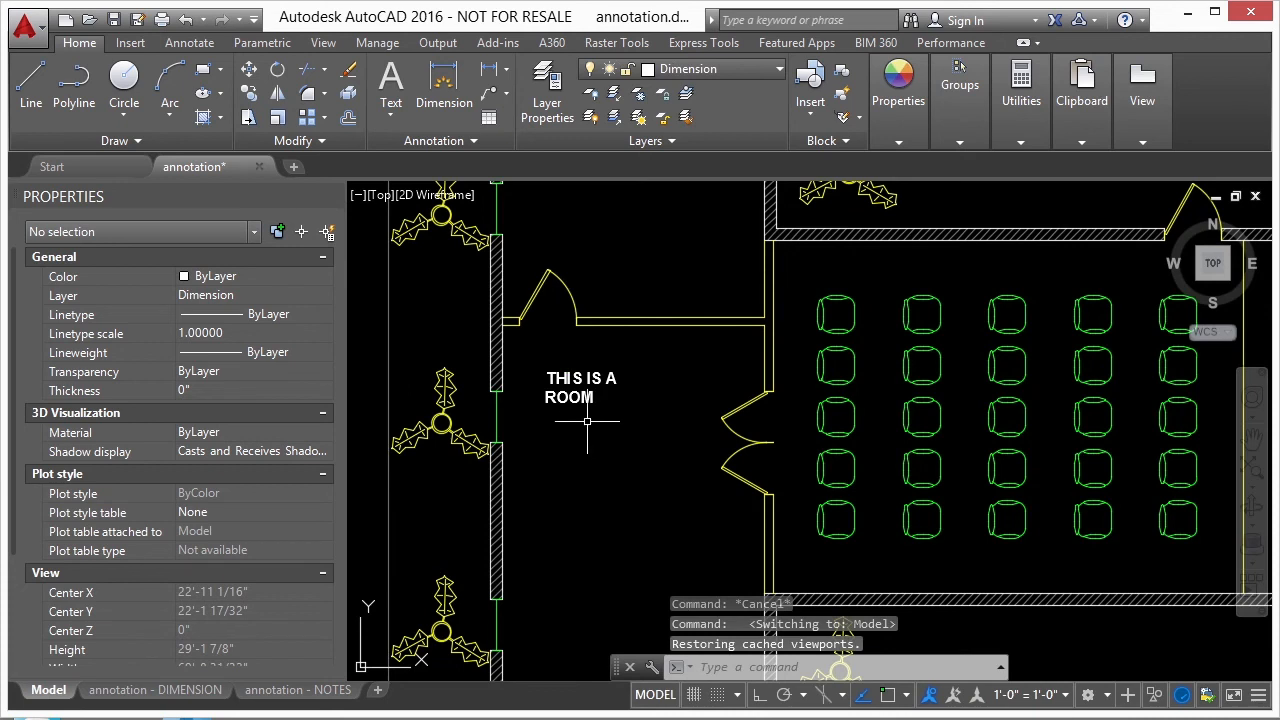
pyautogui.write('ST')
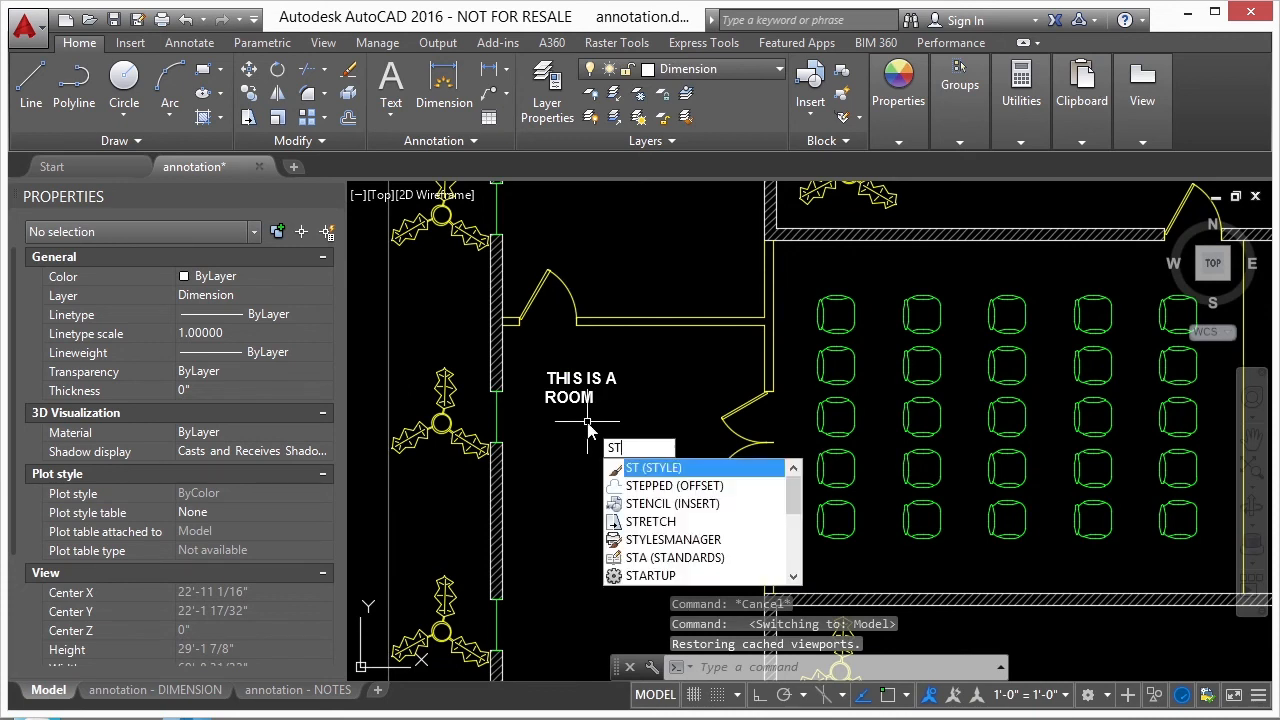
pyautogui.press('Return')
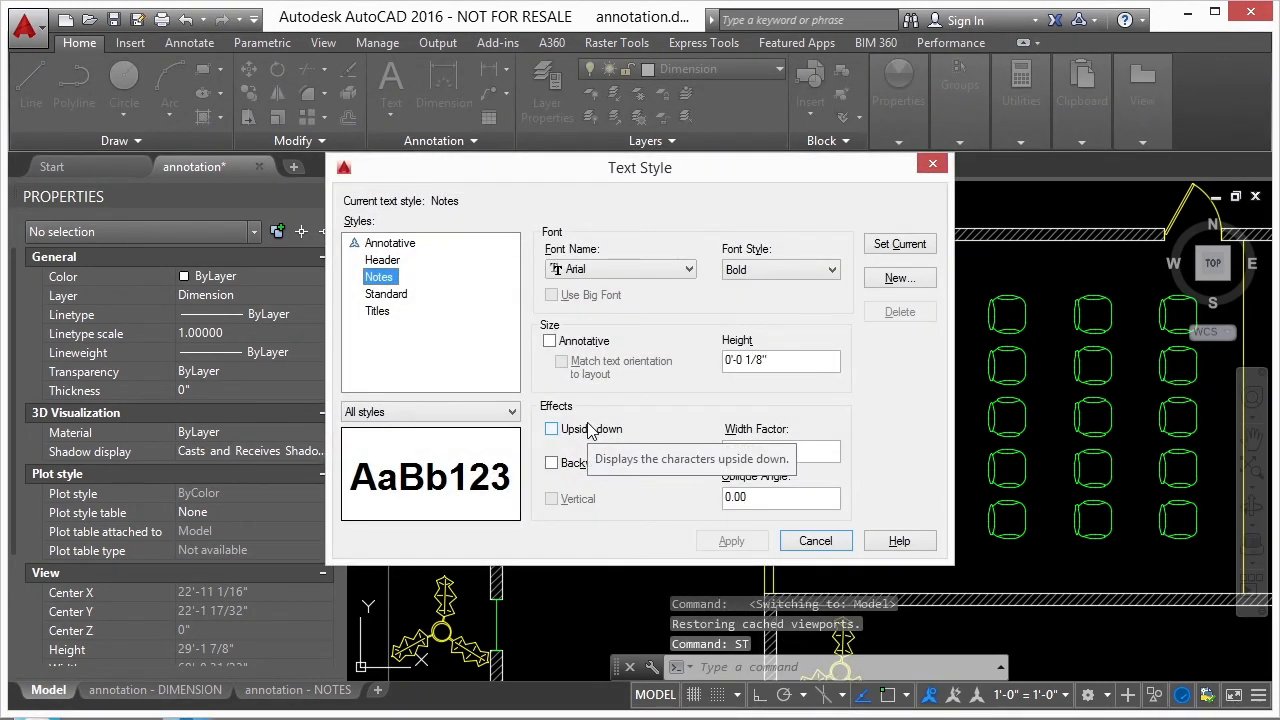
pyautogui.click(389, 245)
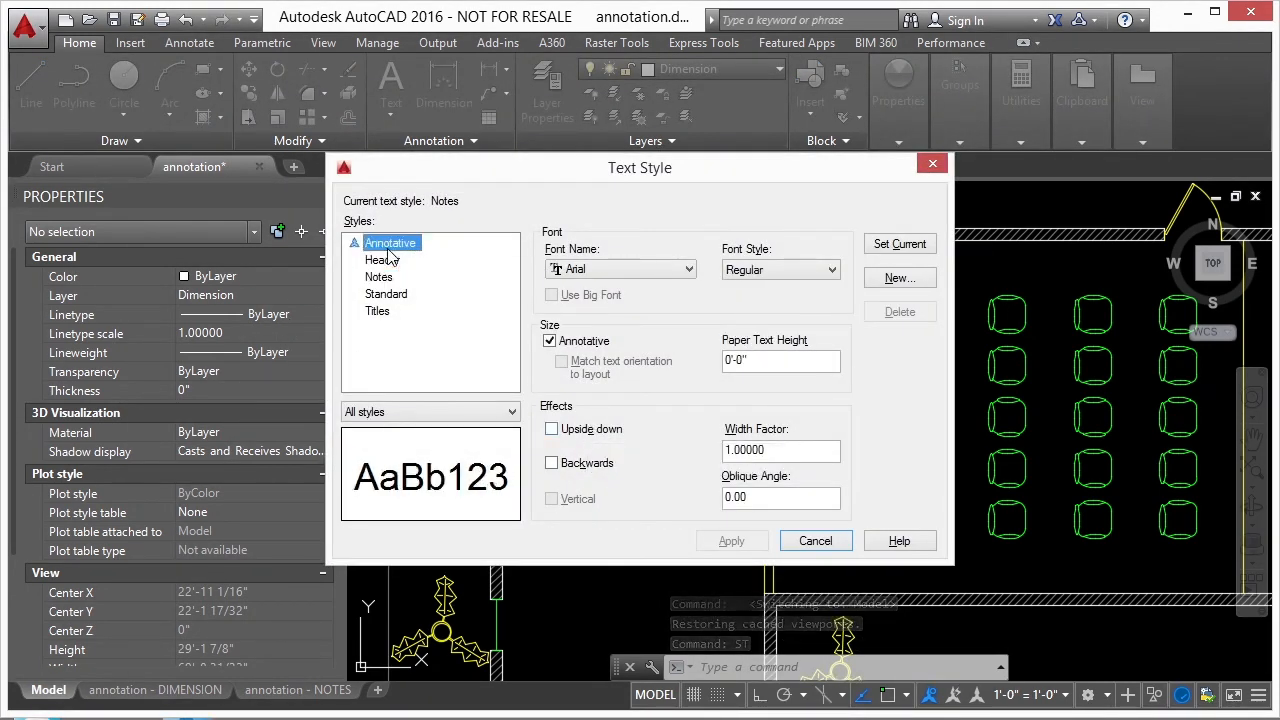
pyautogui.click(384, 278)
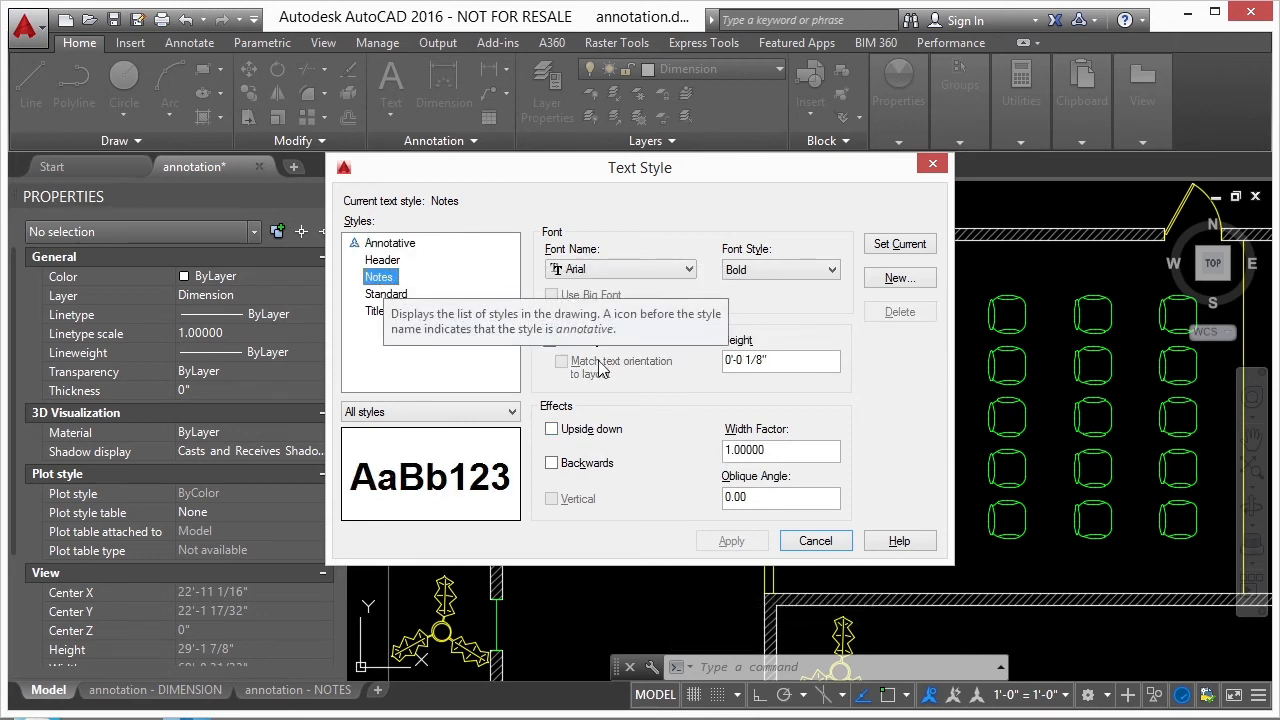
pyautogui.click(556, 342)
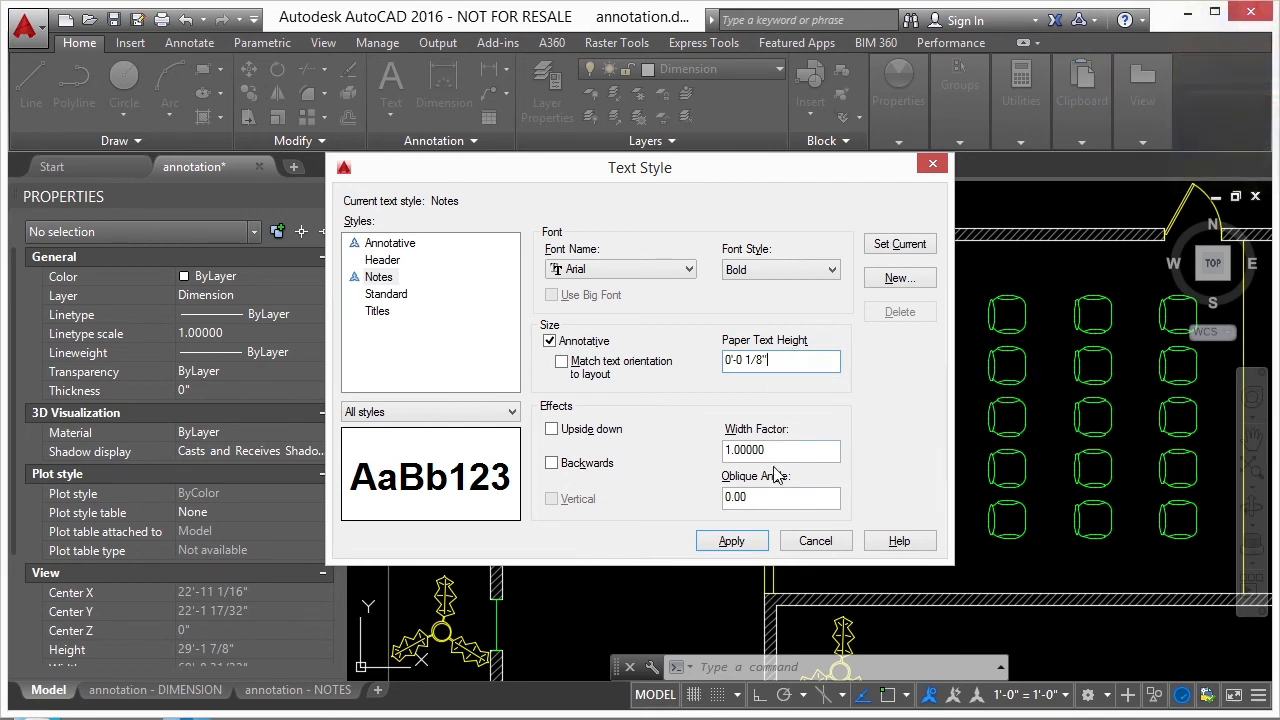
pyautogui.click(731, 541)
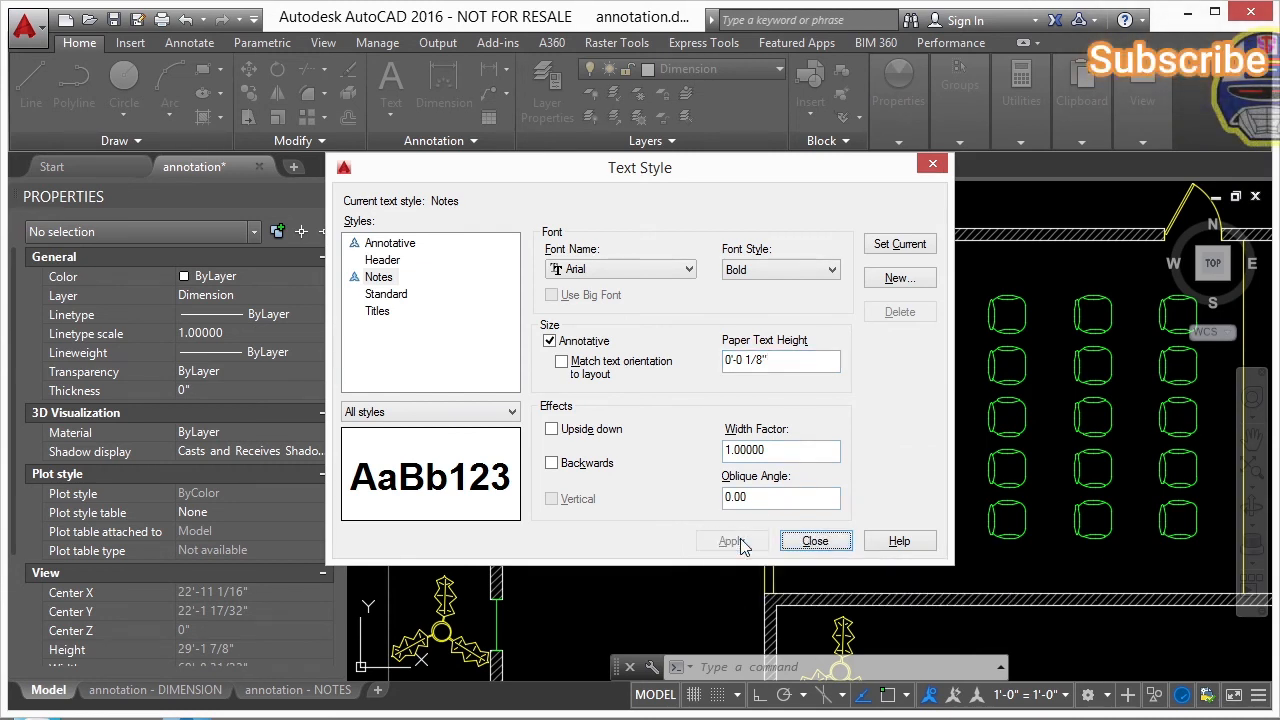
pyautogui.click(899, 248)
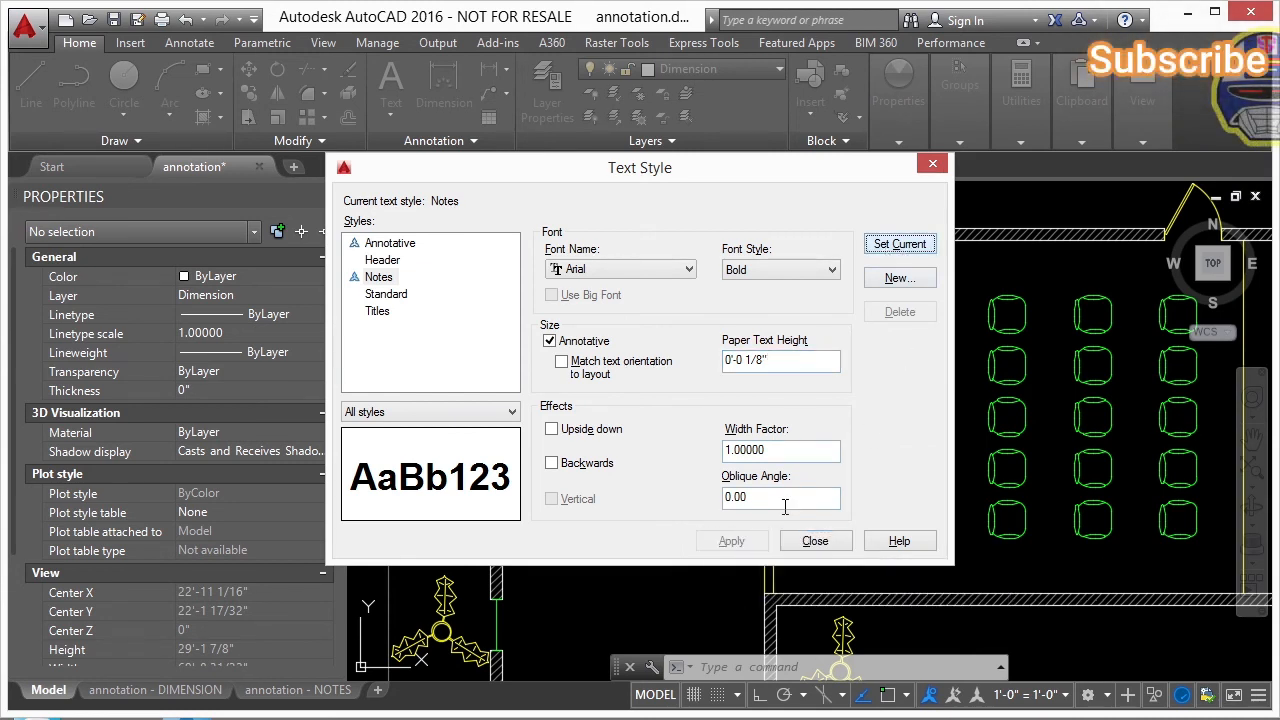
pyautogui.click(815, 541)
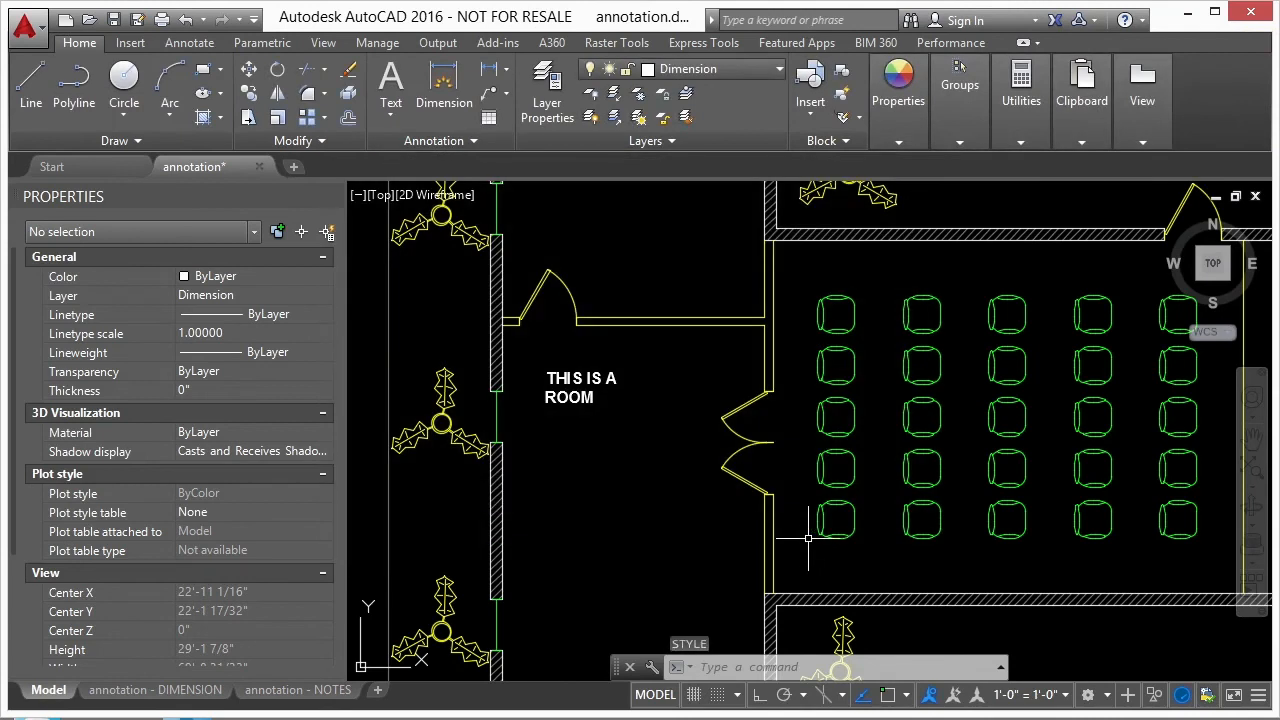
# - Try to update the THIS IS A ROOM text by reapplying the Notes text style to it
pyautogui.click(594, 381)
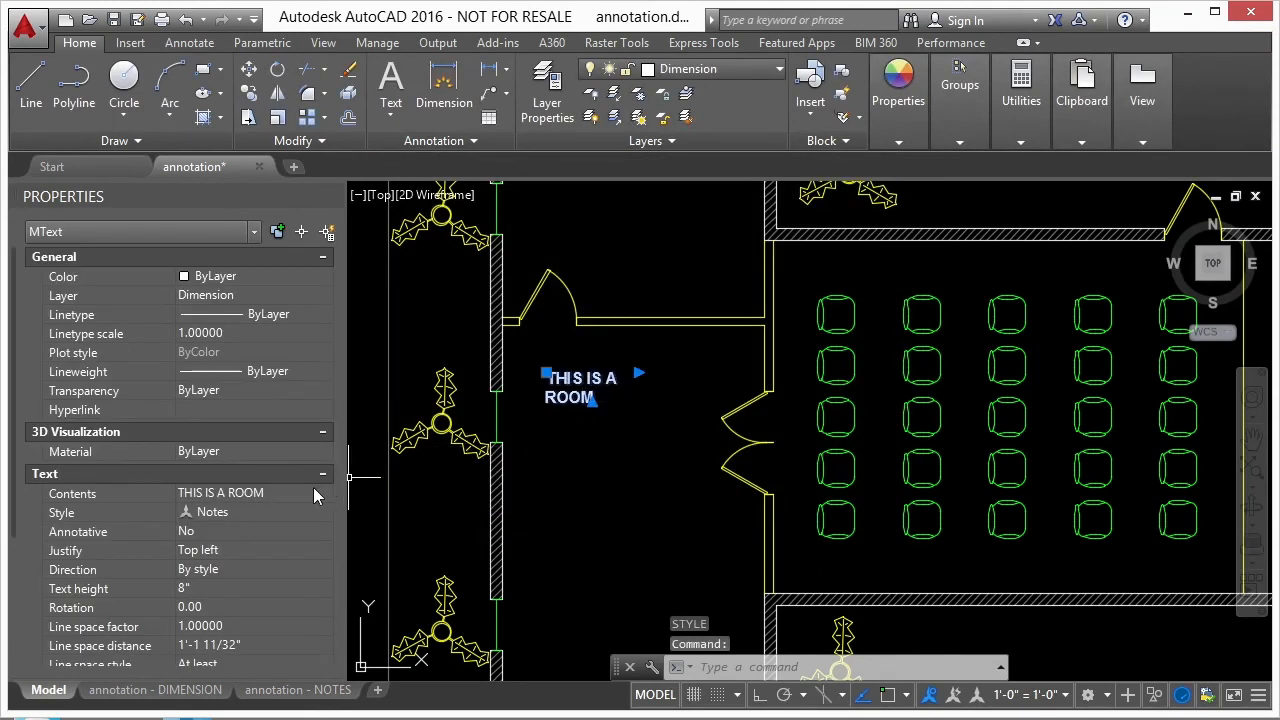
pyautogui.click(249, 510)
pyautogui.click(259, 511)
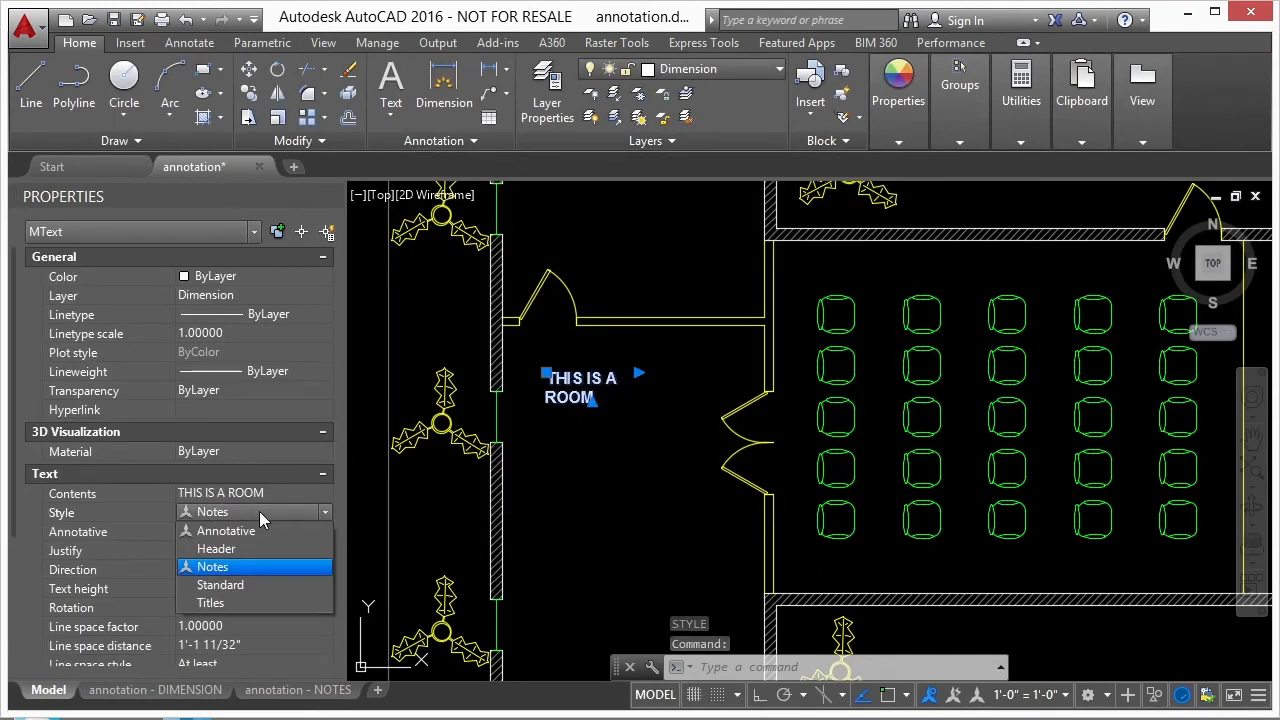
pyautogui.click(222, 569)
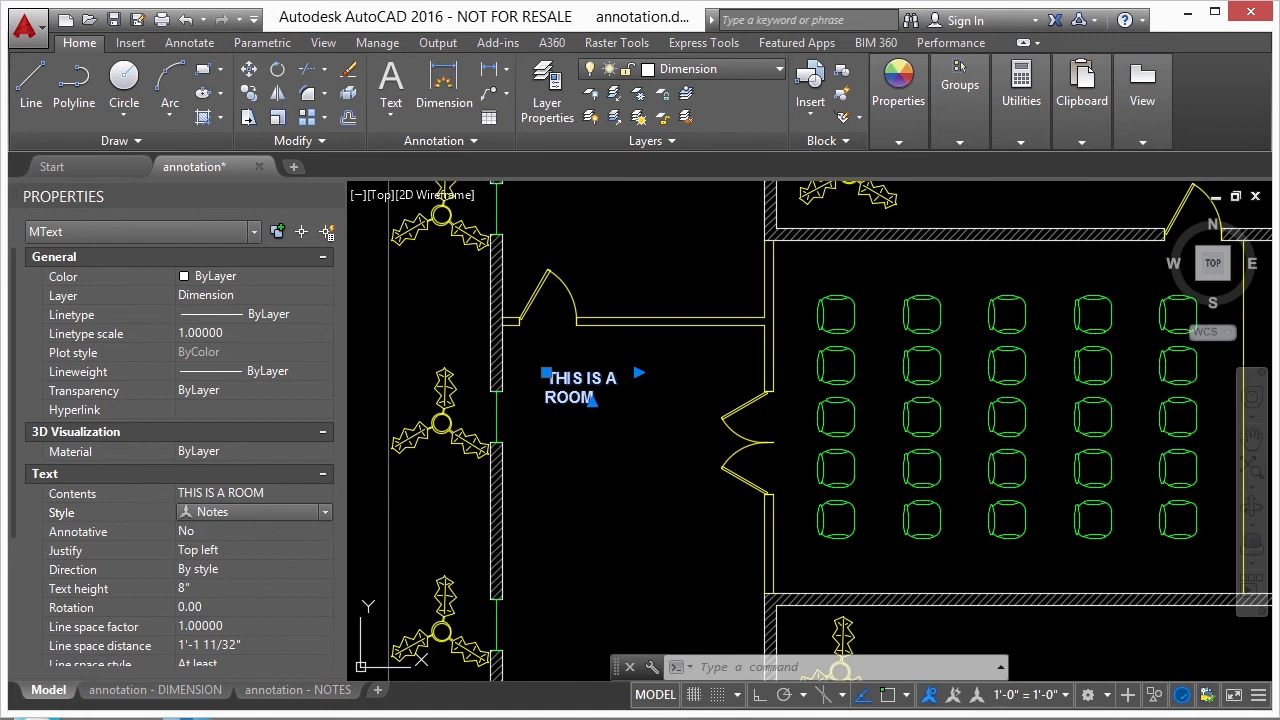
pyautogui.press('Escape')
# - Copy the THIS IS A ROOM text to a spot directly below the original in the same room
pyautogui.write('co')
pyautogui.press('Return')
pyautogui.click(612, 384)
pyautogui.press('Return')
pyautogui.click(632, 380)
pyautogui.click(632, 425)
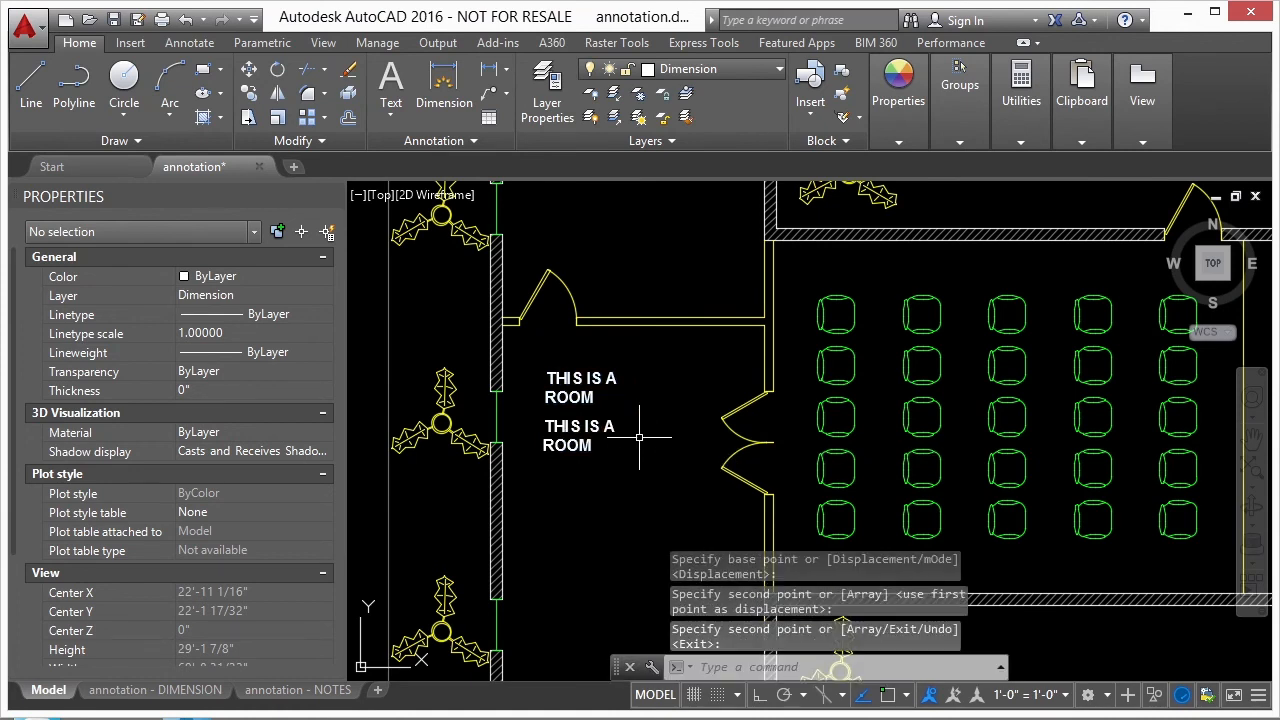
pyautogui.press('Return')
# - Make the lower copy of the room text annotative in its properties
pyautogui.click(588, 428)
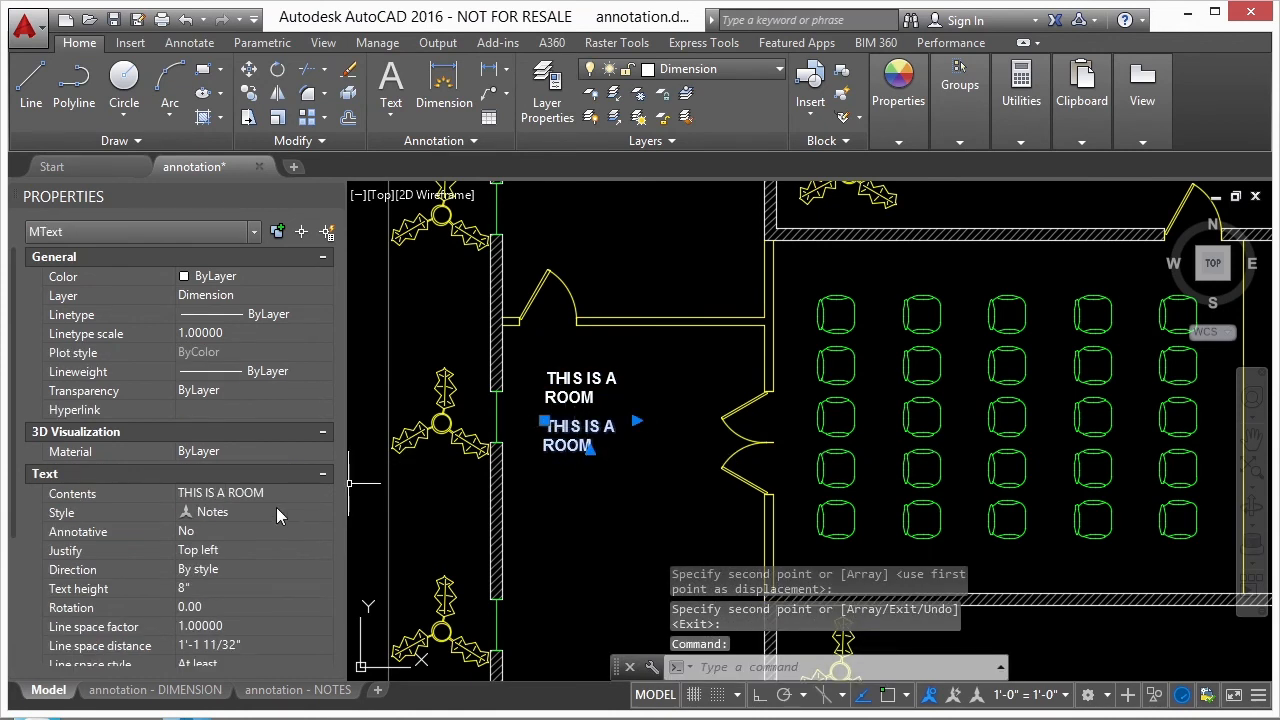
pyautogui.click(186, 531)
pyautogui.click(186, 531)
pyautogui.click(212, 552)
# - Add the 1/8" = 1'-0" annotative scale to the lower room text and deselect it
pyautogui.click(276, 551)
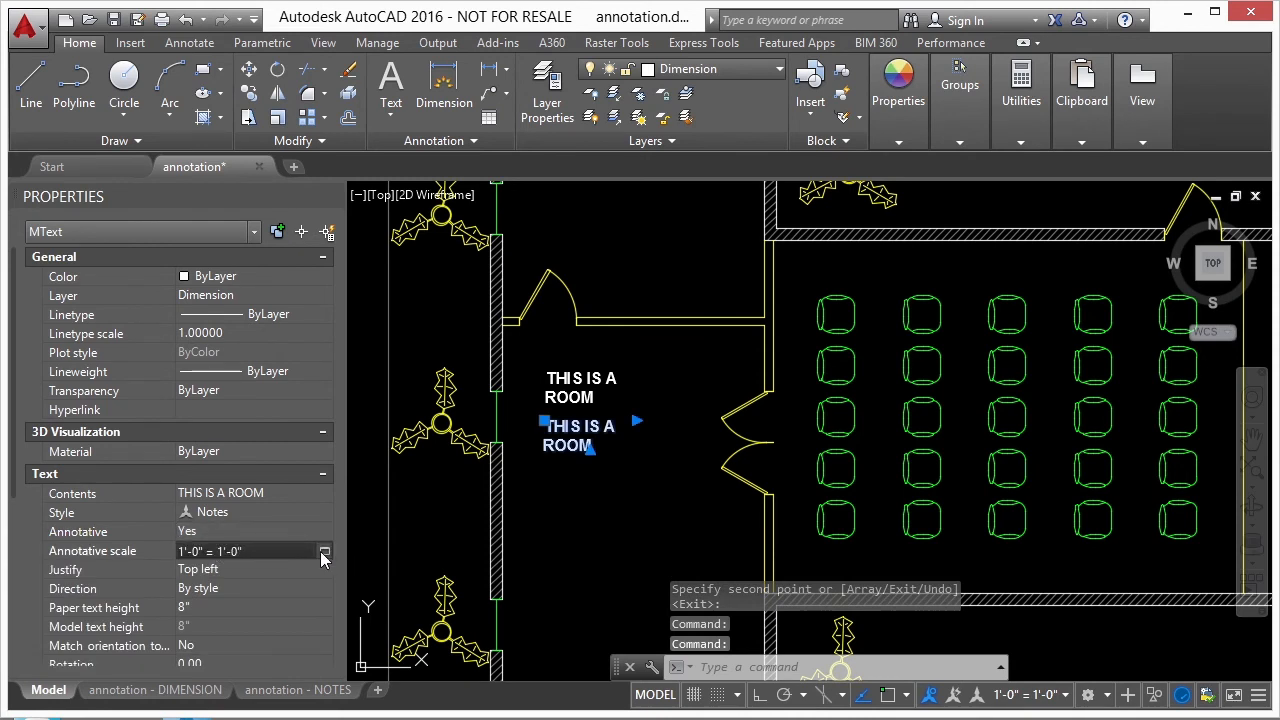
pyautogui.click(324, 552)
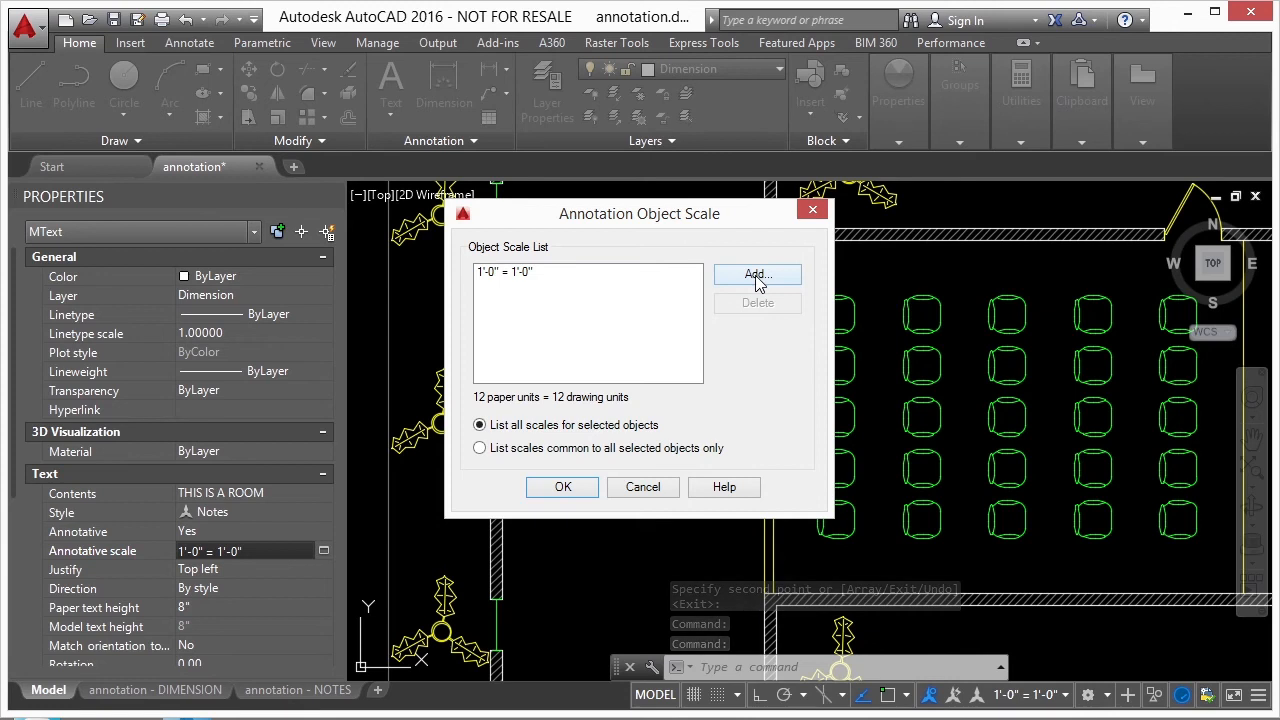
pyautogui.click(757, 280)
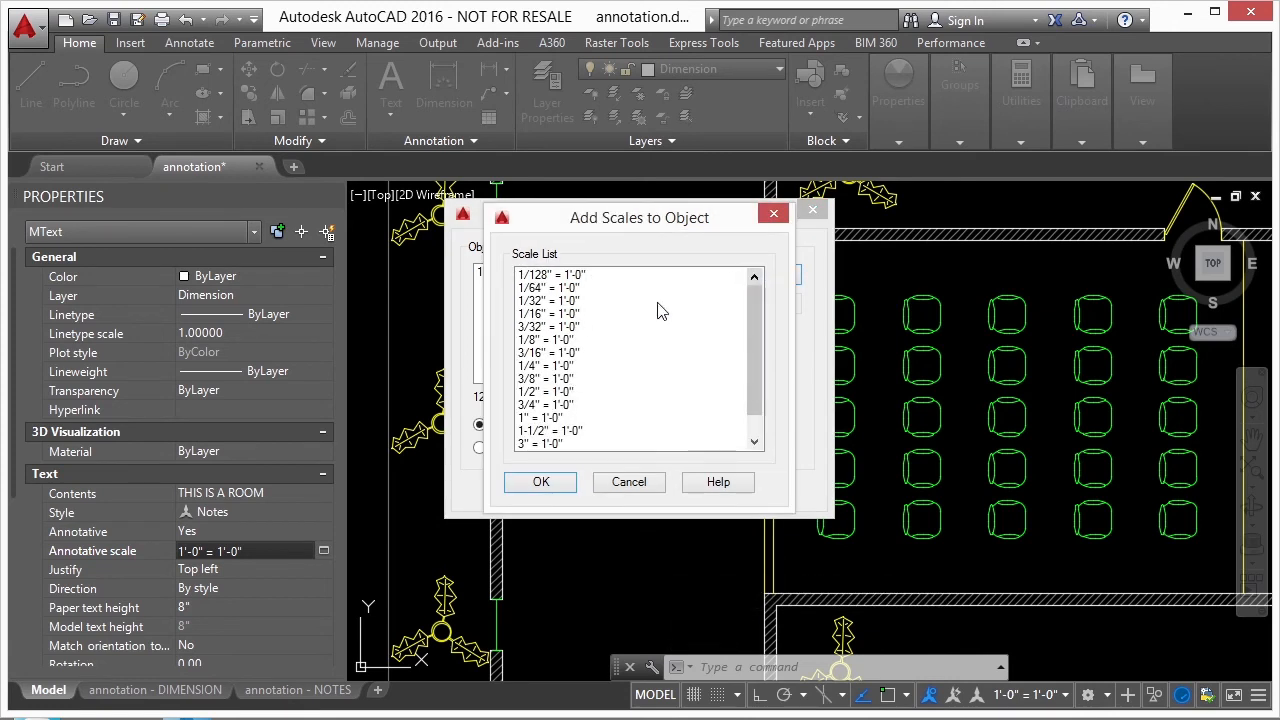
pyautogui.click(562, 342)
pyautogui.click(541, 483)
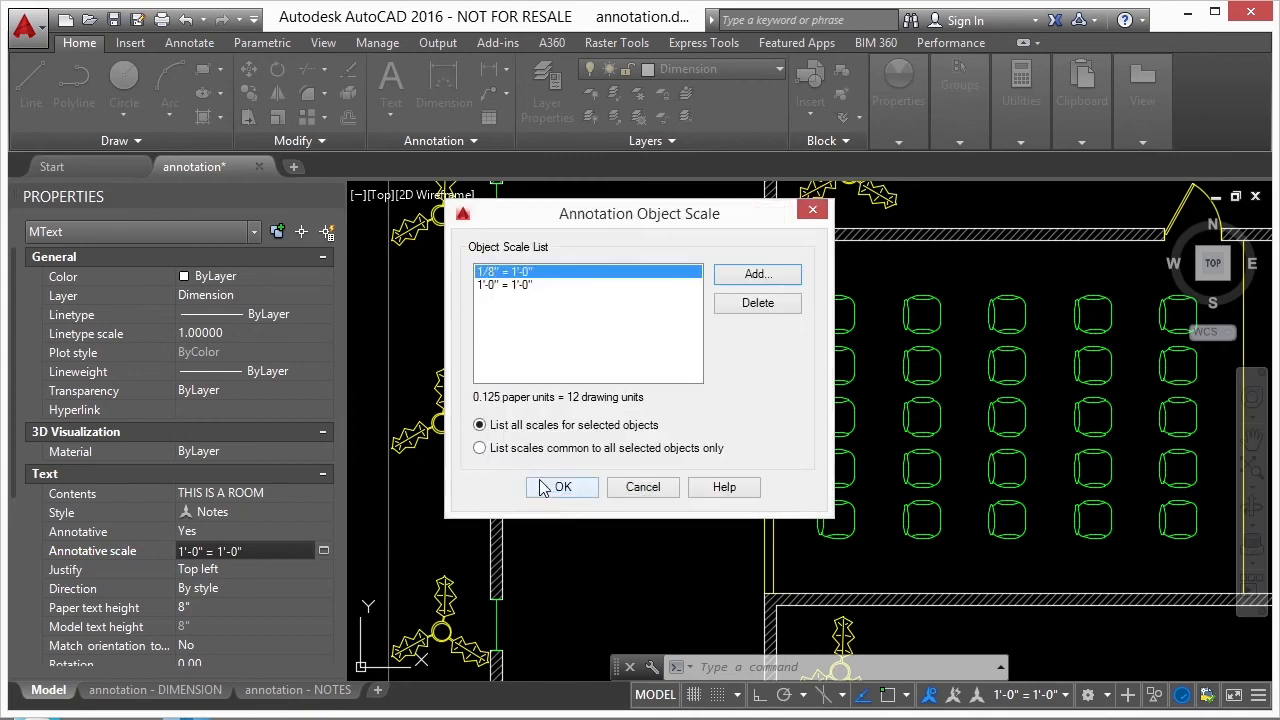
pyautogui.click(583, 494)
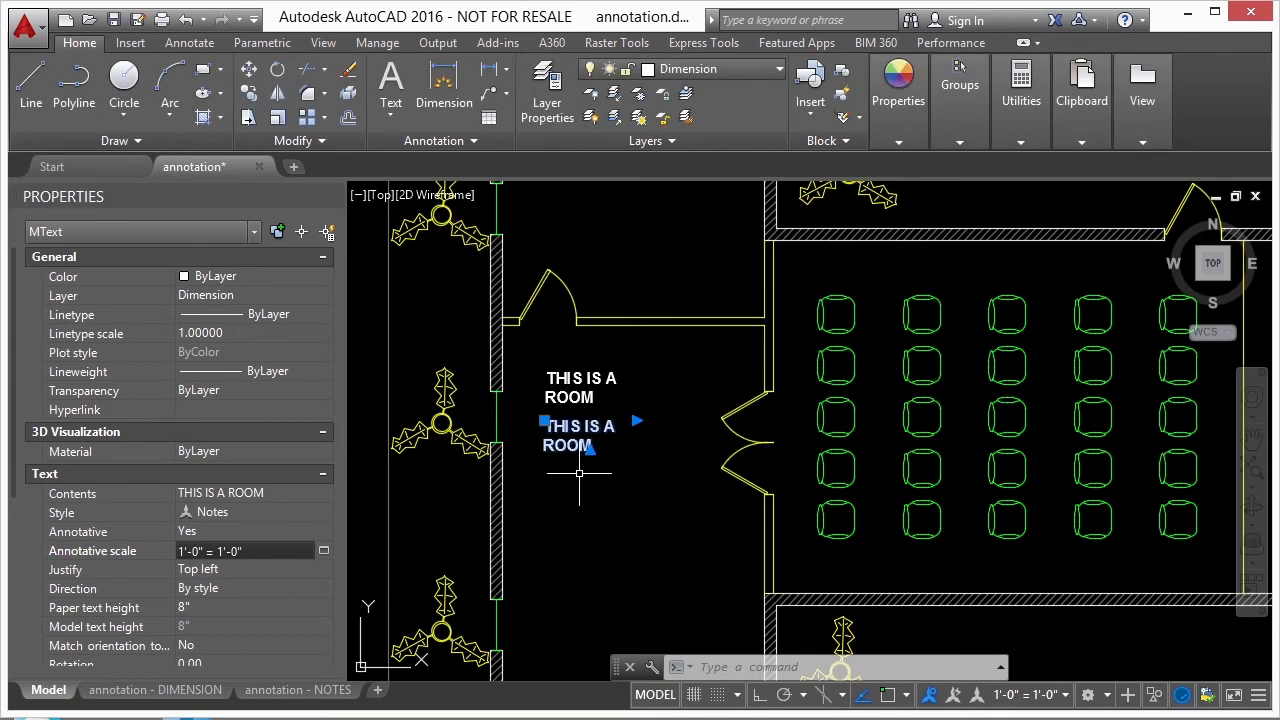
pyautogui.press('Escape')
# - Set the plan viewport on the annotation - DIMENSION layout to 1/8" = 1'-0" and regenerate all viewports from paper space
pyautogui.click(120, 690)
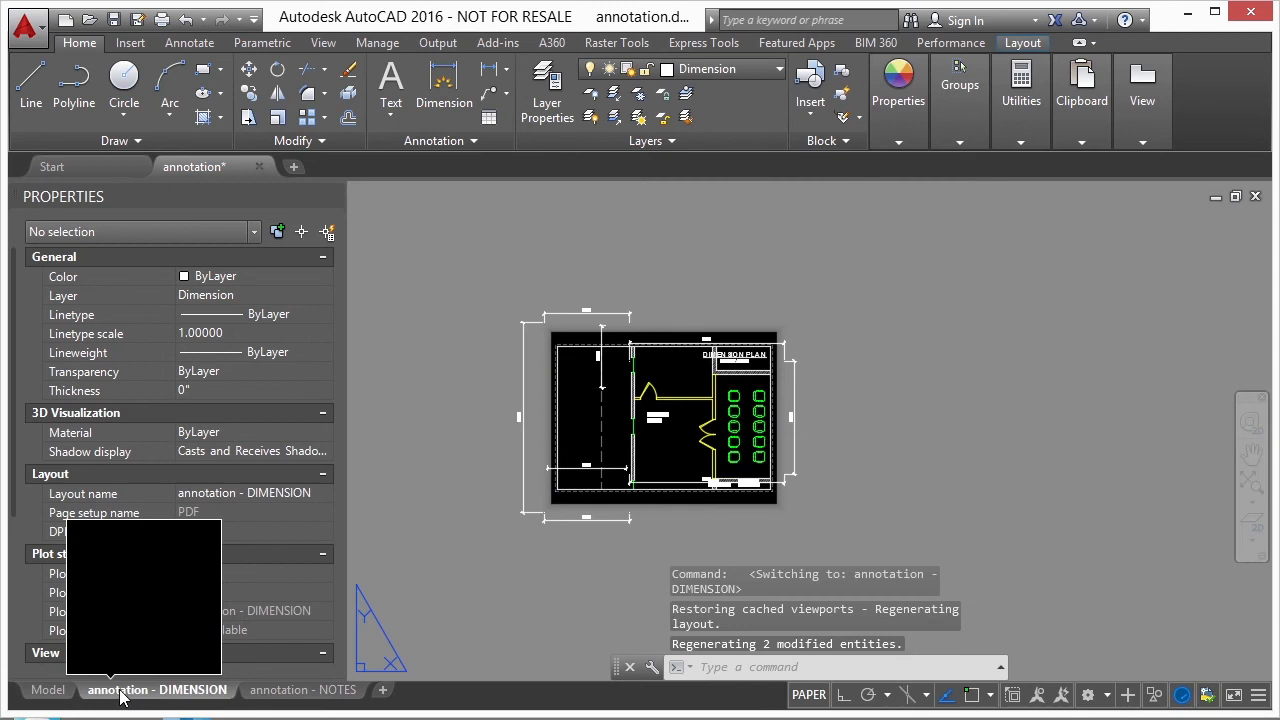
pyautogui.scroll(2, 665, 425)
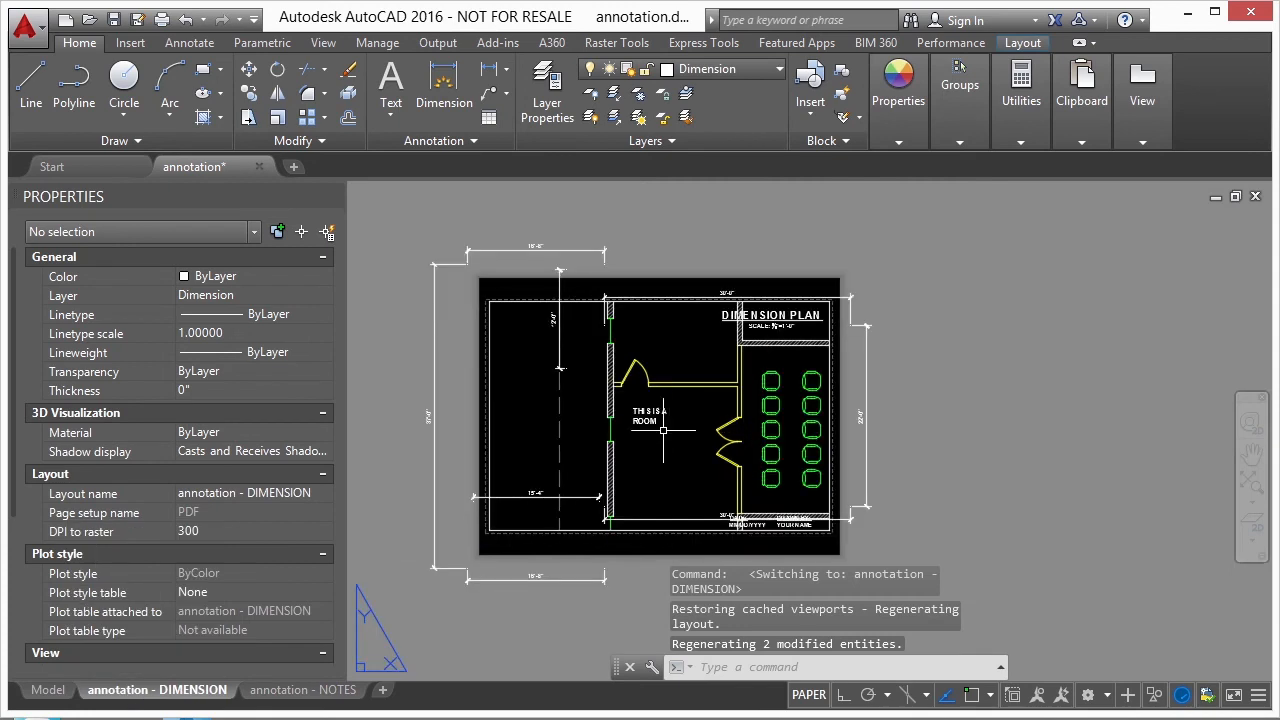
pyautogui.doubleClick(663, 431)
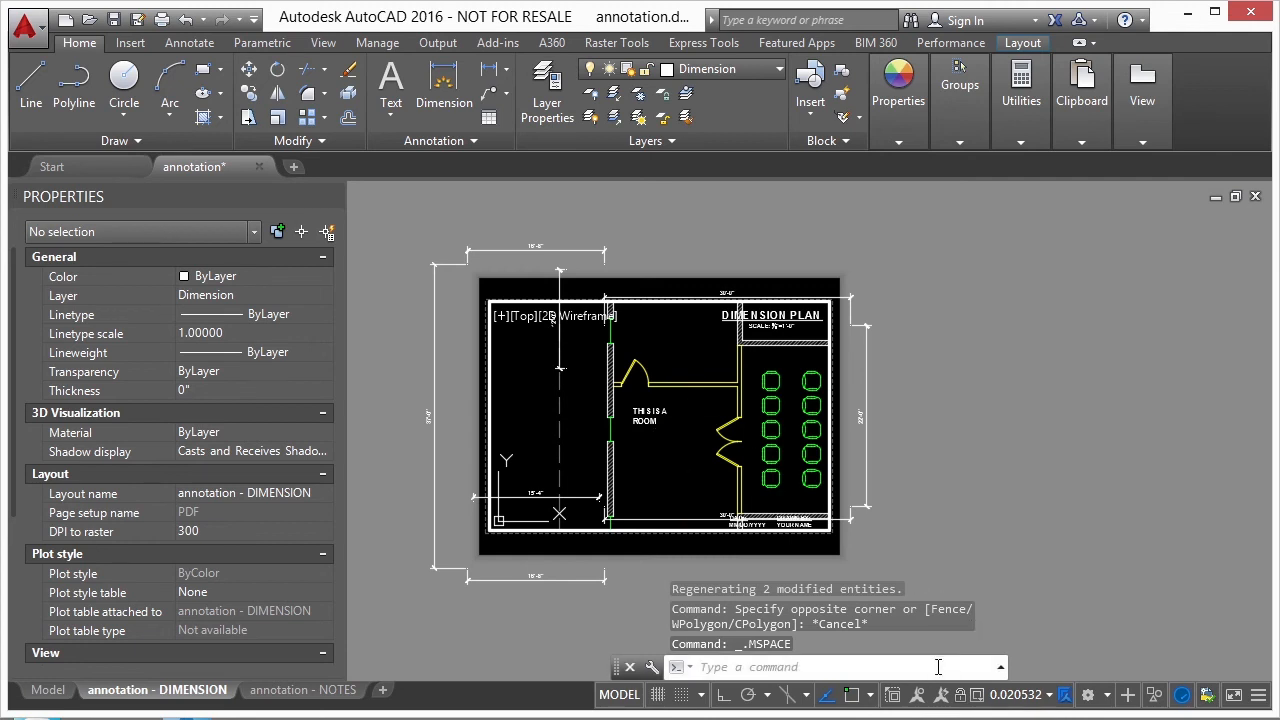
pyautogui.click(1036, 696)
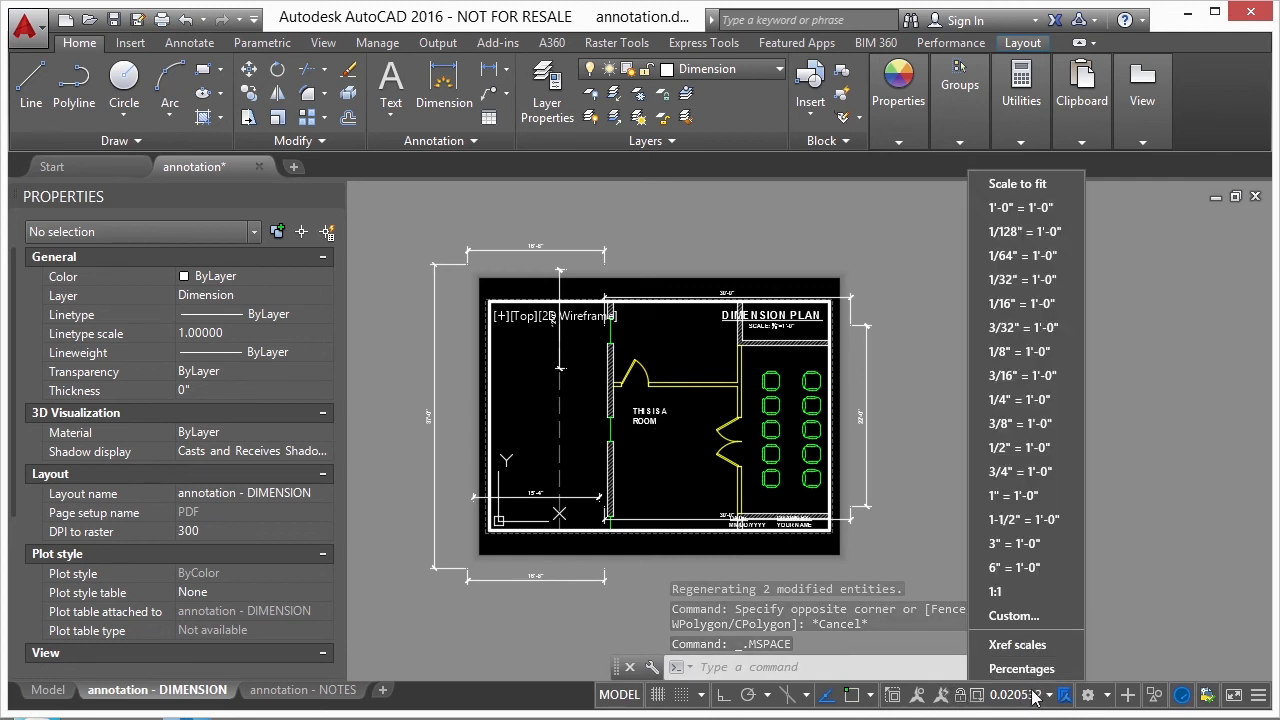
pyautogui.click(1032, 350)
pyautogui.doubleClick(945, 385)
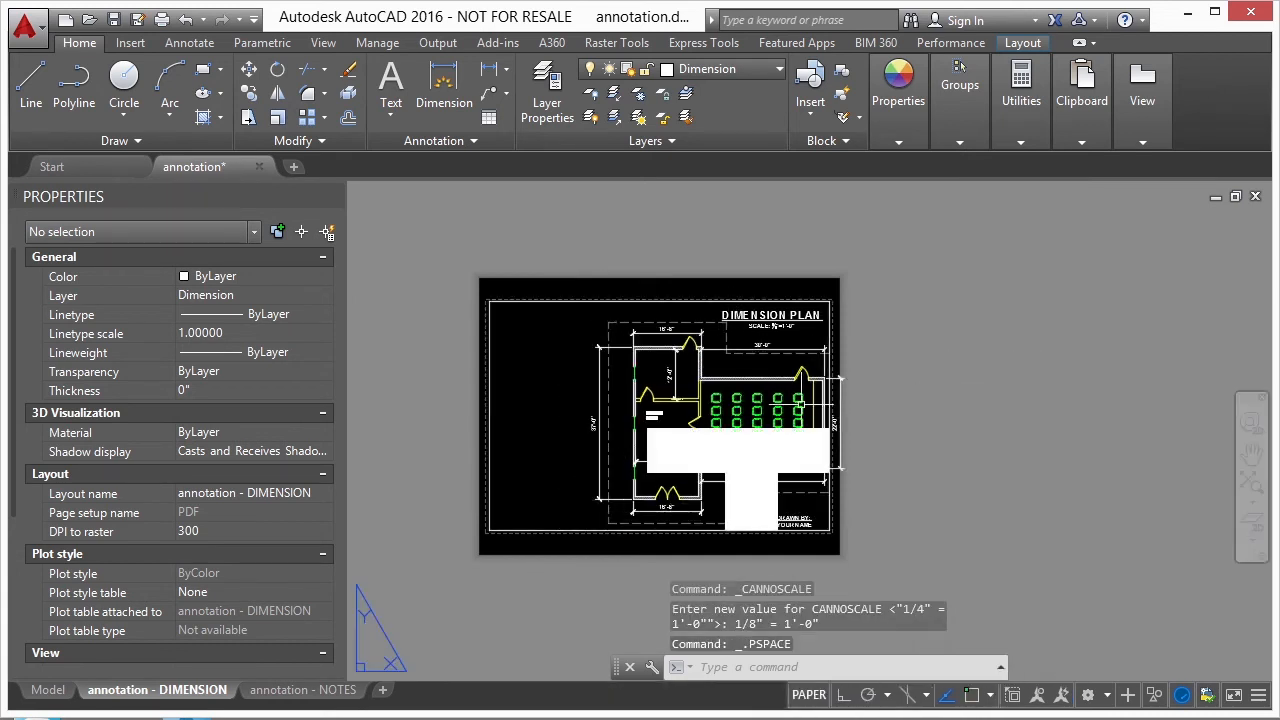
pyautogui.write('rea')
pyautogui.press('Return')
pyautogui.scroll(6, 705, 412)
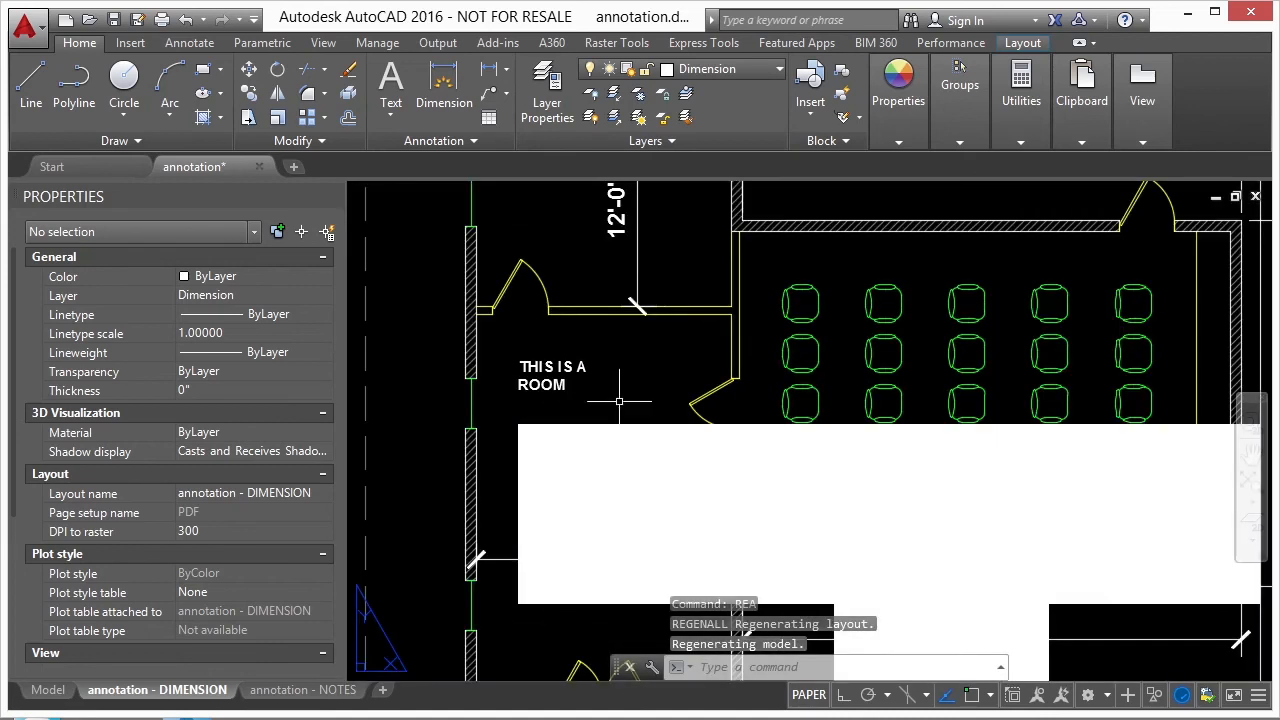
pyautogui.scroll(-2, 600, 400)
# - Inside the plan viewport, set the oversized annotative room text's paper text height to 1/8"
pyautogui.click(596, 392)
pyautogui.doubleClick(596, 392)
pyautogui.click(579, 403)
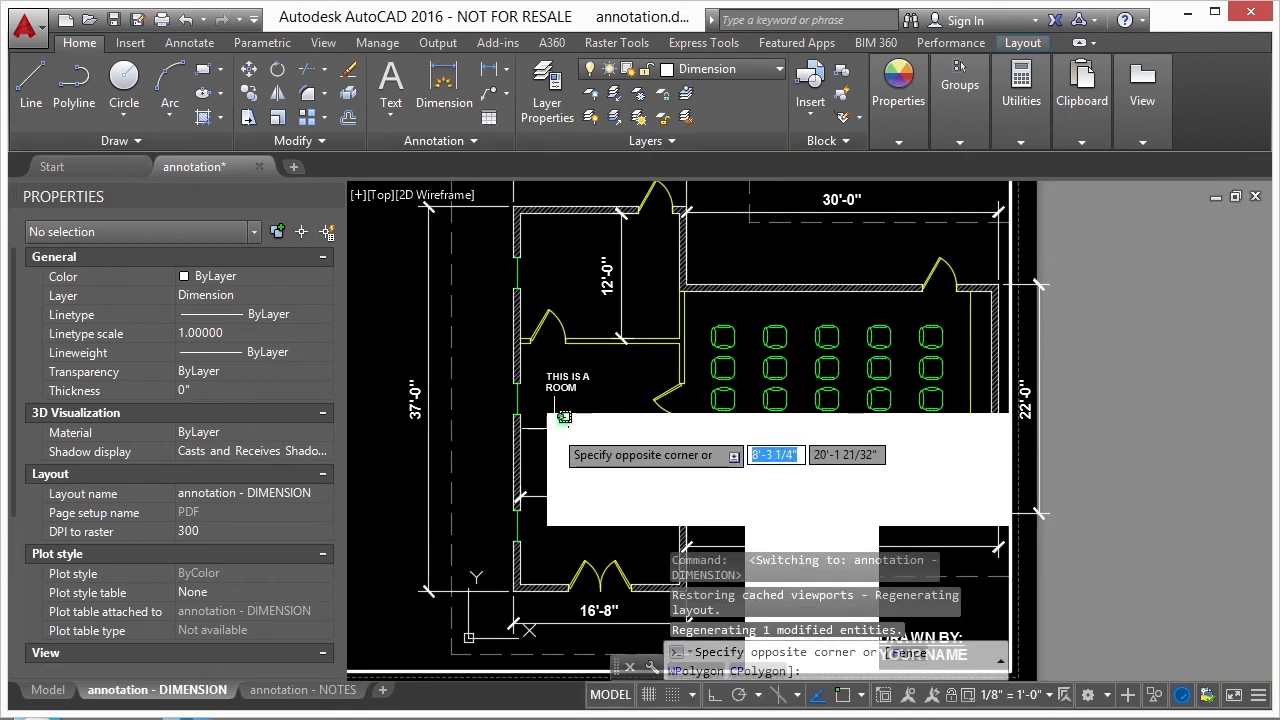
pyautogui.click(560, 420)
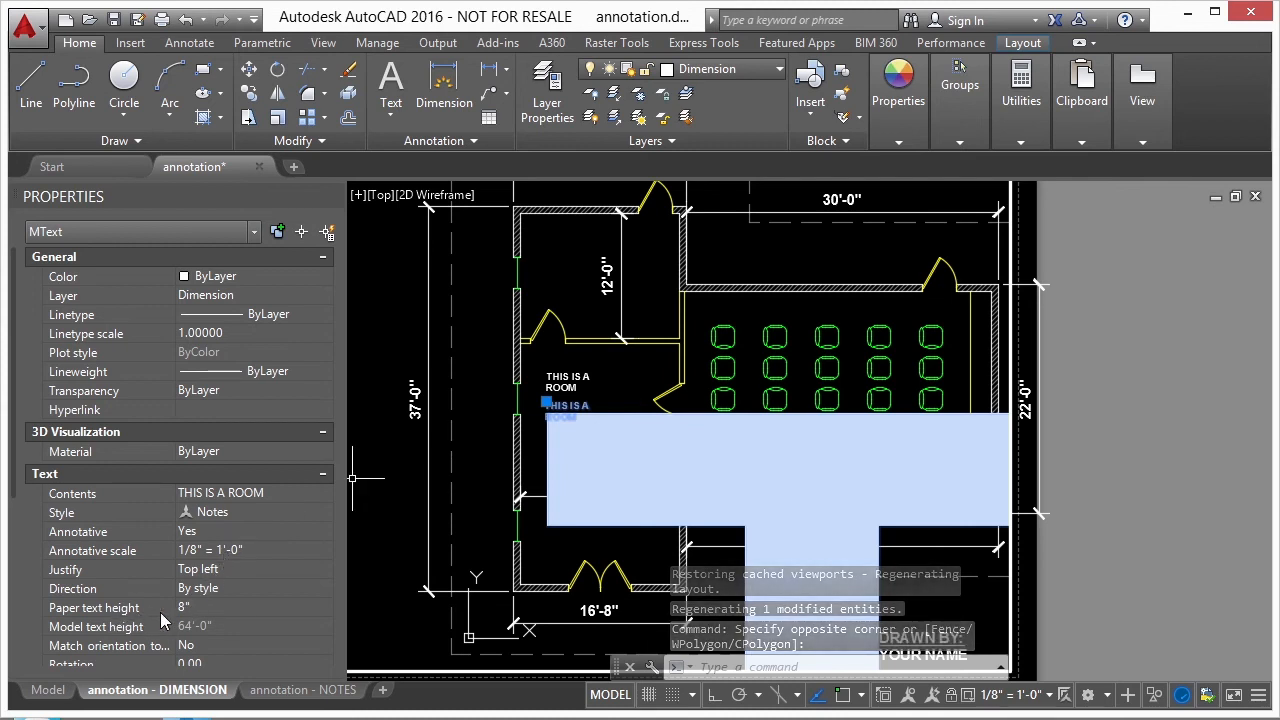
pyautogui.click(203, 609)
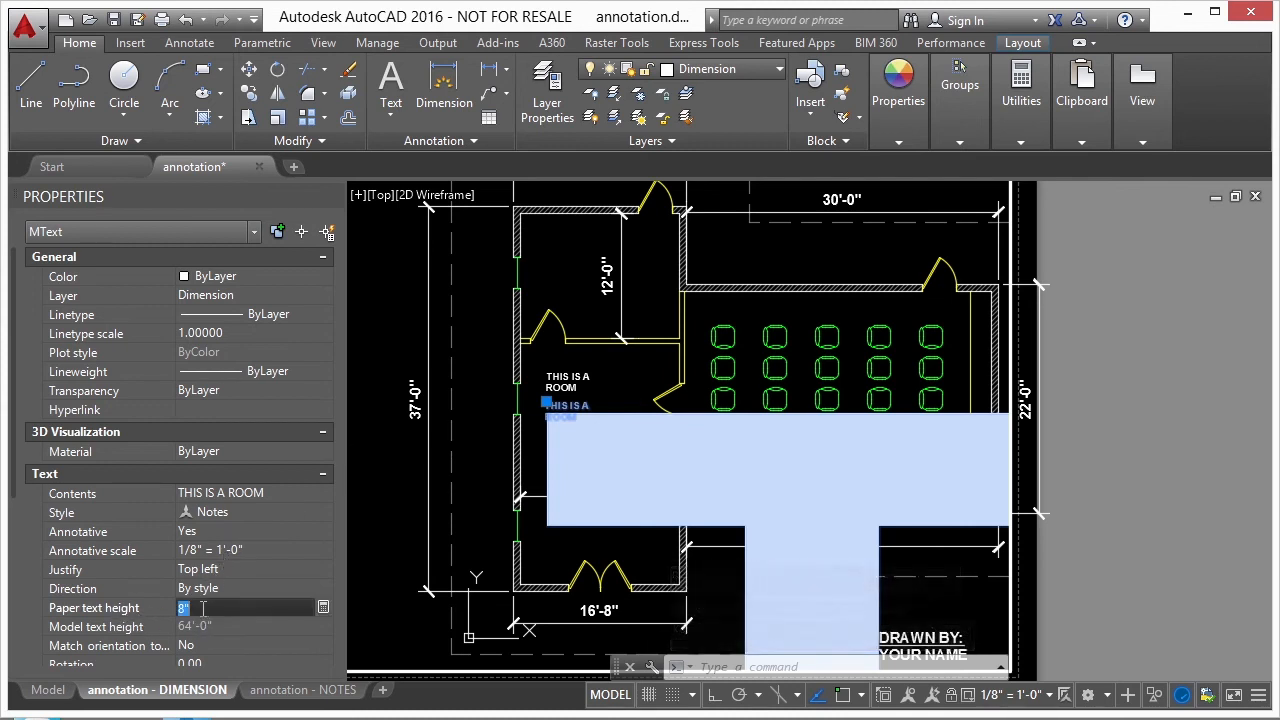
pyautogui.write('1/')
pyautogui.press('Return')
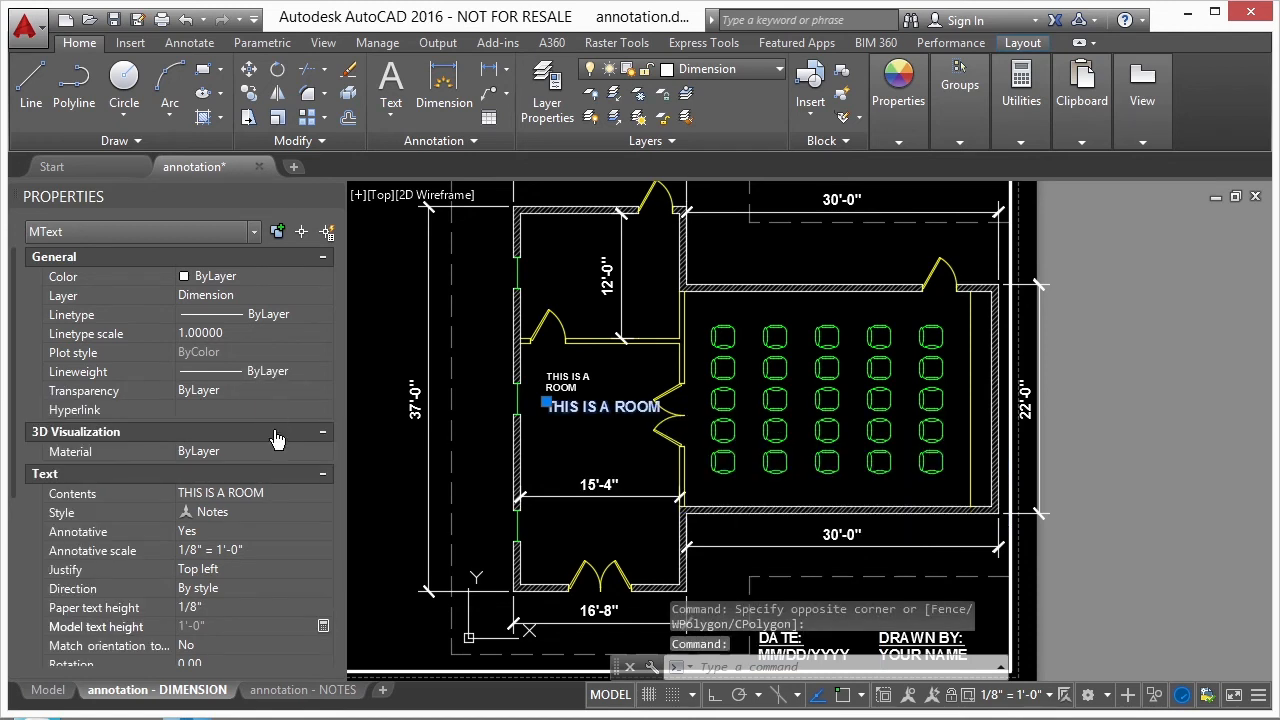
# - Move the annotative room text slightly down and to the left within the room, and deselect it
pyautogui.click(546, 402)
pyautogui.press('Escape')
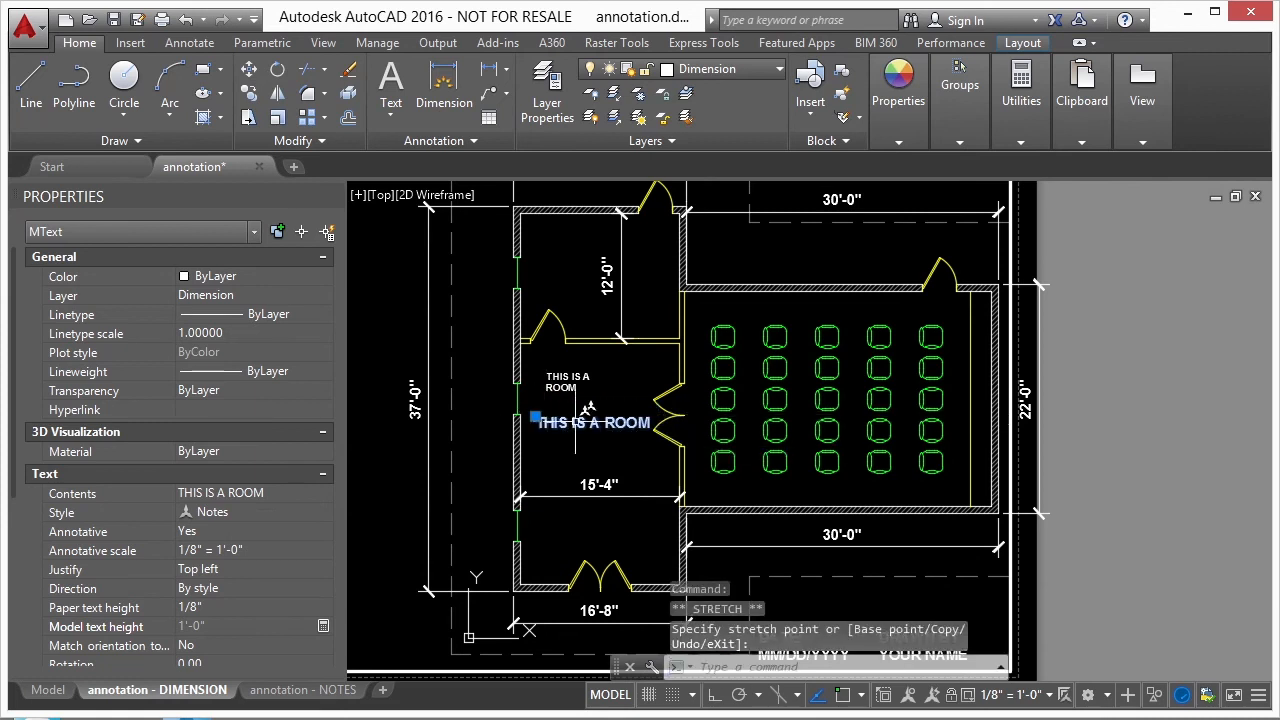
pyautogui.press('Escape')
# - Reset the plan viewport's scale to 1/8" = 1'-0" and return to paper space
pyautogui.scroll(2, 573, 420)
pyautogui.scroll(-4, 573, 420)
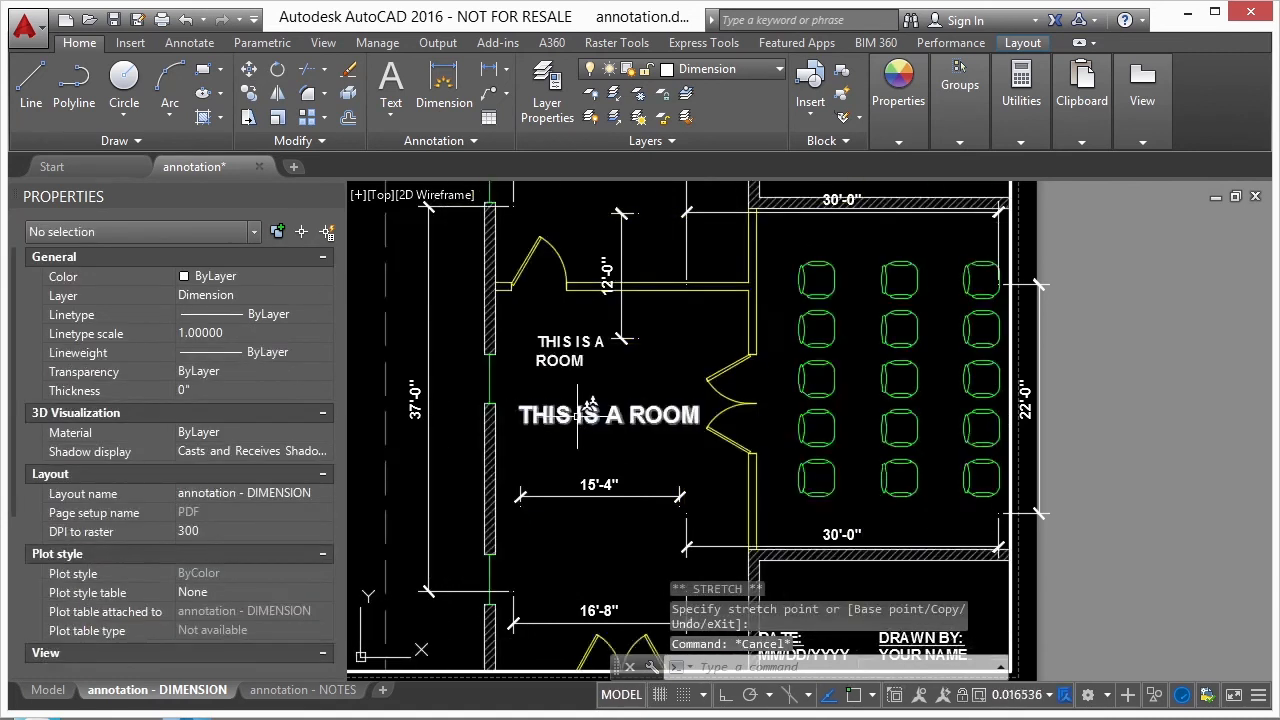
pyautogui.doubleClick(908, 414)
pyautogui.scroll(-2, 755, 345)
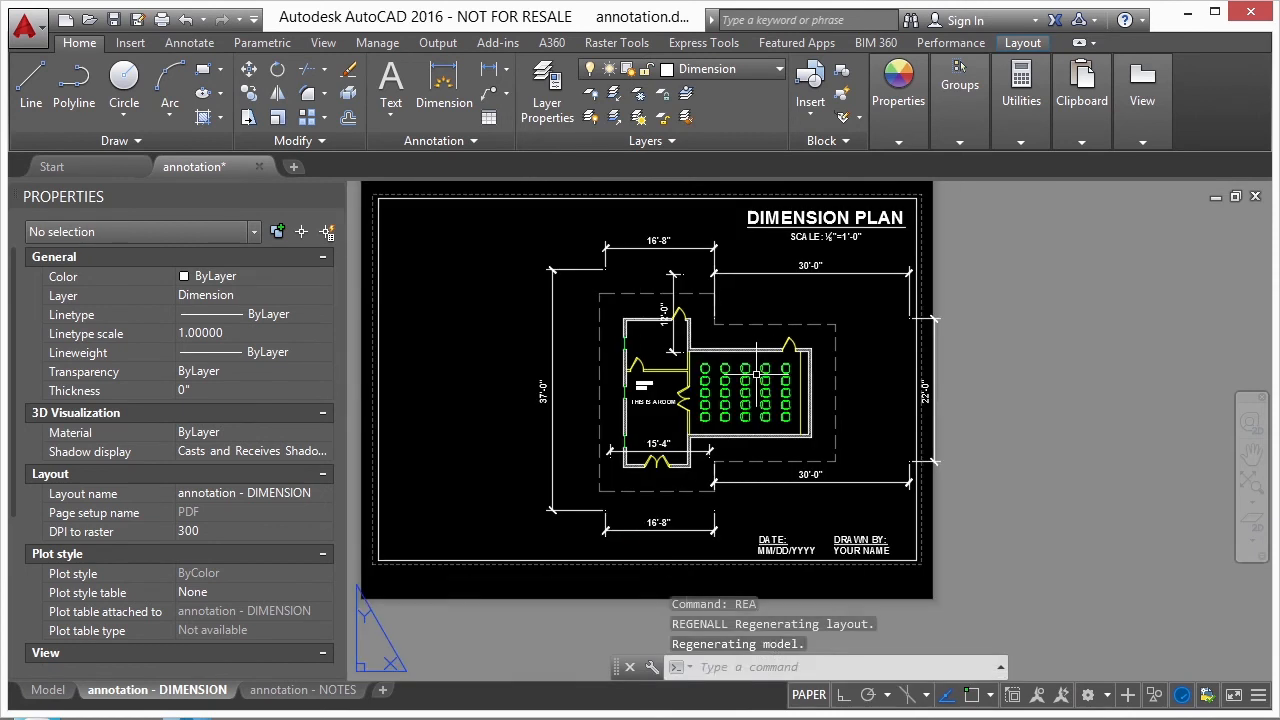
pyautogui.doubleClick(553, 336)
pyautogui.click(1033, 697)
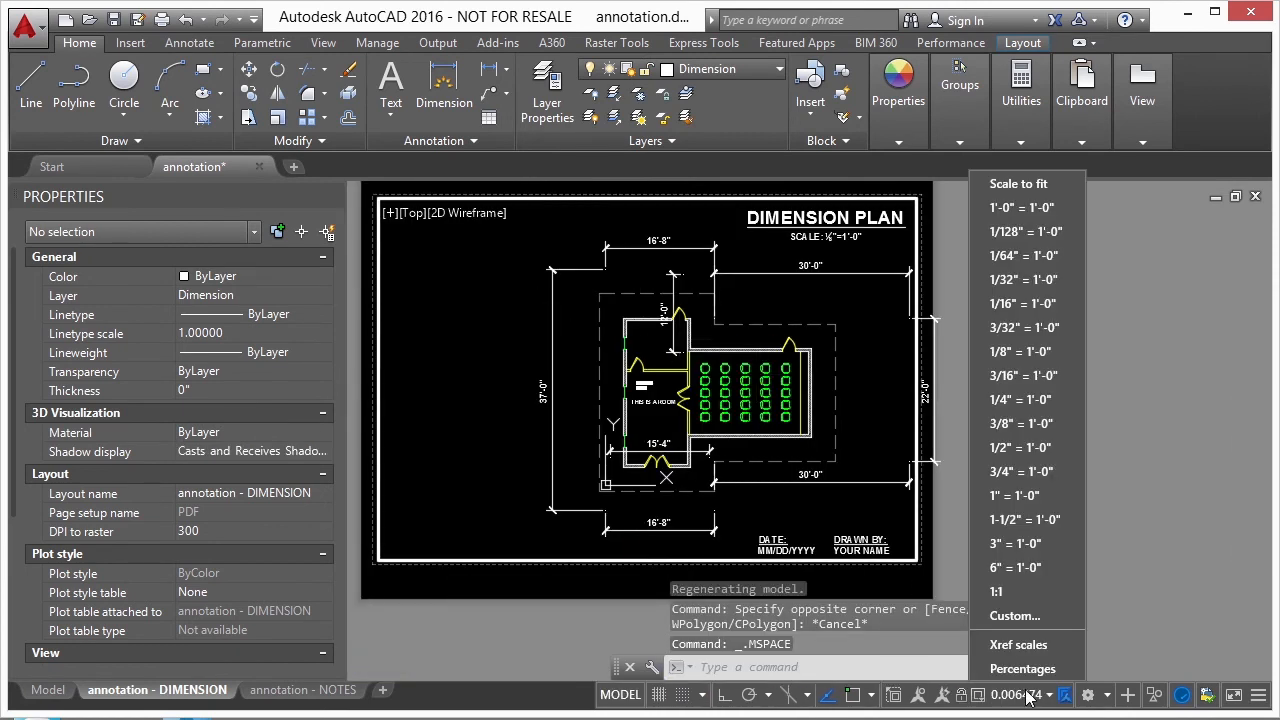
pyautogui.click(1033, 352)
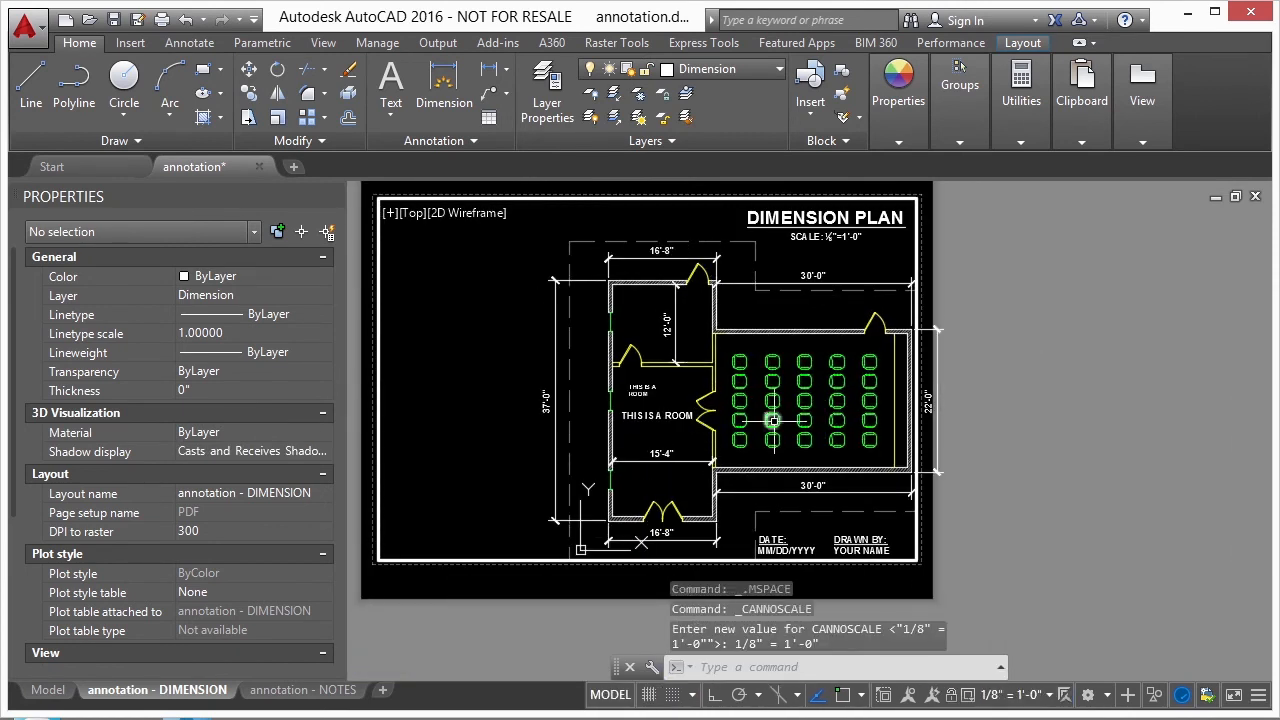
pyautogui.doubleClick(971, 386)
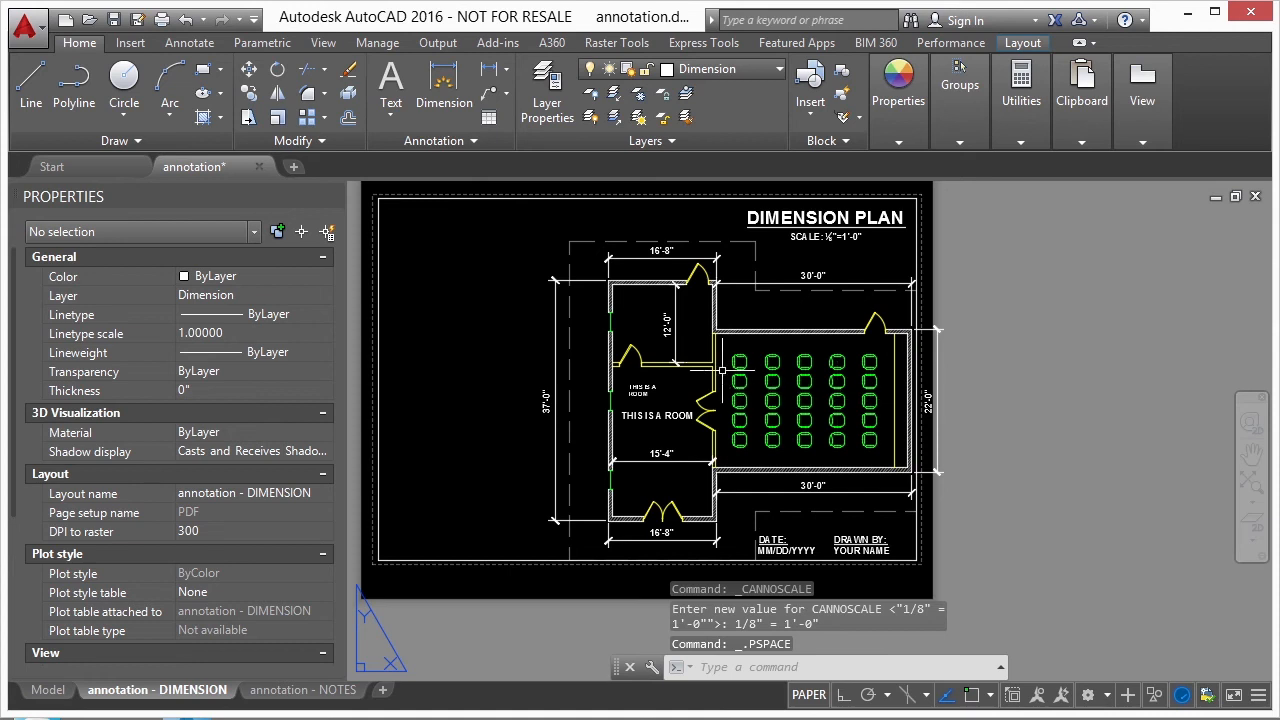
# - Regenerate all viewports and make the plan viewport on the DIMENSION layout active
pyautogui.write('REA')
pyautogui.press('Return')
pyautogui.doubleClick(670, 396)
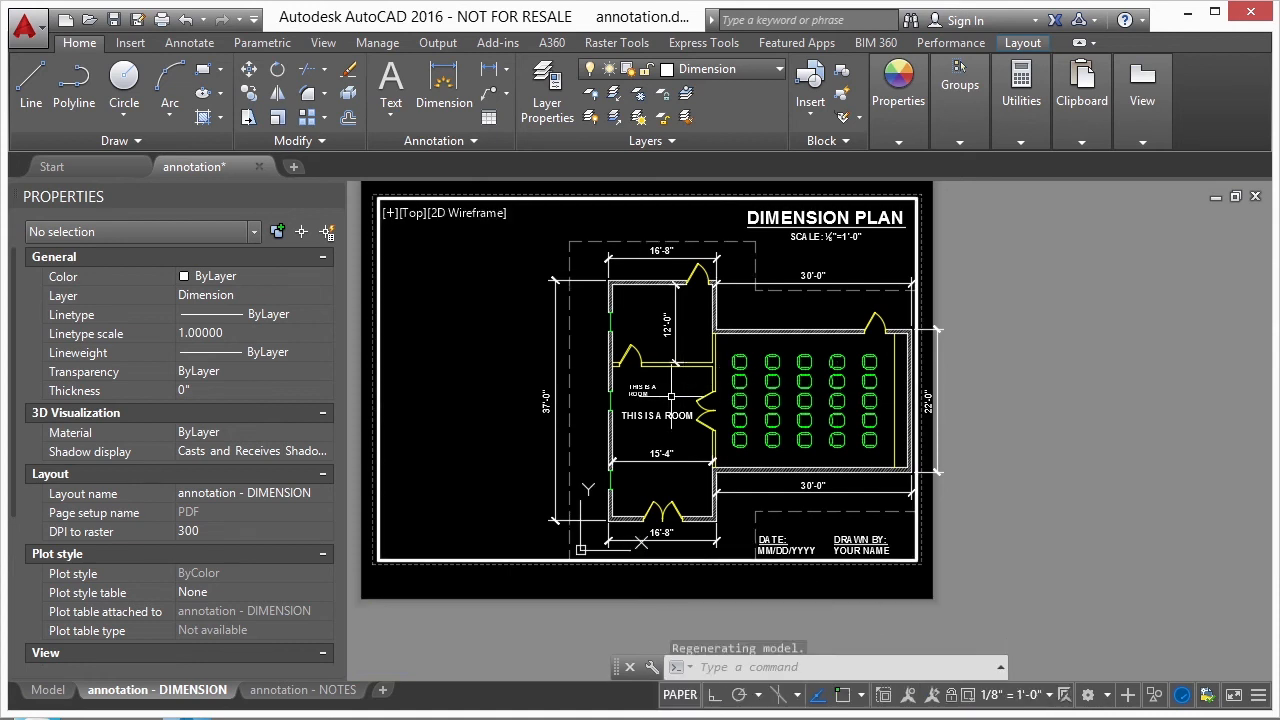
# - Add the 1/4" = 1'-0" annotation scale to the annotative room text's object scale list and deselect the text
pyautogui.click(660, 415)
pyautogui.click(243, 550)
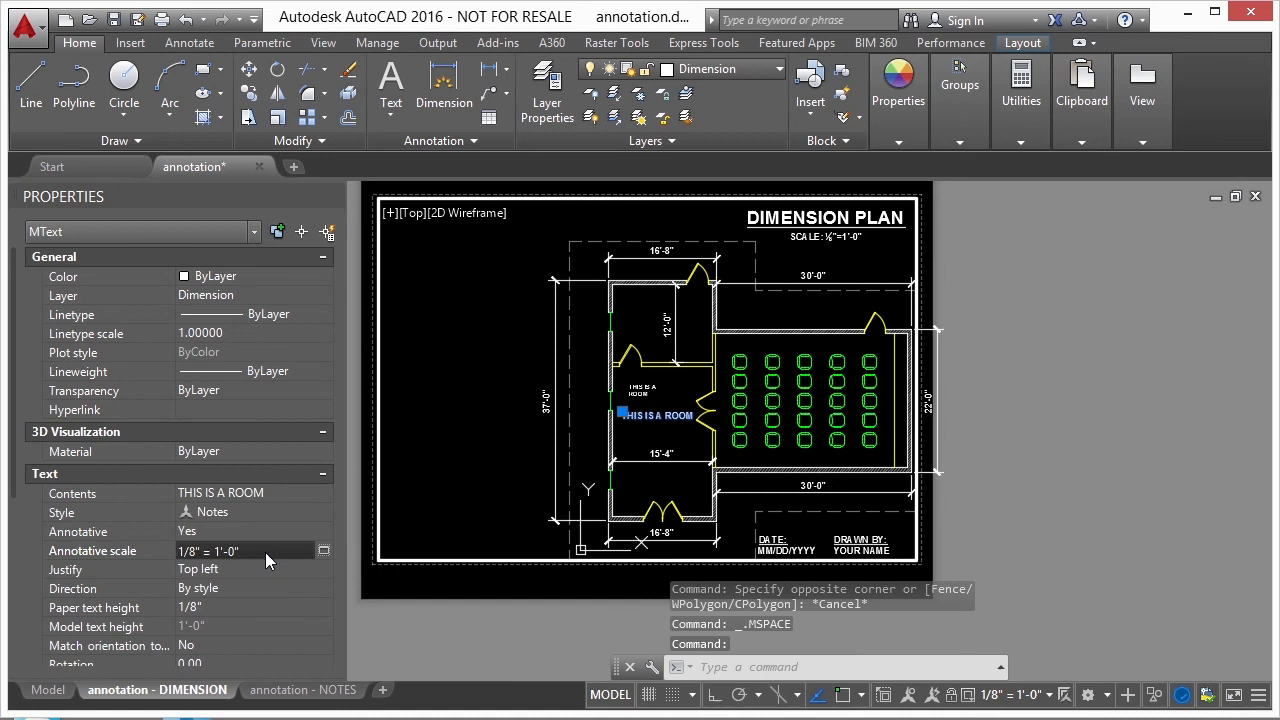
pyautogui.click(322, 551)
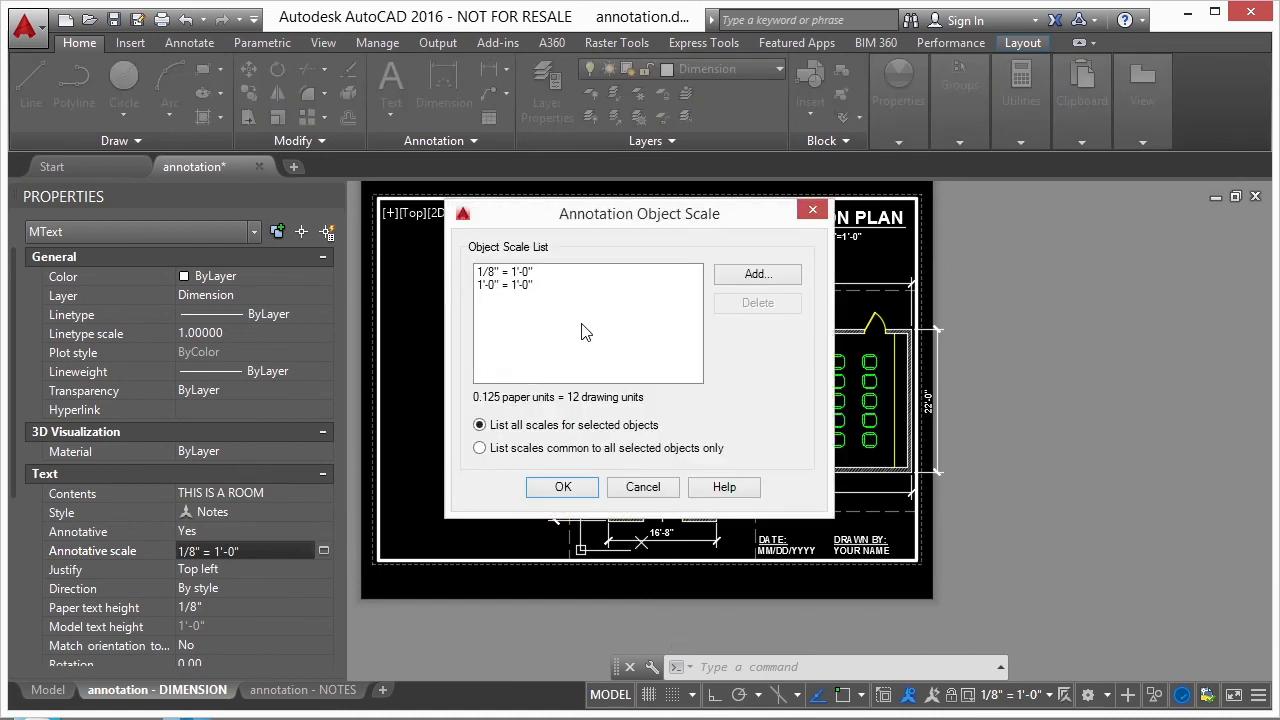
pyautogui.click(752, 275)
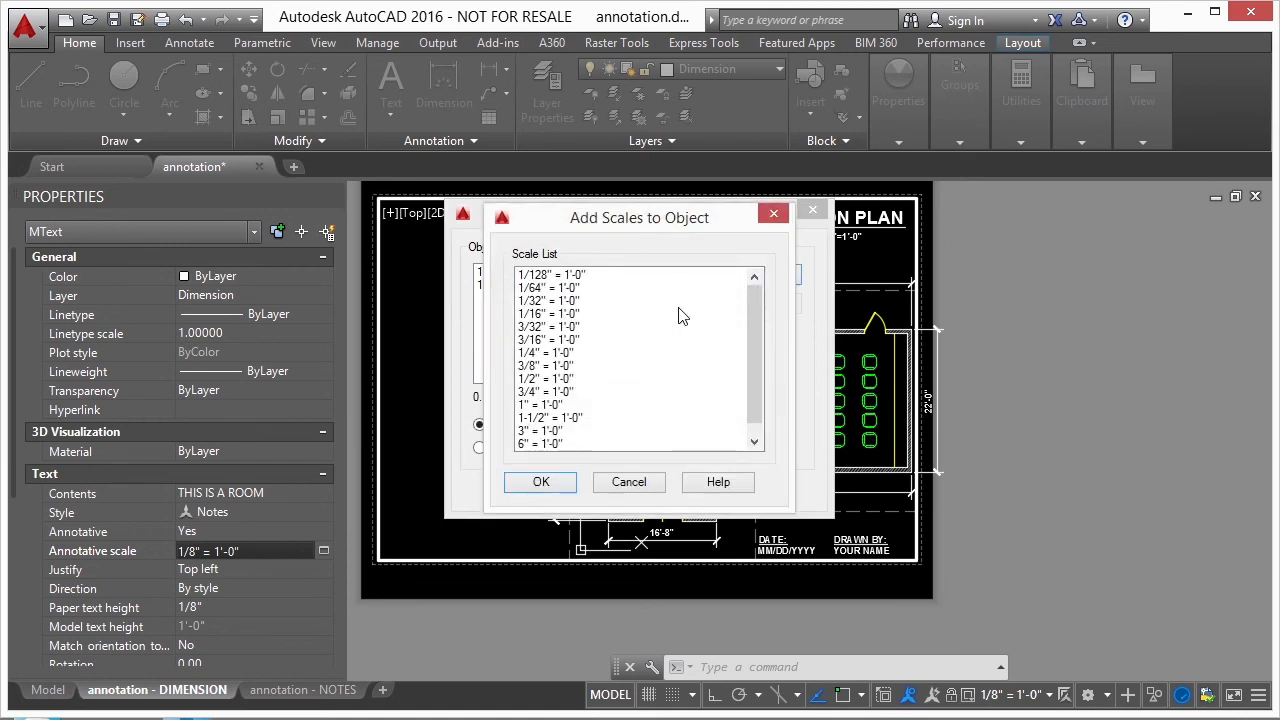
pyautogui.click(566, 354)
pyautogui.click(546, 481)
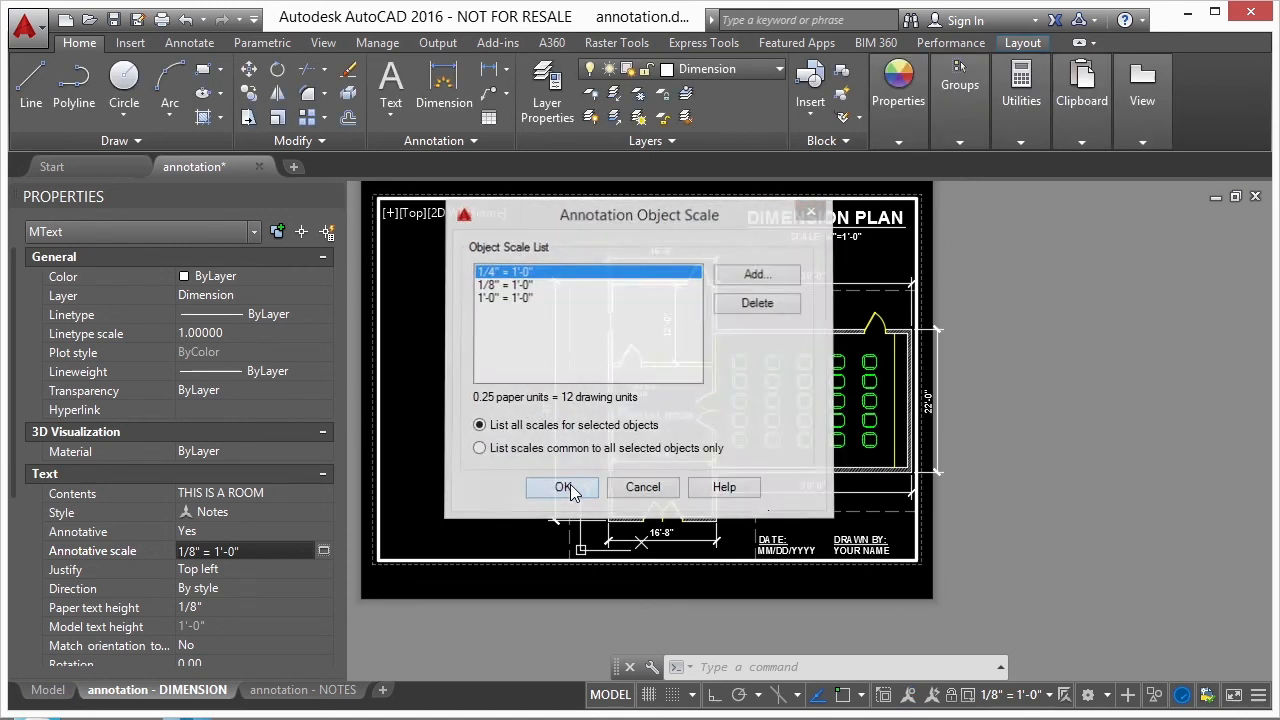
pyautogui.click(564, 487)
pyautogui.press('Escape')
pyautogui.press('Escape')
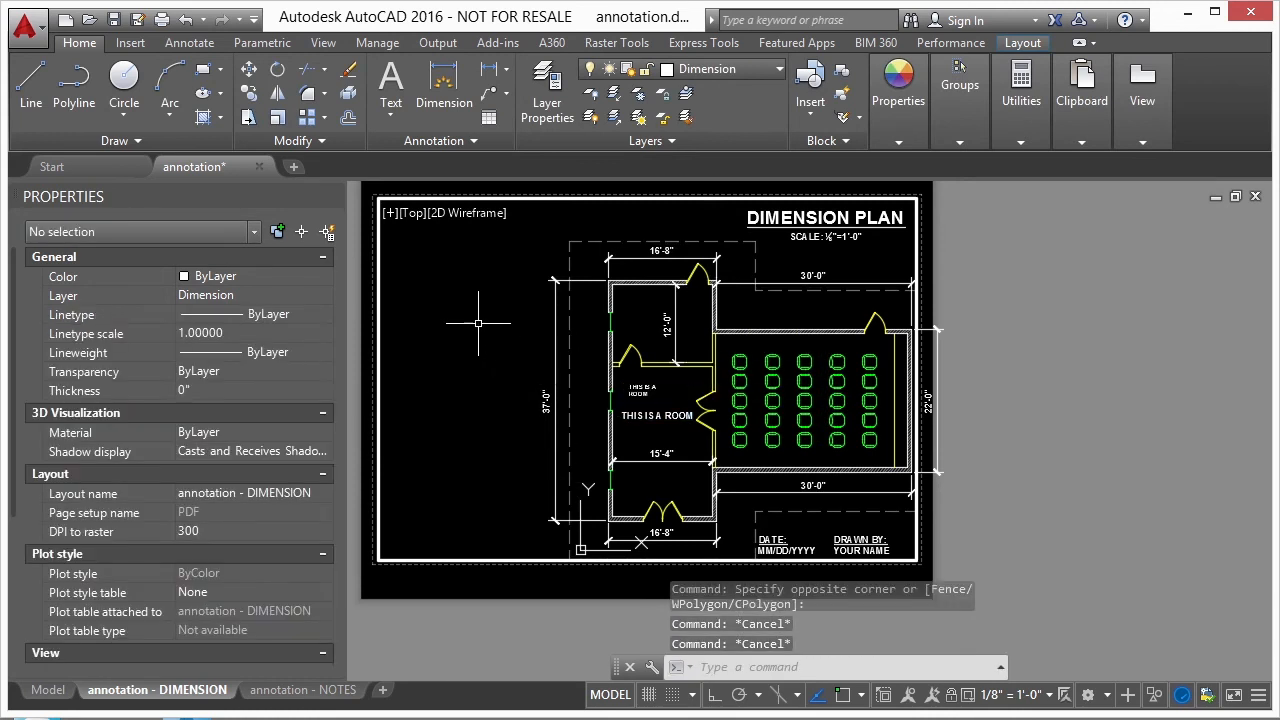
# - Set the plan viewport's scale to 1/4" = 1'-0", recentre it on the room texts, and leave the viewport
pyautogui.doubleClick(479, 323)
pyautogui.moveTo(671, 354); pyautogui.dragTo(546, 338, button='middle')
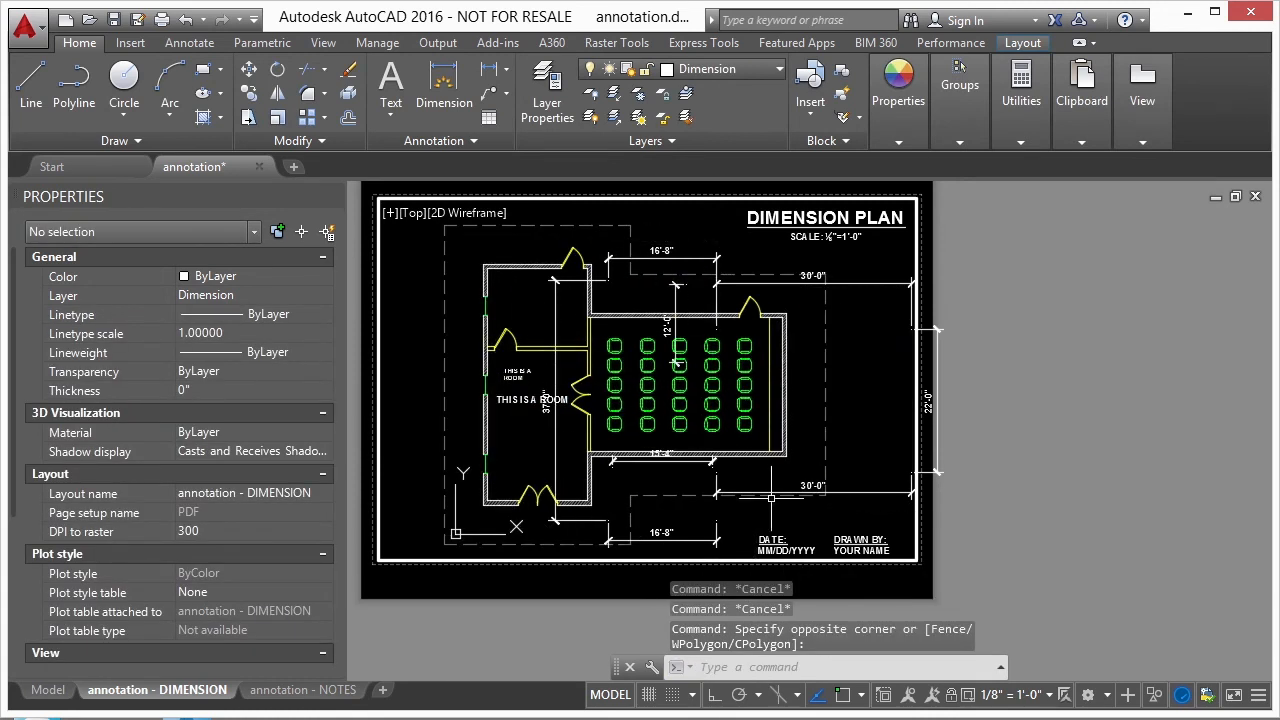
pyautogui.click(1001, 695)
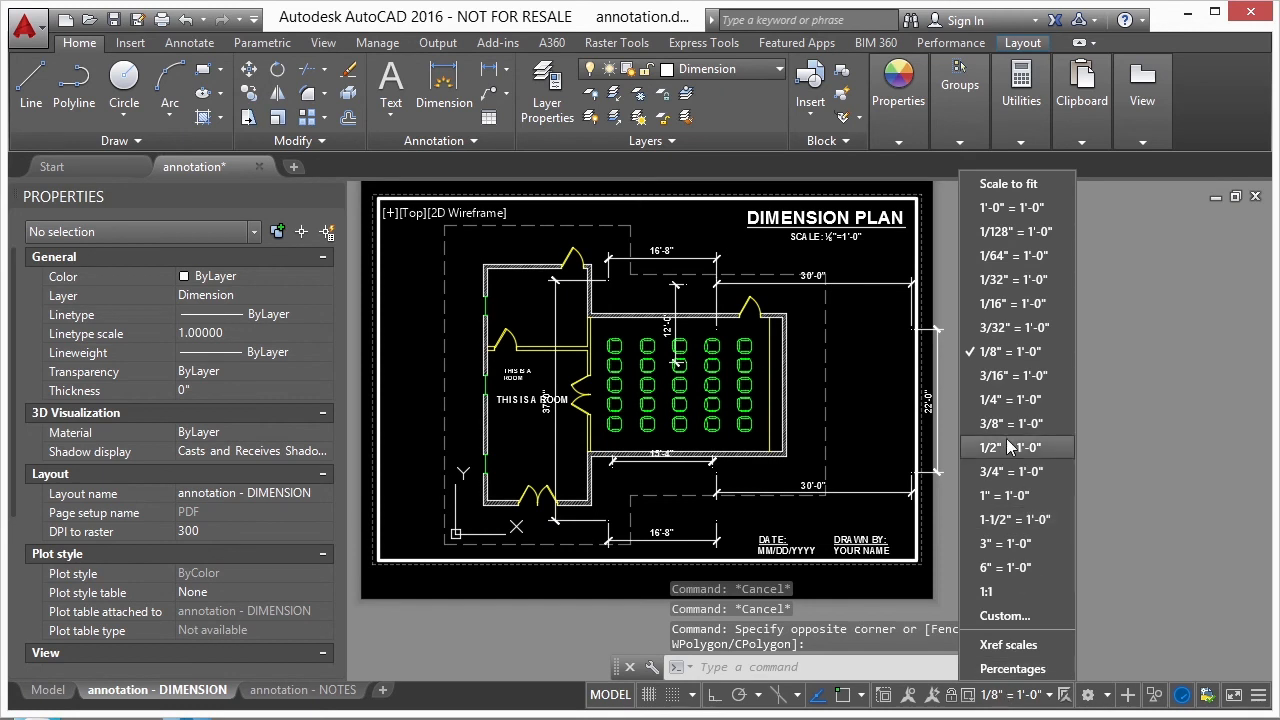
pyautogui.click(1008, 399)
pyautogui.moveTo(412, 378); pyautogui.dragTo(559, 380, button='middle')
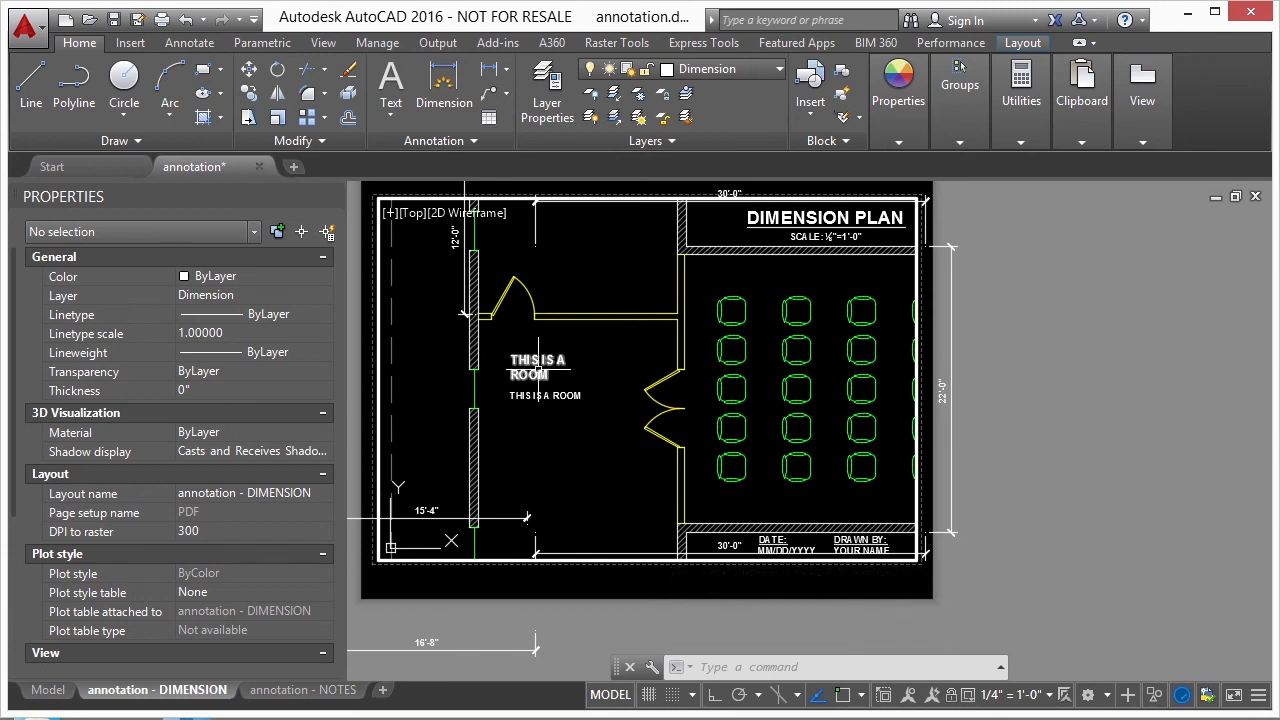
pyautogui.doubleClick(1030, 410)
pyautogui.scroll(-4, 699, 372)
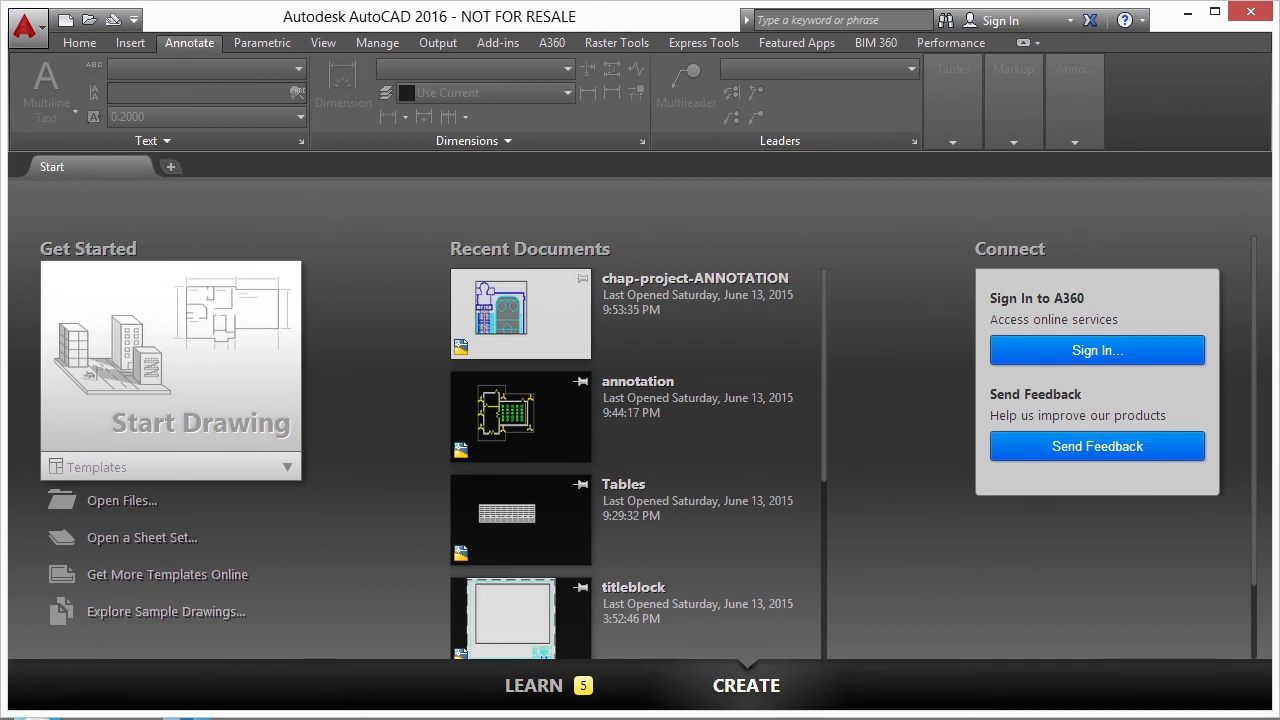
# - Open the drawing chap-project-ANNOTATION.dwg from the 06 project folder
pyautogui.click(188, 719)
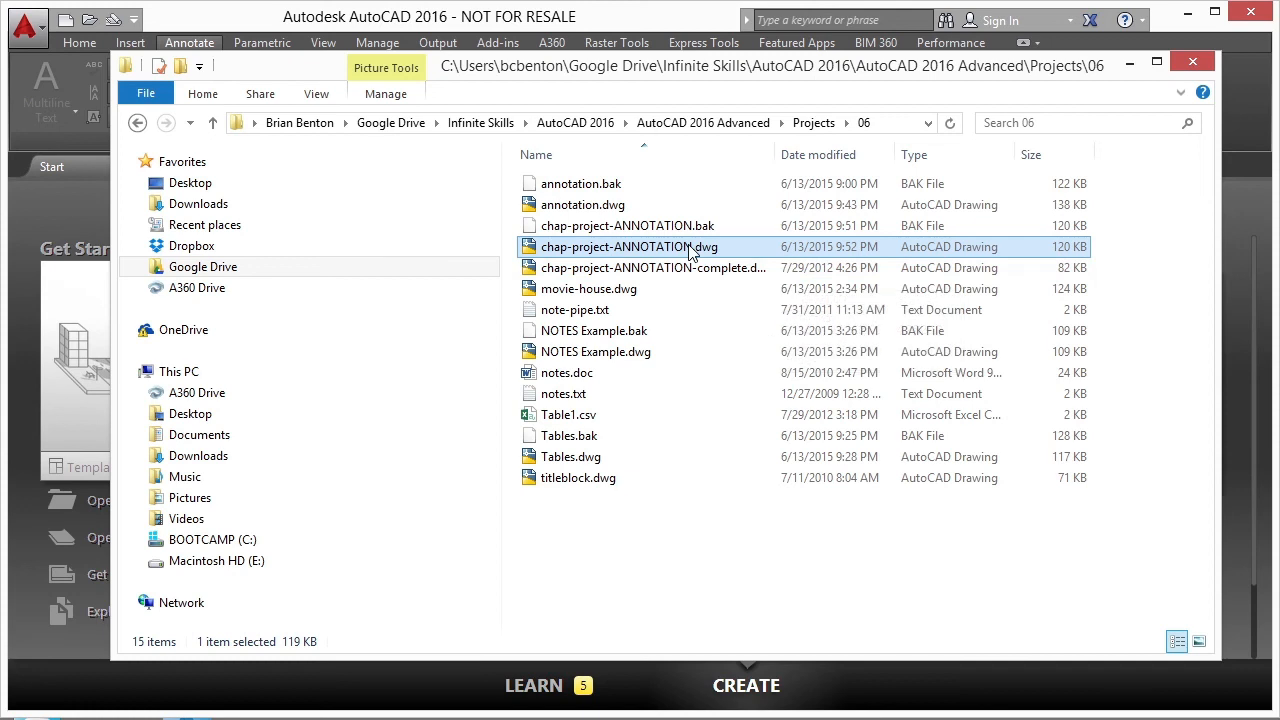
pyautogui.doubleClick(687, 244)
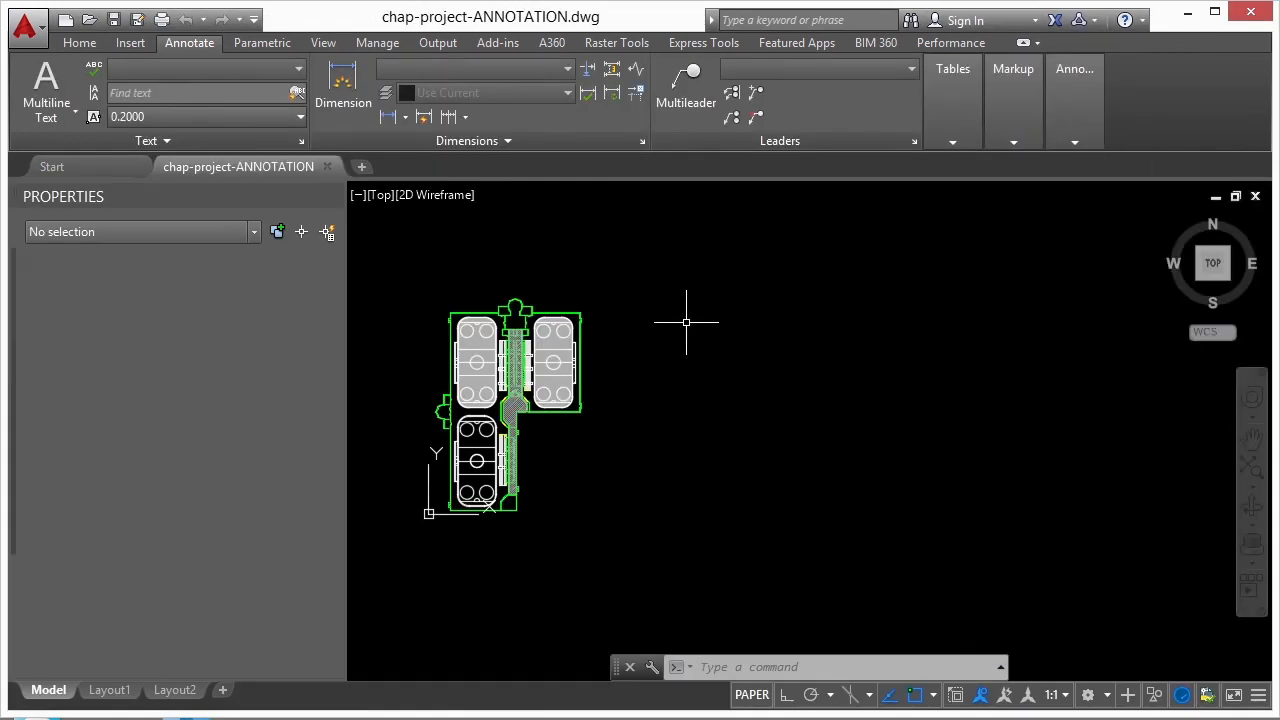
pyautogui.moveTo(649, 317); pyautogui.dragTo(717, 307, button='middle')
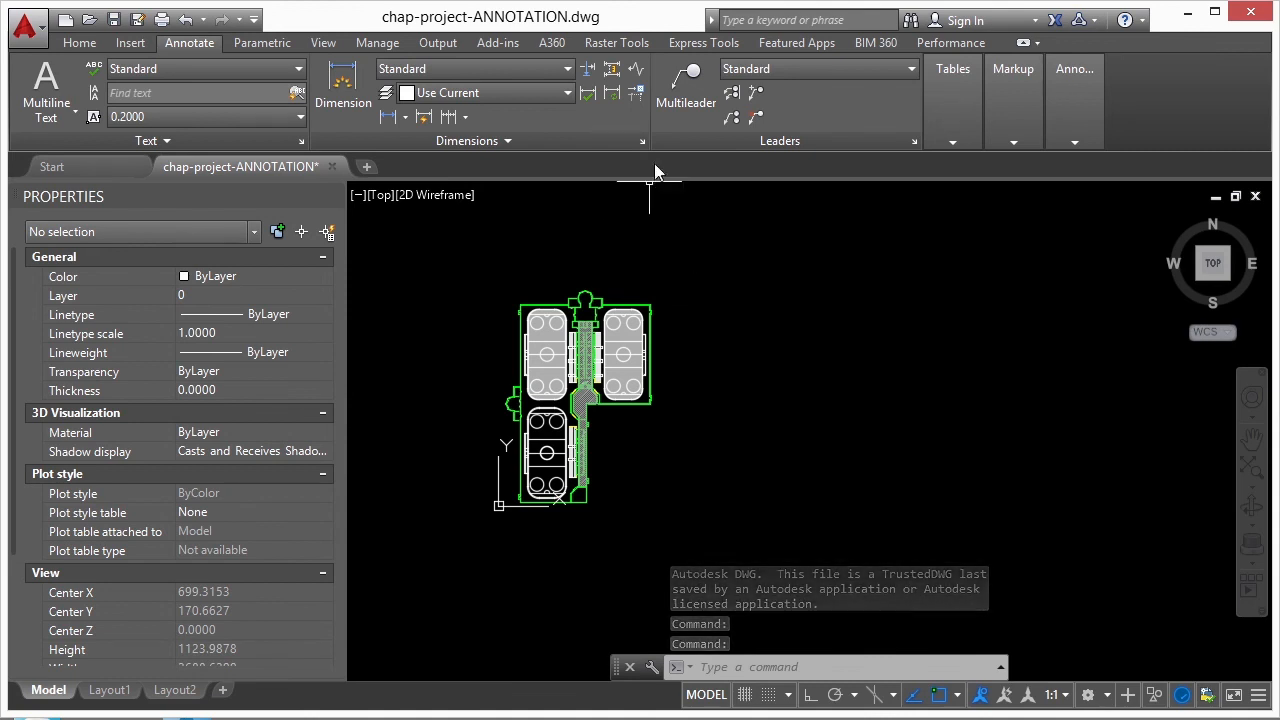
# - Create an annotative dimension style named Style 1 based on Standard, for use with all dimensions
pyautogui.click(642, 140)
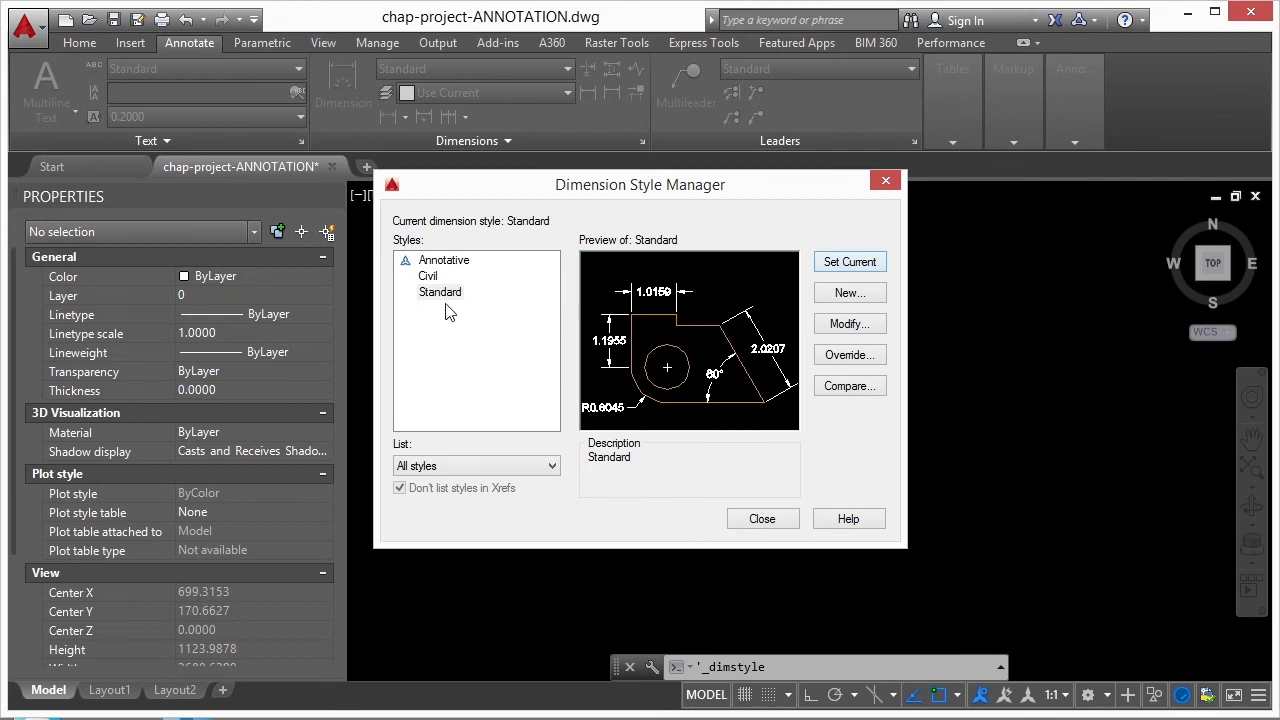
pyautogui.click(847, 293)
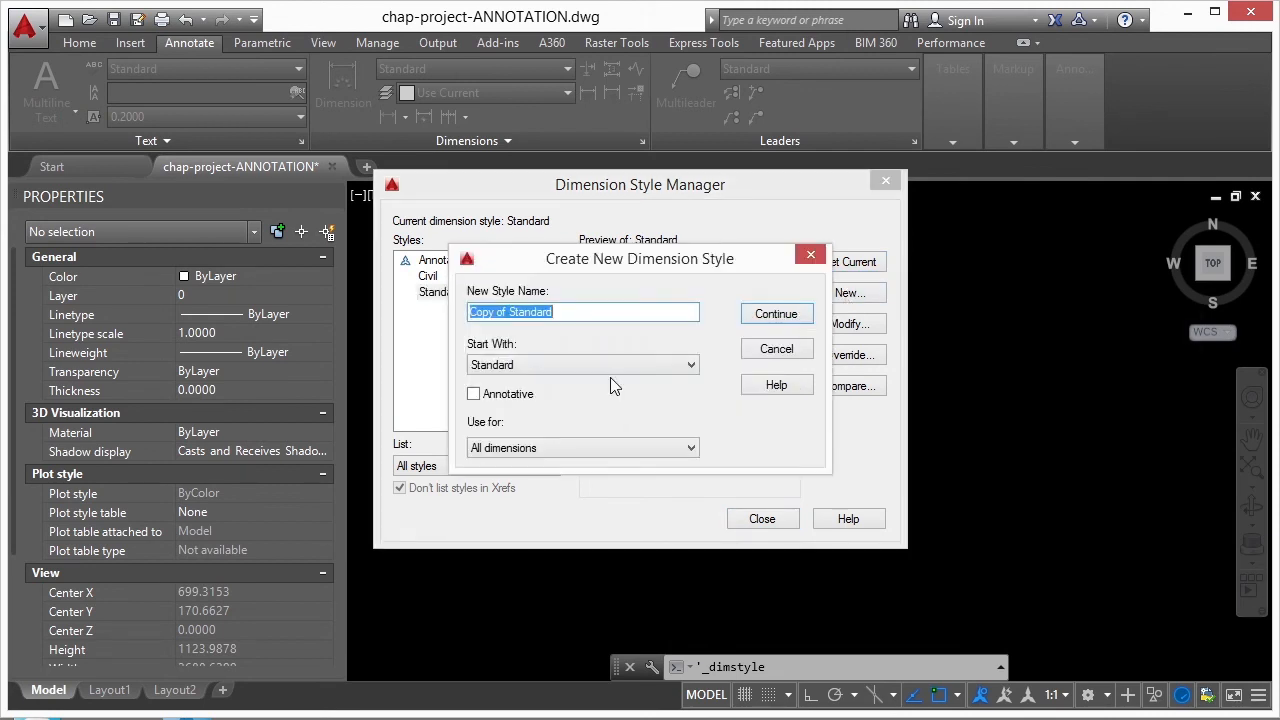
pyautogui.write('Style 1')
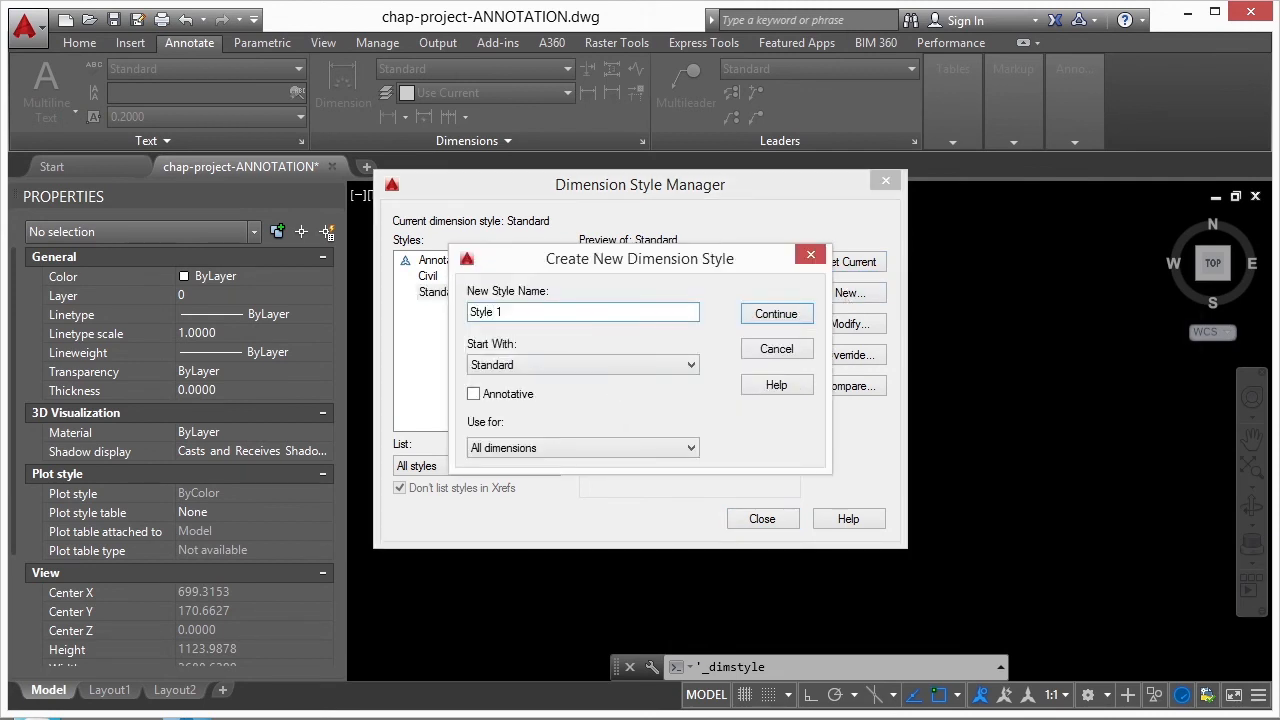
pyautogui.click(485, 398)
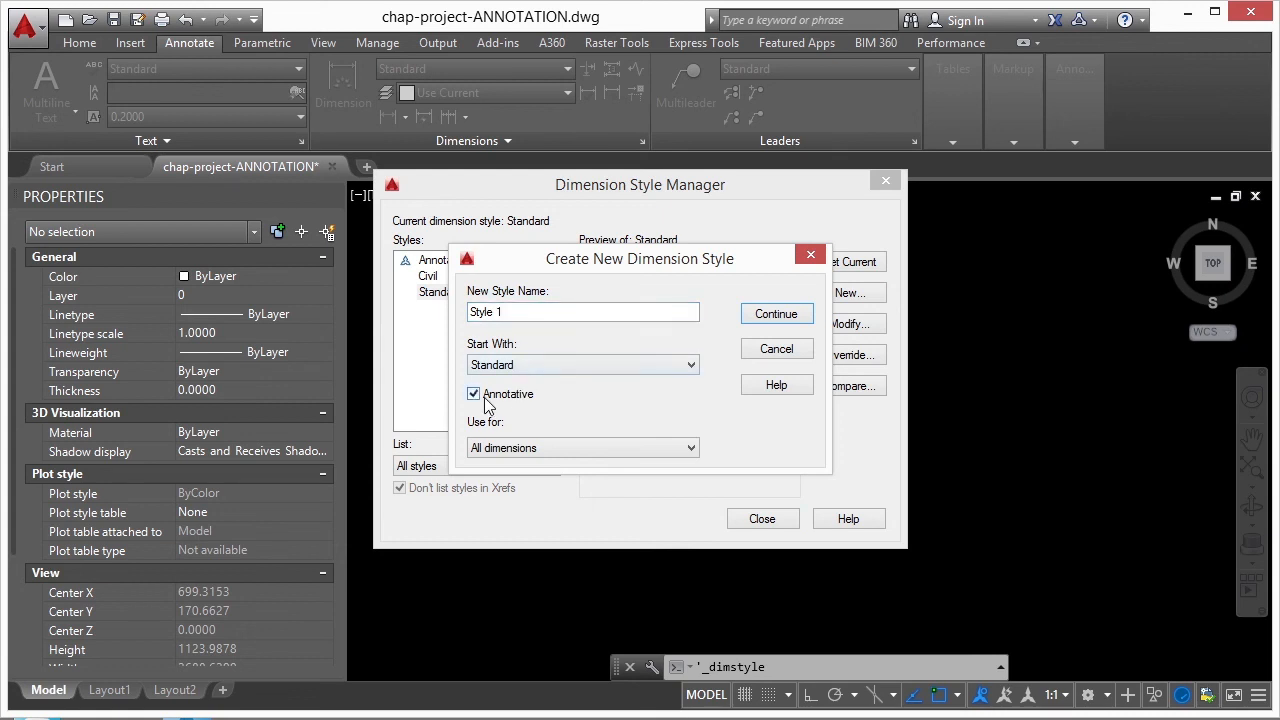
pyautogui.click(774, 315)
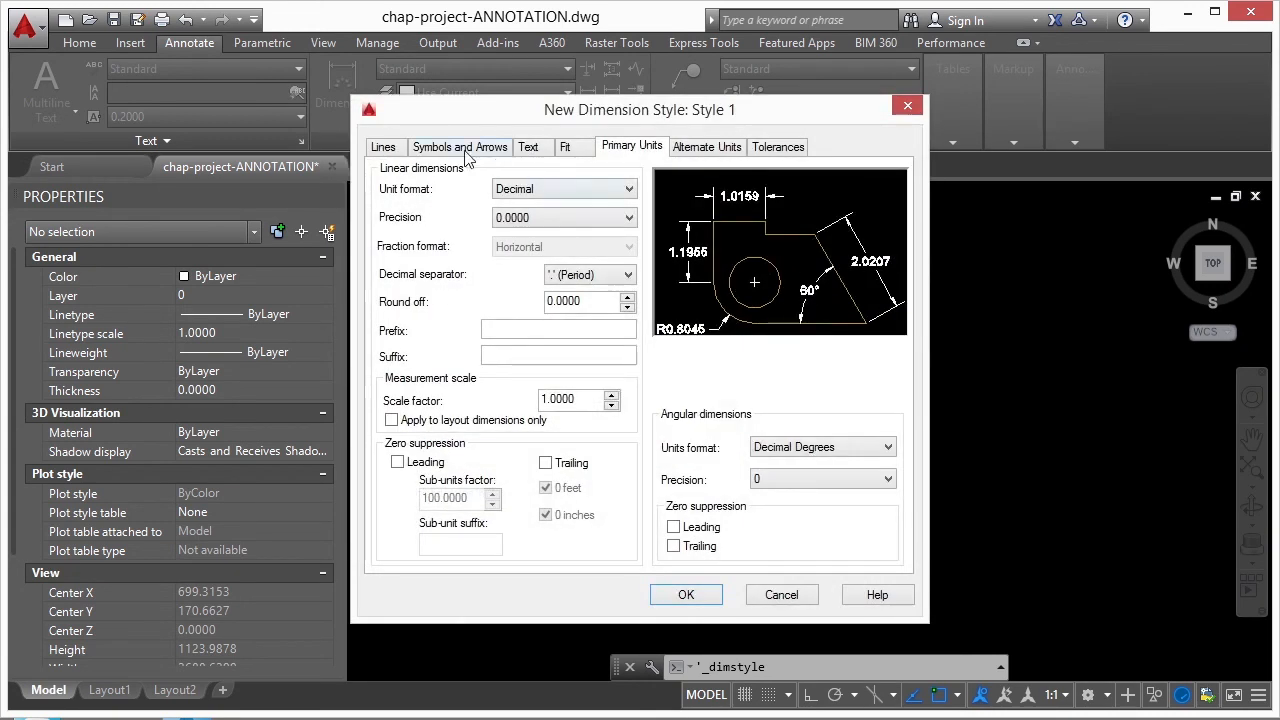
# - Set Style 1's extension lines to extend 0.08 beyond the dimension lines, save the style, and close the Dimension Style Manager
pyautogui.click(466, 152)
pyautogui.click(388, 150)
pyautogui.doubleClick(852, 388)
pyautogui.write('0.08')
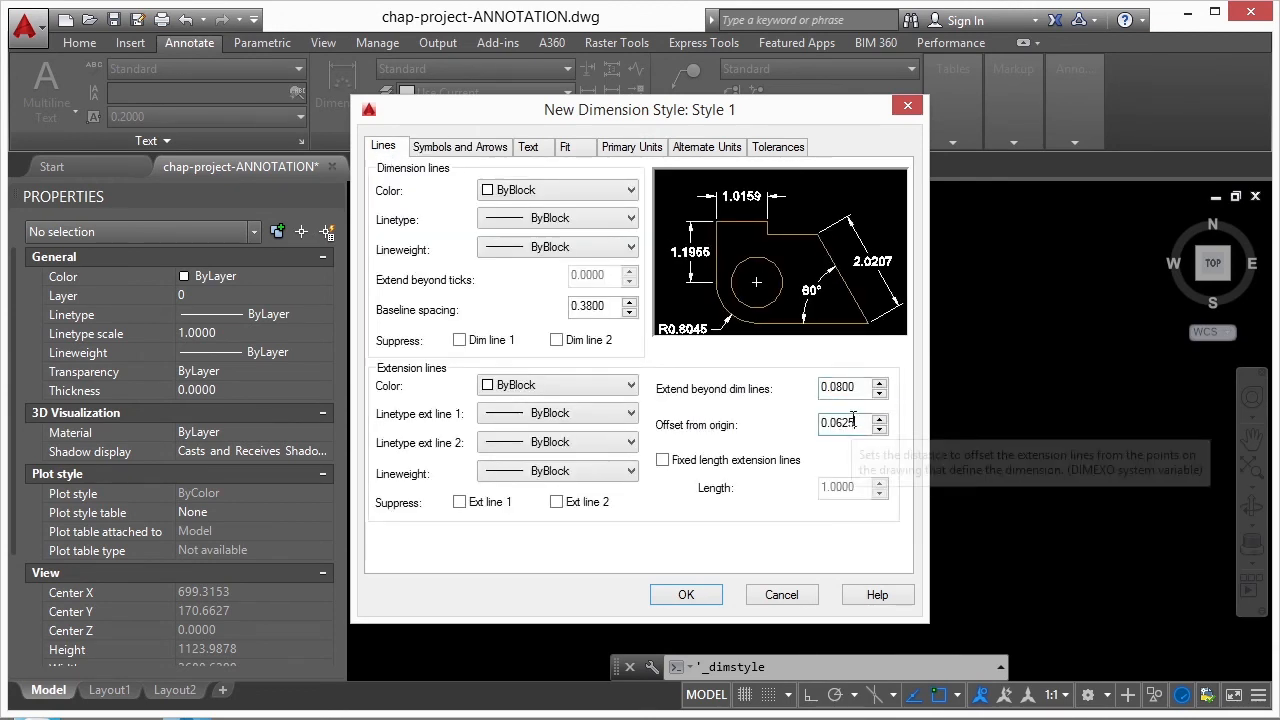
pyautogui.click(530, 148)
pyautogui.click(565, 148)
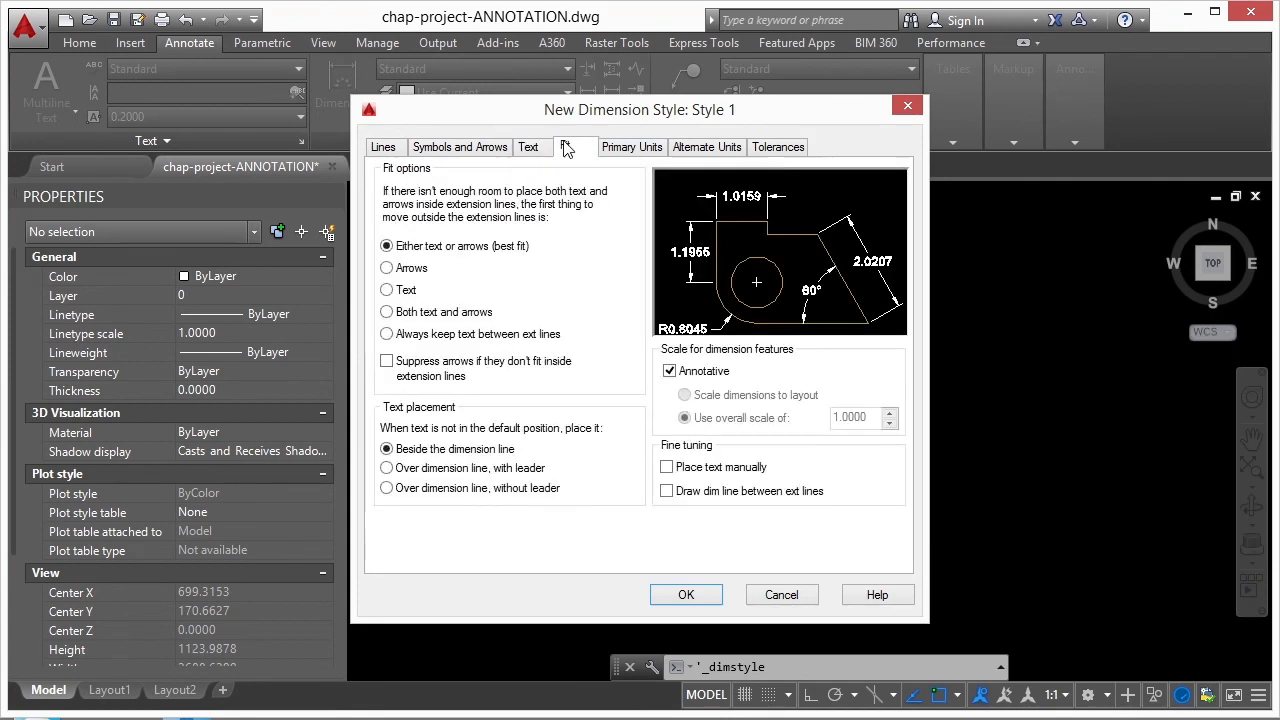
pyautogui.click(690, 595)
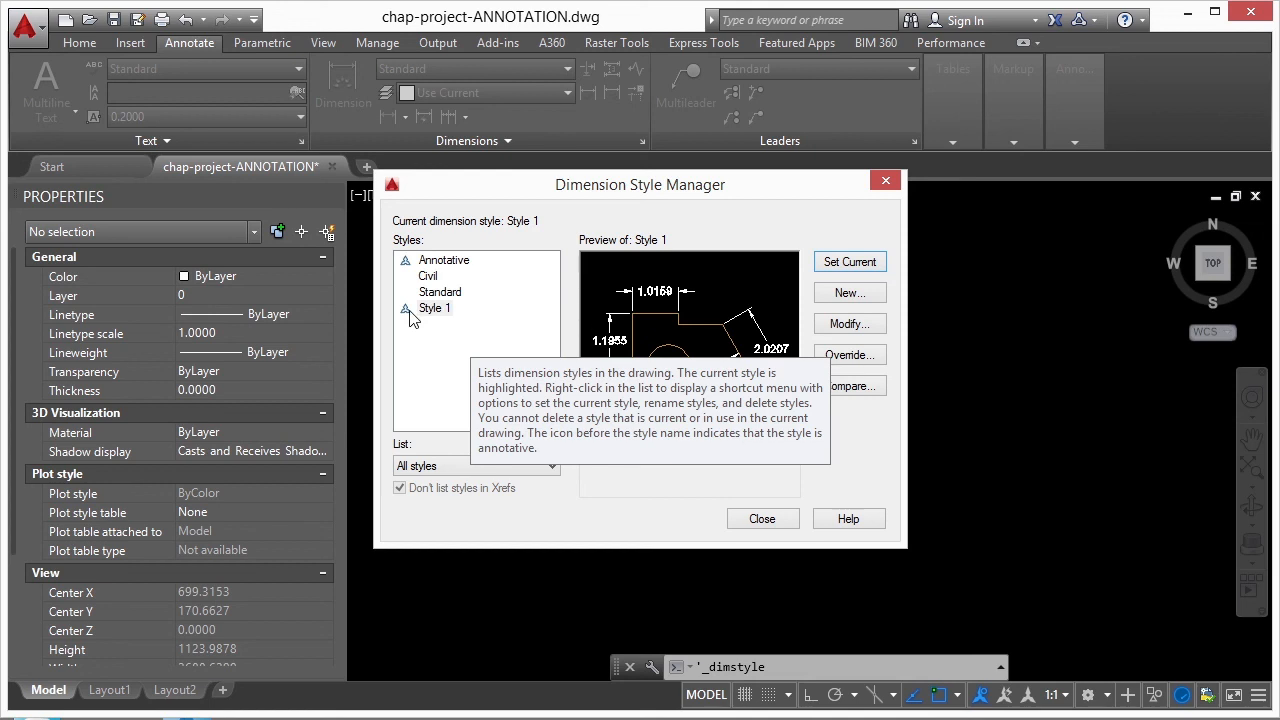
pyautogui.click(760, 519)
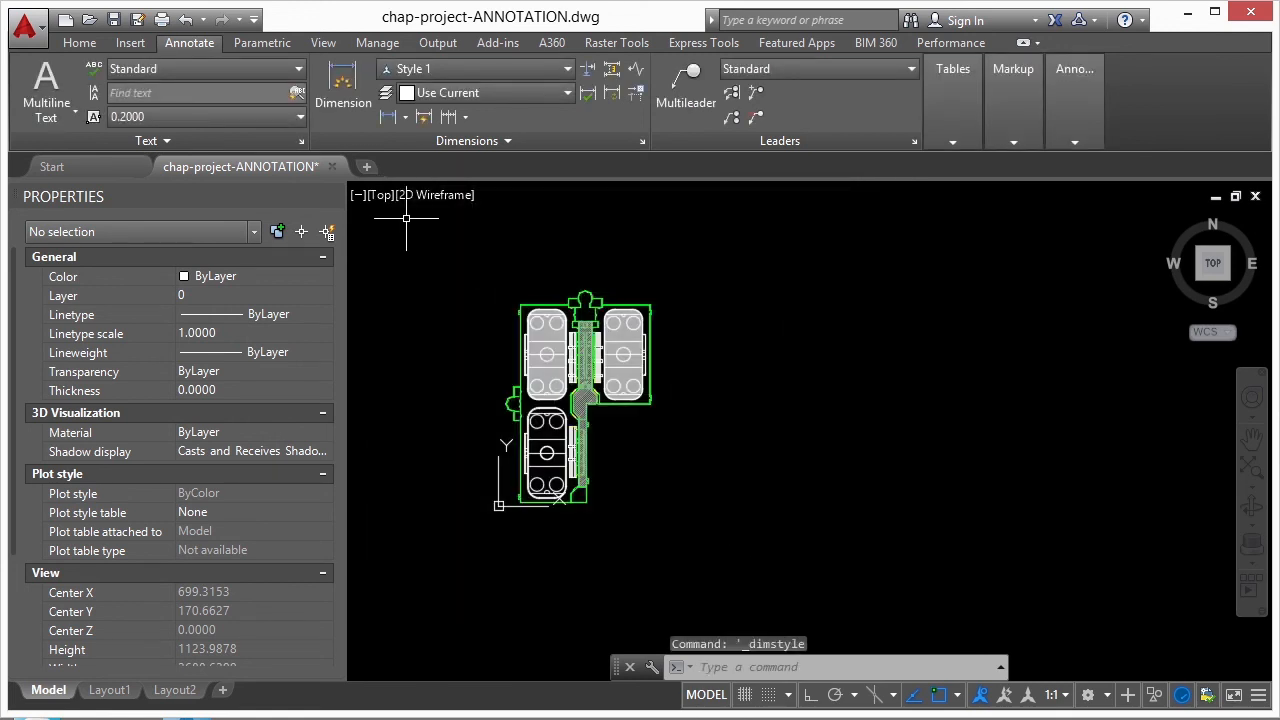
# - Start the Dimension command and set the annotation scale to 1/8" = 1'-0"
pyautogui.click(345, 84)
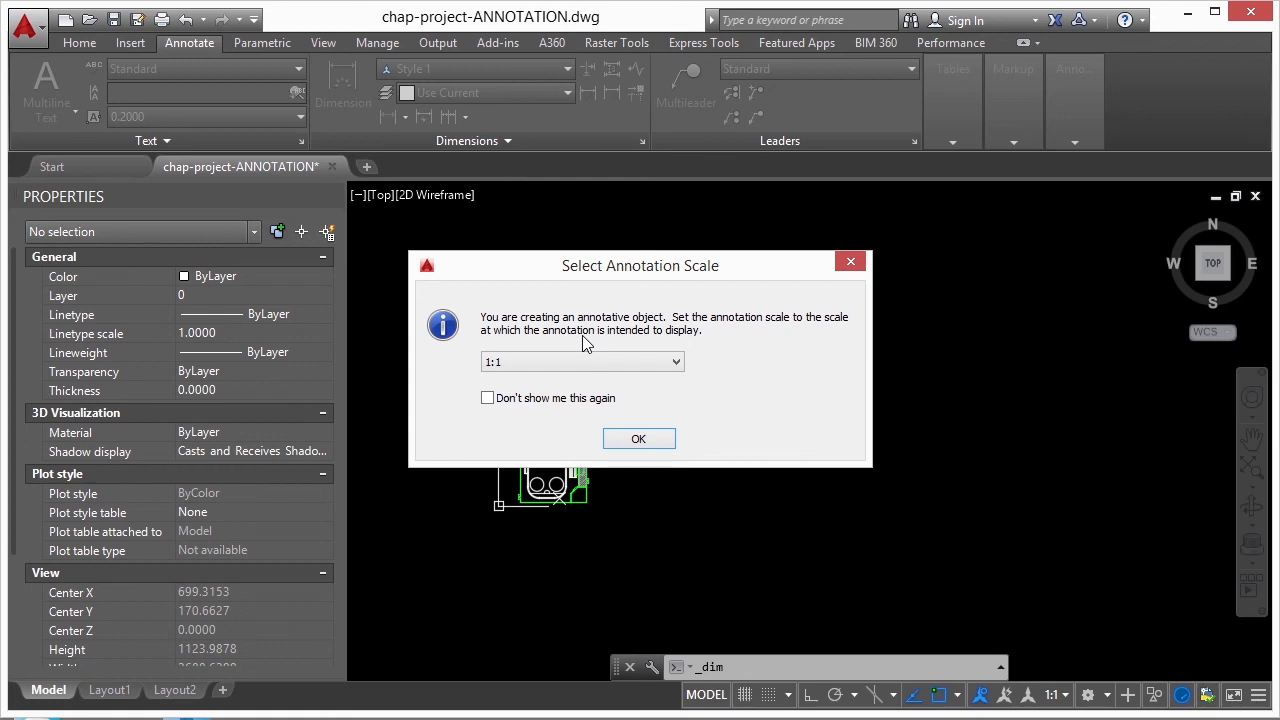
pyautogui.click(620, 361)
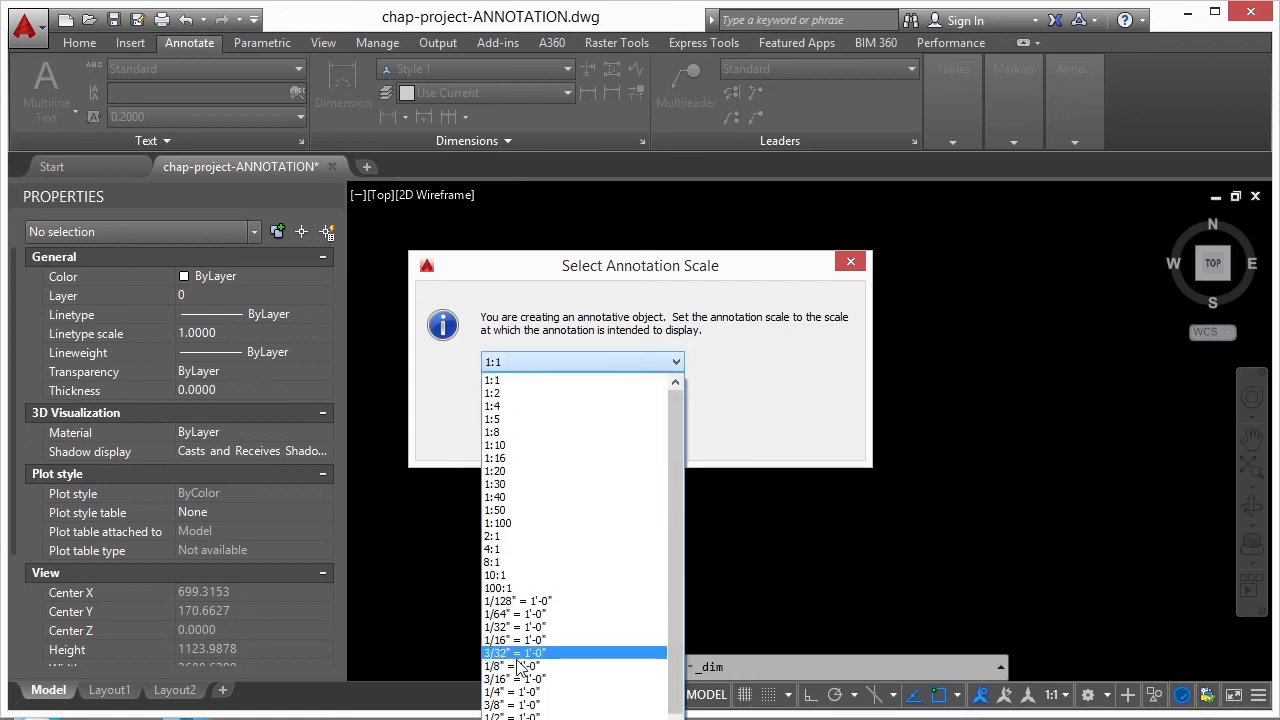
pyautogui.click(514, 667)
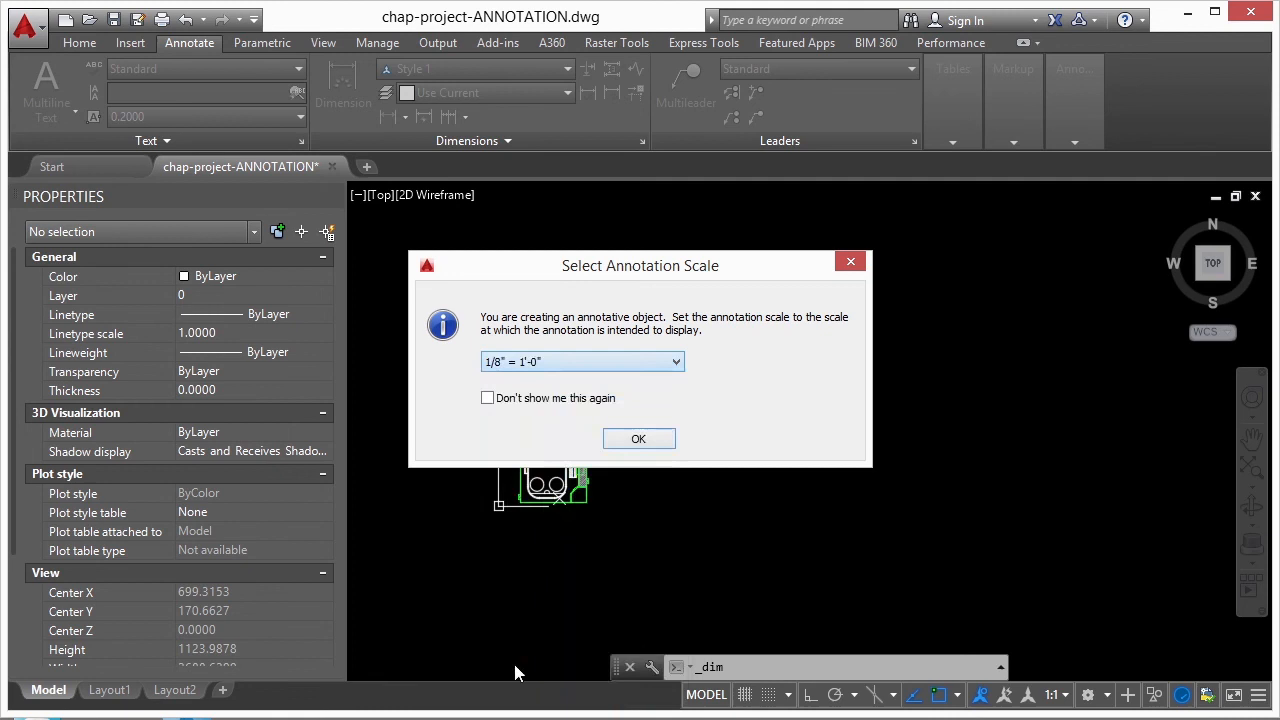
pyautogui.click(638, 440)
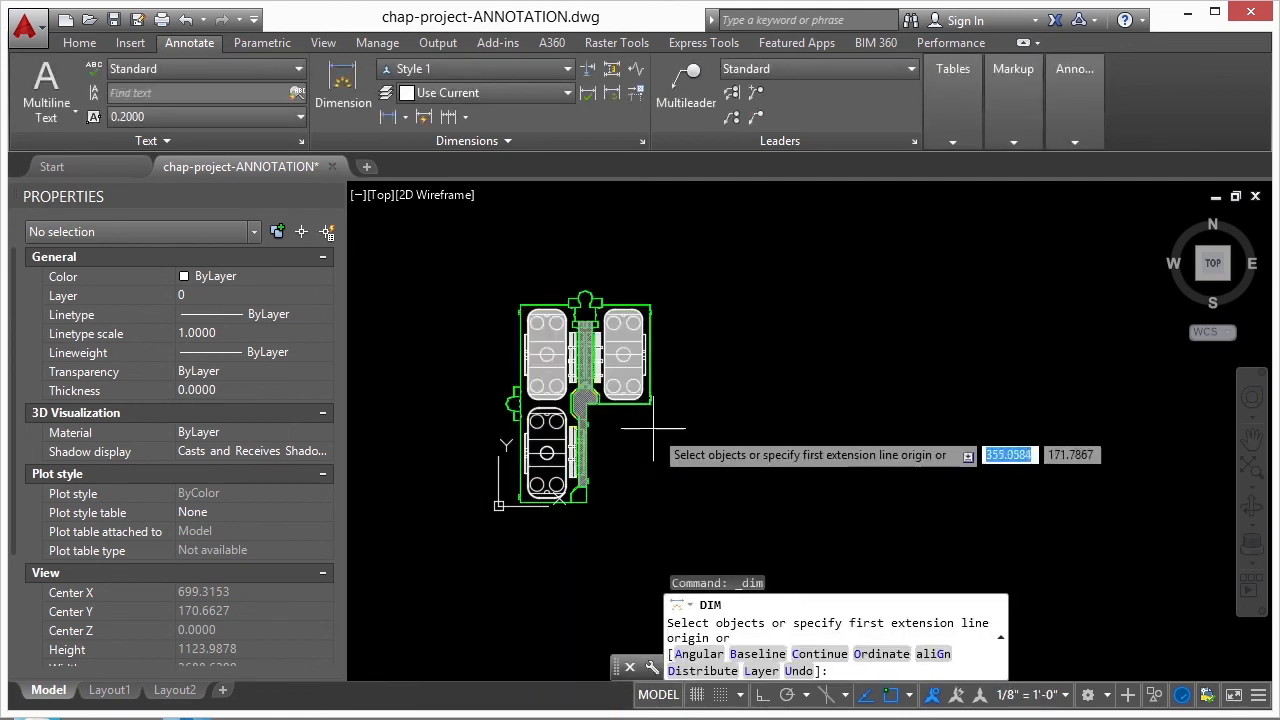
# - Dimension the short horizontal and vertical outer walls of the small room beside the upper curved entrance
pyautogui.scroll(4, 643, 345)
pyautogui.scroll(3, 643, 345)
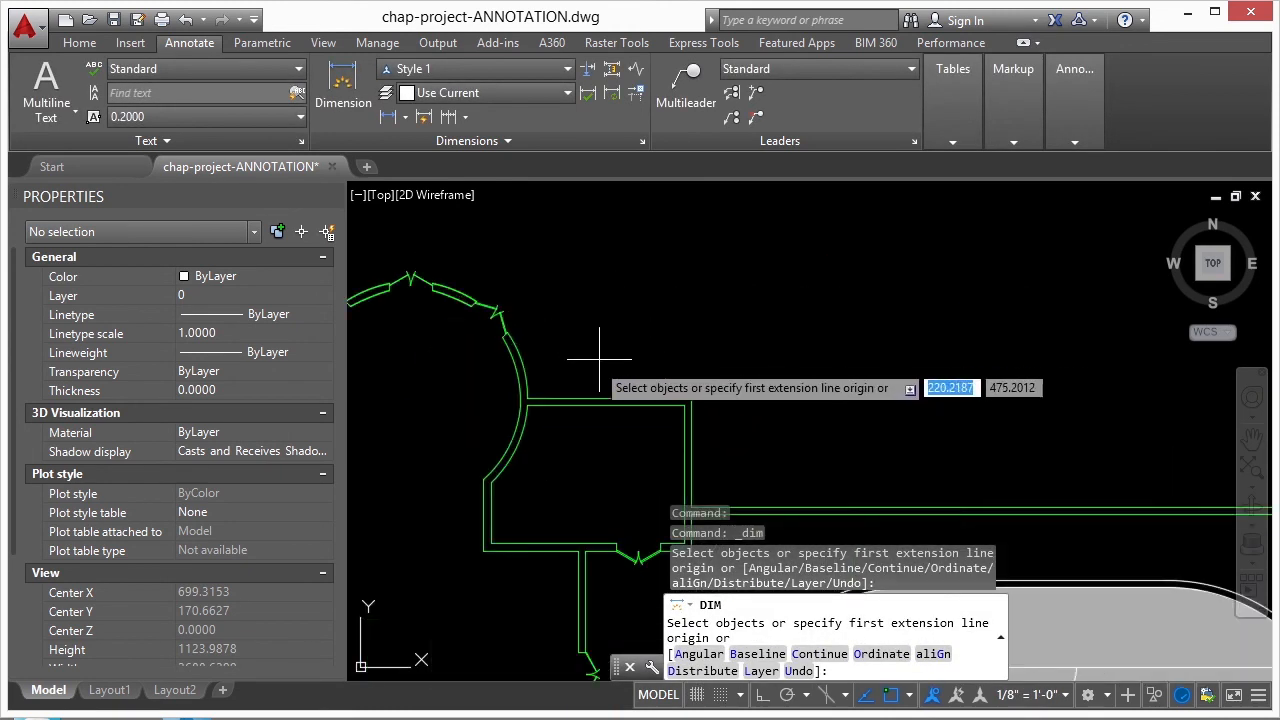
pyautogui.click(569, 400)
pyautogui.click(598, 304)
pyautogui.click(688, 434)
pyautogui.scroll(-4, 676, 425)
pyautogui.click(712, 440)
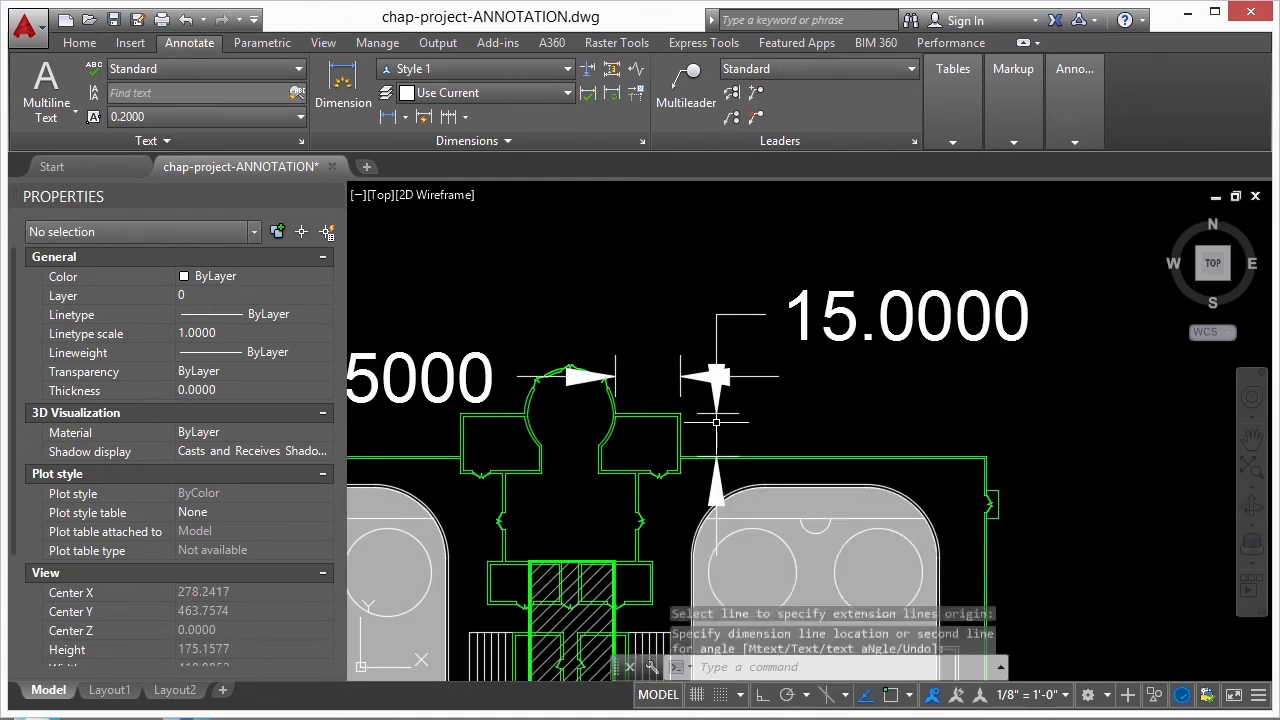
pyautogui.press('Escape')
pyautogui.scroll(-3, 526, 325)
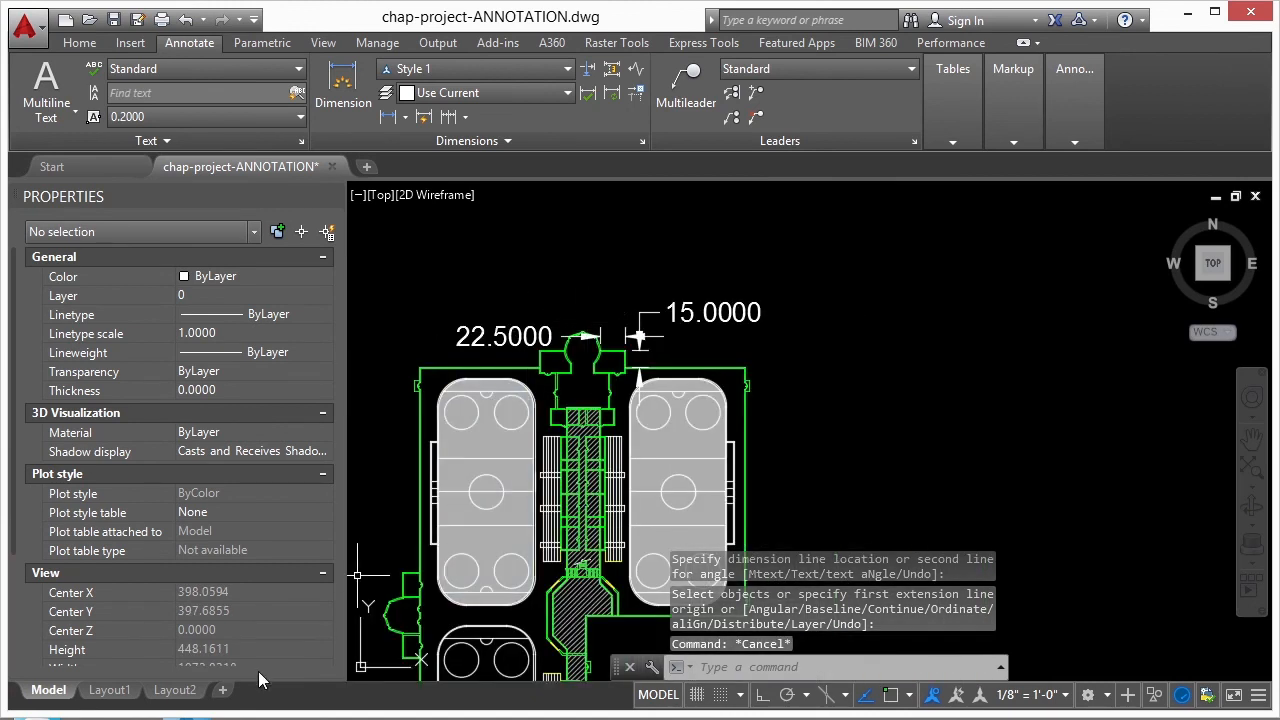
# - Check Layout1's viewport for the new dimensions and return to model space
pyautogui.click(109, 690)
pyautogui.doubleClick(748, 462)
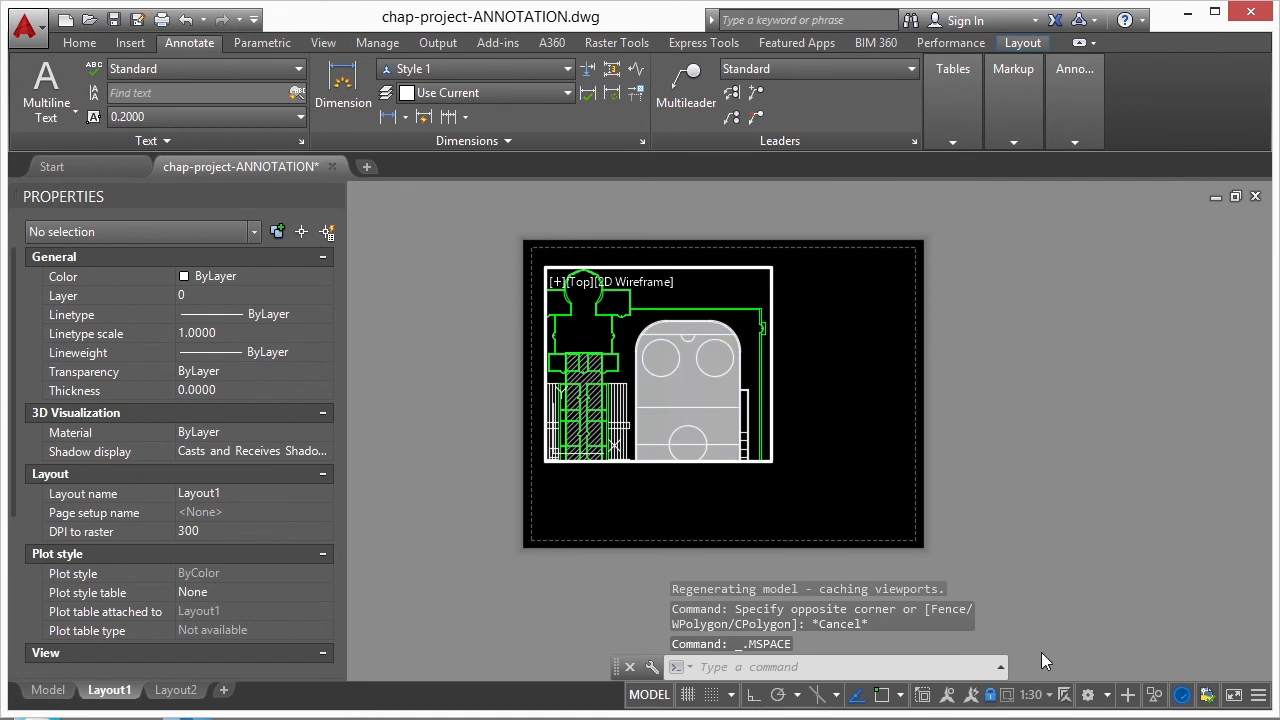
pyautogui.click(48, 690)
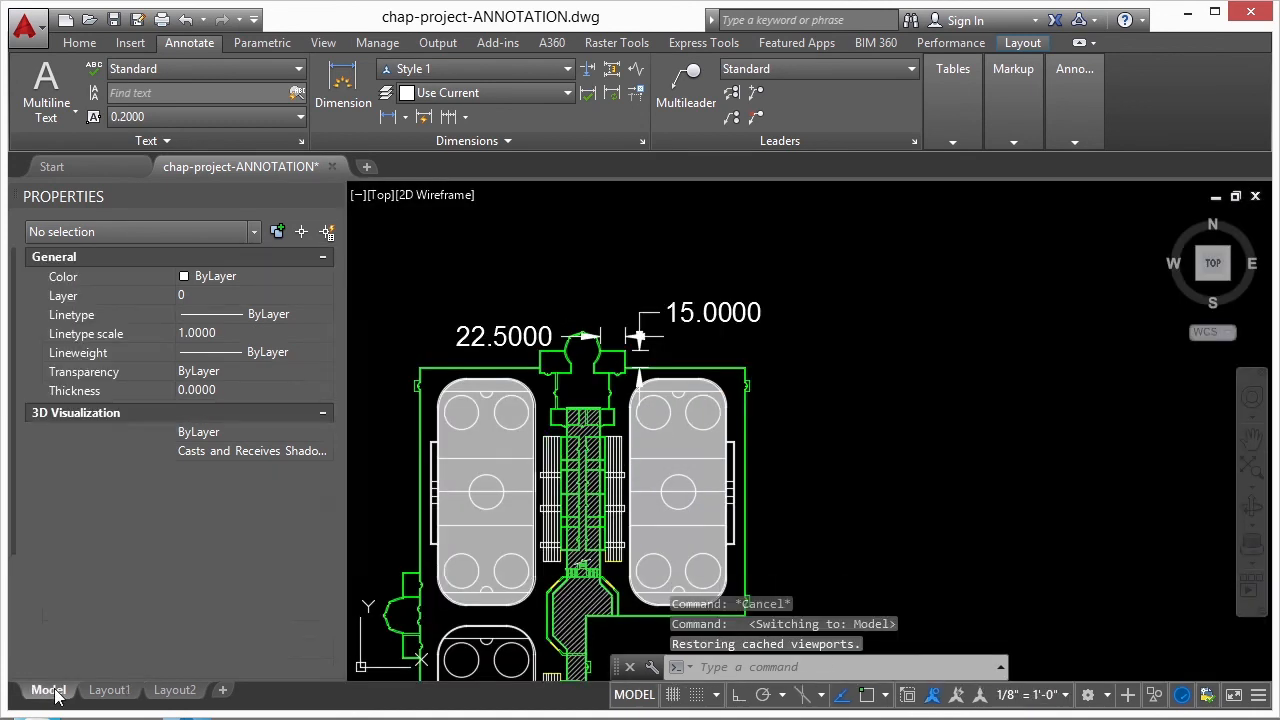
# - Inspect the object scale list of the two new dimensions and close it without changes
pyautogui.click(640, 322)
pyautogui.click(512, 336)
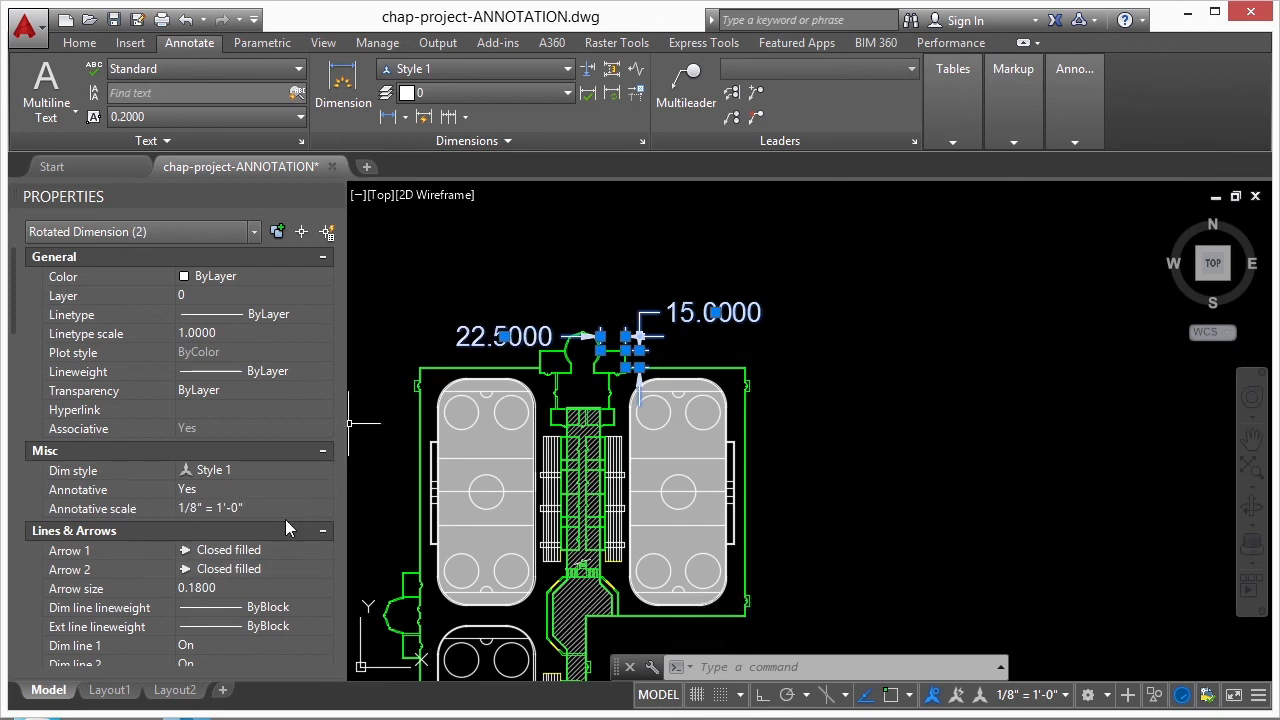
pyautogui.click(318, 508)
pyautogui.click(323, 509)
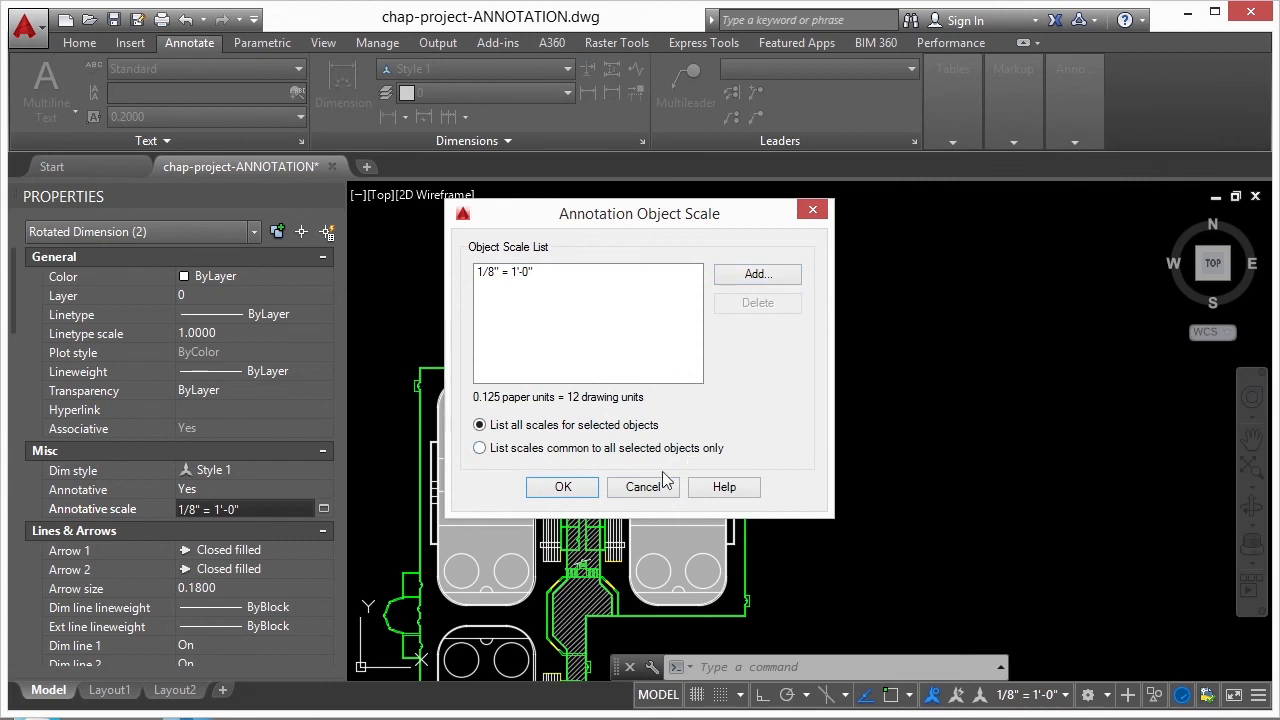
pyautogui.click(641, 485)
# - Check the scale of Layout1's viewport and return to model space
pyautogui.click(110, 690)
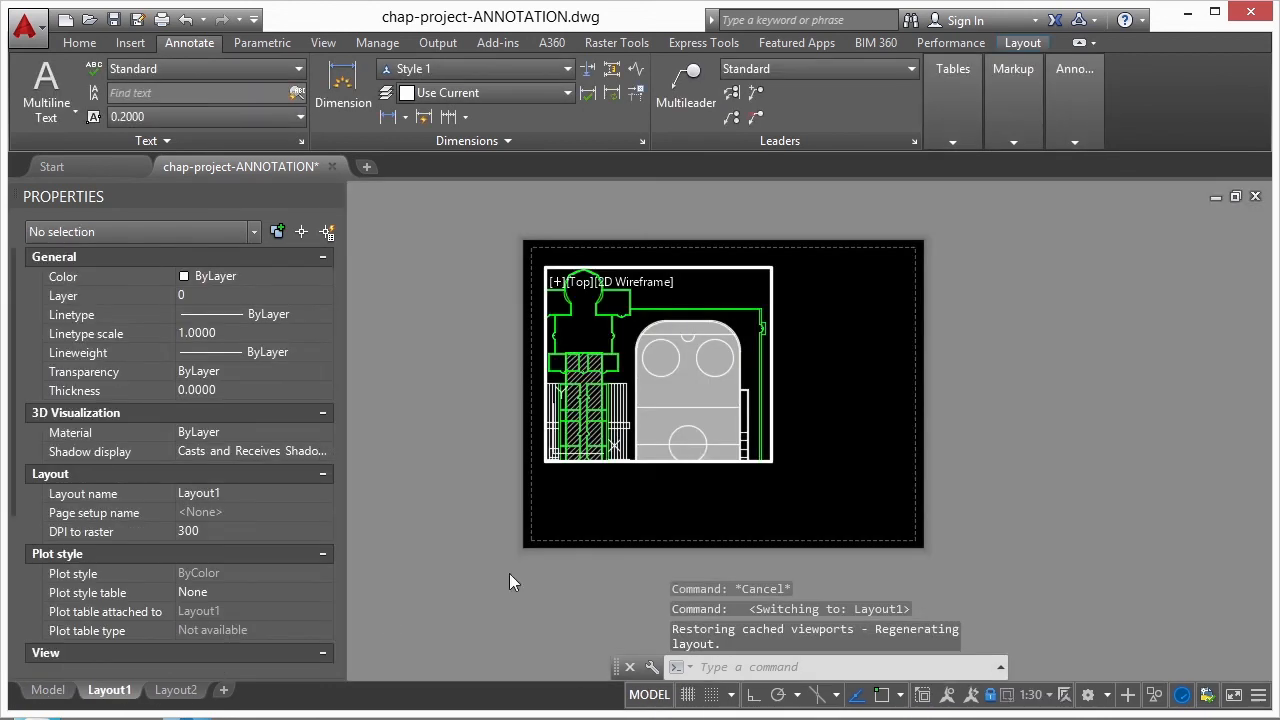
pyautogui.click(716, 292)
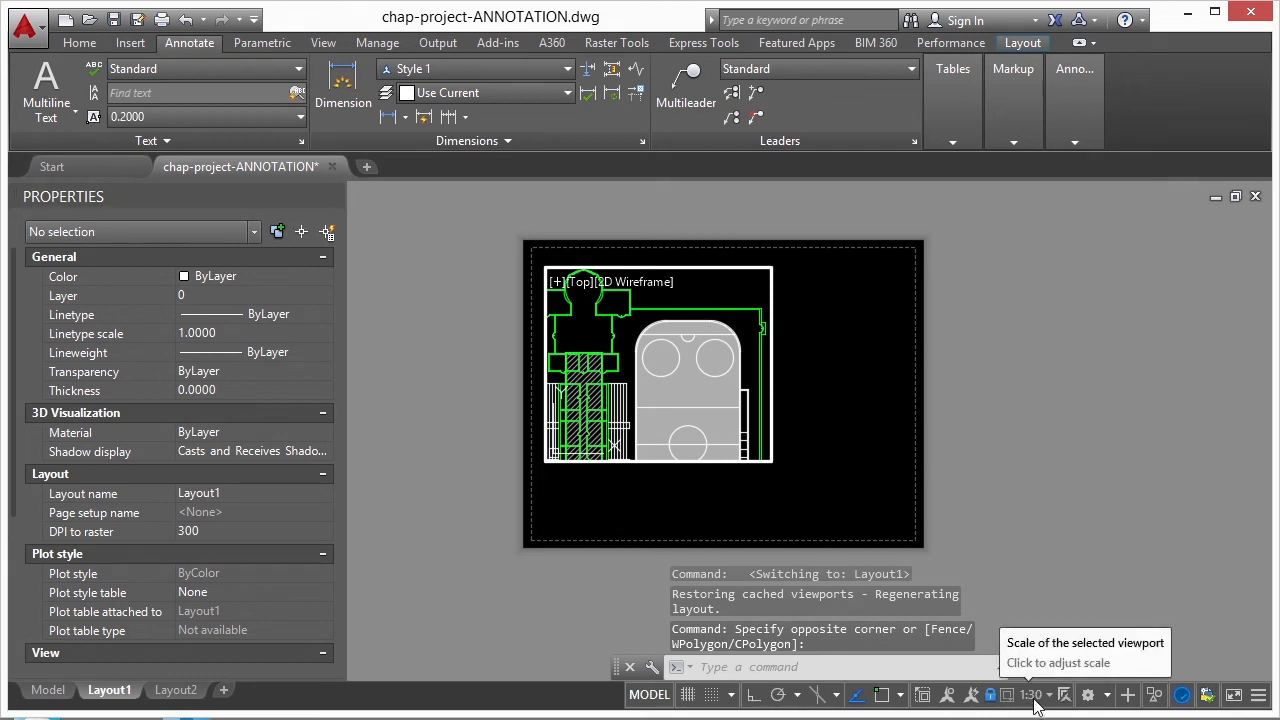
pyautogui.click(47, 690)
# - Add the 1:30 annotation scale to both the horizontal and vertical dimensions of the small room
pyautogui.click(684, 315)
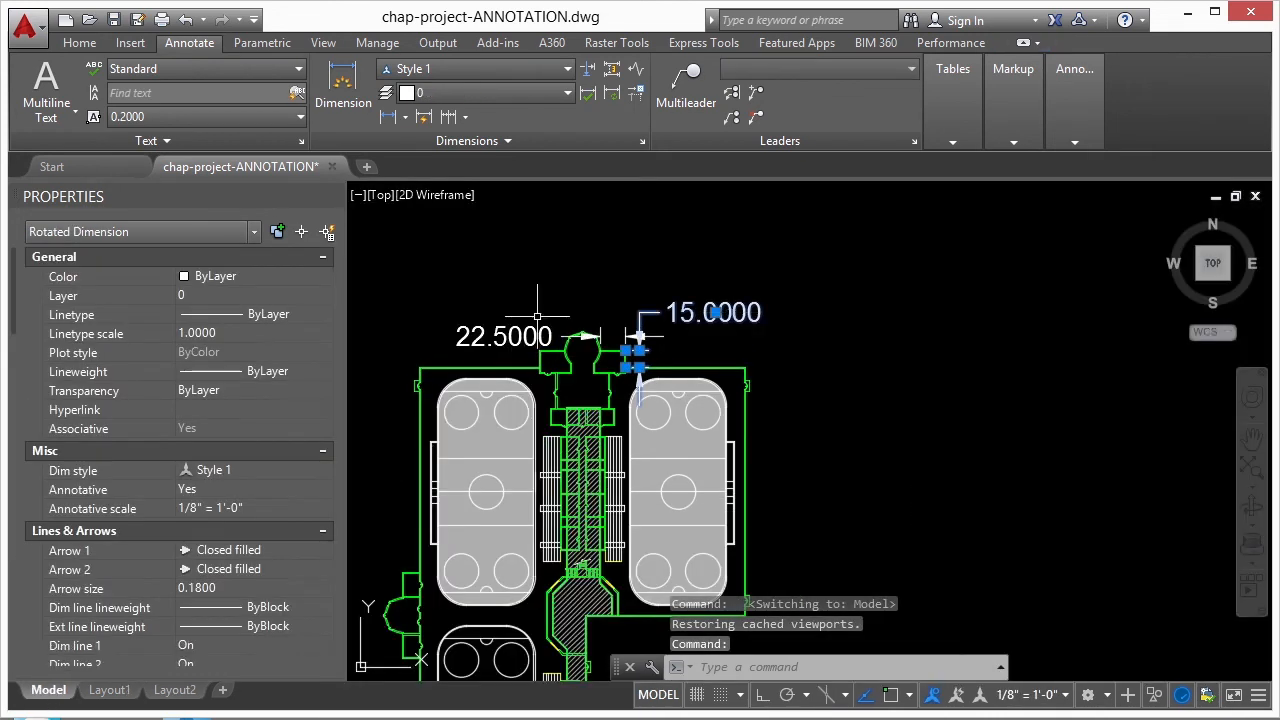
pyautogui.click(522, 334)
pyautogui.click(300, 511)
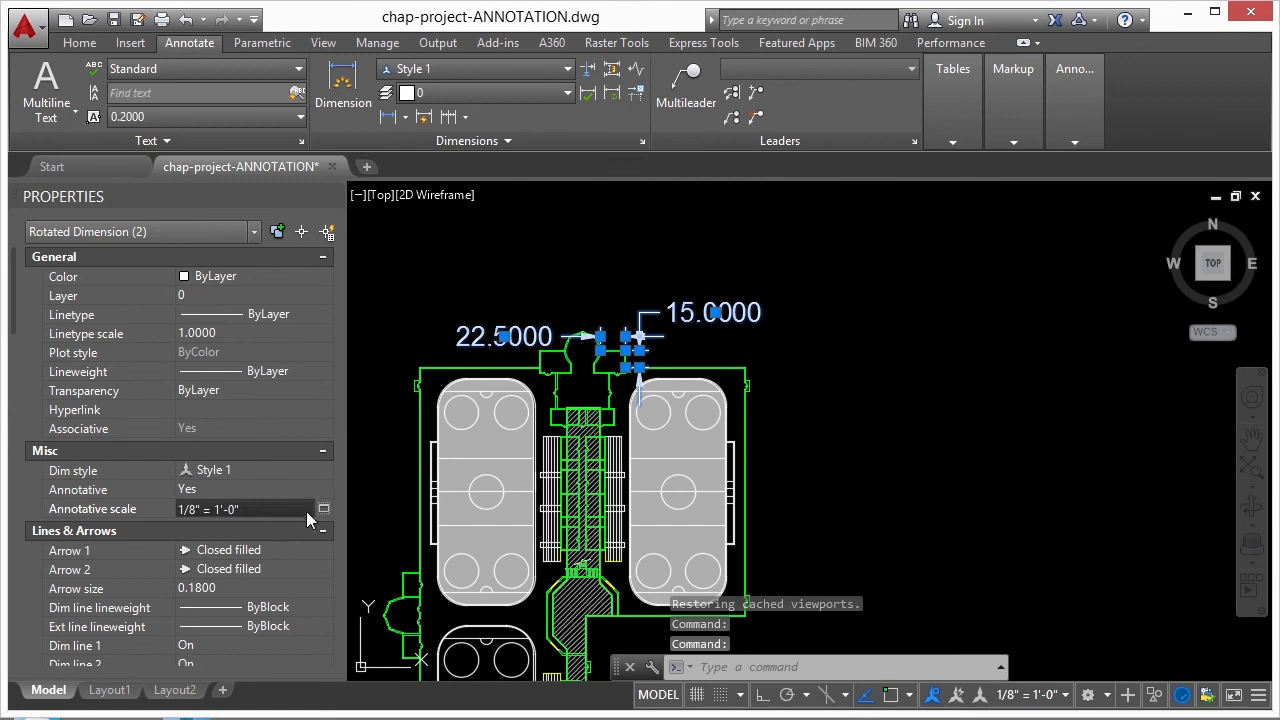
pyautogui.click(322, 508)
pyautogui.click(757, 276)
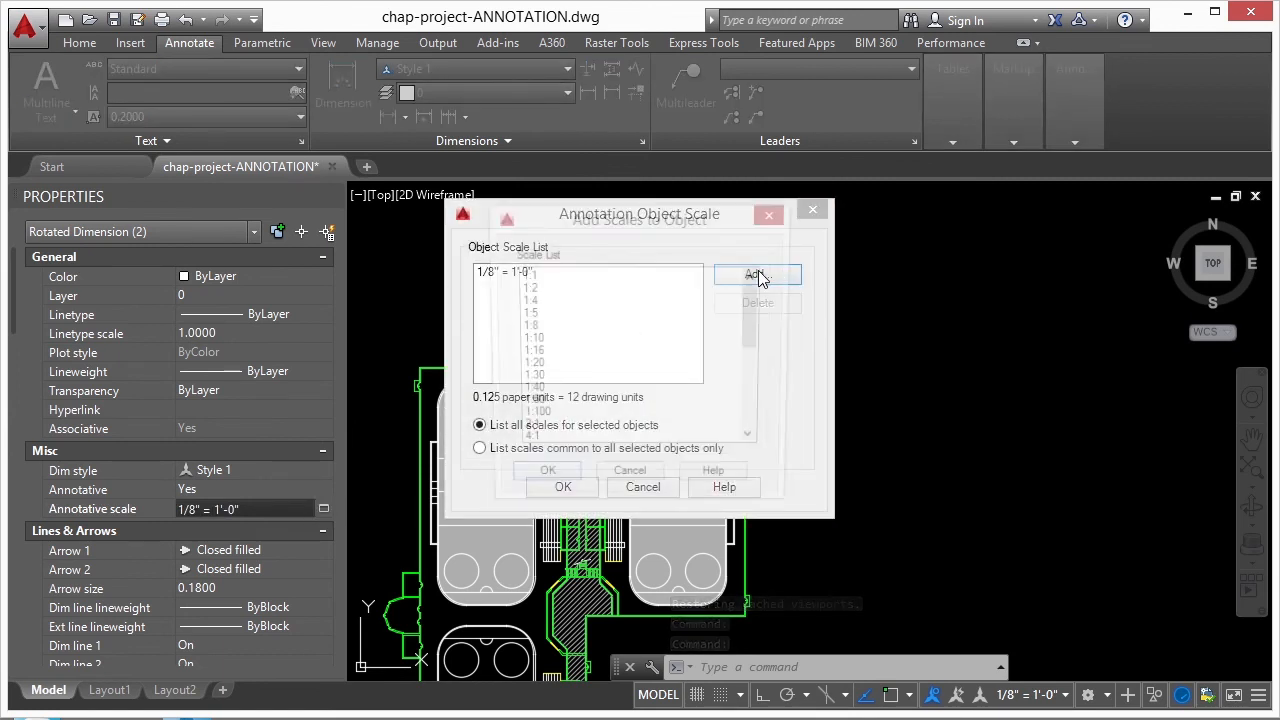
pyautogui.click(535, 379)
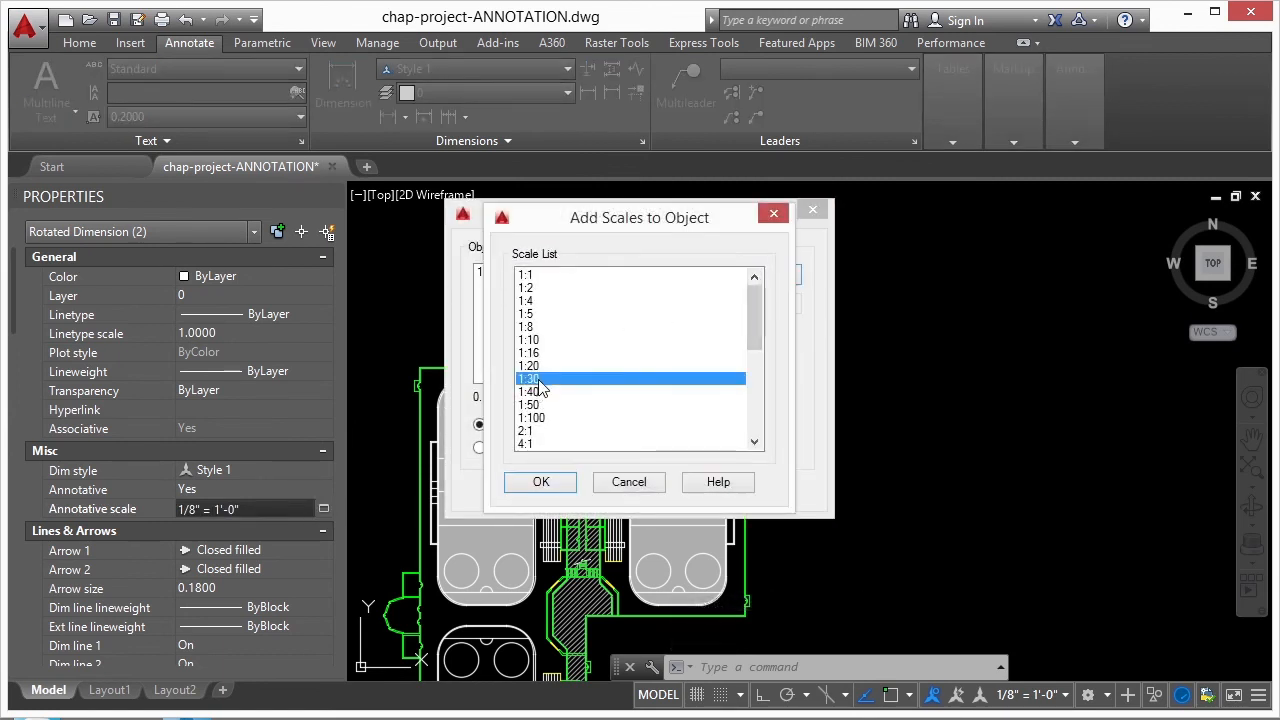
pyautogui.click(543, 482)
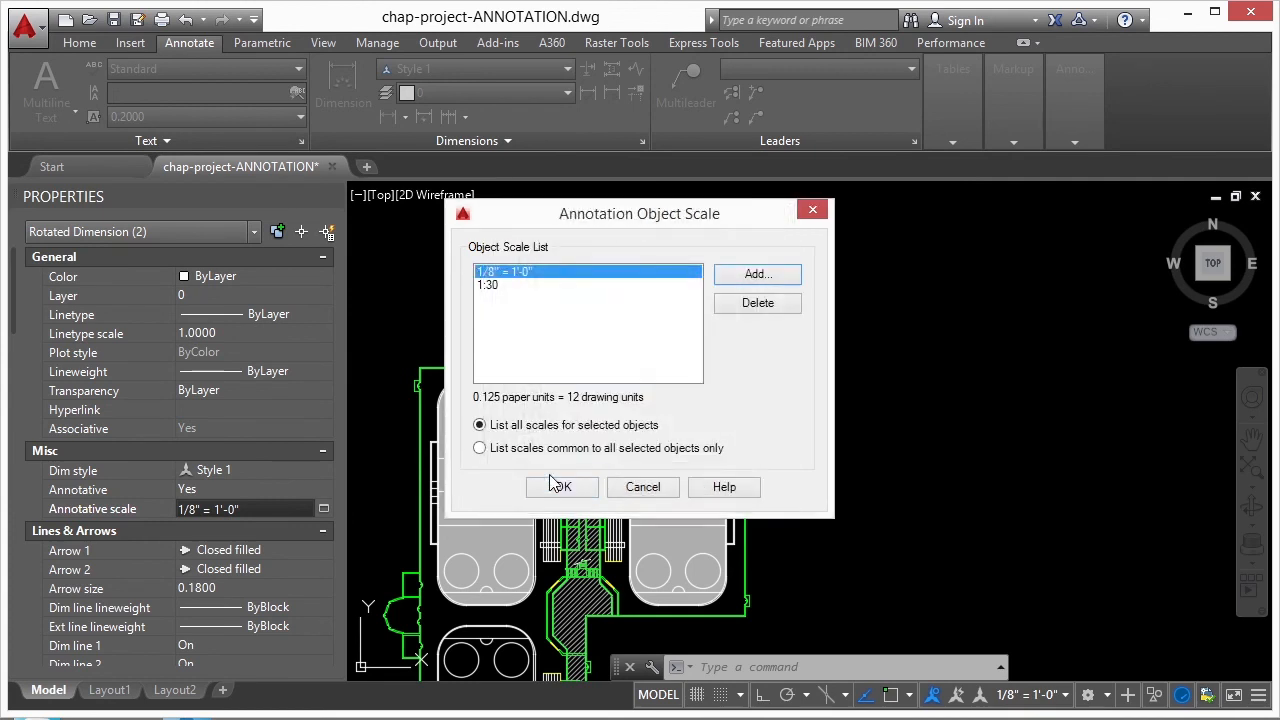
pyautogui.click(565, 487)
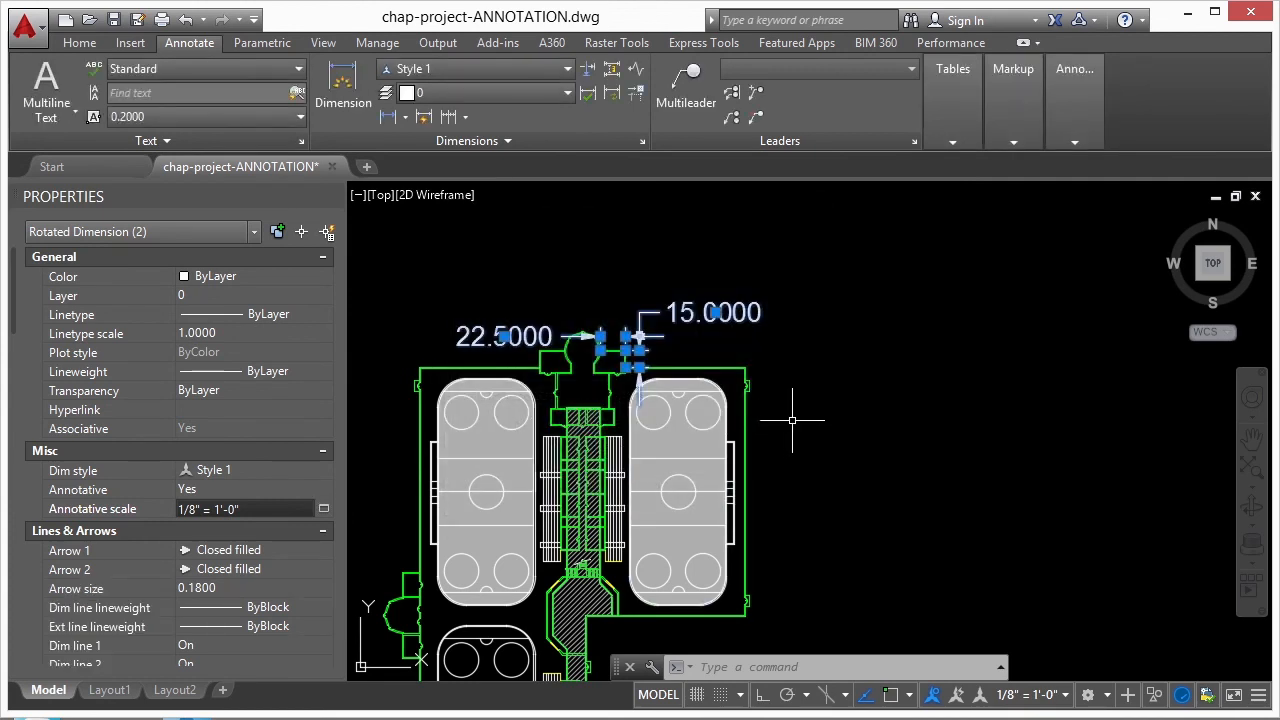
# - Set the annotation scale to 1:30 and move the horizontal dimension with its text between the extension lines, slightly higher above the wall
pyautogui.click(1042, 697)
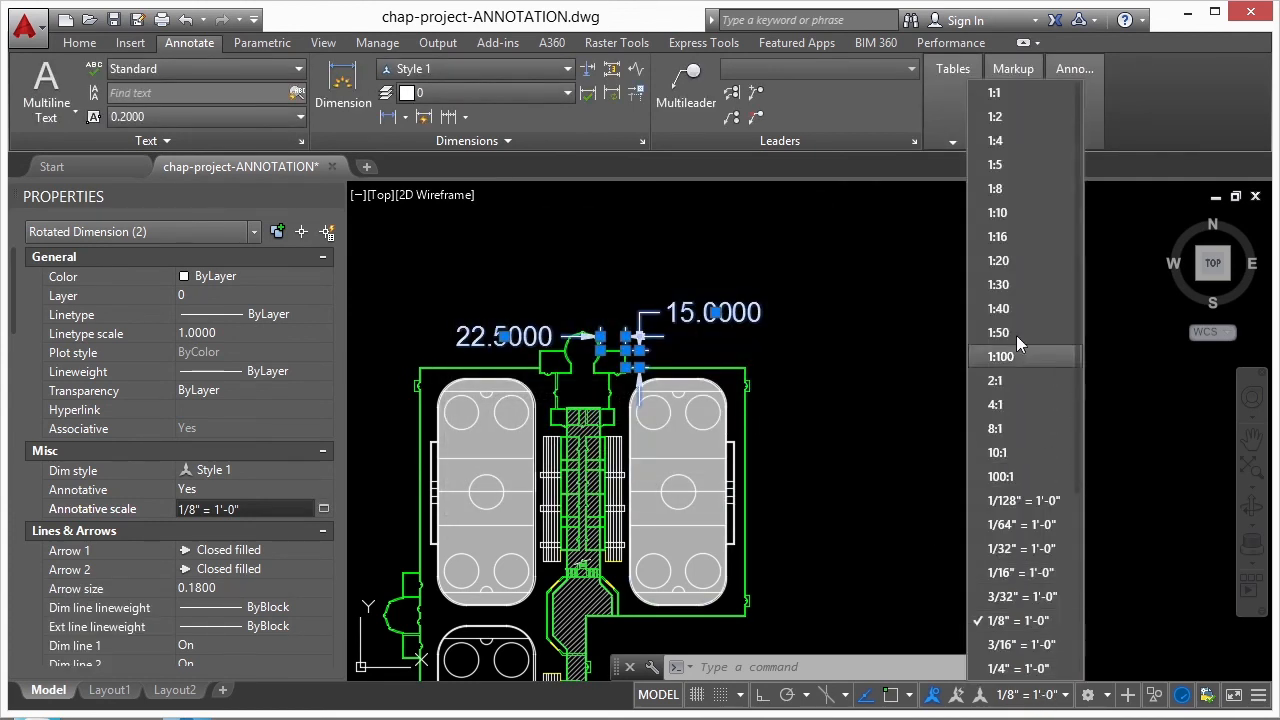
pyautogui.click(1000, 285)
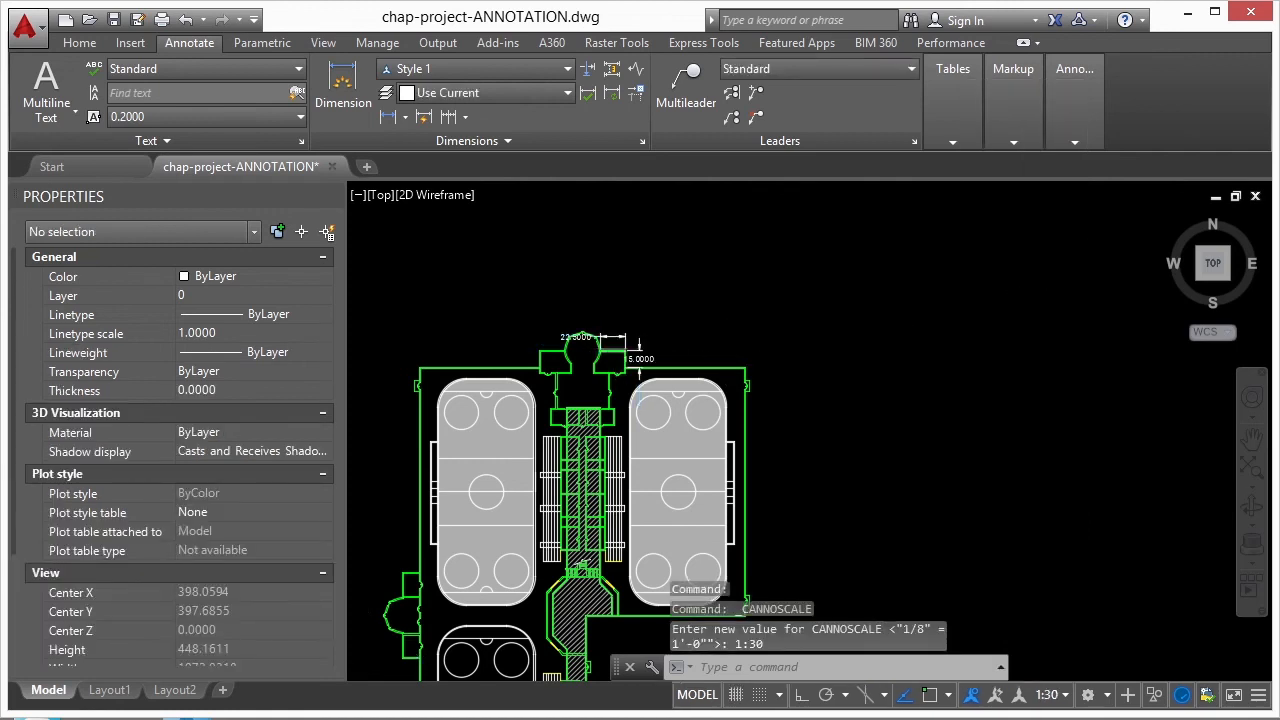
pyautogui.scroll(3, 581, 338)
pyautogui.click(553, 322)
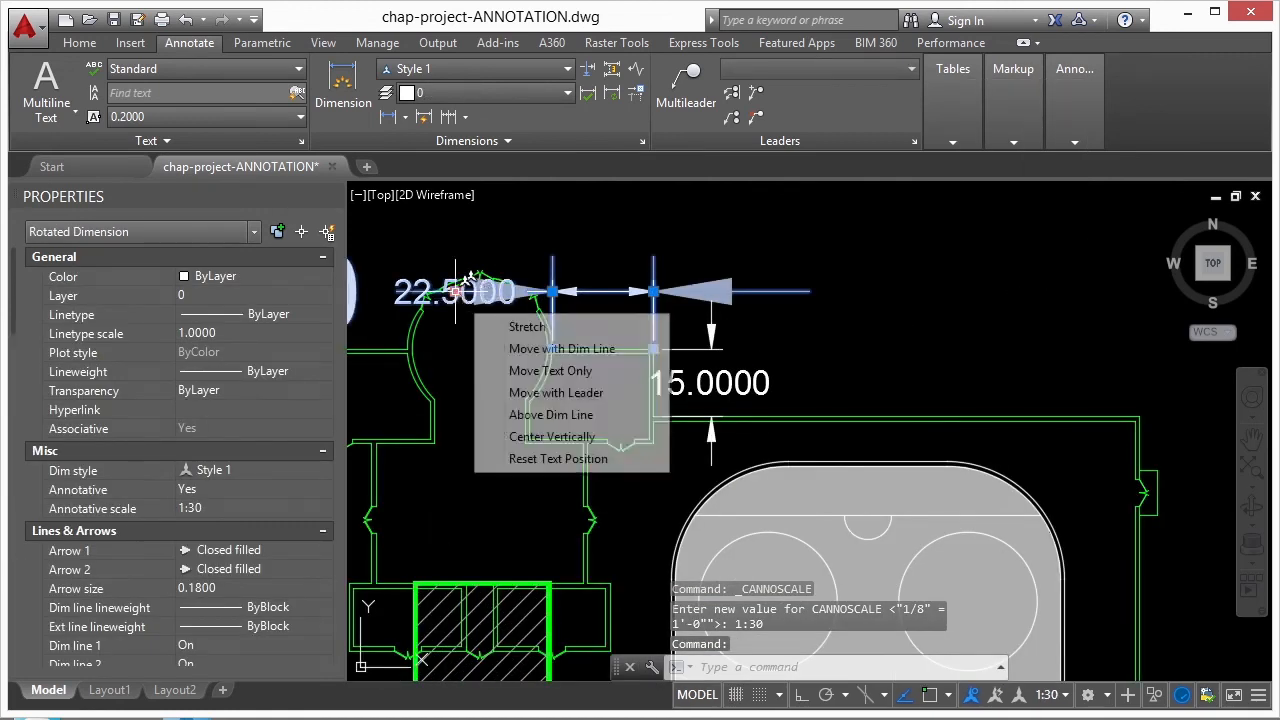
pyautogui.click(453, 291)
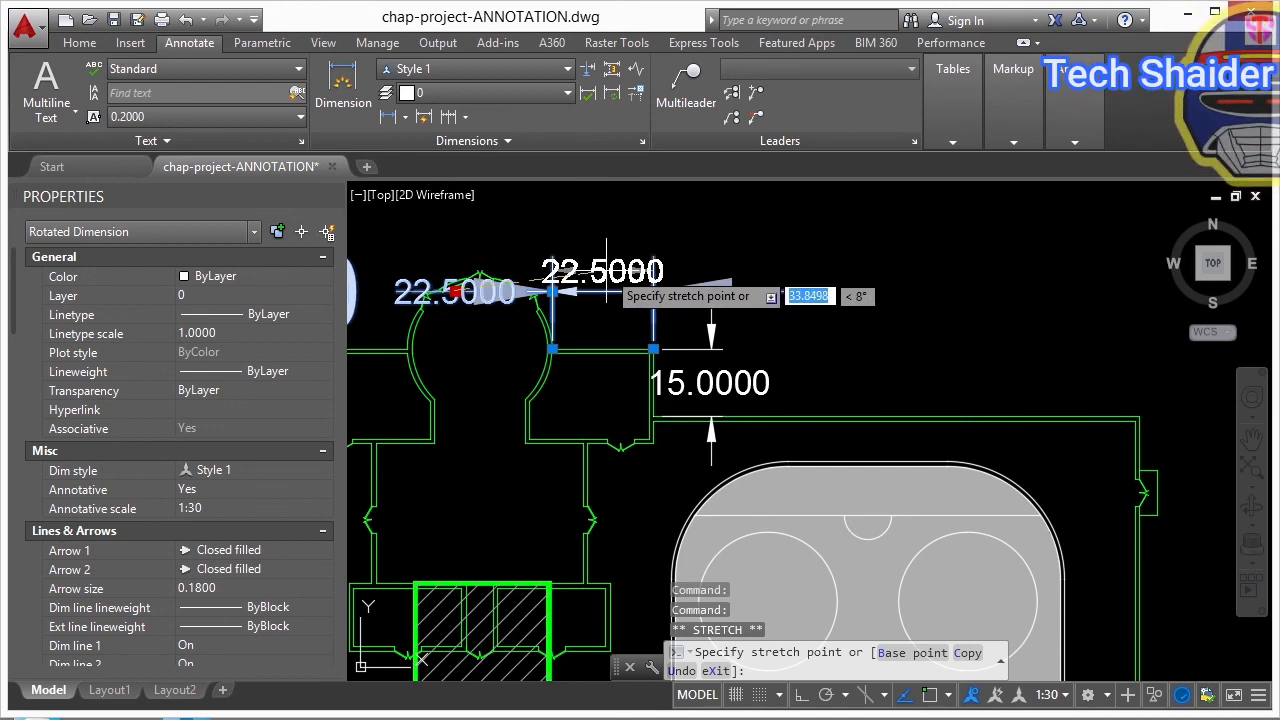
pyautogui.click(601, 268)
pyautogui.press('Escape')
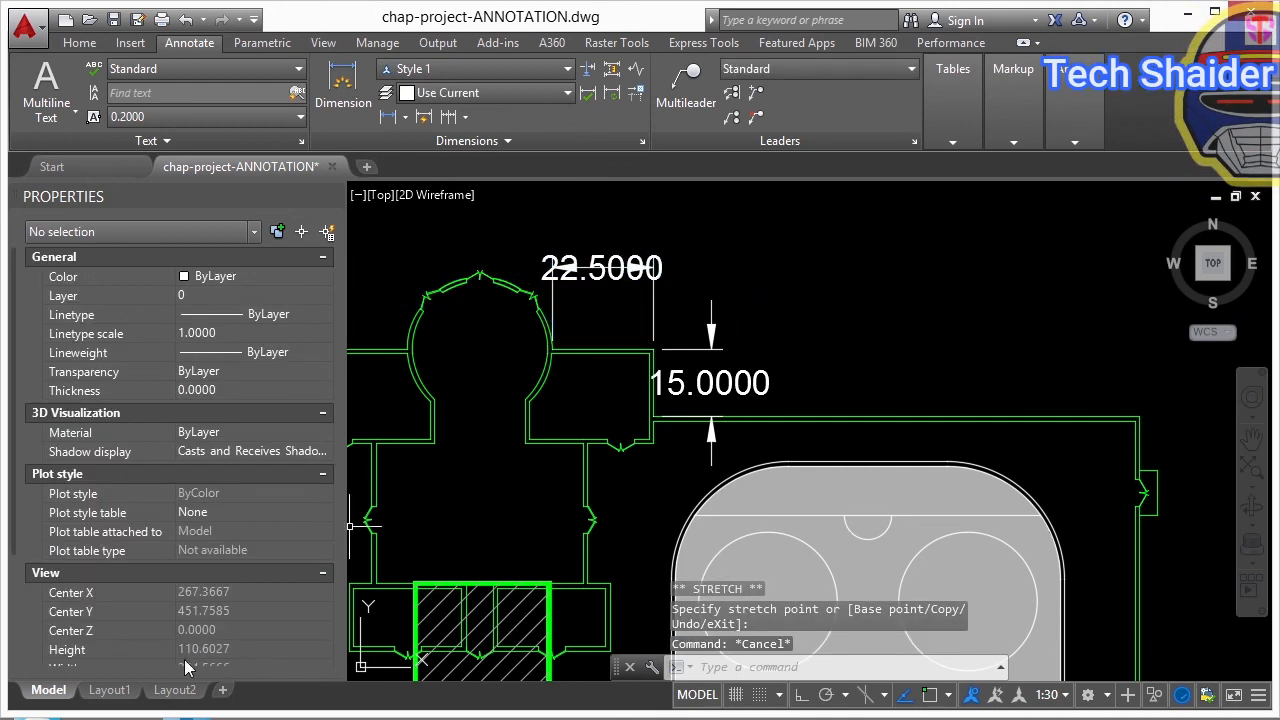
# - In Layout1's viewport, move the horizontal dimension's line below the viewport edge and its text clear to the right of the extension lines, then return to paper space
pyautogui.click(109, 690)
pyautogui.scroll(4, 620, 280)
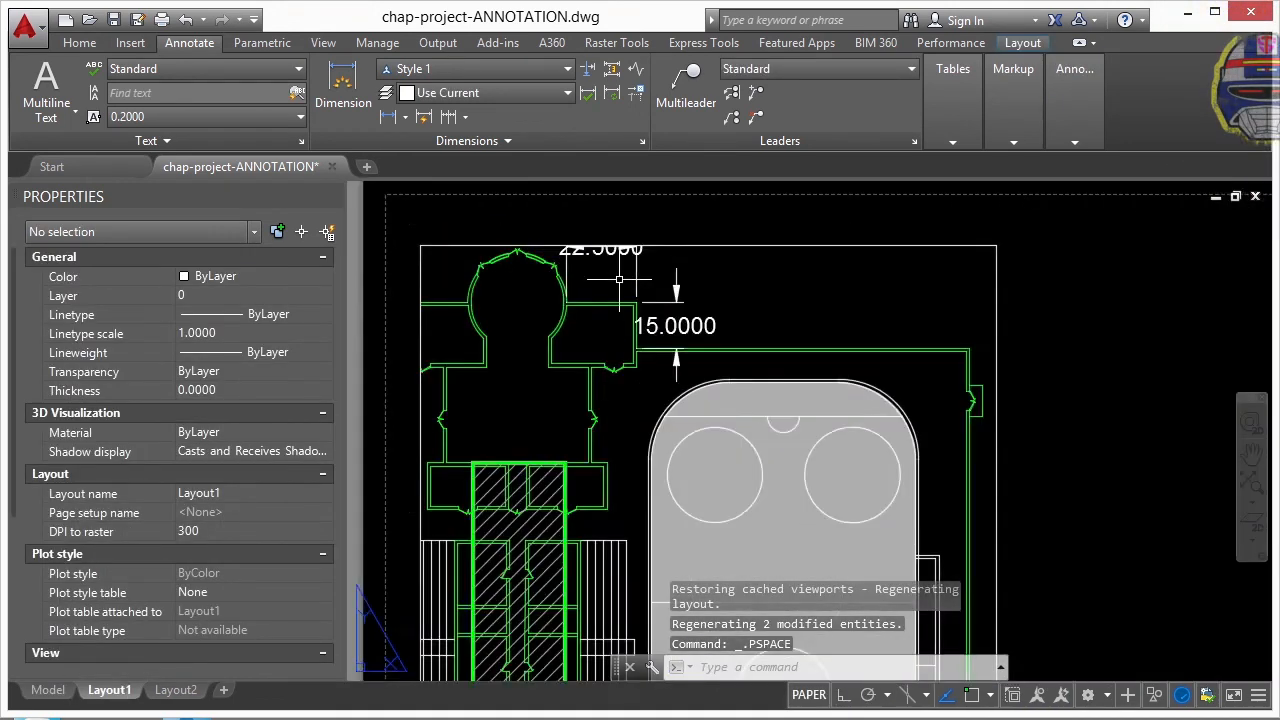
pyautogui.scroll(2, 616, 279)
pyautogui.doubleClick(602, 238)
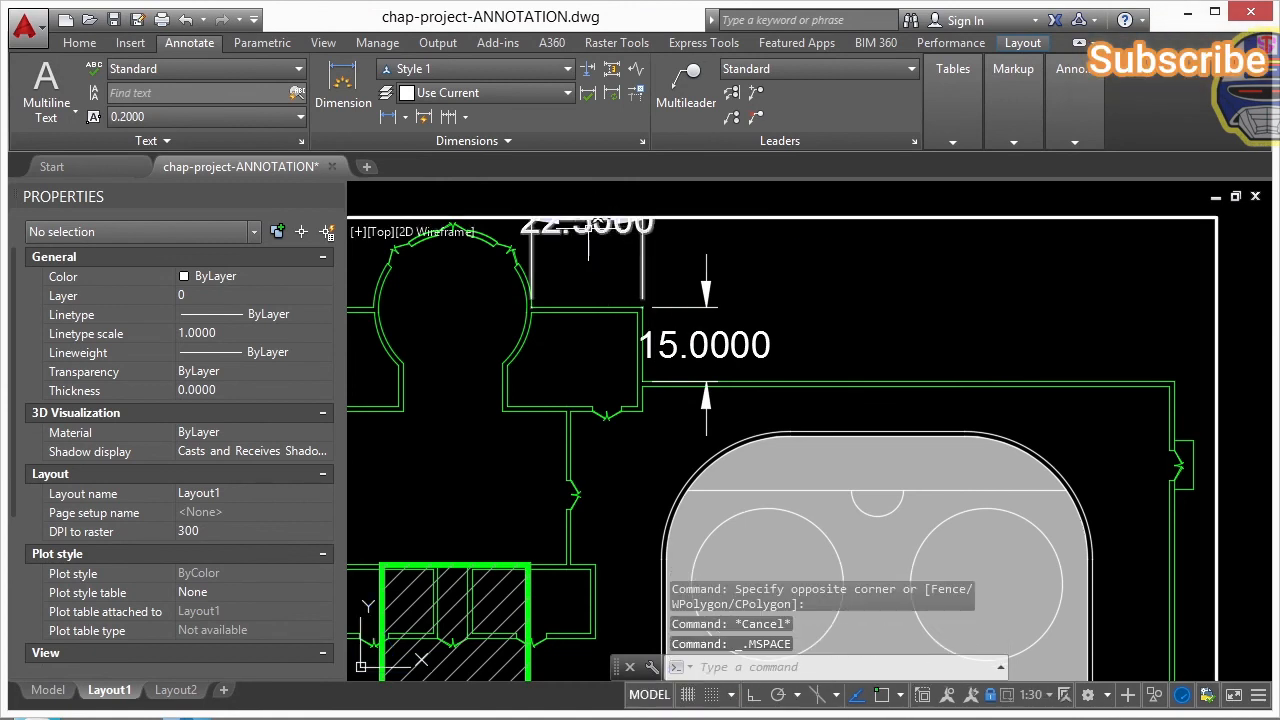
pyautogui.click(570, 224)
pyautogui.scroll(2, 545, 228)
pyautogui.click(610, 217)
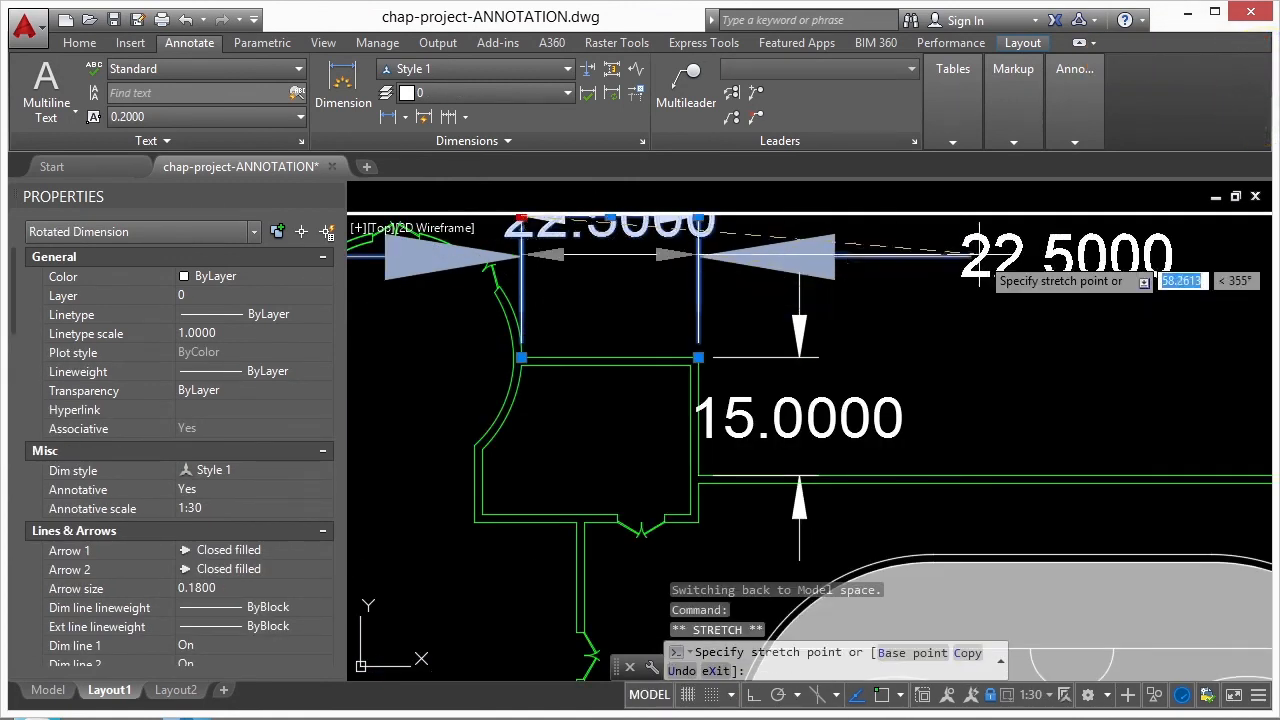
pyautogui.click(1060, 268)
pyautogui.press('Escape')
pyautogui.scroll(-2, 613, 325)
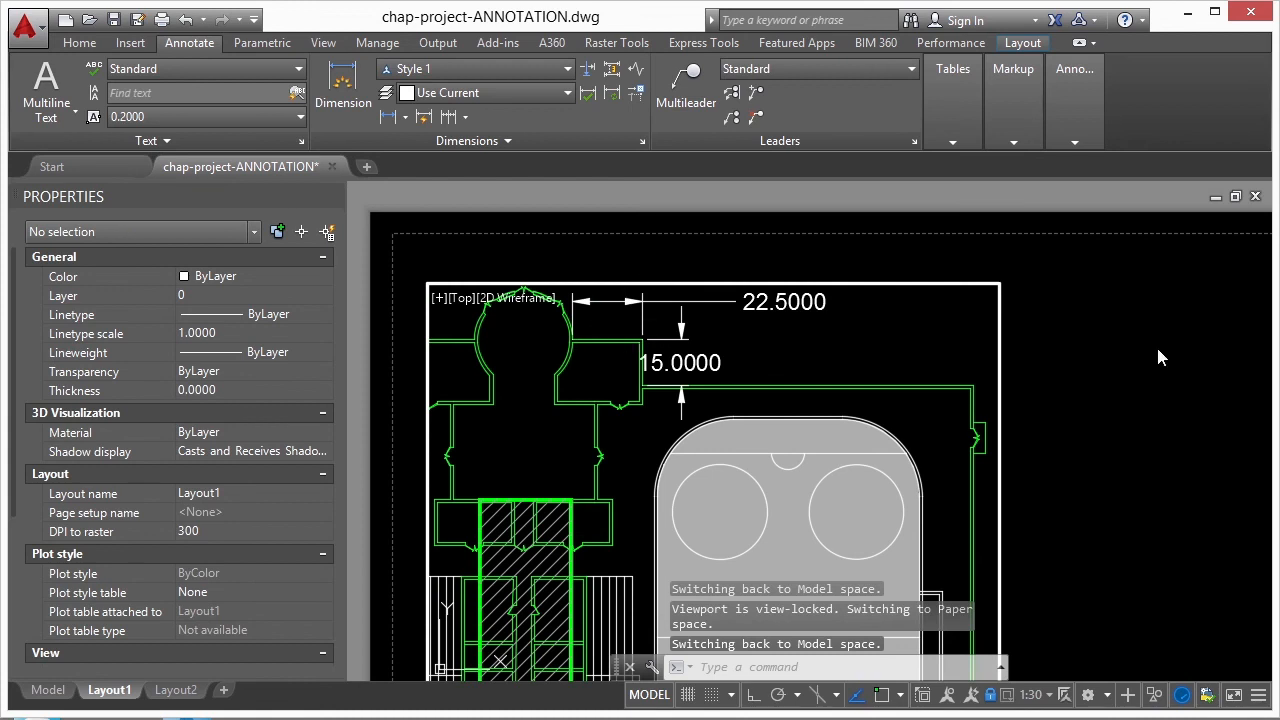
pyautogui.doubleClick(1125, 335)
pyautogui.scroll(-1, 565, 300)
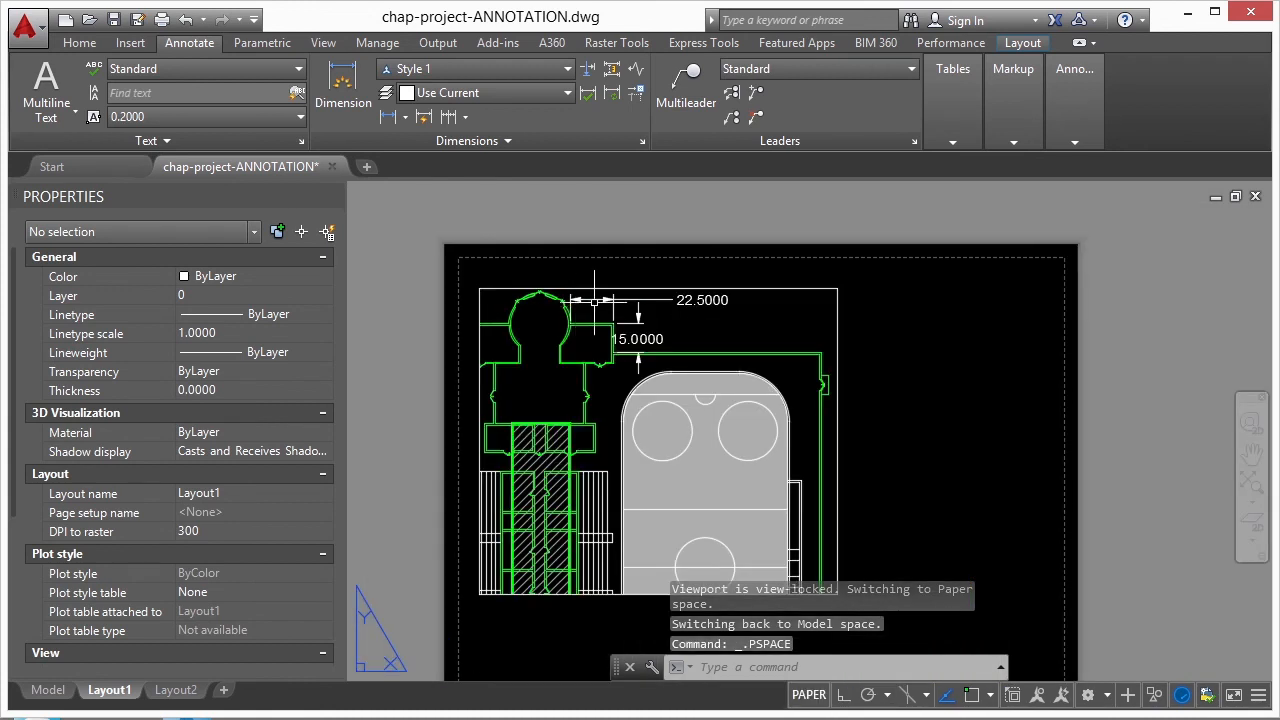
# - Insert an empty Standard-style table with 5 columns and 1 data row beside the viewport's upper right corner, leaving the title blank
pyautogui.moveTo(668, 350); pyautogui.dragTo(570, 302, button='middle')
pyautogui.write('tab')
pyautogui.press('Return')
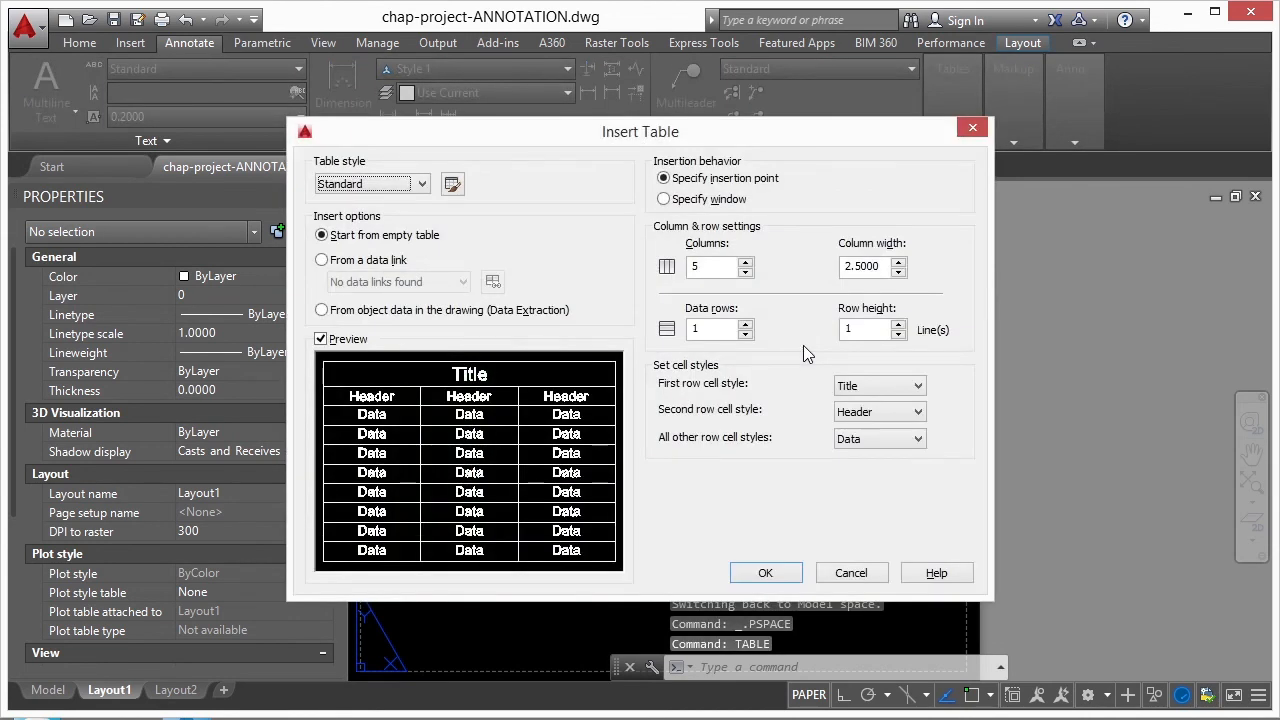
pyautogui.click(764, 573)
pyautogui.click(774, 256)
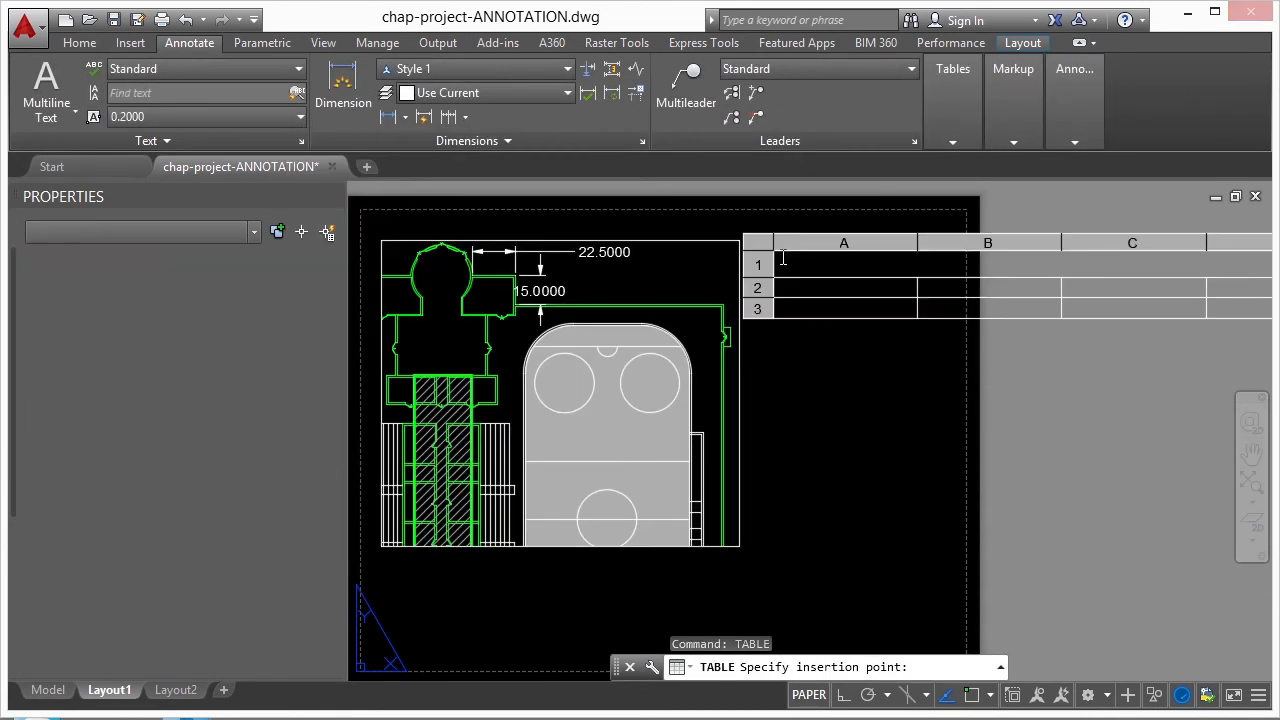
pyautogui.scroll(-2, 815, 372)
pyautogui.press('Escape')
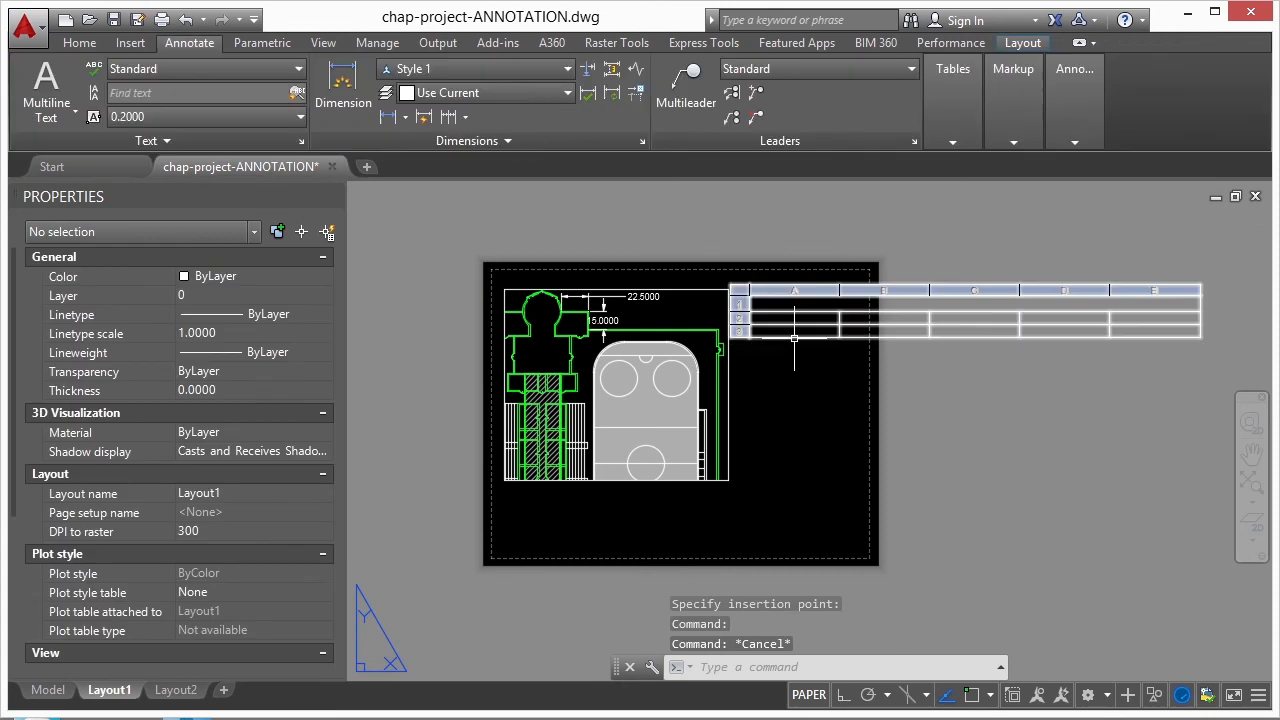
pyautogui.write('scale')
pyautogui.press('Return')
pyautogui.click(792, 336)
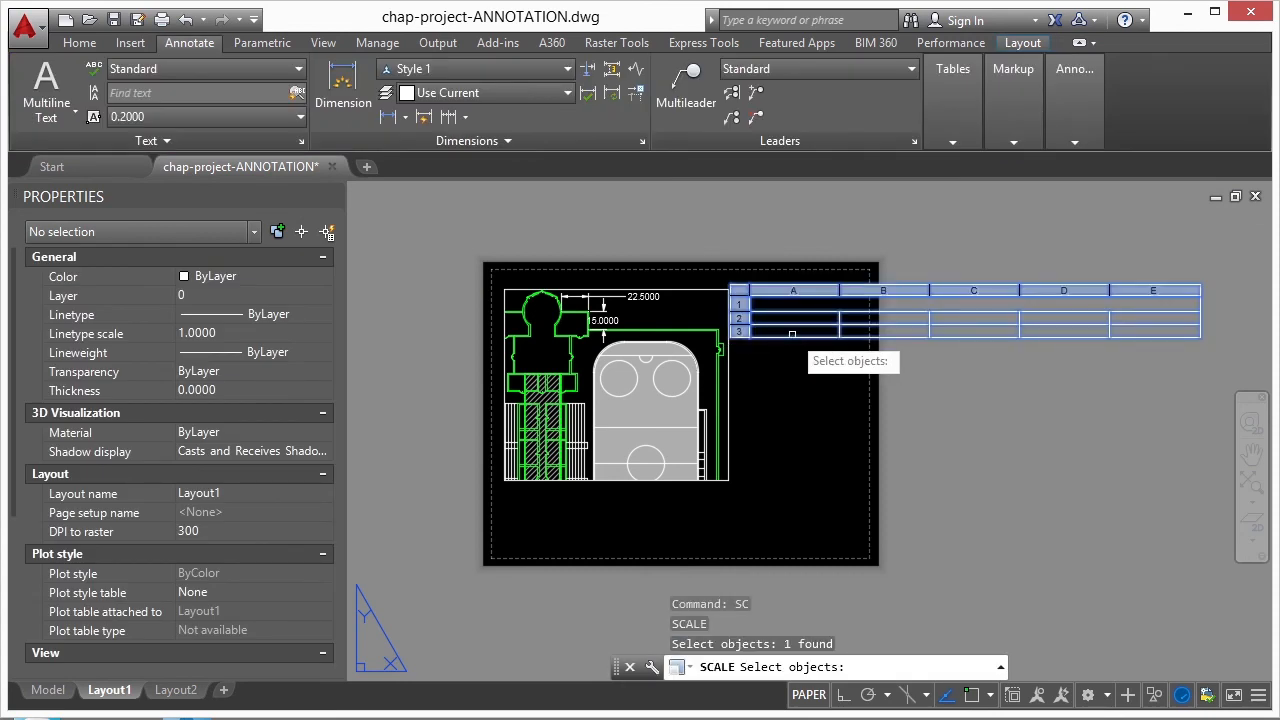
pyautogui.press('Return')
pyautogui.click(778, 334)
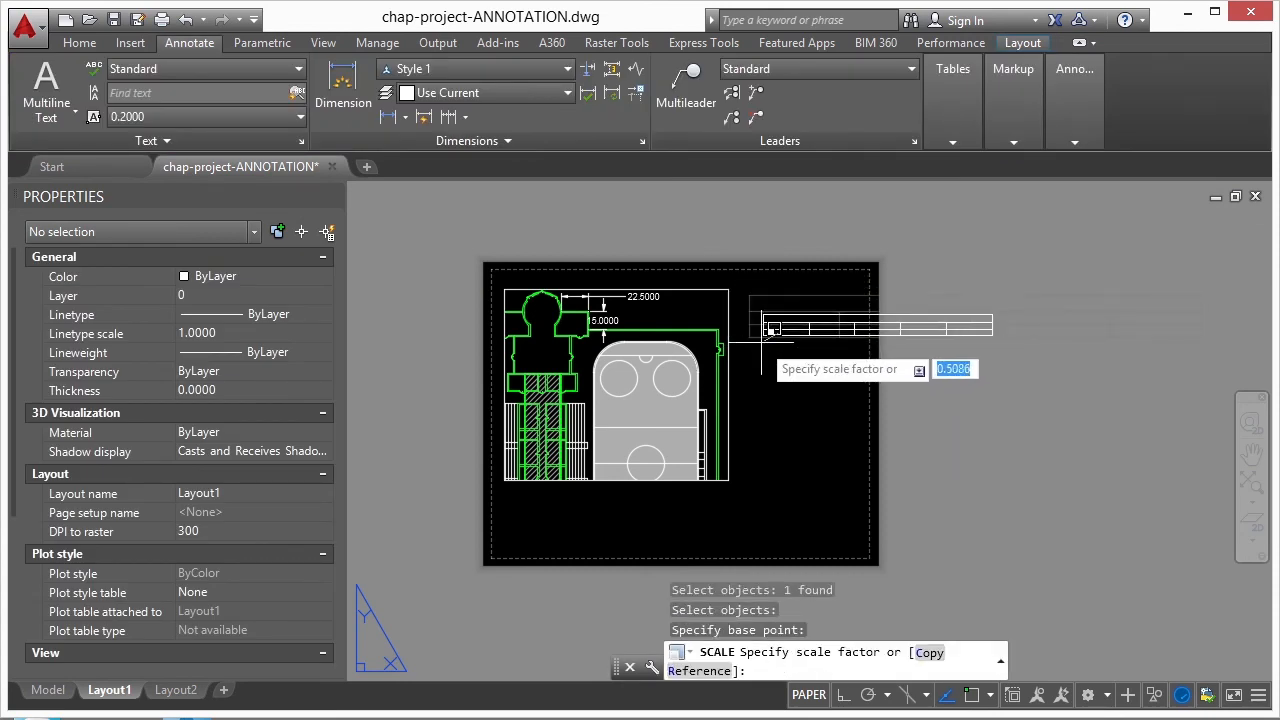
pyautogui.press('Escape')
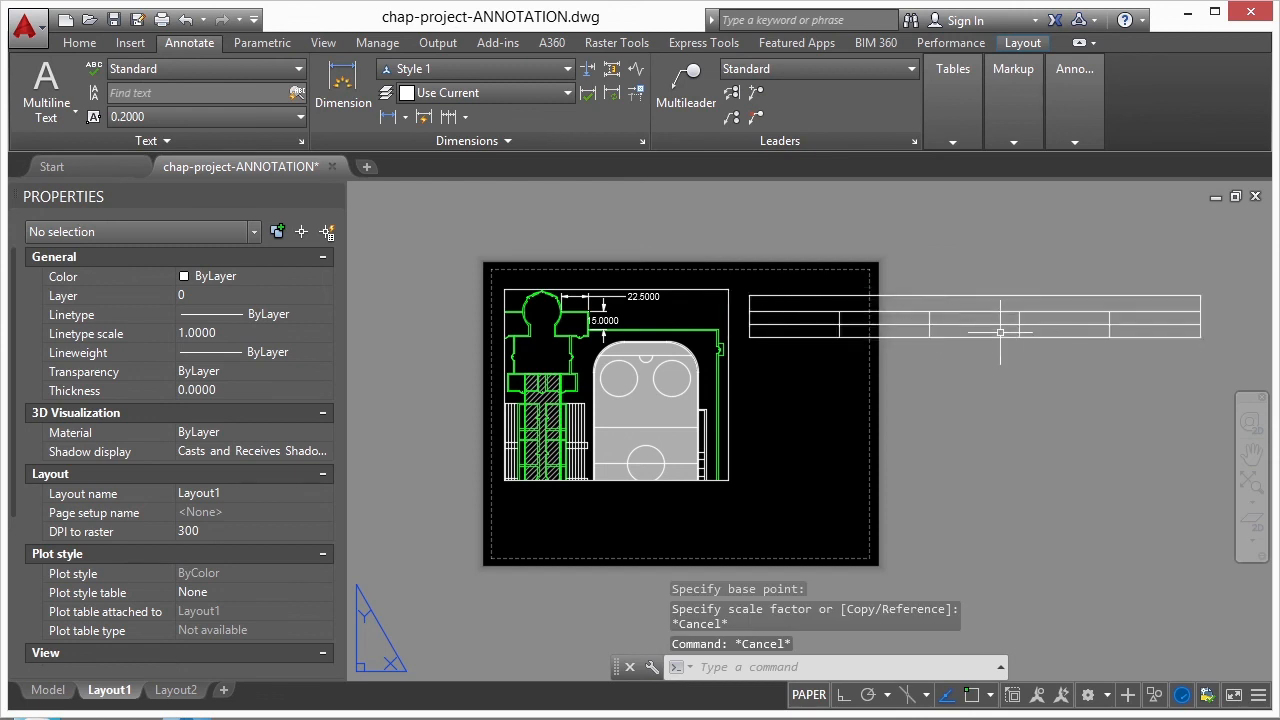
# - Enter "circle 1" in cell A2 and "circle 2" in cell A3 of the table
pyautogui.scroll(2, 860, 320)
pyautogui.click(766, 326)
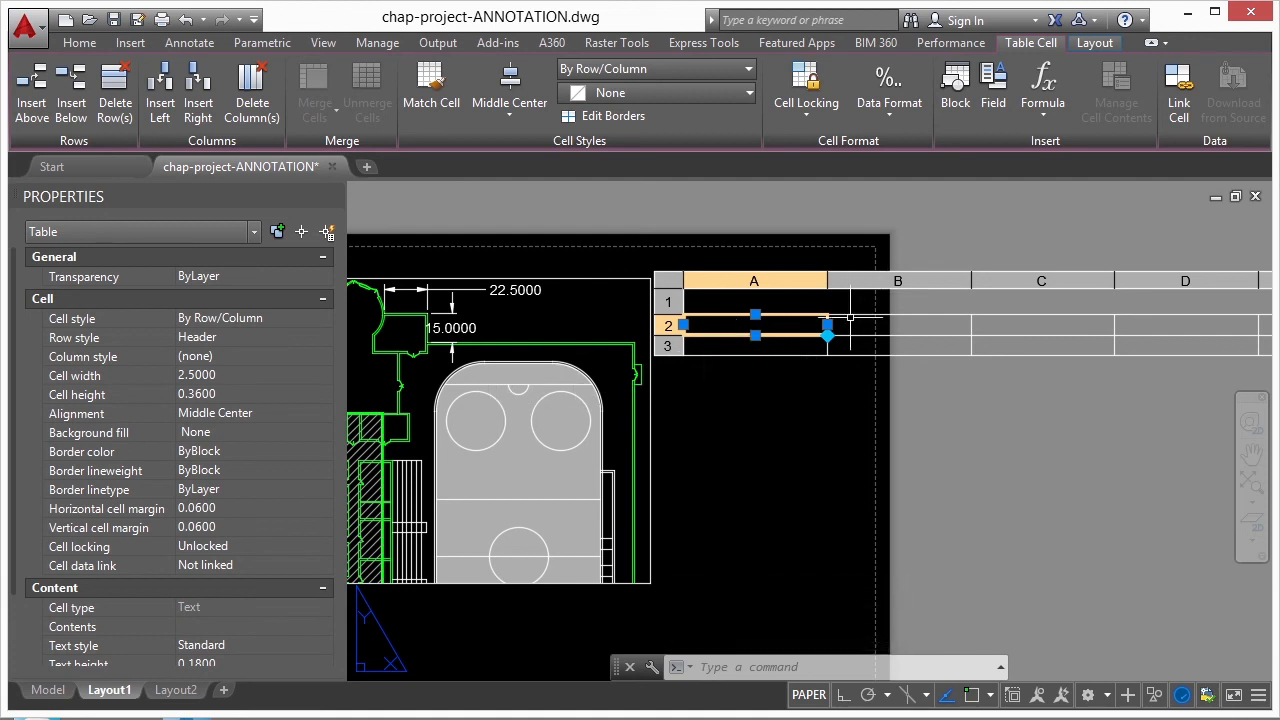
pyautogui.doubleClick(766, 325)
pyautogui.write('circle 1')
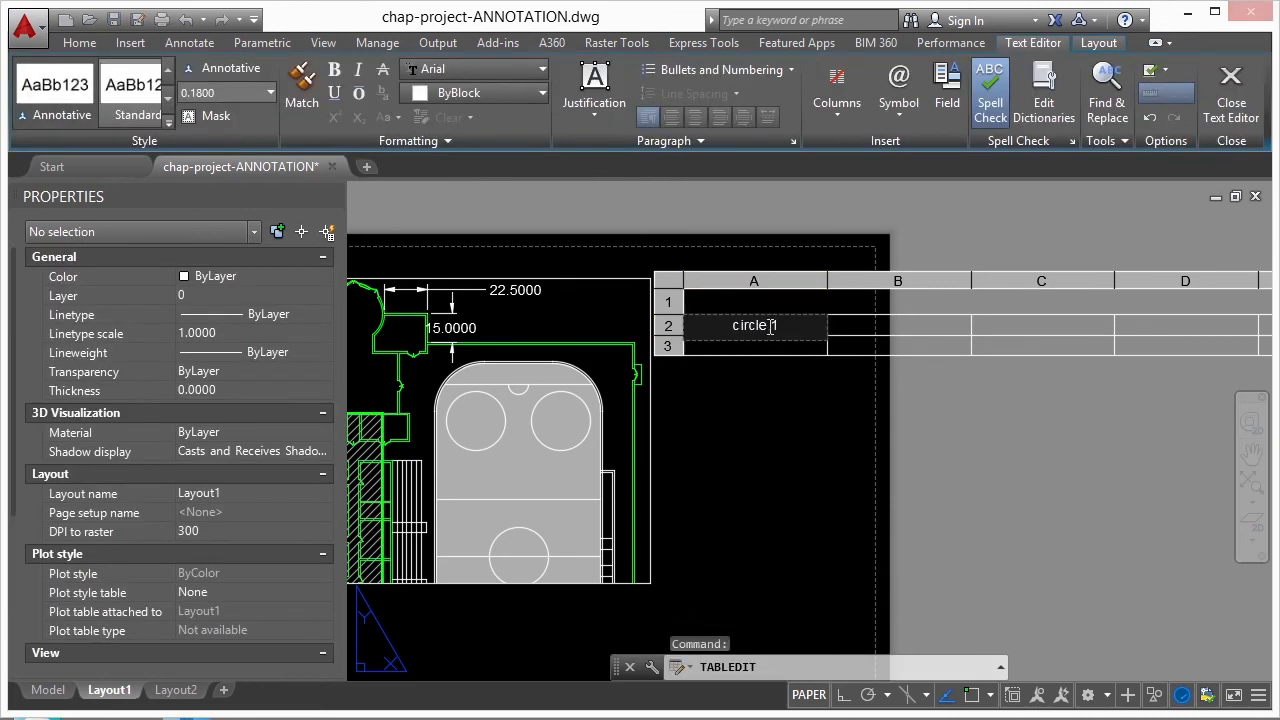
pyautogui.press('Return')
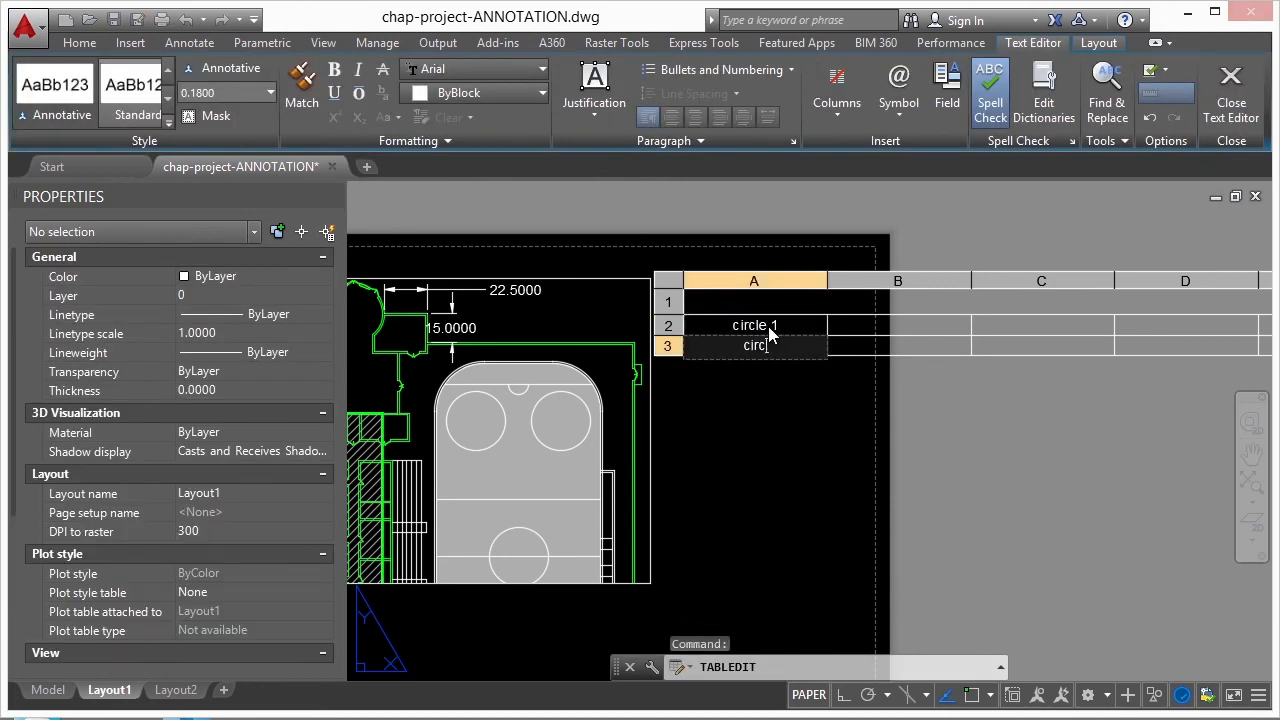
pyautogui.press('Return')
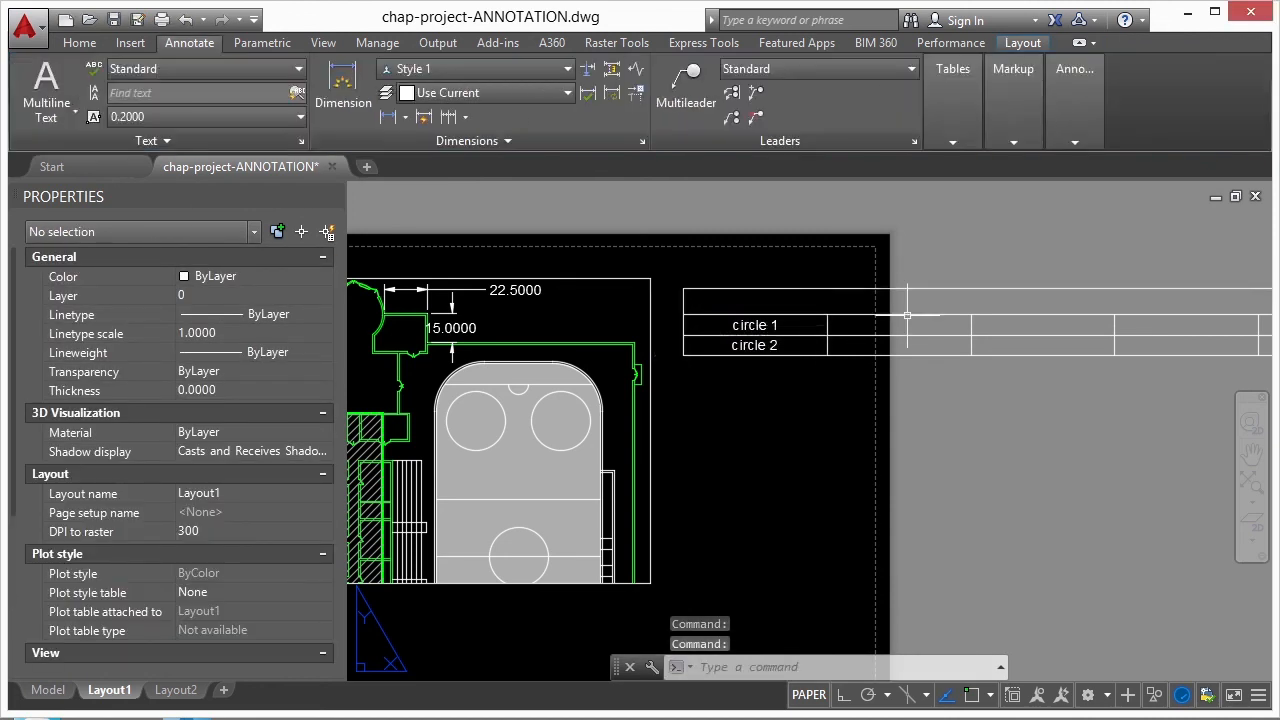
# - Insert a new table row below the "circle 2" row
pyautogui.click(681, 346)
pyautogui.click(681, 346)
pyautogui.rightClick(674, 347)
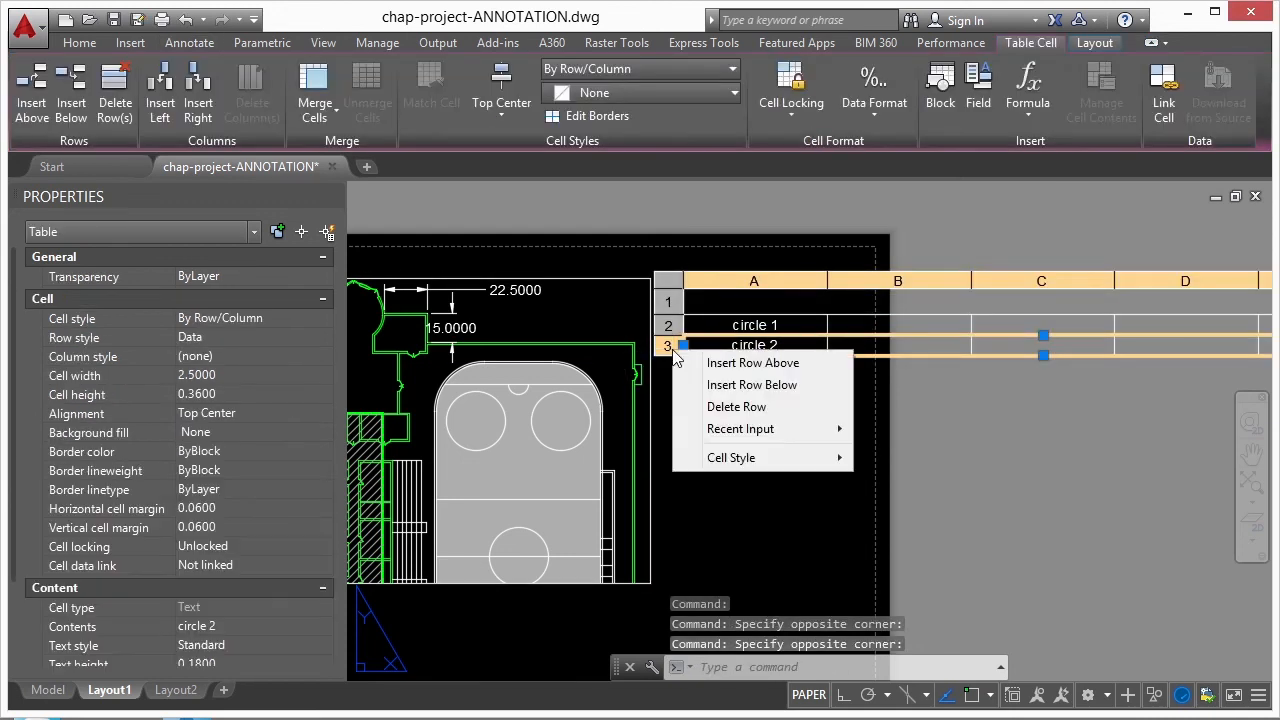
pyautogui.click(716, 381)
# - Delete columns C, D and E from the table, keeping only columns A and B
pyautogui.click(1058, 281)
pyautogui.rightClick(1058, 281)
pyautogui.click(1106, 338)
pyautogui.rightClick(1044, 282)
pyautogui.click(1088, 339)
pyautogui.rightClick(1043, 280)
pyautogui.click(1055, 339)
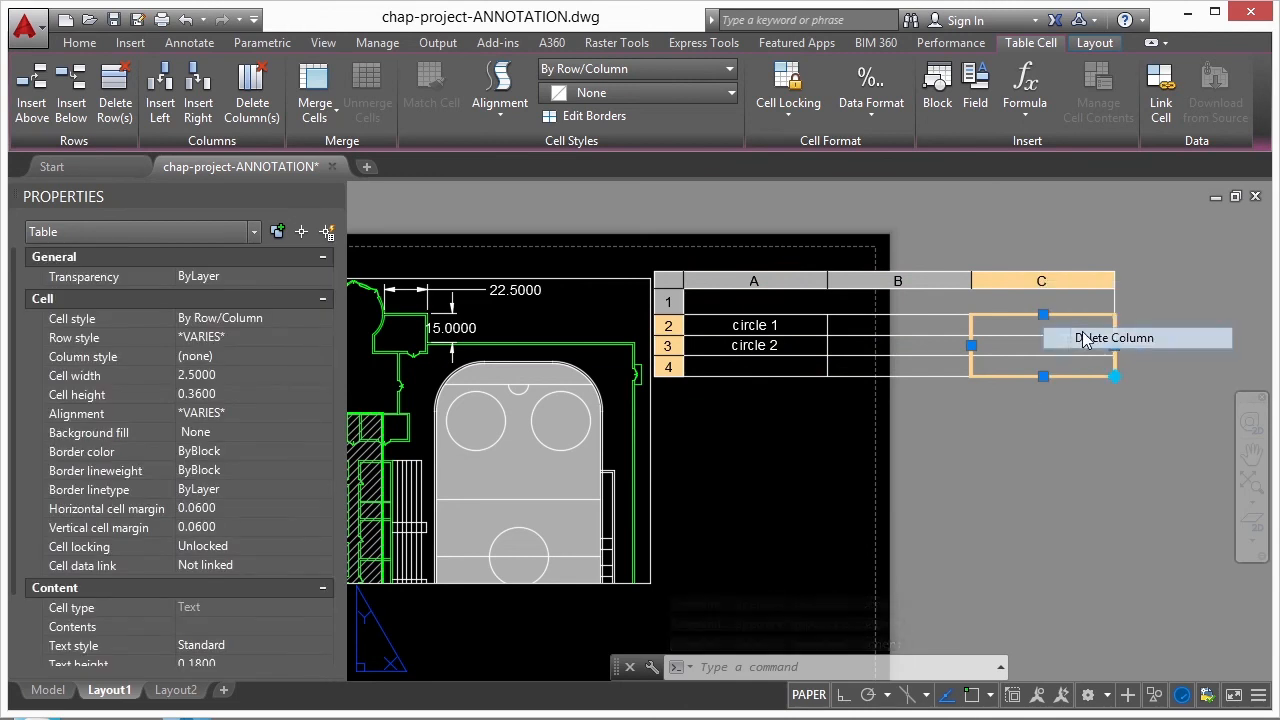
# - Narrow column A close to its text and column B to a width of about 1.81
pyautogui.click(837, 341)
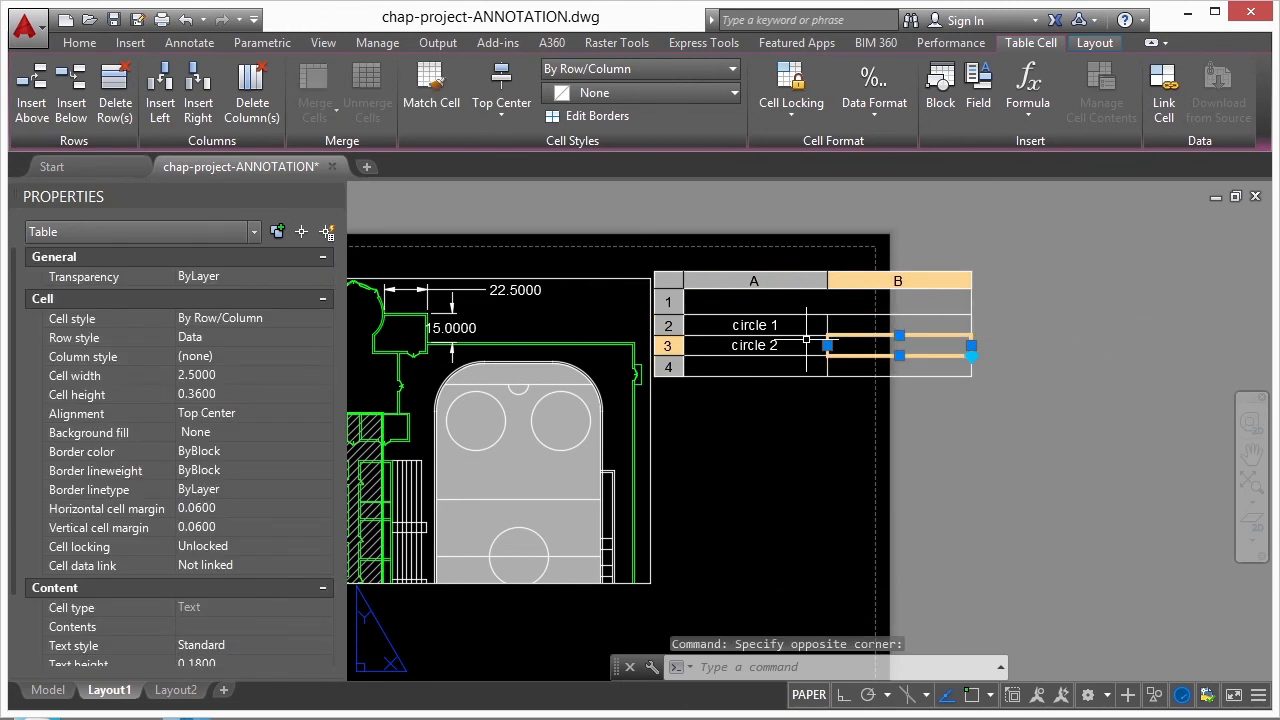
pyautogui.click(819, 283)
pyautogui.click(827, 345)
pyautogui.click(780, 345)
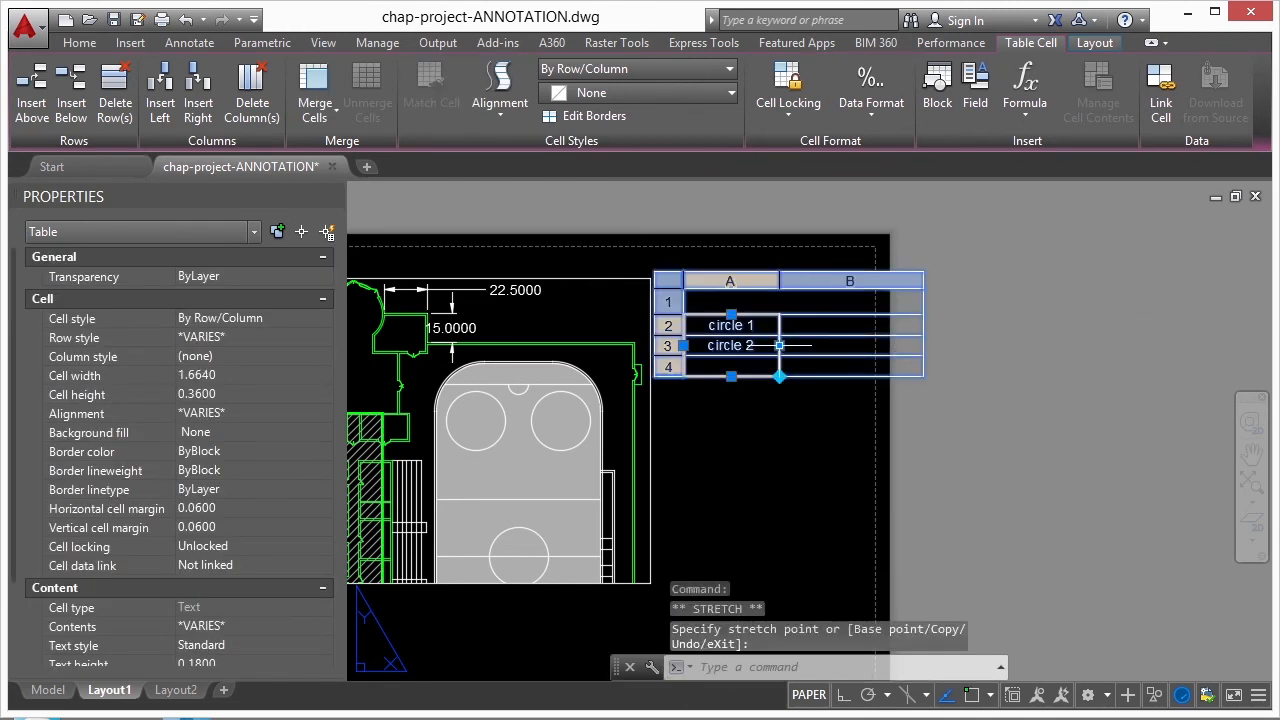
pyautogui.click(762, 345)
pyautogui.click(829, 285)
pyautogui.click(907, 345)
pyautogui.click(867, 345)
# - Enter "total=" in cell A4 of the table
pyautogui.scroll(3, 816, 336)
pyautogui.click(582, 417)
pyautogui.doubleClick(582, 417)
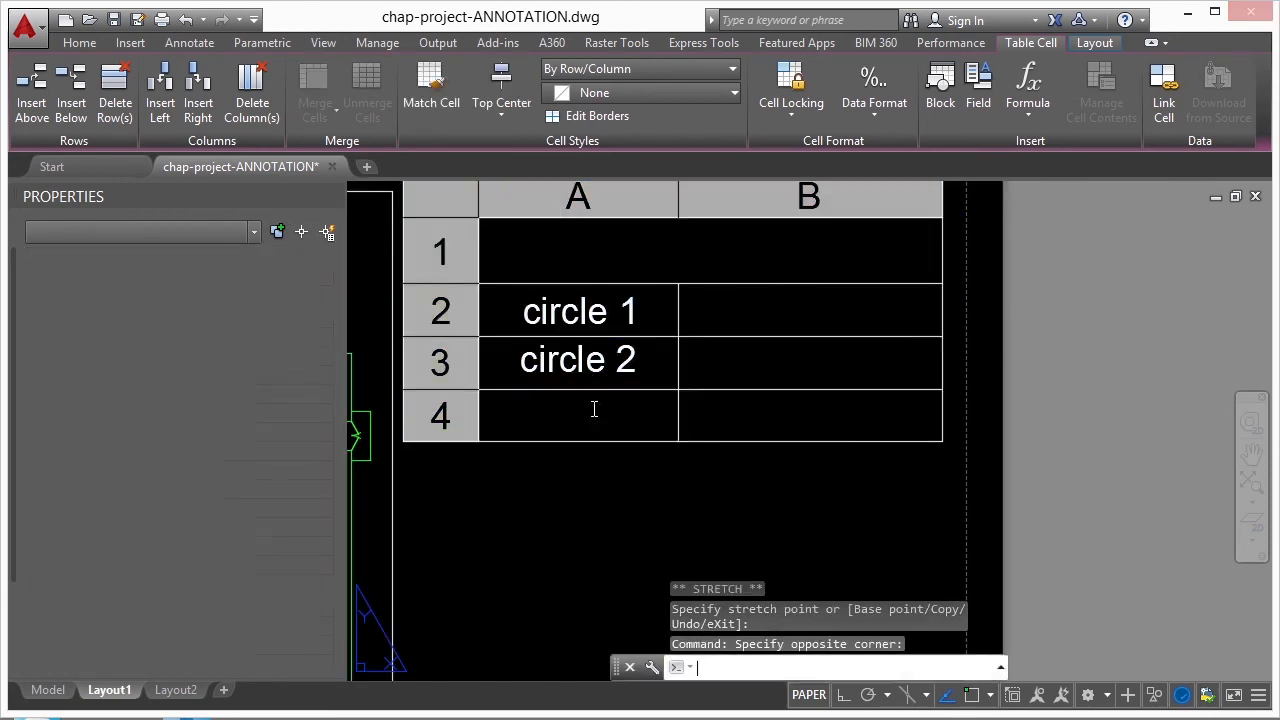
pyautogui.write('total=')
pyautogui.press('Escape')
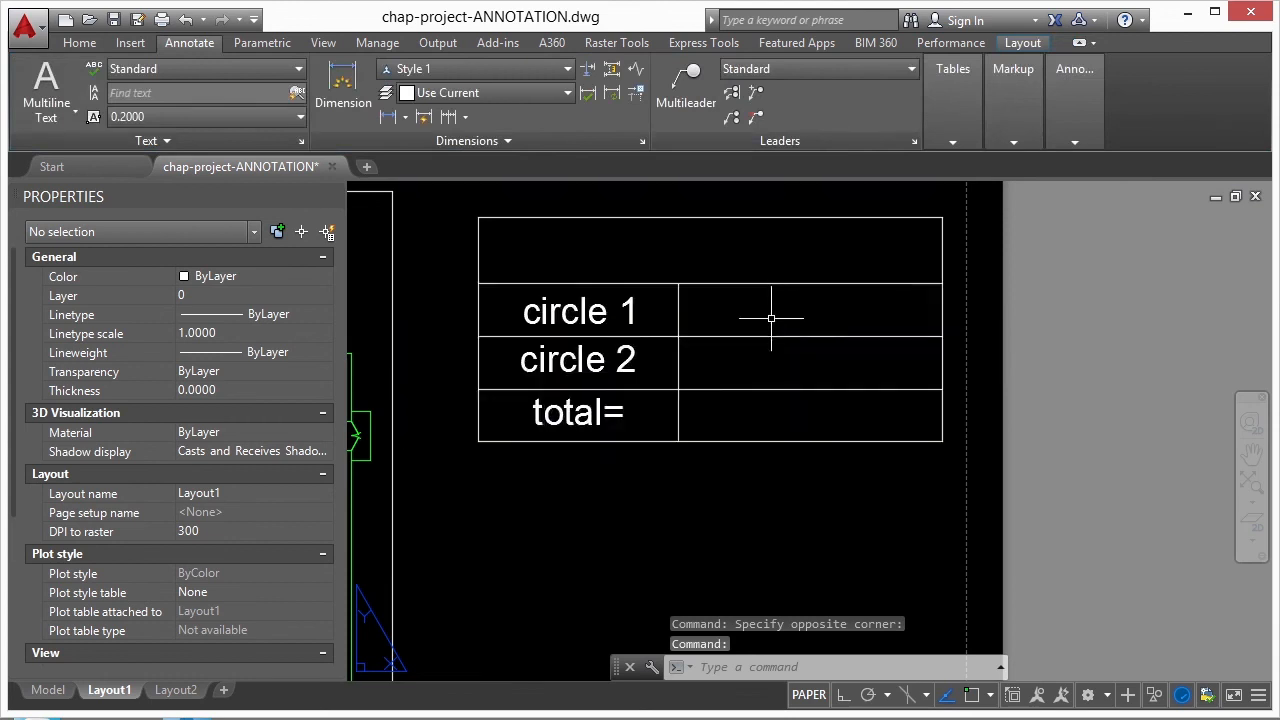
# - Insert a Sum formula over cells B2 to B3 in cell B4, beside "total="
pyautogui.click(784, 414)
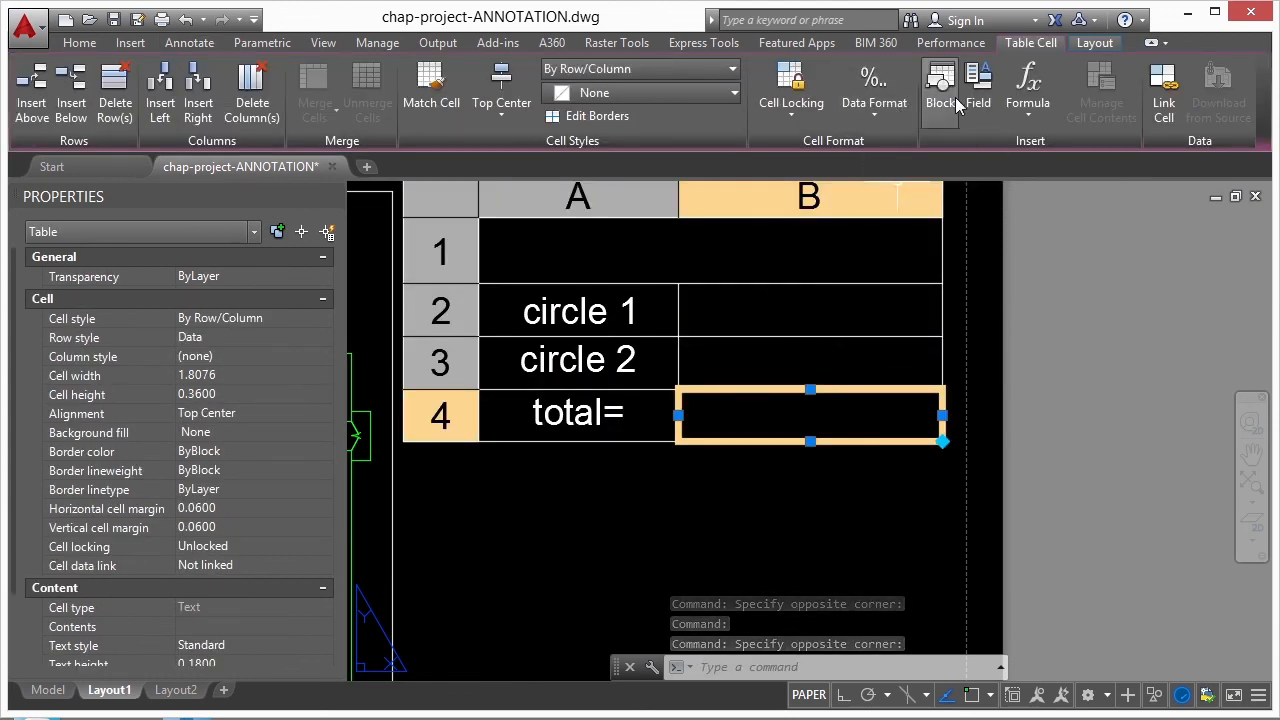
pyautogui.click(1028, 95)
pyautogui.click(1050, 150)
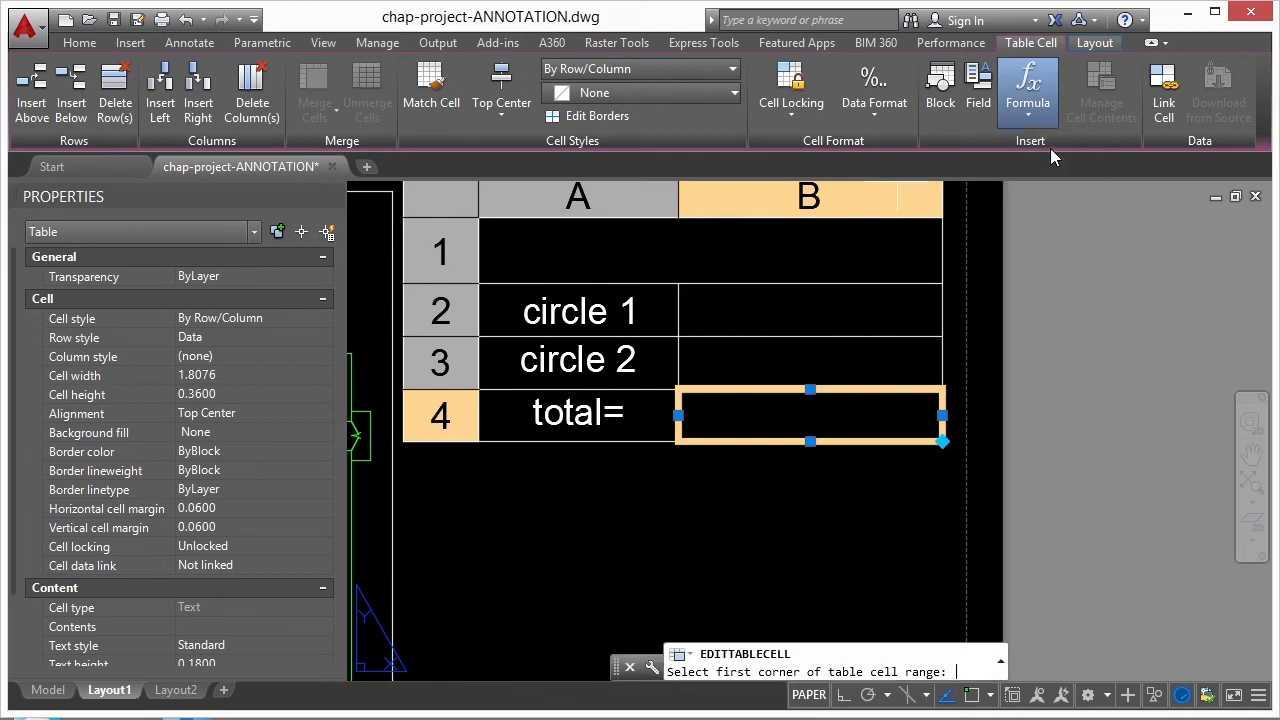
pyautogui.click(895, 300)
pyautogui.click(768, 358)
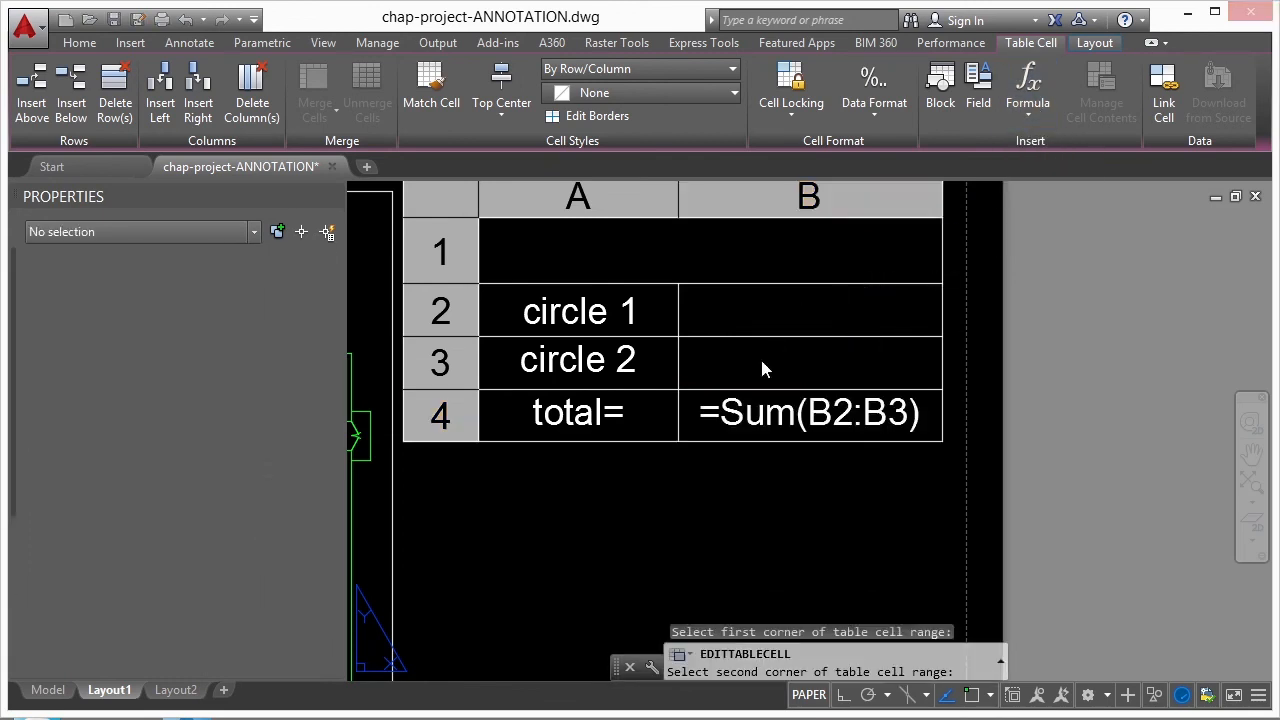
pyautogui.click(818, 494)
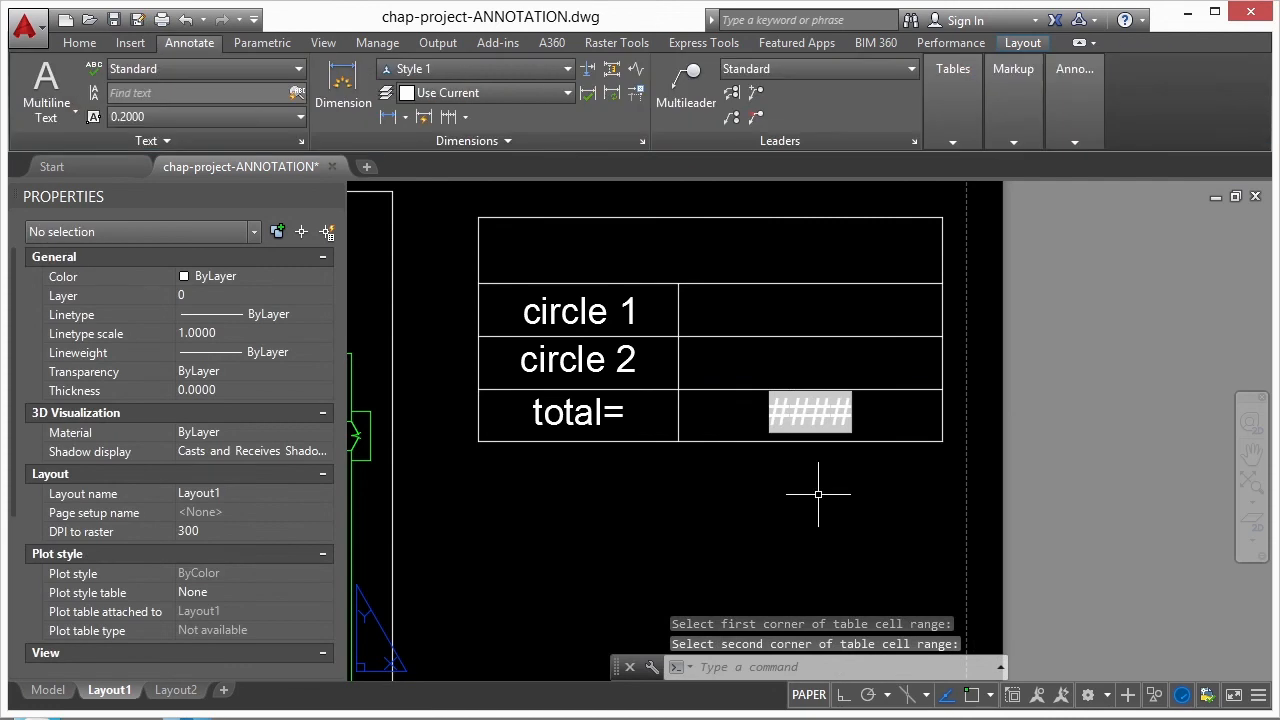
# - Insert an object field in cell B2 showing the Area of the left circle in the viewport, in Decimal format
pyautogui.scroll(4, 808, 424)
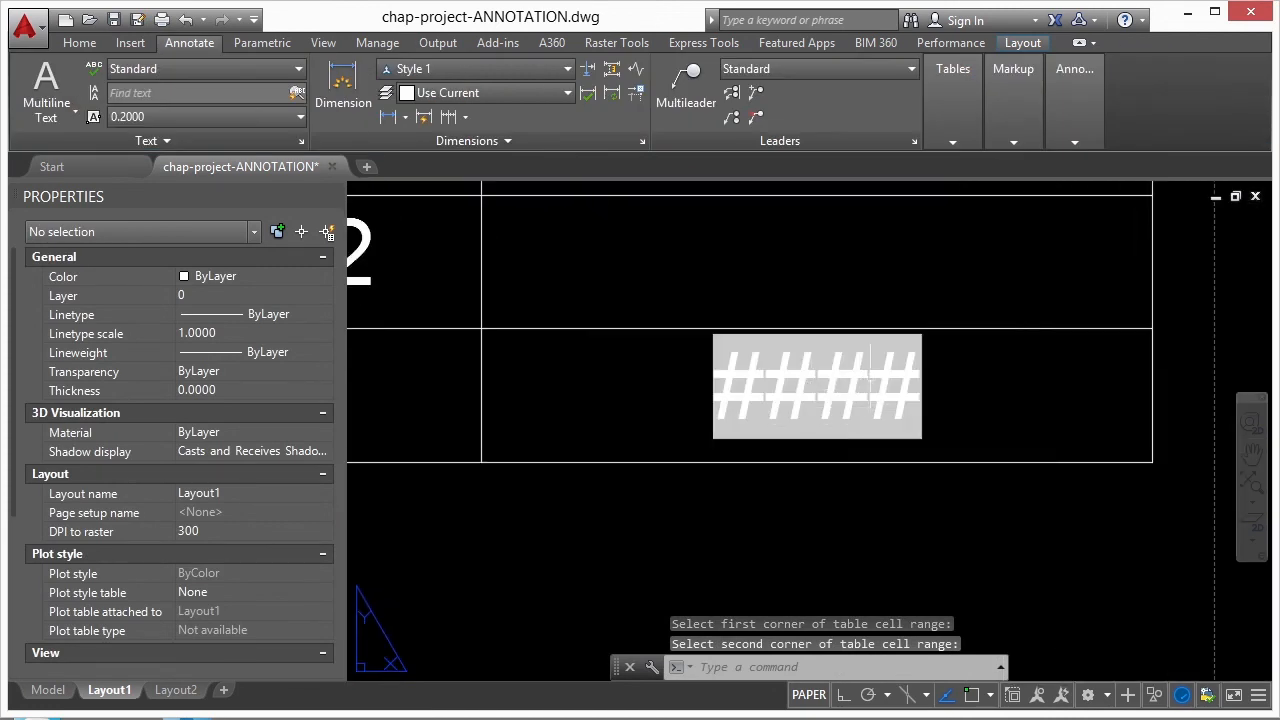
pyautogui.scroll(-4, 878, 410)
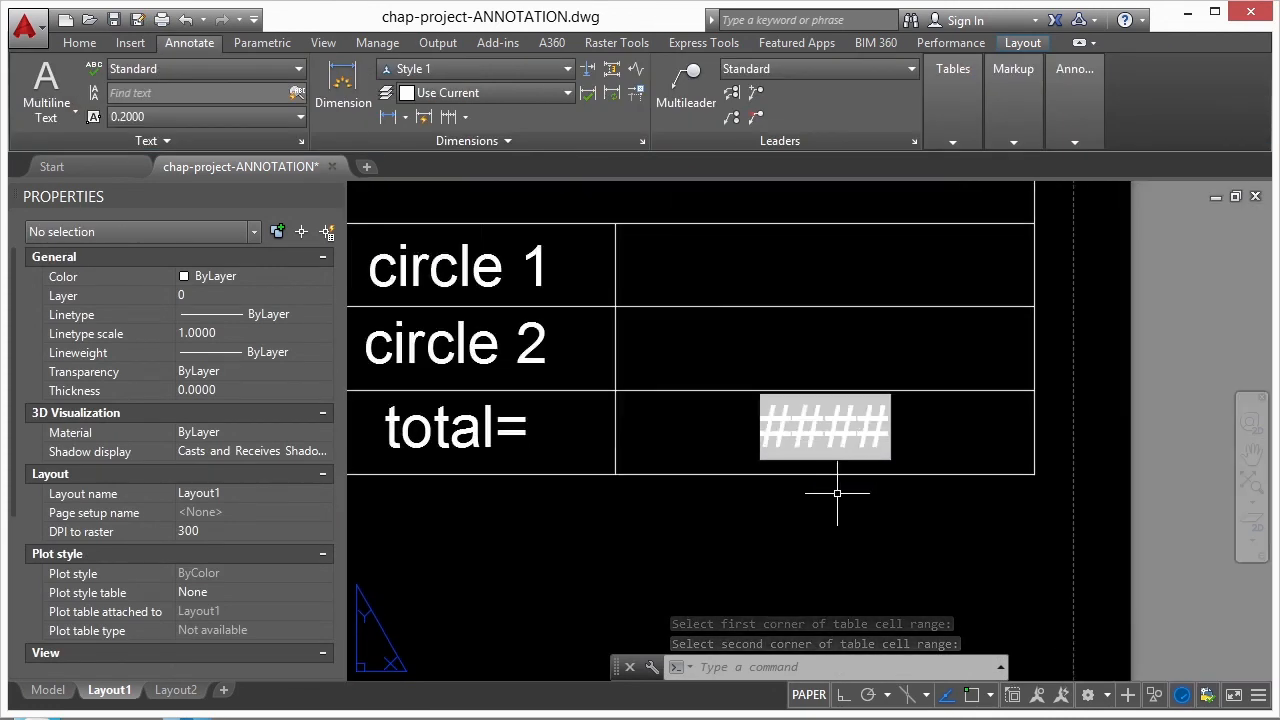
pyautogui.scroll(-2, 920, 385)
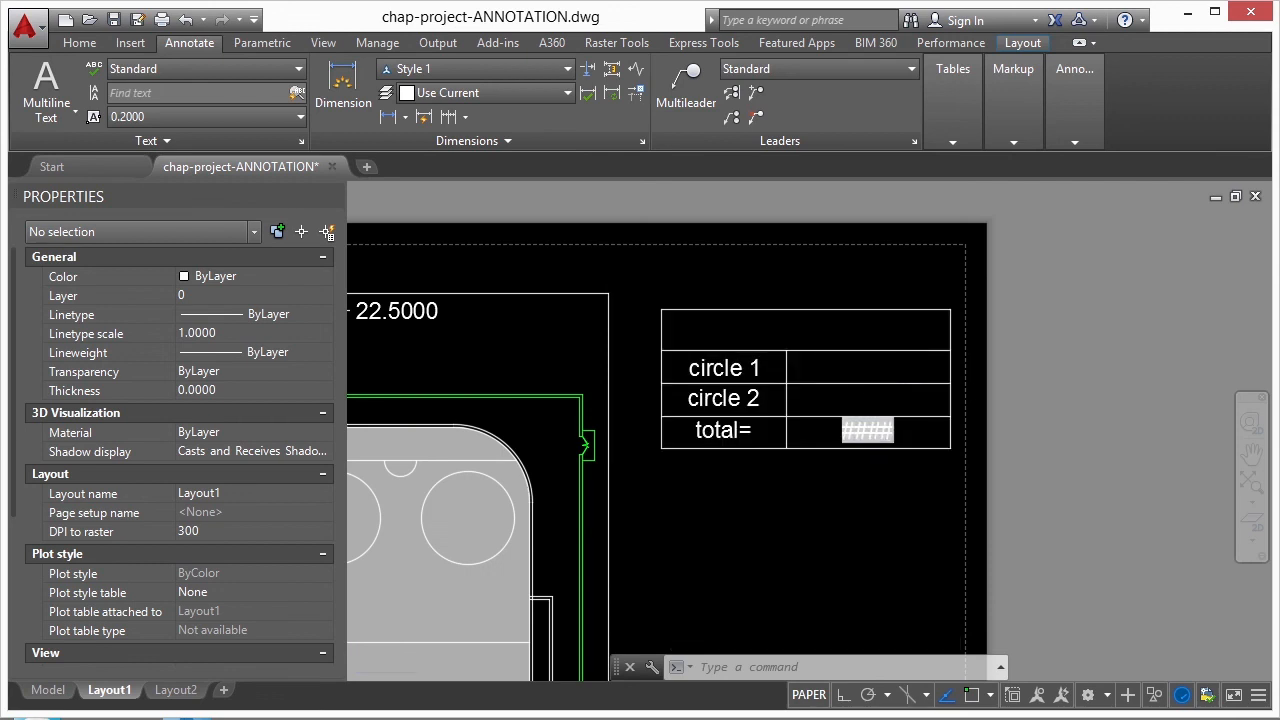
pyautogui.scroll(-2, 892, 341)
pyautogui.click(857, 355)
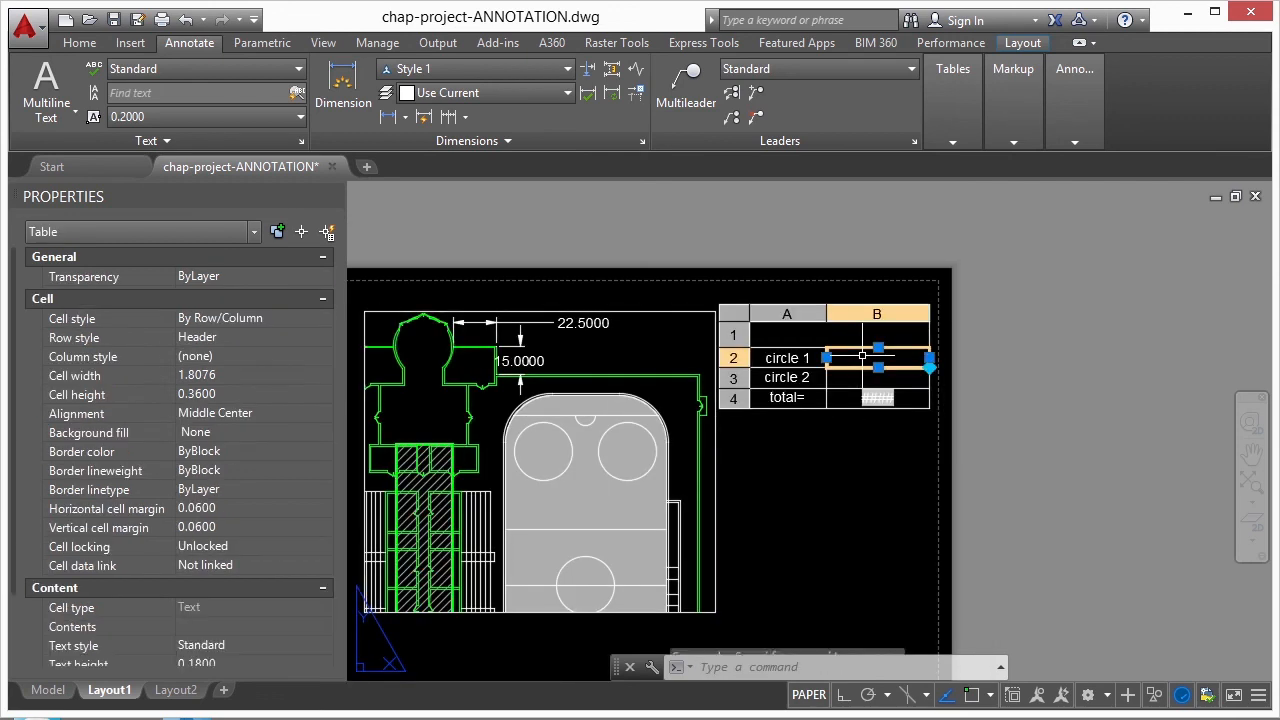
pyautogui.rightClick(858, 357)
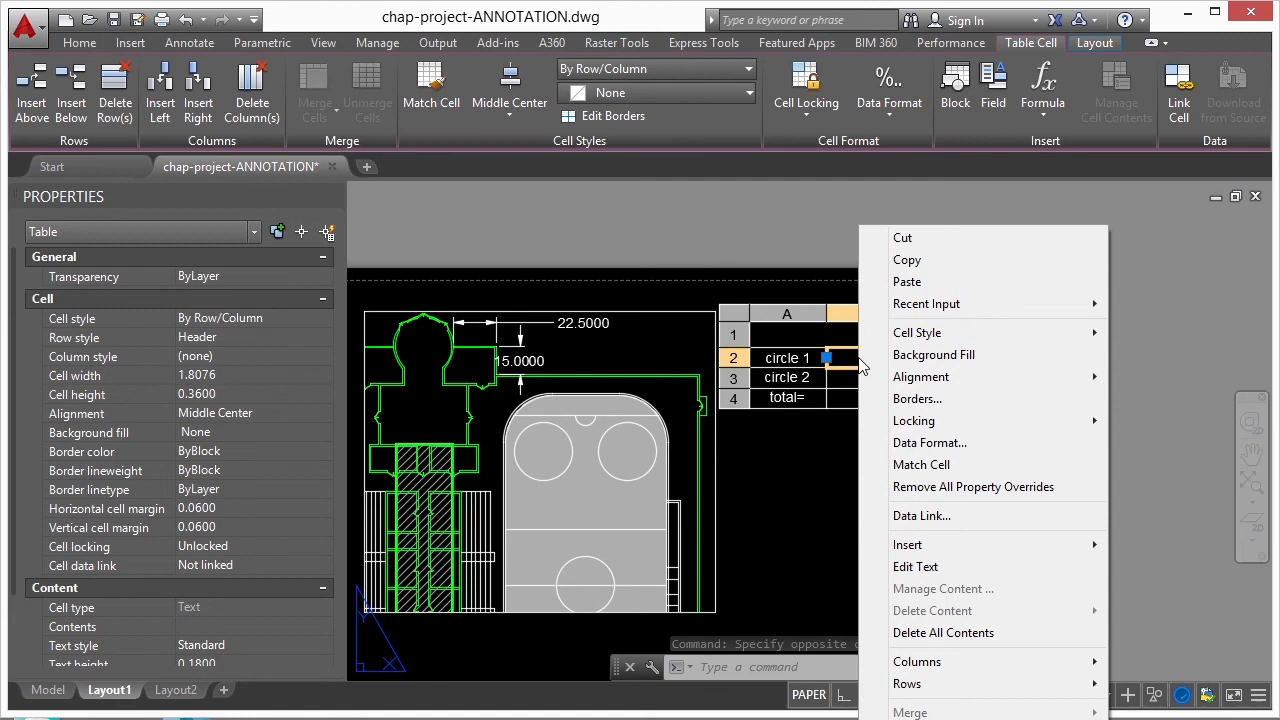
pyautogui.moveTo(955, 549)
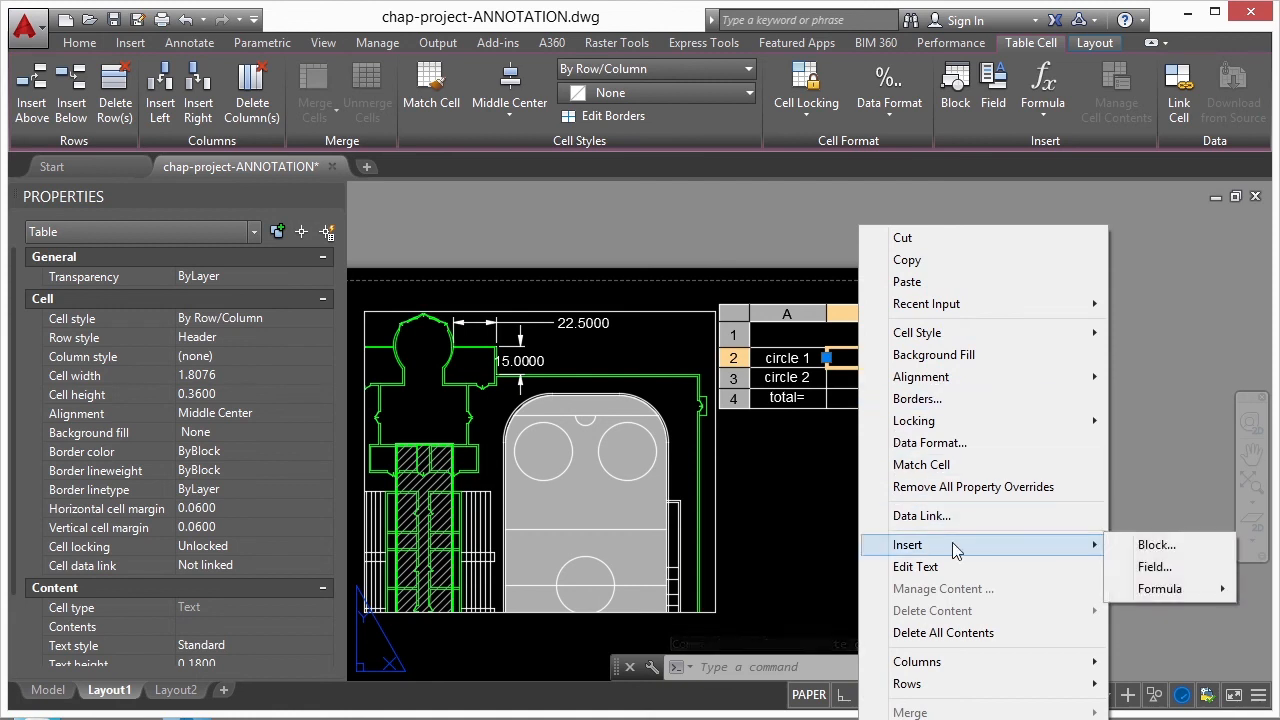
pyautogui.click(1155, 566)
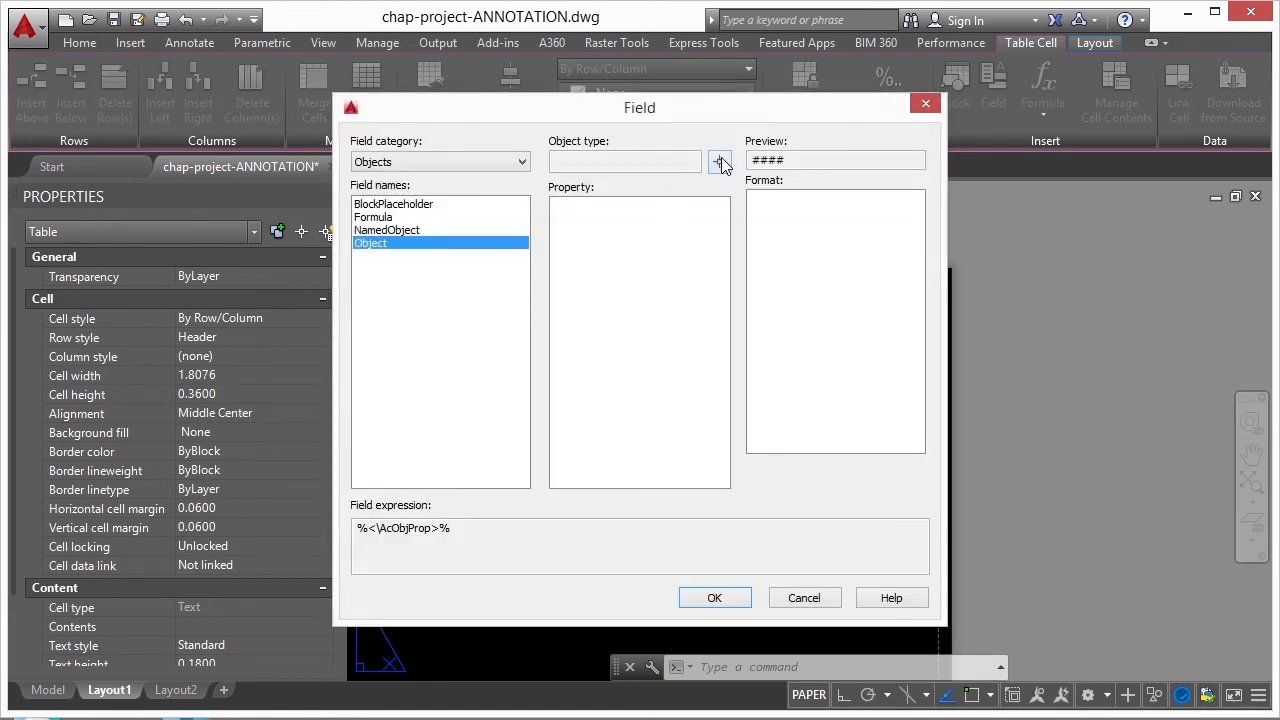
pyautogui.click(719, 163)
pyautogui.scroll(4, 556, 455)
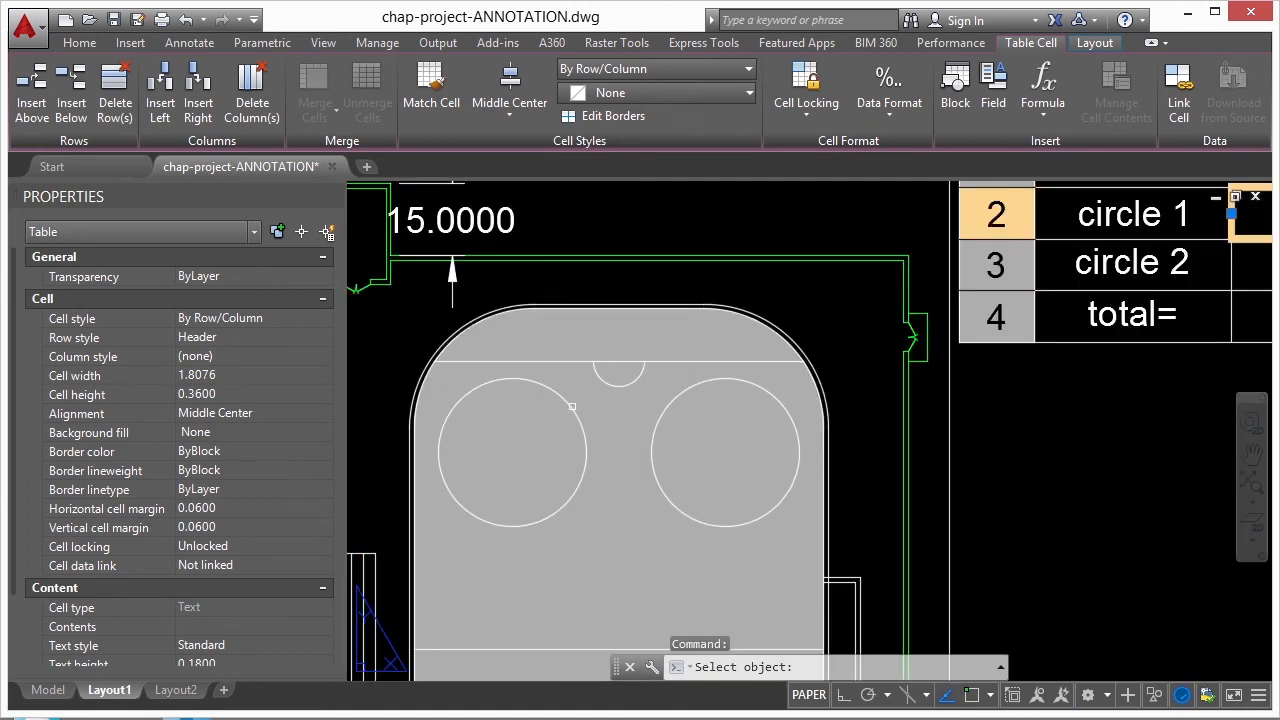
pyautogui.click(577, 416)
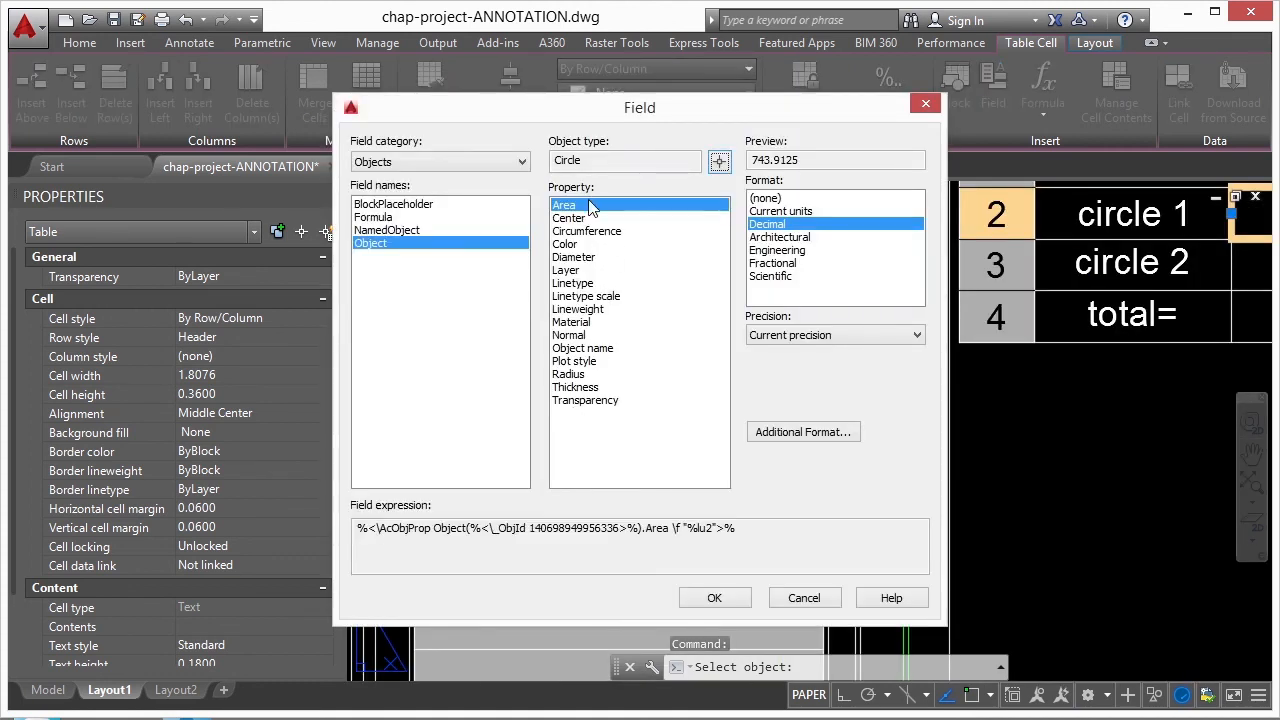
pyautogui.click(714, 598)
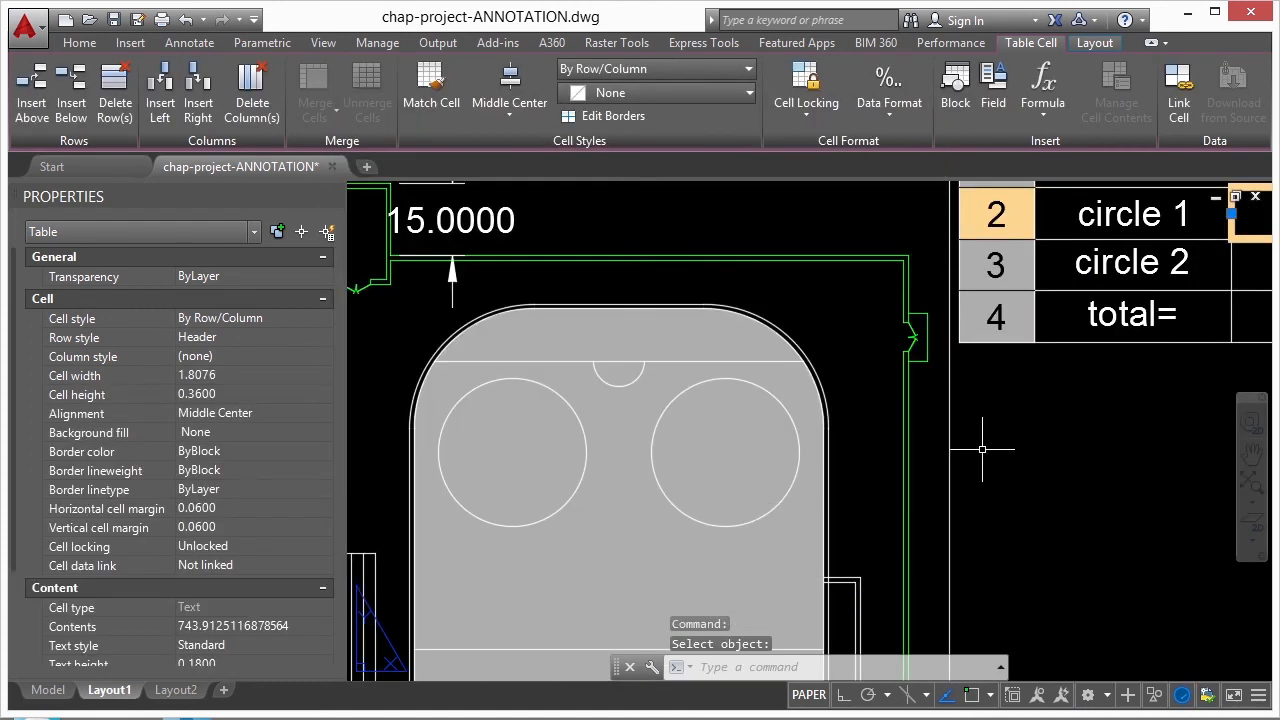
# - Insert an object field in cell B3 showing the Area of the right circle in Decimal format, and deselect the table
pyautogui.scroll(-3, 800, 345)
pyautogui.click(984, 311)
pyautogui.rightClick(985, 310)
pyautogui.moveTo(1005, 553)
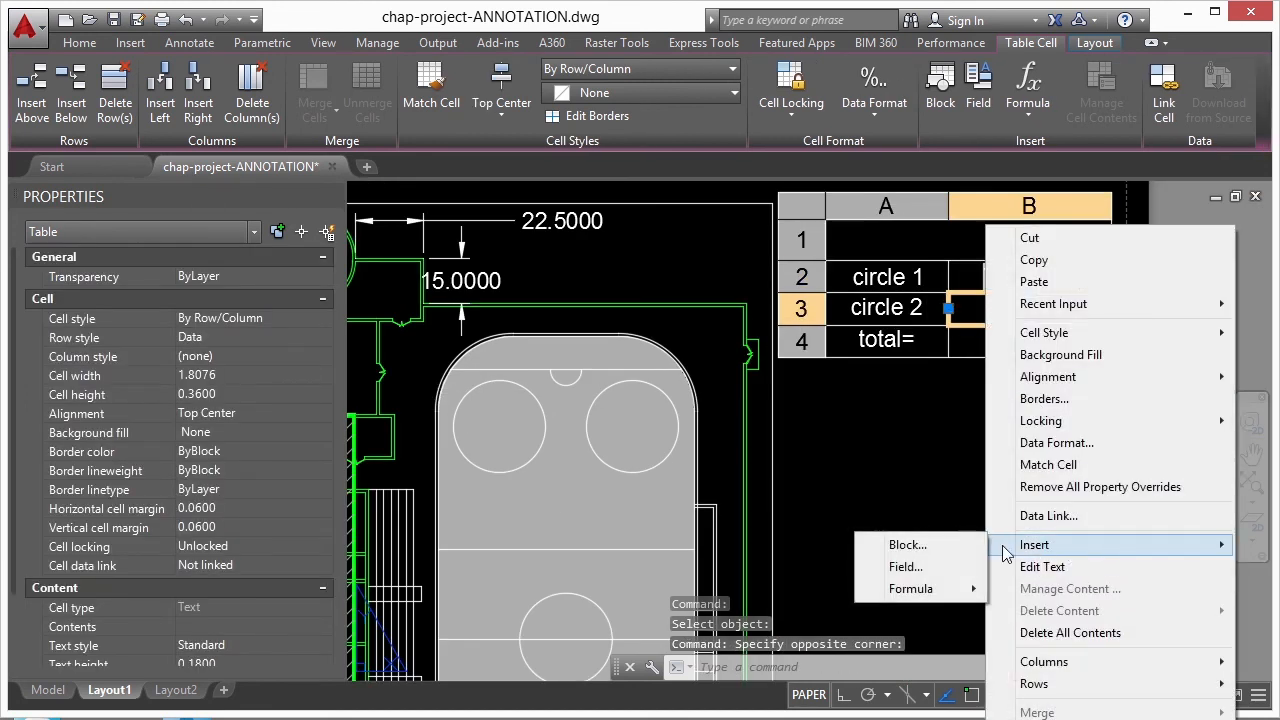
pyautogui.click(908, 568)
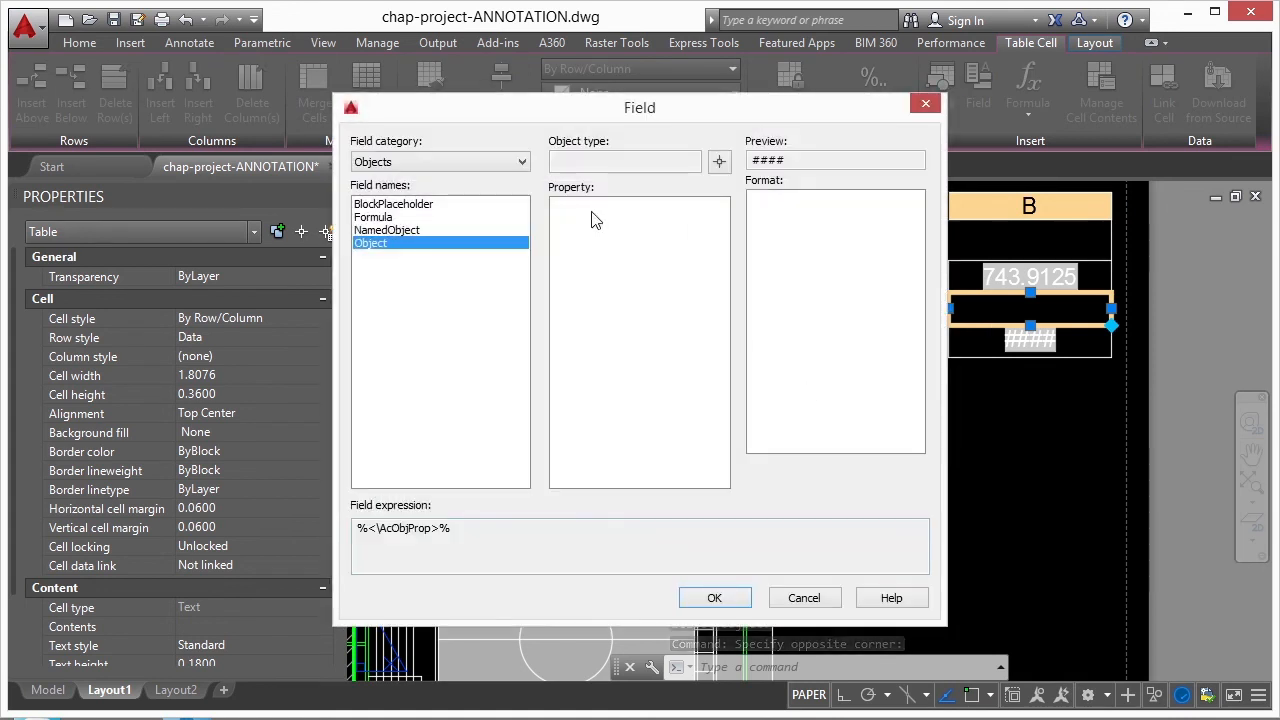
pyautogui.click(719, 162)
pyautogui.click(658, 387)
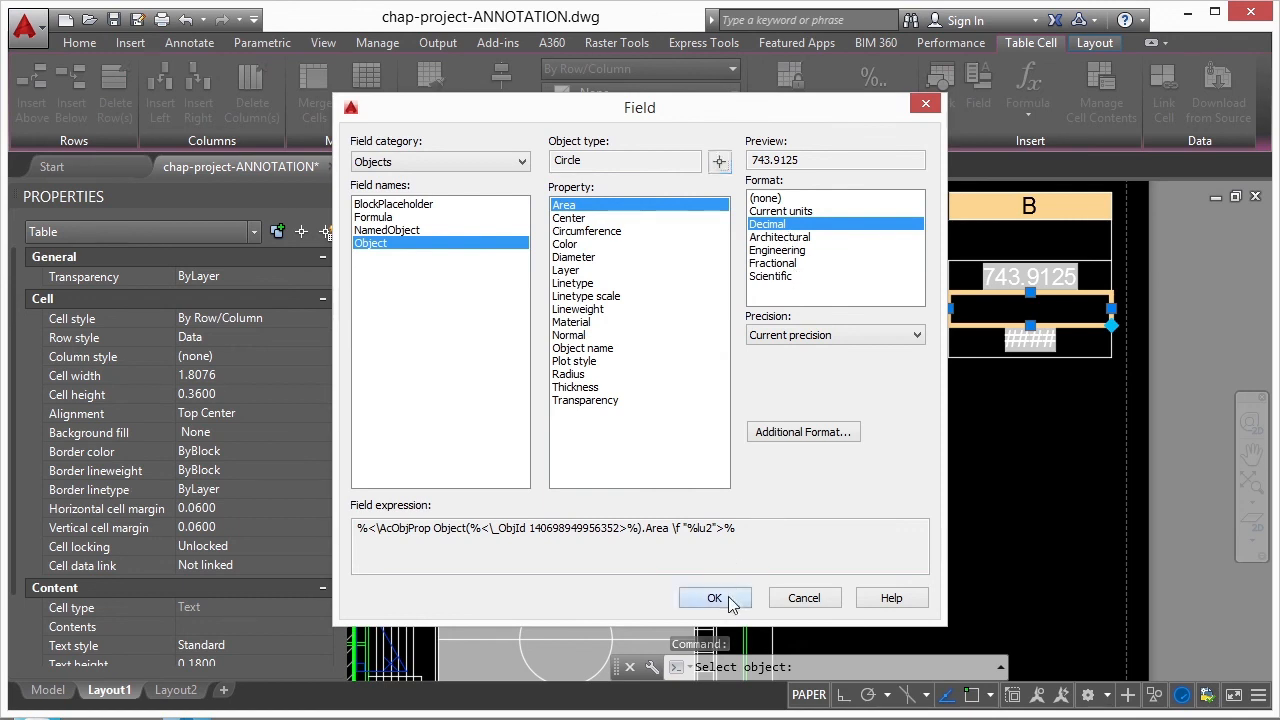
pyautogui.click(730, 603)
pyautogui.click(973, 436)
pyautogui.click(971, 435)
# - Regenerate the whole drawing with the REA command to update the table's total, and review the table on the sheet
pyautogui.write('rea')
pyautogui.press('Return')
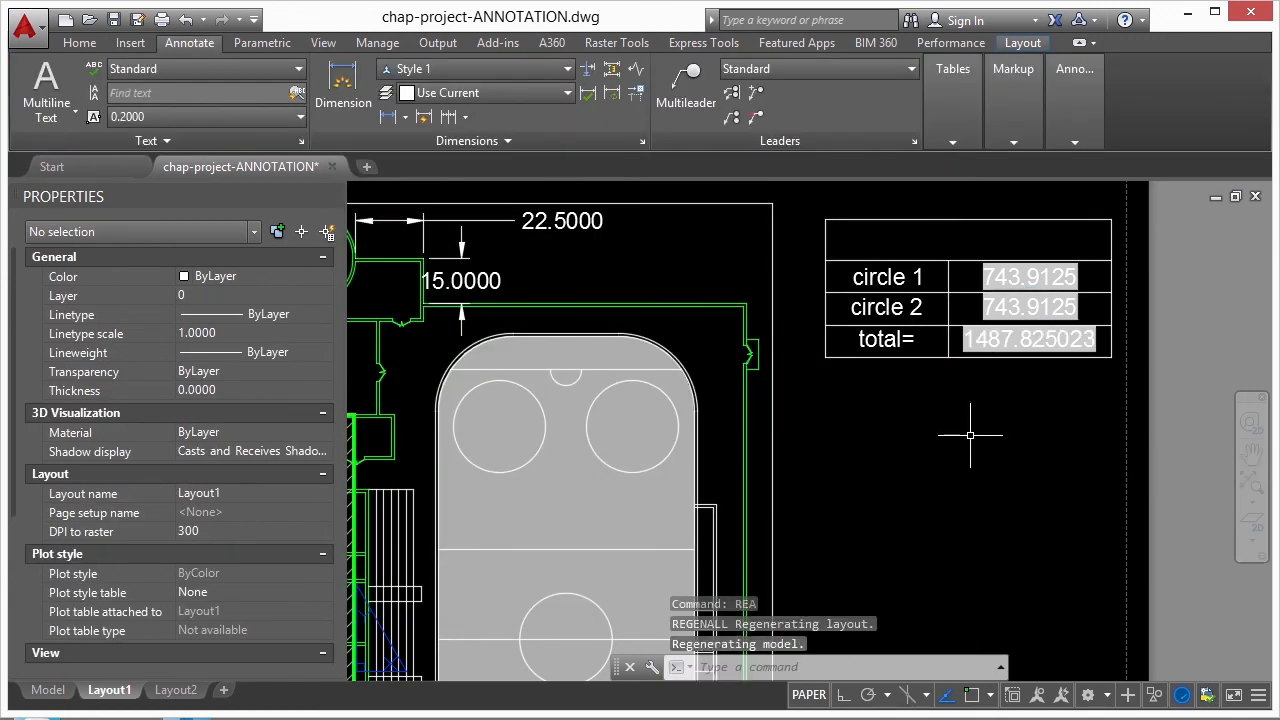
pyautogui.scroll(2, 1066, 263)
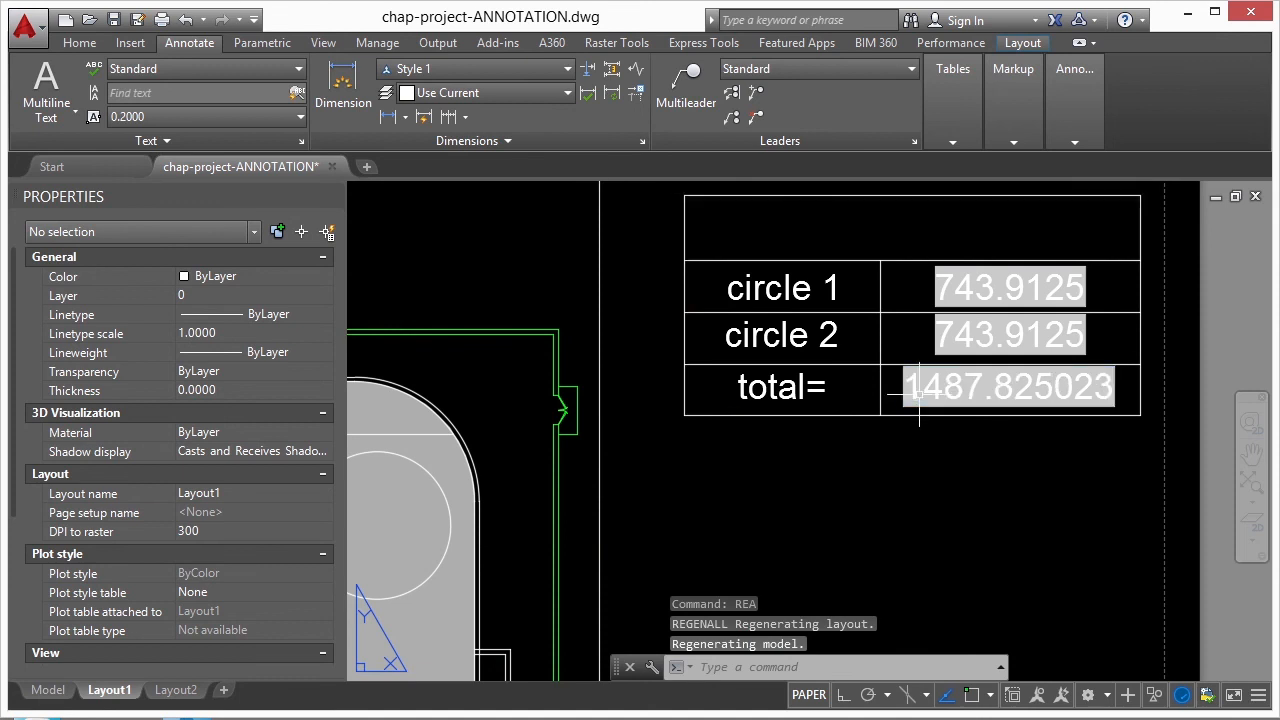
pyautogui.scroll(-2, 841, 293)
pyautogui.scroll(-3, 842, 295)
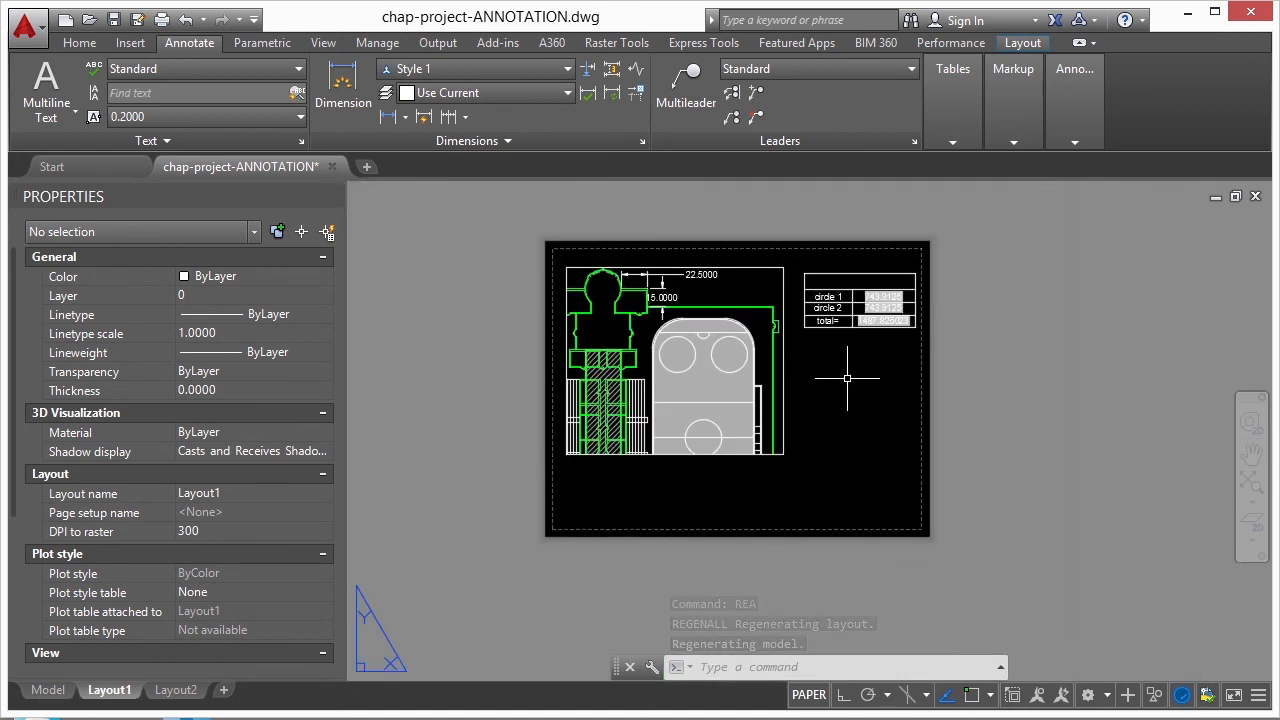